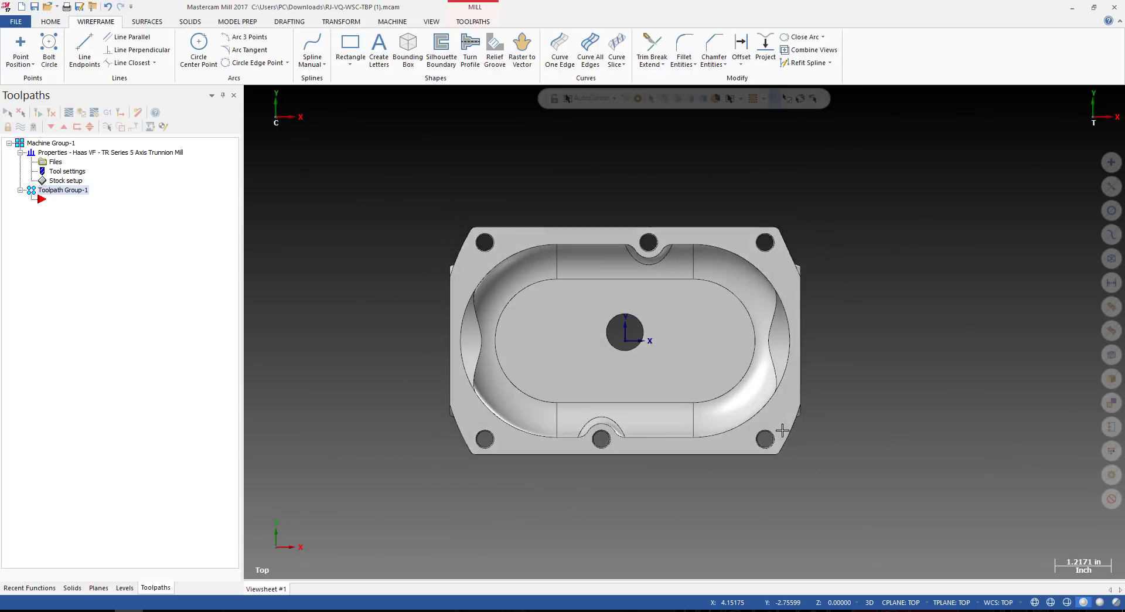
# Examine the housing's oval pocket, floor hole, corner holes and side openings from above and from tilted angles.
pyautogui.scroll(4, 603, 317)
pyautogui.moveTo(685, 381); pyautogui.dragTo(714, 352, button='middle')
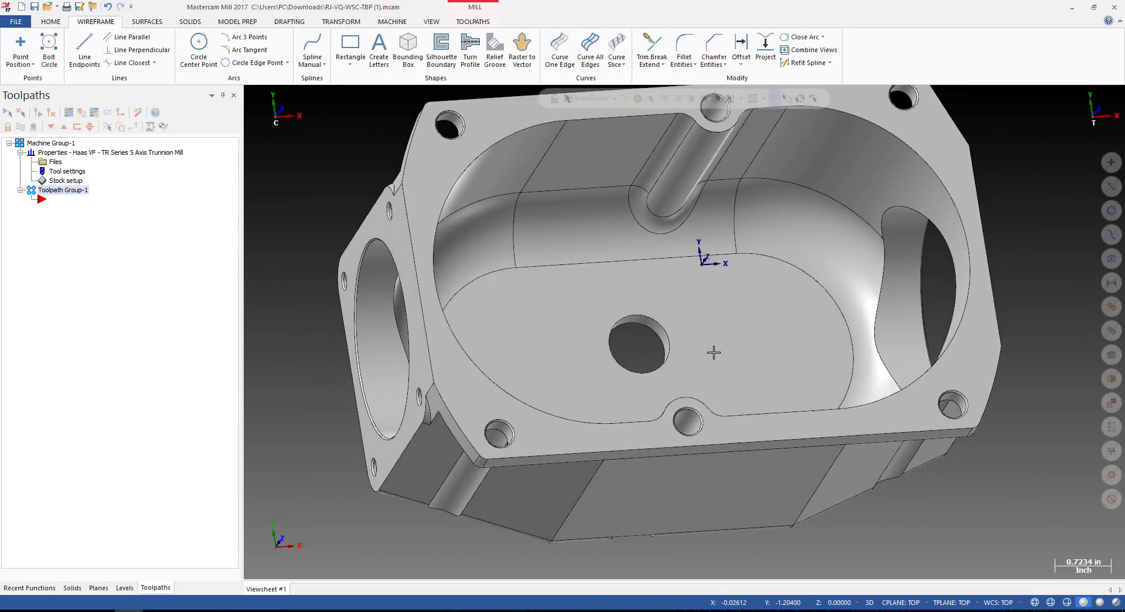
pyautogui.hotkey('alt', '2')
pyautogui.scroll(2, 663, 337)
pyautogui.hotkey('alt', '1')
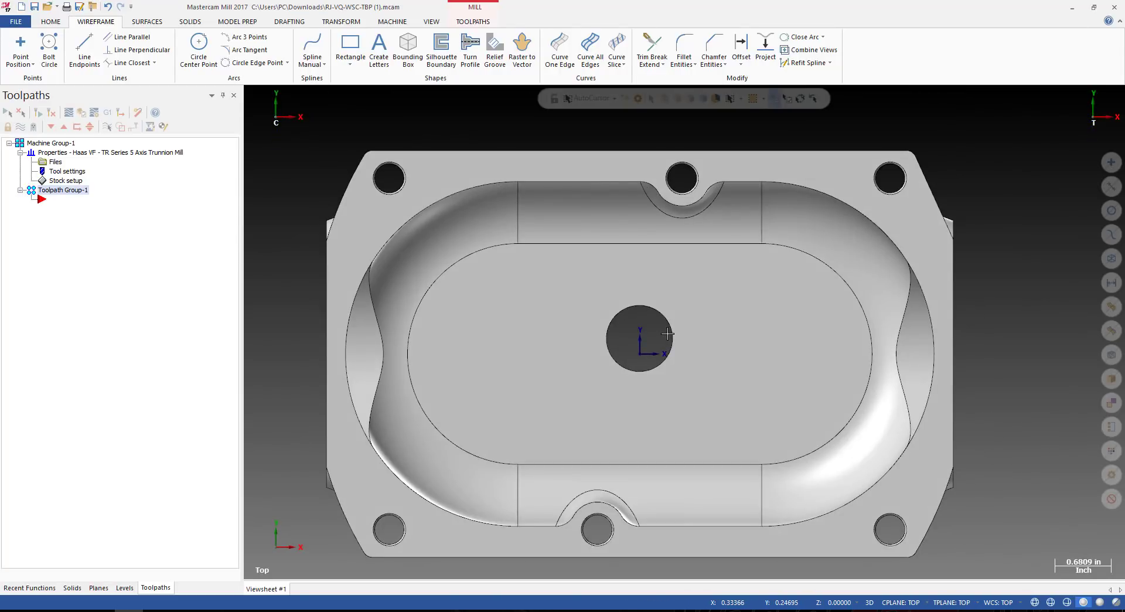
pyautogui.moveTo(669, 367); pyautogui.dragTo(705, 331, button='middle')
pyautogui.scroll(-2, 621, 355)
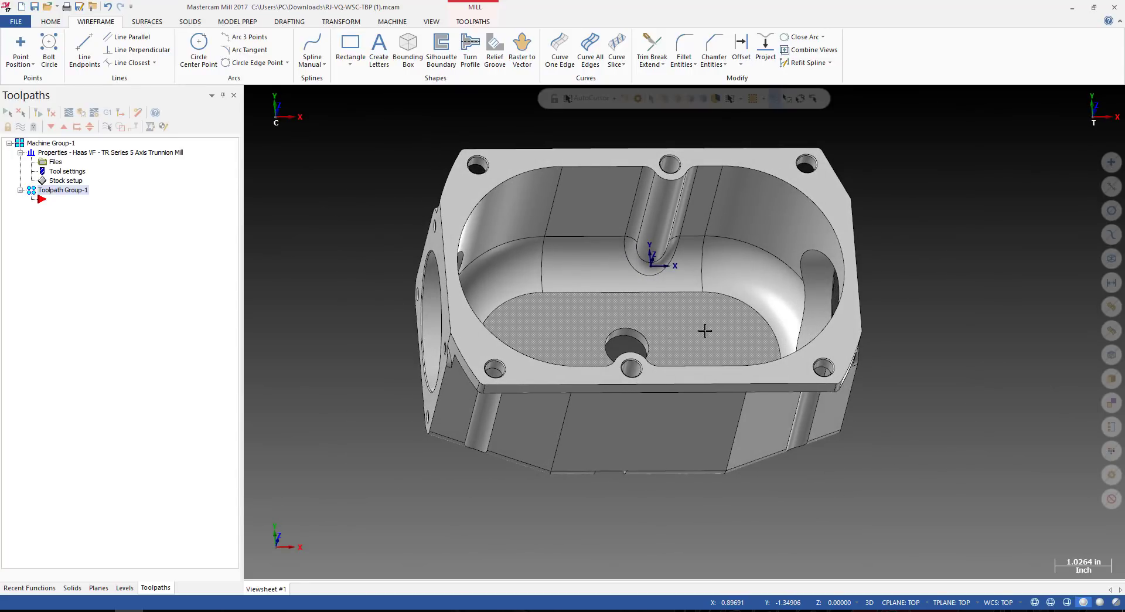
pyautogui.hotkey('alt', '1')
pyautogui.scroll(1, 697, 342)
pyautogui.moveTo(691, 352)
pyautogui.mouseDown(button='middle')
pyautogui.moveTo(648, 352)
pyautogui.moveTo(667, 350)
pyautogui.moveTo(611, 325)
pyautogui.mouseUp(button='middle')
pyautogui.scroll(-1, 618, 350)
pyautogui.scroll(-1, 601, 312)
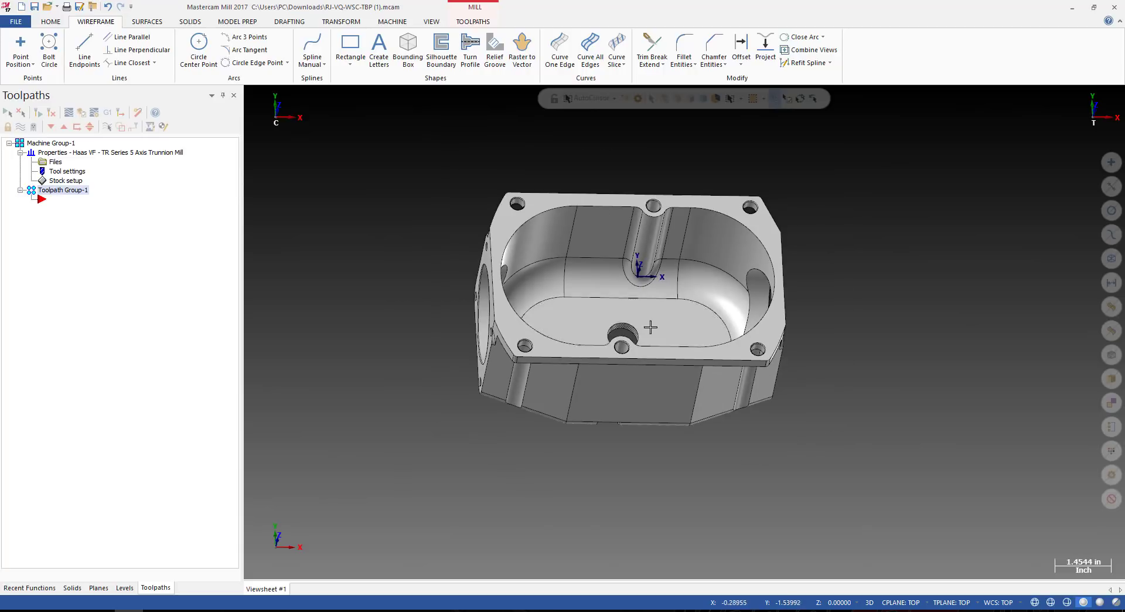
pyautogui.moveTo(711, 344); pyautogui.dragTo(712, 344, button='middle')
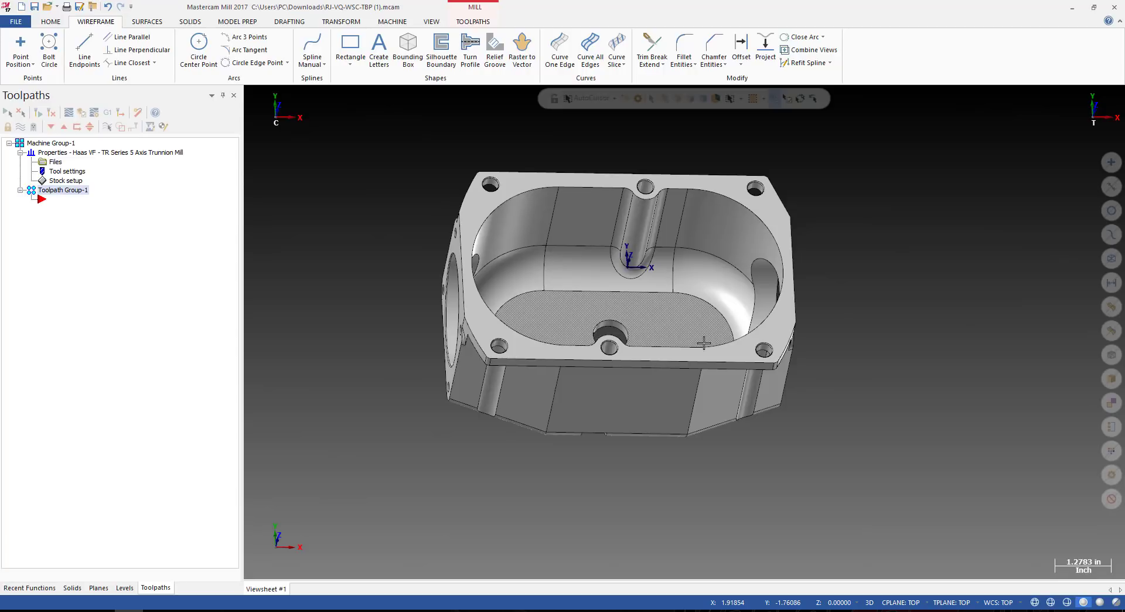
pyautogui.scroll(1, 557, 290)
pyautogui.hotkey('alt', '2')
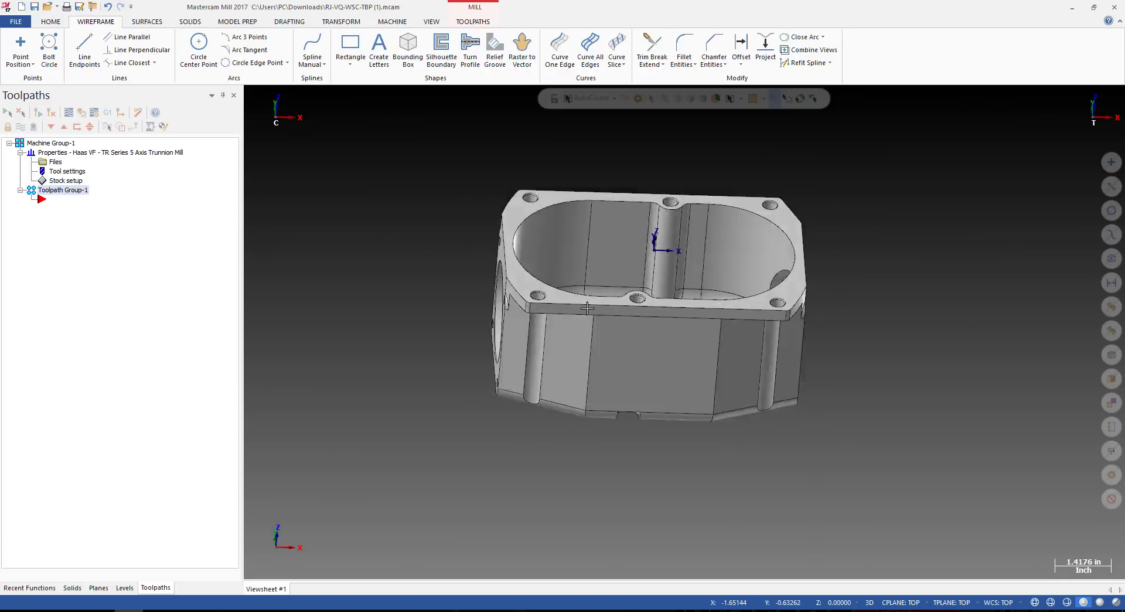
pyautogui.hotkey('alt', '1')
pyautogui.moveTo(683, 357); pyautogui.dragTo(716, 331, button='middle')
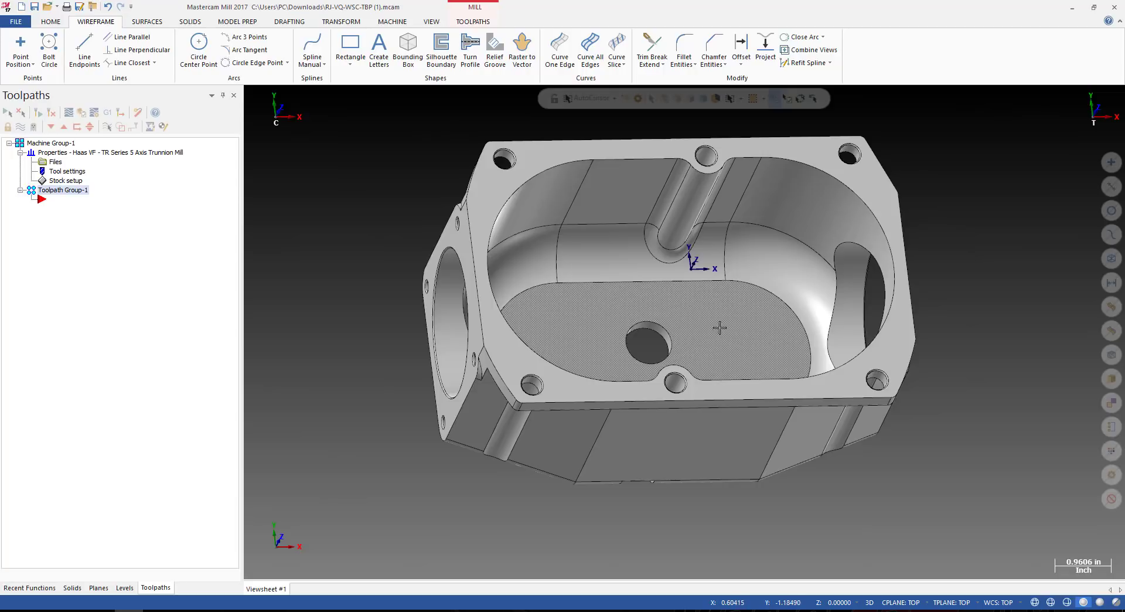
pyautogui.moveTo(736, 333); pyautogui.dragTo(734, 318, button='middle')
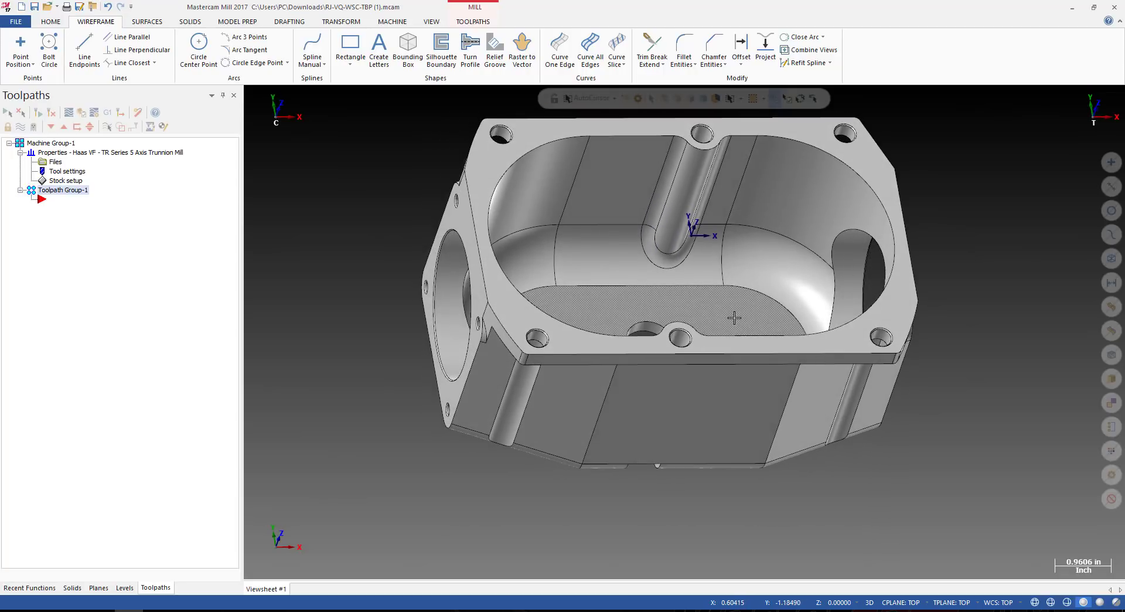
pyautogui.scroll(-2, 600, 371)
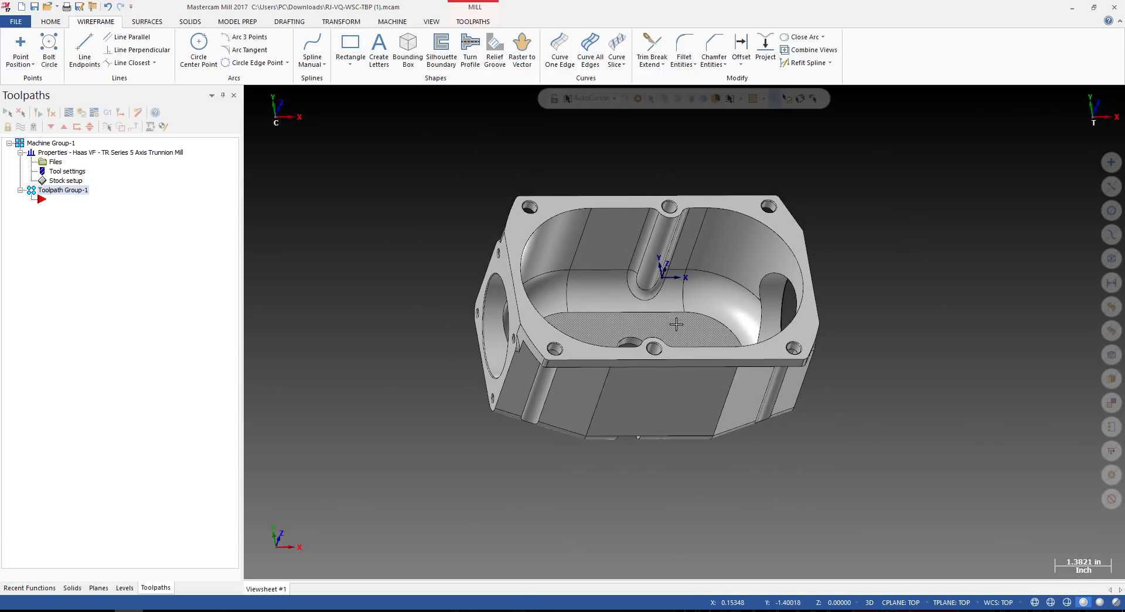
pyautogui.hotkey('alt', '1')
pyautogui.moveTo(645, 387); pyautogui.dragTo(690, 284, button='middle')
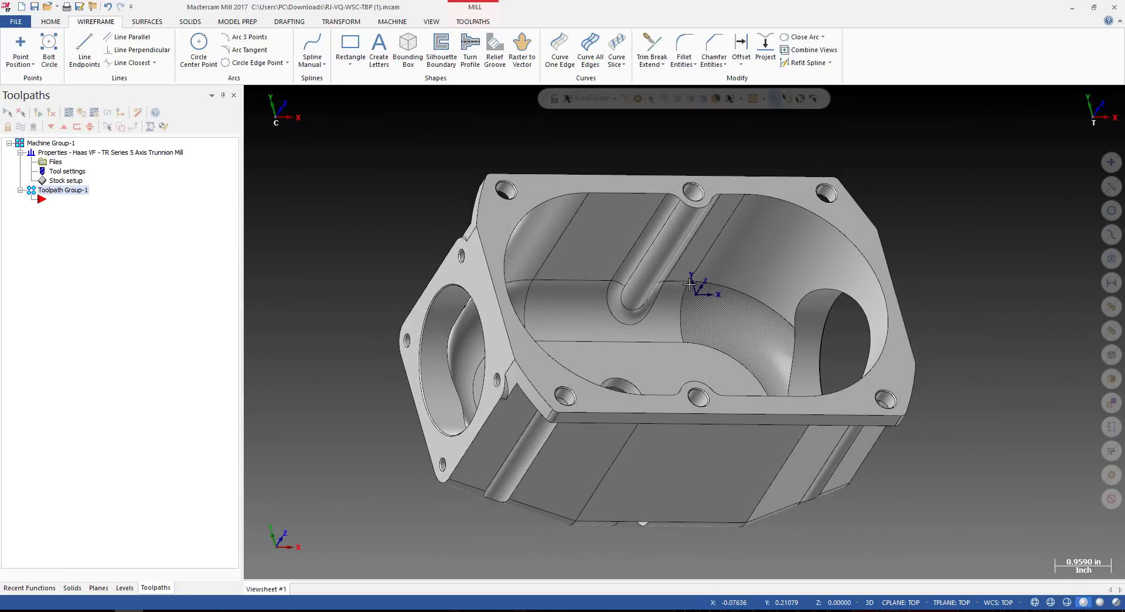
pyautogui.hotkey('alt', '2')
pyautogui.hotkey('alt', '1')
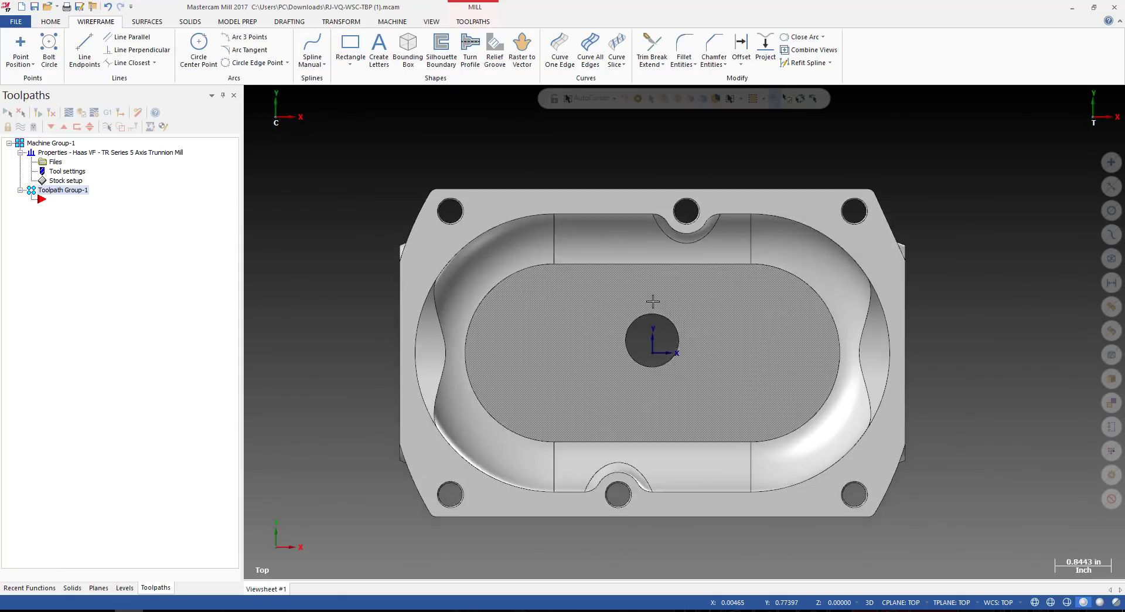
pyautogui.moveTo(653, 301); pyautogui.dragTo(676, 330, button='middle')
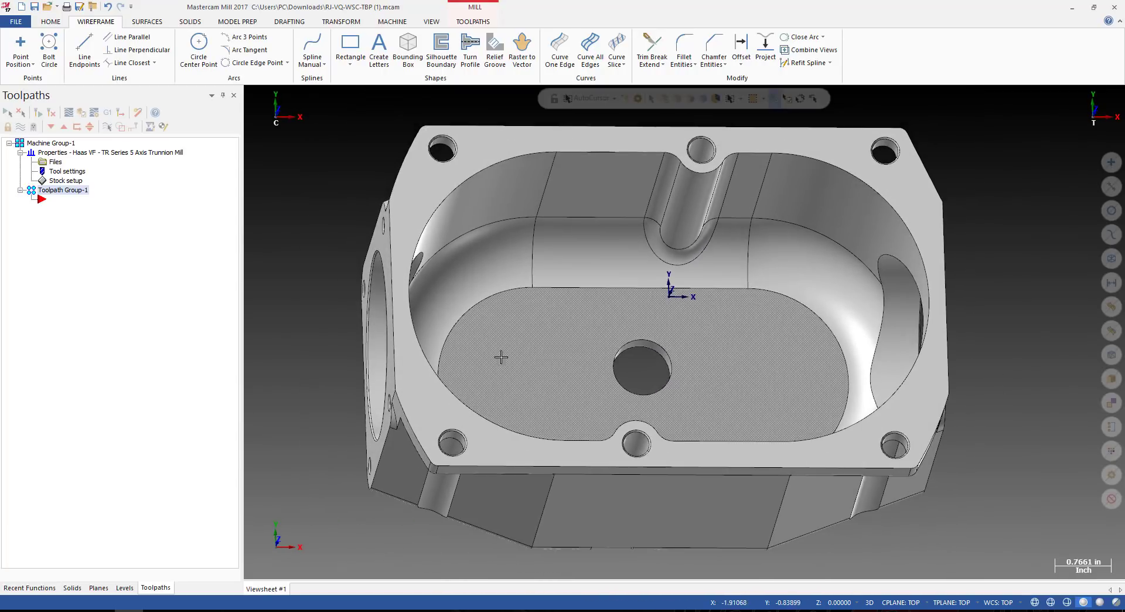
pyautogui.scroll(-3, 503, 352)
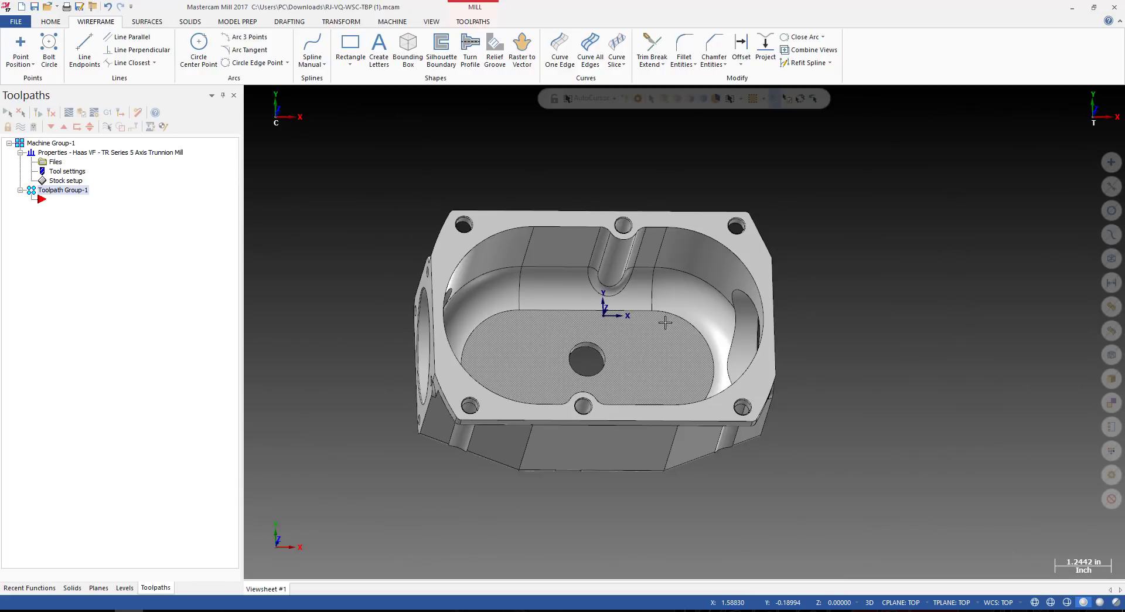
pyautogui.moveTo(665, 322)
pyautogui.mouseDown(button='middle')
pyautogui.moveTo(618, 327)
pyautogui.moveTo(663, 313)
pyautogui.mouseUp(button='middle')
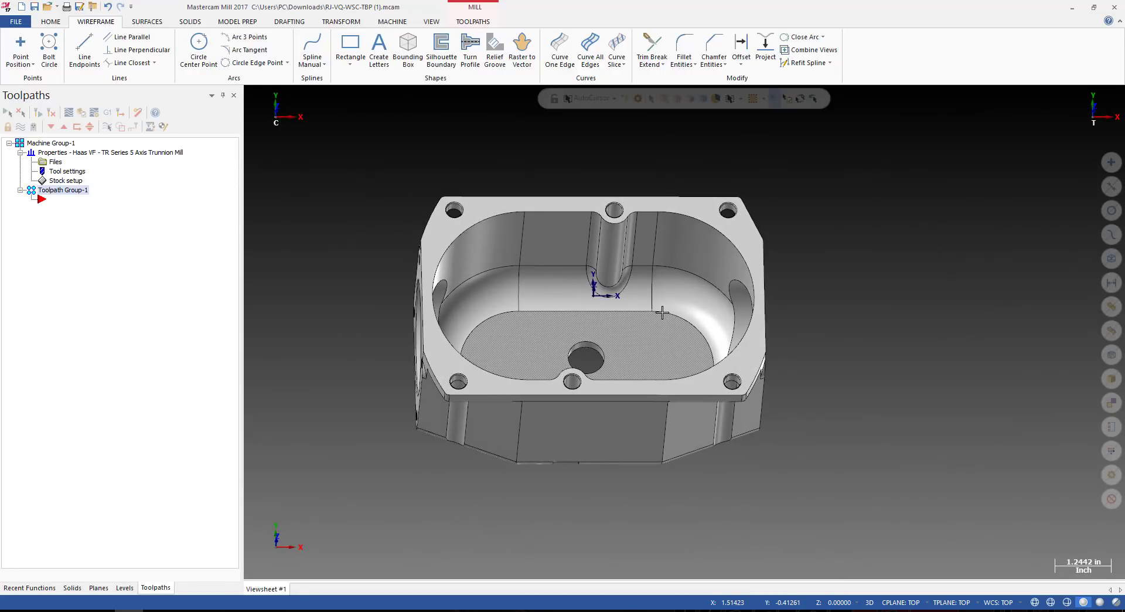
pyautogui.scroll(1, 663, 313)
pyautogui.hotkey('alt', '1')
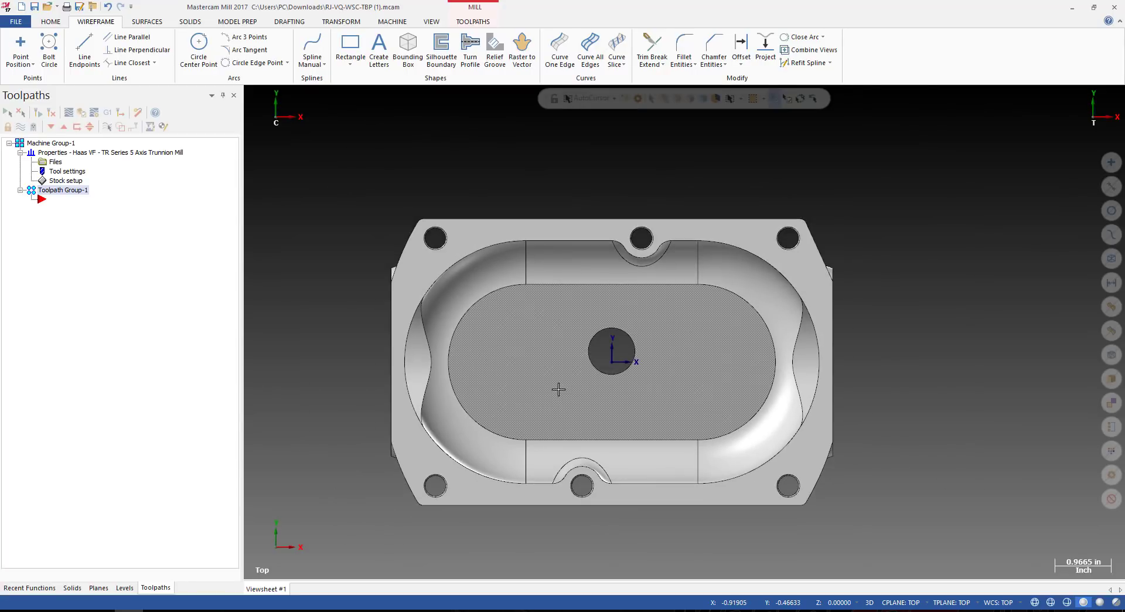
pyautogui.moveTo(556, 373); pyautogui.dragTo(656, 281, button='middle')
pyautogui.scroll(3, 674, 273)
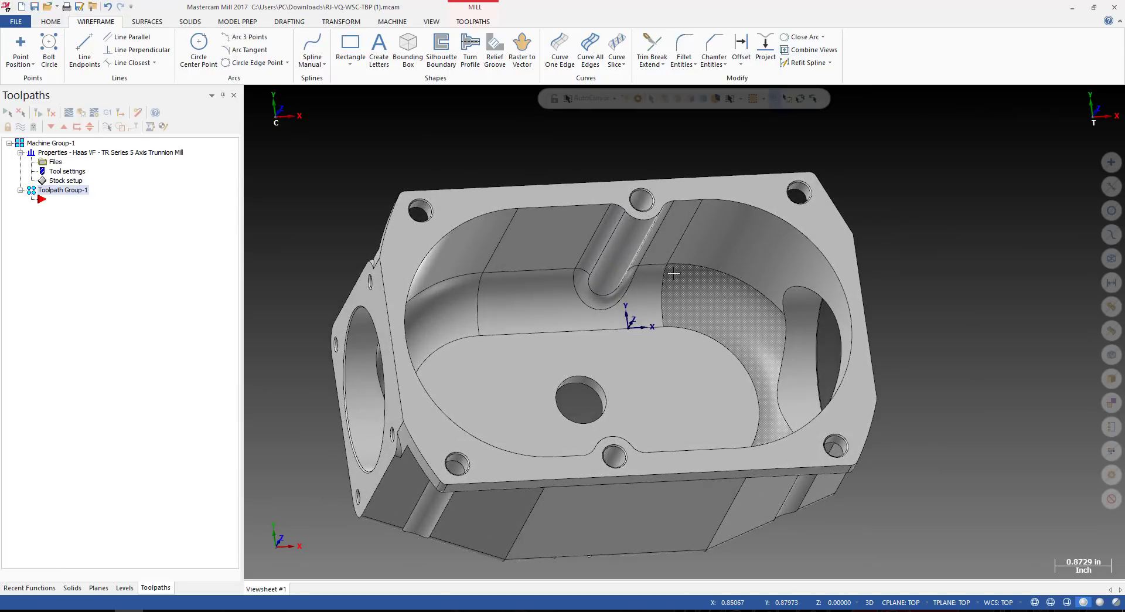
# Examine the housing's underside, outer walls and the raised rjm lettering from the back and front directions.
pyautogui.moveTo(788, 276); pyautogui.dragTo(508, 333, button='middle')
pyautogui.scroll(1, 508, 333)
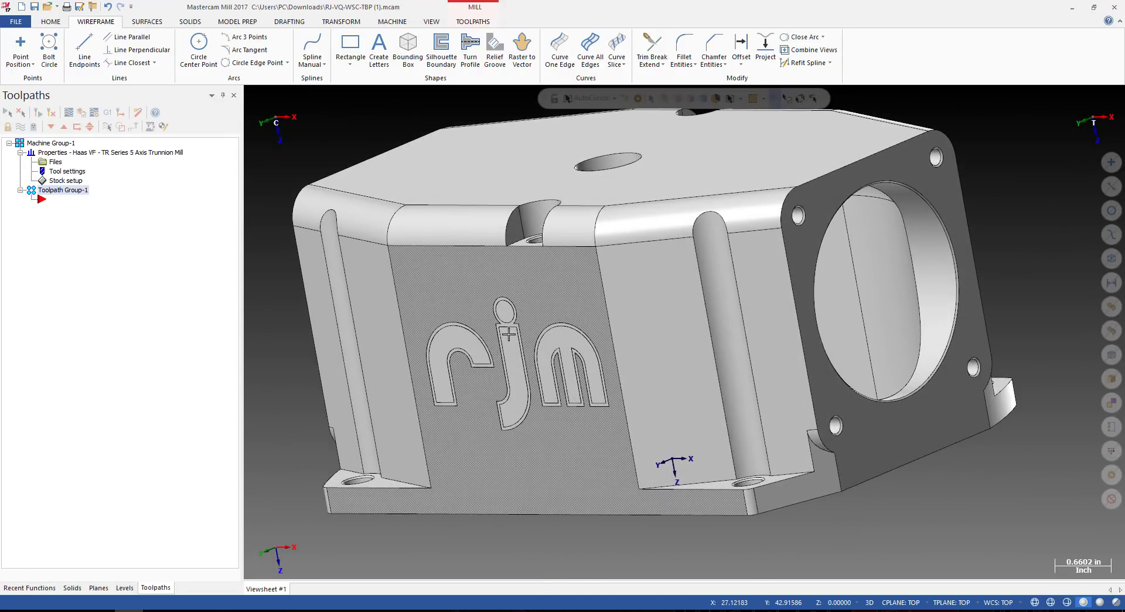
pyautogui.scroll(-3, 545, 347)
pyautogui.hotkey('alt', '2')
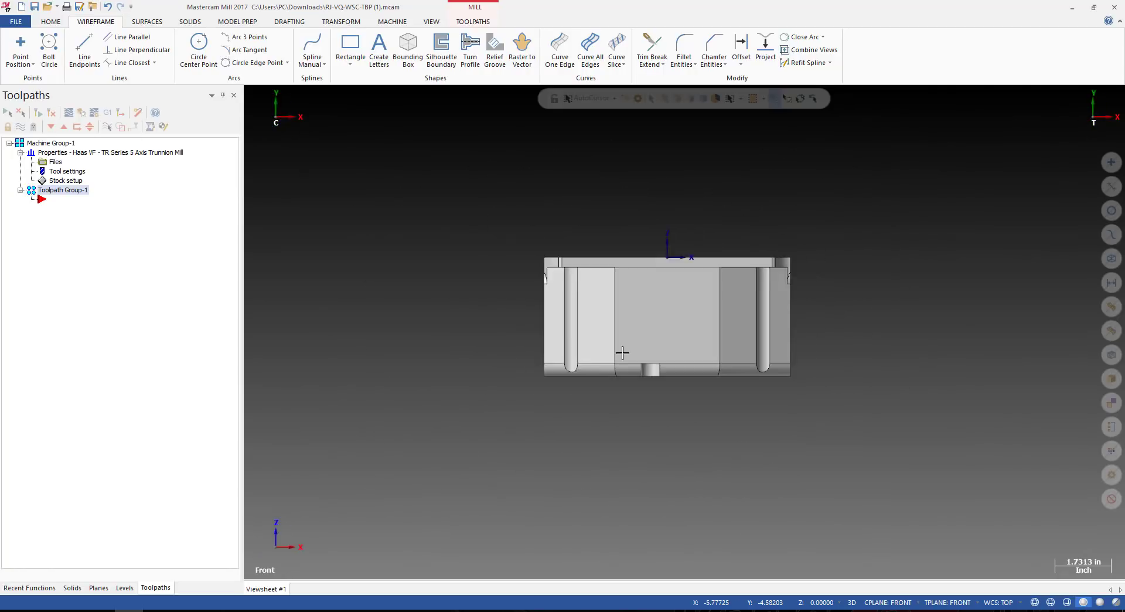
pyautogui.moveTo(689, 281); pyautogui.dragTo(648, 374, button='middle')
pyautogui.scroll(5, 656, 311)
pyautogui.scroll(2, 622, 369)
pyautogui.scroll(-1, 581, 427)
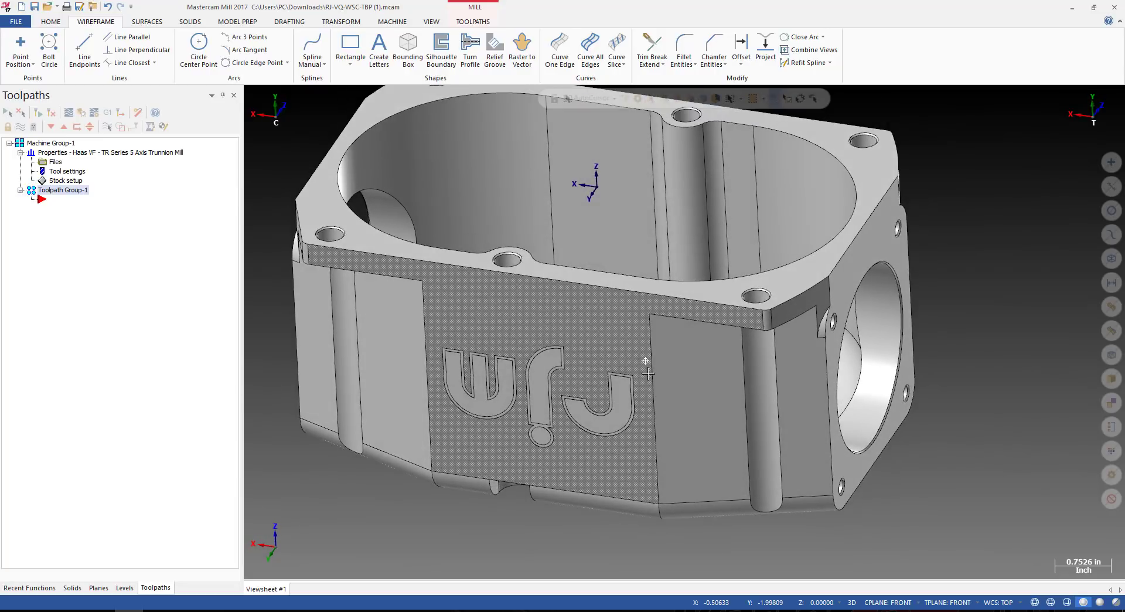
pyautogui.moveTo(557, 338); pyautogui.dragTo(648, 394, button='middle')
pyautogui.scroll(-1, 580, 370)
pyautogui.scroll(1, 538, 406)
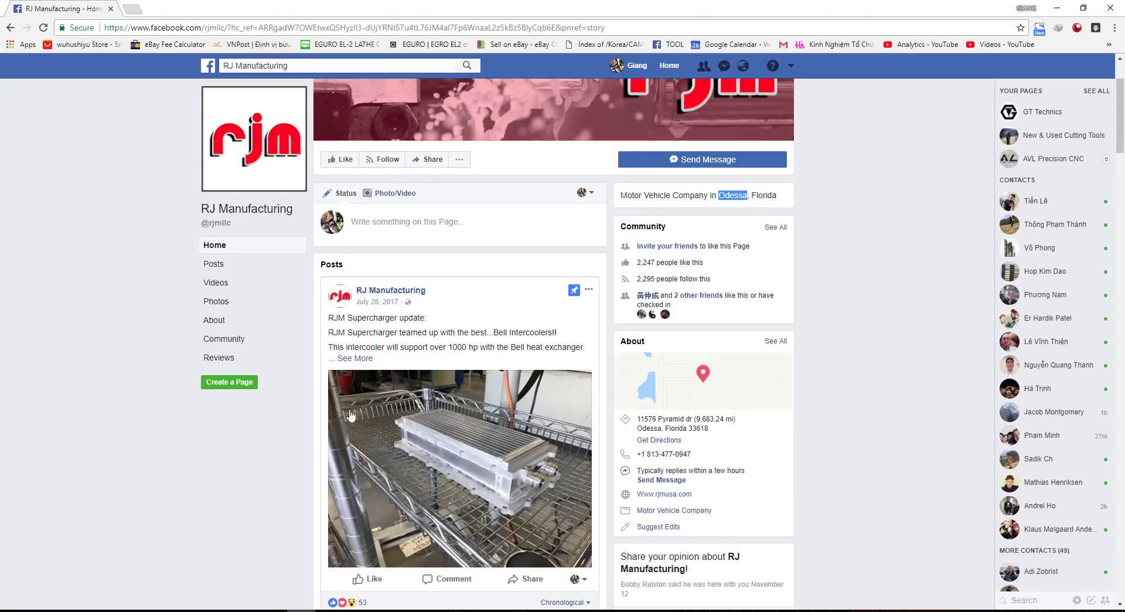
# Switch to Chrome and look through RJ Manufacturing's Facebook page, including its logo, posts, videos, photos and location.
pyautogui.scroll(2, 556, 337)
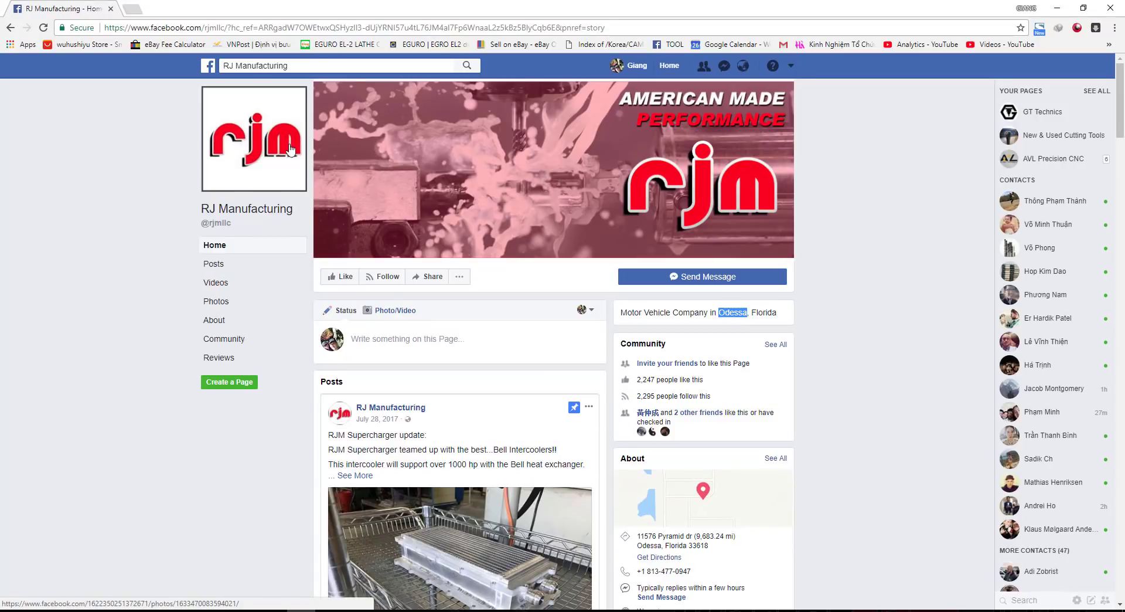
pyautogui.scroll(-10, 520, 291)
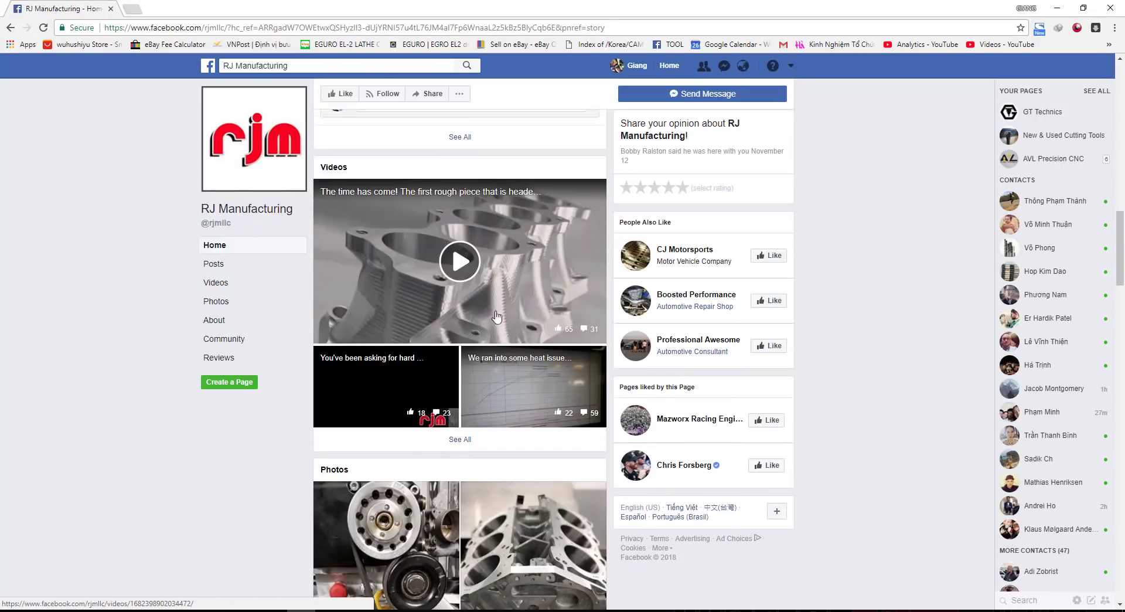
pyautogui.scroll(-5, 495, 316)
pyautogui.scroll(5, 513, 263)
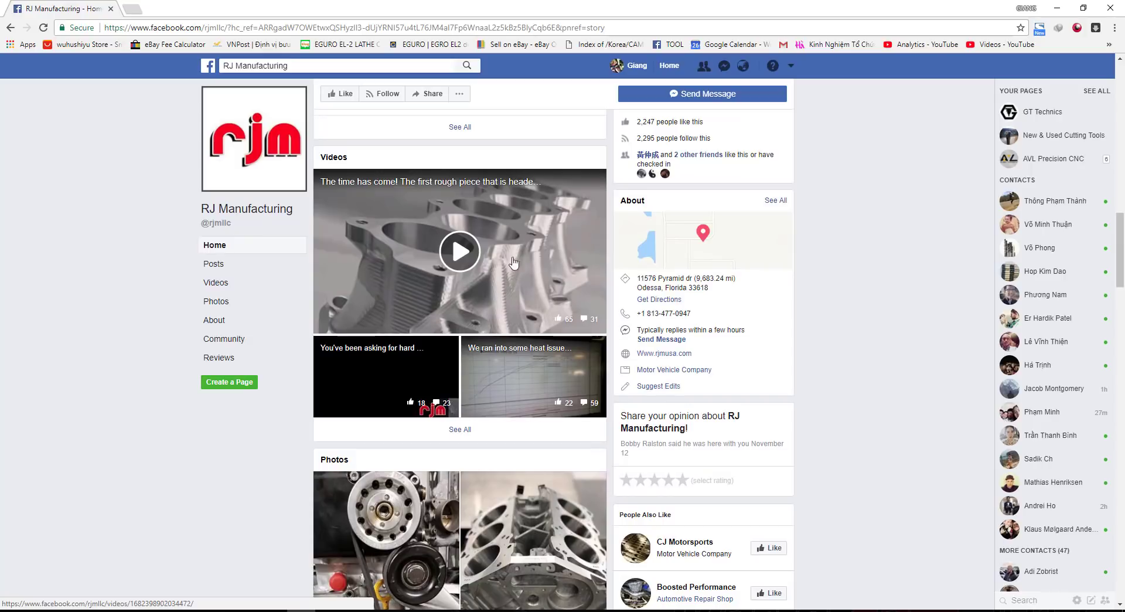
pyautogui.scroll(-15, 490, 278)
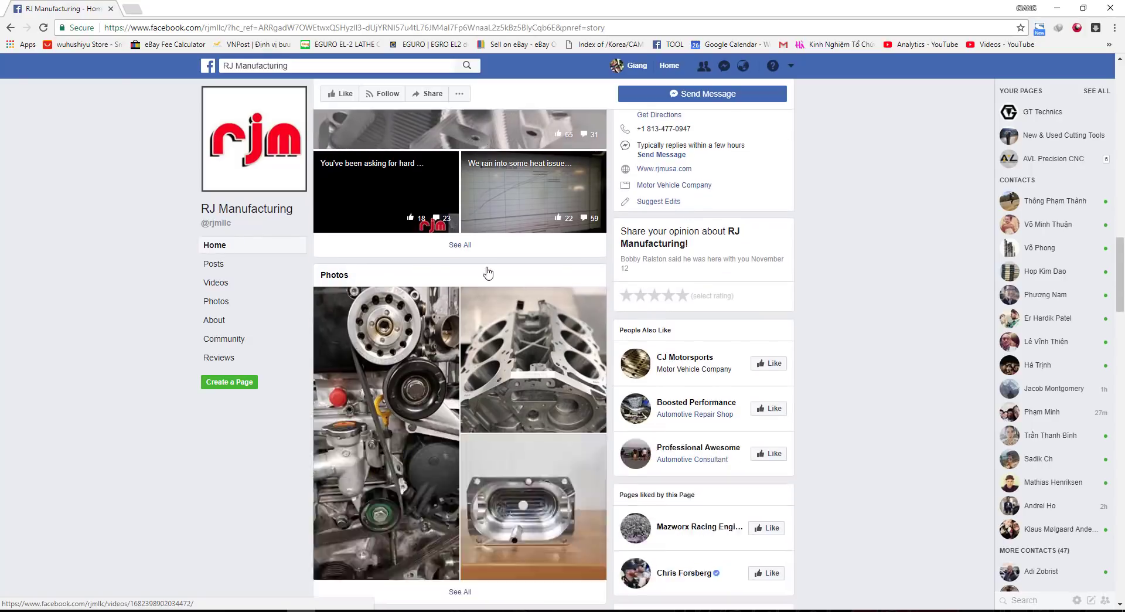
pyautogui.scroll(15, 490, 274)
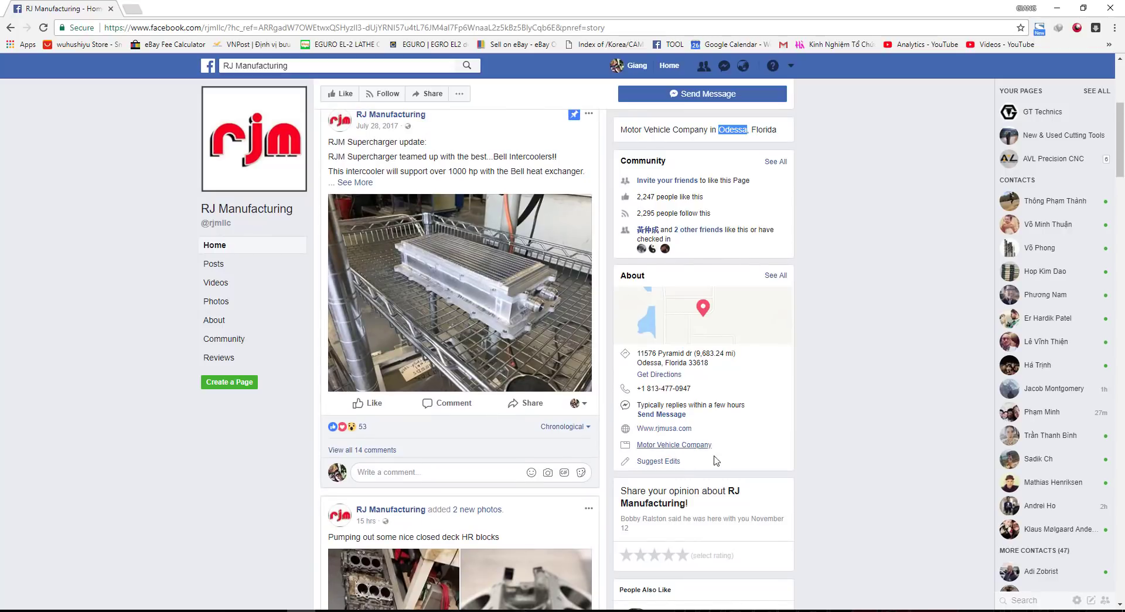
pyautogui.scroll(3, 730, 208)
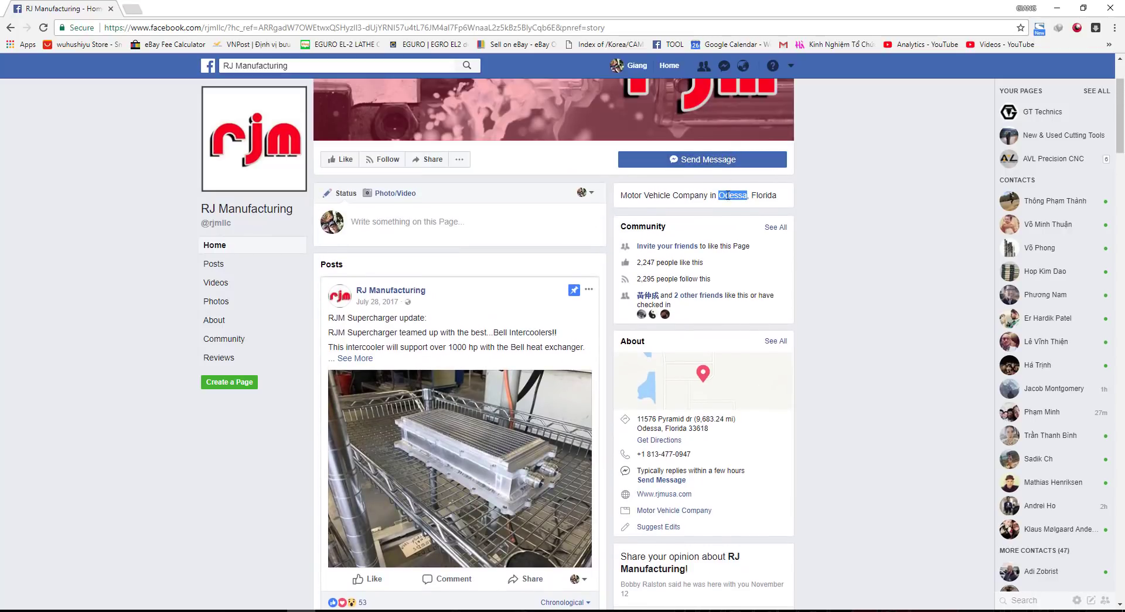
pyautogui.click(731, 199)
pyautogui.scroll(2, 793, 208)
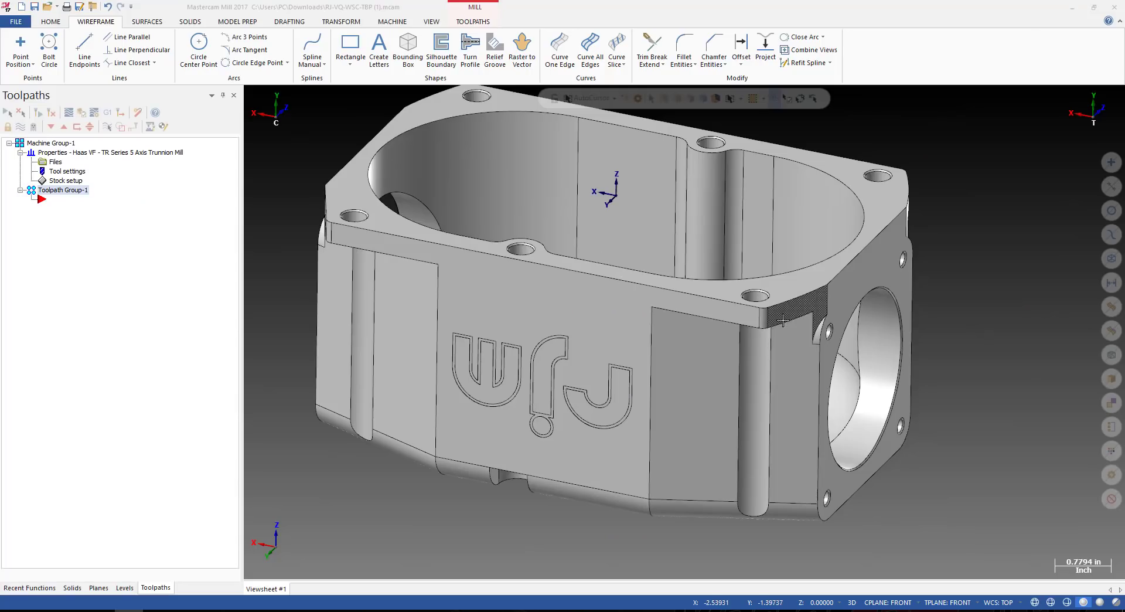
# Switch back to Mastercam and examine the pocket's walls, rounded floor edge and vertical boss from several angles.
pyautogui.hotkey('alt', '1')
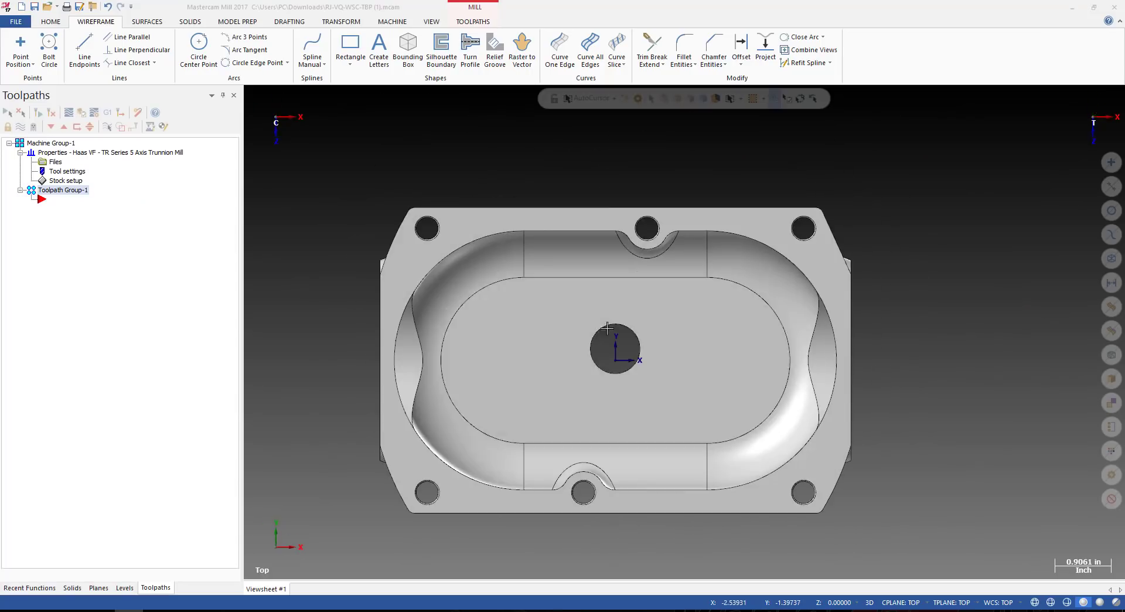
pyautogui.moveTo(586, 235); pyautogui.dragTo(598, 186, button='middle')
pyautogui.scroll(-1, 645, 202)
pyautogui.scroll(-5, 558, 300)
pyautogui.scroll(5, 697, 204)
pyautogui.moveTo(548, 281); pyautogui.dragTo(727, 262, button='middle')
pyautogui.scroll(-4, 957, 205)
pyautogui.scroll(4, 547, 282)
pyautogui.moveTo(583, 299); pyautogui.dragTo(538, 306, button='middle')
pyautogui.scroll(-3, 592, 322)
pyautogui.scroll(1, 586, 309)
pyautogui.scroll(1, 538, 307)
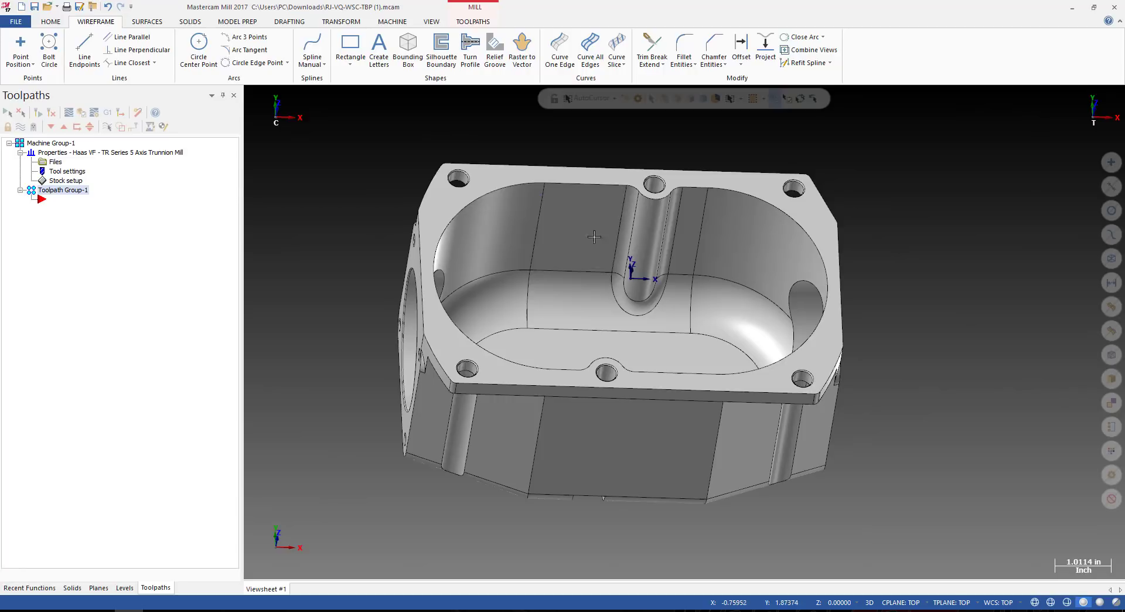
pyautogui.scroll(-2, 594, 233)
pyautogui.scroll(2, 594, 158)
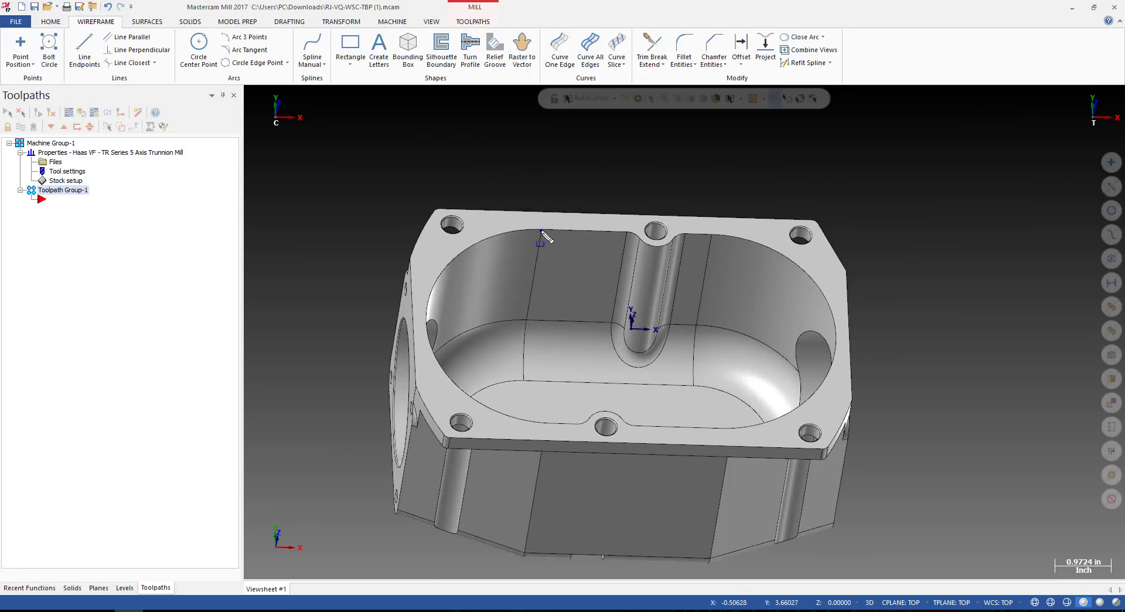
pyautogui.moveTo(573, 196); pyautogui.dragTo(554, 193, button='middle')
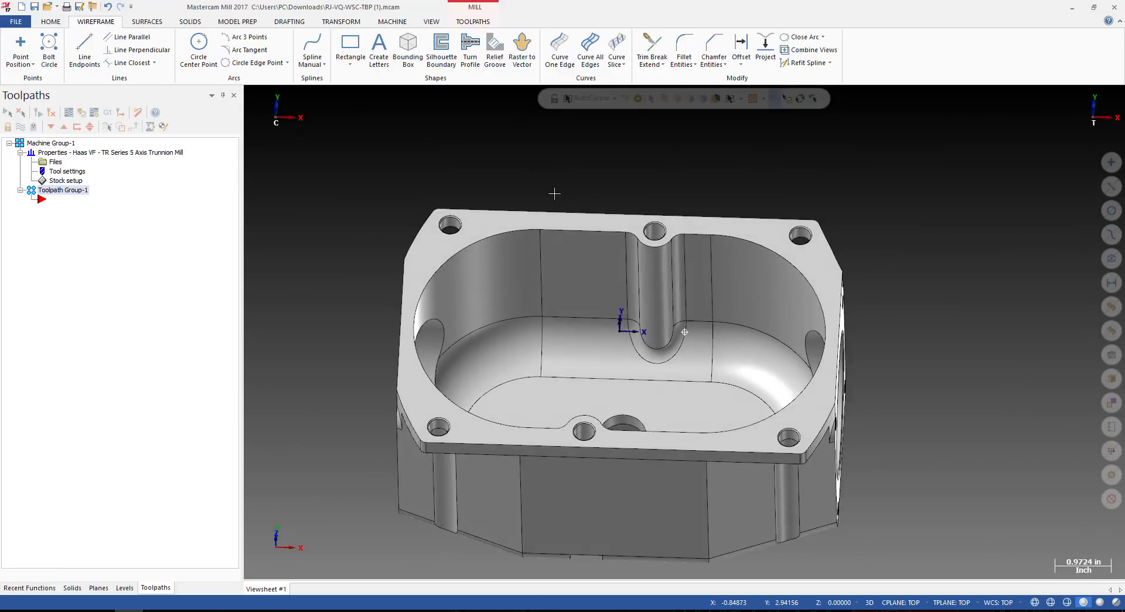
pyautogui.scroll(-2, 572, 217)
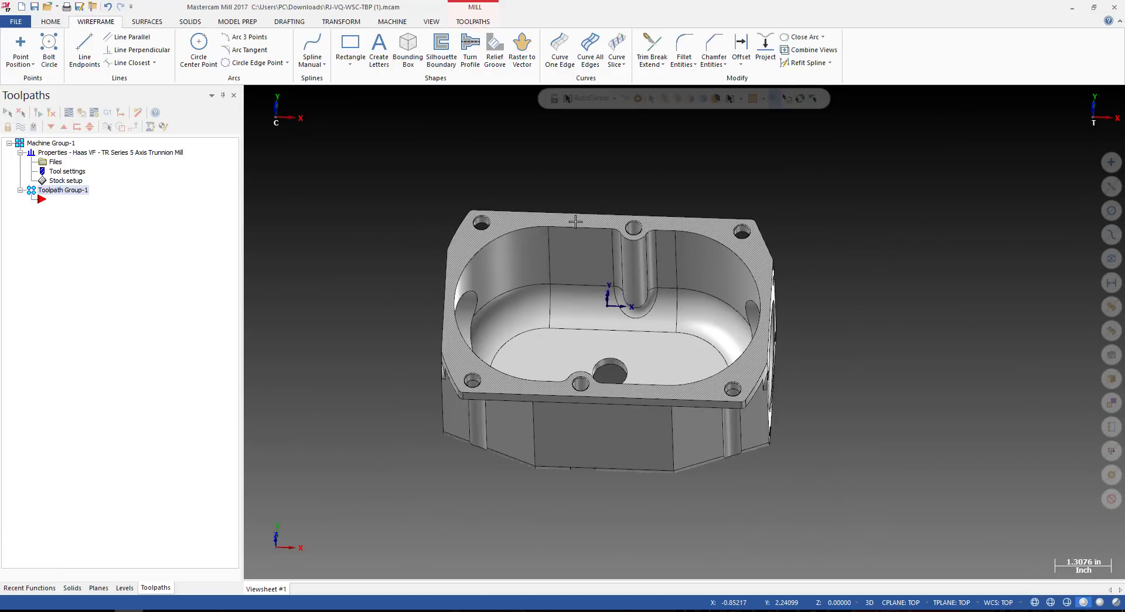
pyautogui.scroll(3, 575, 221)
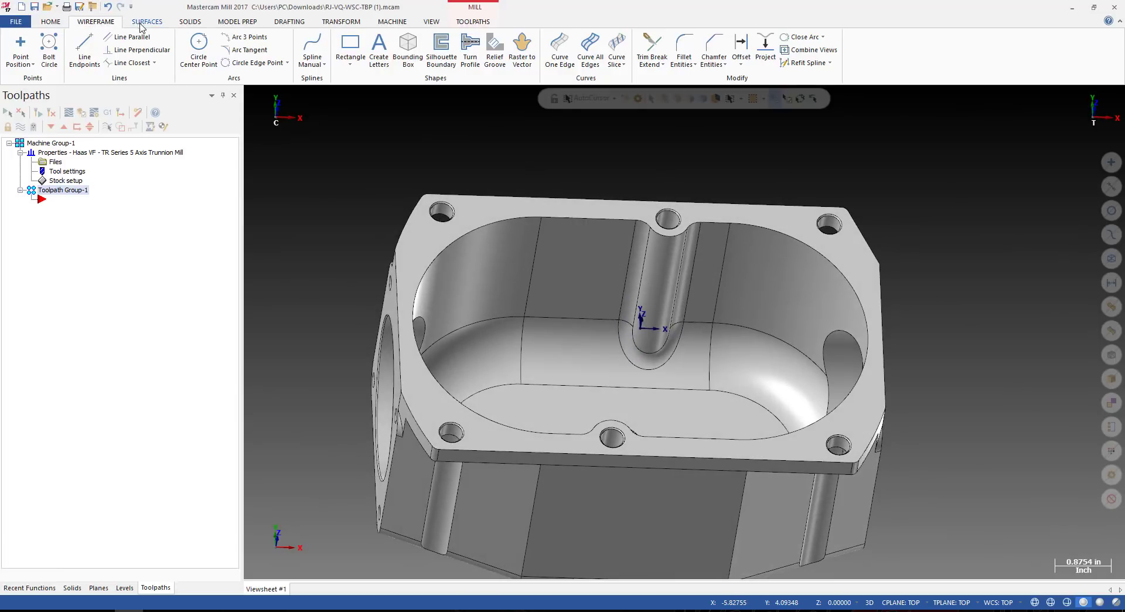
pyautogui.click(141, 23)
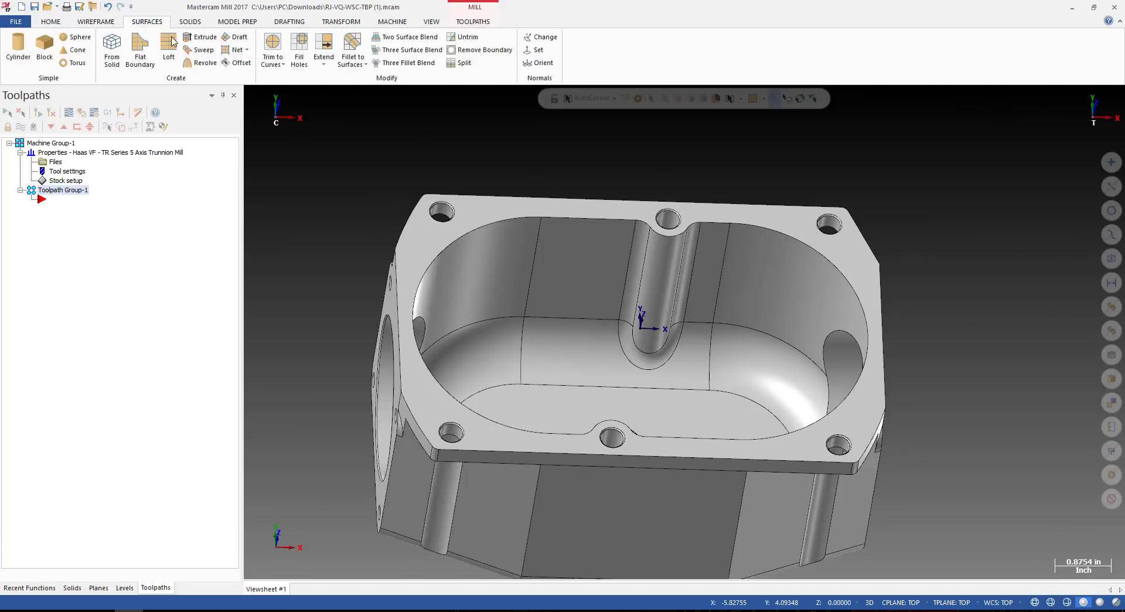
pyautogui.click(98, 24)
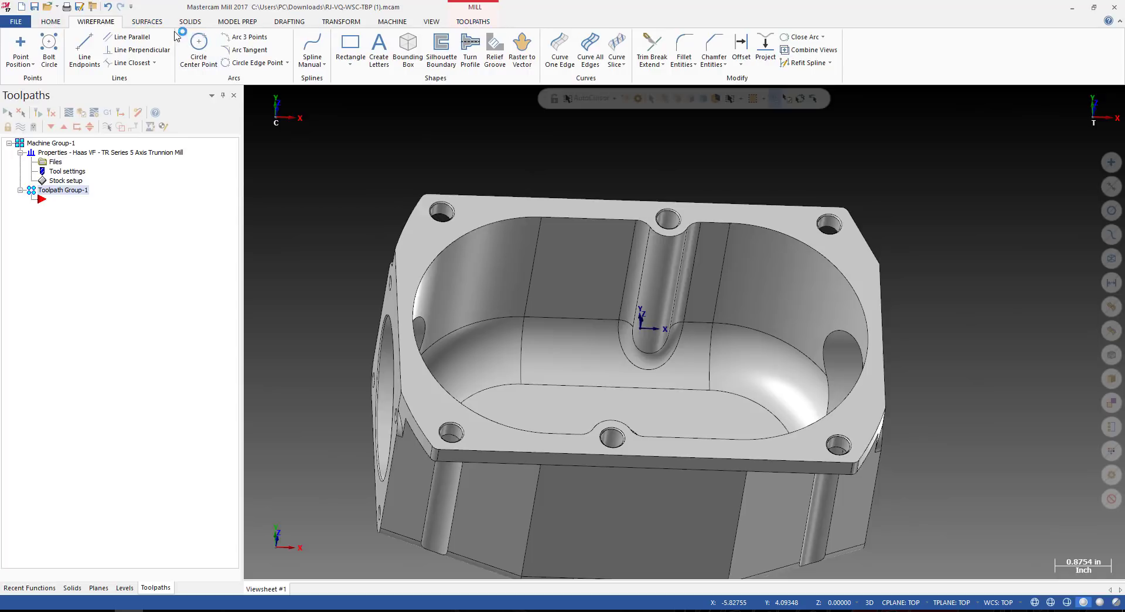
# Measure the distance from the pocket's top rim to the edge of its floor along the back wall.
pyautogui.click(351, 22)
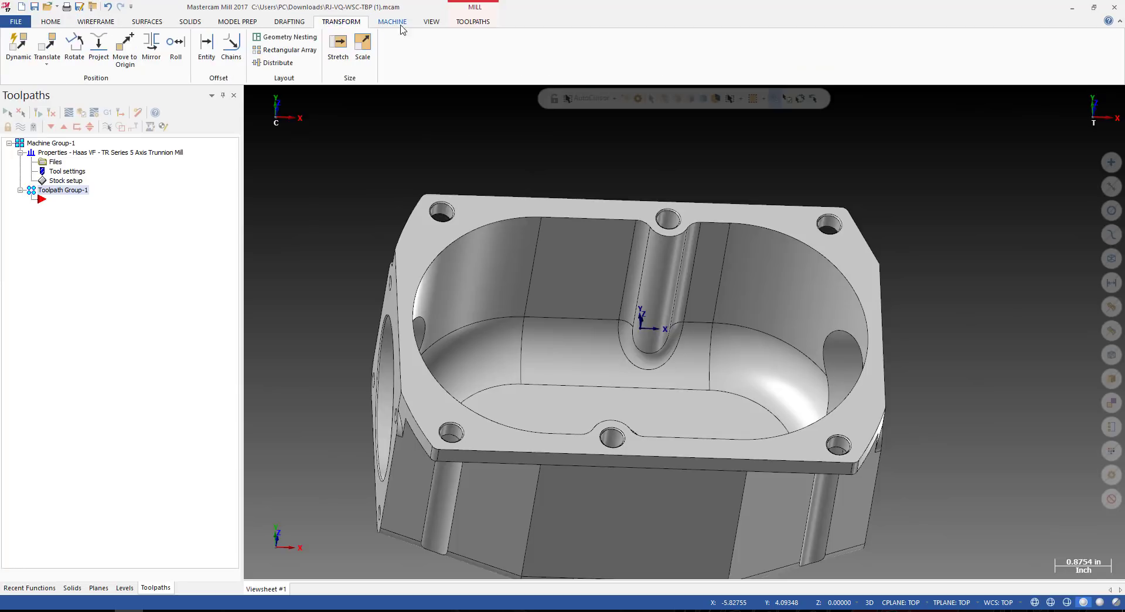
pyautogui.click(48, 21)
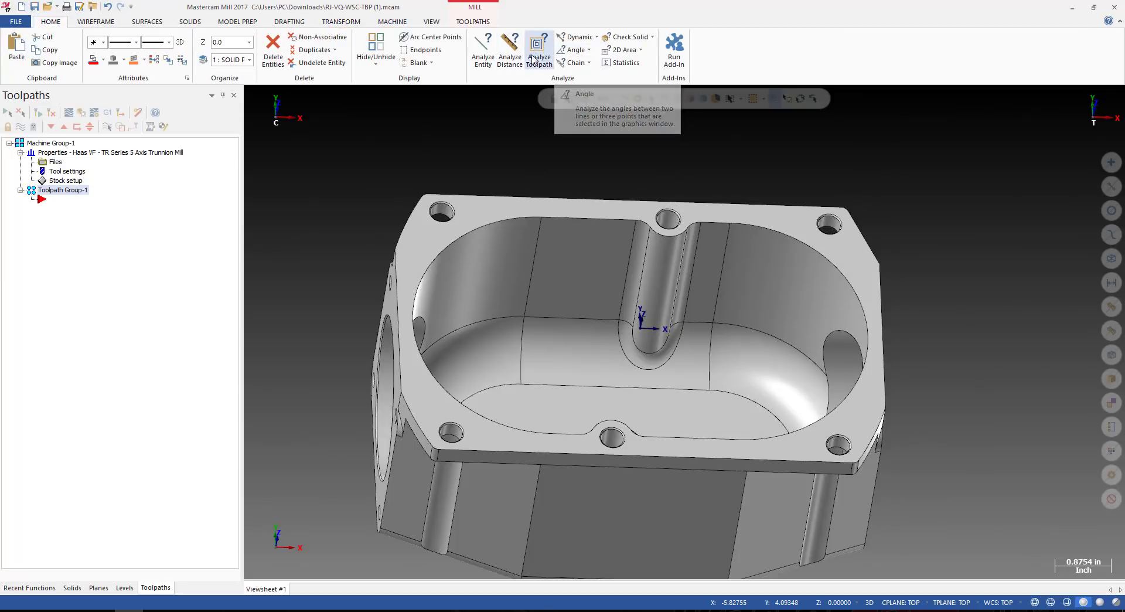
pyautogui.click(510, 53)
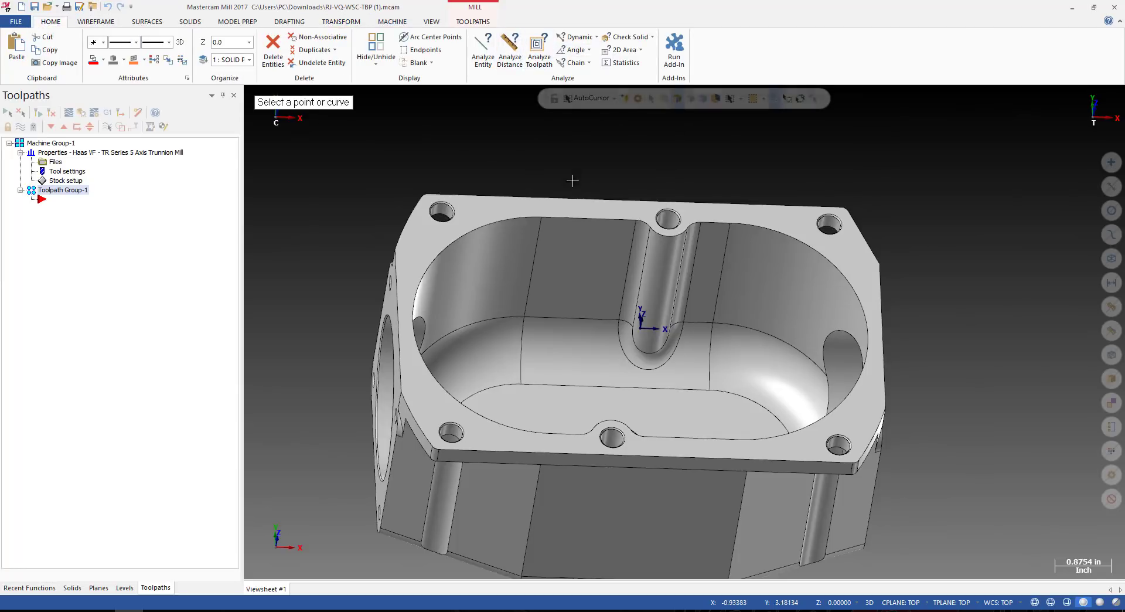
pyautogui.click(540, 216)
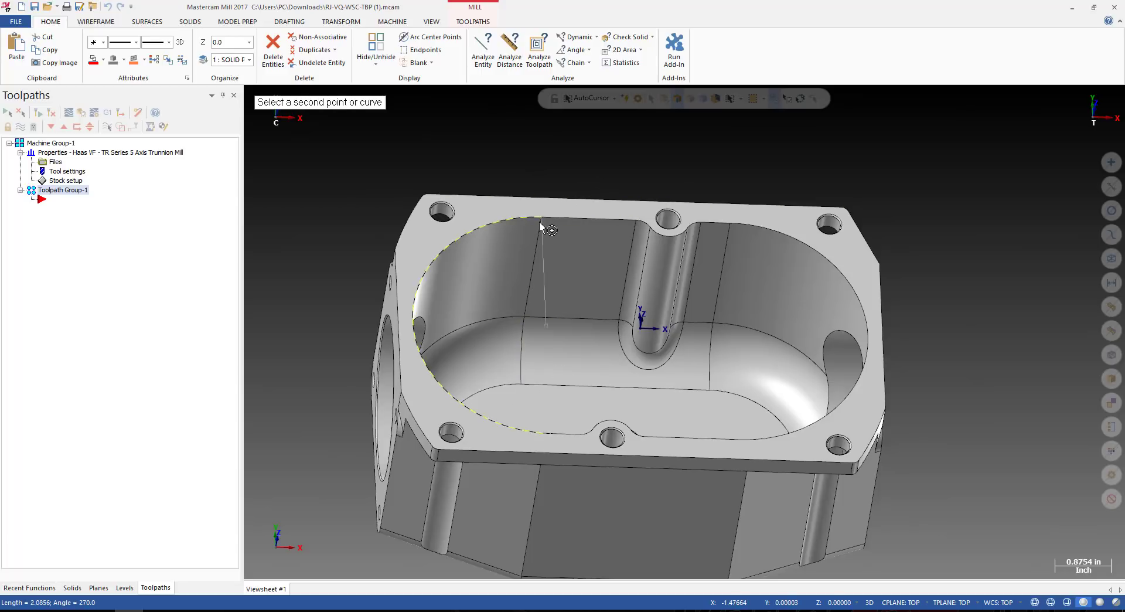
pyautogui.click(521, 384)
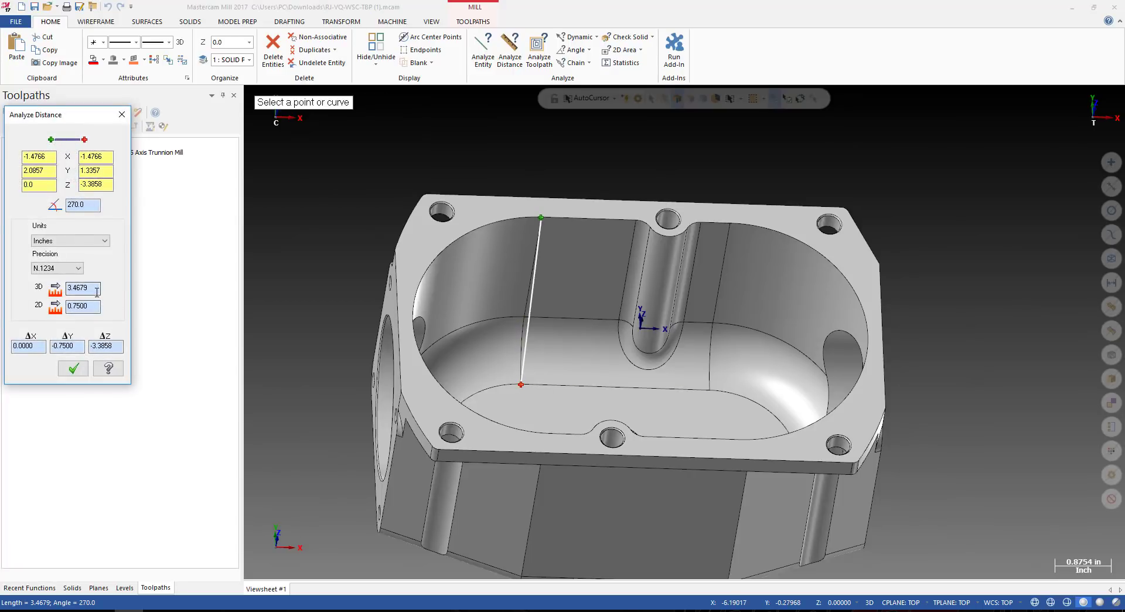
pyautogui.doubleClick(79, 288)
pyautogui.press('Escape')
# Analyze the radius and diameter of the fillet where the vertical boss meets the pocket's back wall, using Analyze Dynamic.
pyautogui.moveTo(469, 275); pyautogui.dragTo(432, 275, button='middle')
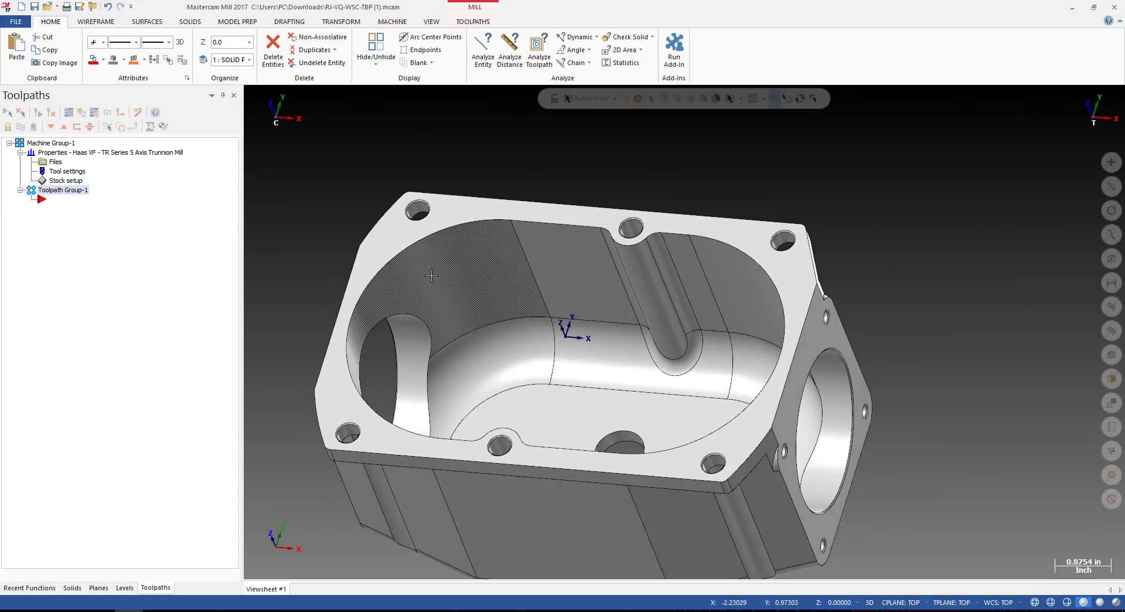
pyautogui.moveTo(560, 278); pyautogui.dragTo(655, 297, button='middle')
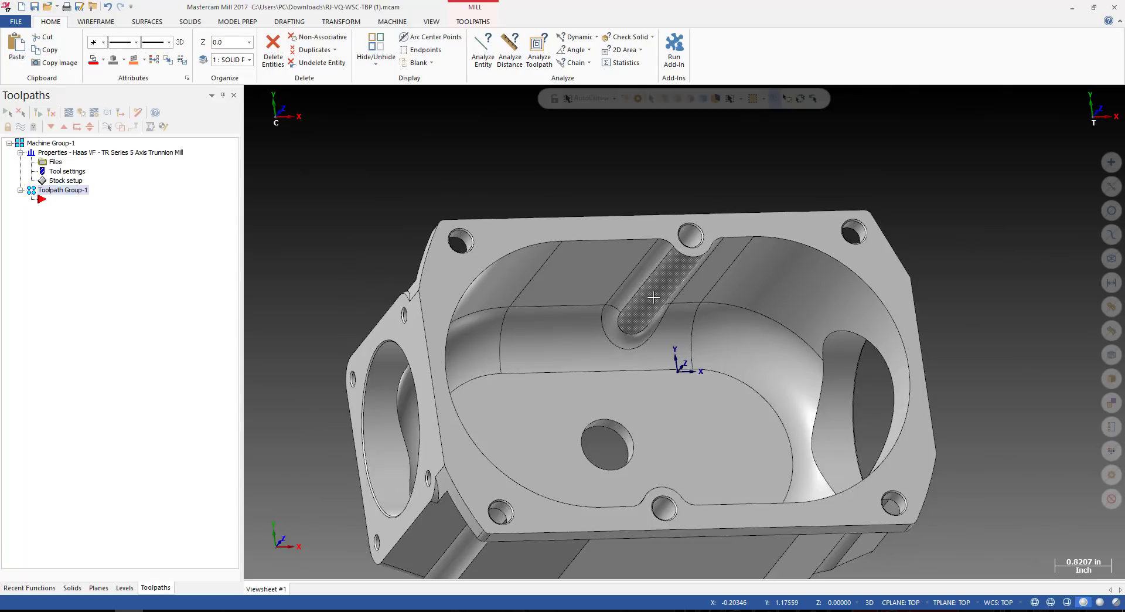
pyautogui.scroll(3, 654, 297)
pyautogui.moveTo(654, 298); pyautogui.dragTo(556, 294, button='middle')
pyautogui.scroll(1, 556, 294)
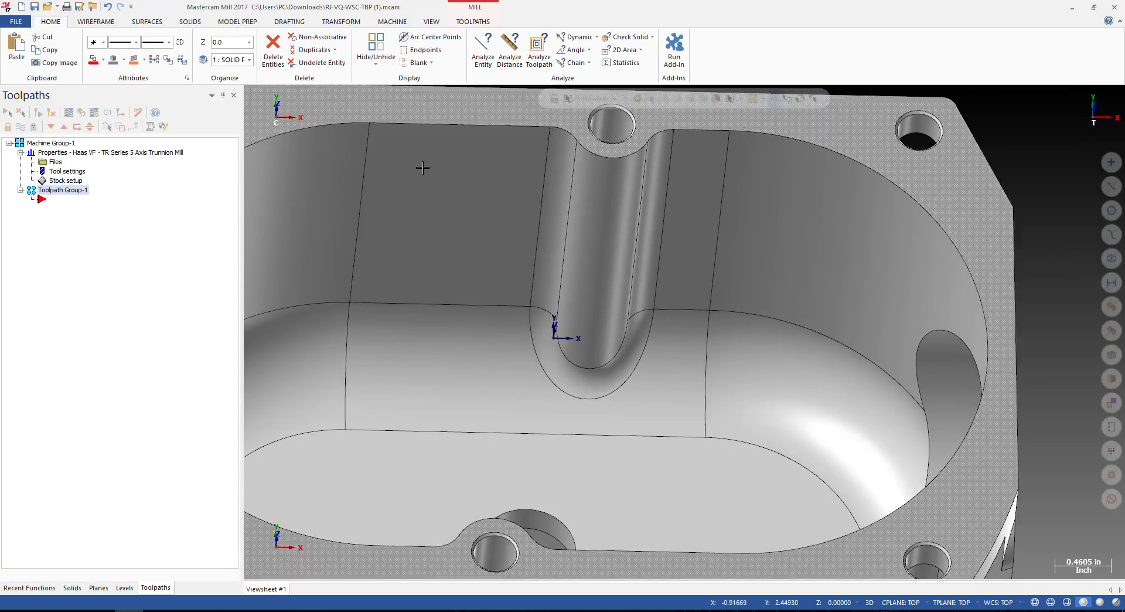
pyautogui.click(565, 37)
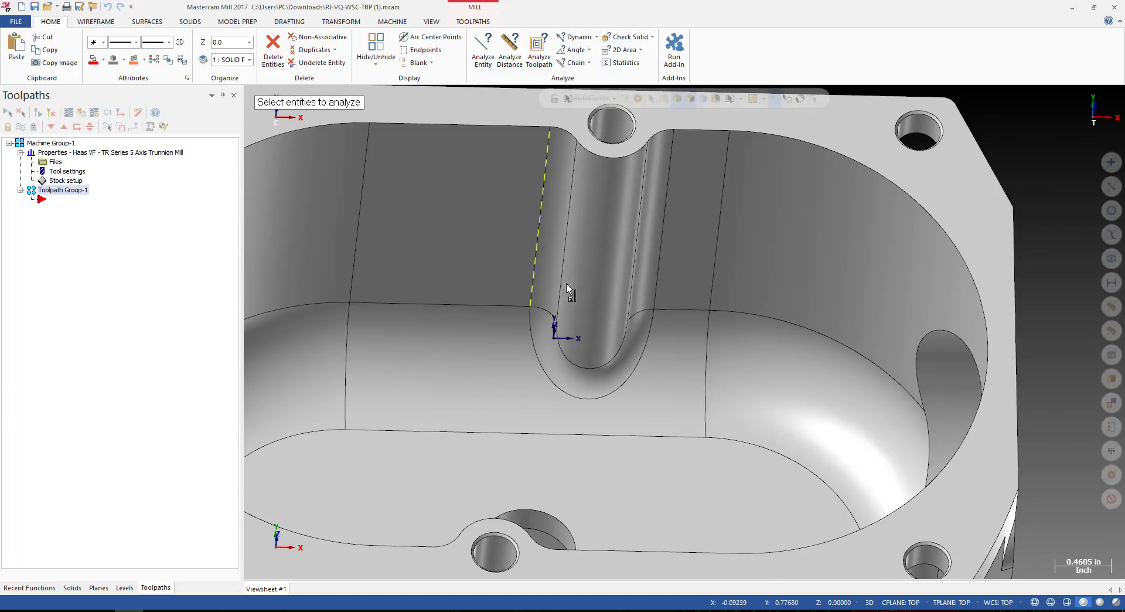
pyautogui.scroll(2, 567, 284)
pyautogui.click(544, 265)
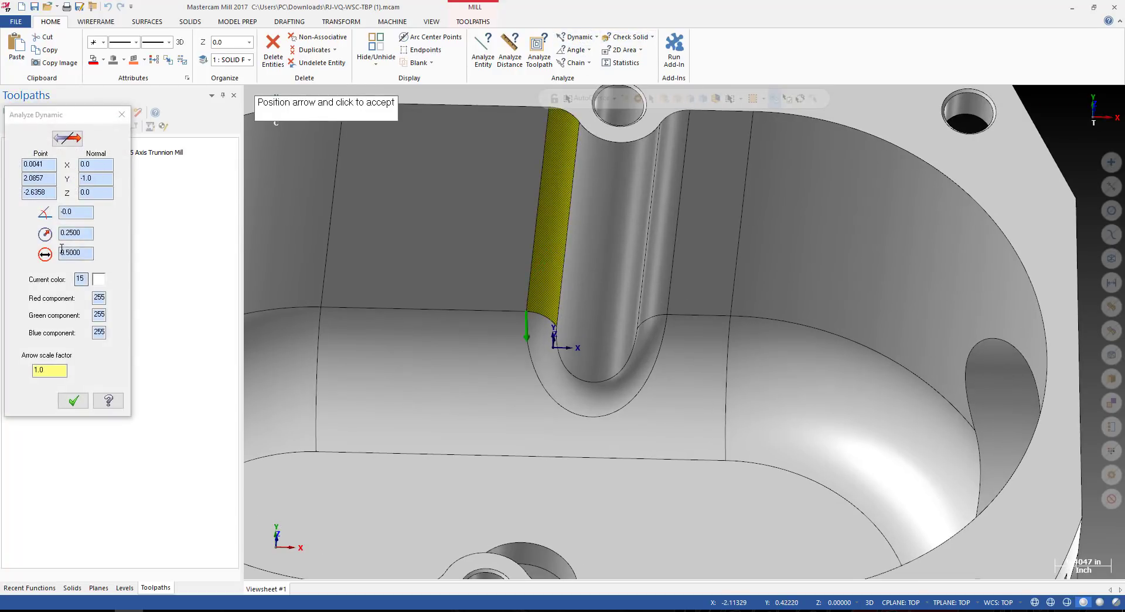
pyautogui.moveTo(92, 253); pyautogui.dragTo(59, 251)
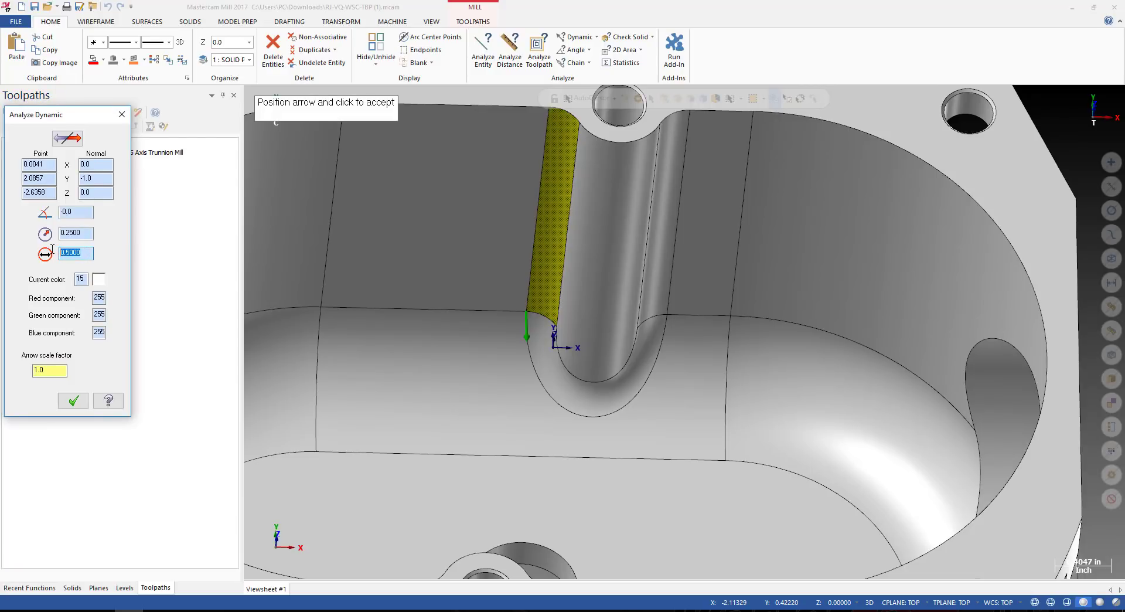
pyautogui.scroll(-2, 543, 297)
pyautogui.press('Escape')
pyautogui.scroll(-3, 537, 292)
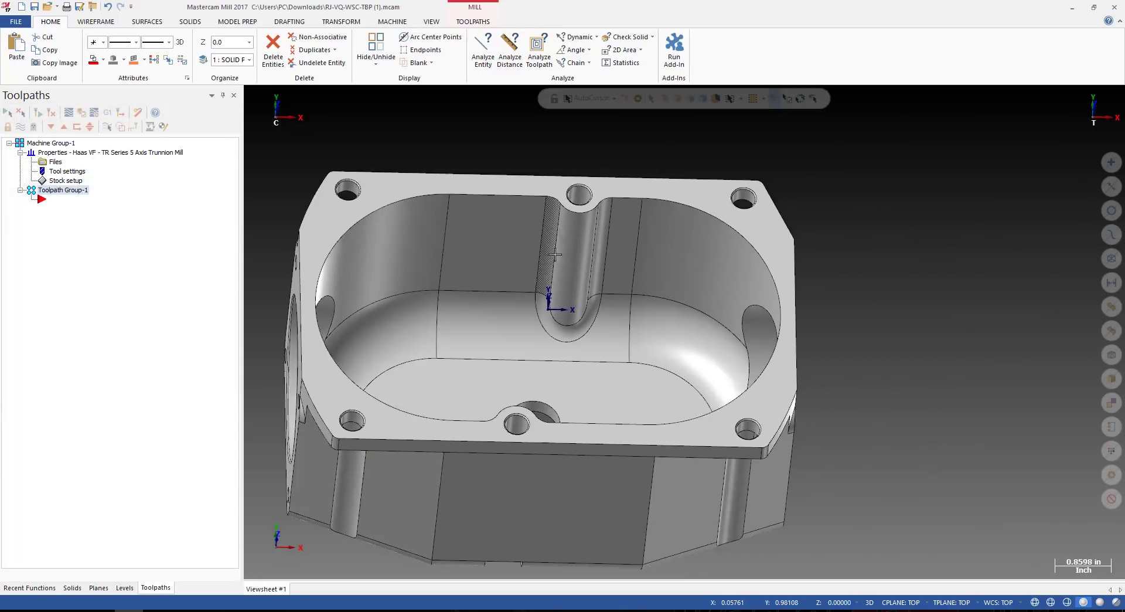
# Examine the vertical boss, its side fillets and the pocket's rounded floor edge from several tilted angles.
pyautogui.moveTo(549, 293); pyautogui.dragTo(546, 237, button='middle')
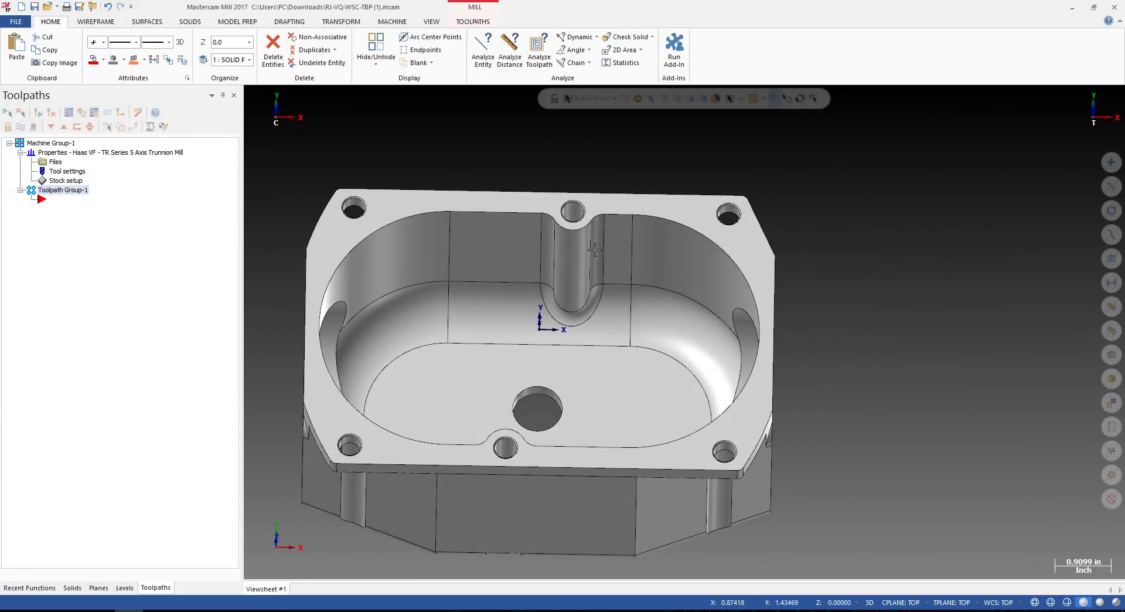
pyautogui.moveTo(554, 302); pyautogui.dragTo(475, 347, button='middle')
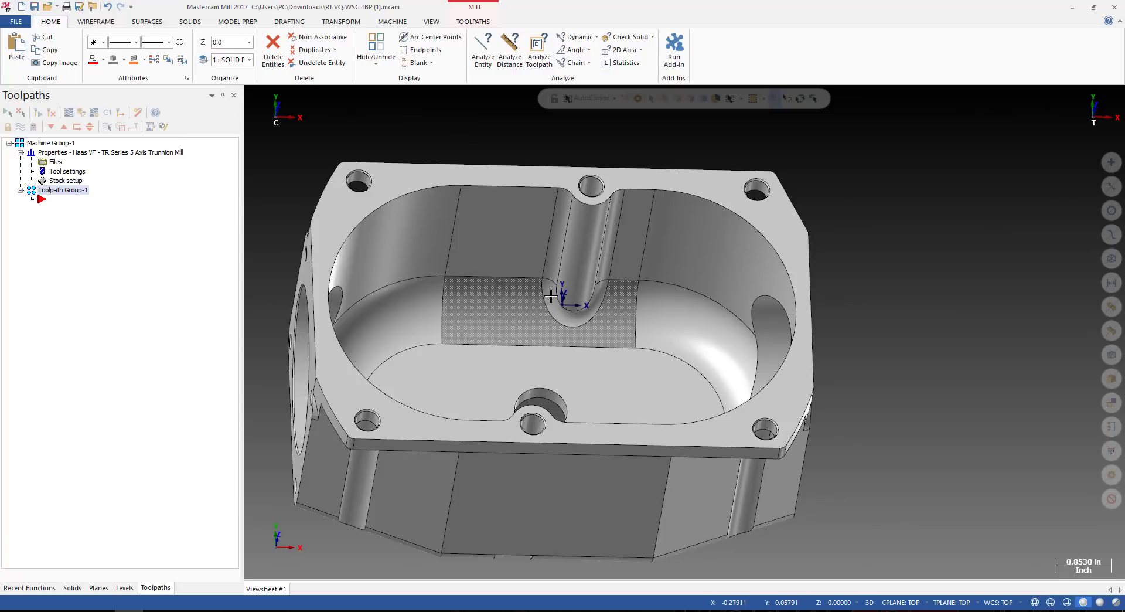
pyautogui.moveTo(549, 299); pyautogui.dragTo(551, 296, button='middle')
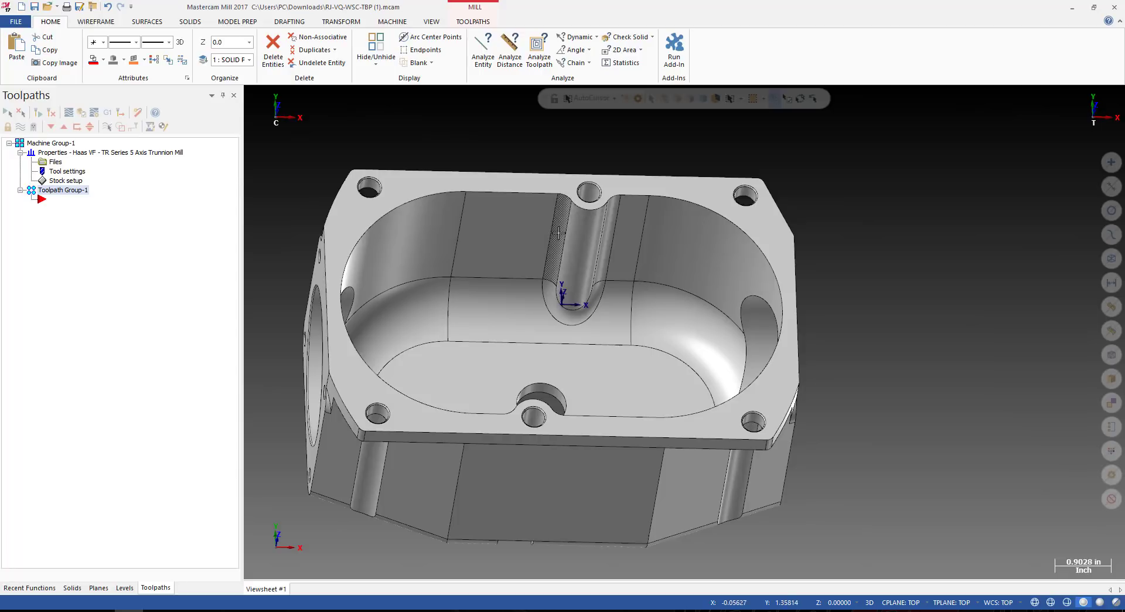
pyautogui.scroll(3, 563, 229)
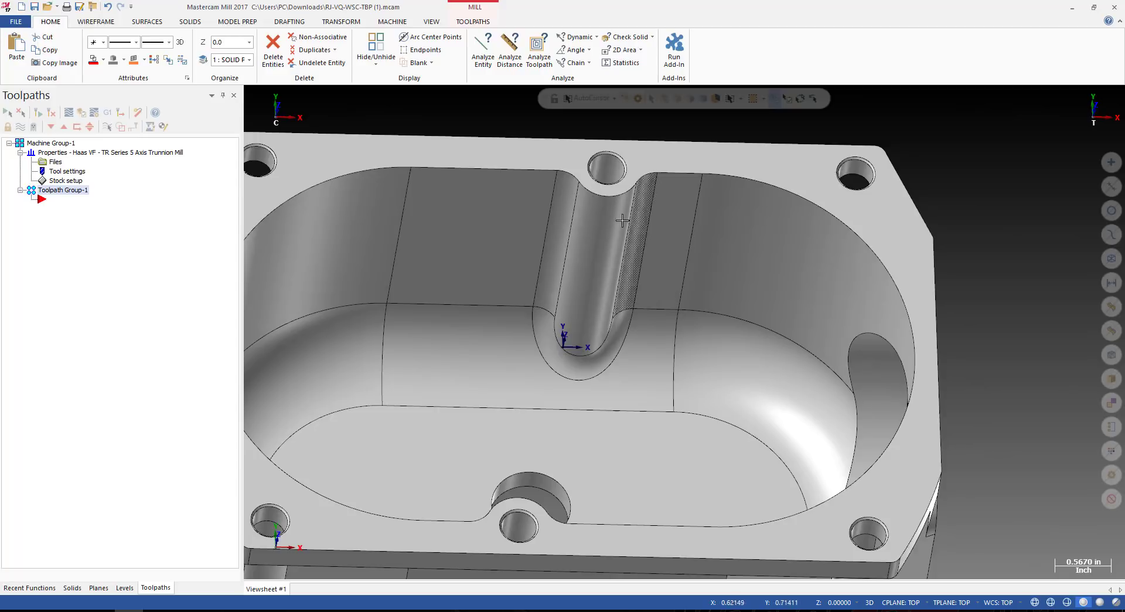
pyautogui.scroll(-2, 563, 209)
pyautogui.moveTo(571, 228); pyautogui.dragTo(454, 252, button='middle')
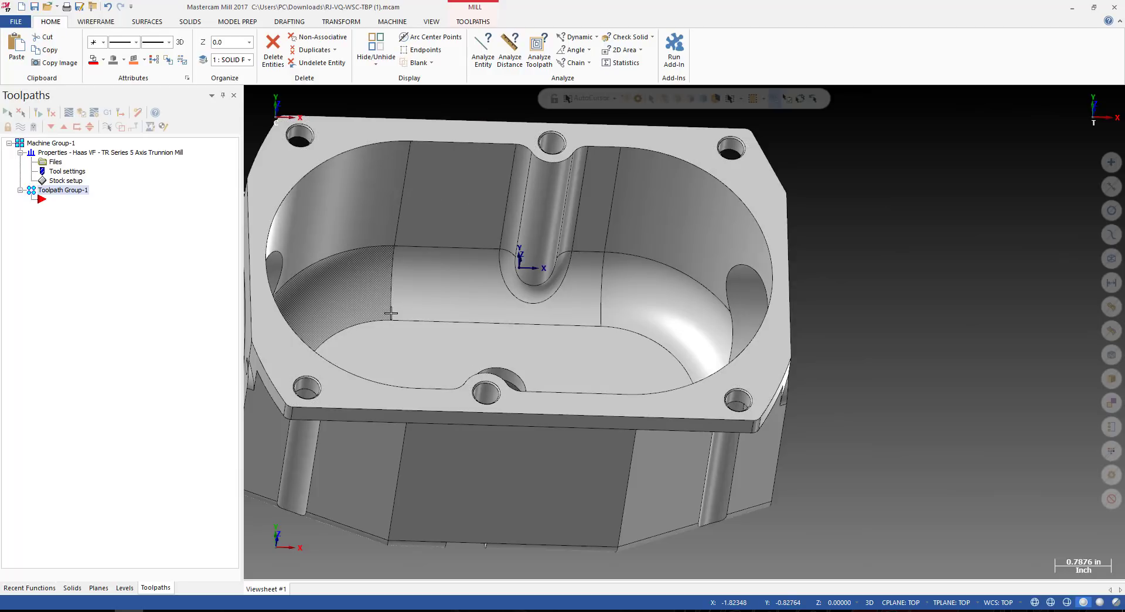
pyautogui.scroll(-3, 696, 285)
pyautogui.scroll(1, 678, 296)
pyautogui.moveTo(676, 296)
pyautogui.mouseDown(button='middle')
pyautogui.moveTo(640, 286)
pyautogui.moveTo(680, 300)
pyautogui.mouseUp(button='middle')
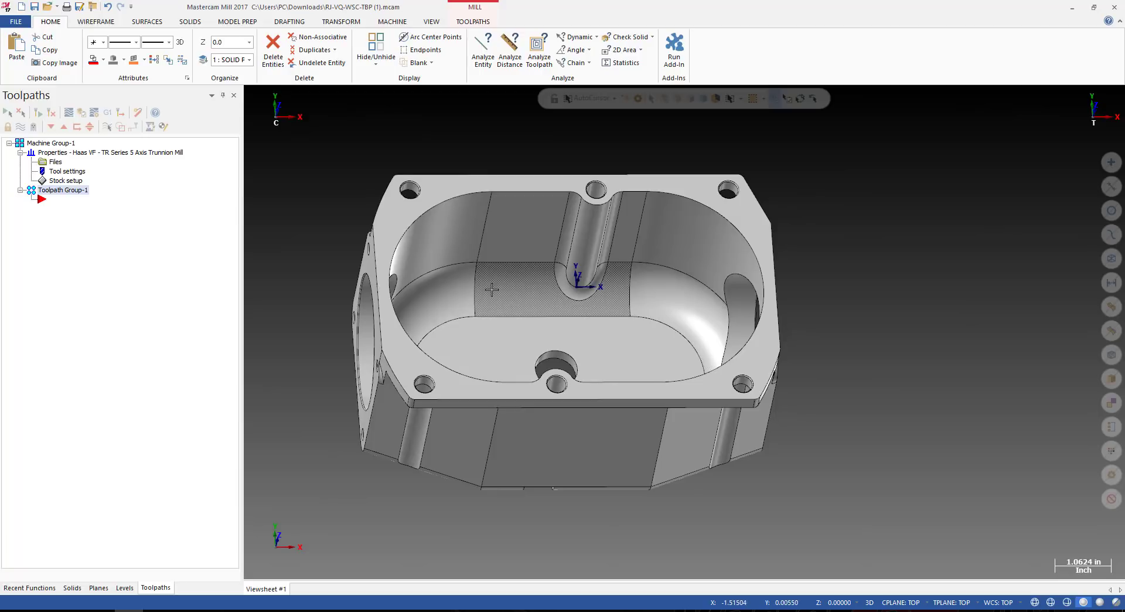
pyautogui.scroll(1, 491, 289)
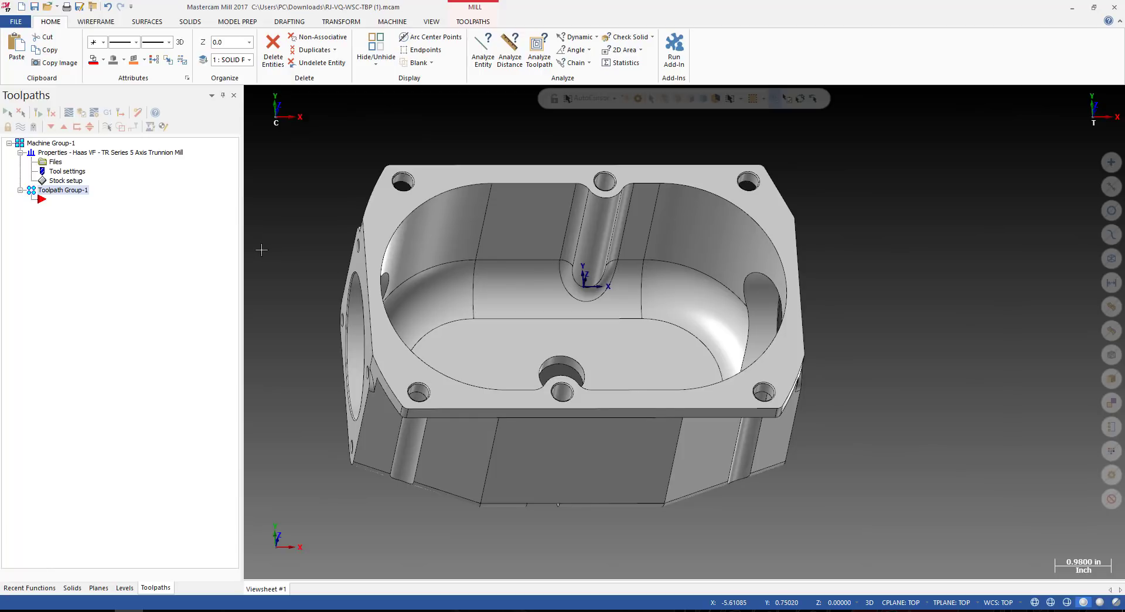
# Select the Haas VF - TR Series 5 Axis Trunnion Mill properties entry and examine the blend between the boss and the rounded floor edge.
pyautogui.click(161, 153)
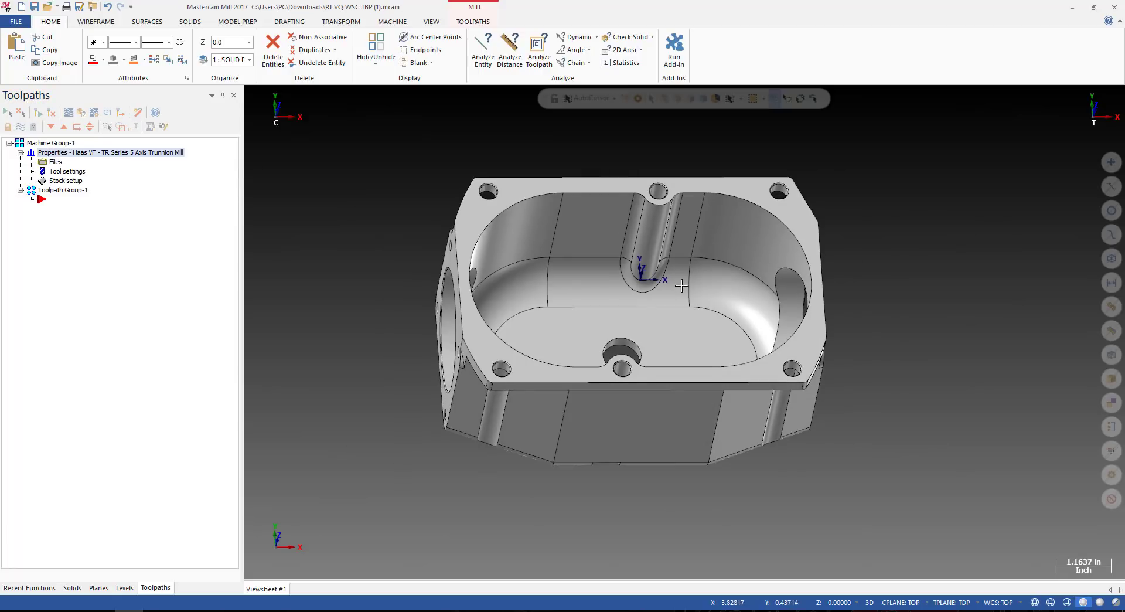
pyautogui.scroll(4, 680, 285)
pyautogui.moveTo(627, 297); pyautogui.dragTo(639, 290, button='middle')
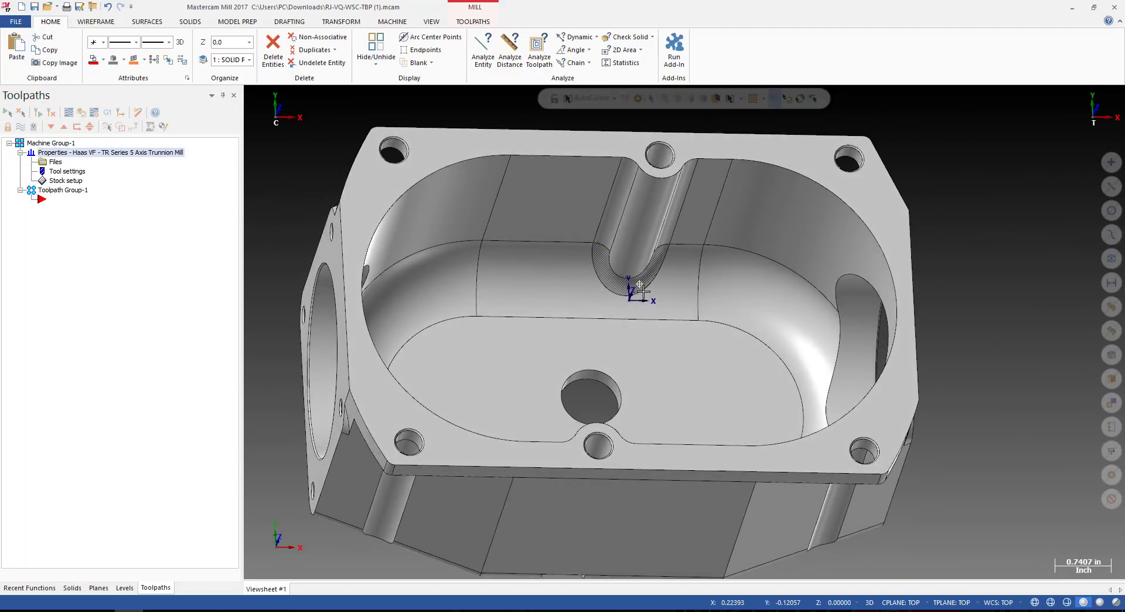
pyautogui.scroll(-3, 641, 291)
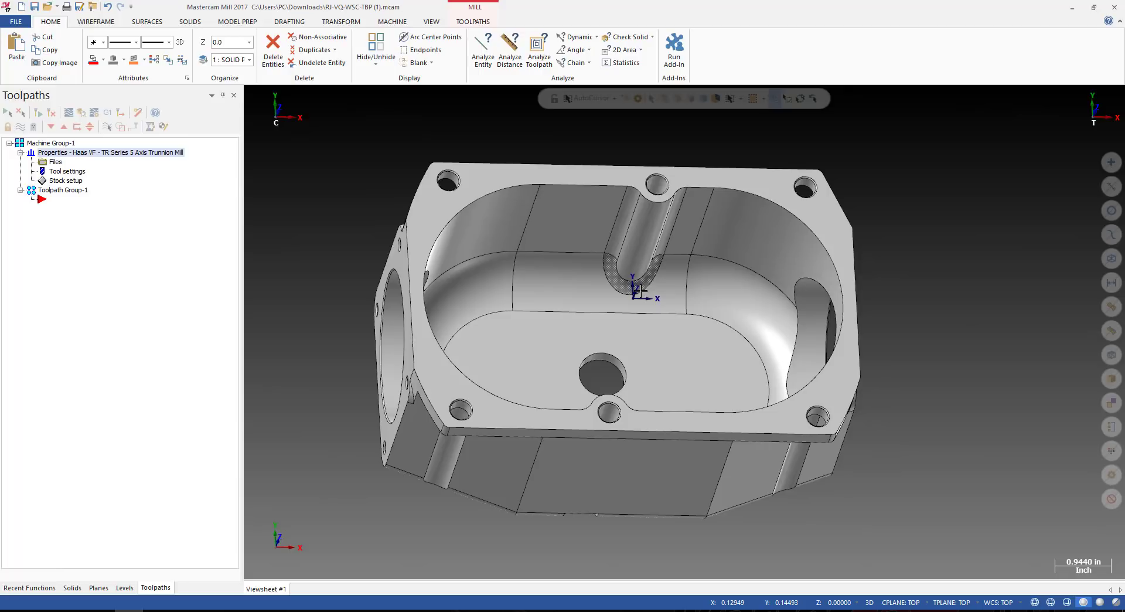
pyautogui.scroll(3, 639, 290)
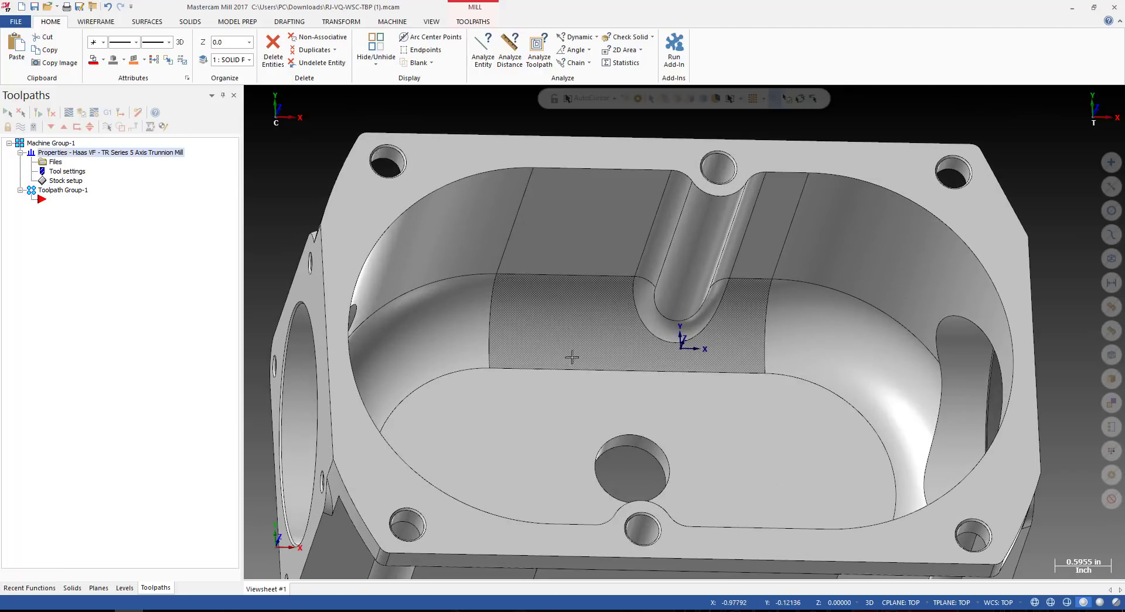
pyautogui.scroll(-2, 536, 215)
pyautogui.moveTo(537, 214)
pyautogui.mouseDown(button='middle')
pyautogui.moveTo(571, 226)
pyautogui.moveTo(565, 207)
pyautogui.mouseUp(button='middle')
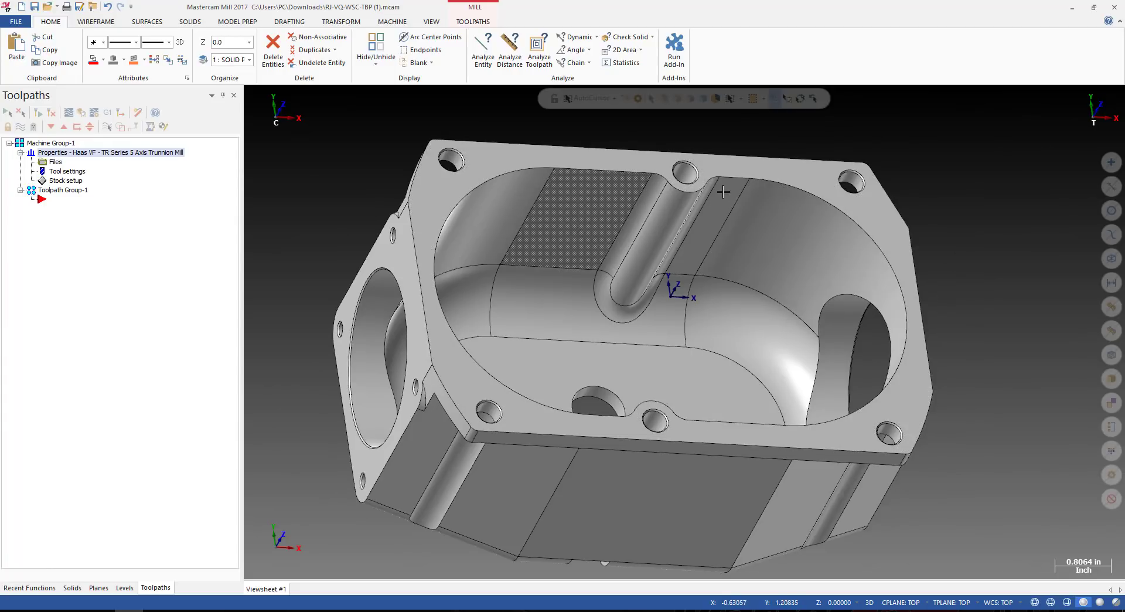
pyautogui.scroll(-2, 585, 233)
pyautogui.moveTo(585, 232); pyautogui.dragTo(453, 217, button='middle')
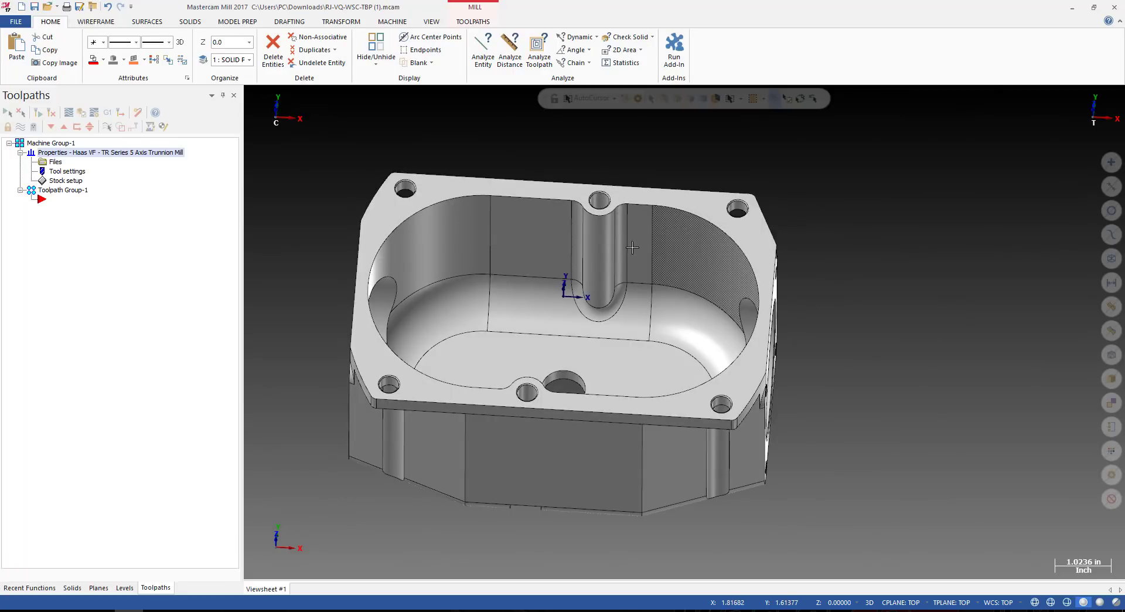
pyautogui.moveTo(632, 248); pyautogui.dragTo(630, 276, button='middle')
pyautogui.scroll(-3, 550, 328)
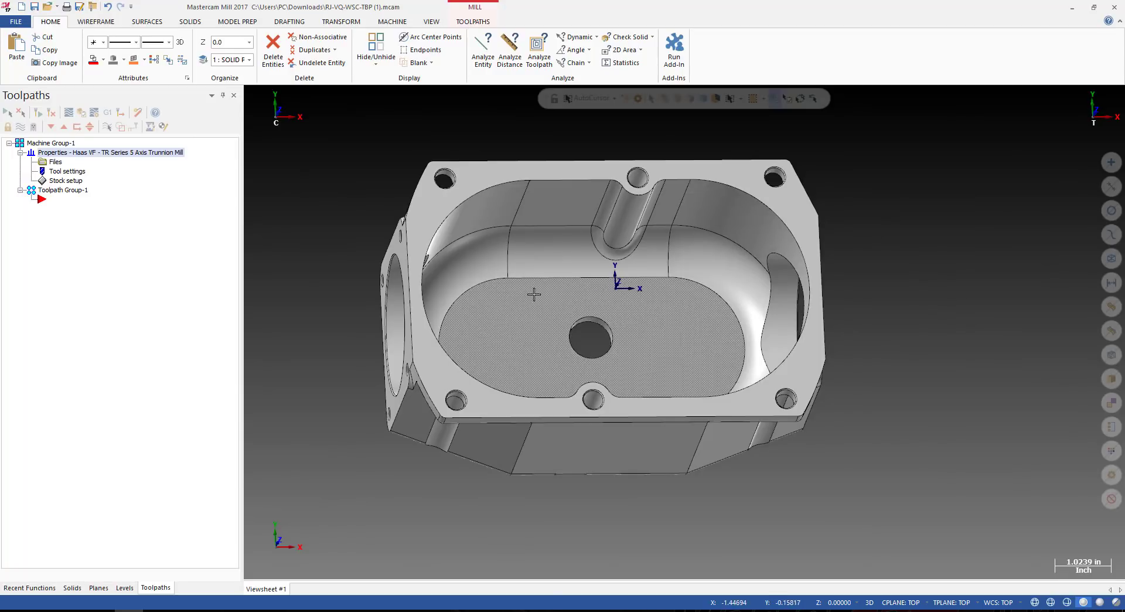
# Examine the pocket's depth, back wall, floor fillet and side openings from steeper and shallower tilts.
pyautogui.moveTo(536, 293); pyautogui.dragTo(622, 243, button='middle')
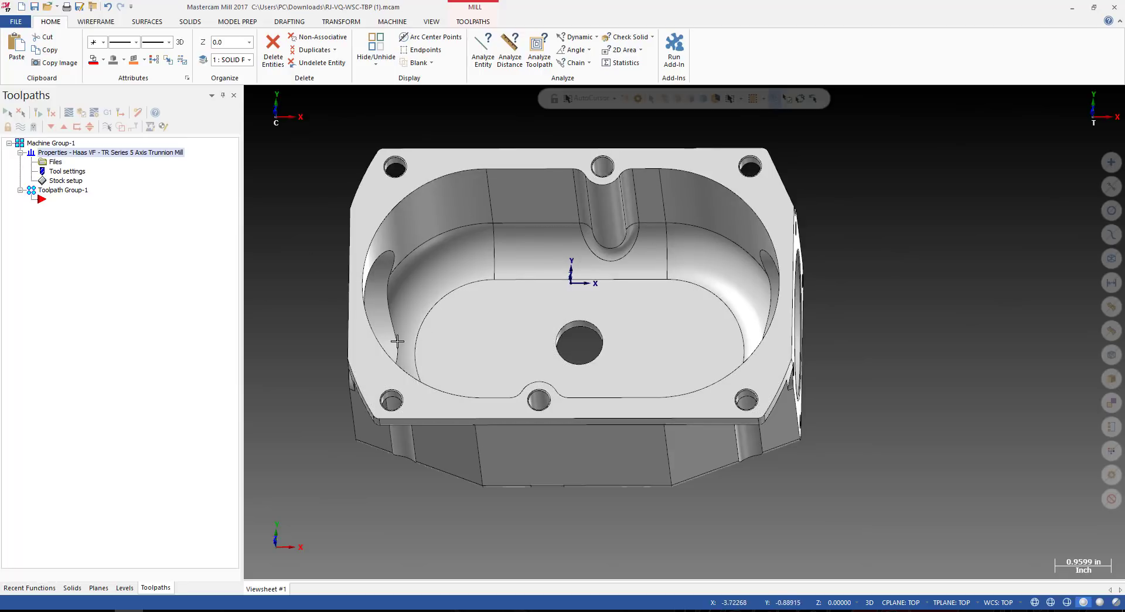
pyautogui.moveTo(450, 299)
pyautogui.mouseDown(button='middle')
pyautogui.moveTo(527, 264)
pyautogui.moveTo(480, 125)
pyautogui.mouseUp(button='middle')
pyautogui.scroll(2, 709, 235)
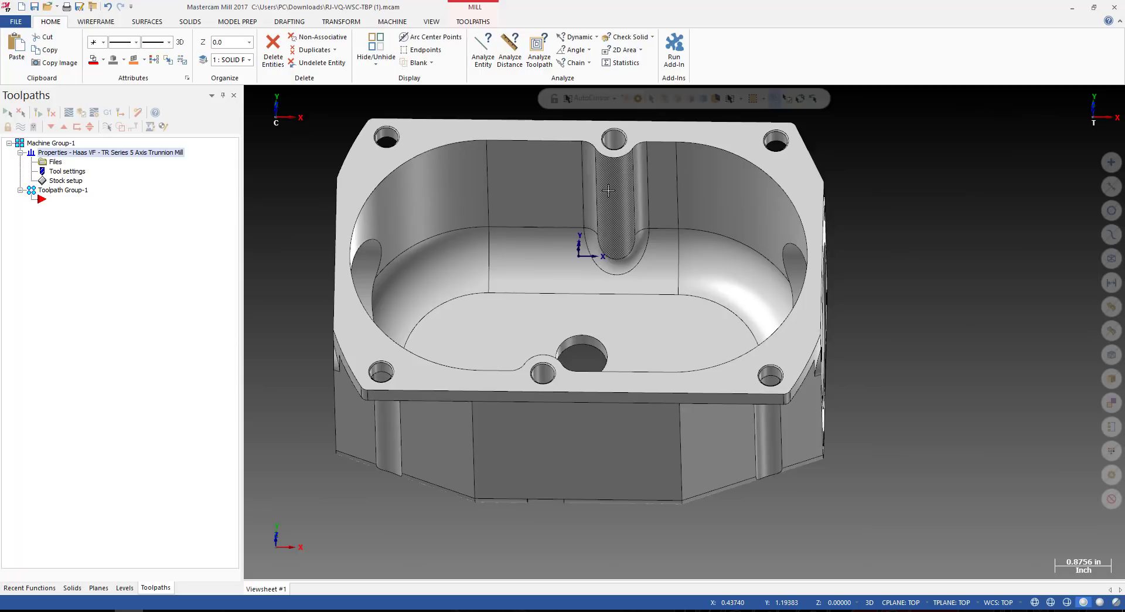
pyautogui.scroll(-1, 607, 190)
pyautogui.moveTo(500, 241); pyautogui.dragTo(562, 218, button='middle')
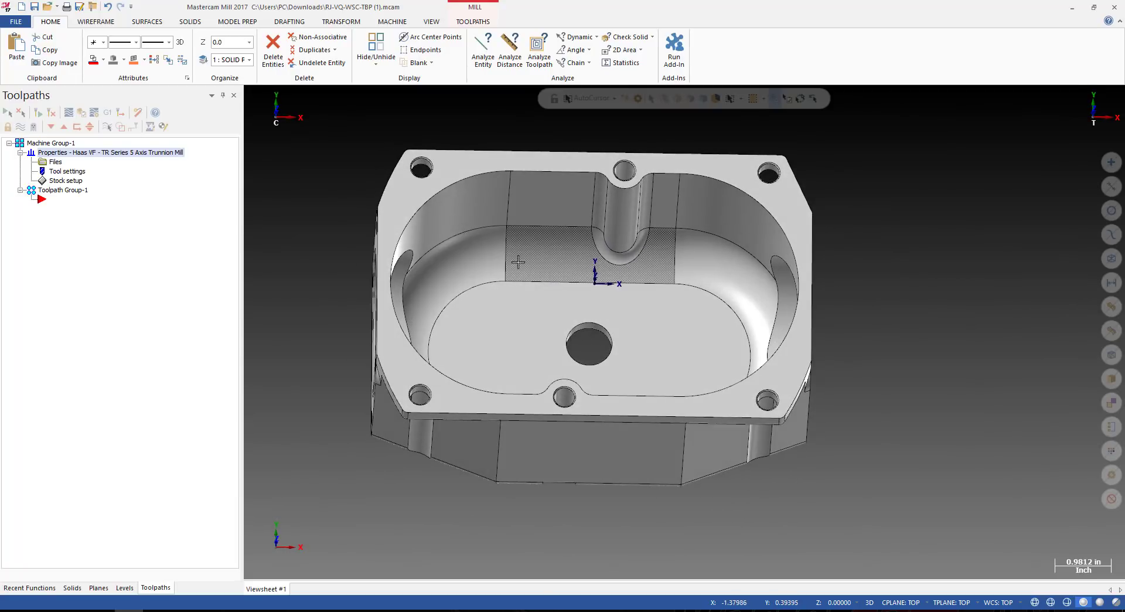
pyautogui.moveTo(518, 262); pyautogui.dragTo(560, 245, button='middle')
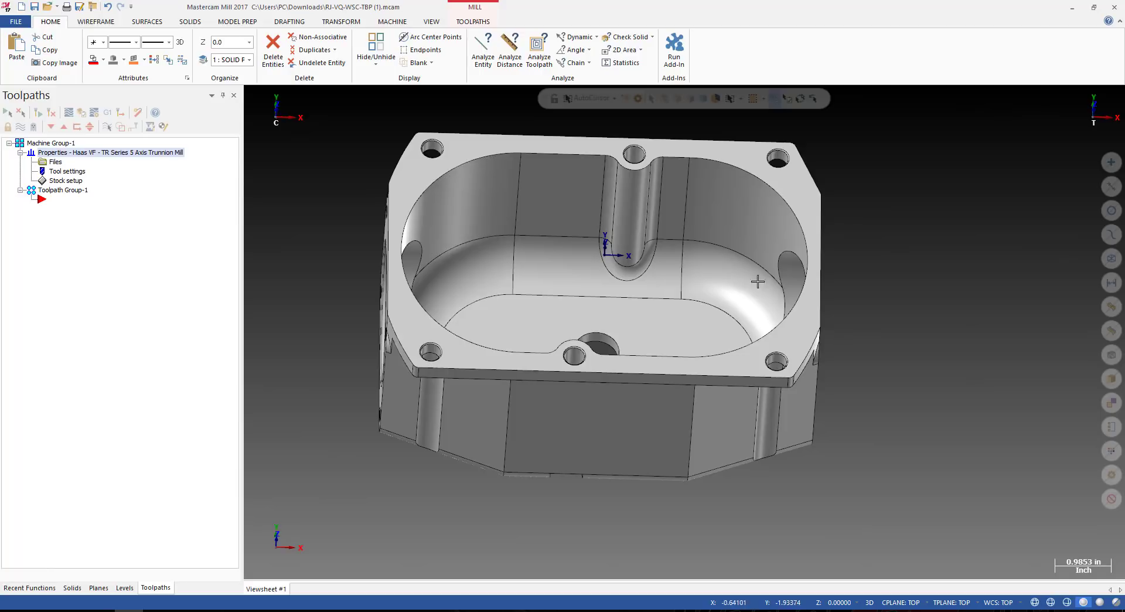
pyautogui.moveTo(562, 231); pyautogui.dragTo(616, 230, button='middle')
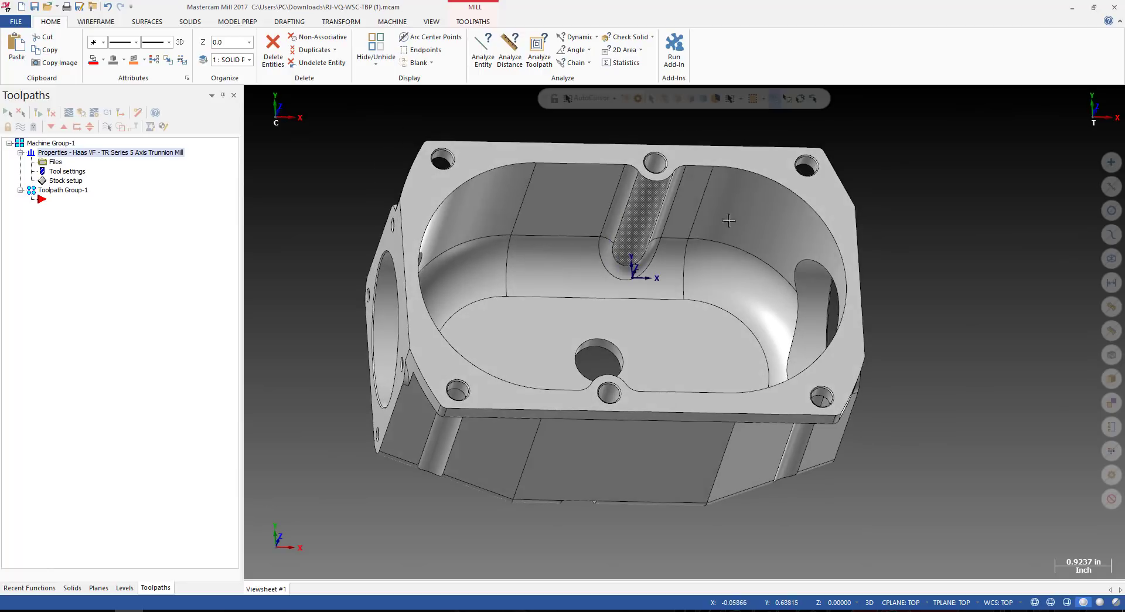
pyautogui.scroll(1, 625, 227)
pyautogui.scroll(1, 624, 227)
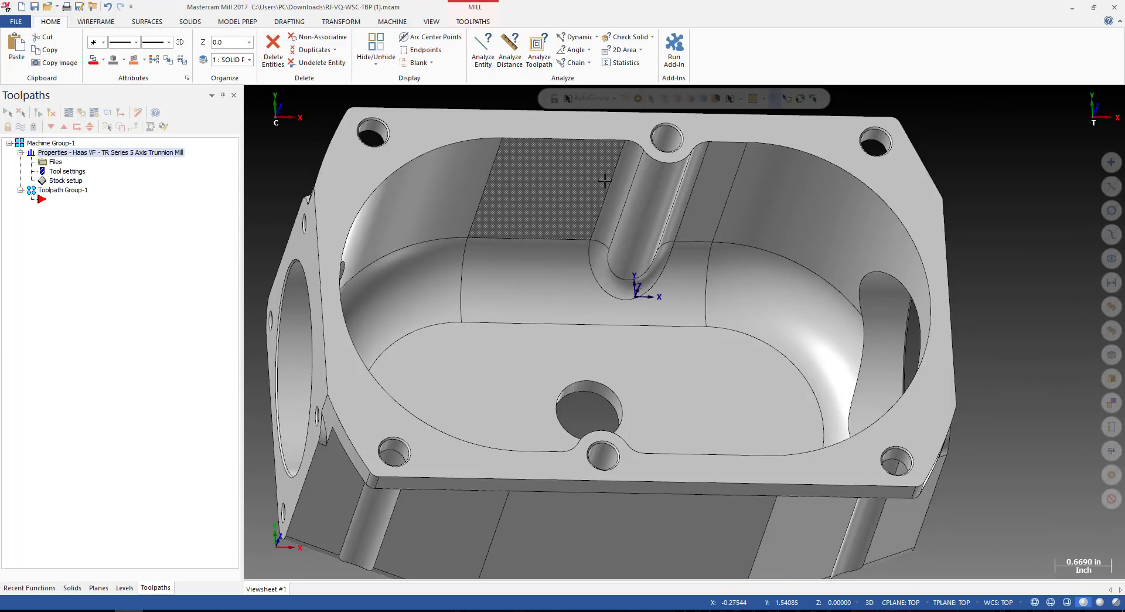
pyautogui.scroll(-2, 605, 181)
pyautogui.moveTo(605, 181); pyautogui.dragTo(570, 246, button='middle')
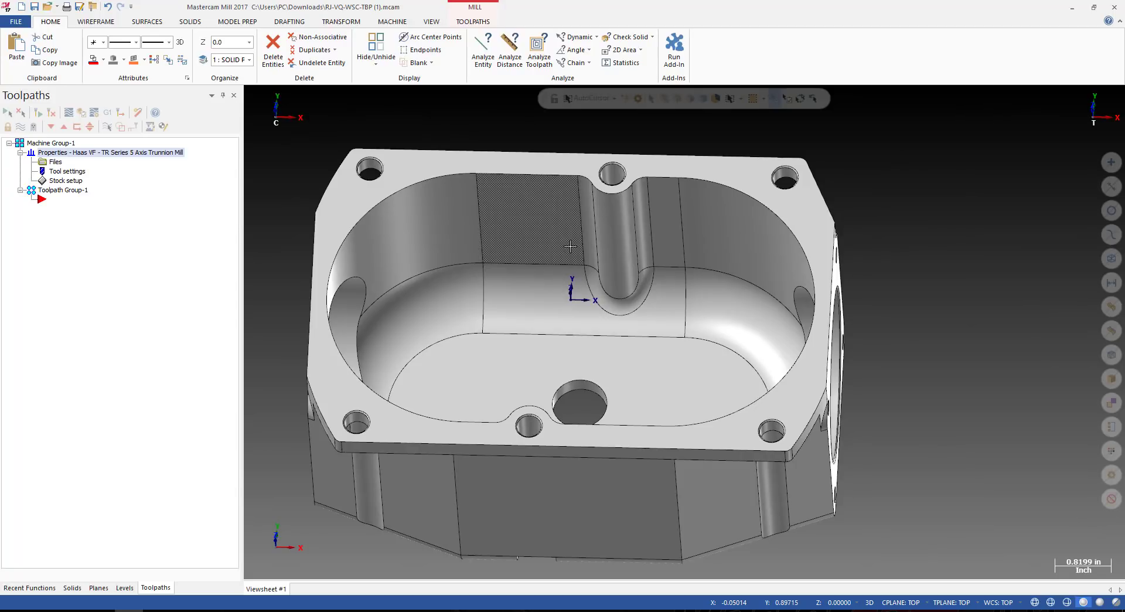
pyautogui.moveTo(570, 247); pyautogui.dragTo(602, 251, button='middle')
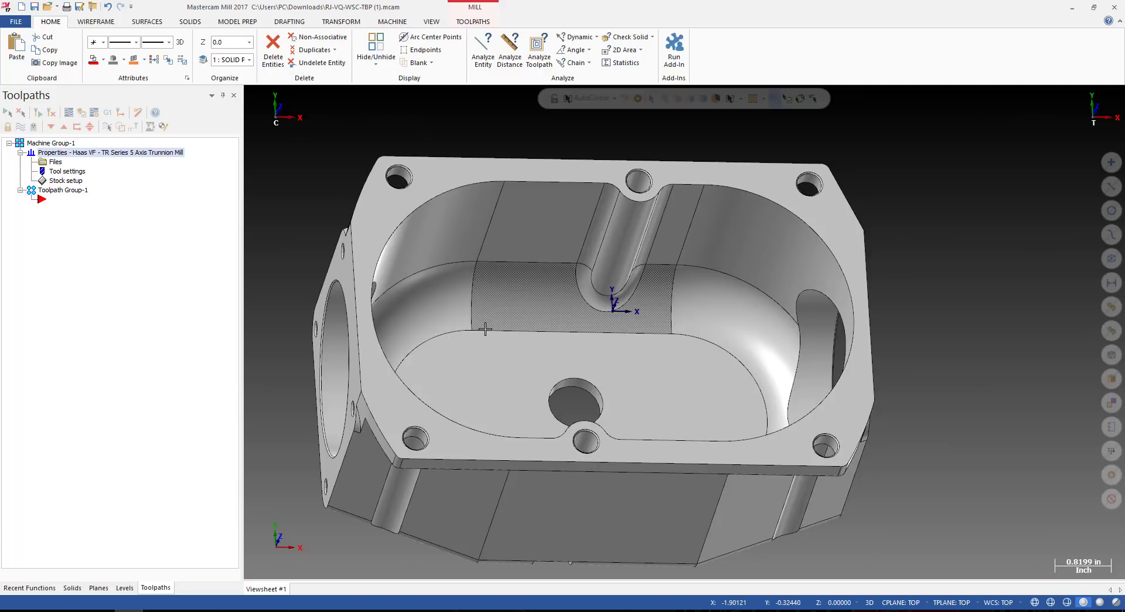
pyautogui.scroll(-2, 480, 299)
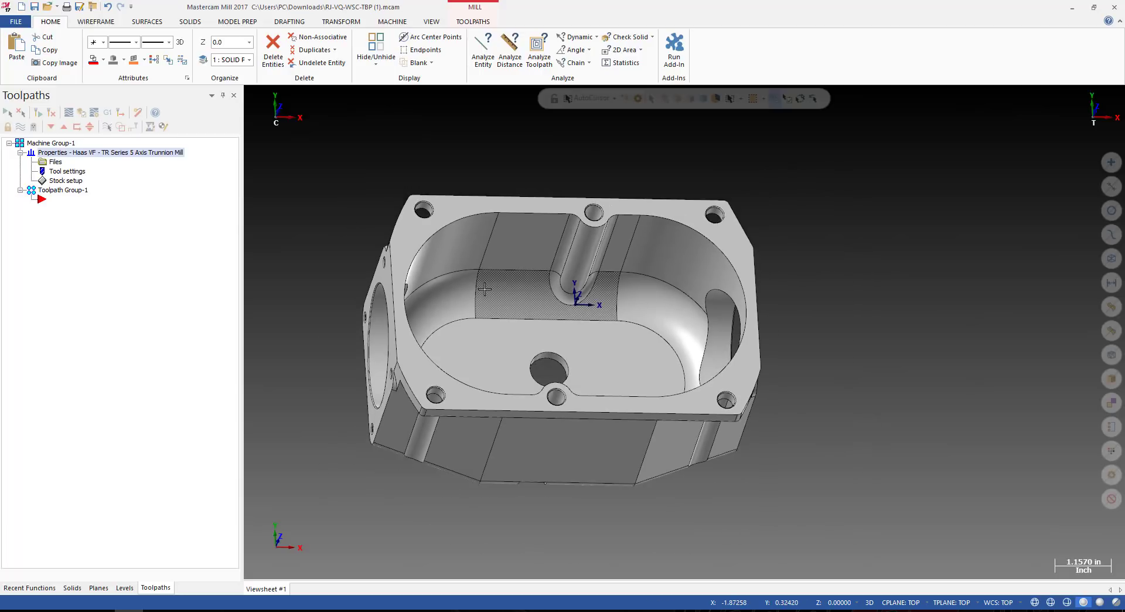
pyautogui.hotkey('alt', '2')
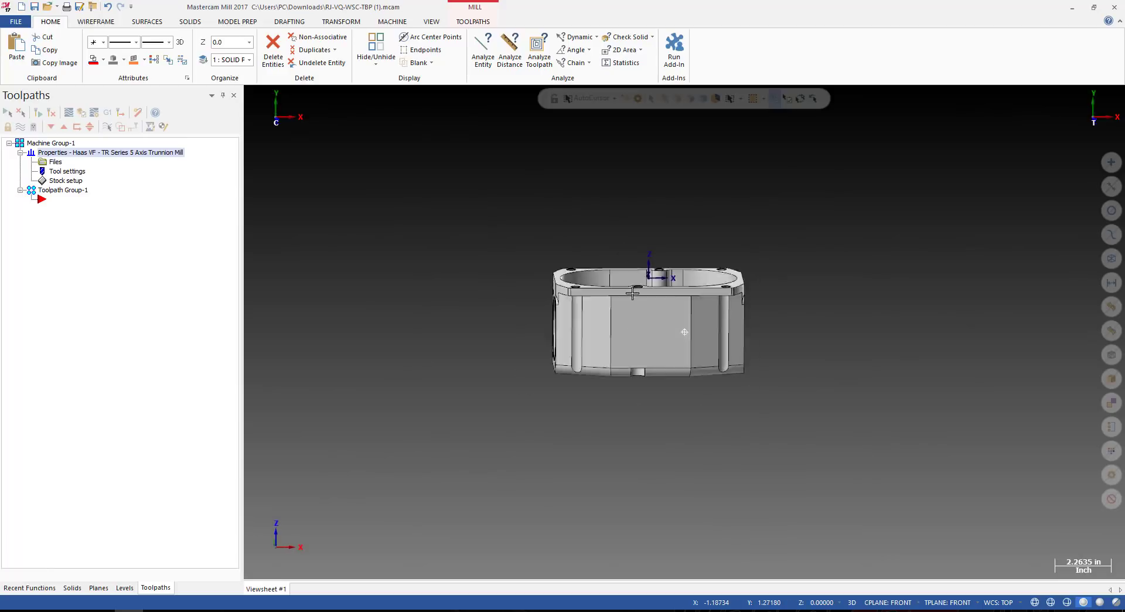
pyautogui.moveTo(680, 324)
pyautogui.mouseDown(button='middle')
pyautogui.moveTo(692, 325)
pyautogui.moveTo(589, 332)
pyautogui.moveTo(560, 307)
pyautogui.moveTo(504, 159)
pyautogui.mouseUp(button='middle')
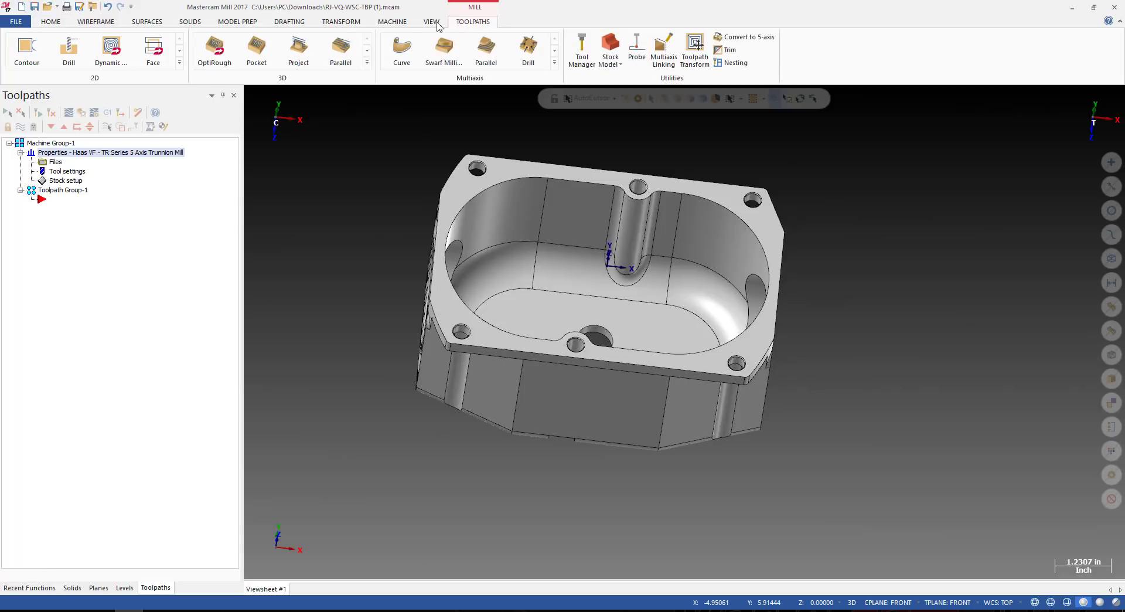
pyautogui.click(345, 23)
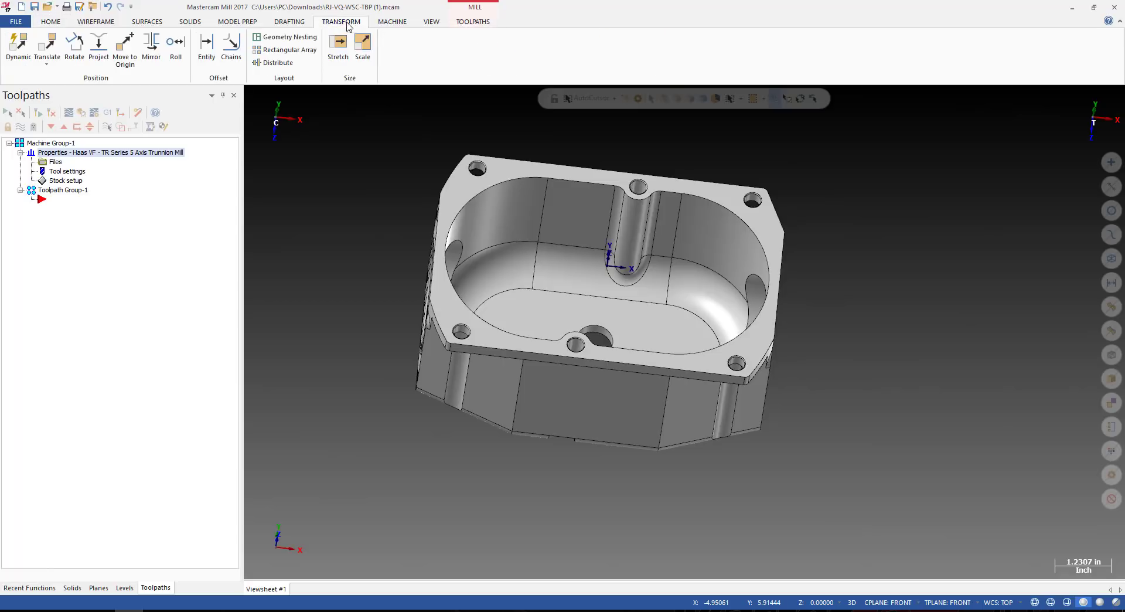
pyautogui.click(300, 23)
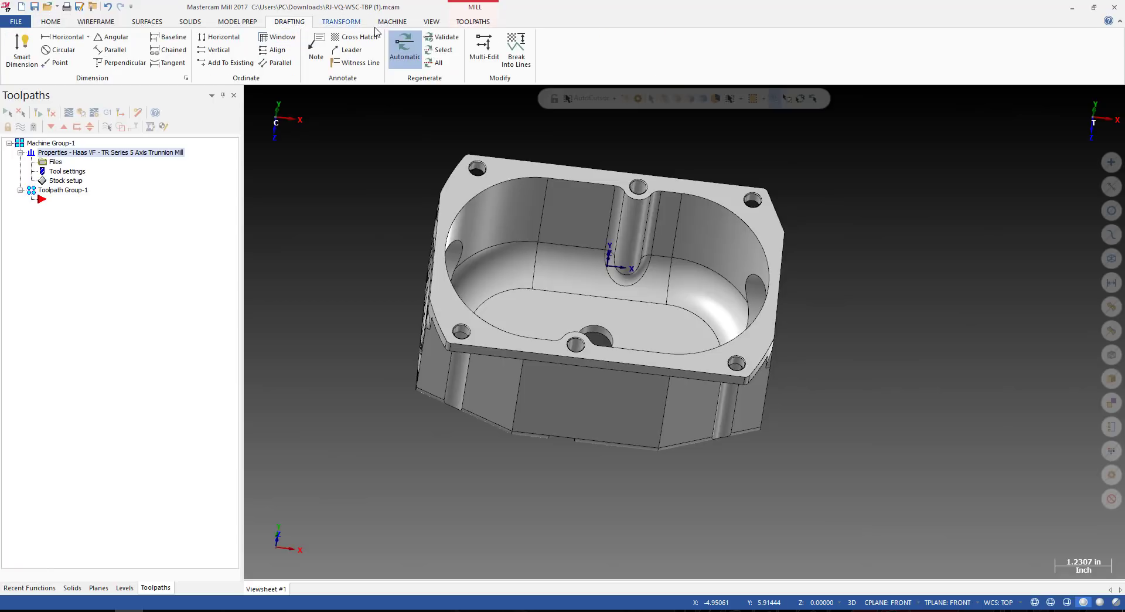
pyautogui.click(482, 22)
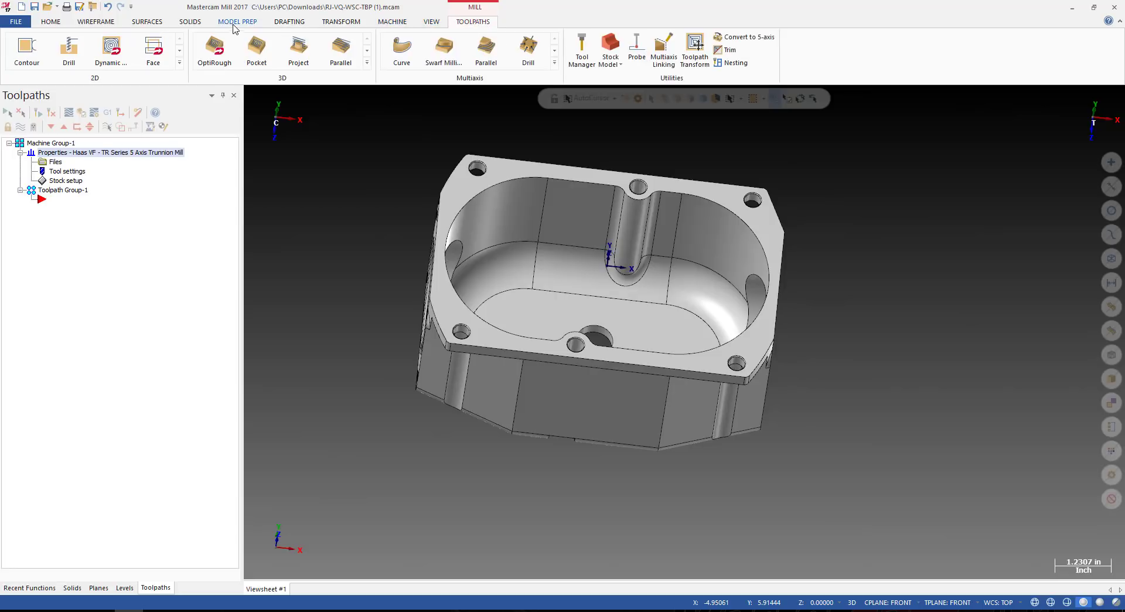
# Start Change Face for the solid model and choose green (color 2) as the face color.
pyautogui.click(235, 23)
pyautogui.click(434, 37)
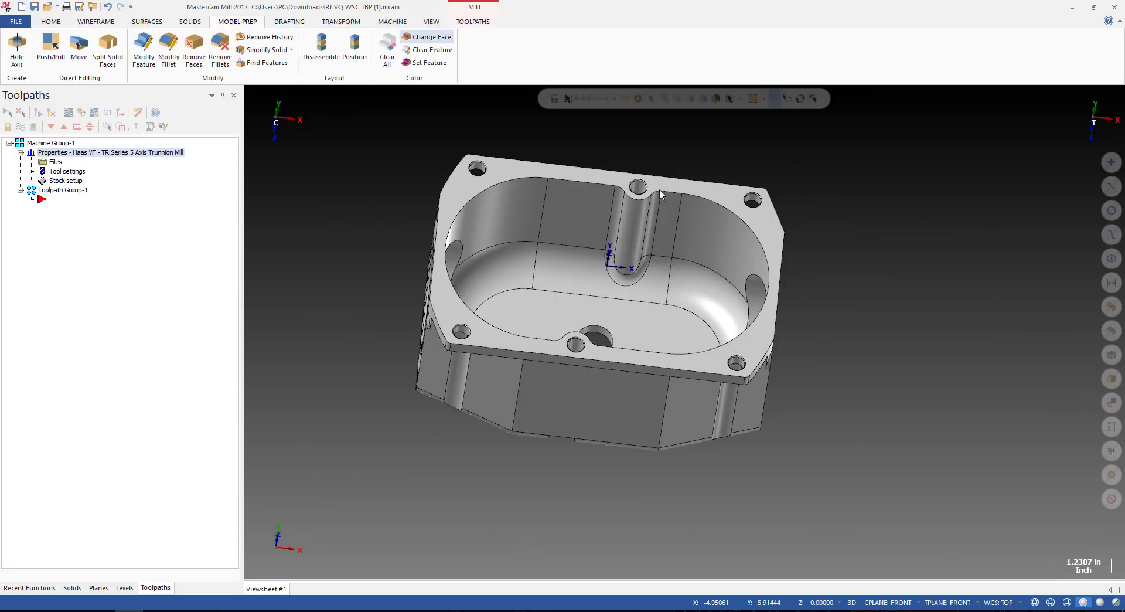
pyautogui.scroll(2, 637, 195)
pyautogui.click(228, 215)
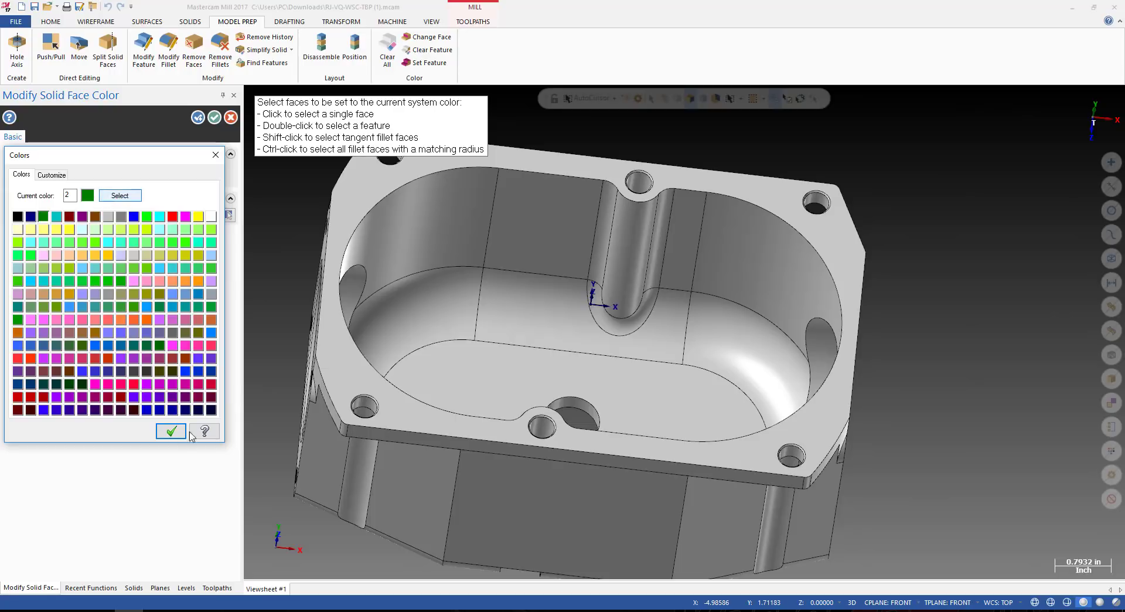
pyautogui.click(171, 431)
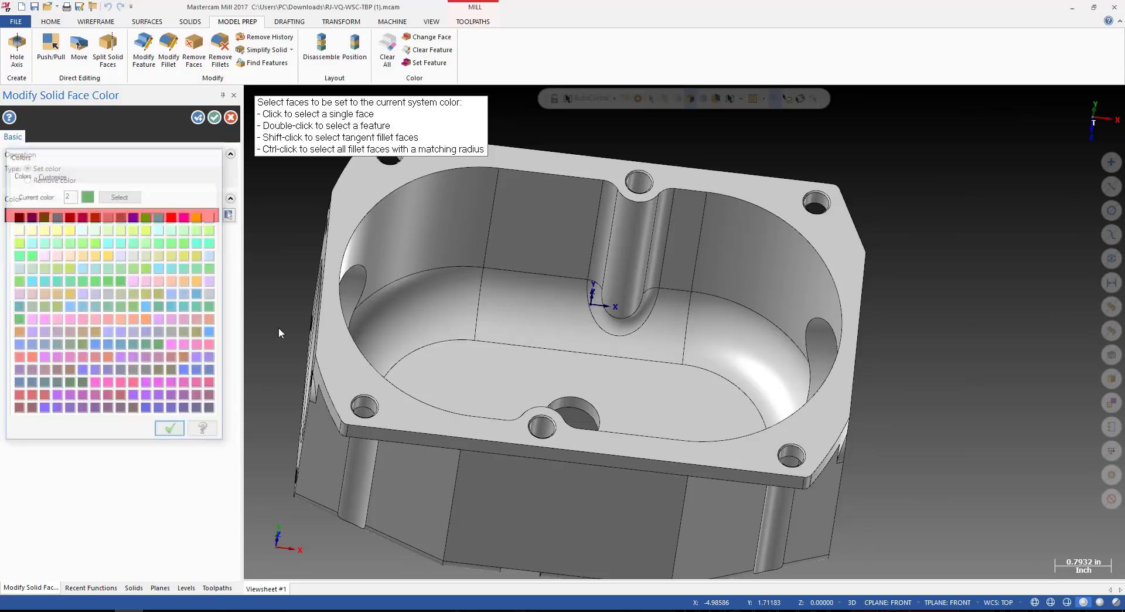
# Select the pocket's back and end walls, the vertical boss with its side fillet, and the adjoining rounded floor faces for recoloring.
pyautogui.click(531, 218)
pyautogui.click(461, 215)
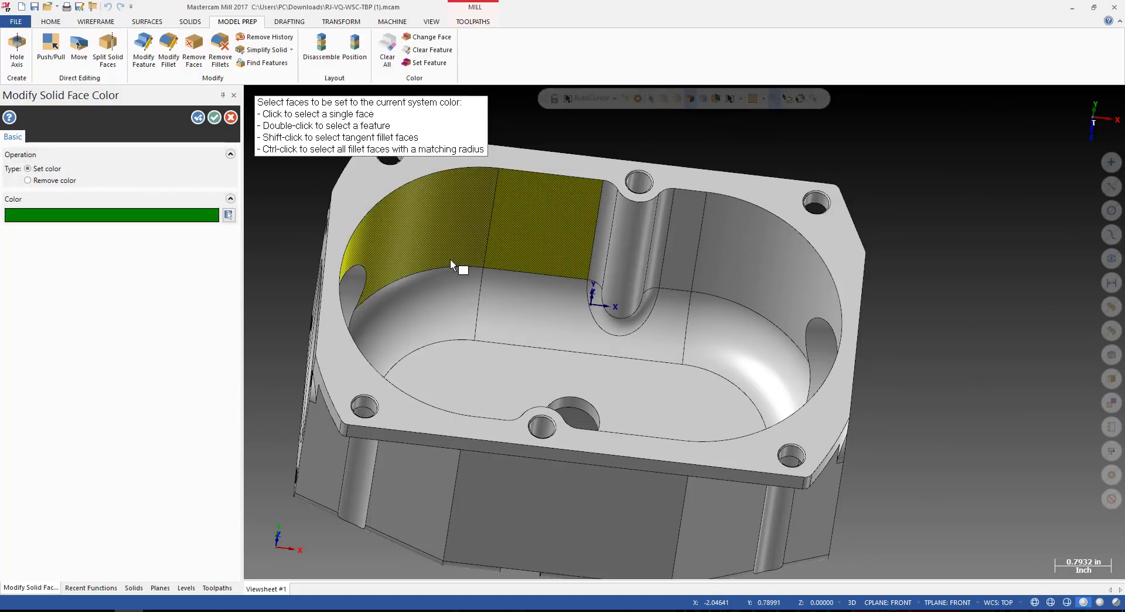
pyautogui.moveTo(449, 263); pyautogui.dragTo(587, 286, button='middle')
pyautogui.scroll(-1, 465, 343)
pyautogui.click(588, 288)
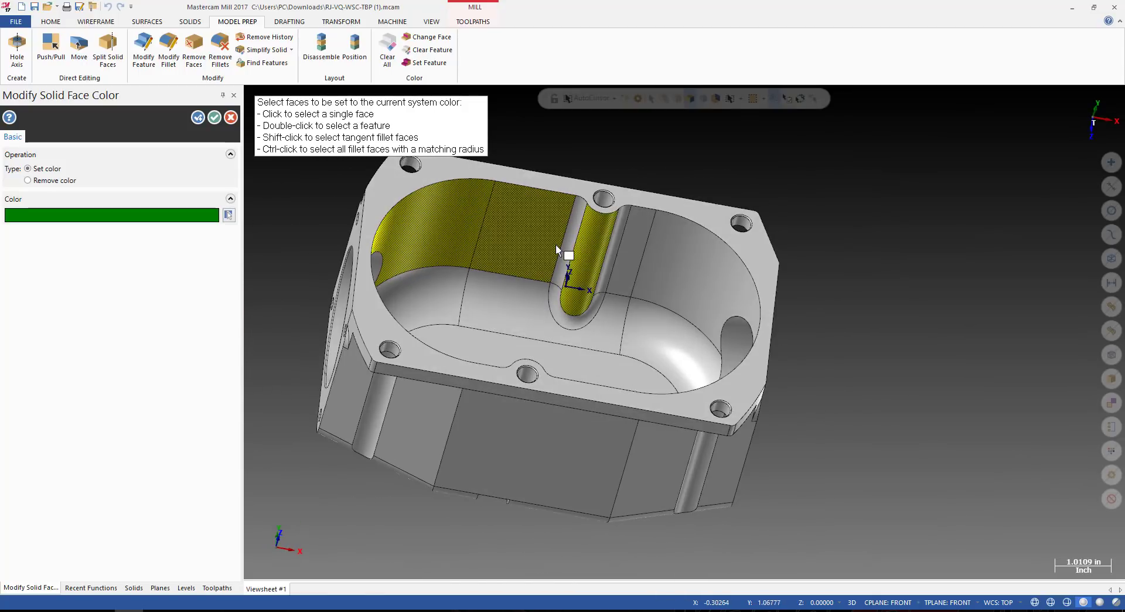
pyautogui.click(519, 272)
pyautogui.click(586, 302)
pyautogui.click(626, 267)
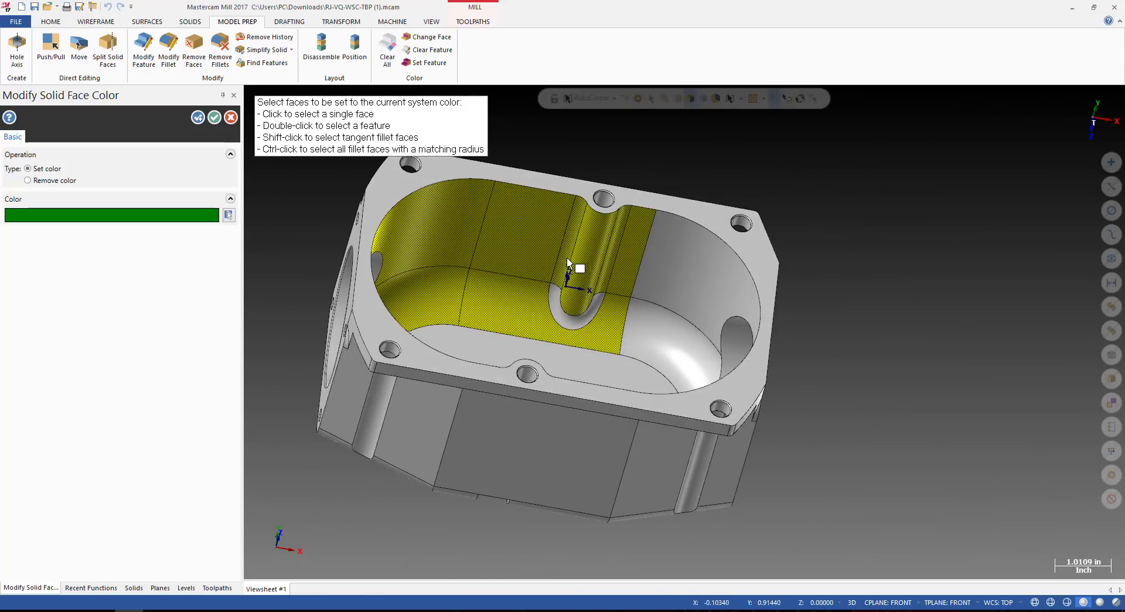
pyautogui.click(643, 263)
# Add the remaining boss blend and side fillet faces to the selection and apply the green color to the selected pocket faces.
pyautogui.moveTo(643, 262); pyautogui.dragTo(583, 531, button='middle')
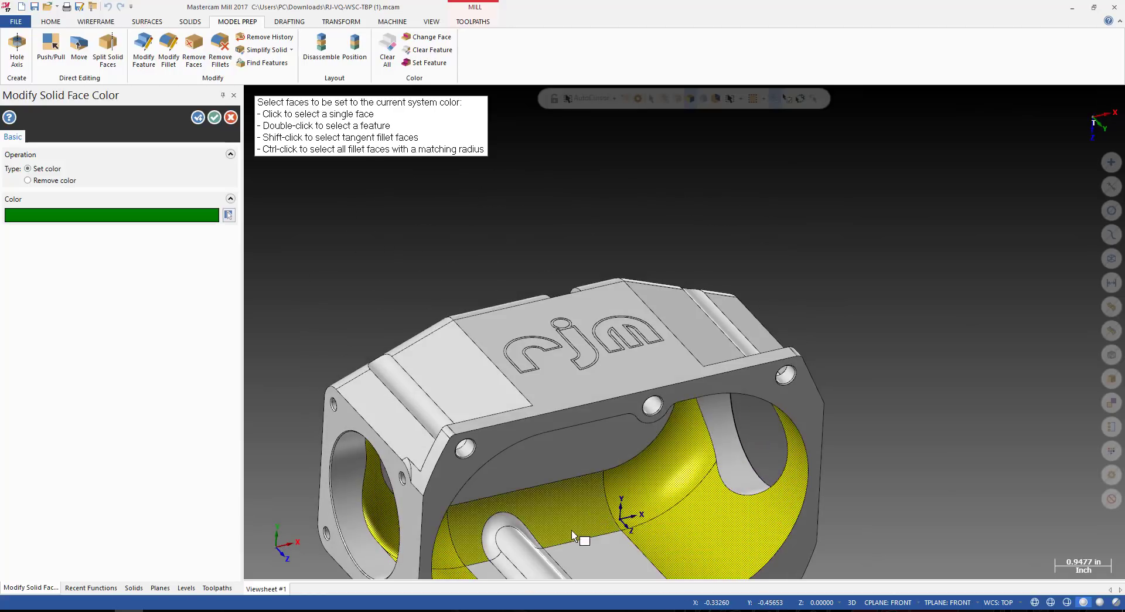
pyautogui.scroll(-2, 526, 511)
pyautogui.scroll(2, 526, 512)
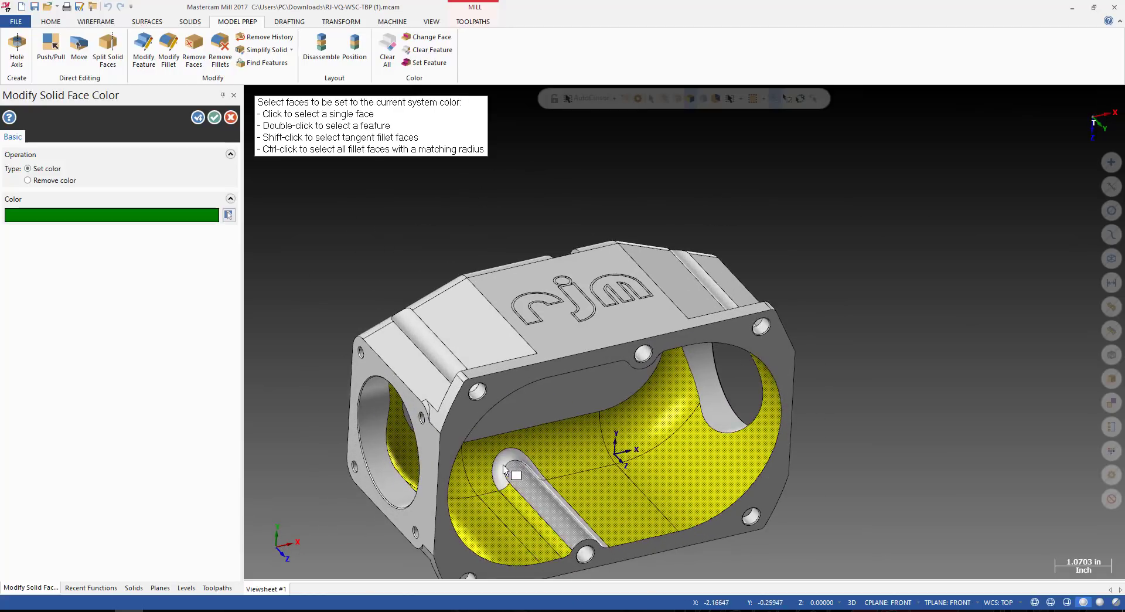
pyautogui.click(559, 497)
pyautogui.moveTo(559, 497); pyautogui.dragTo(520, 512, button='middle')
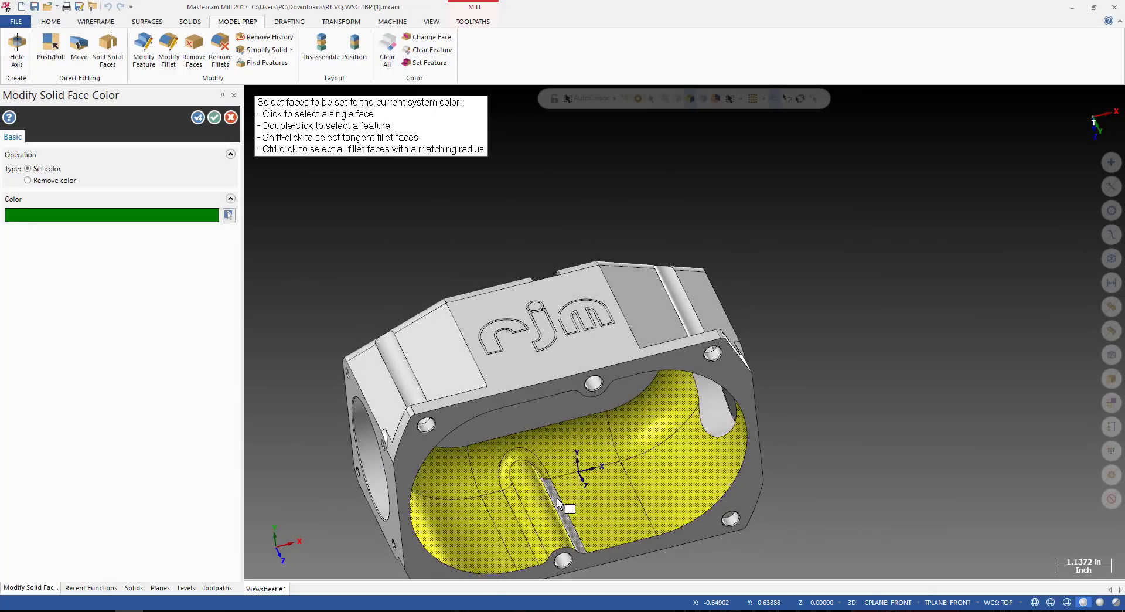
pyautogui.moveTo(583, 465); pyautogui.dragTo(504, 309, button='middle')
pyautogui.press('Return')
pyautogui.click(214, 117)
# Examine the green pocket walls, vertical boss and rounded floor edge from tilts toward both ends of the housing.
pyautogui.scroll(2, 504, 311)
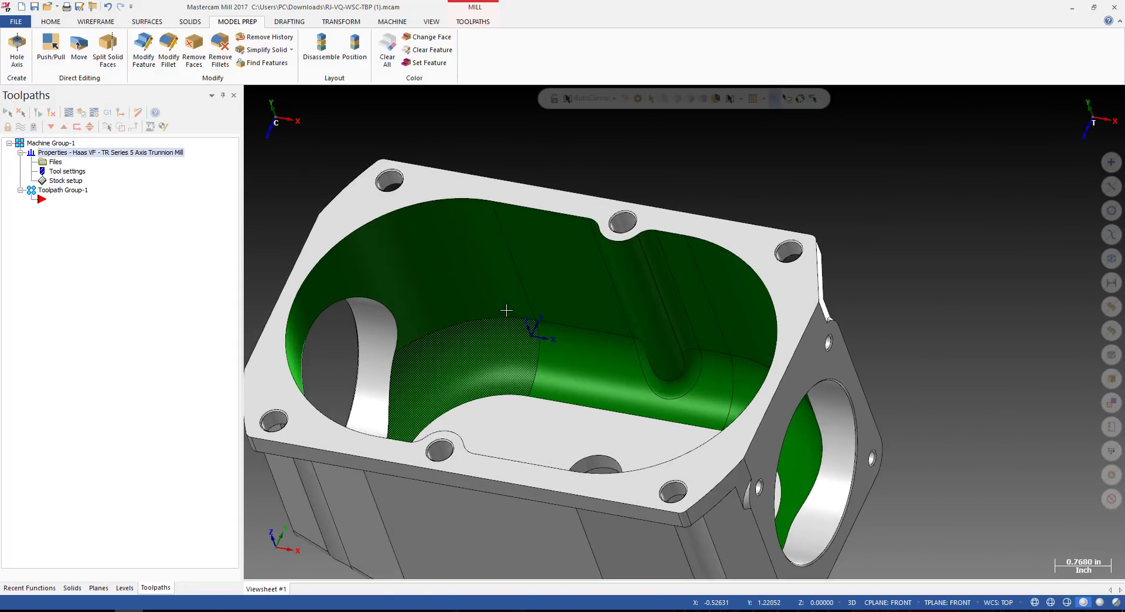
pyautogui.scroll(-2, 601, 317)
pyautogui.moveTo(469, 302); pyautogui.dragTo(580, 295, button='middle')
pyautogui.scroll(-2, 492, 312)
pyautogui.scroll(3, 492, 311)
pyautogui.scroll(-1, 658, 301)
pyautogui.scroll(1, 579, 295)
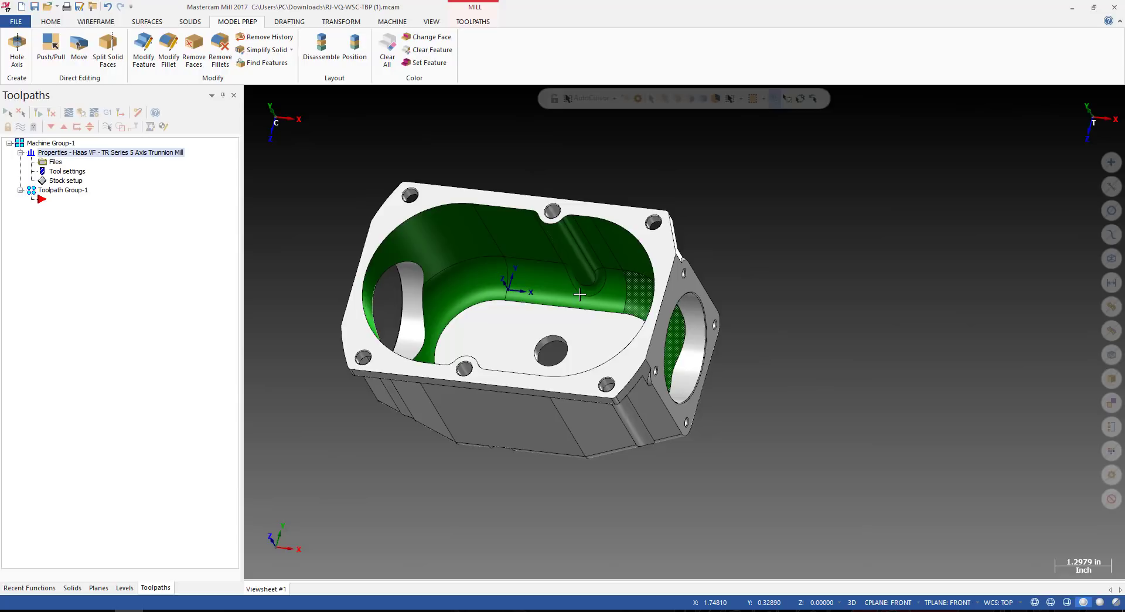
pyautogui.scroll(3, 488, 268)
pyautogui.moveTo(375, 293); pyautogui.dragTo(587, 341, button='middle')
pyautogui.scroll(-3, 353, 310)
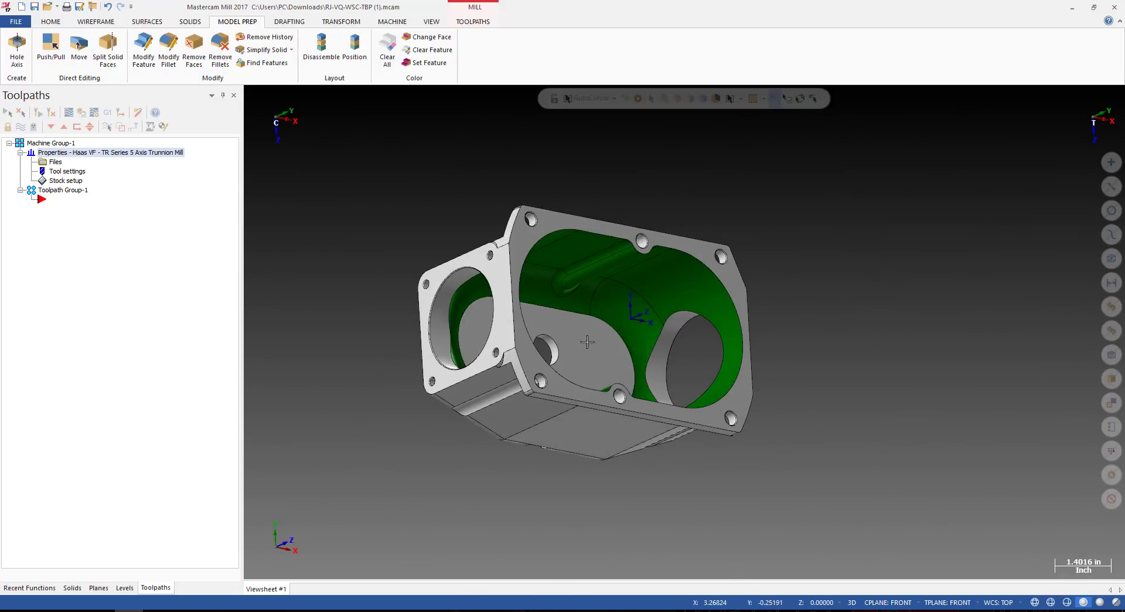
# Examine where the end opening cuts through the pocket's curved wall and floor fillet, both close up and from farther away.
pyautogui.moveTo(490, 339); pyautogui.dragTo(590, 333, button='middle')
pyautogui.scroll(4, 577, 327)
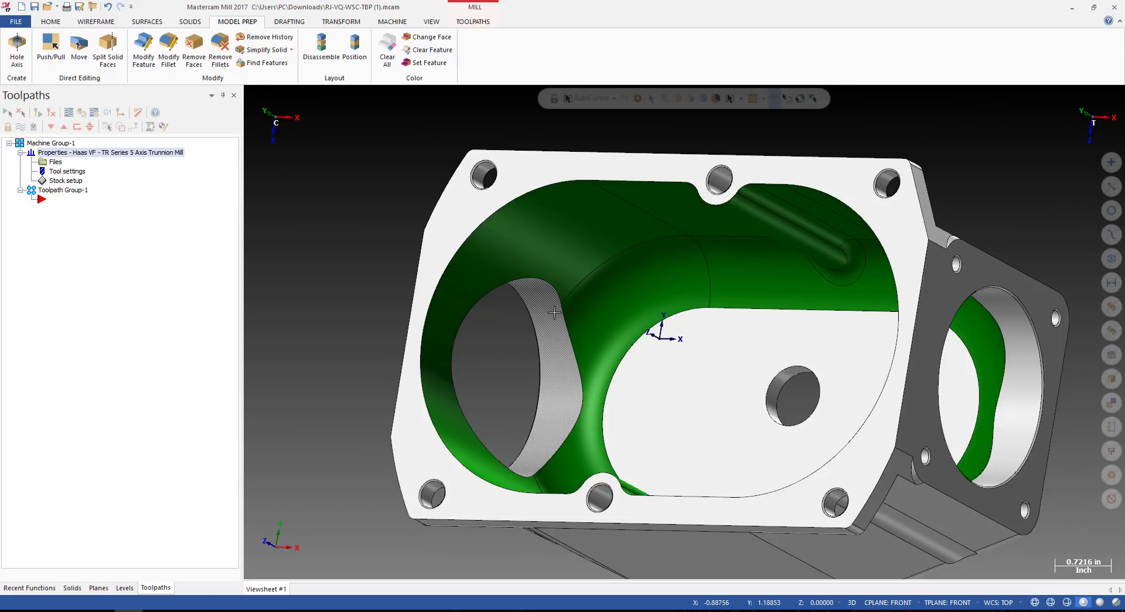
pyautogui.scroll(-2, 510, 378)
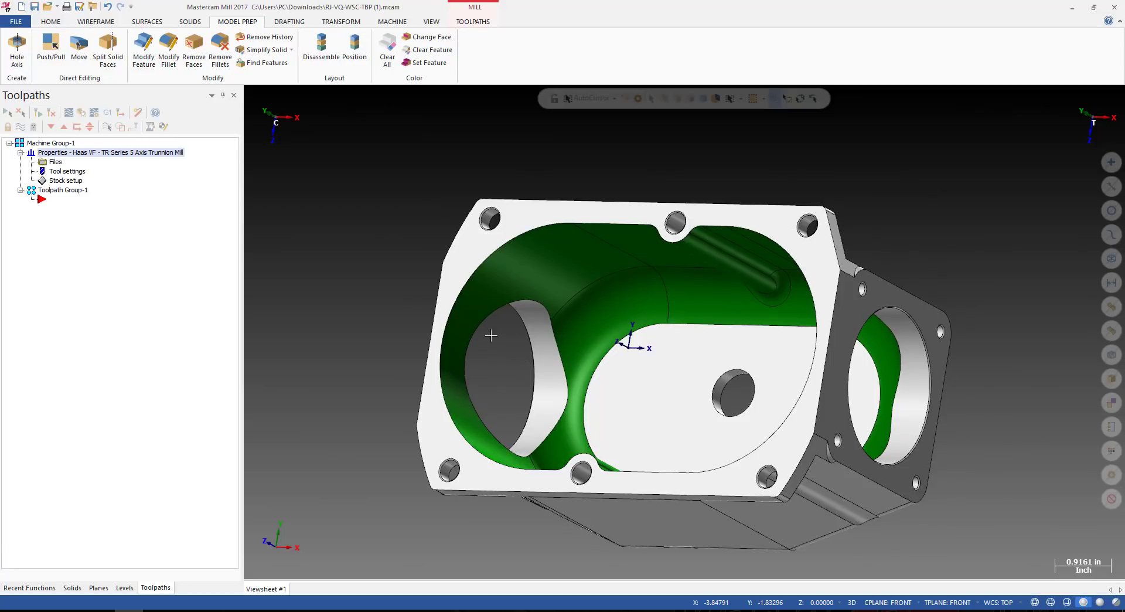
pyautogui.scroll(2, 491, 335)
pyautogui.scroll(-5, 518, 359)
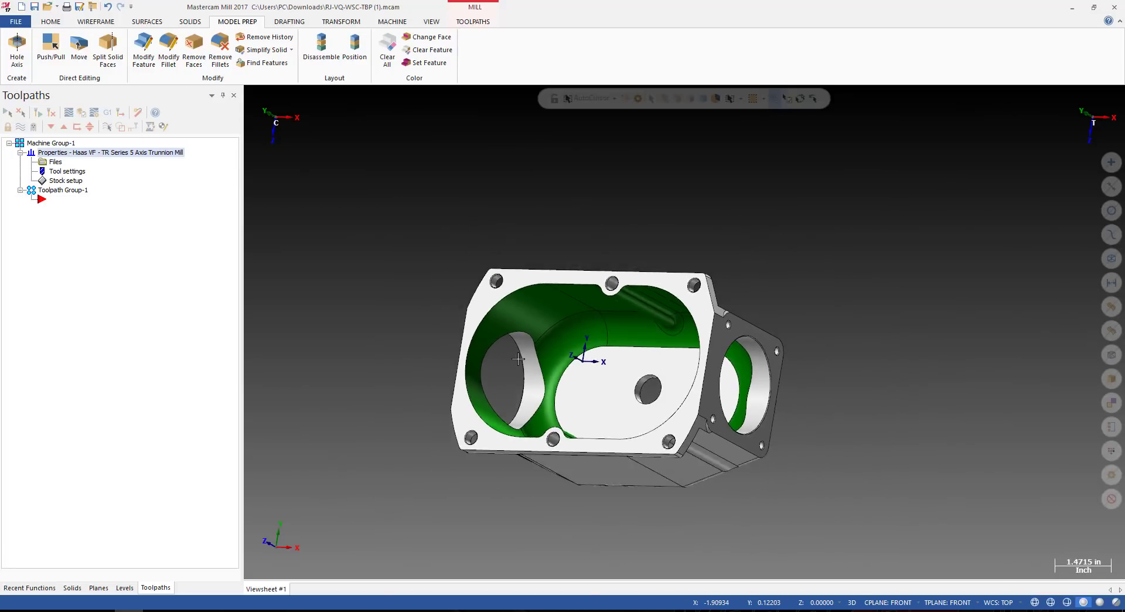
pyautogui.scroll(1, 515, 349)
pyautogui.moveTo(518, 358); pyautogui.dragTo(478, 351, button='middle')
pyautogui.scroll(3, 586, 357)
pyautogui.scroll(-6, 439, 346)
pyautogui.moveTo(415, 380); pyautogui.dragTo(477, 348, button='middle')
pyautogui.scroll(3, 477, 347)
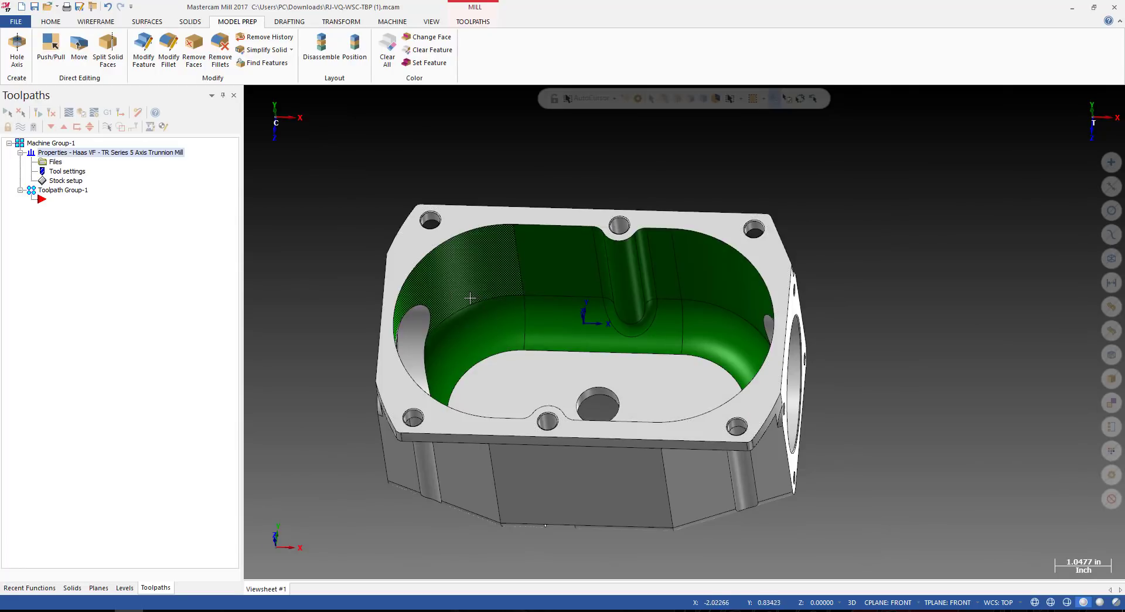
# Examine the pocket floor, its fillet and both end openings starting from the top view and tilting to each side.
pyautogui.moveTo(470, 298); pyautogui.dragTo(453, 324, button='middle')
pyautogui.tripleClick(450, 308)
pyautogui.scroll(-2, 450, 308)
pyautogui.hotkey('alt', '1')
pyautogui.scroll(5, 493, 287)
pyautogui.press('Escape')
pyautogui.scroll(-2, 485, 344)
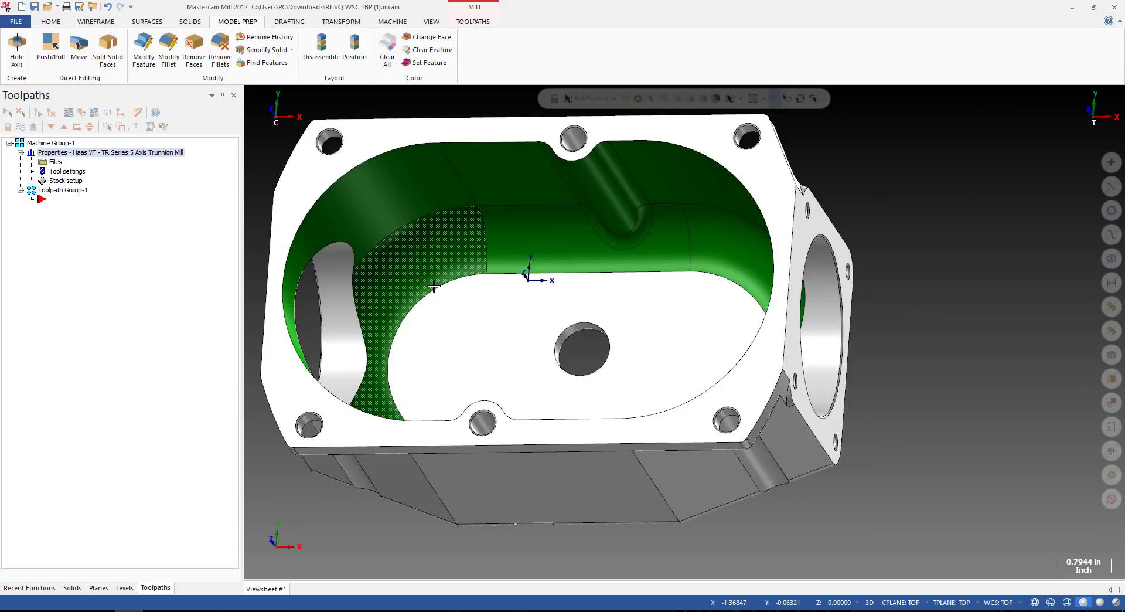
pyautogui.scroll(-1, 434, 286)
pyautogui.moveTo(422, 324); pyautogui.dragTo(629, 228, button='middle')
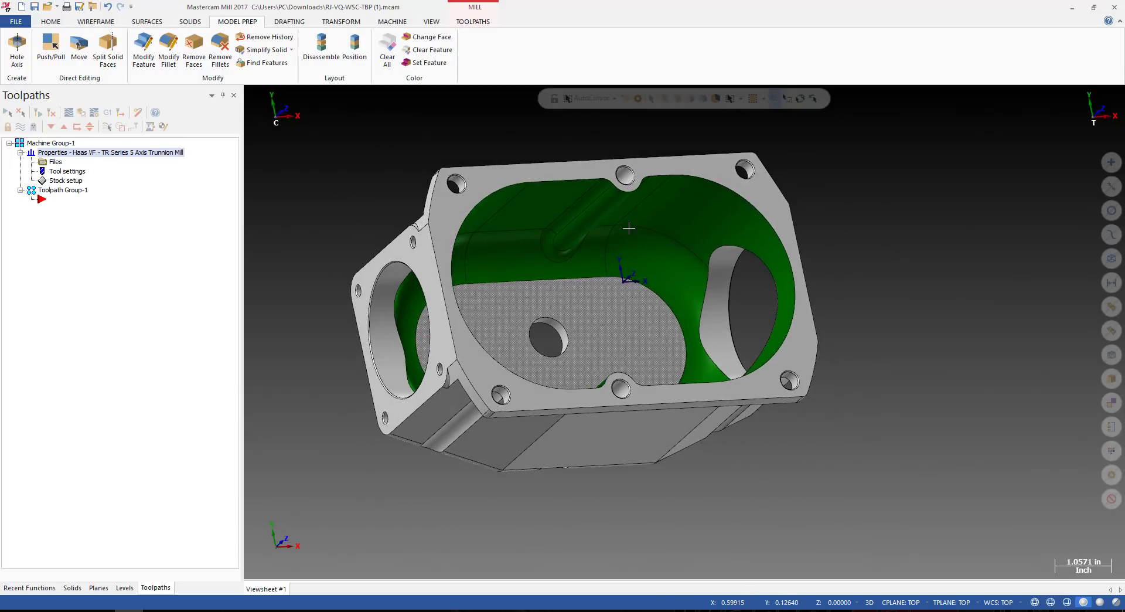
pyautogui.scroll(1, 622, 280)
pyautogui.moveTo(622, 280); pyautogui.dragTo(618, 261, button='middle')
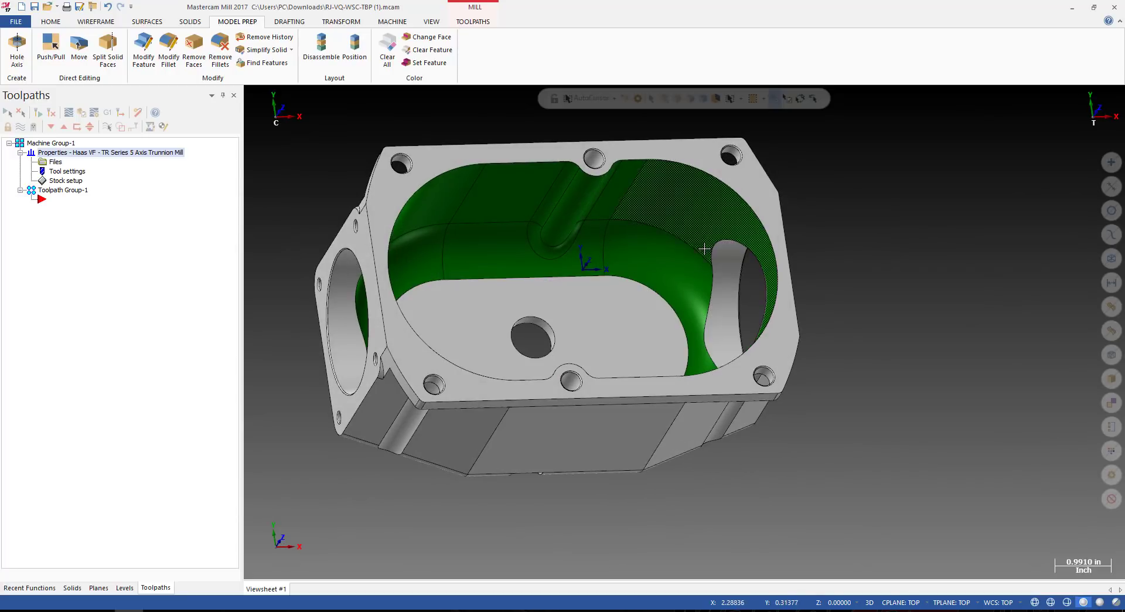
pyautogui.scroll(-1, 710, 249)
pyautogui.moveTo(709, 249); pyautogui.dragTo(468, 152, button='middle')
pyautogui.scroll(-1, 469, 153)
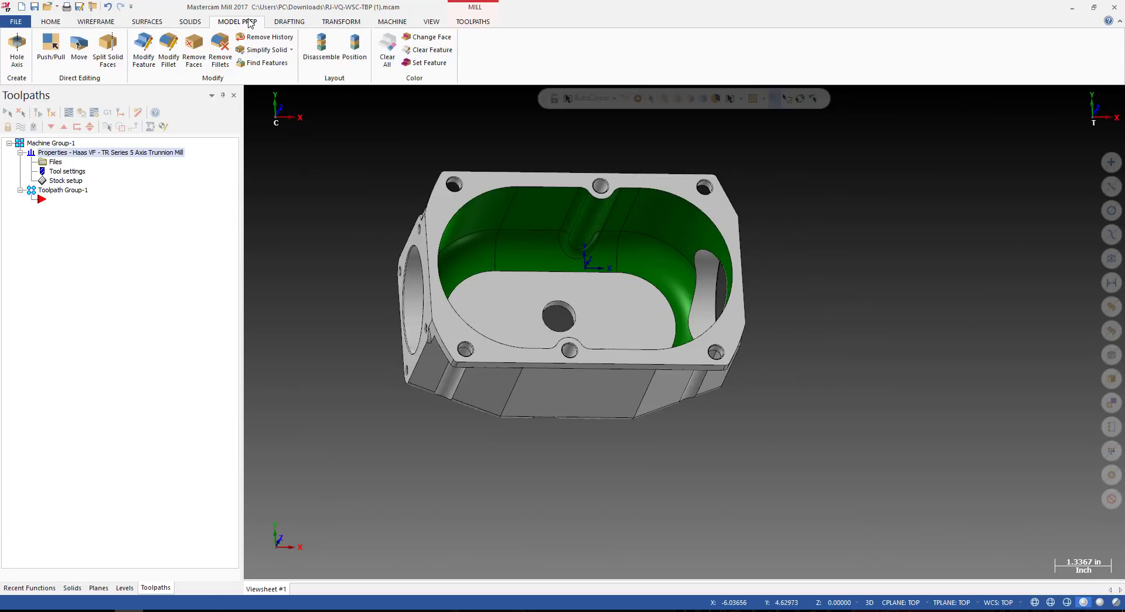
# Copy the housing once by 10 in along X with the Dynamic transform and clear the result colors.
pyautogui.moveTo(602, 231); pyautogui.dragTo(504, 211, button='middle')
pyautogui.click(504, 212)
pyautogui.press('Return')
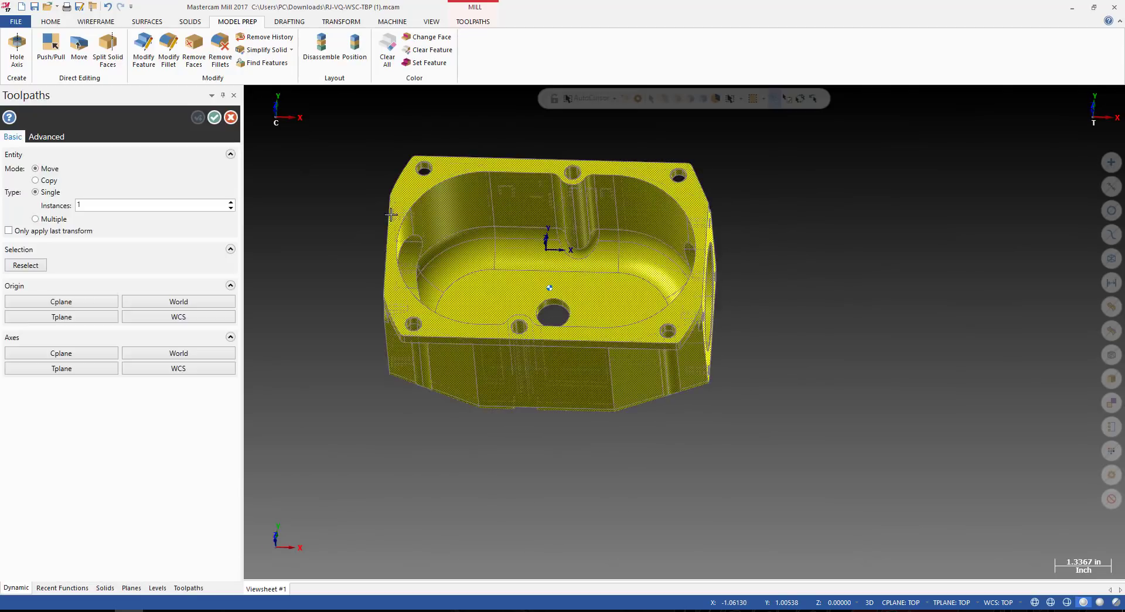
pyautogui.click(361, 183)
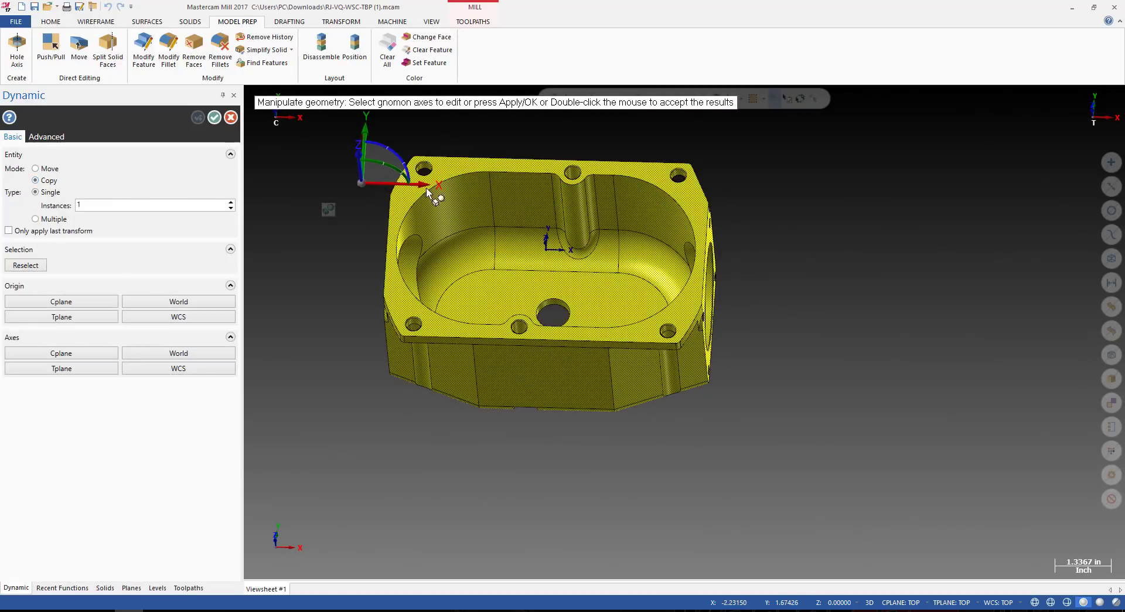
pyautogui.click(382, 183)
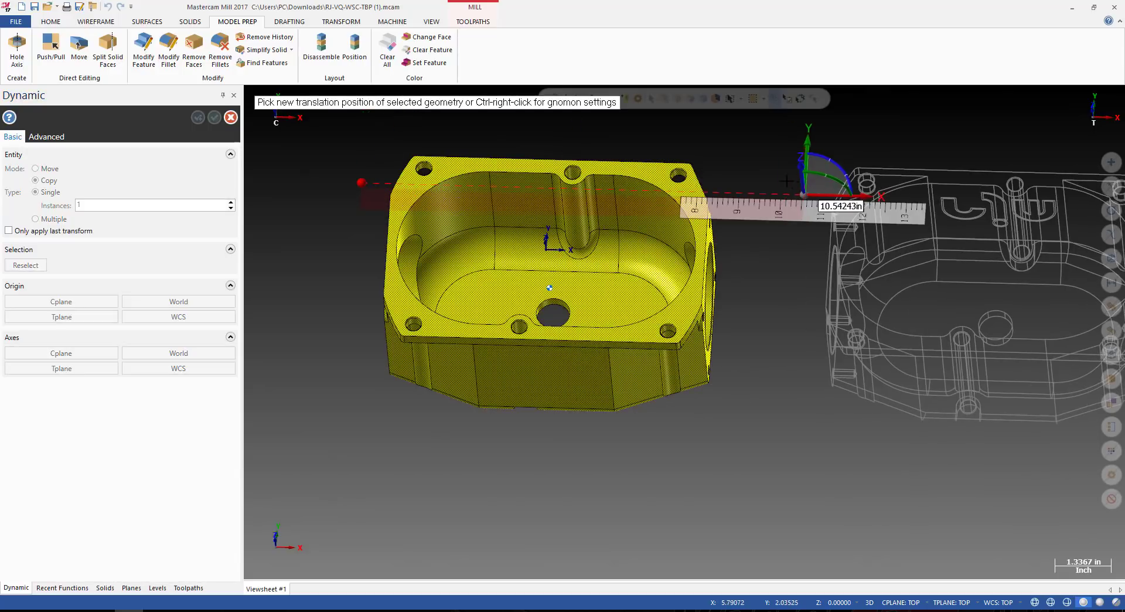
pyautogui.write('10')
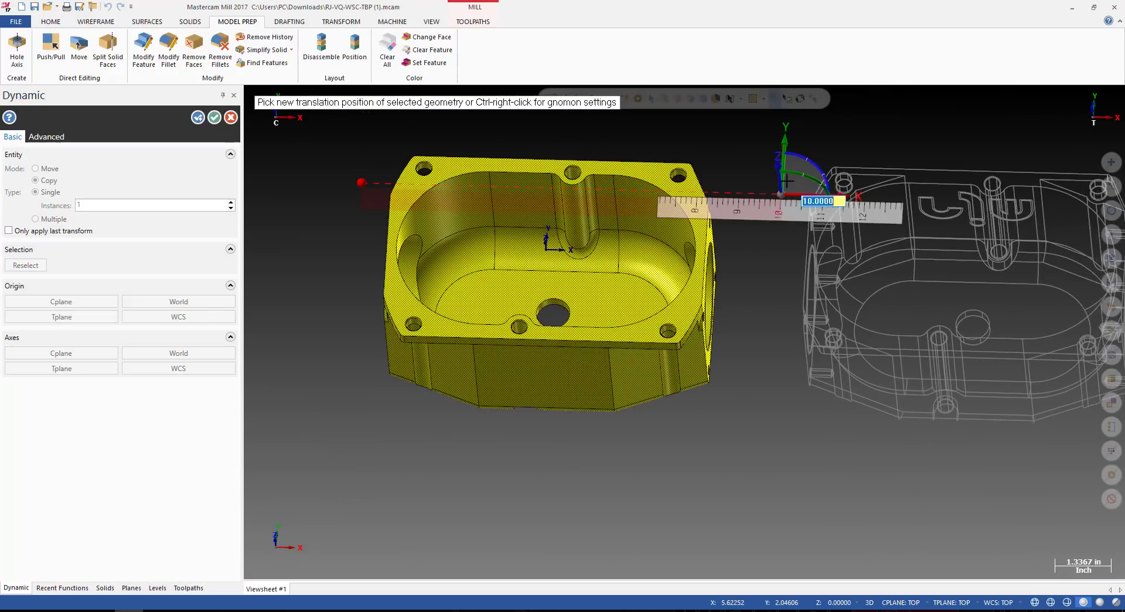
pyautogui.press('Return')
pyautogui.rightClick(794, 193)
pyautogui.click(795, 193)
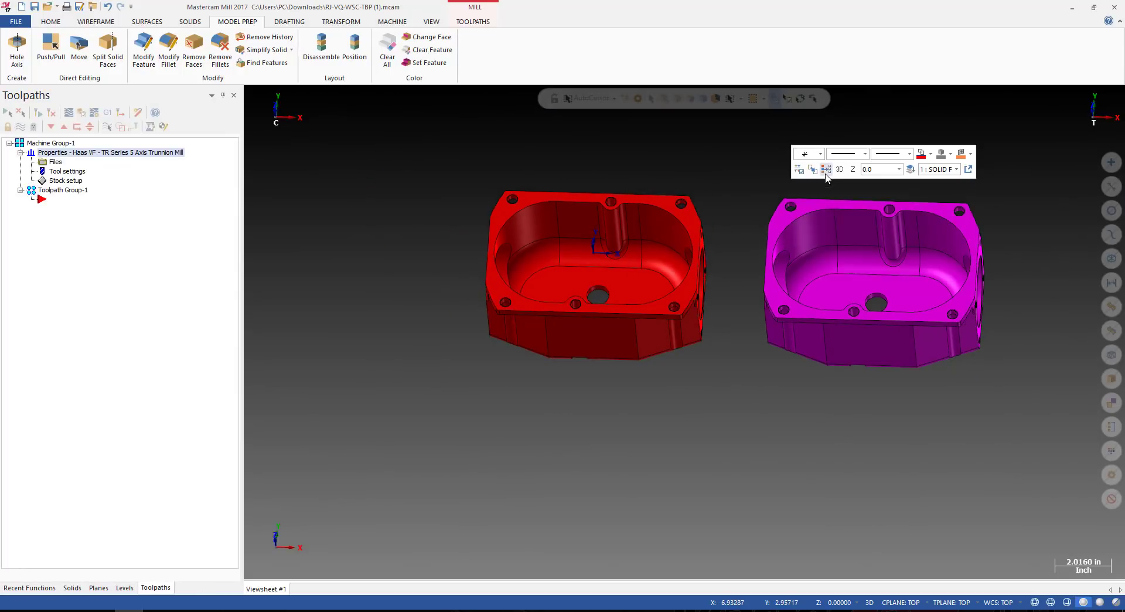
pyautogui.scroll(2, 874, 329)
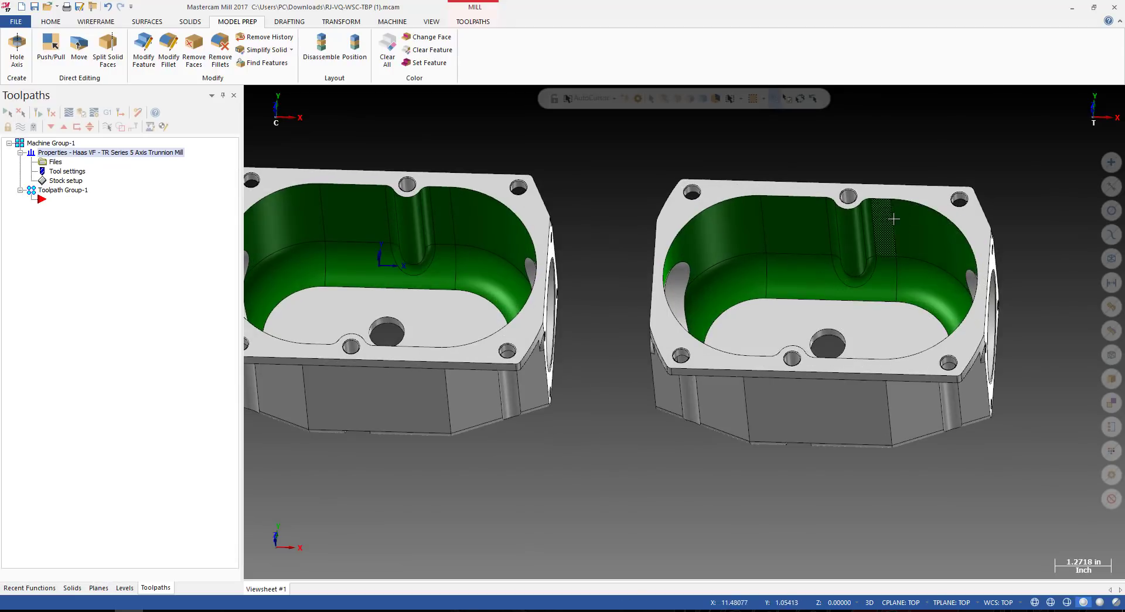
pyautogui.scroll(-2, 715, 328)
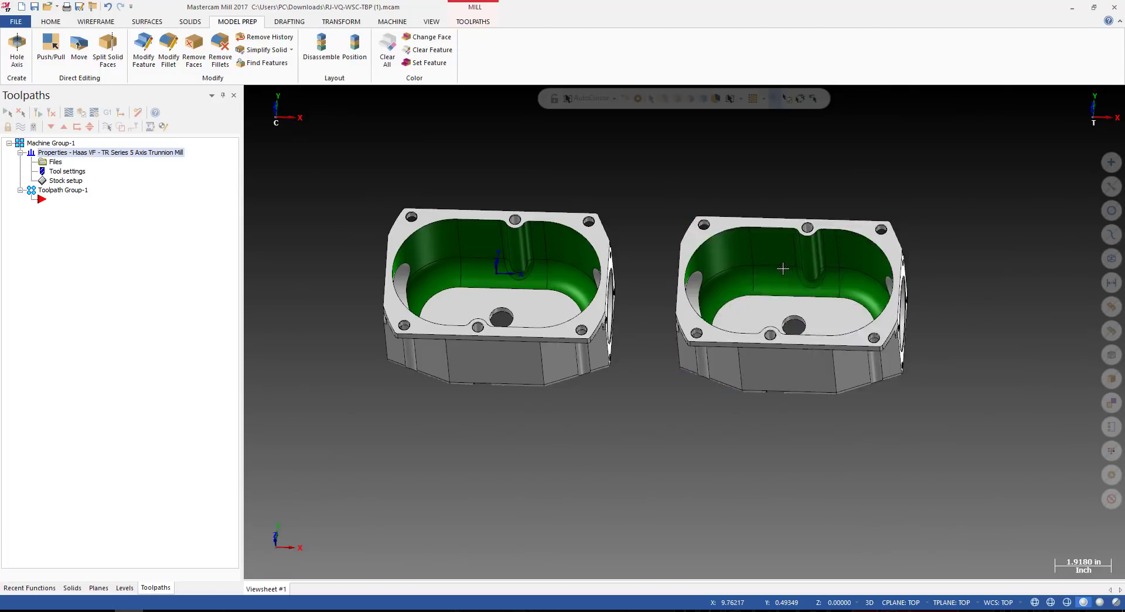
pyautogui.click(794, 170)
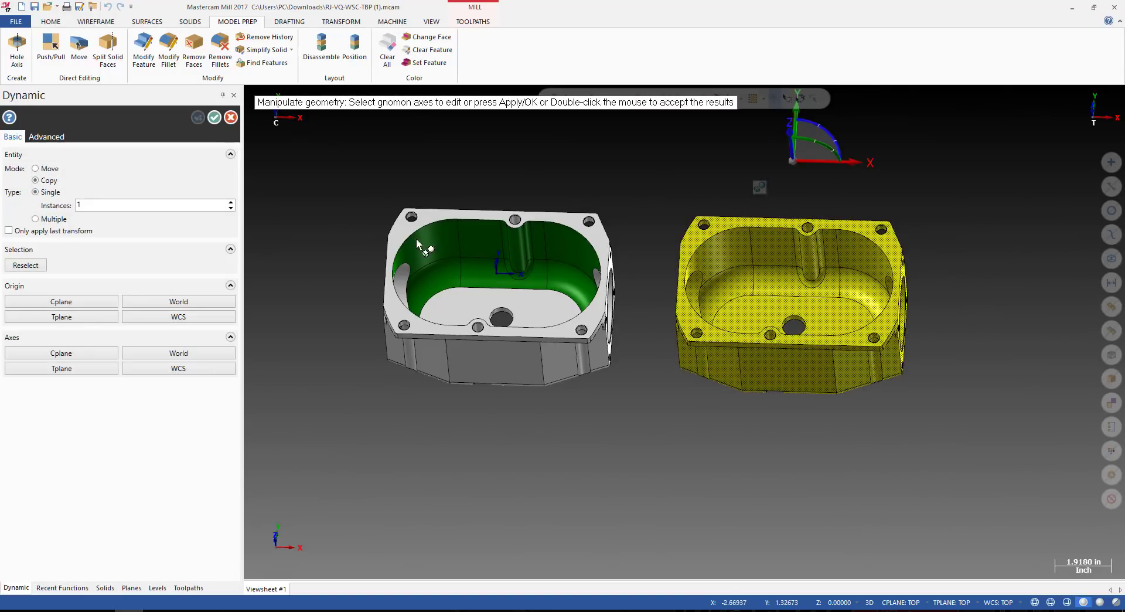
pyautogui.doubleClick(471, 291)
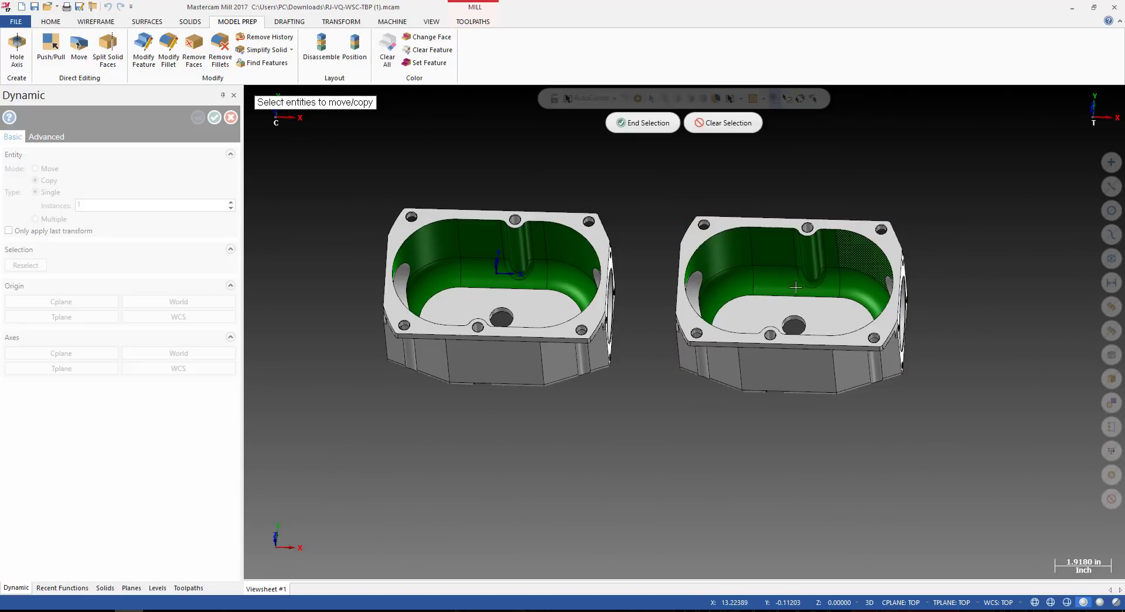
pyautogui.click(756, 258)
pyautogui.press('Escape')
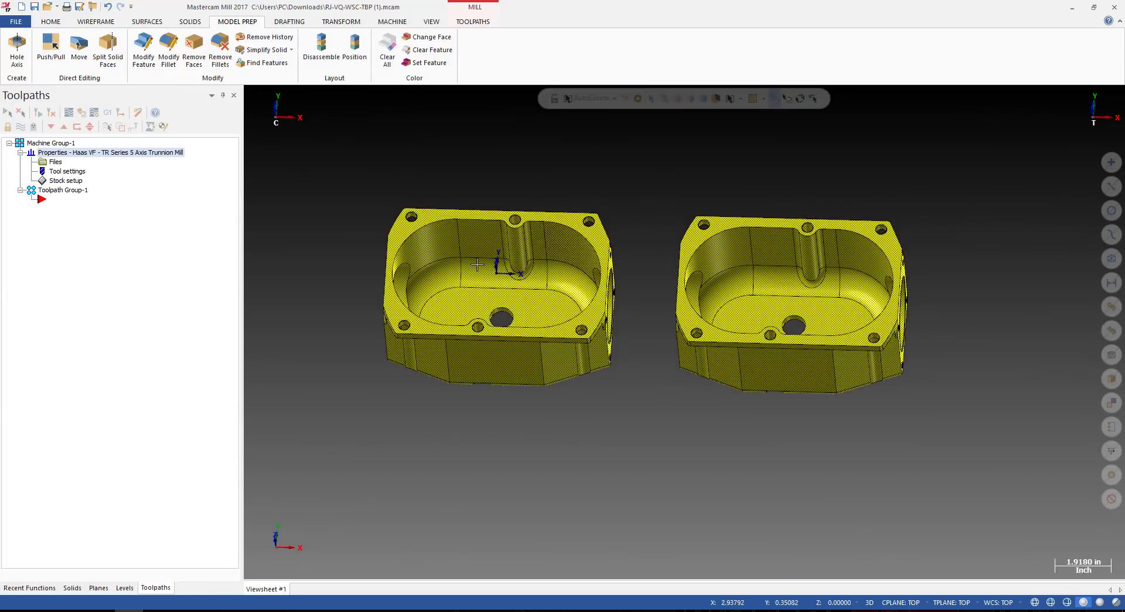
# Examine the pockets and end openings of both housings side by side from several tilted views.
pyautogui.click(790, 279)
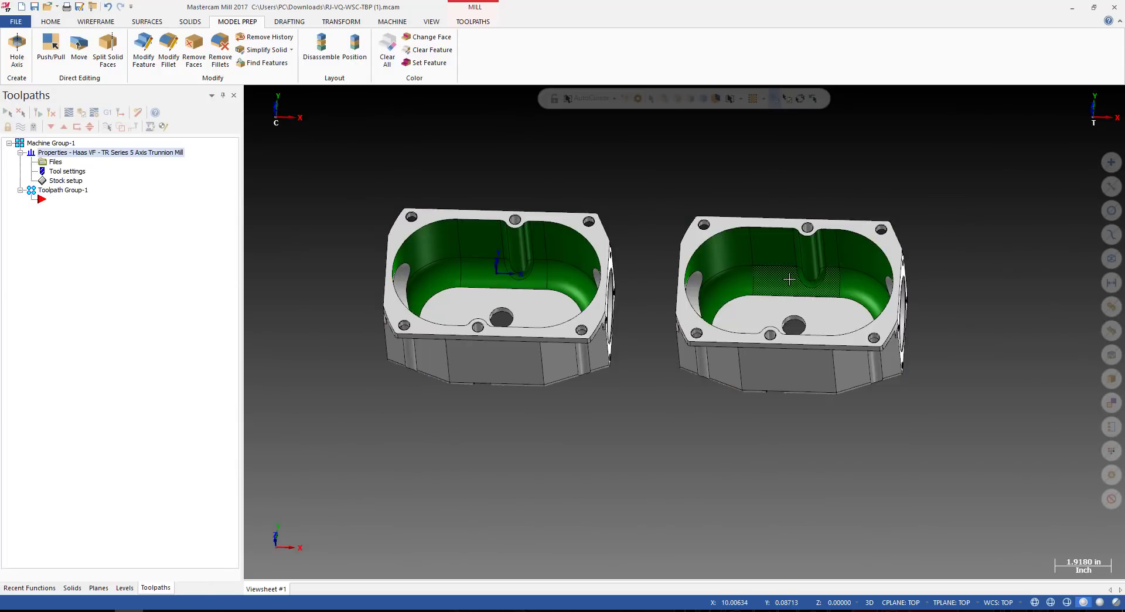
pyautogui.moveTo(744, 291); pyautogui.dragTo(678, 315, button='middle')
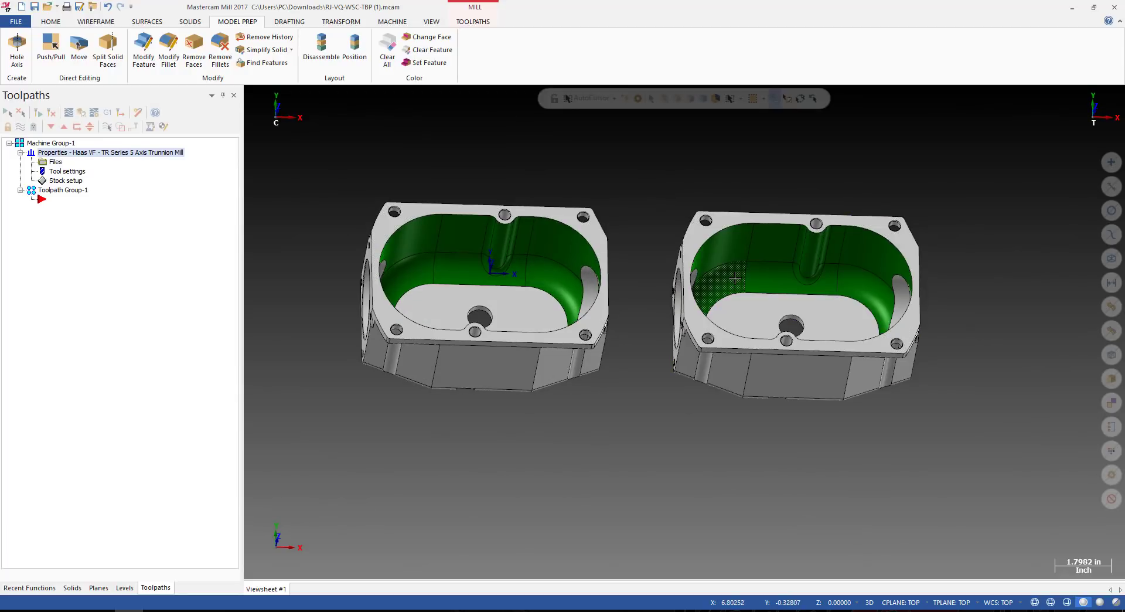
pyautogui.moveTo(735, 278); pyautogui.dragTo(586, 310, button='middle')
pyautogui.scroll(3, 586, 310)
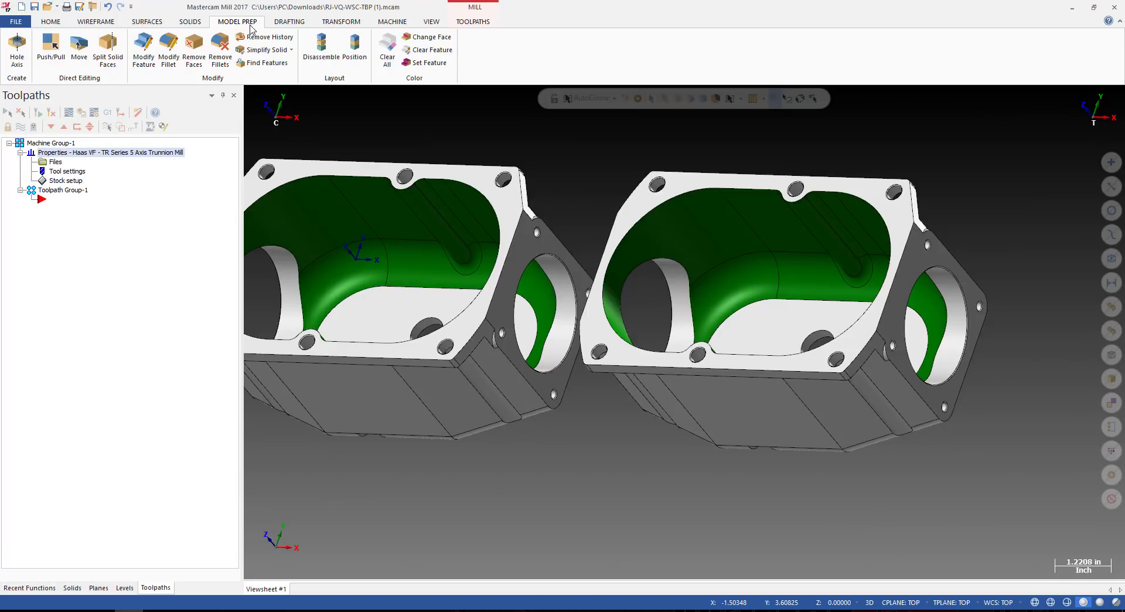
pyautogui.moveTo(811, 268); pyautogui.dragTo(672, 283, button='middle')
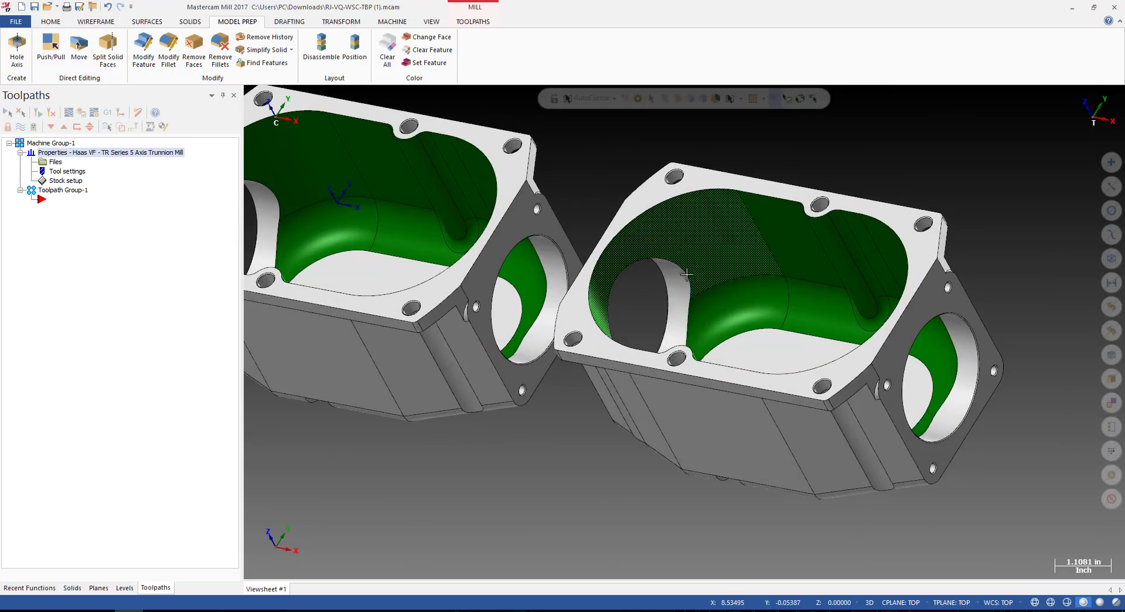
pyautogui.scroll(-2, 674, 281)
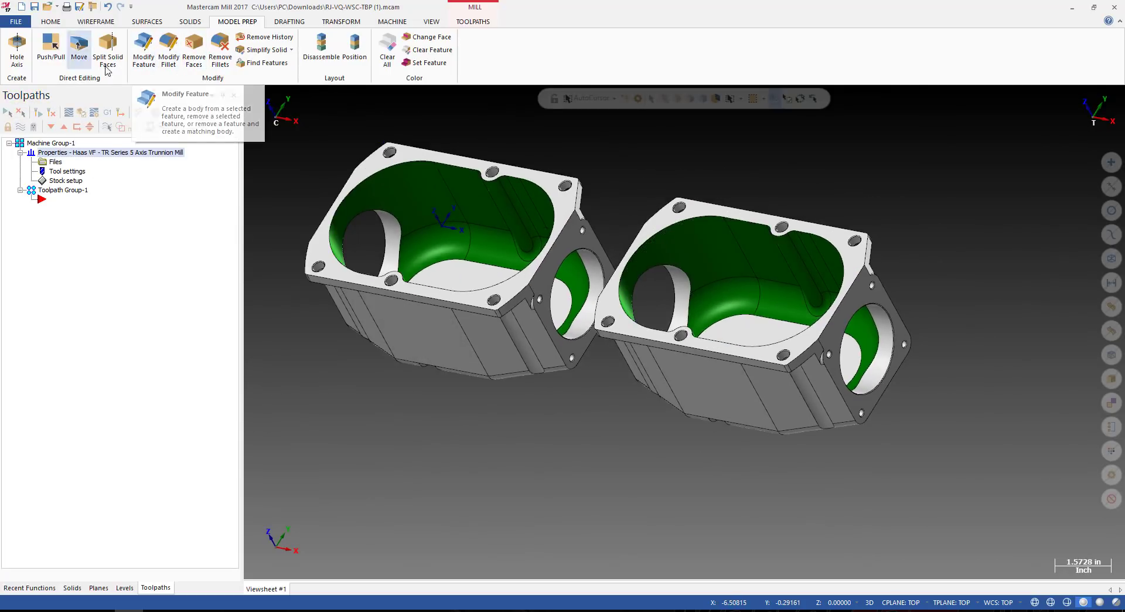
# Move the copied housing's near end bore face about 3.54 in clear of the flange with the direct-editing Move function to close the opening.
pyautogui.click(78, 47)
pyautogui.scroll(3, 797, 322)
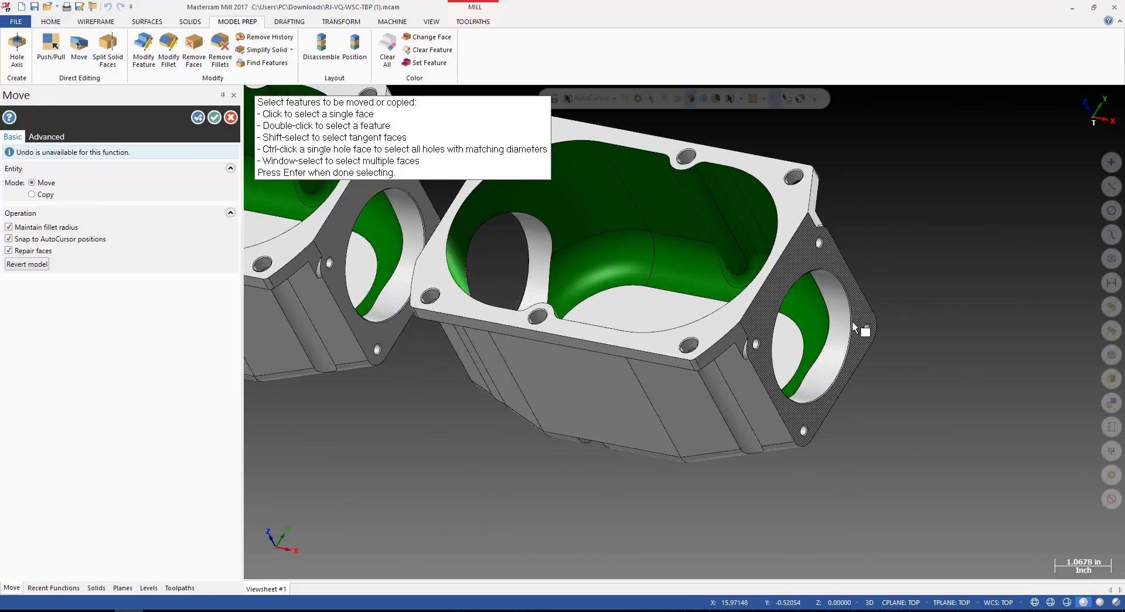
pyautogui.scroll(3, 800, 311)
pyautogui.click(818, 301)
pyautogui.scroll(-3, 844, 307)
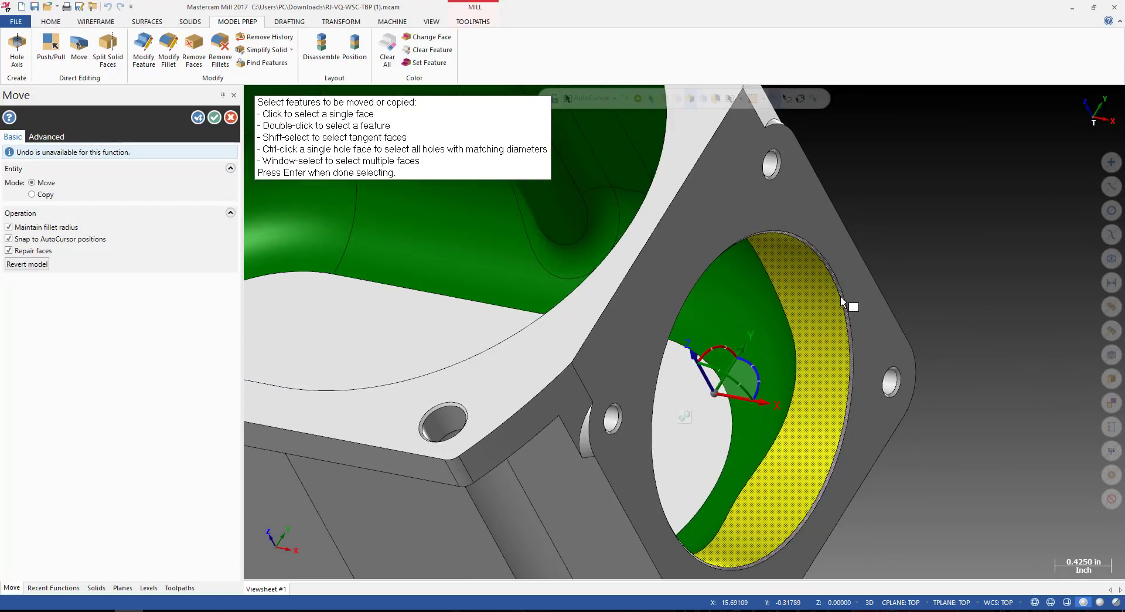
pyautogui.scroll(1, 750, 328)
pyautogui.scroll(-2, 753, 340)
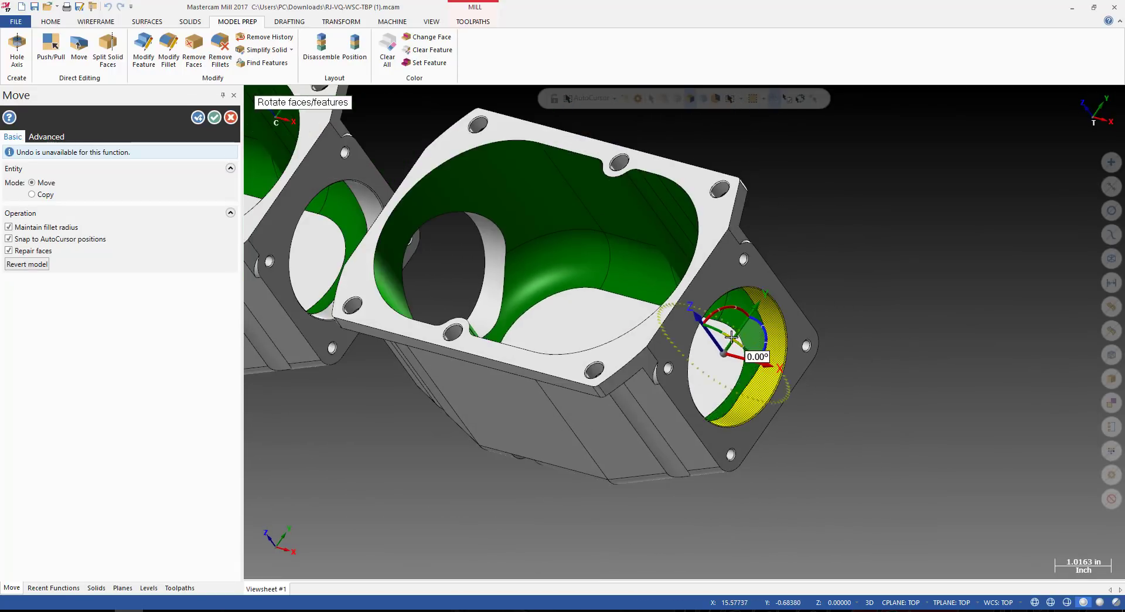
pyautogui.scroll(5, 741, 311)
pyautogui.scroll(-3, 733, 328)
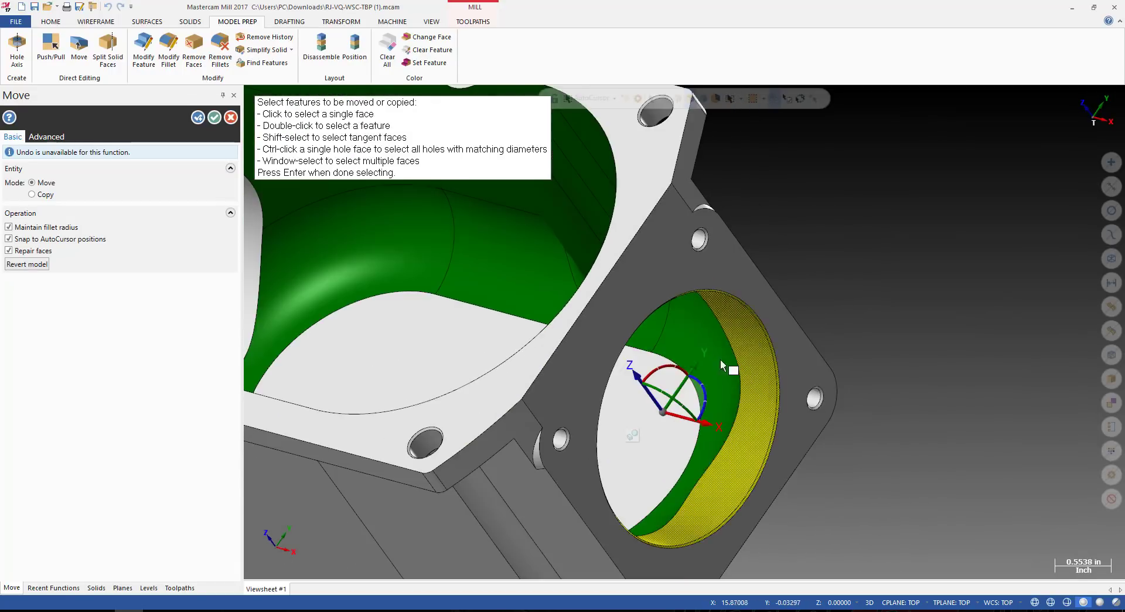
pyautogui.click(665, 410)
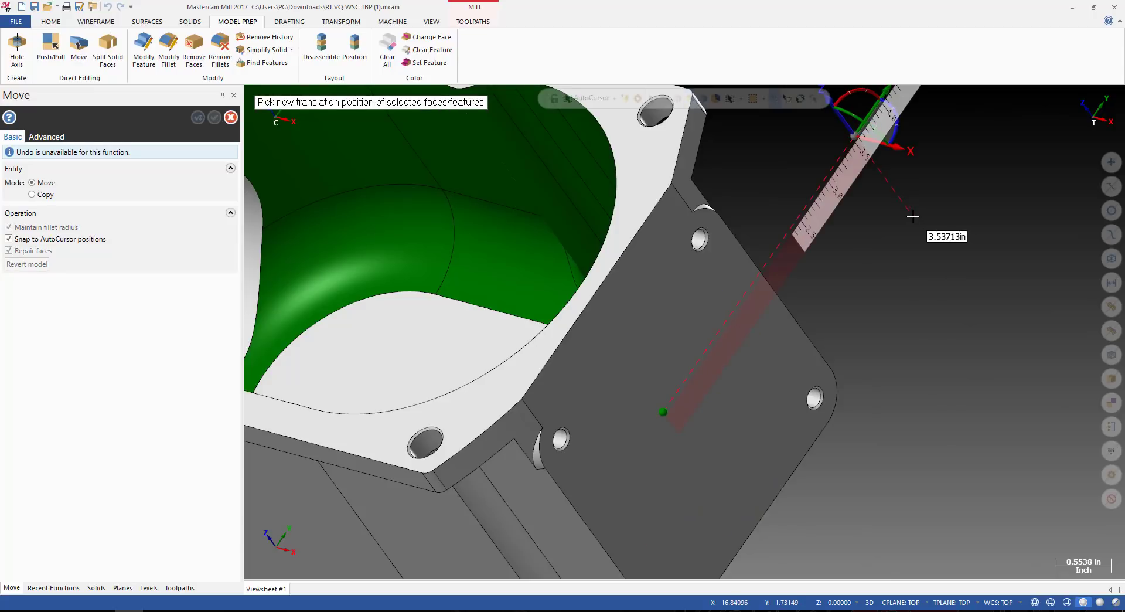
pyautogui.scroll(-2, 913, 216)
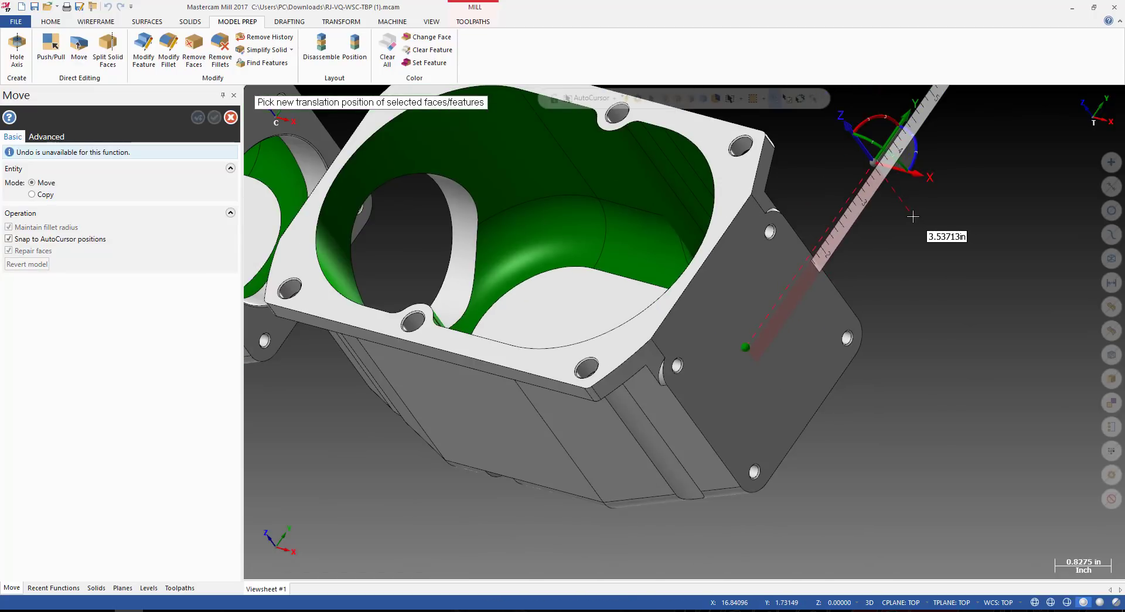
pyautogui.click(913, 216)
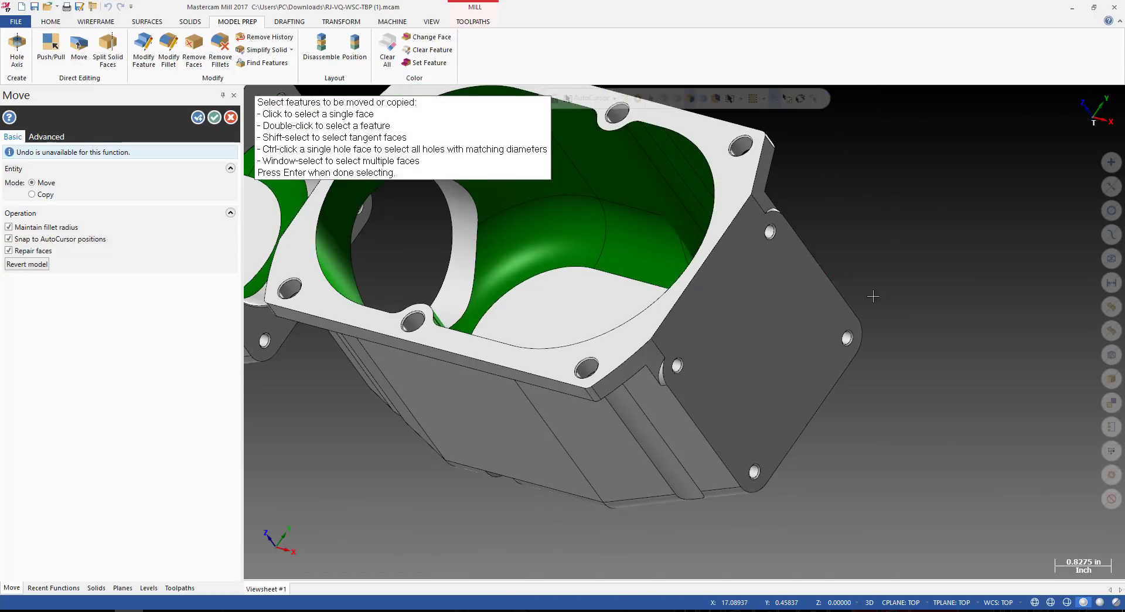
pyautogui.press('Escape')
# Examine the copied housing's remaining end opening from inside the pocket and from the outer flange side.
pyautogui.scroll(-4, 861, 301)
pyautogui.scroll(5, 670, 257)
pyautogui.click(662, 266)
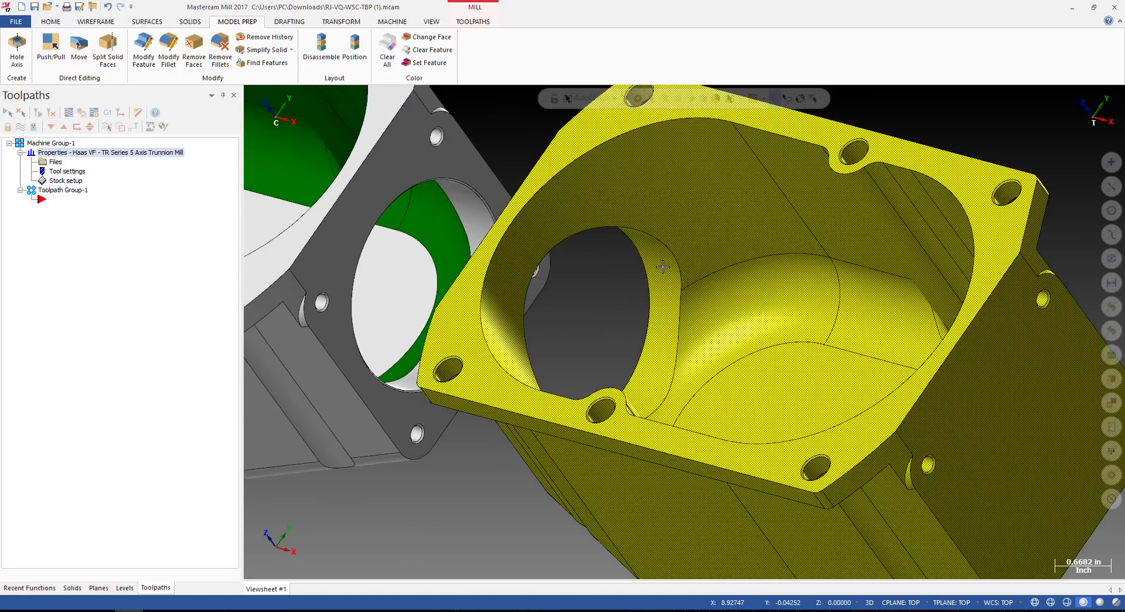
pyautogui.press('Escape')
pyautogui.scroll(-3, 663, 267)
pyautogui.scroll(-2, 643, 287)
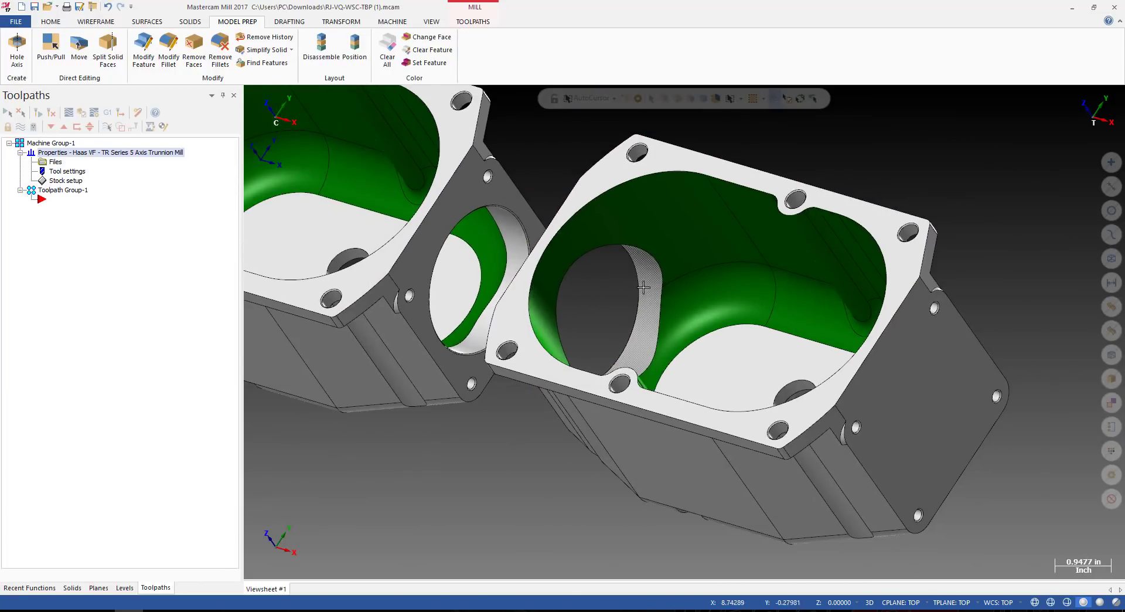
pyautogui.moveTo(644, 287); pyautogui.dragTo(469, 231, button='middle')
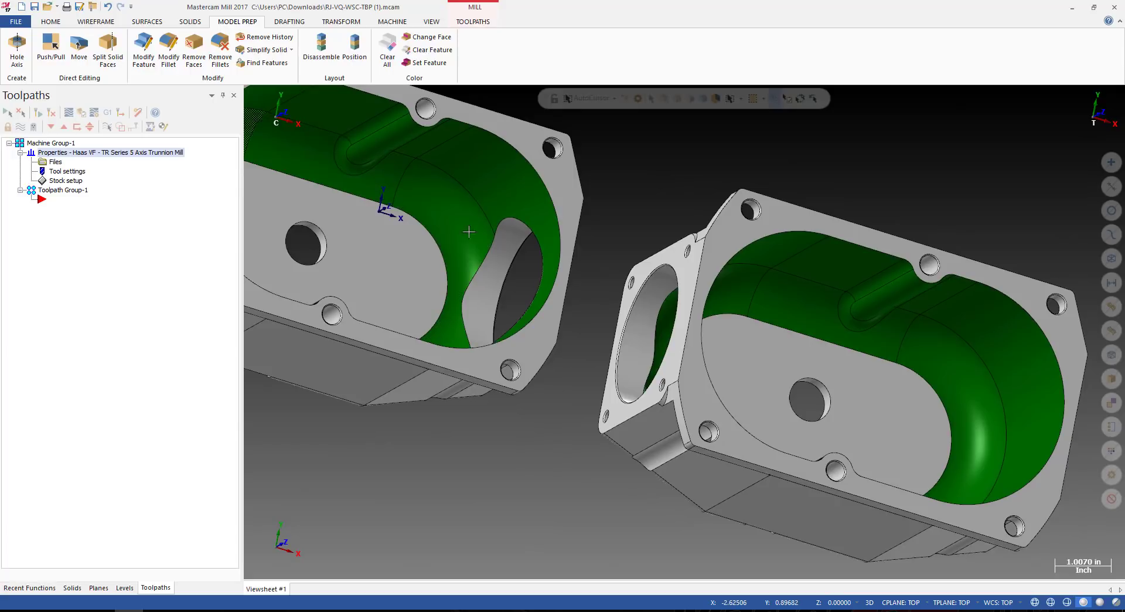
pyautogui.scroll(5, 707, 295)
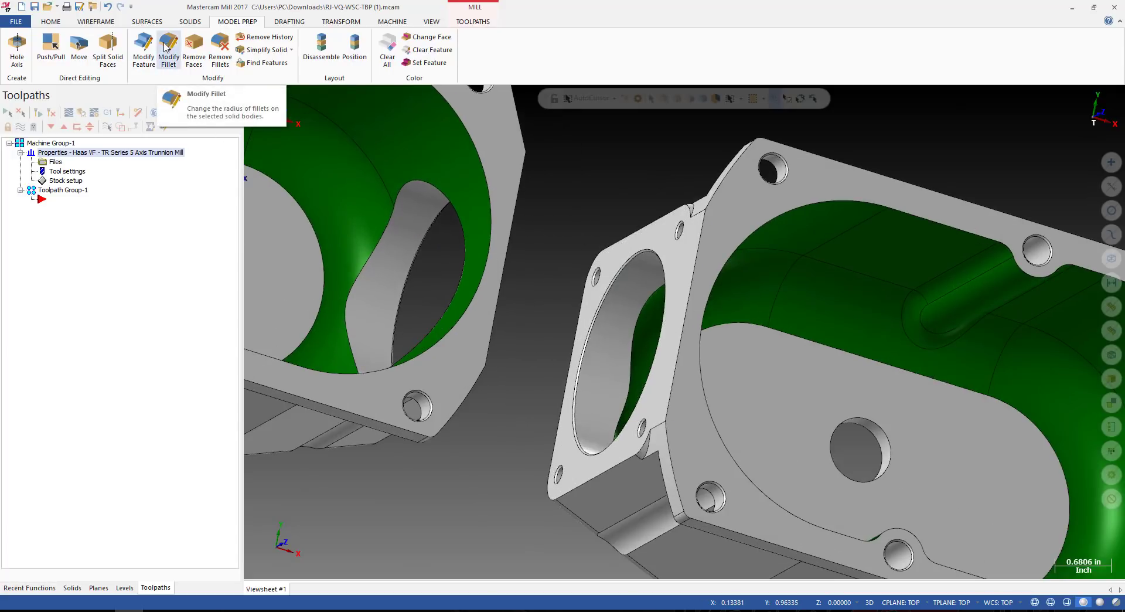
# Remove the remaining end bore and its edge face from the copied housing using Modify Feature with the Remove type.
pyautogui.click(145, 49)
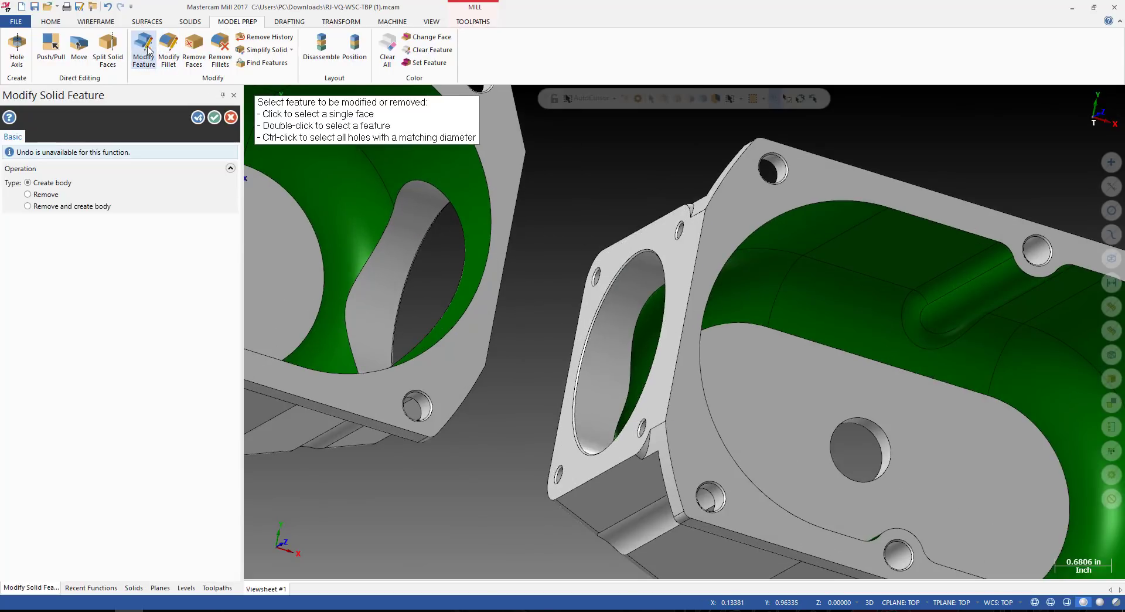
pyautogui.scroll(1, 624, 298)
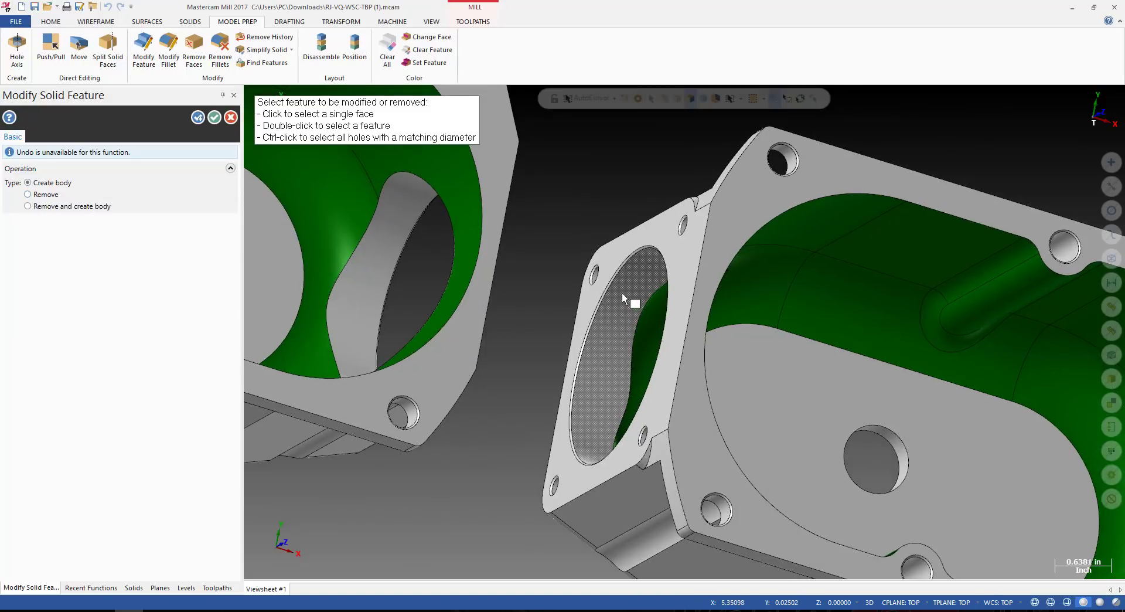
pyautogui.click(652, 256)
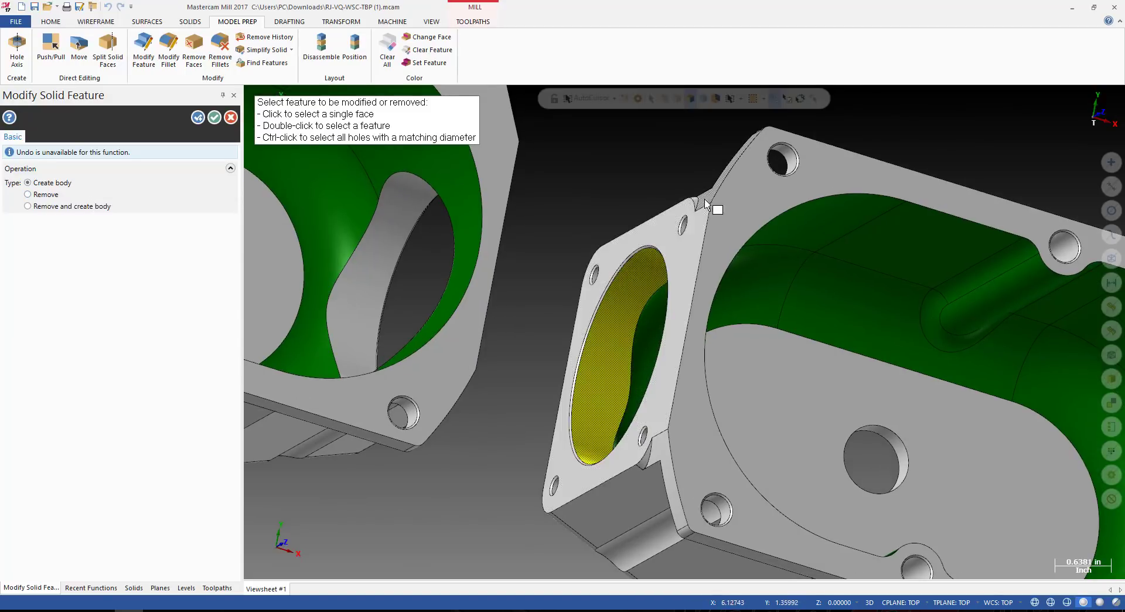
pyautogui.scroll(4, 649, 259)
pyautogui.scroll(4, 637, 260)
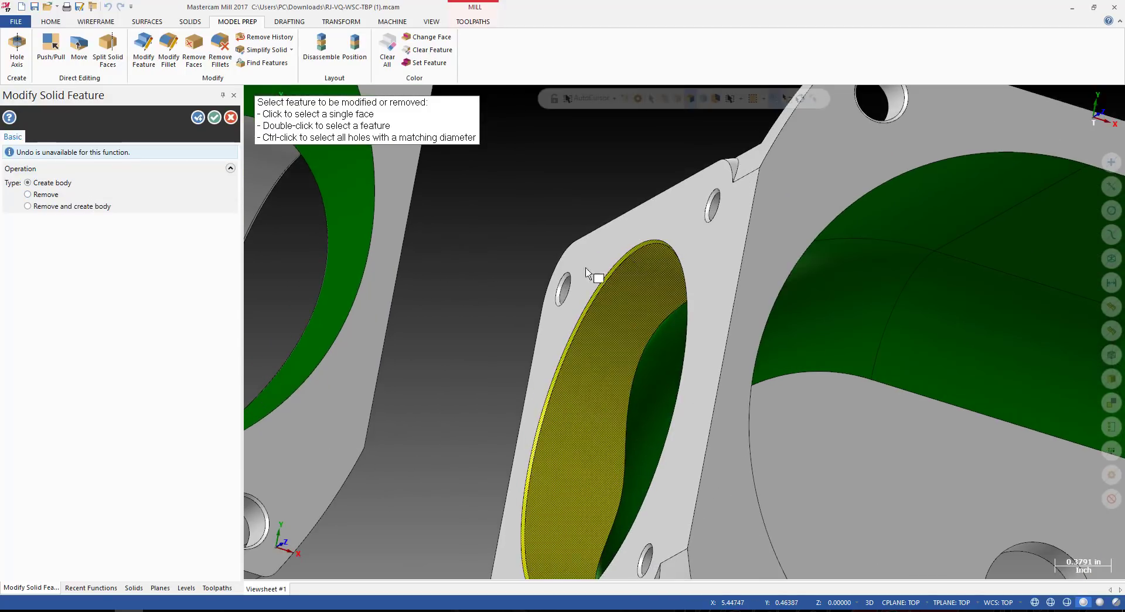
pyautogui.click(44, 196)
pyautogui.scroll(-6, 630, 328)
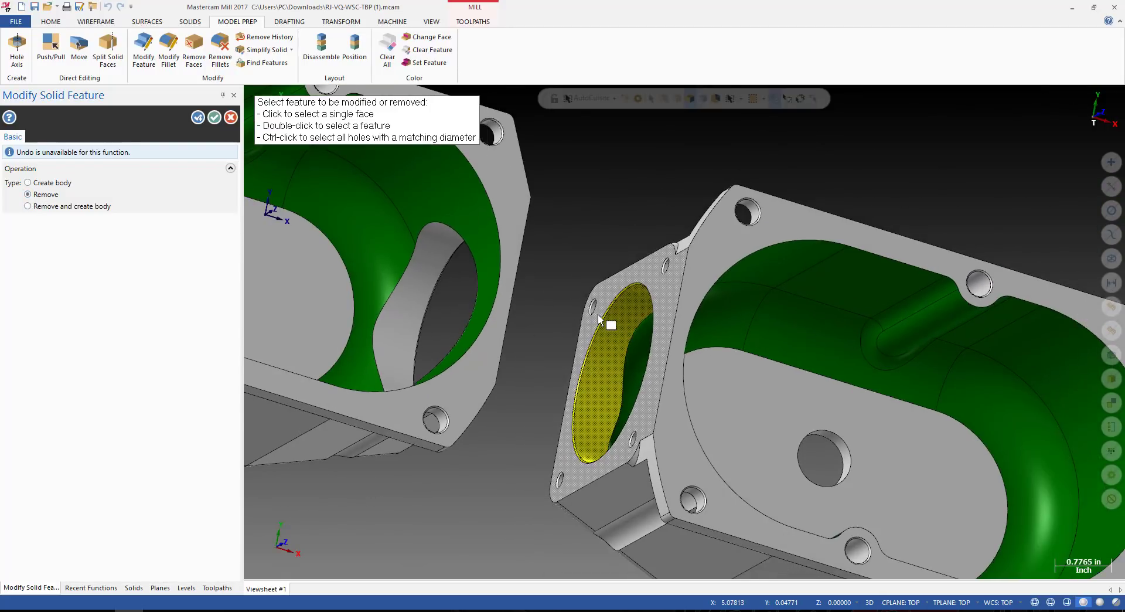
pyautogui.doubleClick(598, 314)
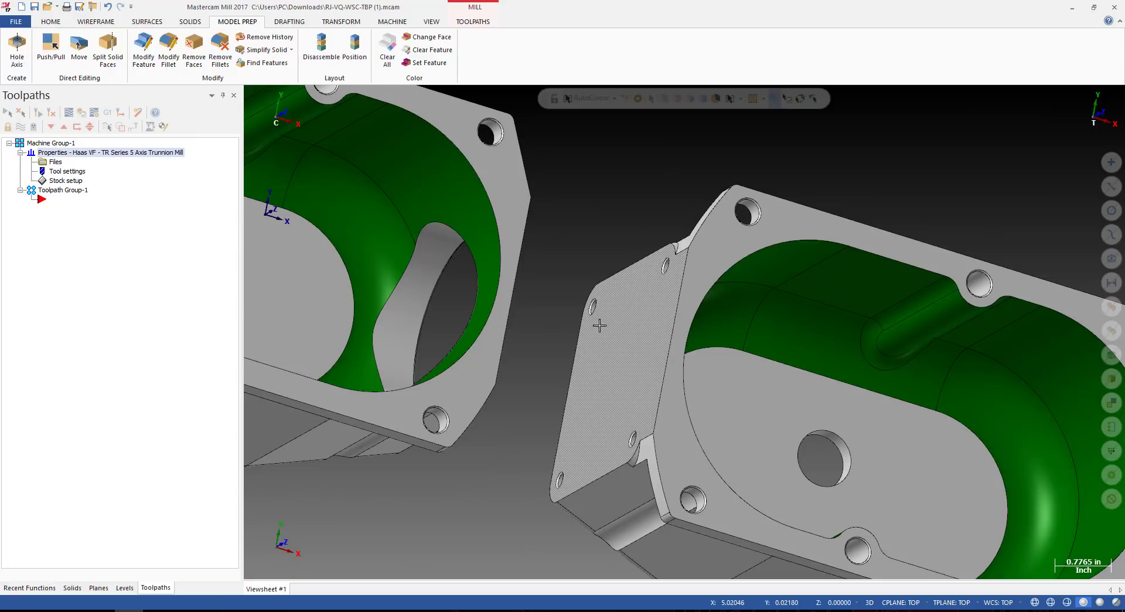
# Compare the copied housing's closed pocket walls with the original's from the top view and a tilted view.
pyautogui.hotkey('alt', '1')
pyautogui.scroll(-5, 467, 384)
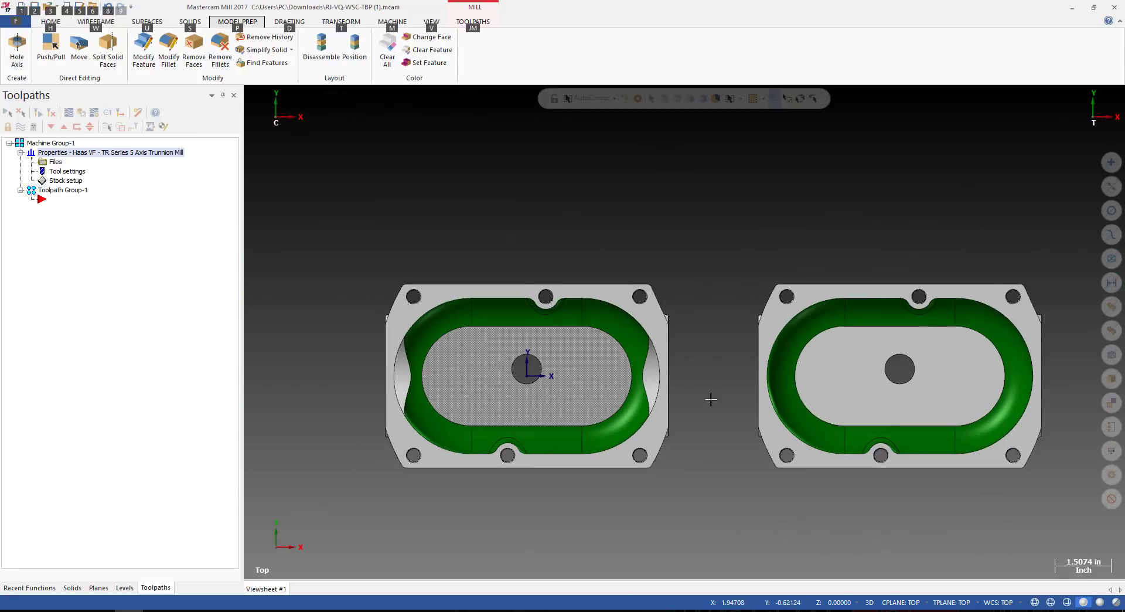
pyautogui.scroll(3, 1060, 375)
pyautogui.moveTo(615, 380); pyautogui.dragTo(638, 328, button='middle')
pyautogui.scroll(-1, 638, 328)
pyautogui.scroll(-2, 638, 328)
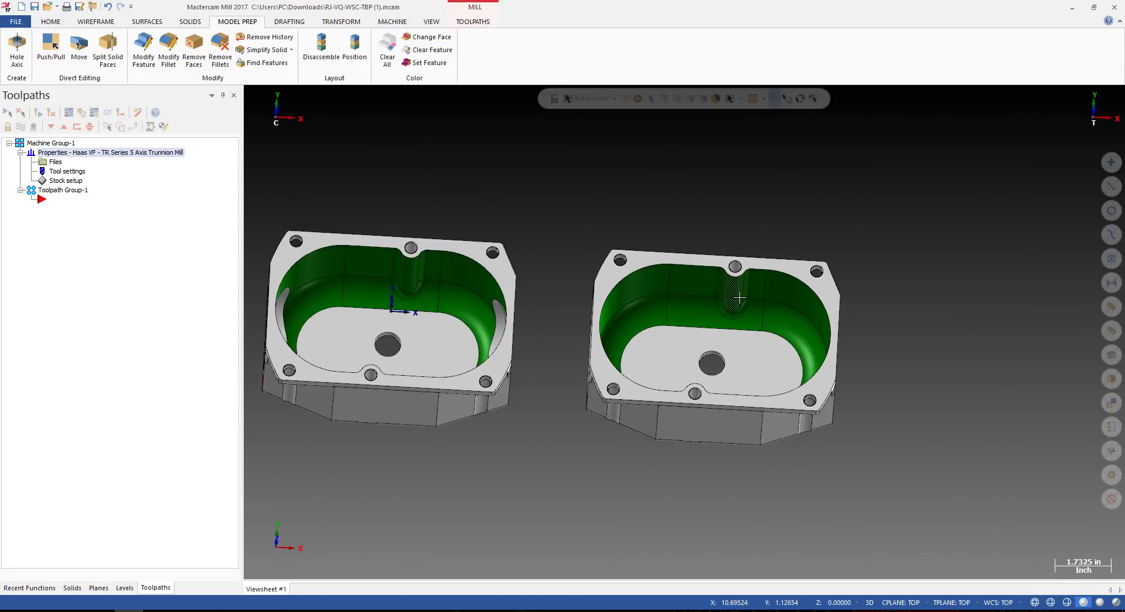
pyautogui.scroll(2, 736, 275)
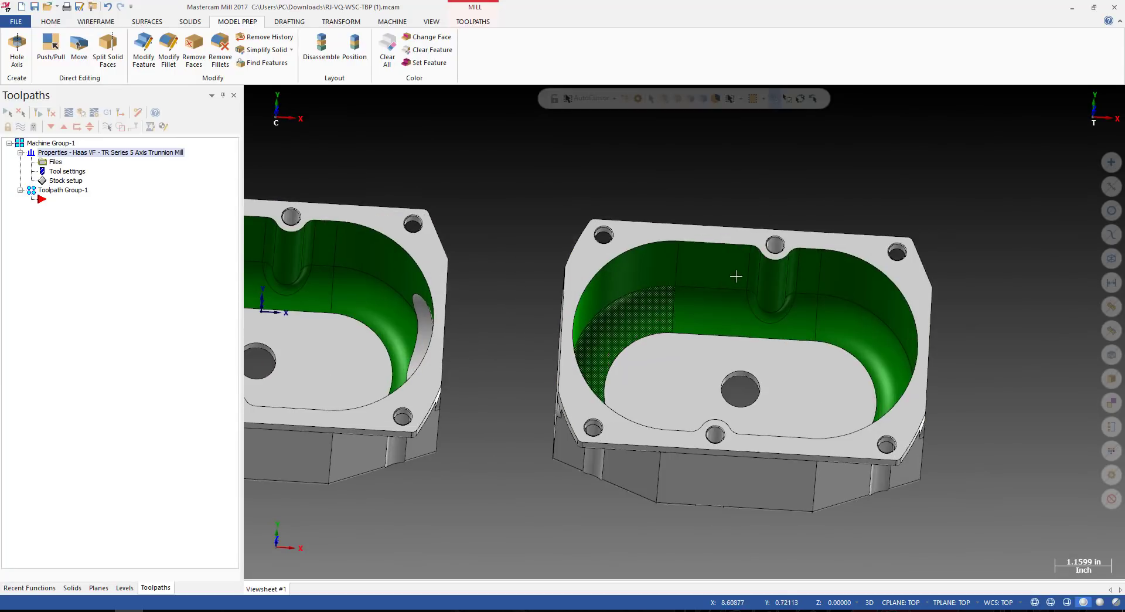
pyautogui.scroll(-2, 572, 317)
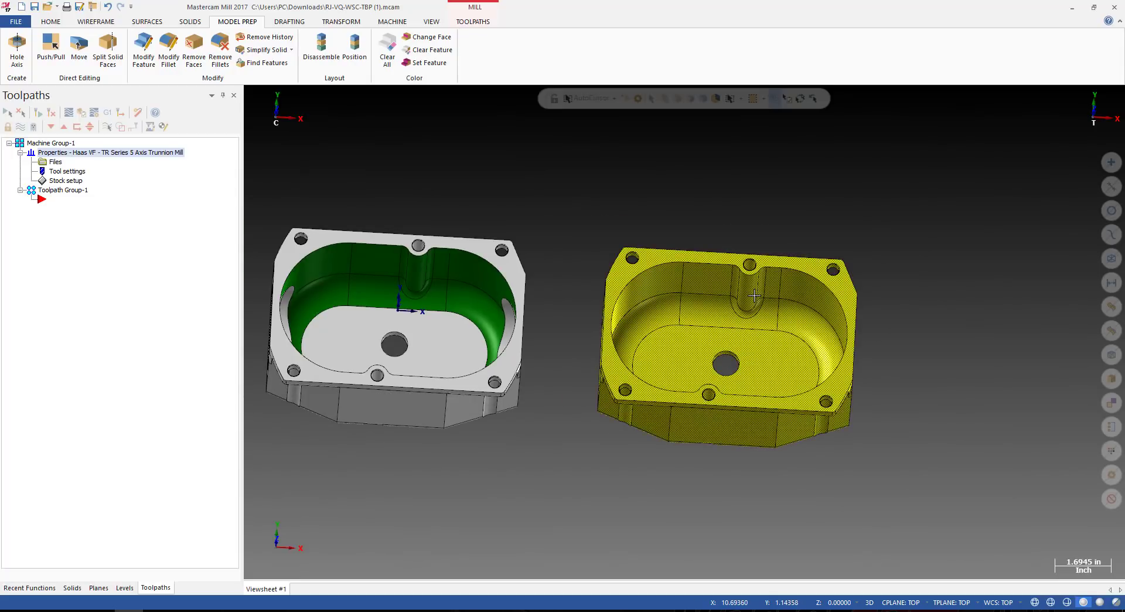
# Create level 99 as the active level and name it "brother".
pyautogui.click(116, 589)
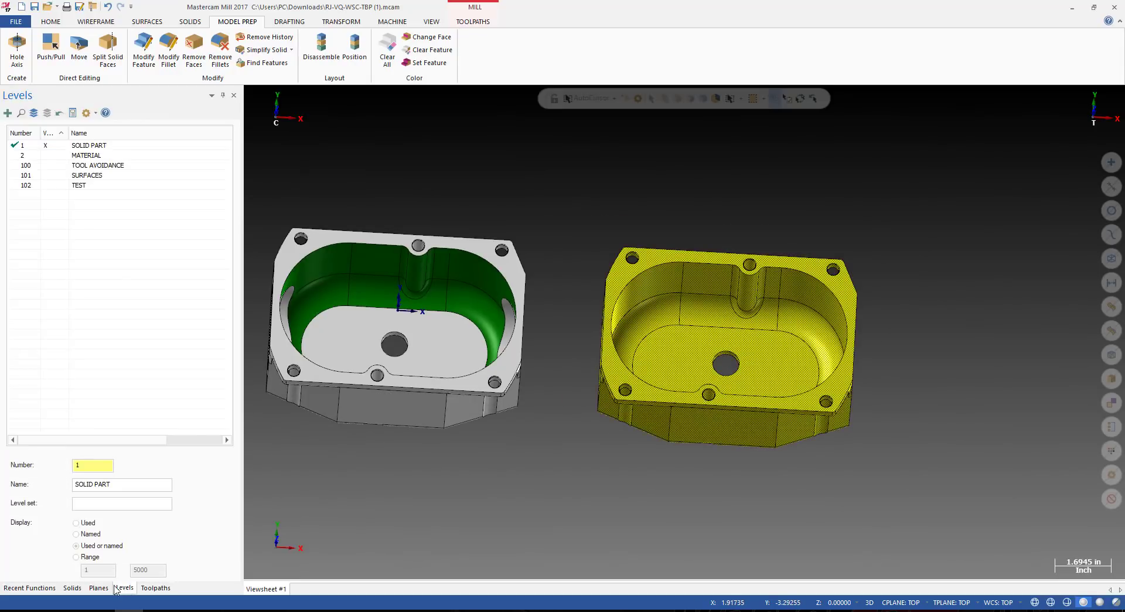
pyautogui.click(87, 462)
pyautogui.click(92, 486)
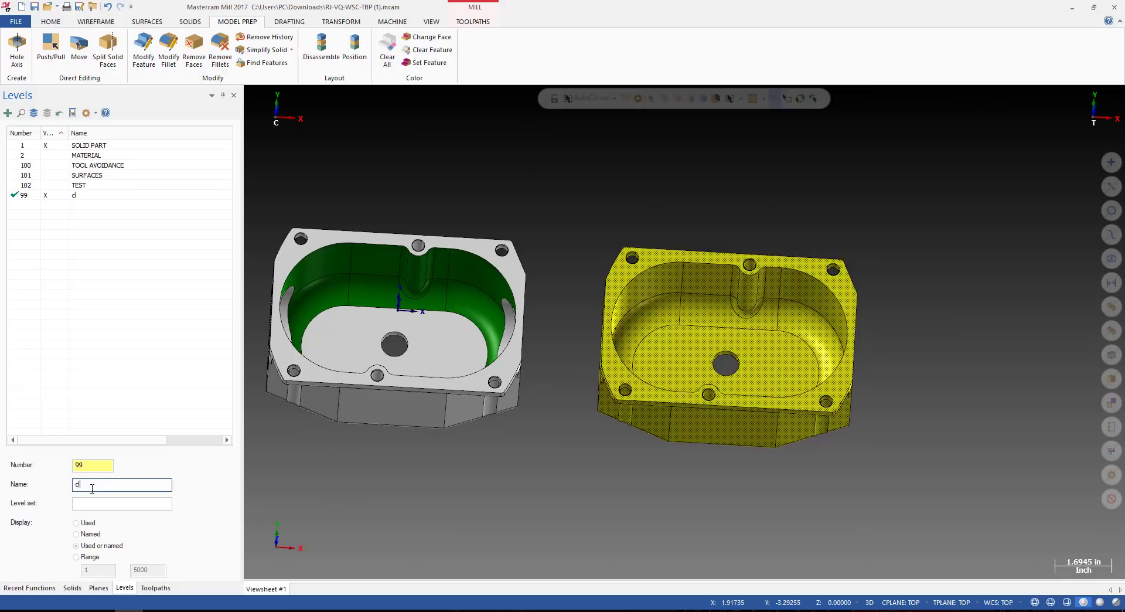
pyautogui.press('BackSpace')
pyautogui.press('BackSpace')
pyautogui.press('BackSpace')
pyautogui.press('BackSpace')
pyautogui.doubleClick(92, 487)
pyautogui.click(32, 203)
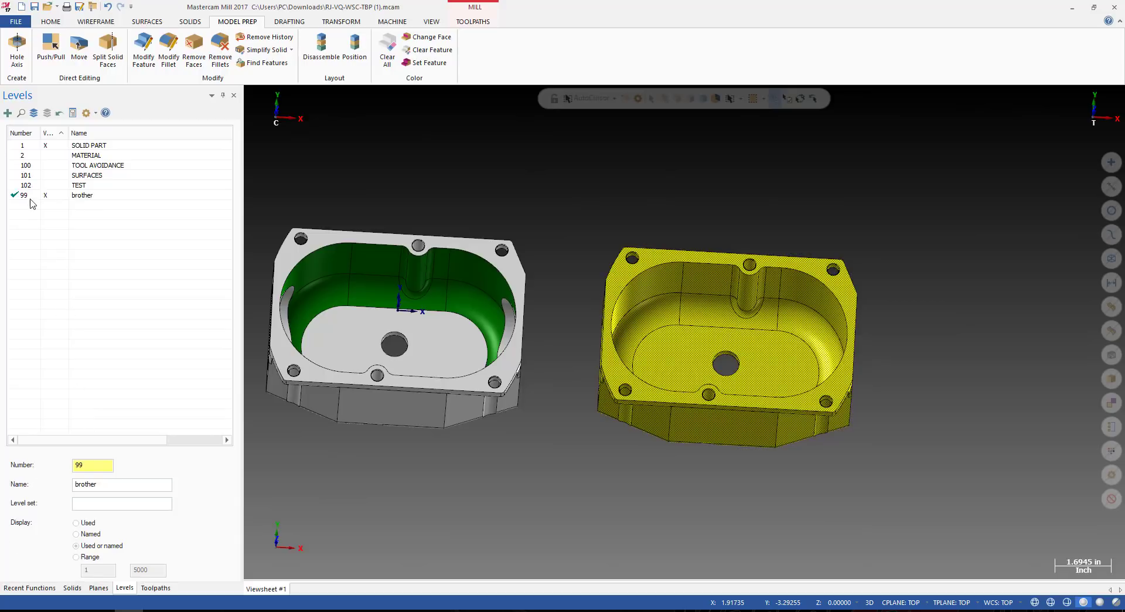
# Move the modified housing copy to active level 99 with Change Levels.
pyautogui.click(698, 289)
pyautogui.click(678, 274)
pyautogui.click(740, 295)
pyautogui.click(726, 269)
pyautogui.rightClick(683, 279)
pyautogui.click(803, 265)
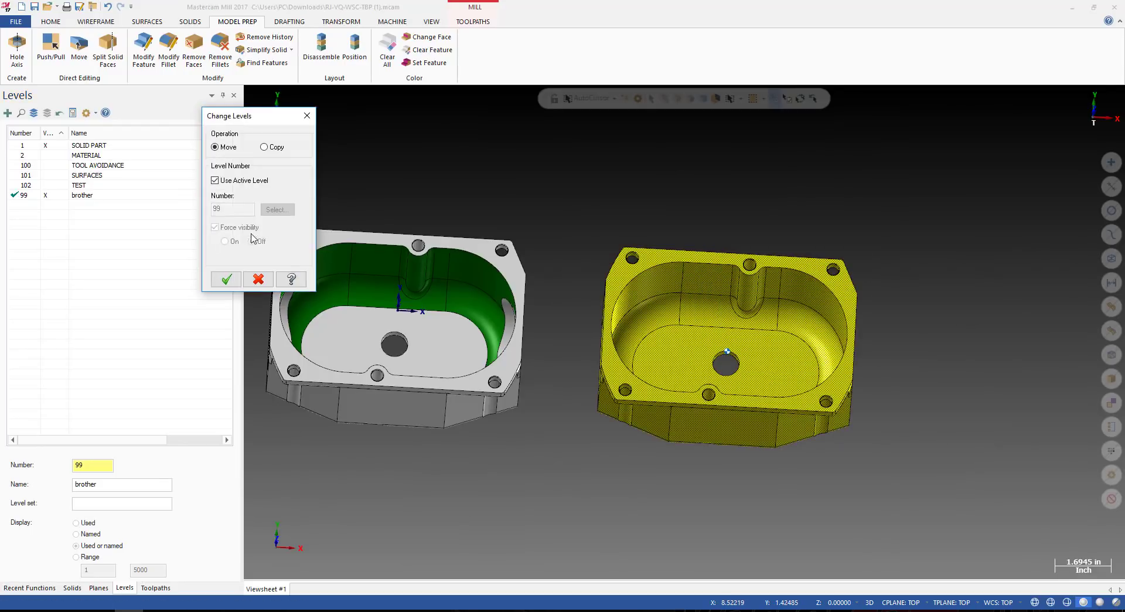
pyautogui.click(226, 279)
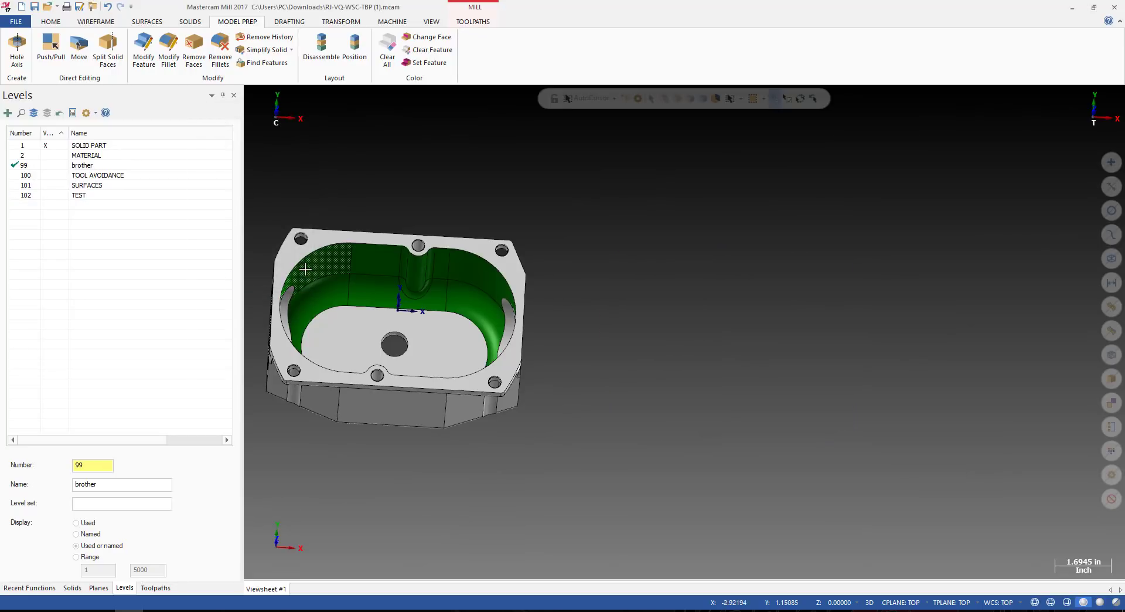
# Toggle the visibility of the "brother" level and leave it switched on.
pyautogui.click(46, 166)
pyautogui.click(48, 167)
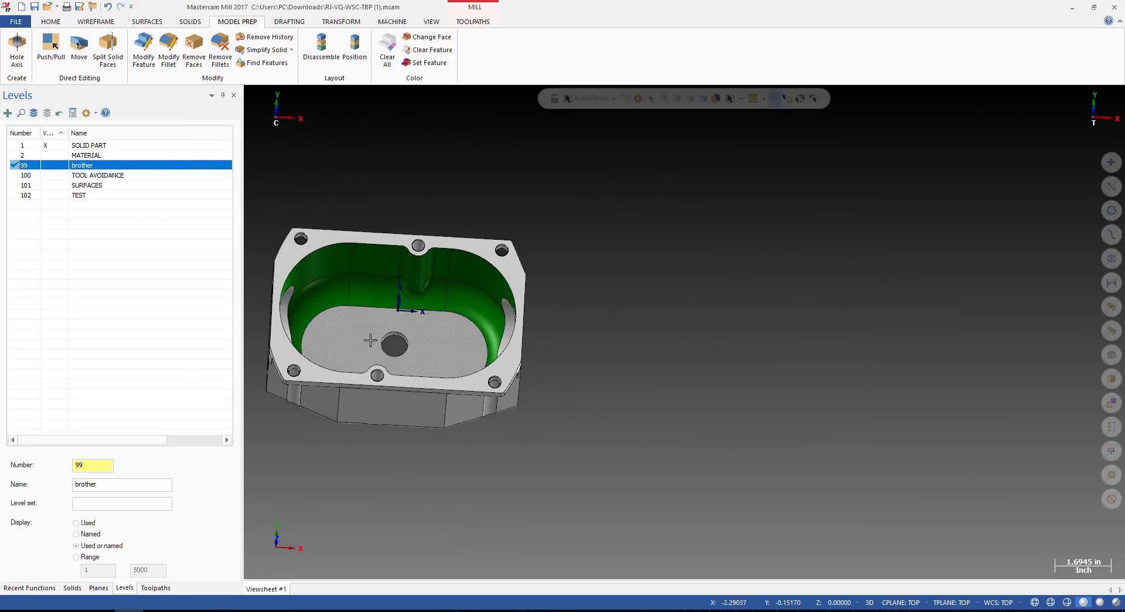
pyautogui.click(49, 165)
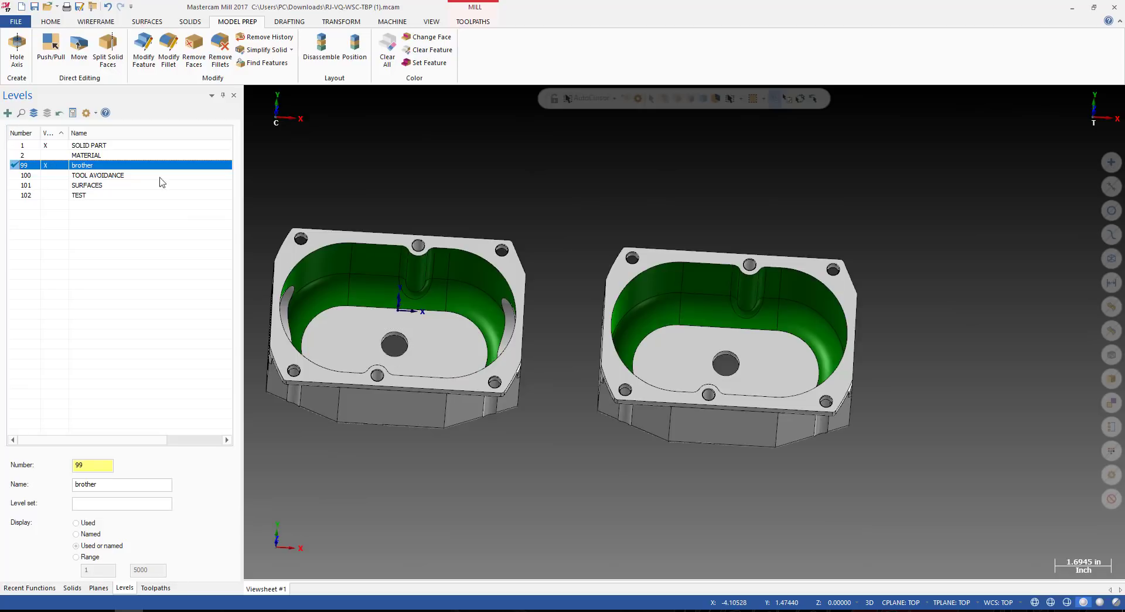
# Move the housing copy 10 in in the negative X direction with Dynamic transform in Move mode, onto the original housing.
pyautogui.click(681, 302)
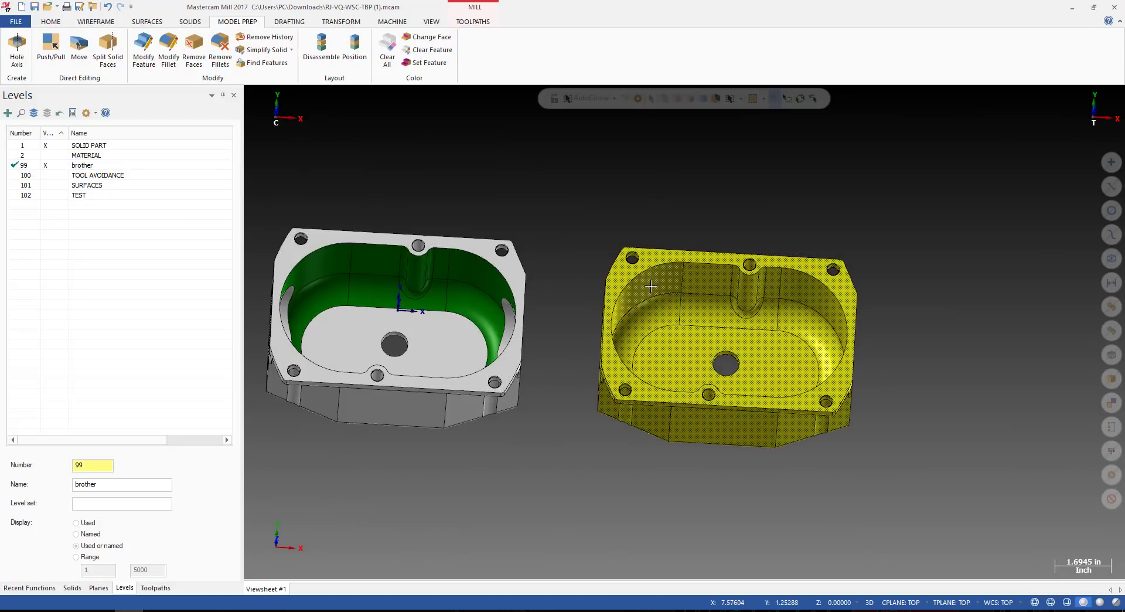
pyautogui.press('d')
pyautogui.click(728, 199)
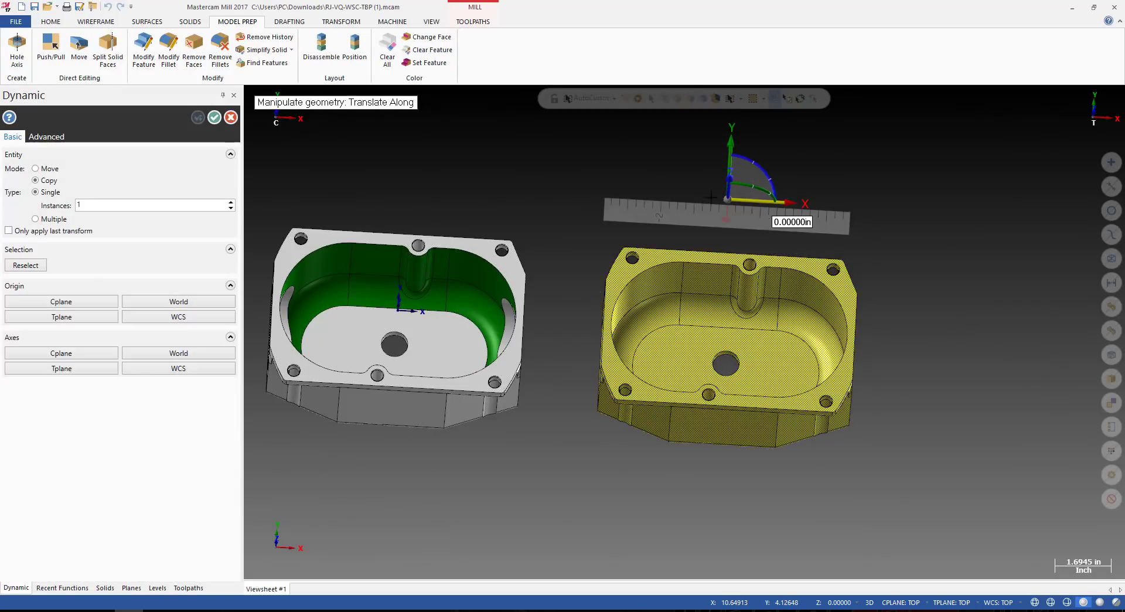
pyautogui.click(757, 202)
pyautogui.press('Escape')
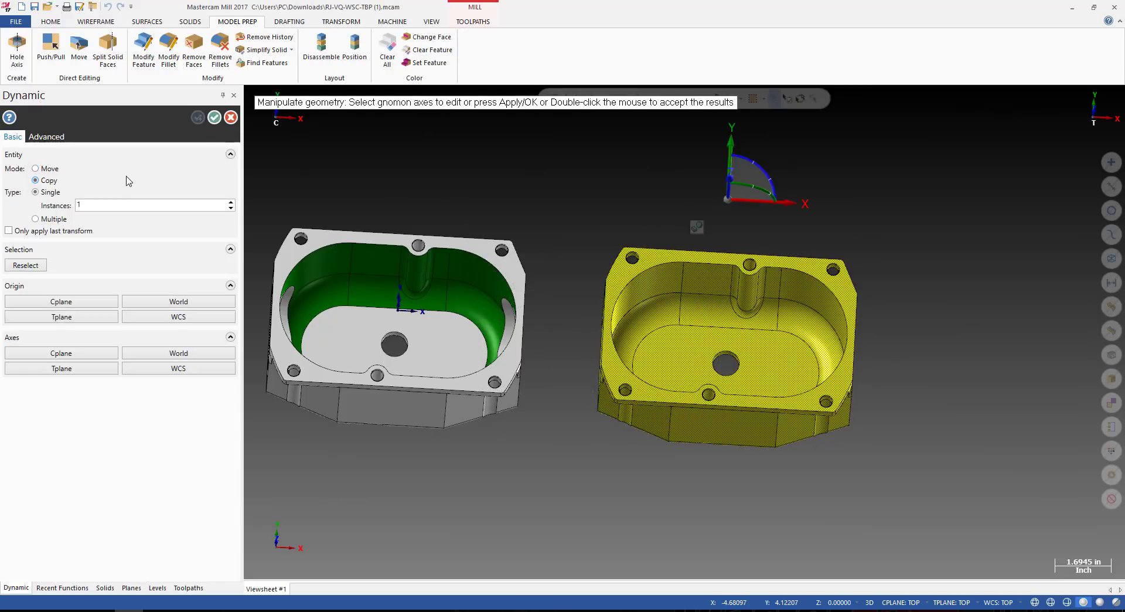
pyautogui.click(48, 168)
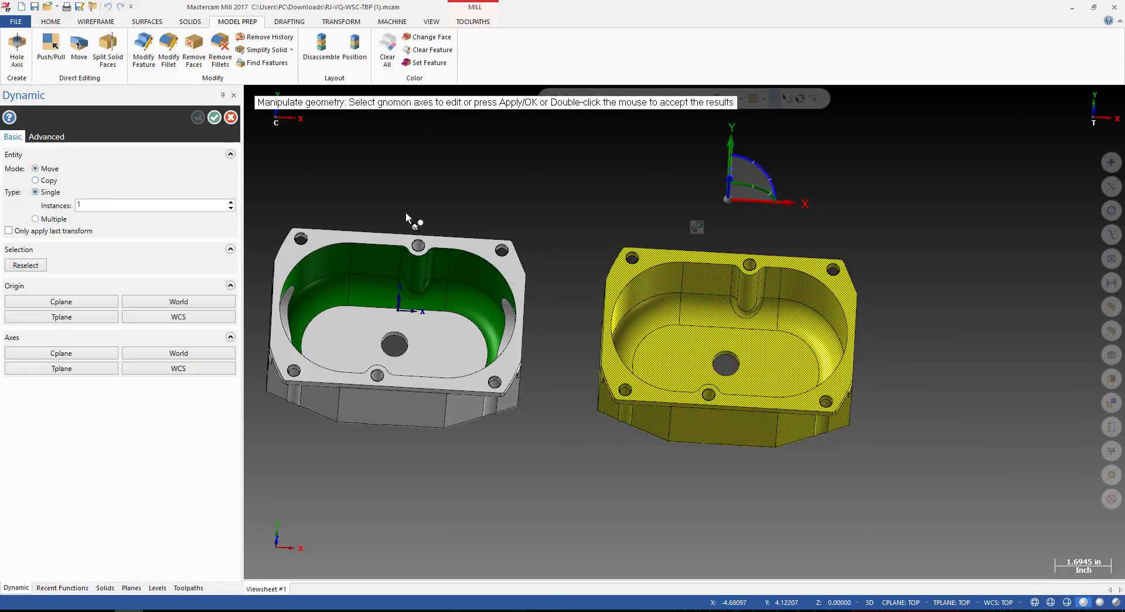
pyautogui.click(749, 204)
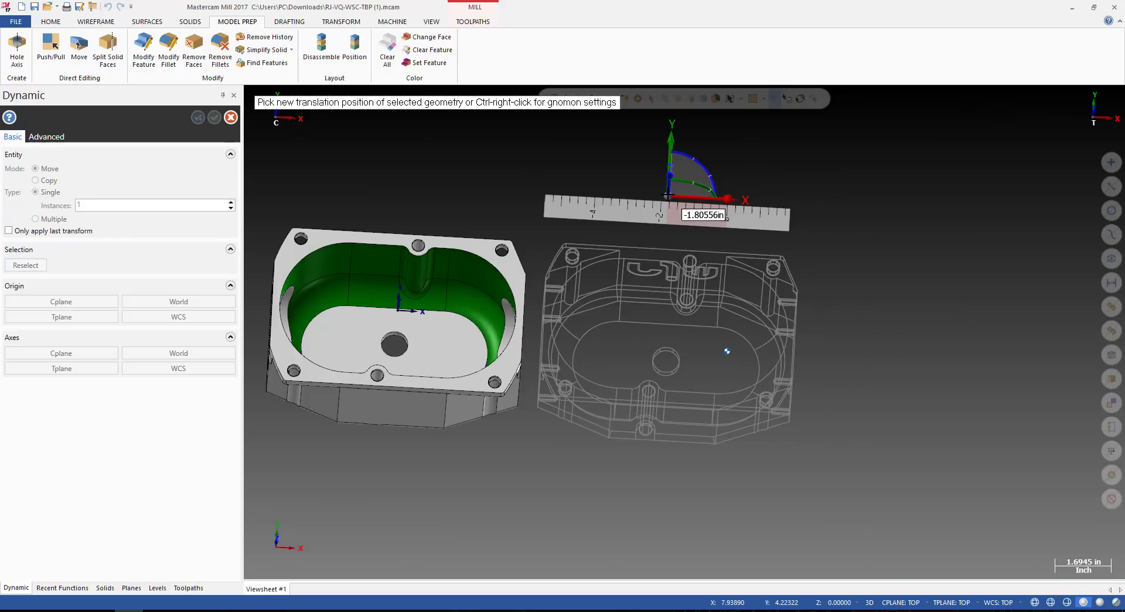
pyautogui.click(726, 216)
pyautogui.press('Return')
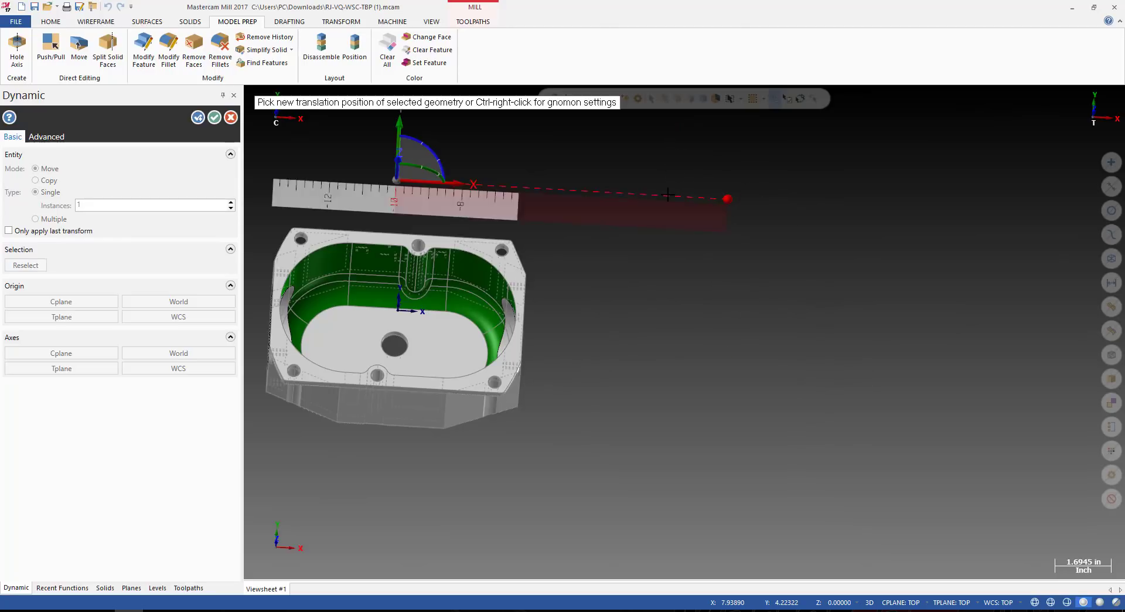
pyautogui.doubleClick(742, 300)
# Clear the transform colors from the overlapping housings.
pyautogui.scroll(4, 741, 299)
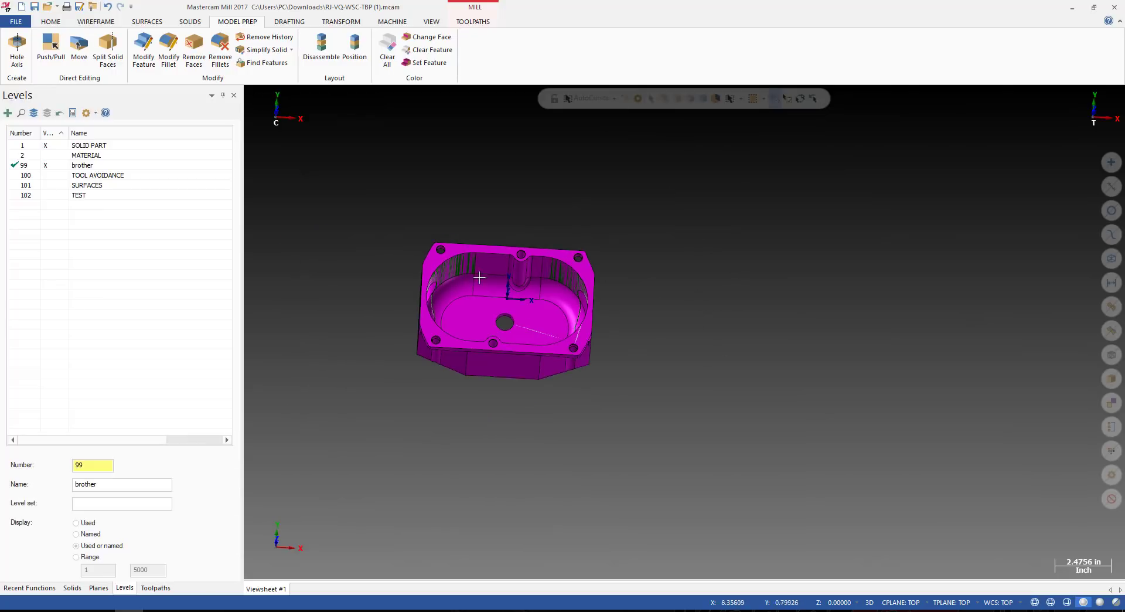
pyautogui.moveTo(568, 261); pyautogui.dragTo(791, 192, button='middle')
pyautogui.rightClick(791, 192)
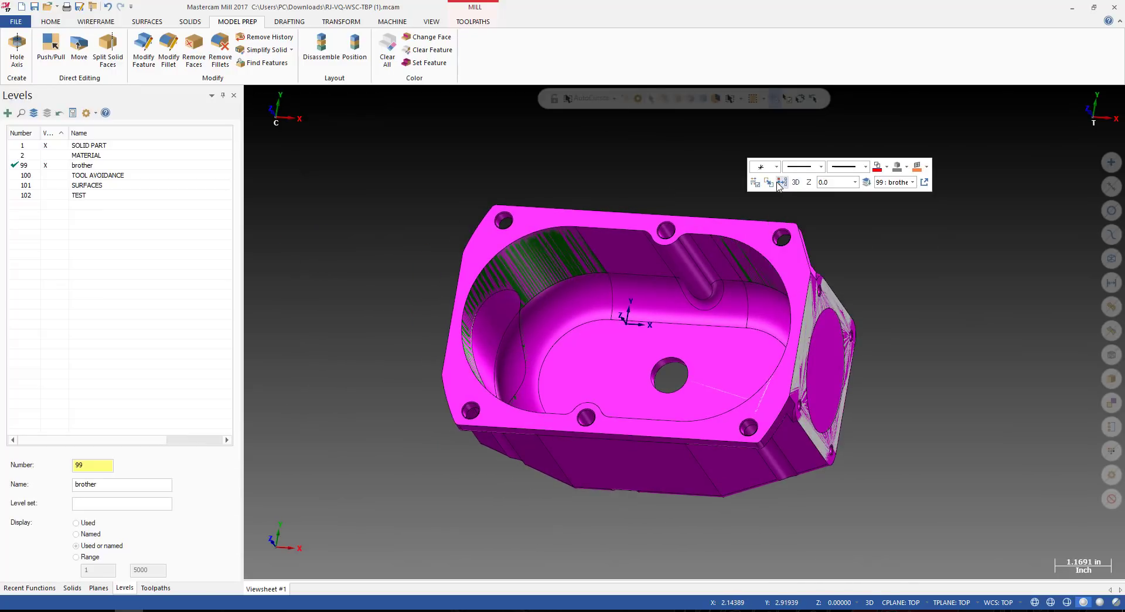
pyautogui.click(781, 182)
pyautogui.moveTo(635, 270); pyautogui.dragTo(653, 276, button='middle')
pyautogui.scroll(1, 645, 277)
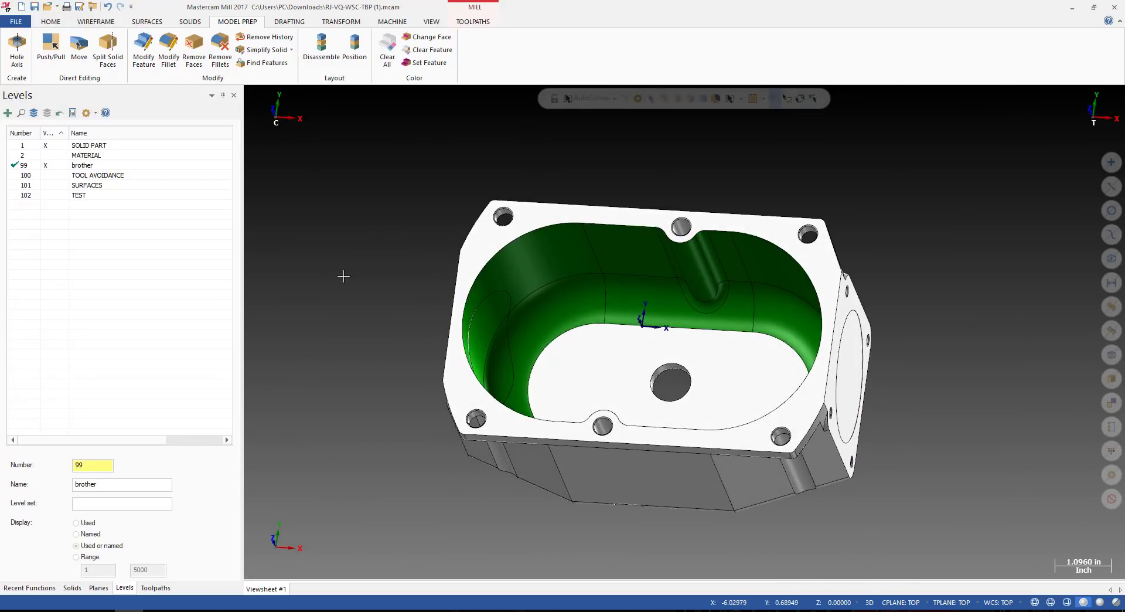
# Toggle the visibility of the SOLID PART and brother levels and hide SOLID PART, leaving only the brother housing displayed.
pyautogui.click(51, 146)
pyautogui.click(51, 146)
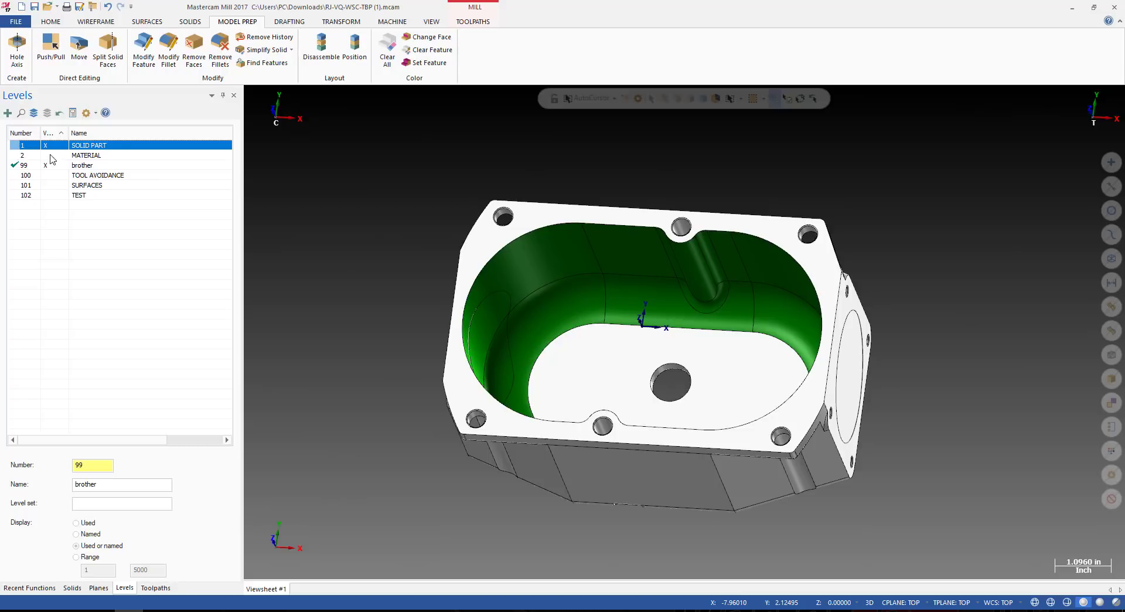
pyautogui.click(50, 165)
pyautogui.click(50, 167)
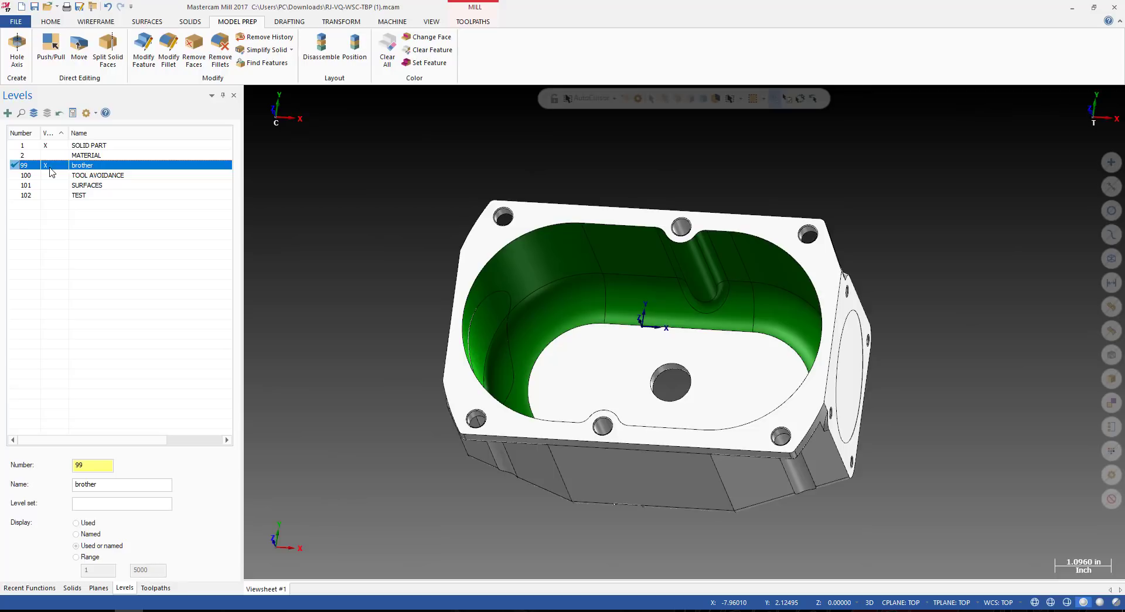
pyautogui.click(49, 146)
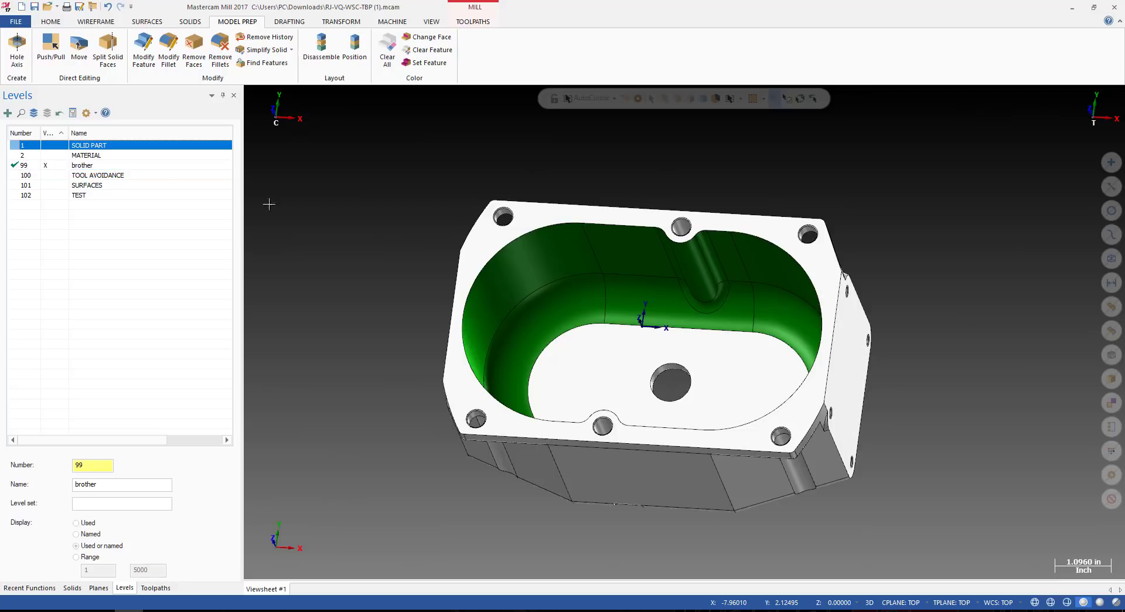
pyautogui.moveTo(537, 258); pyautogui.dragTo(553, 237, button='middle')
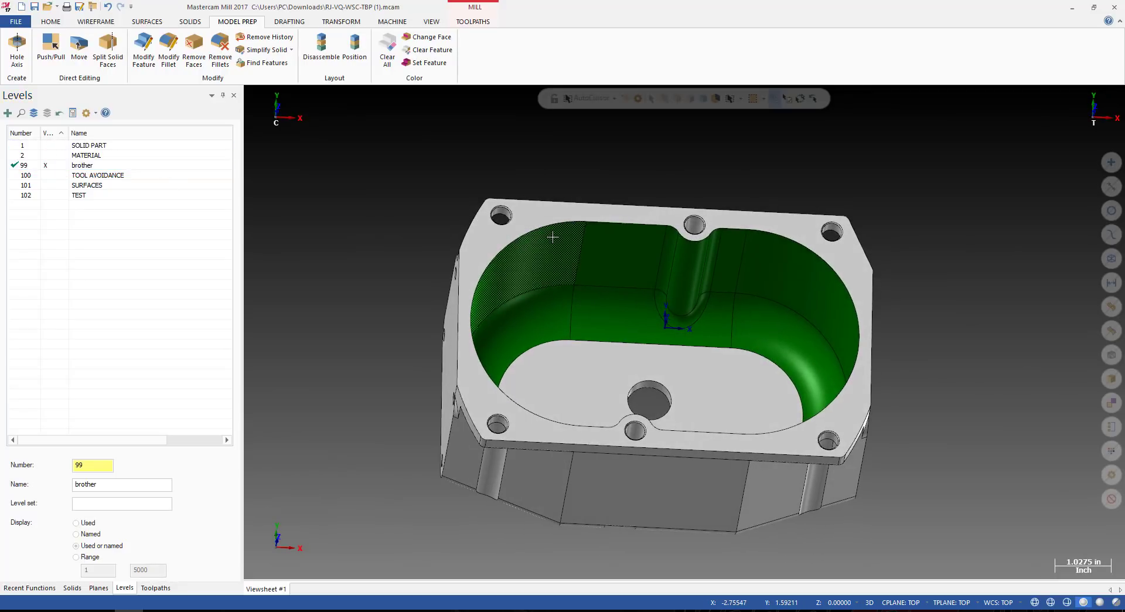
# Hide the brother level and show the SOLID PART level to display the original housing.
pyautogui.click(155, 588)
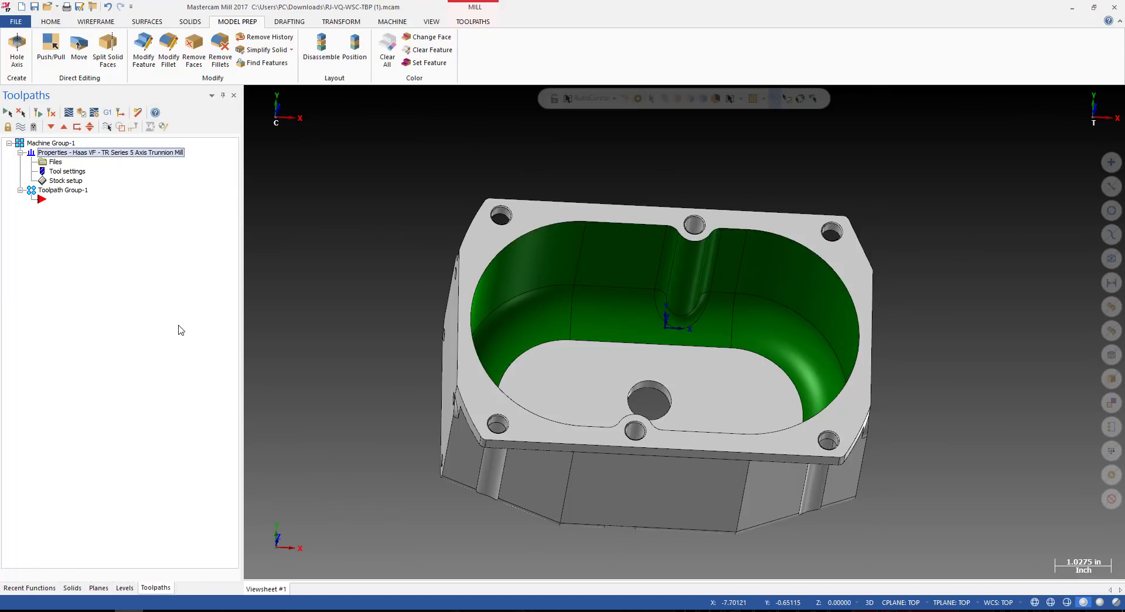
pyautogui.click(125, 588)
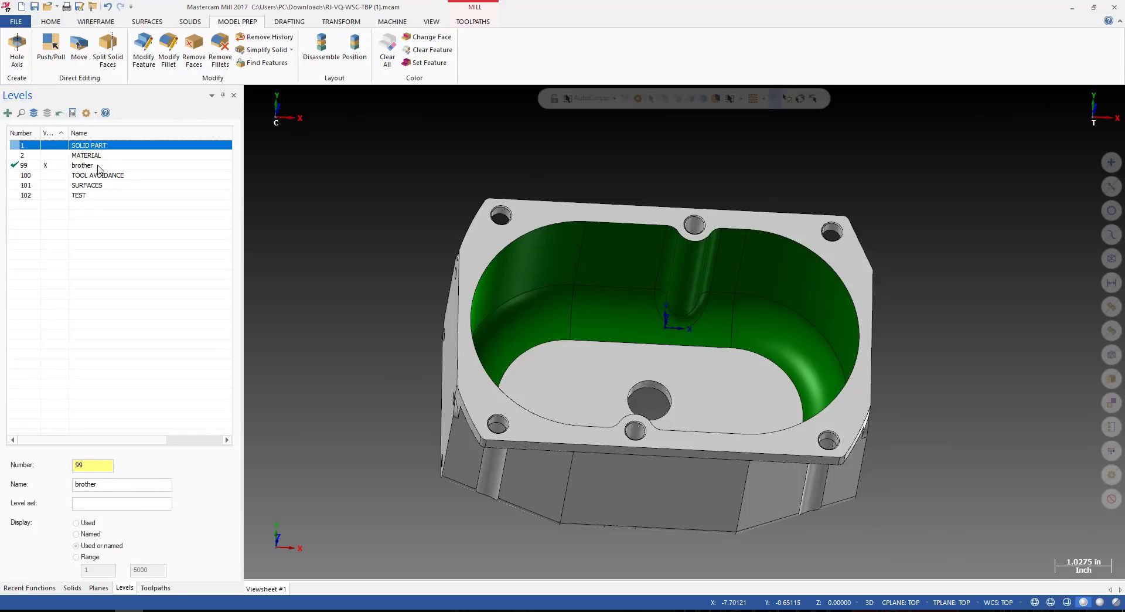
pyautogui.click(52, 166)
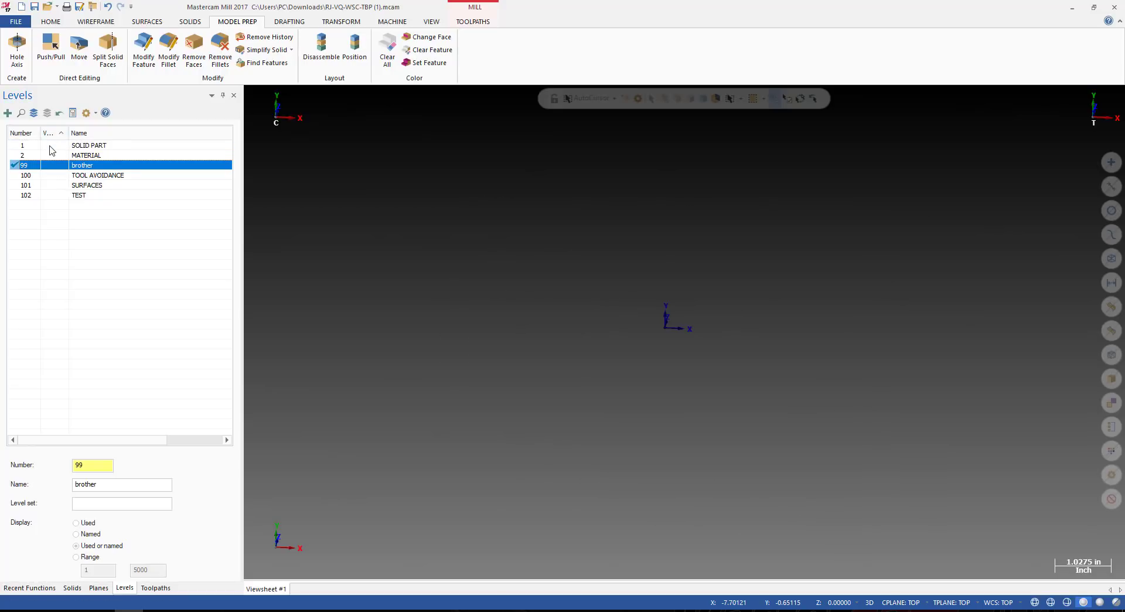
pyautogui.click(52, 145)
pyautogui.scroll(1, 571, 282)
pyautogui.moveTo(571, 282); pyautogui.dragTo(555, 275, button='middle')
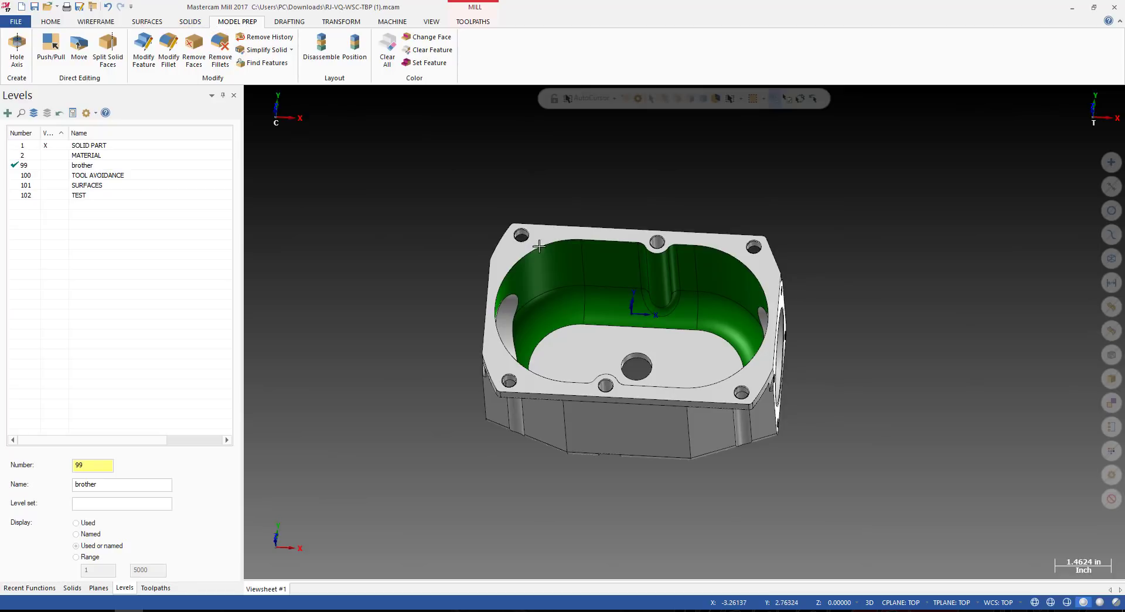
pyautogui.scroll(2, 574, 313)
pyautogui.scroll(-1, 460, 299)
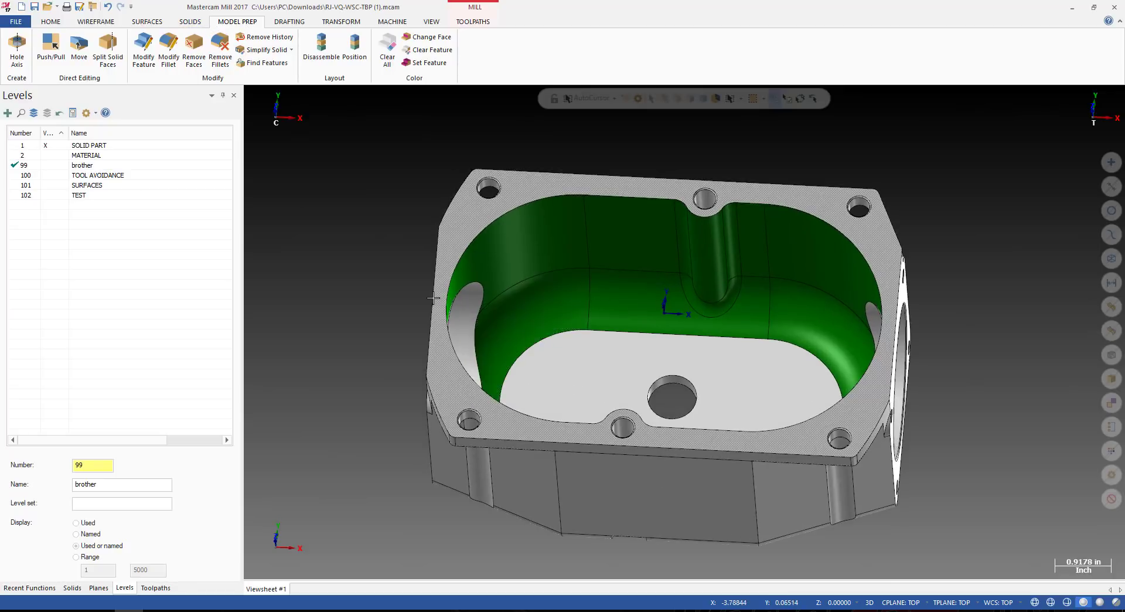
# Alternate the visibility of the brother and SOLID PART levels to compare the closed end walls with the open ones.
pyautogui.moveTo(603, 277); pyautogui.dragTo(574, 263, button='middle')
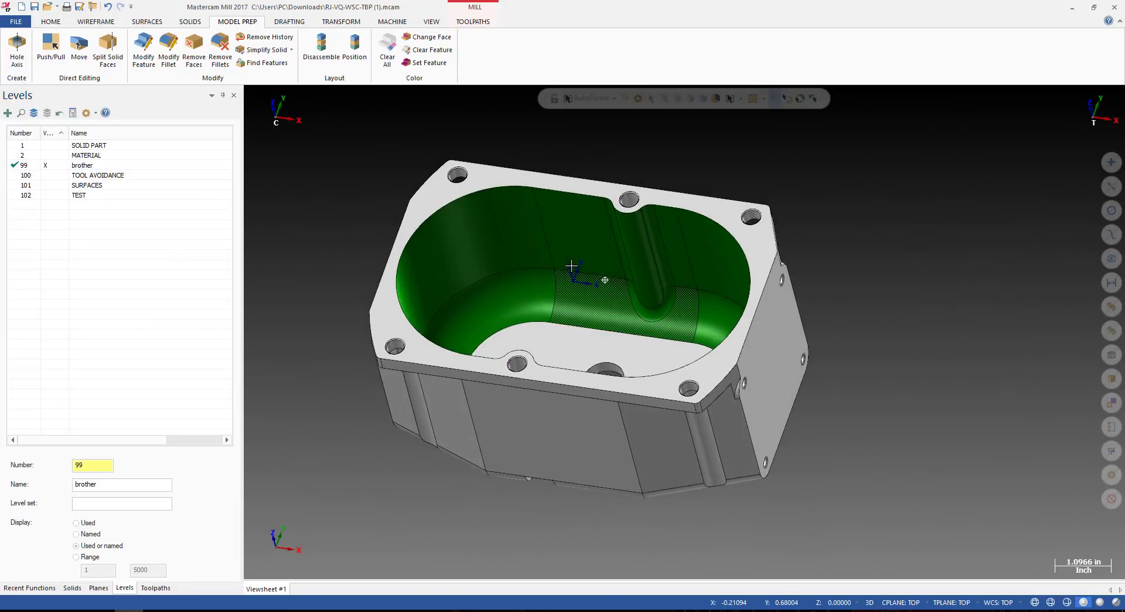
pyautogui.scroll(1, 574, 263)
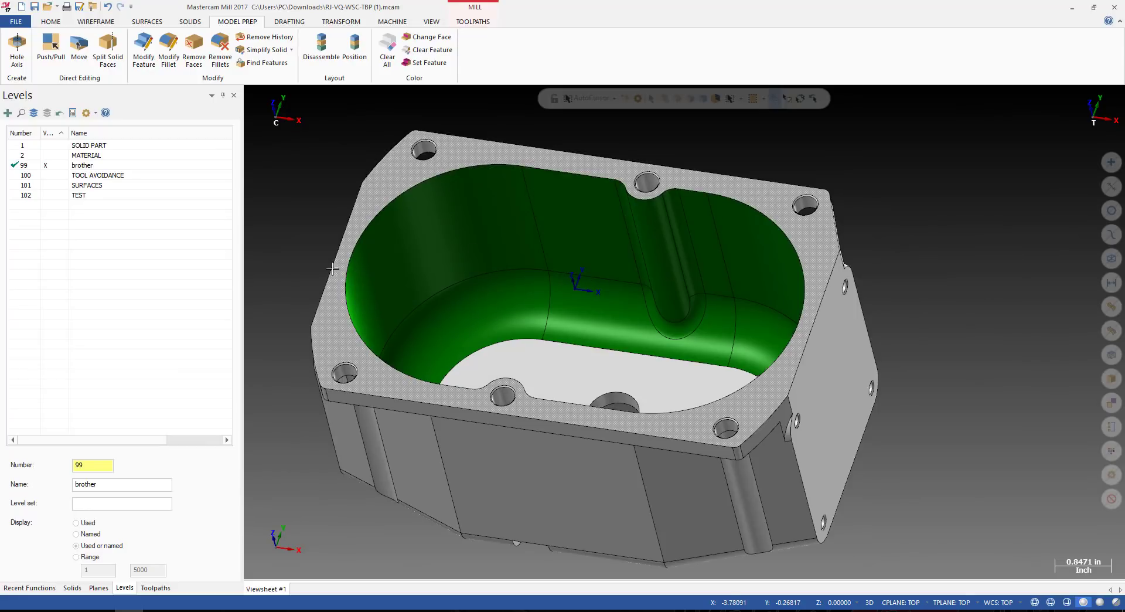
pyautogui.click(52, 165)
pyautogui.click(50, 146)
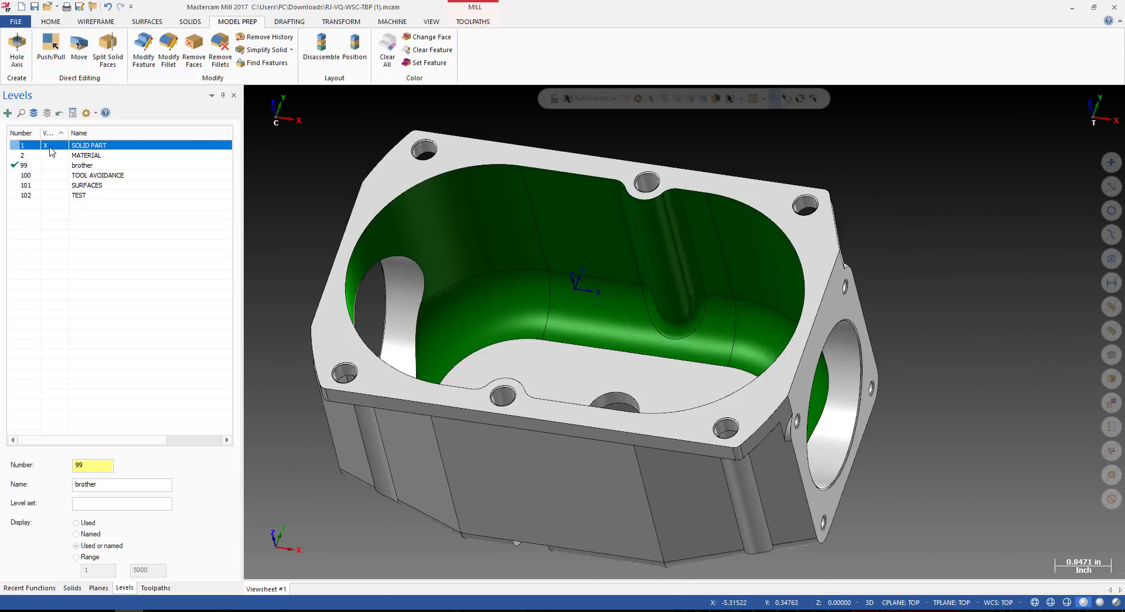
pyautogui.scroll(-2, 480, 234)
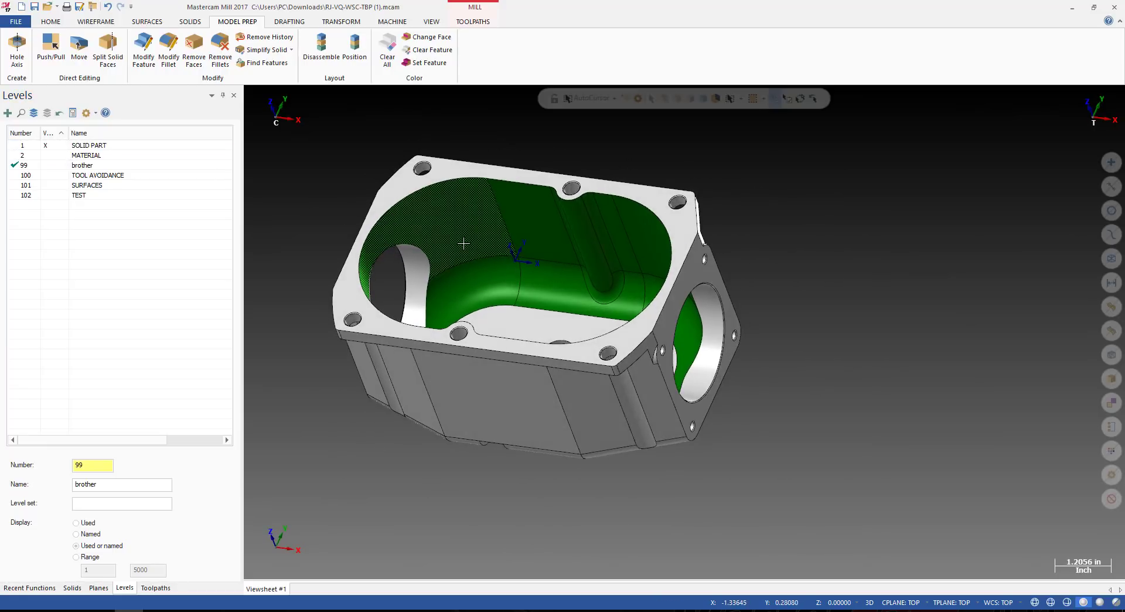
pyautogui.moveTo(480, 233); pyautogui.dragTo(505, 252, button='middle')
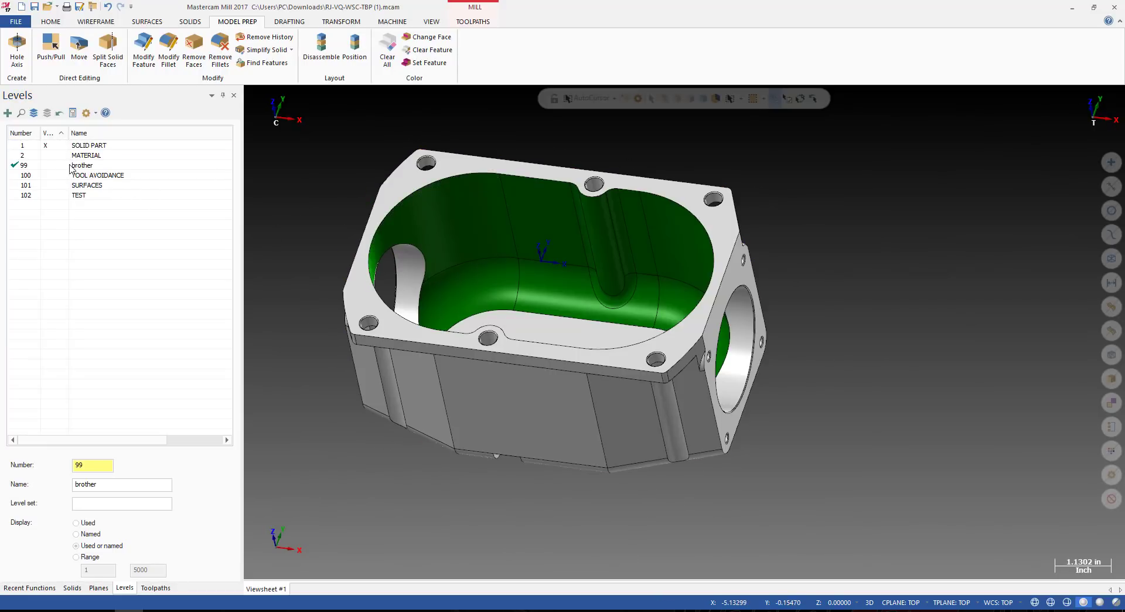
pyautogui.click(50, 165)
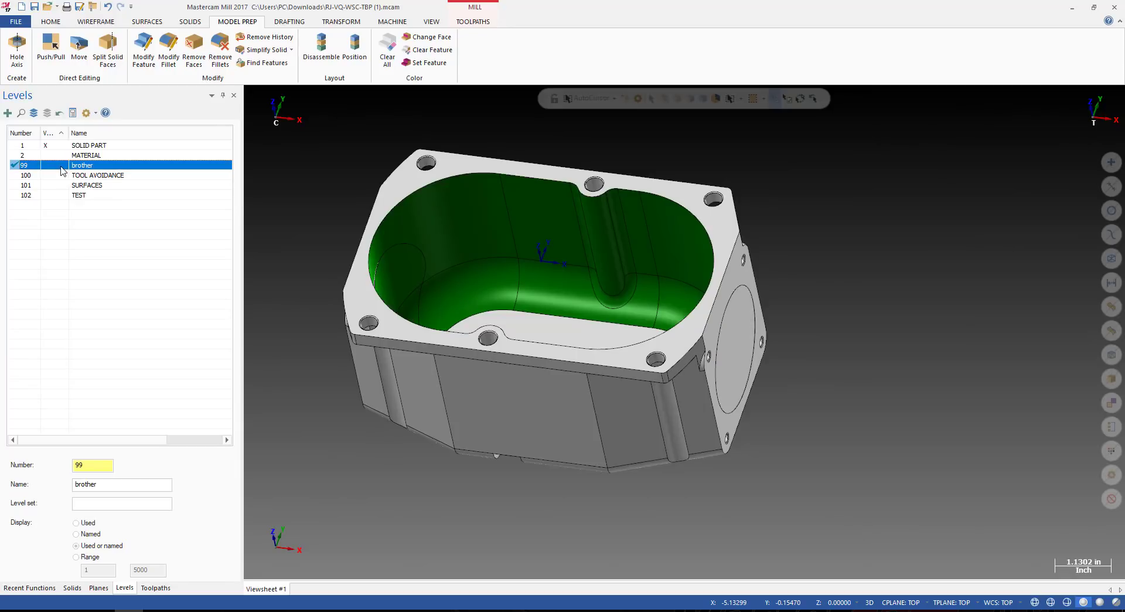
# Examine the original housing's pocket walls and end openings from several tilted views.
pyautogui.scroll(3, 536, 211)
pyautogui.moveTo(535, 211); pyautogui.dragTo(460, 271, button='middle')
pyautogui.scroll(-2, 511, 258)
pyautogui.scroll(2, 505, 264)
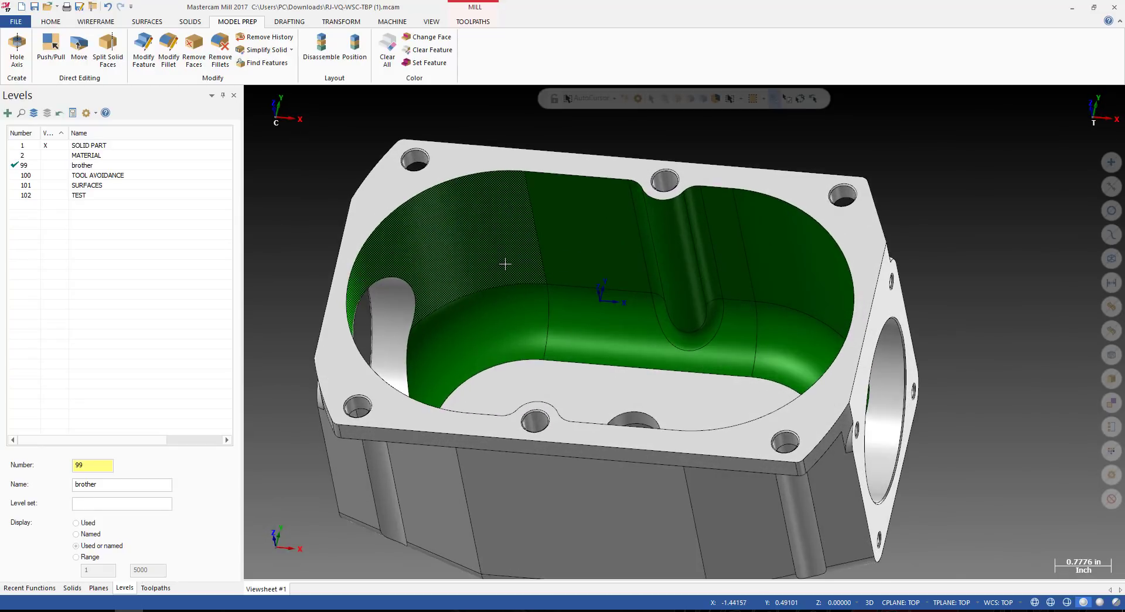
pyautogui.click(555, 209)
pyautogui.scroll(-2, 638, 259)
pyautogui.moveTo(642, 263); pyautogui.dragTo(577, 219, button='middle')
pyautogui.scroll(2, 706, 267)
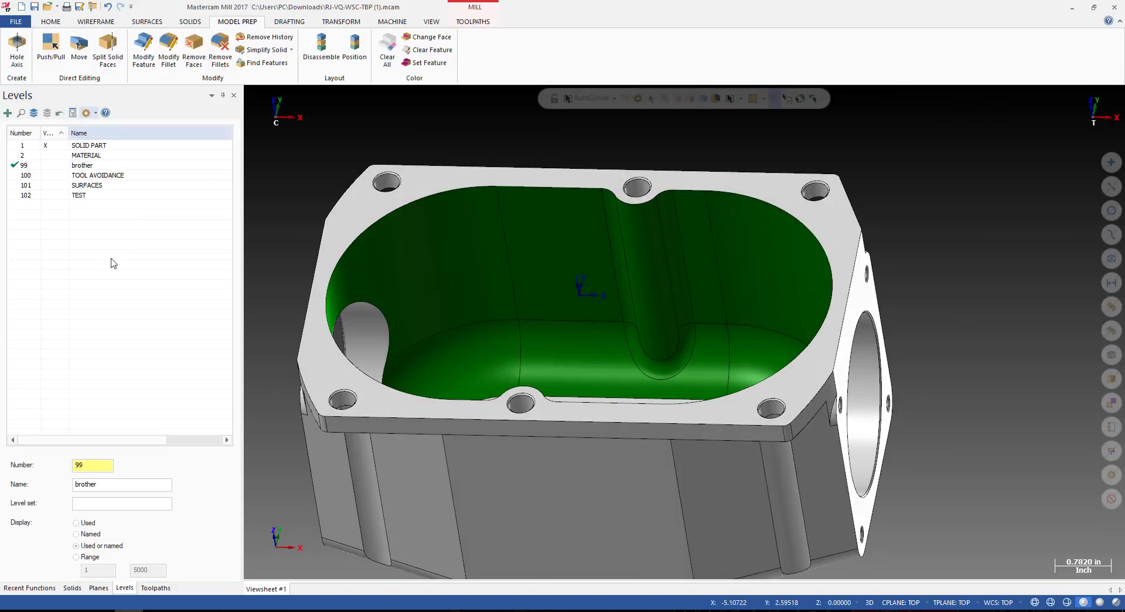
pyautogui.doubleClick(91, 465)
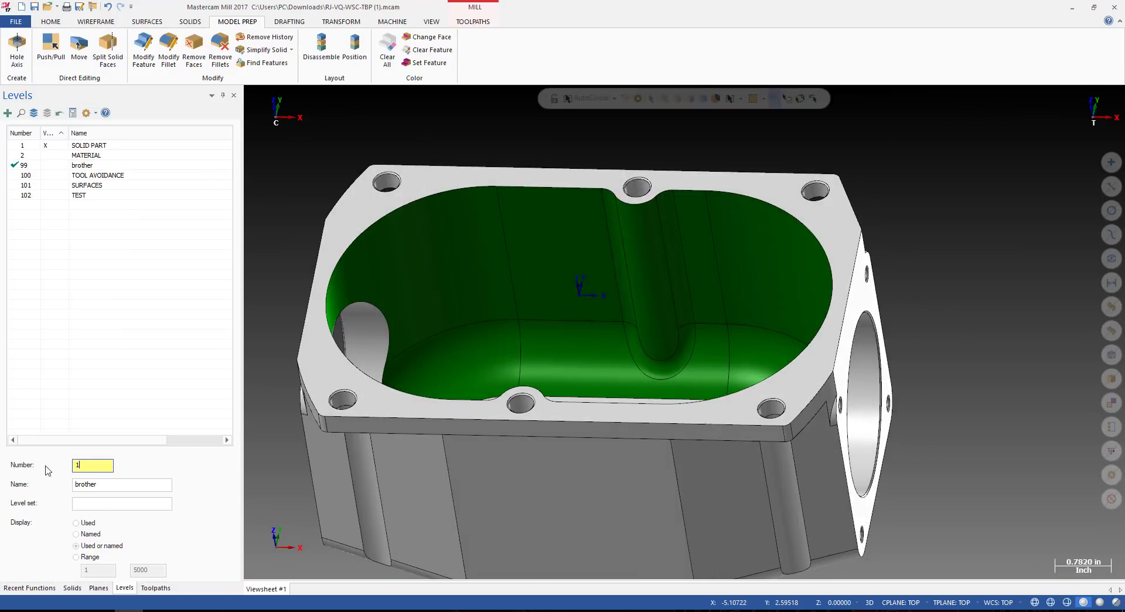
pyautogui.write('100')
pyautogui.press('Return')
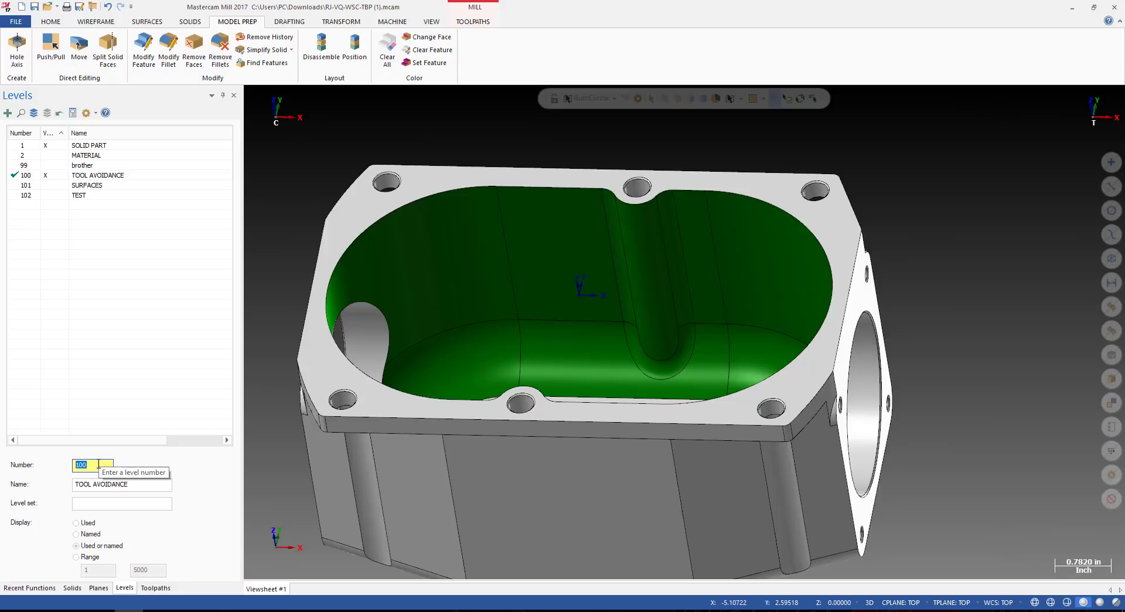
# Create level 10 as the active level and name it "multiaxis surfaces".
pyautogui.write('10')
pyautogui.click(99, 485)
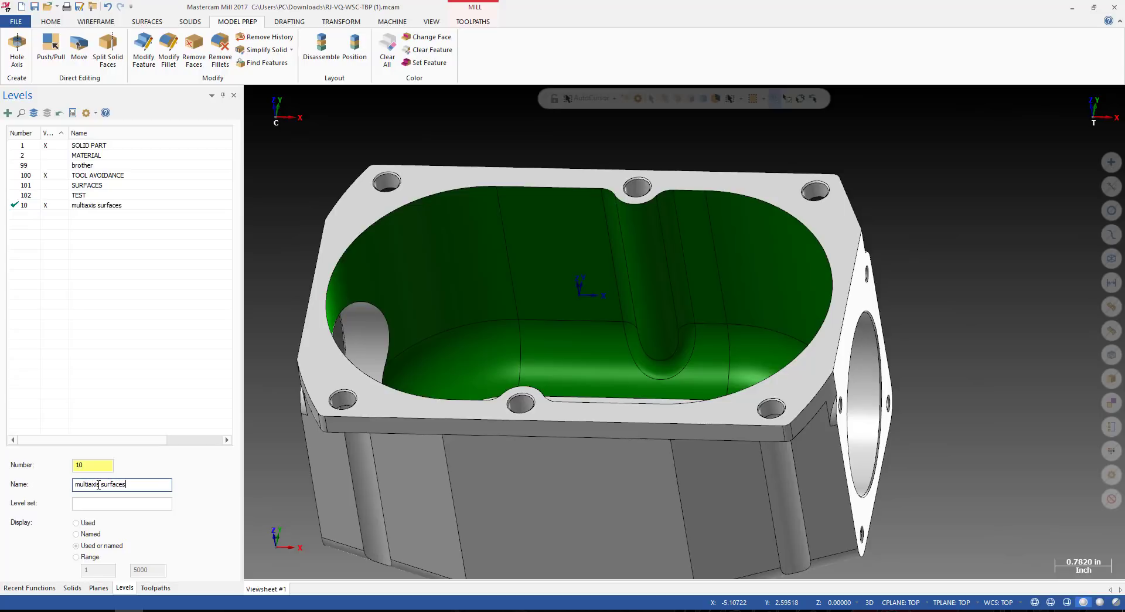
pyautogui.press('Return')
# Start generating surfaces from the solid and pick the flat faces of one long pocket wall together with its vertical rib faces.
pyautogui.scroll(-3, 577, 257)
pyautogui.scroll(2, 598, 231)
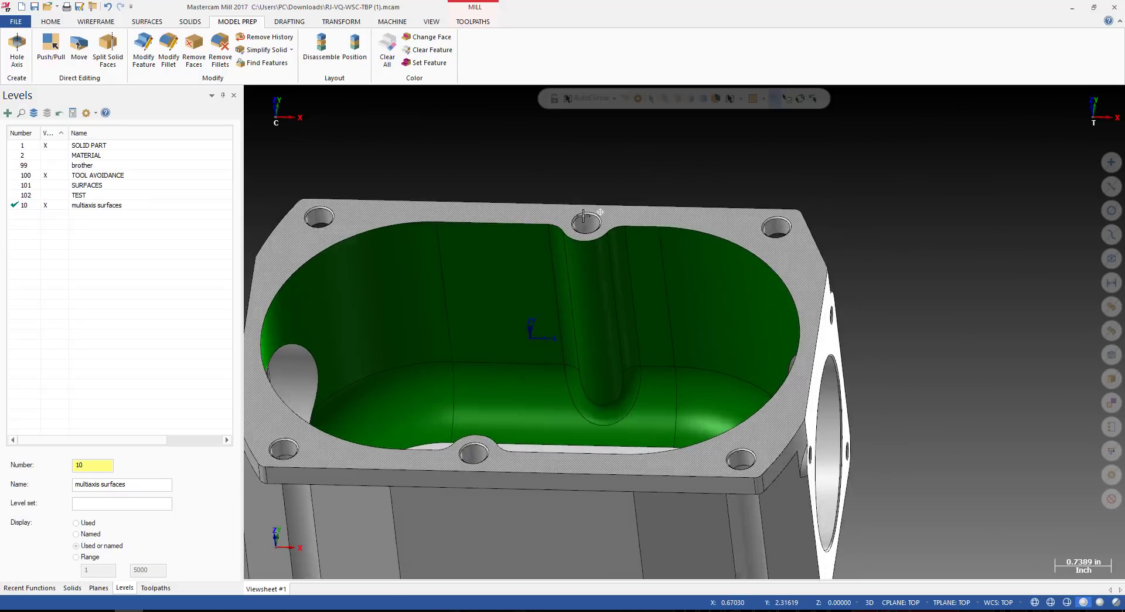
pyautogui.scroll(-2, 595, 228)
pyautogui.scroll(2, 595, 228)
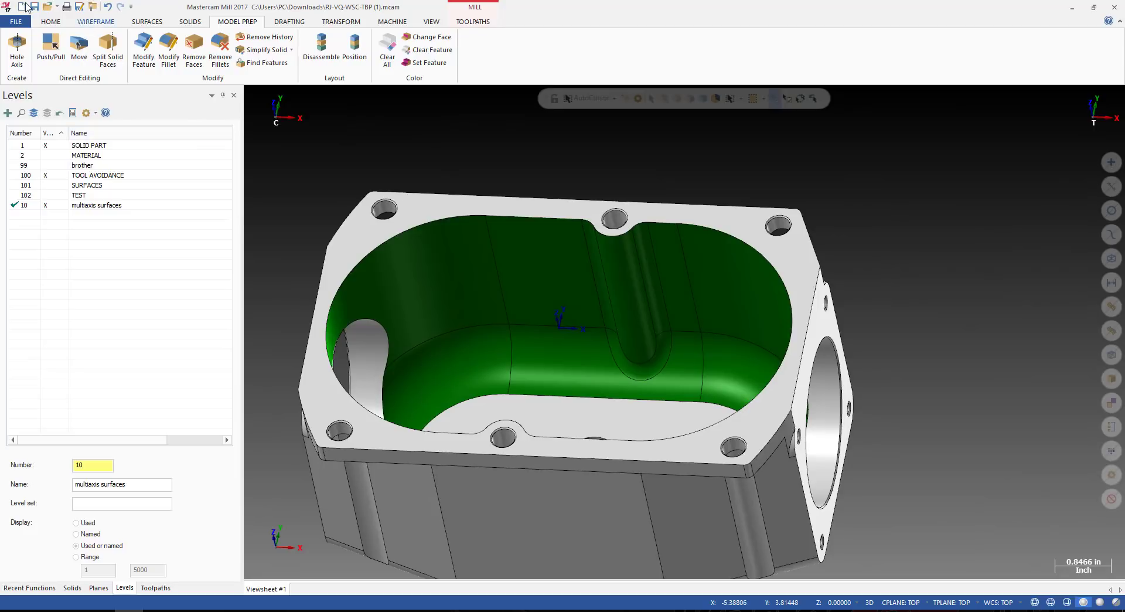
pyautogui.click(146, 22)
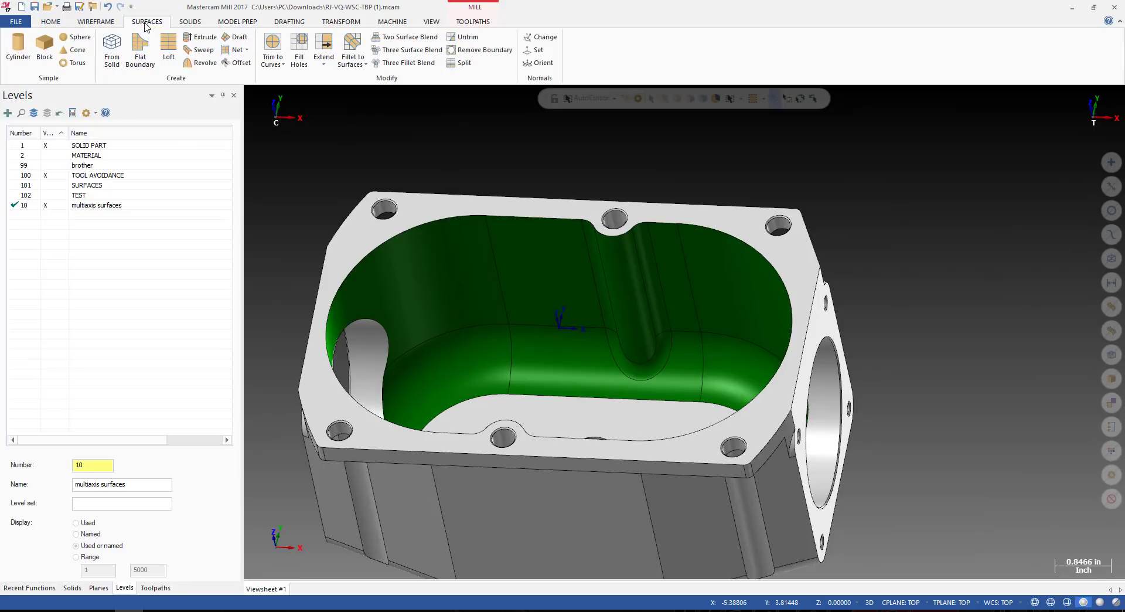
pyautogui.click(115, 55)
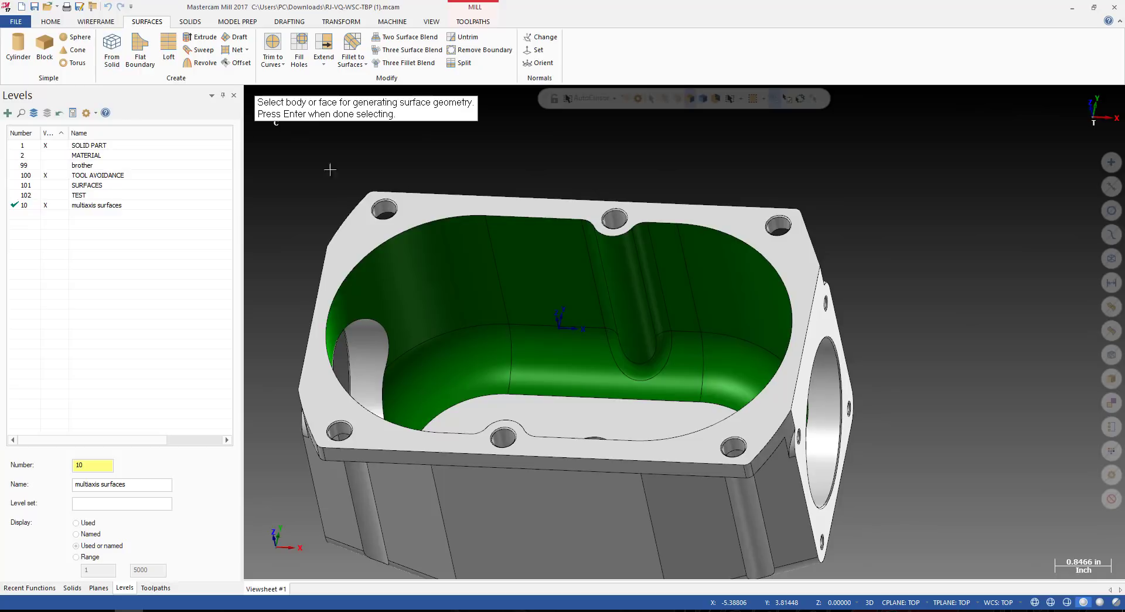
pyautogui.click(538, 270)
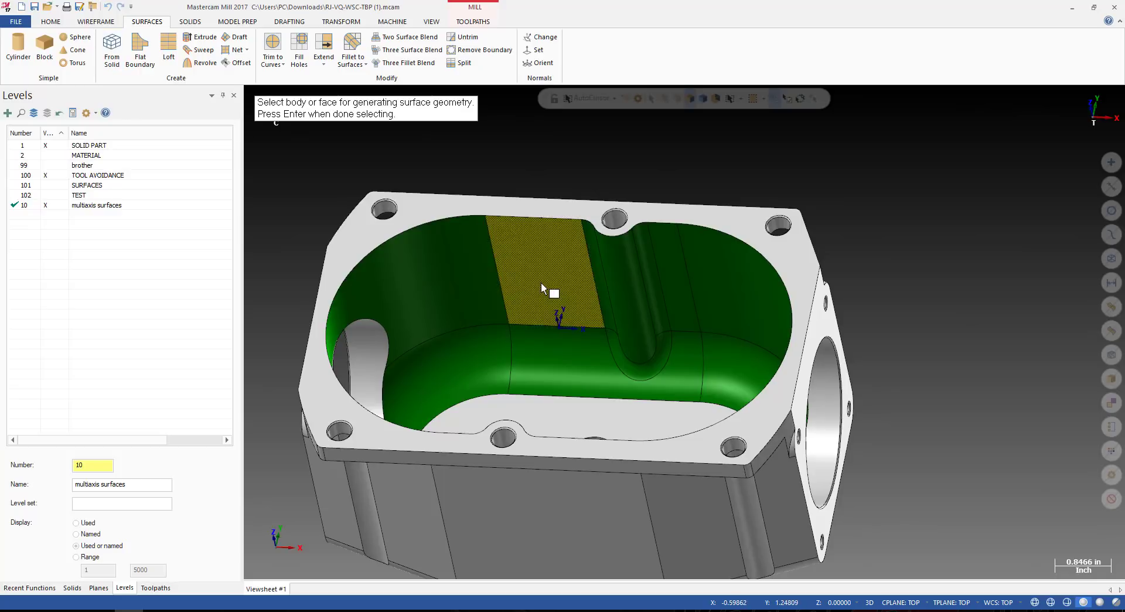
pyautogui.moveTo(610, 266); pyautogui.dragTo(610, 280, button='middle')
pyautogui.scroll(1, 610, 280)
pyautogui.click(590, 269)
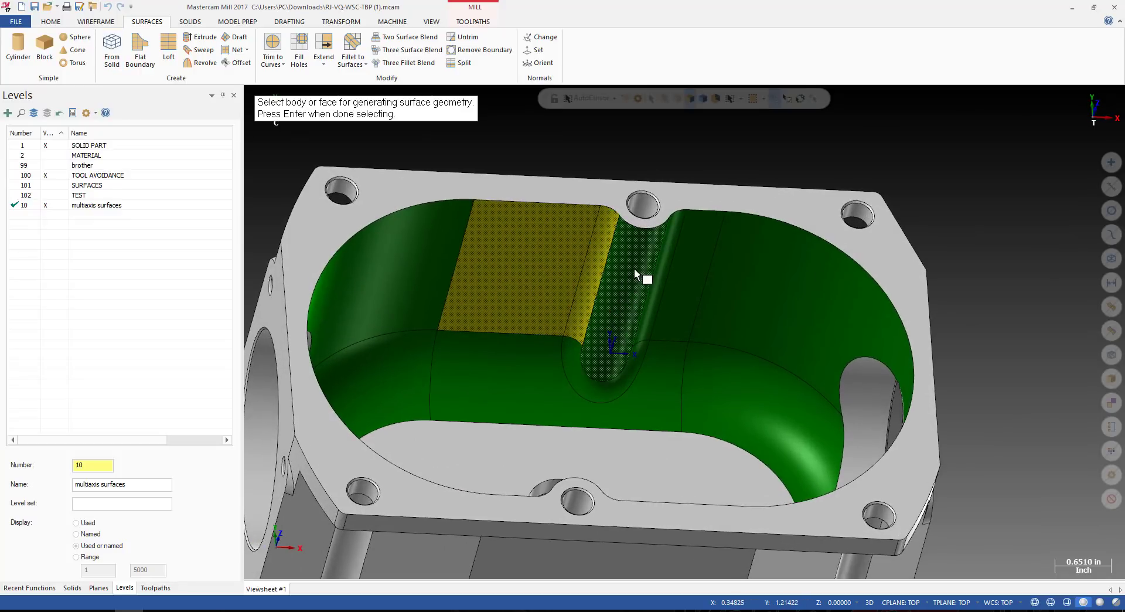
pyautogui.click(635, 270)
pyautogui.click(661, 276)
pyautogui.click(695, 284)
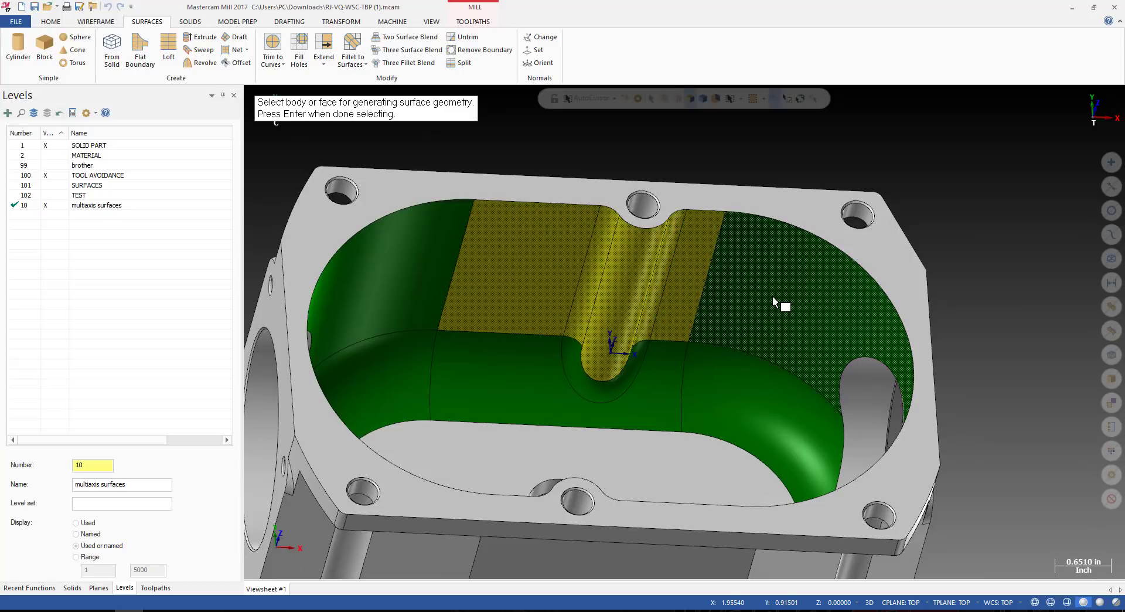
# Add the curved end walls and the floor fillets along this side of the pocket to the surface selection.
pyautogui.click(773, 298)
pyautogui.click(718, 368)
pyautogui.click(668, 375)
pyautogui.click(579, 380)
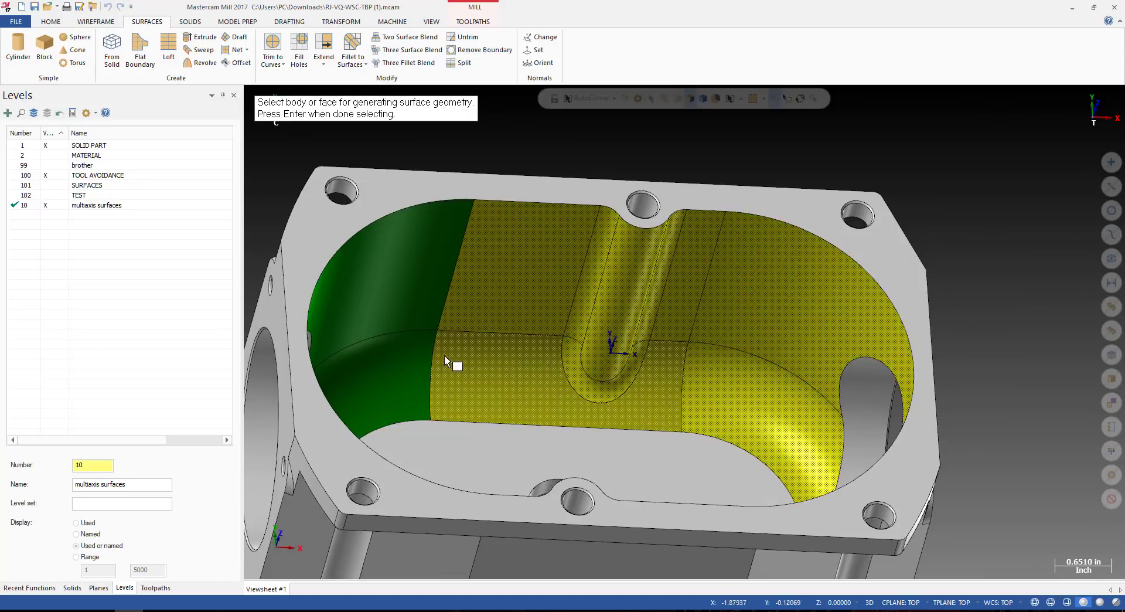
pyautogui.click(396, 366)
pyautogui.click(371, 333)
# Add the opposite wall, rib and fillet faces and create surfaces from all selected faces, keeping the original solid and using current attributes.
pyautogui.moveTo(490, 316); pyautogui.dragTo(497, 468, button='middle')
pyautogui.scroll(-3, 468, 346)
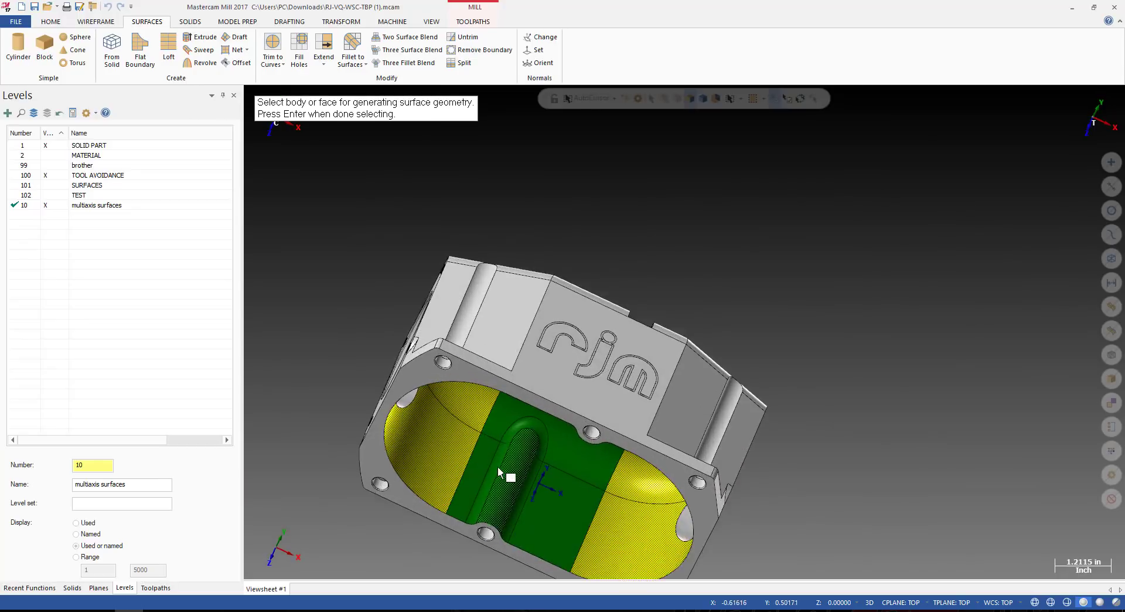
pyautogui.scroll(2, 498, 466)
pyautogui.click(507, 417)
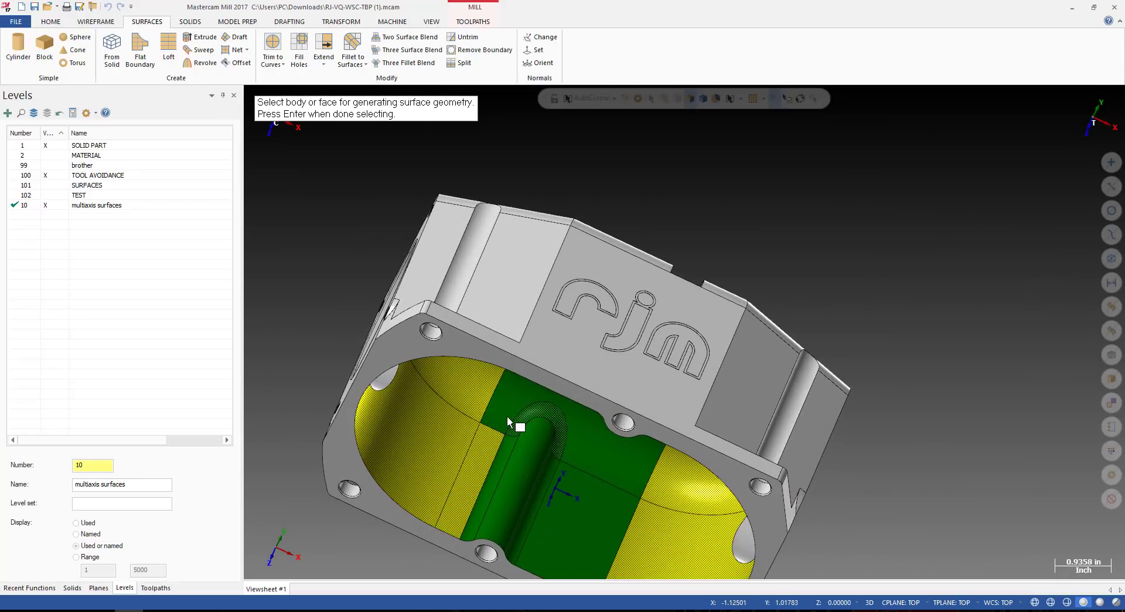
pyautogui.click(508, 452)
pyautogui.click(552, 473)
pyautogui.moveTo(552, 474); pyautogui.dragTo(611, 403, button='middle')
pyautogui.moveTo(637, 355); pyautogui.dragTo(536, 309, button='middle')
pyautogui.press('Return')
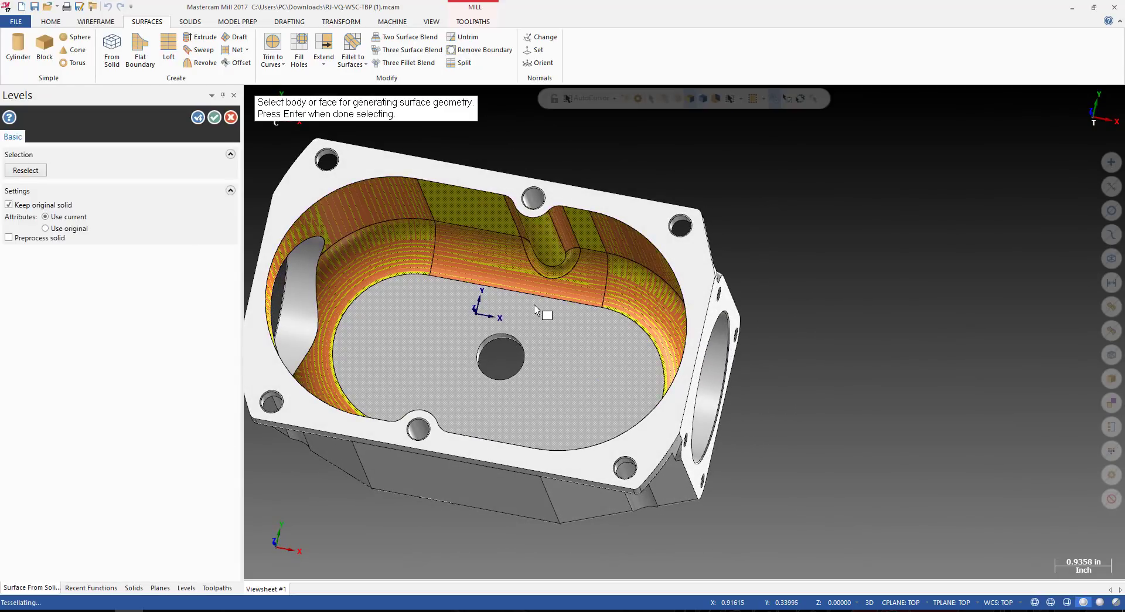
pyautogui.click(214, 117)
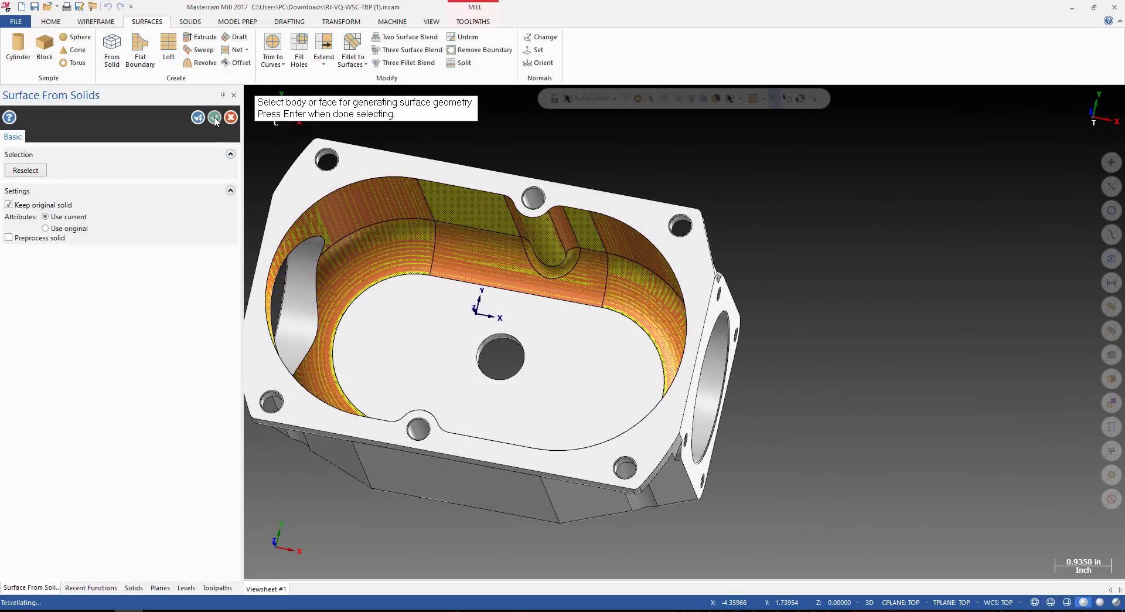
# Hide the SOLID PART level to isolate the pocket surfaces on the multiaxis surfaces level.
pyautogui.scroll(-3, 785, 327)
pyautogui.scroll(4, 536, 267)
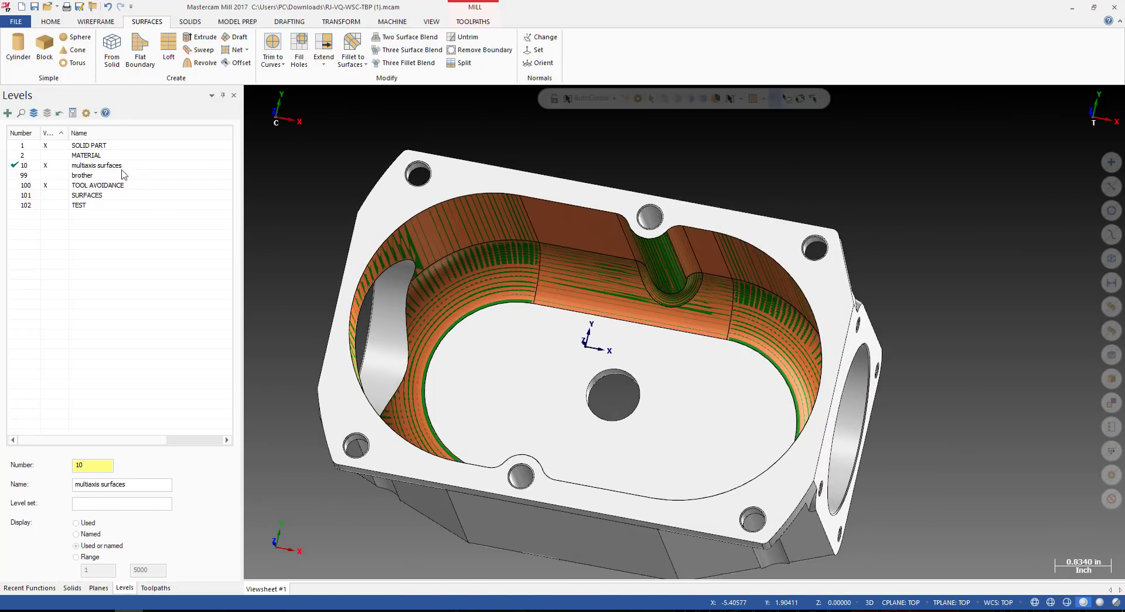
pyautogui.click(47, 145)
pyautogui.moveTo(519, 261); pyautogui.dragTo(555, 217, button='middle')
pyautogui.scroll(2, 606, 229)
pyautogui.scroll(-4, 590, 234)
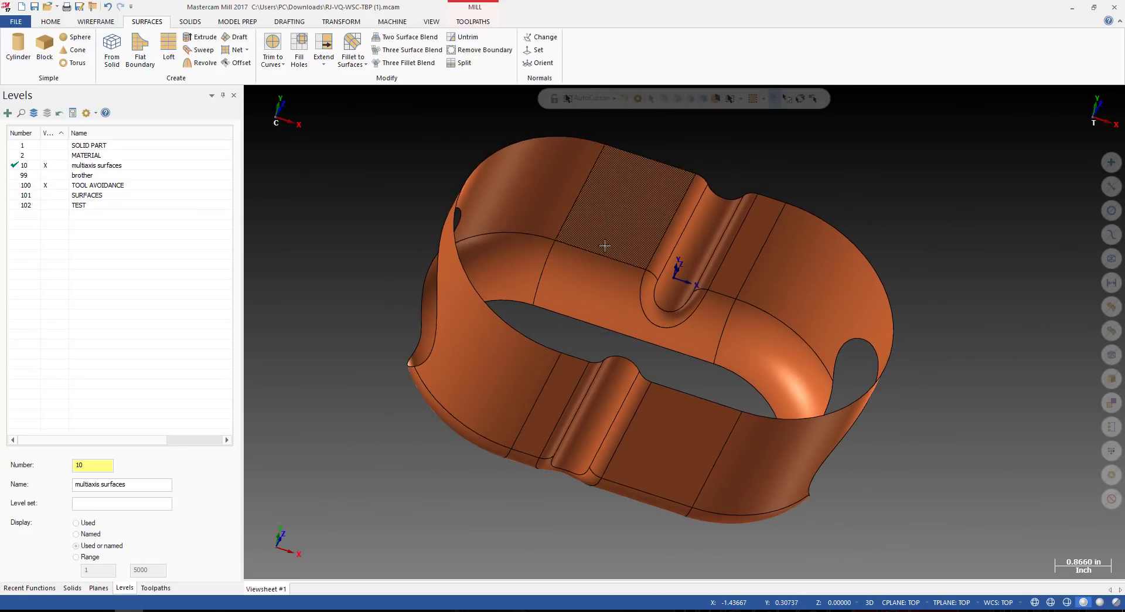
pyautogui.scroll(7, 709, 273)
pyautogui.scroll(-8, 708, 275)
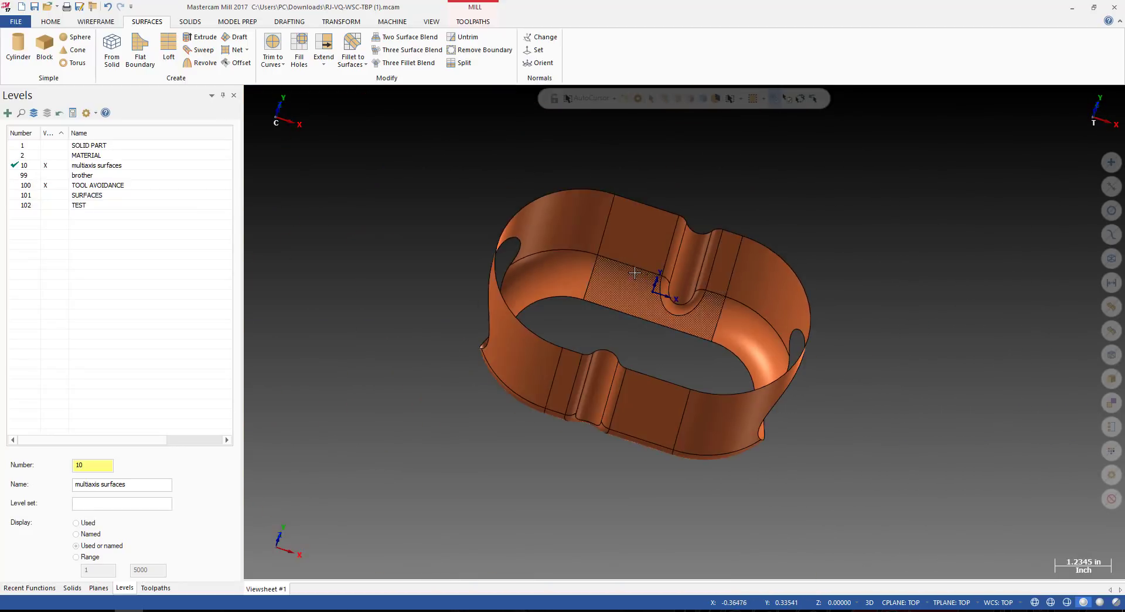
# Remove the opening's boundary from the curved end wall surface with Remove Boundary.
pyautogui.moveTo(674, 276); pyautogui.dragTo(578, 289, button='middle')
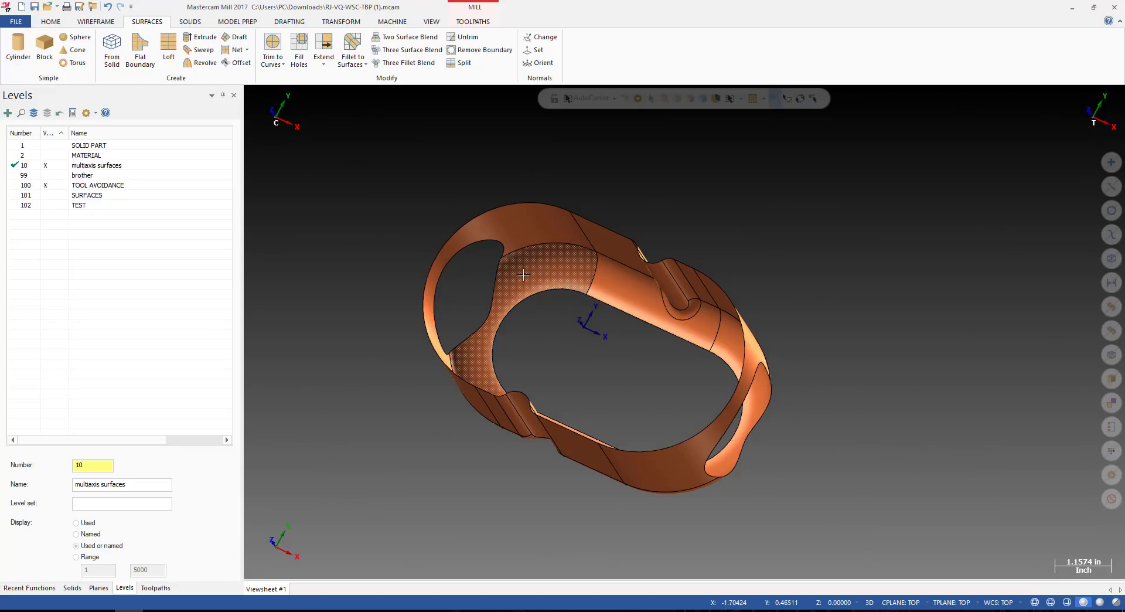
pyautogui.scroll(3, 483, 278)
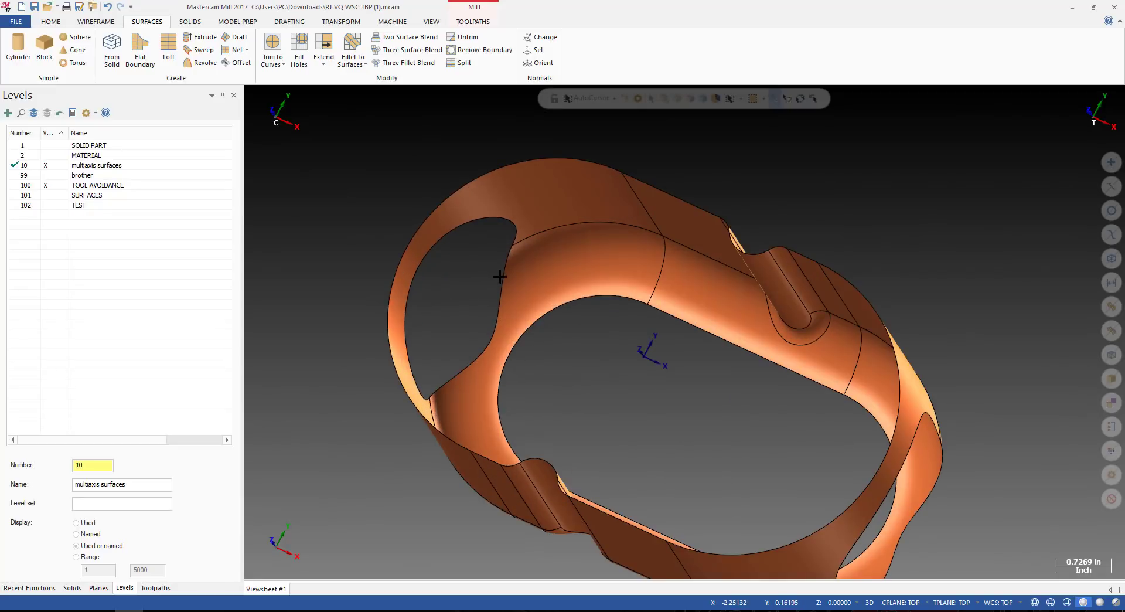
pyautogui.scroll(-1, 500, 276)
pyautogui.moveTo(500, 276)
pyautogui.mouseDown(button='middle')
pyautogui.moveTo(516, 276)
pyautogui.moveTo(482, 267)
pyautogui.mouseUp(button='middle')
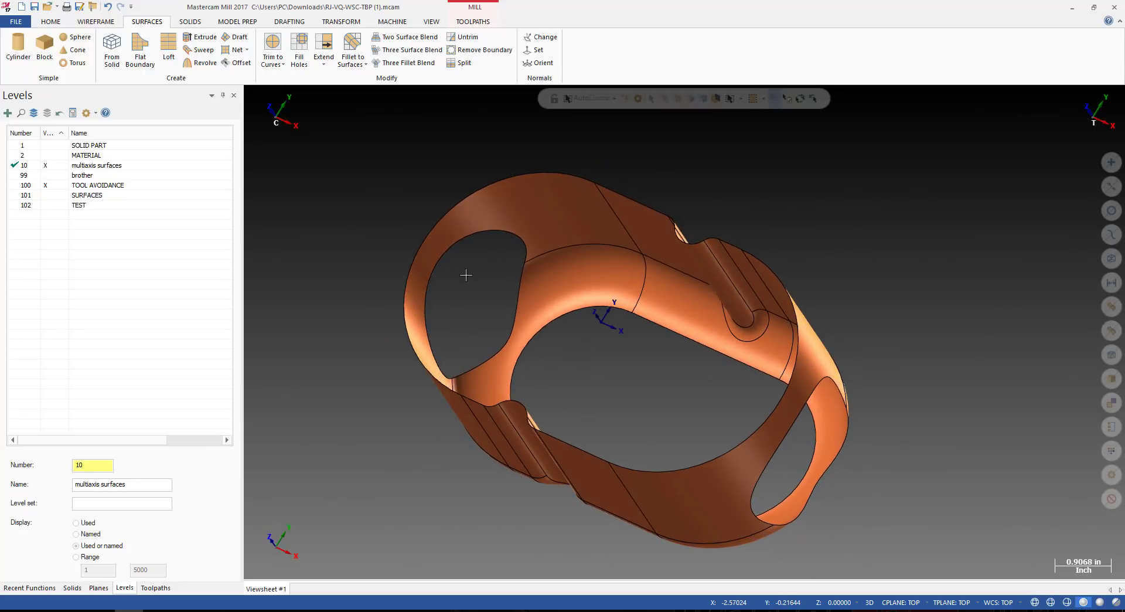
pyautogui.click(460, 53)
pyautogui.click(496, 208)
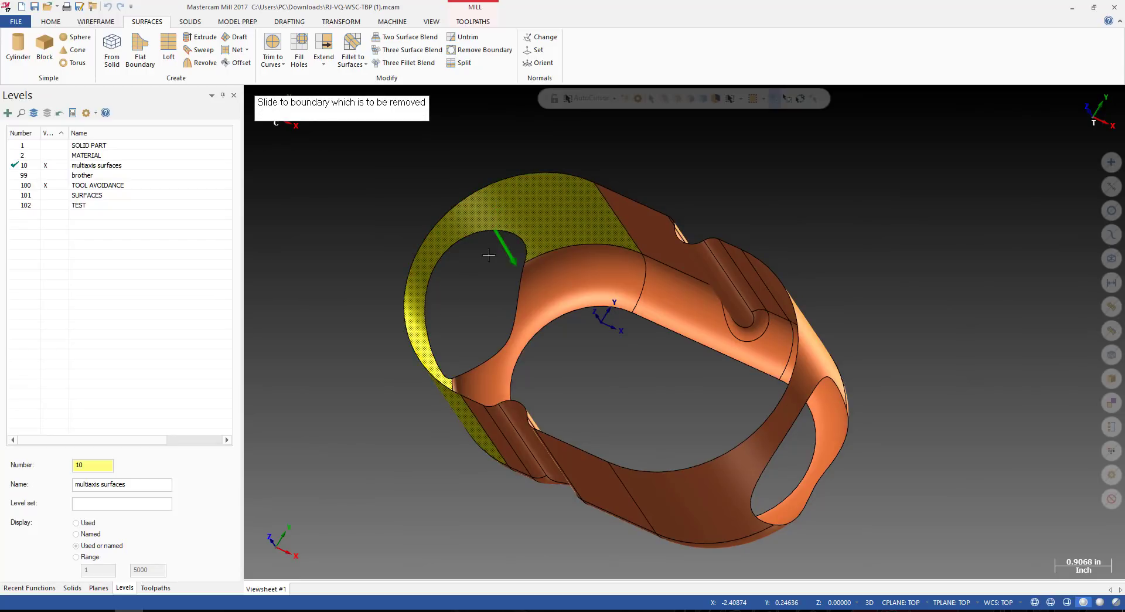
pyautogui.click(468, 279)
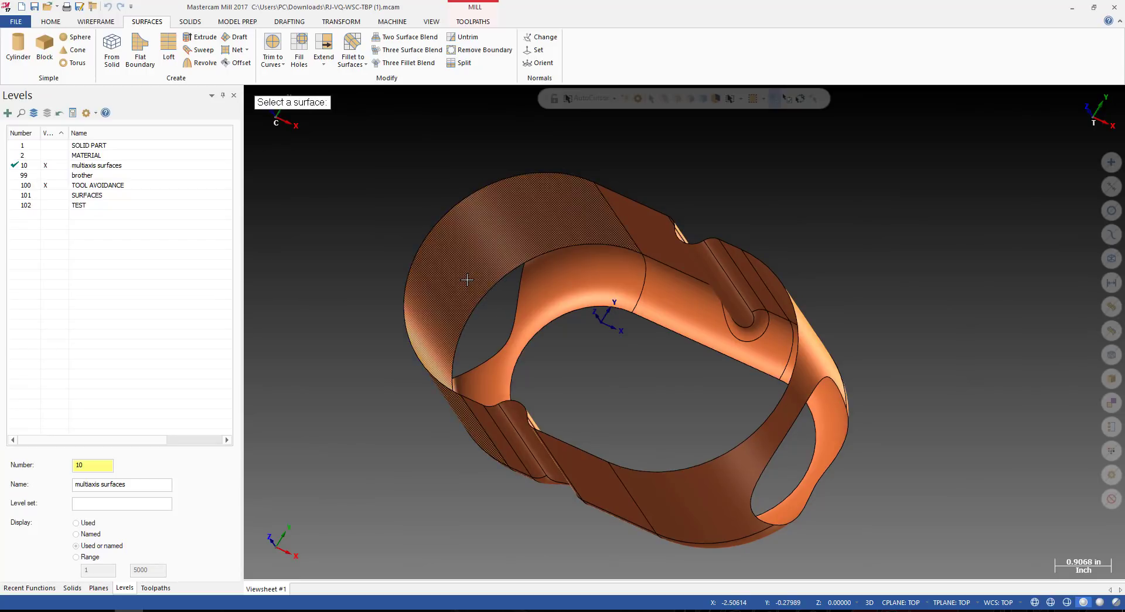
# Remove the opening's boundary from the floor fillet surface below the same end wall.
pyautogui.moveTo(468, 279); pyautogui.dragTo(639, 214, button='middle')
pyautogui.moveTo(687, 205); pyautogui.dragTo(531, 269, button='middle')
pyautogui.scroll(2, 531, 269)
pyautogui.click(529, 269)
pyautogui.click(468, 286)
# Try to remove the small corner boundary where the end fillet surface meets the flat side wall.
pyautogui.scroll(-4, 451, 283)
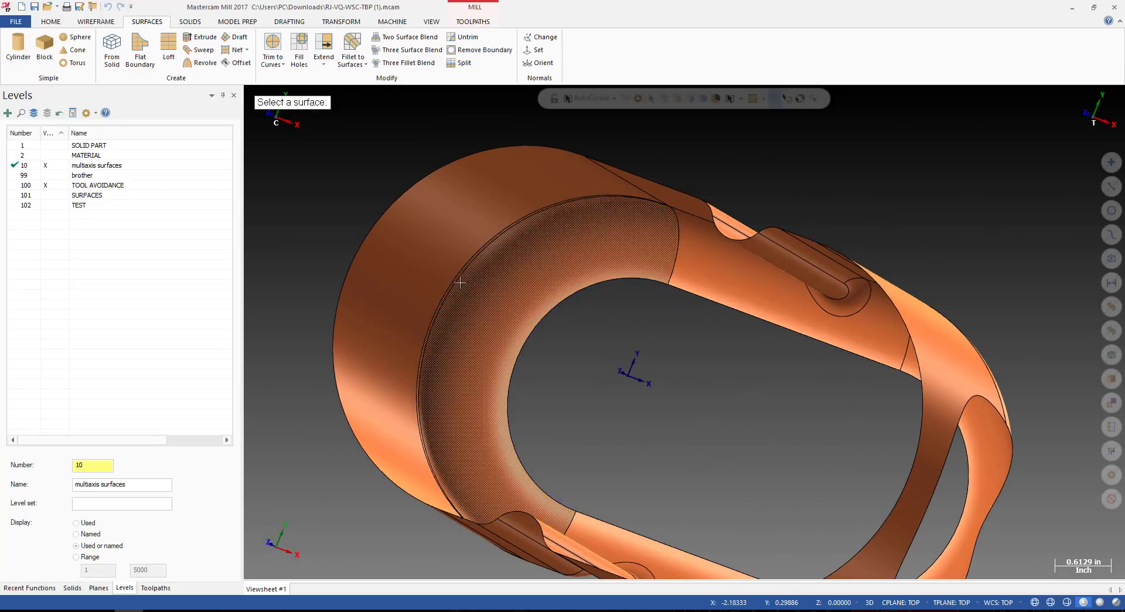
pyautogui.scroll(5, 440, 316)
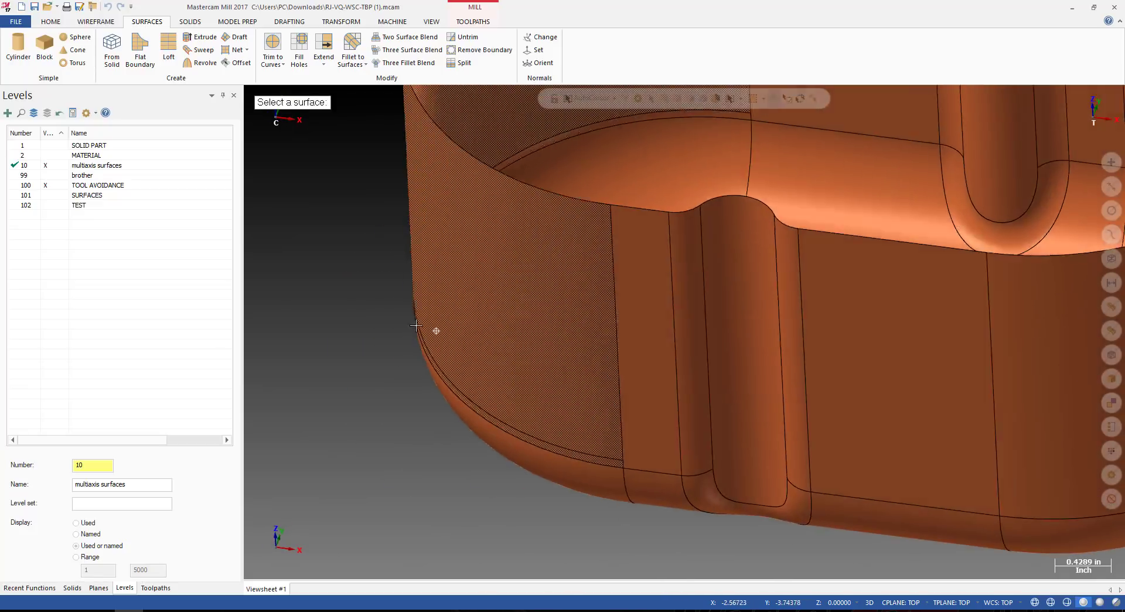
pyautogui.moveTo(434, 328); pyautogui.dragTo(371, 357, button='middle')
pyautogui.scroll(-2, 489, 242)
pyautogui.scroll(-2, 491, 217)
pyautogui.scroll(6, 607, 228)
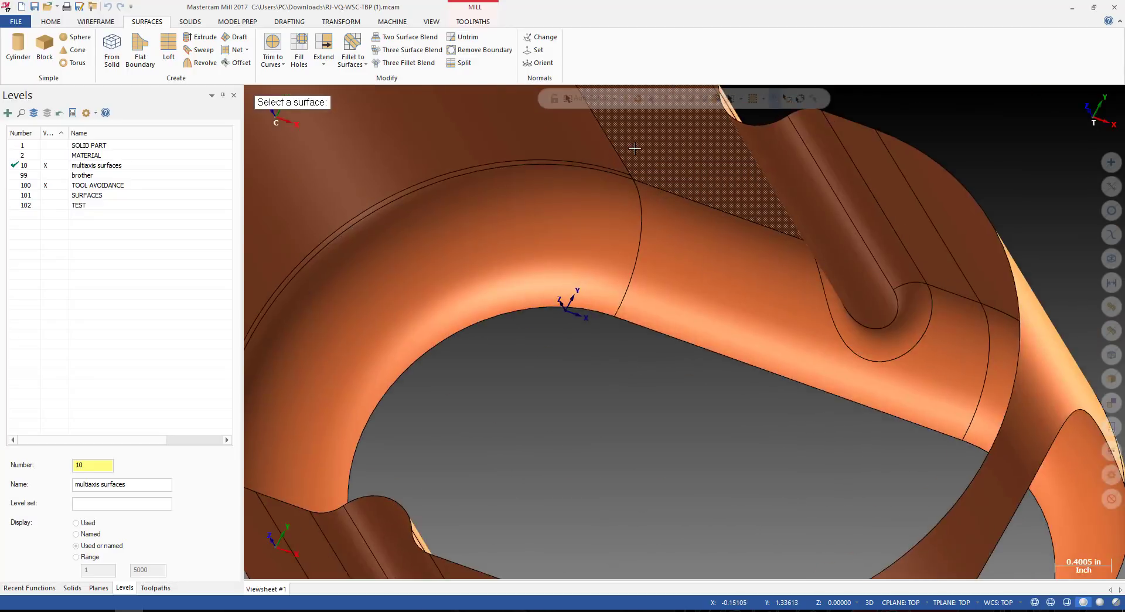
pyautogui.click(595, 254)
pyautogui.scroll(5, 595, 253)
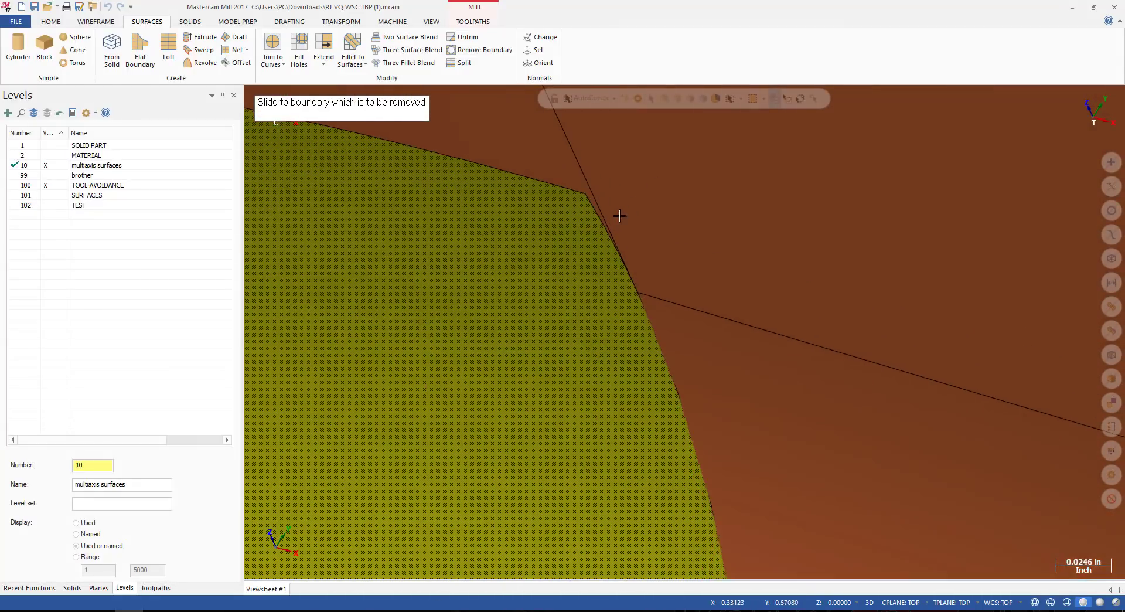
pyautogui.click(600, 221)
# Delete the floor fillet surface at the closed end and turn to the end that still has its opening.
pyautogui.scroll(-7, 601, 221)
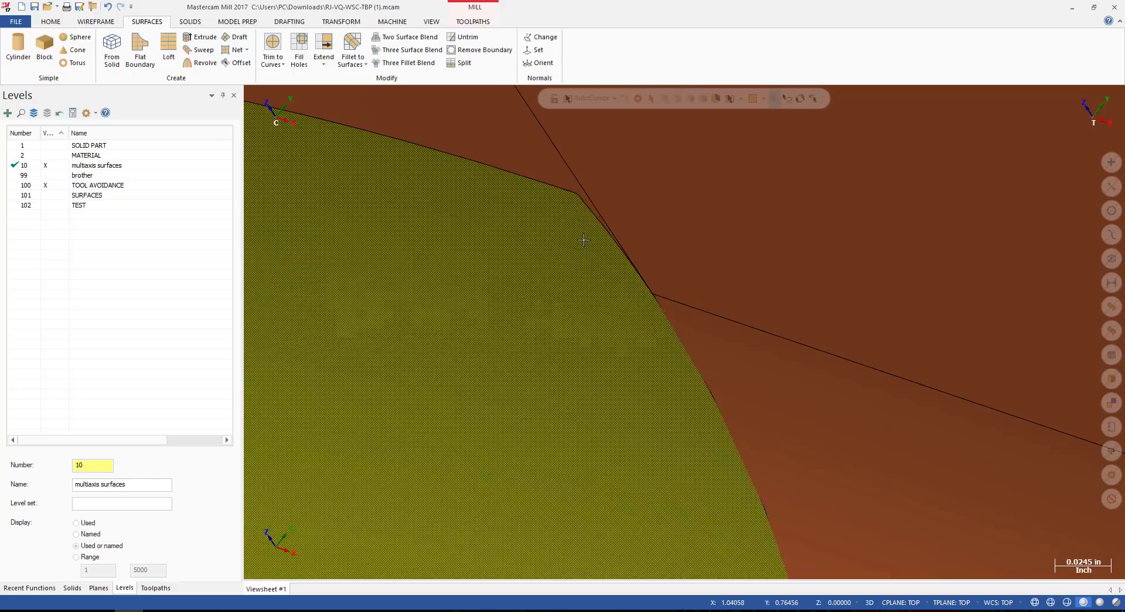
pyautogui.scroll(-6, 599, 246)
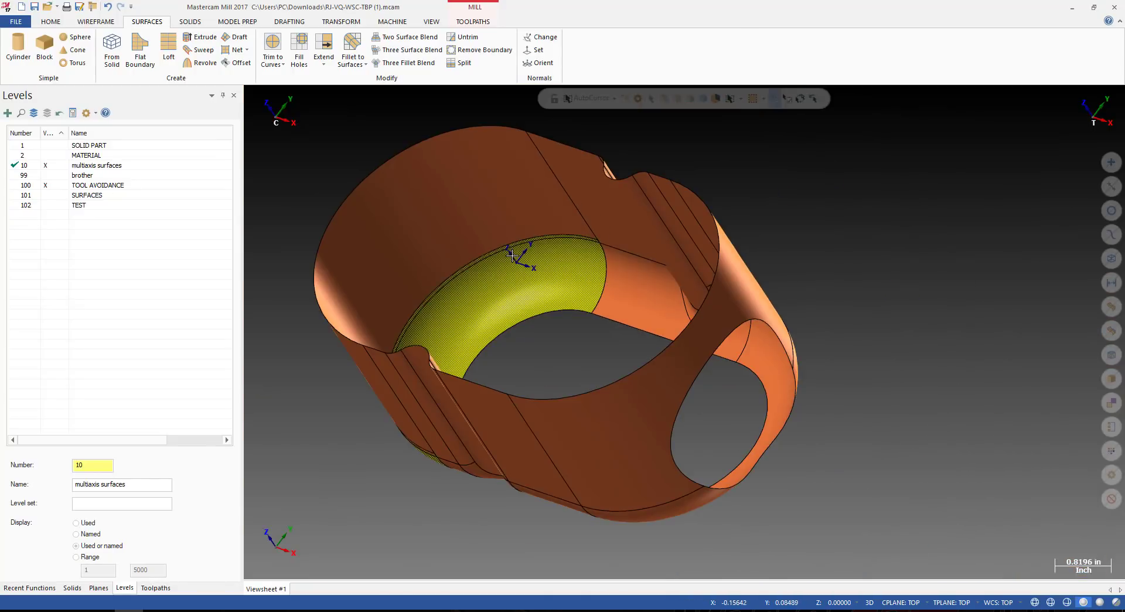
pyautogui.moveTo(512, 255); pyautogui.dragTo(546, 267, button='middle')
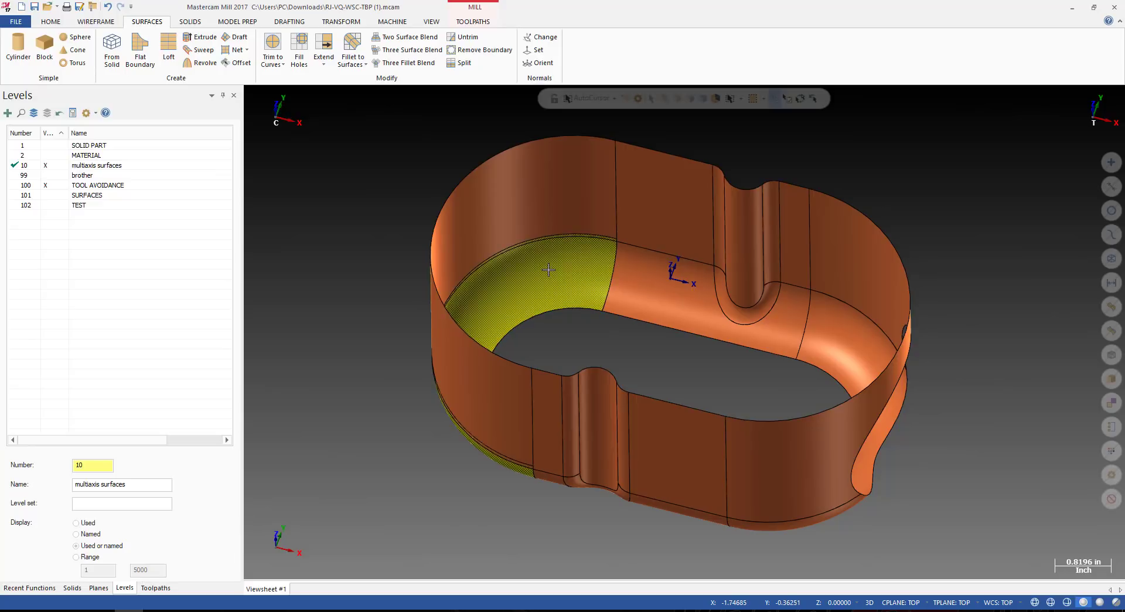
pyautogui.moveTo(549, 270); pyautogui.dragTo(717, 194, button='middle')
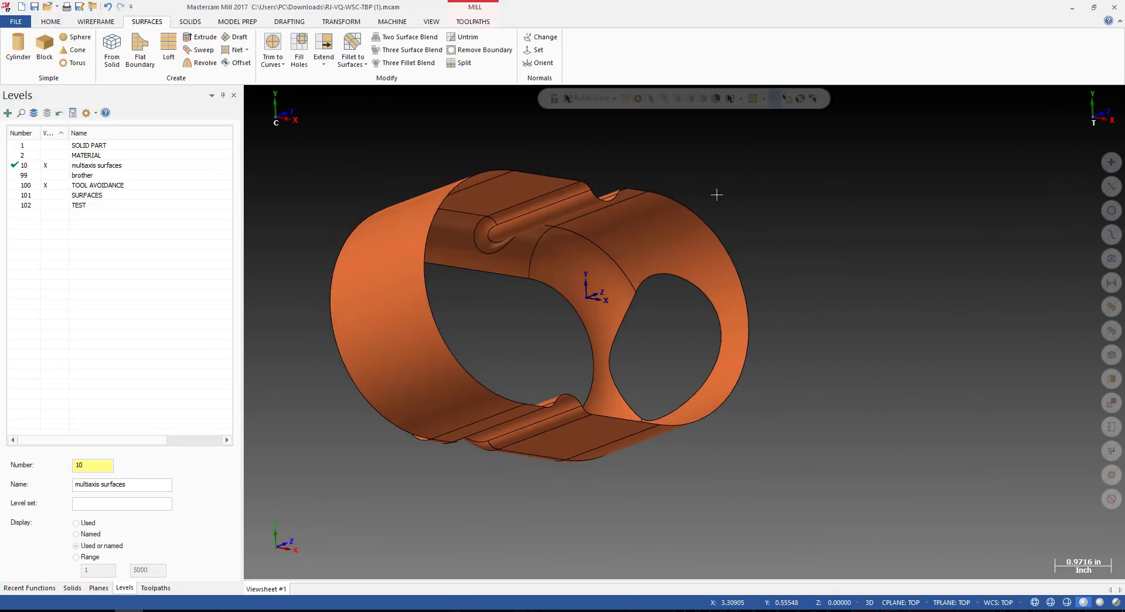
# Untrim the curved wall surface at the opposite end to close its opening, without keeping the original surface.
pyautogui.click(463, 36)
pyautogui.click(697, 252)
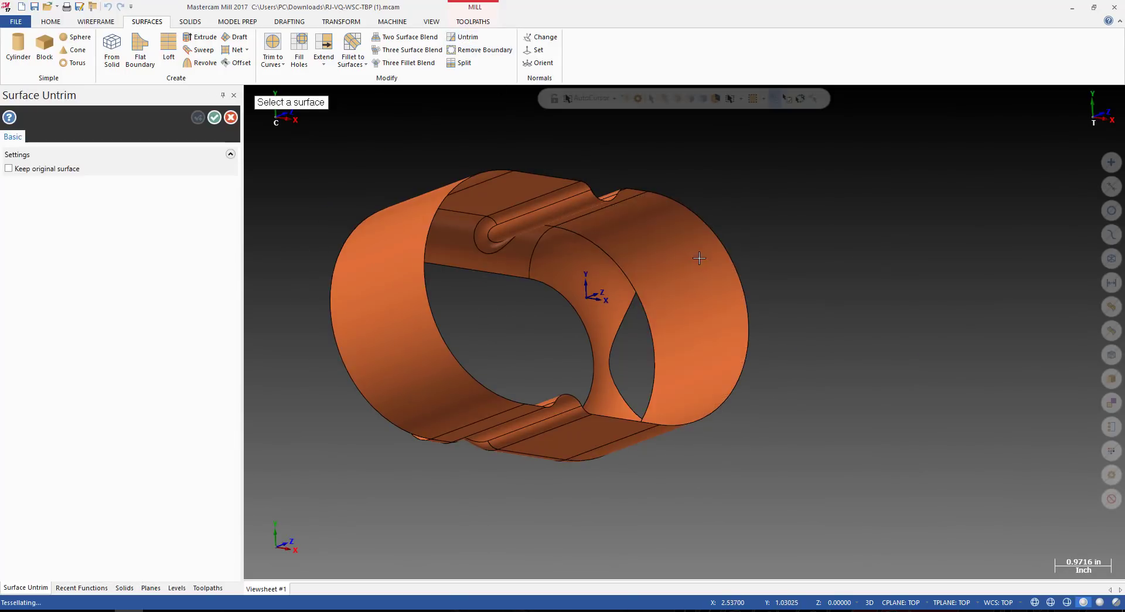
pyautogui.press('Return')
# Untrim the floor fillet surface below this second end wall and delete it.
pyautogui.scroll(2, 602, 233)
pyautogui.scroll(2, 603, 234)
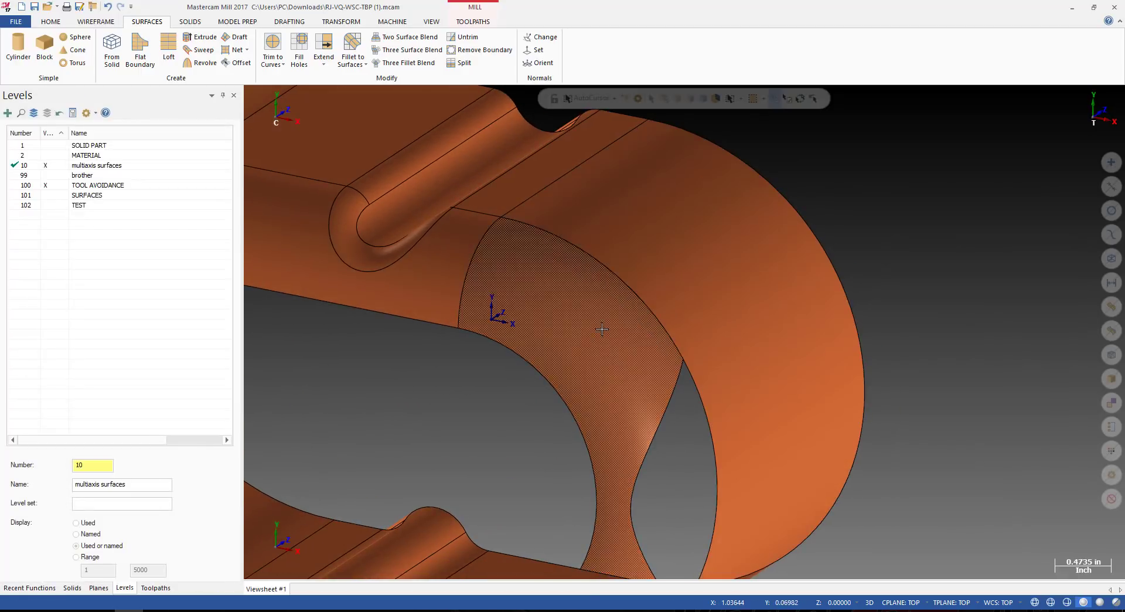
pyautogui.click(464, 43)
pyautogui.click(666, 389)
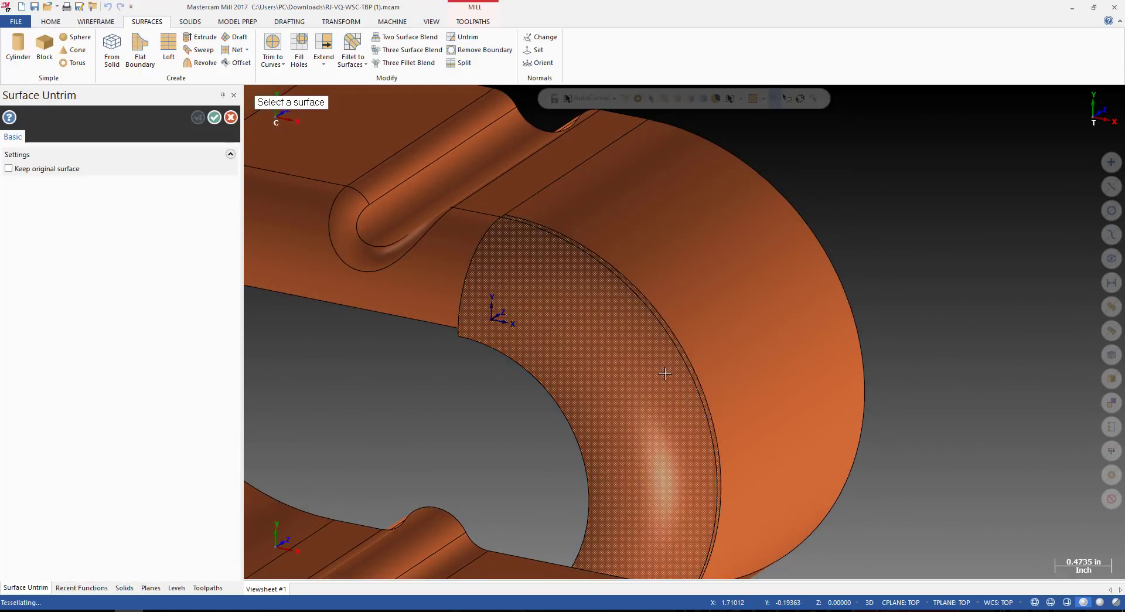
pyautogui.press('Return')
pyautogui.click(577, 302)
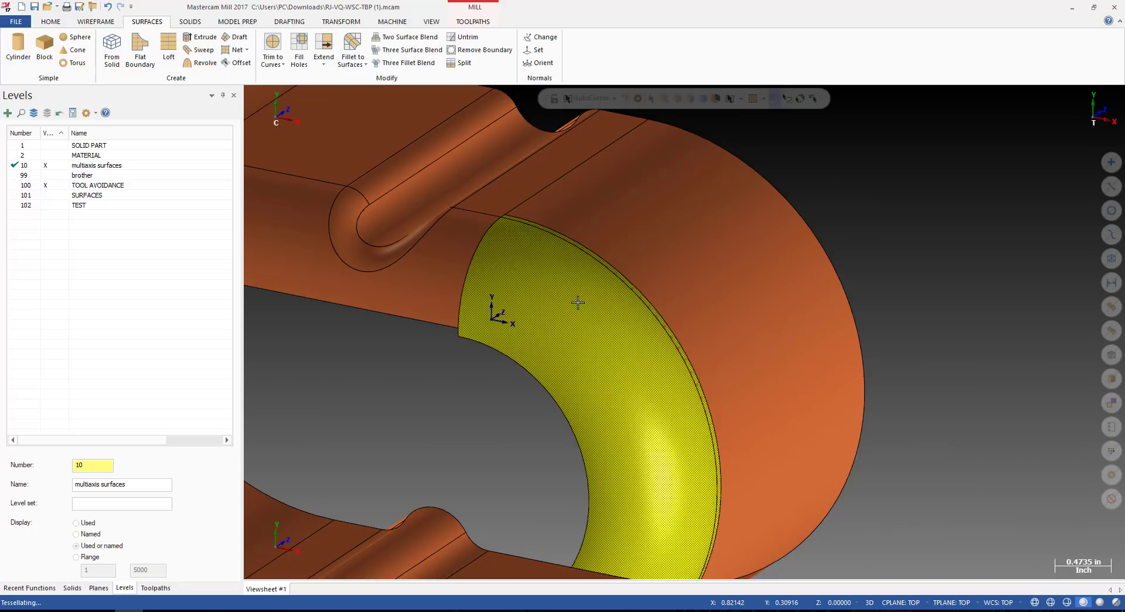
pyautogui.press('Delete')
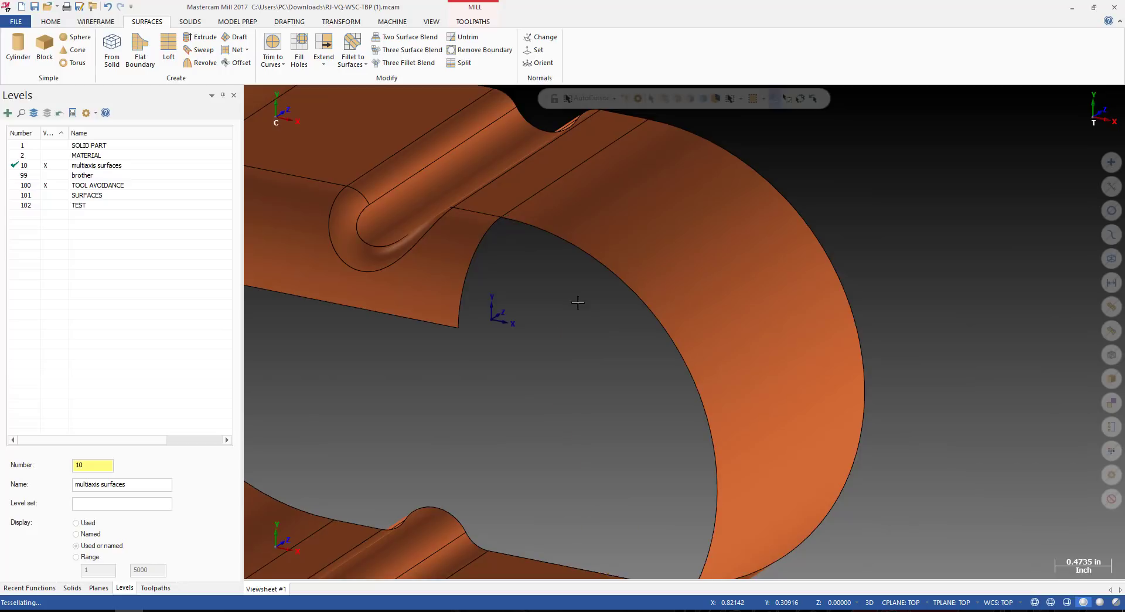
# Show the SOLID PART level again to compare the housing's end openings with the closed wall surfaces.
pyautogui.scroll(-2, 578, 303)
pyautogui.click(54, 146)
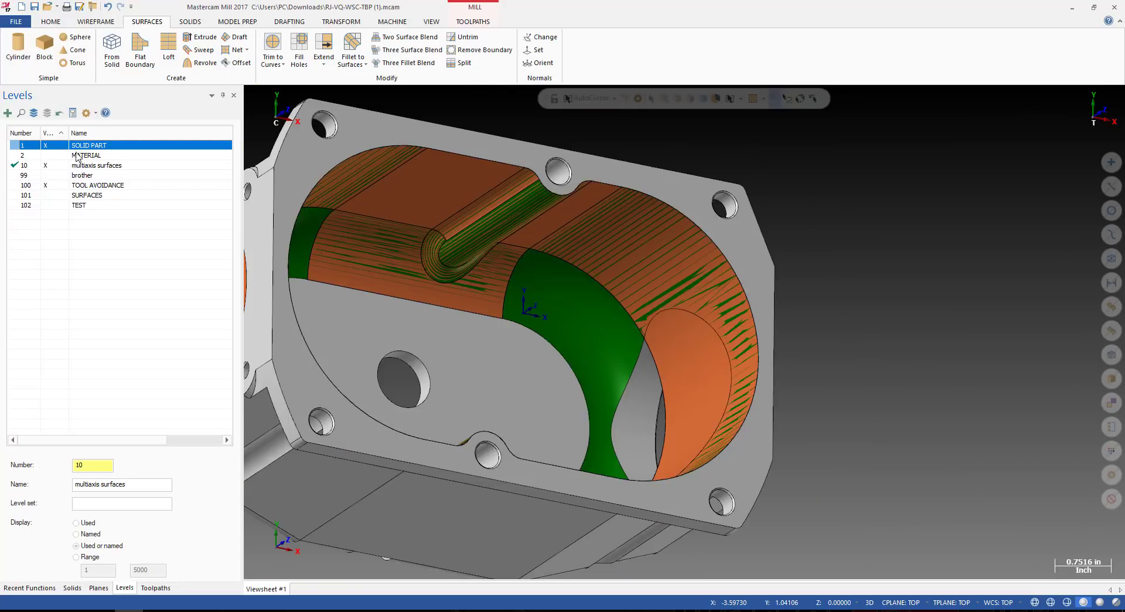
pyautogui.scroll(-2, 791, 231)
pyautogui.moveTo(724, 232); pyautogui.dragTo(556, 232, button='middle')
pyautogui.scroll(2, 555, 232)
pyautogui.scroll(1, 556, 232)
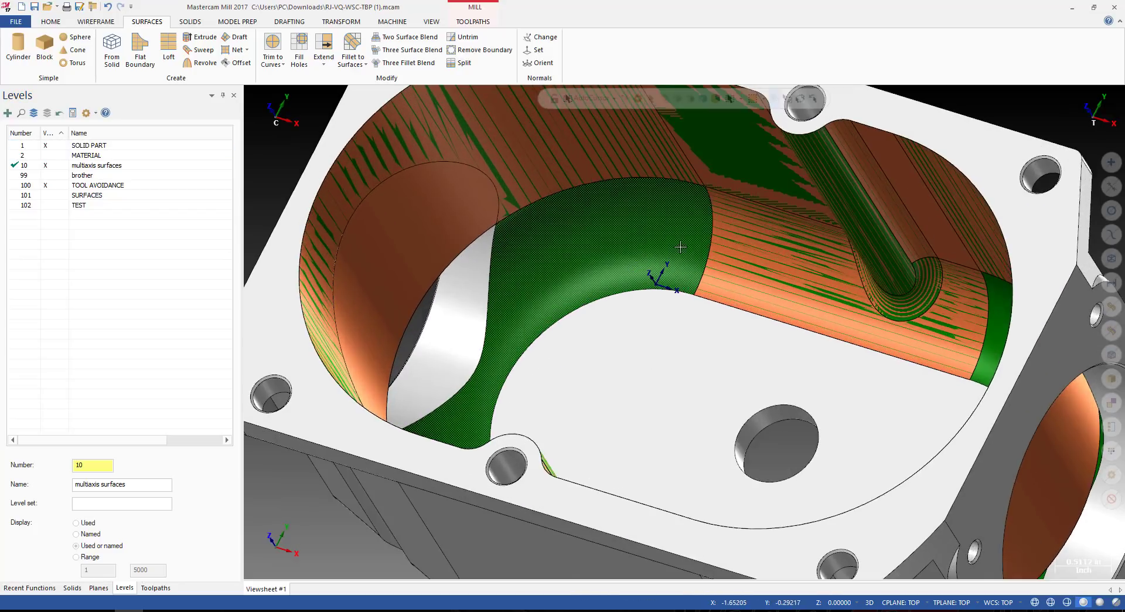
# Create a curve on the edge where the straight floor fillet meets the open end of the pocket.
pyautogui.scroll(-2, 585, 269)
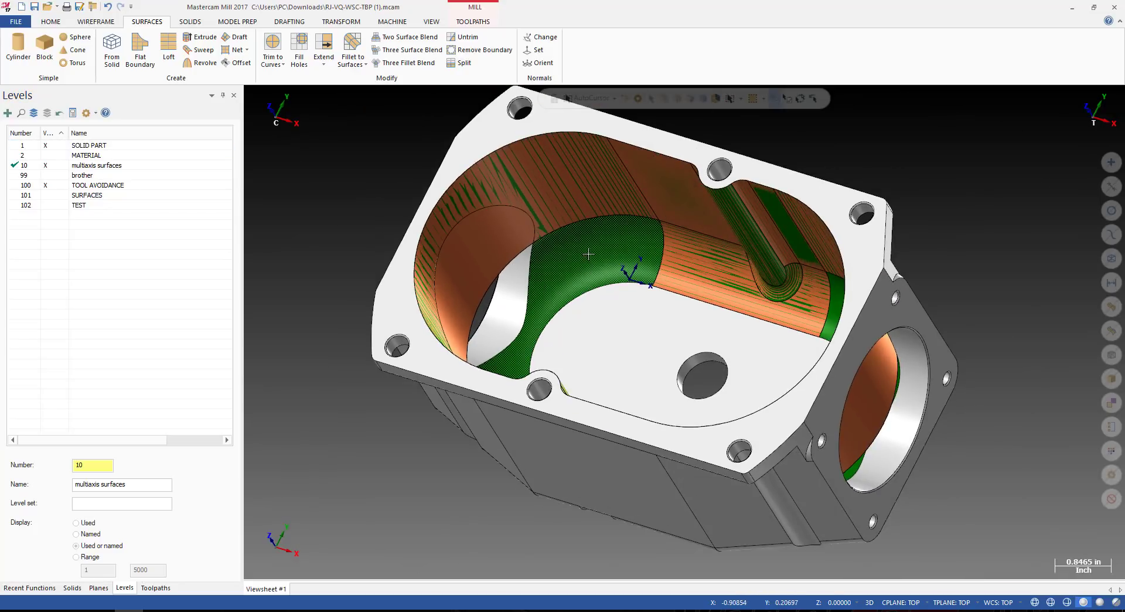
pyautogui.moveTo(606, 235)
pyautogui.mouseDown(button='middle')
pyautogui.moveTo(628, 246)
pyautogui.moveTo(598, 237)
pyautogui.moveTo(610, 254)
pyautogui.mouseUp(button='middle')
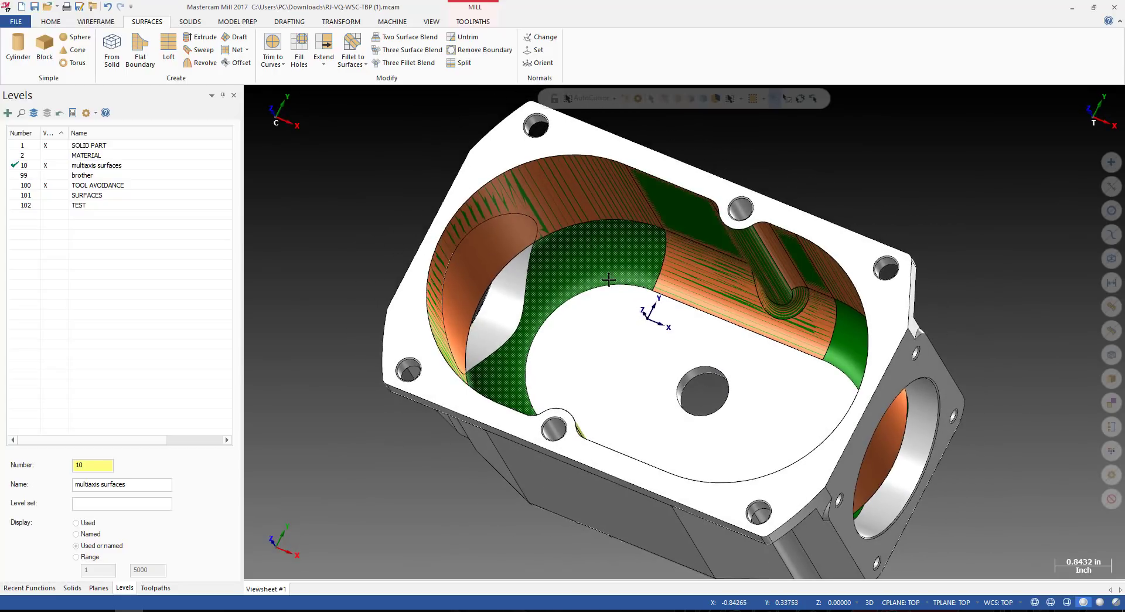
pyautogui.scroll(-3, 641, 265)
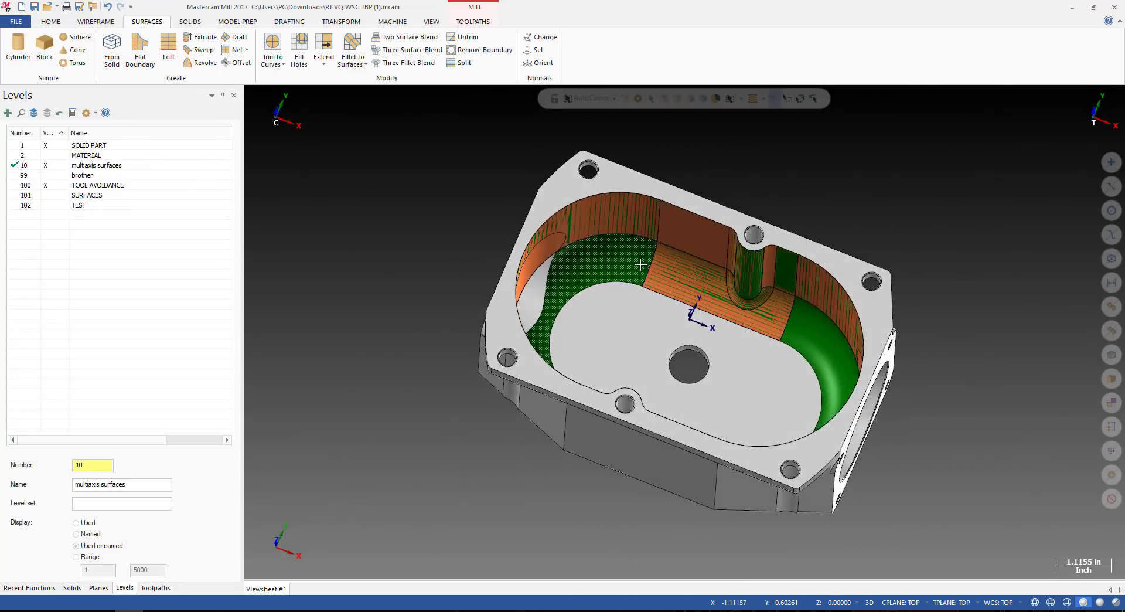
pyautogui.scroll(3, 640, 265)
pyautogui.click(85, 23)
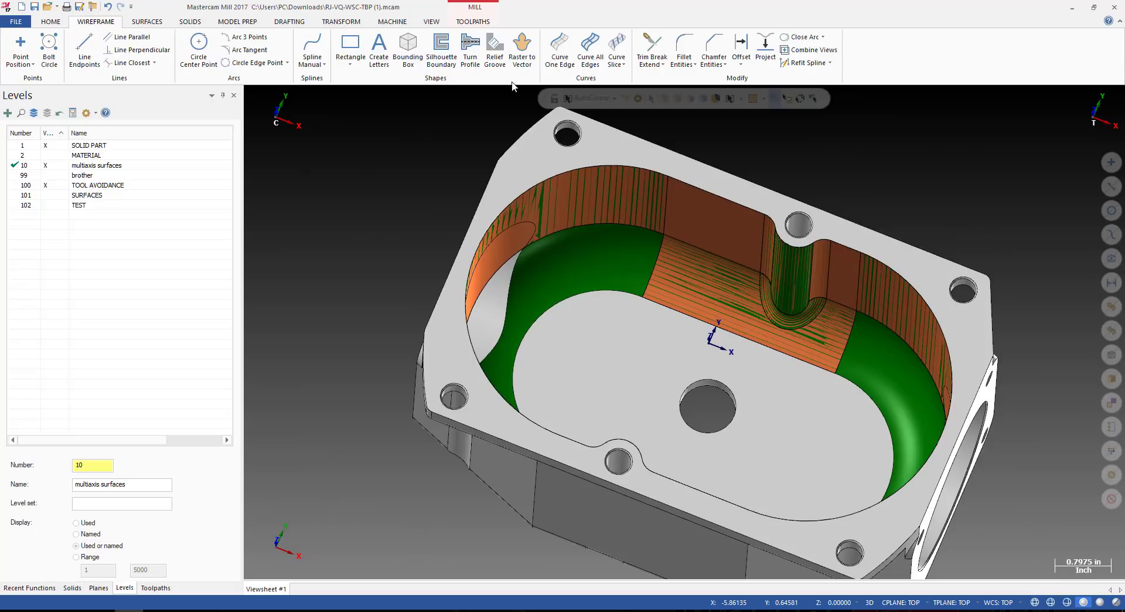
pyautogui.click(559, 51)
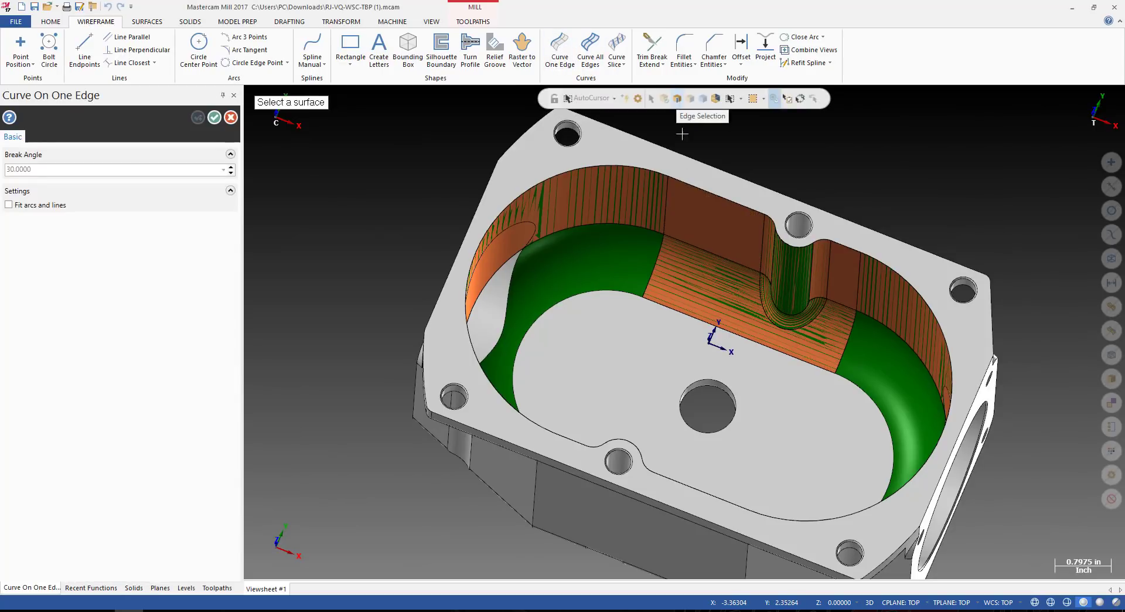
pyautogui.scroll(1, 654, 258)
pyautogui.click(654, 258)
# Create a second edge curve along the top edge of the curved end wall and finish the edge curves.
pyautogui.scroll(-2, 625, 256)
pyautogui.moveTo(621, 259)
pyautogui.mouseDown(button='middle')
pyautogui.moveTo(564, 279)
pyautogui.moveTo(572, 230)
pyautogui.mouseUp(button='middle')
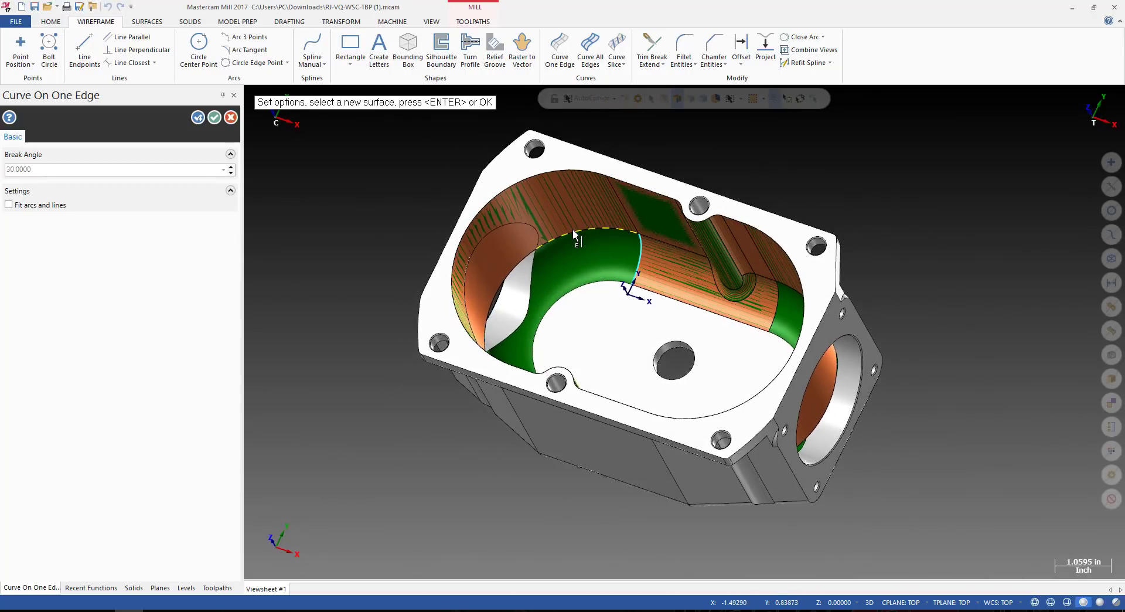
pyautogui.click(550, 171)
pyautogui.moveTo(575, 216); pyautogui.dragTo(606, 217, button='middle')
pyautogui.scroll(3, 606, 217)
pyautogui.press('Return')
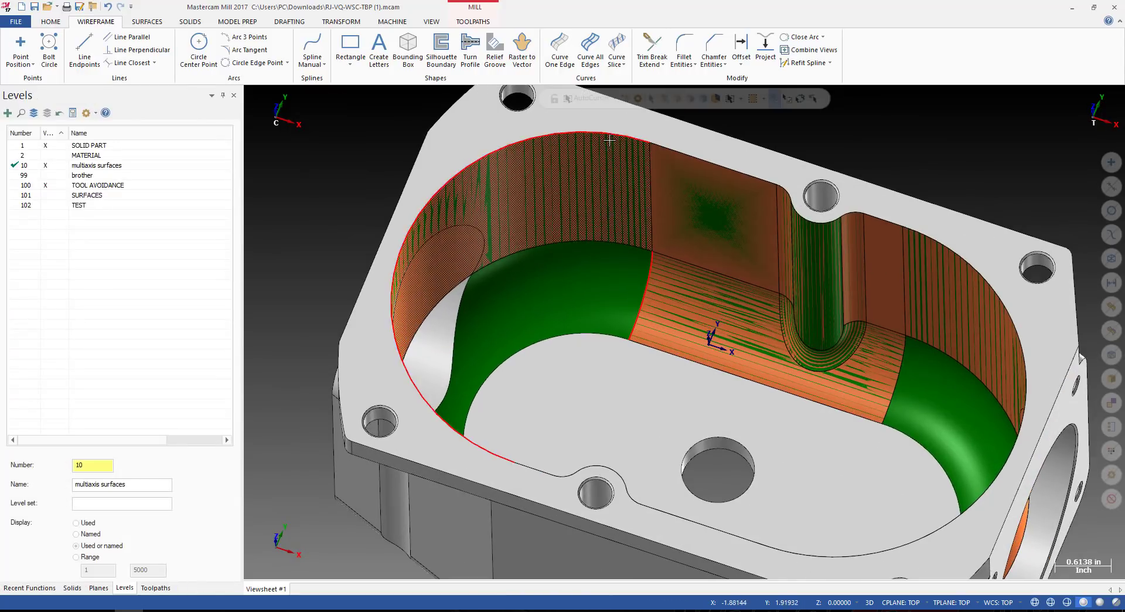
# Move the wall's top edge curve with Dynamic transform so its end meets the upper end of the fillet edge curve.
pyautogui.hotkey('alt', 't')
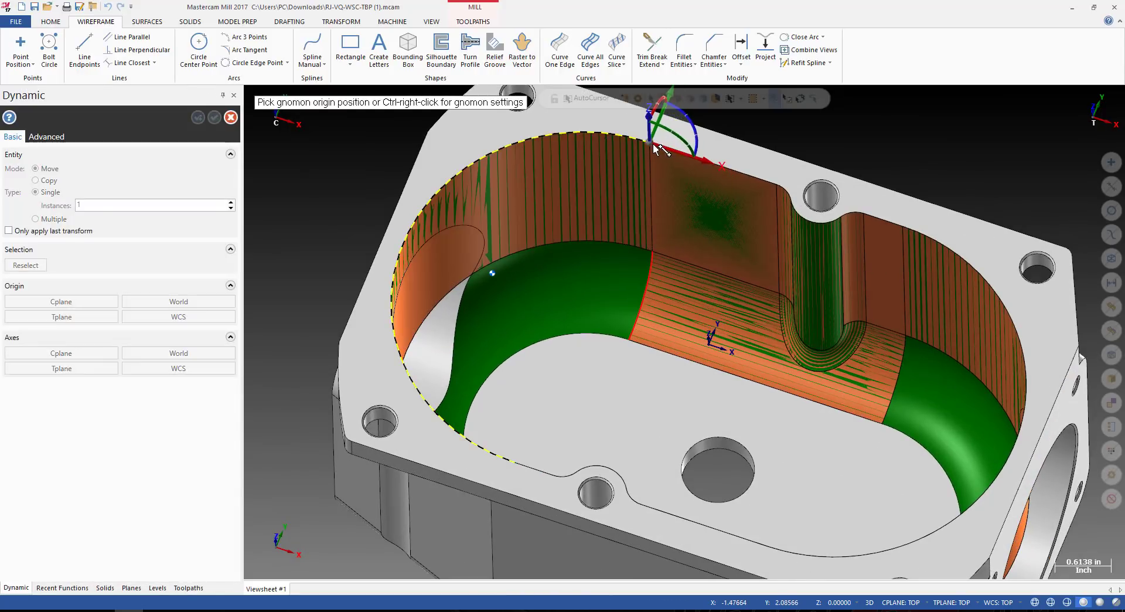
pyautogui.click(652, 142)
pyautogui.click(649, 141)
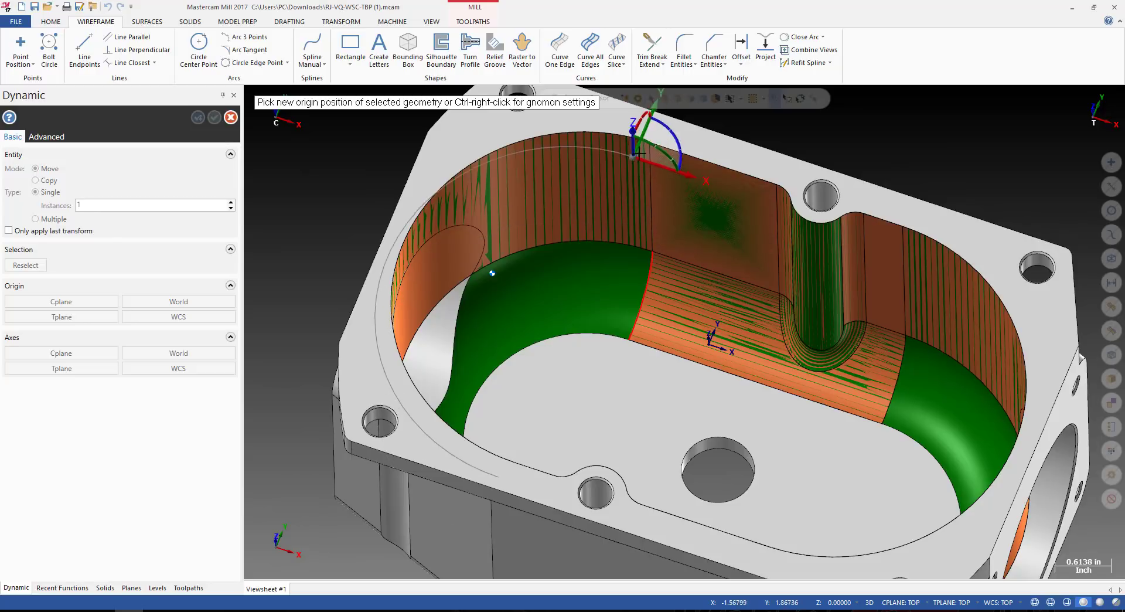
pyautogui.click(652, 251)
pyautogui.press('Return')
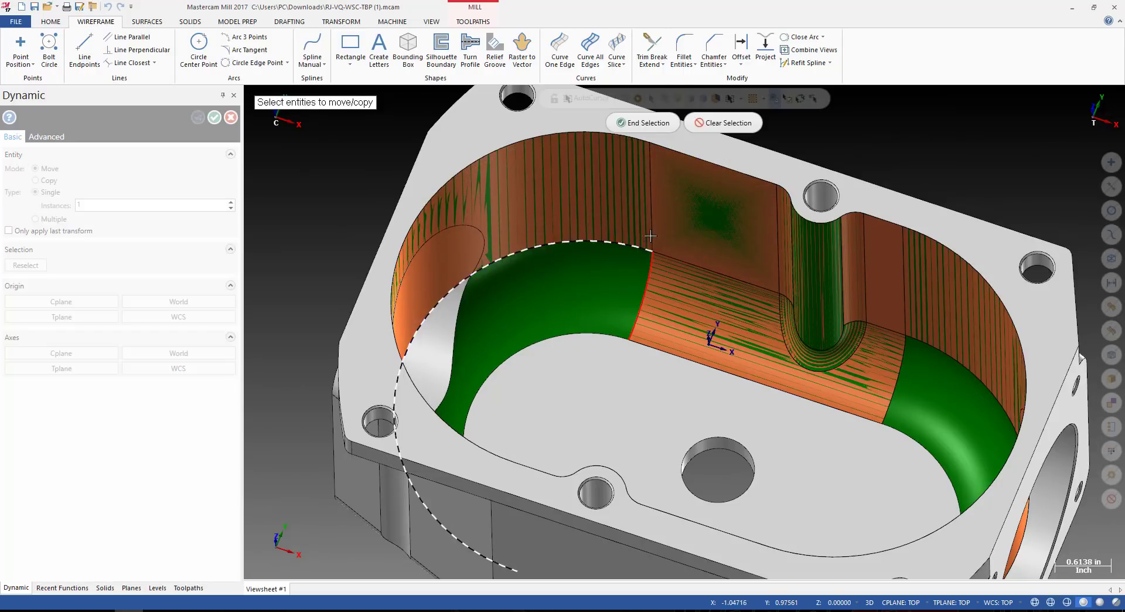
pyautogui.press('Escape')
pyautogui.scroll(-2, 677, 206)
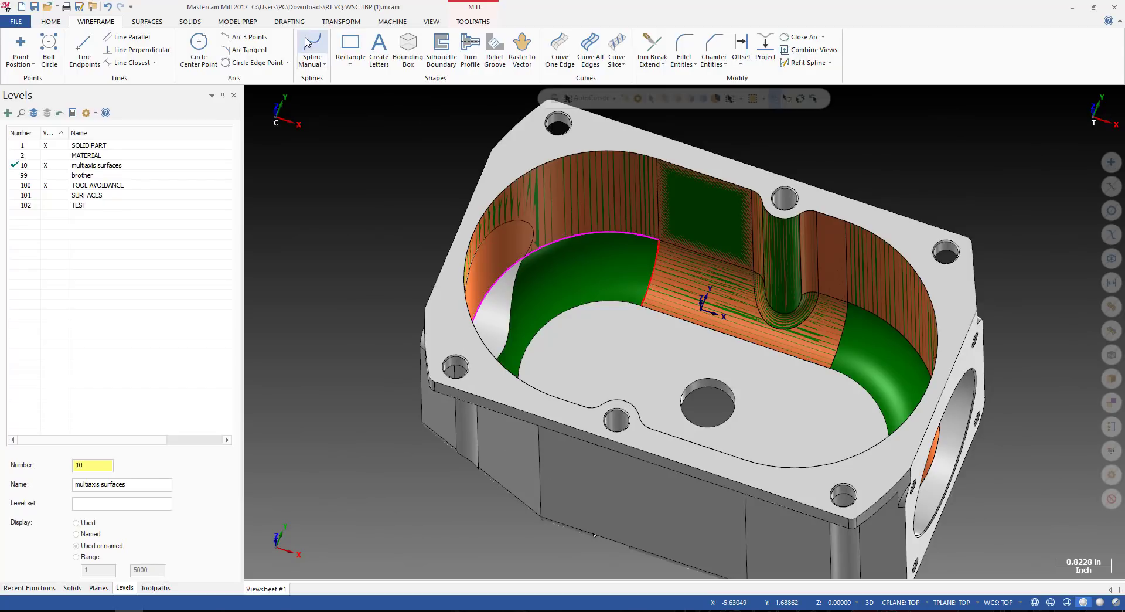
# Build a swept surface in Rotate mode with the fillet edge curve as across contour and the moved arc as along contour.
pyautogui.click(136, 26)
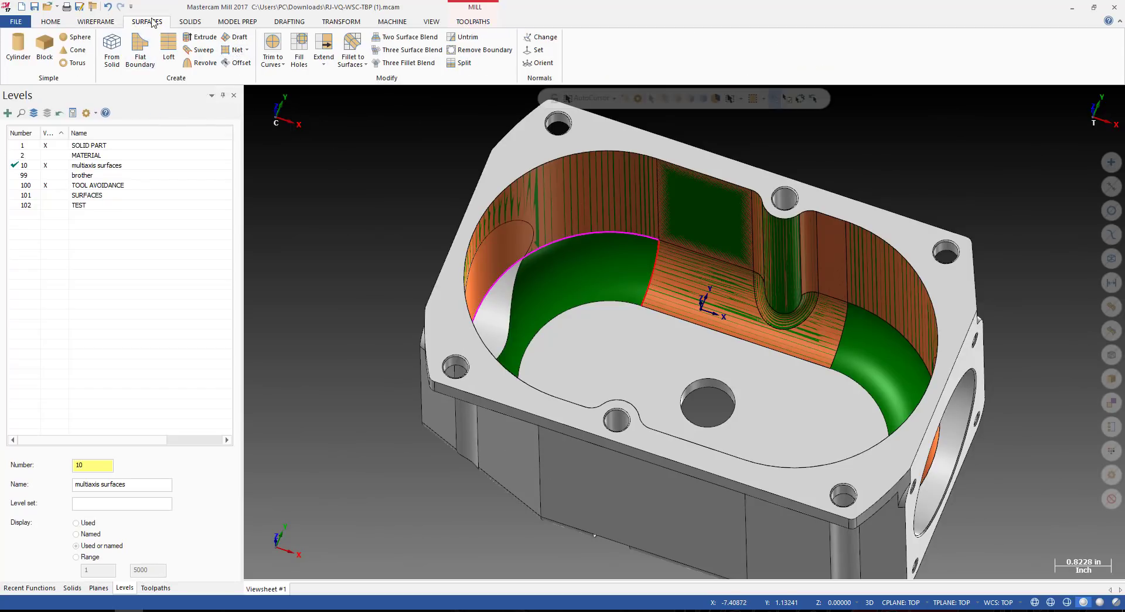
pyautogui.click(200, 50)
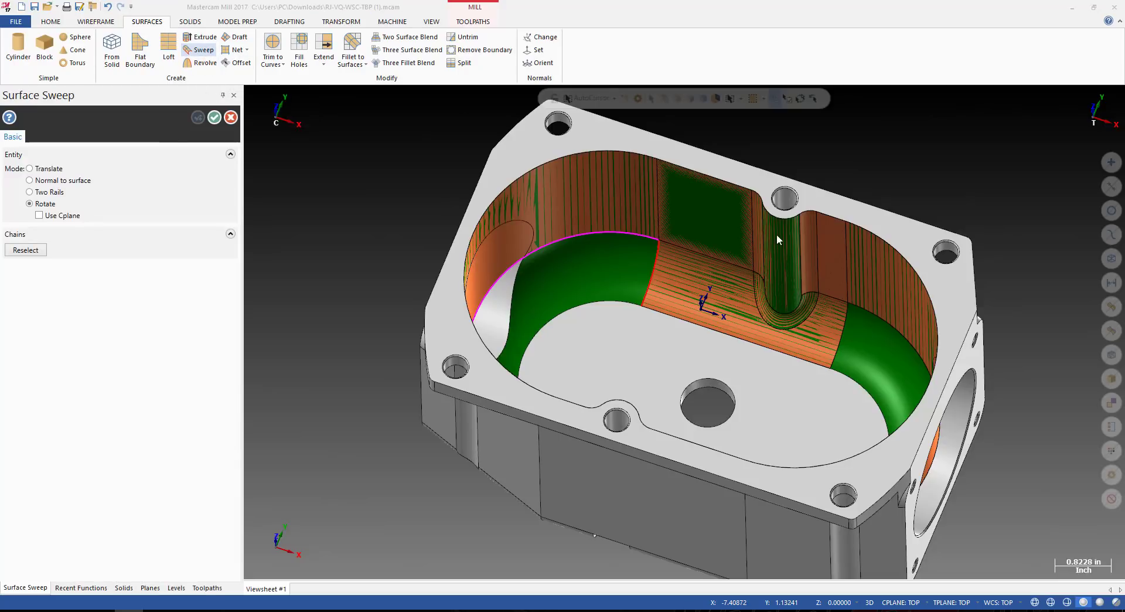
pyautogui.scroll(2, 776, 234)
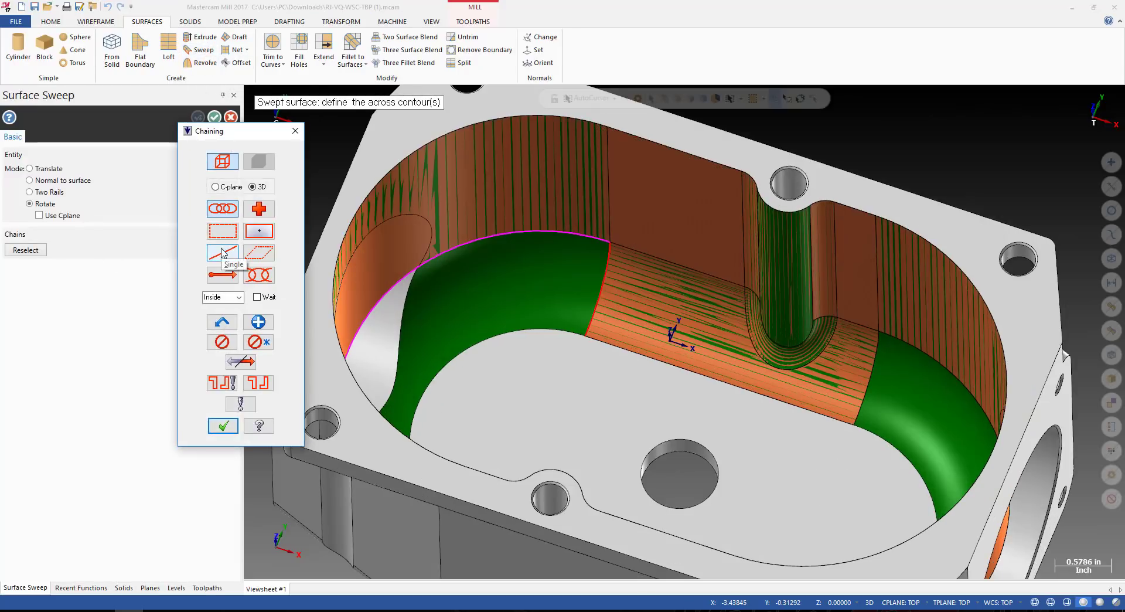
pyautogui.scroll(-2, 666, 267)
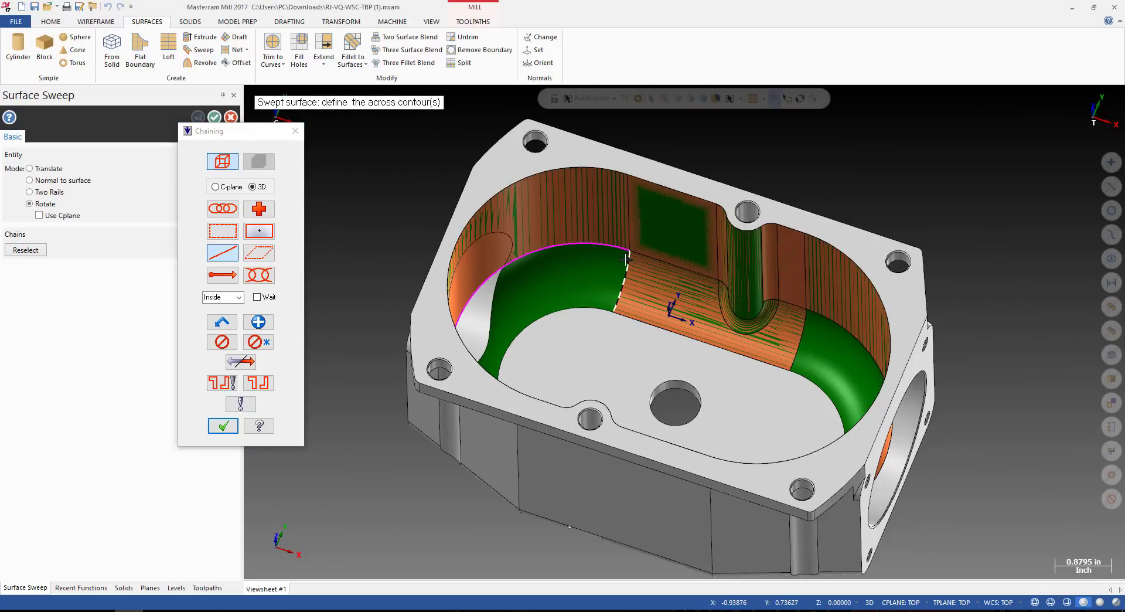
pyautogui.click(622, 280)
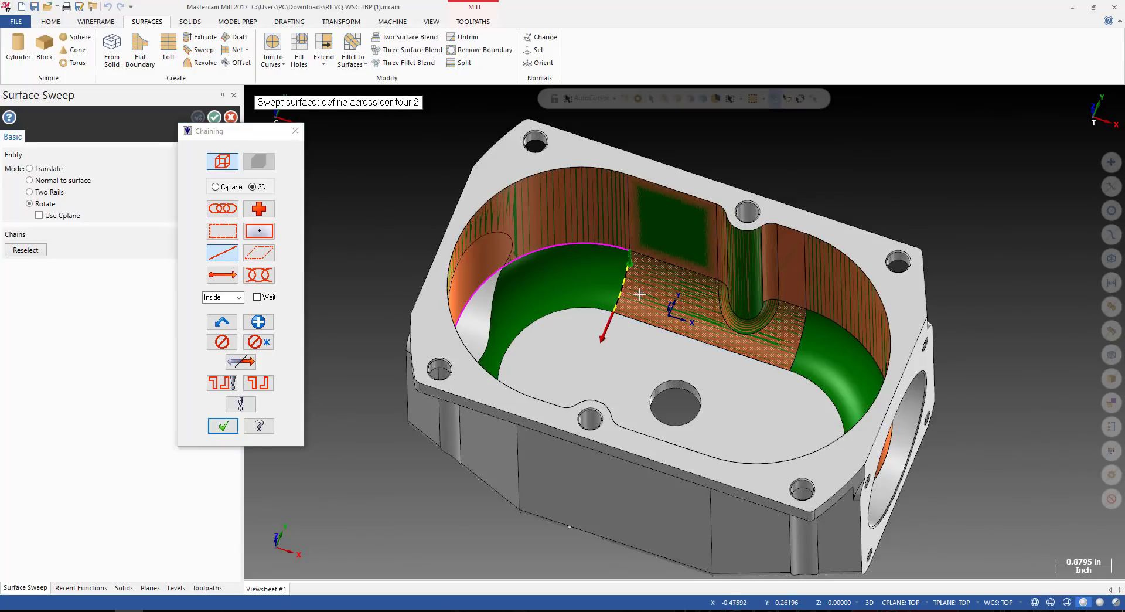
pyautogui.click(224, 426)
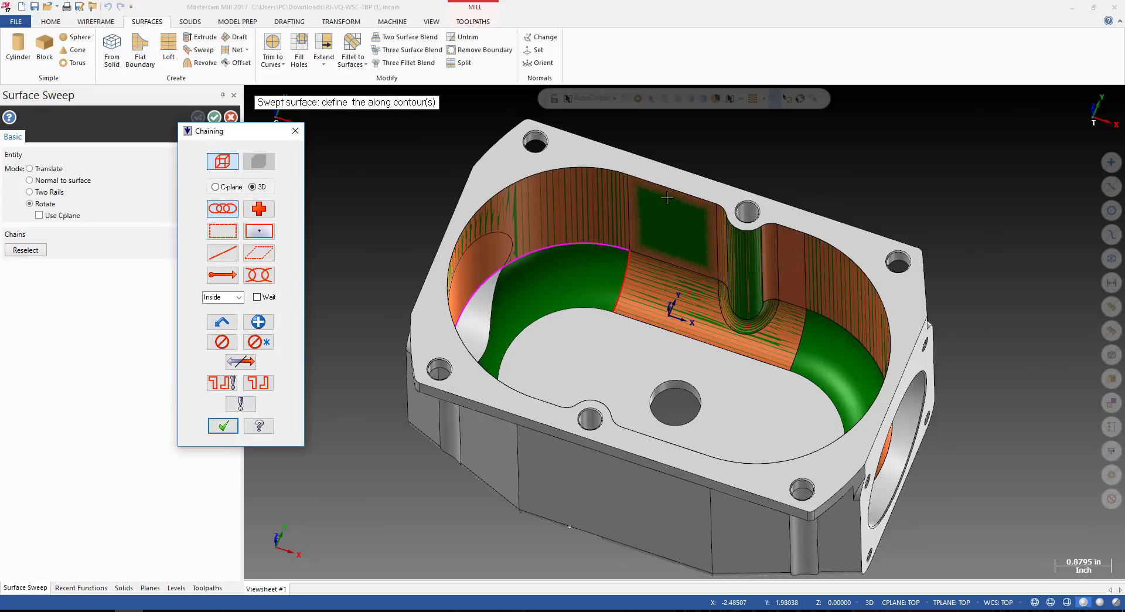
pyautogui.click(611, 242)
pyautogui.click(618, 242)
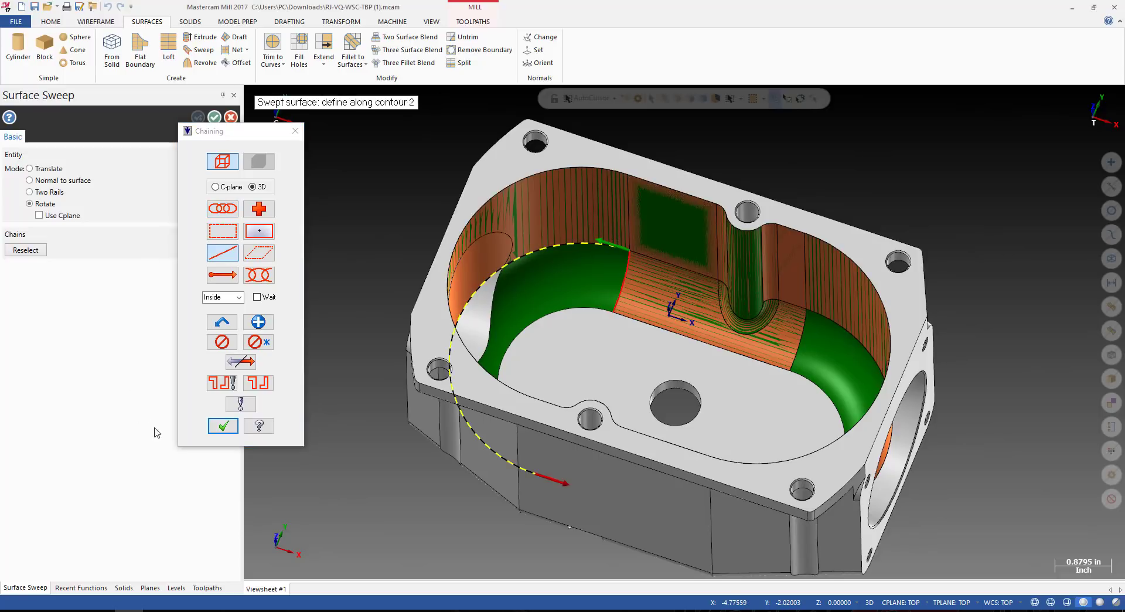
pyautogui.click(223, 426)
pyautogui.moveTo(527, 293); pyautogui.dragTo(607, 246, button='middle')
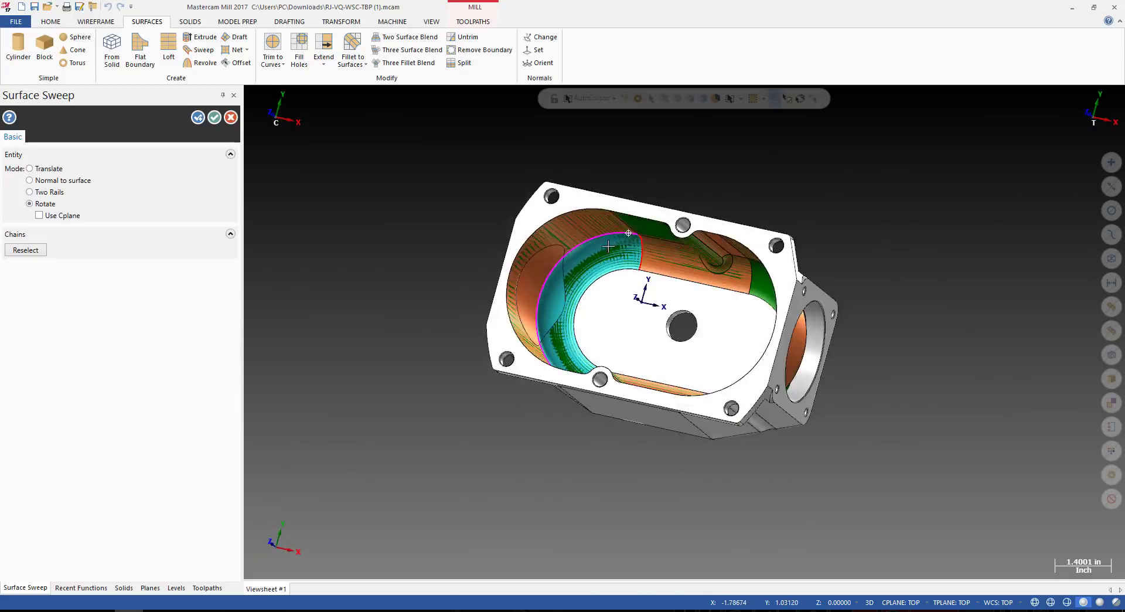
pyautogui.scroll(3, 608, 246)
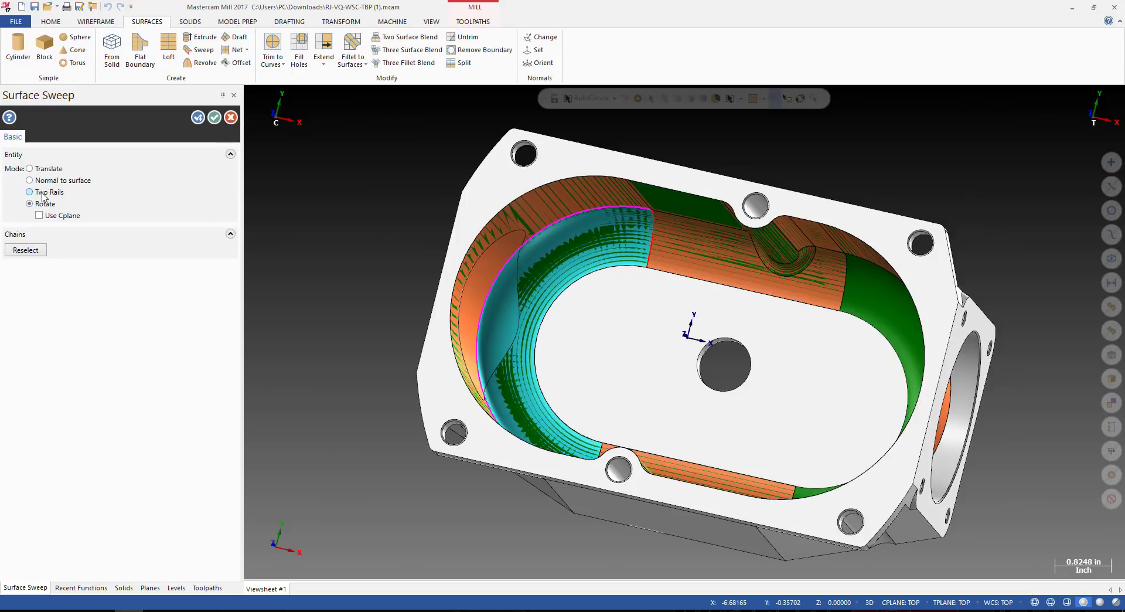
# Try the Translate mode on the swept surface and return it to Rotate mode.
pyautogui.click(45, 170)
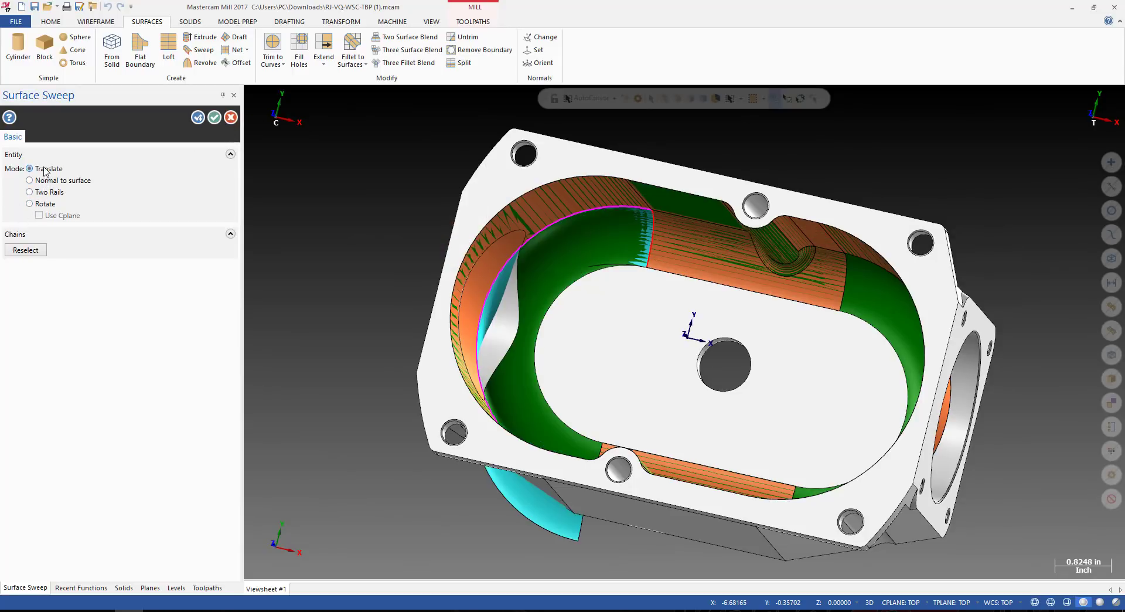
pyautogui.moveTo(459, 399); pyautogui.dragTo(527, 358, button='middle')
pyautogui.click(43, 205)
# Inspect the swept surface's seam with the straight floor fillet, accept the sweep and leave the command.
pyautogui.scroll(2, 651, 223)
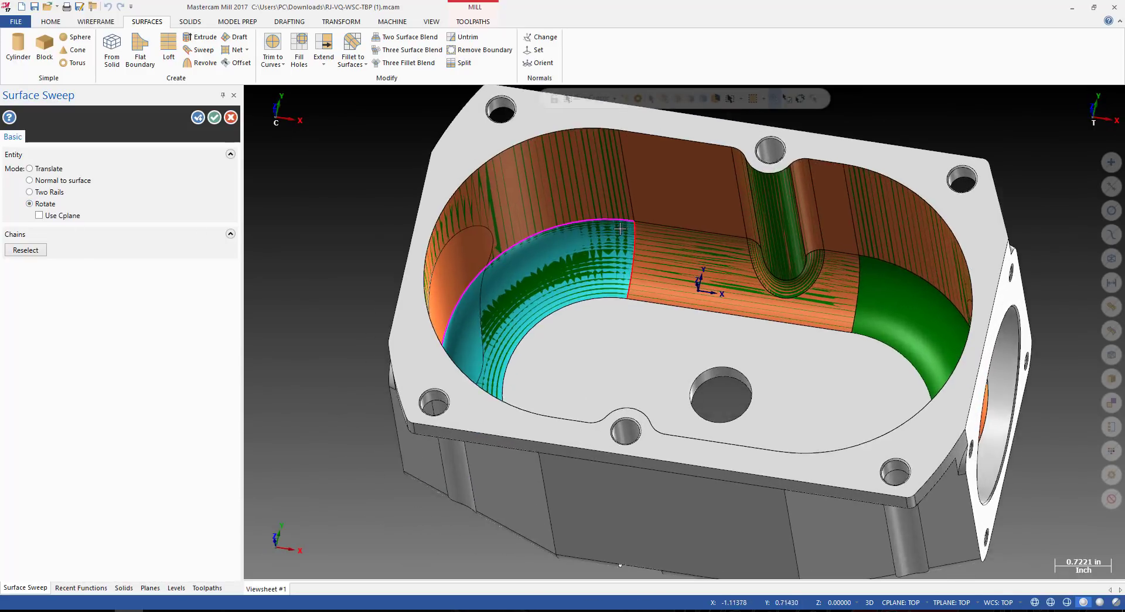
pyautogui.moveTo(652, 222); pyautogui.dragTo(640, 246, button='middle')
pyautogui.scroll(4, 645, 211)
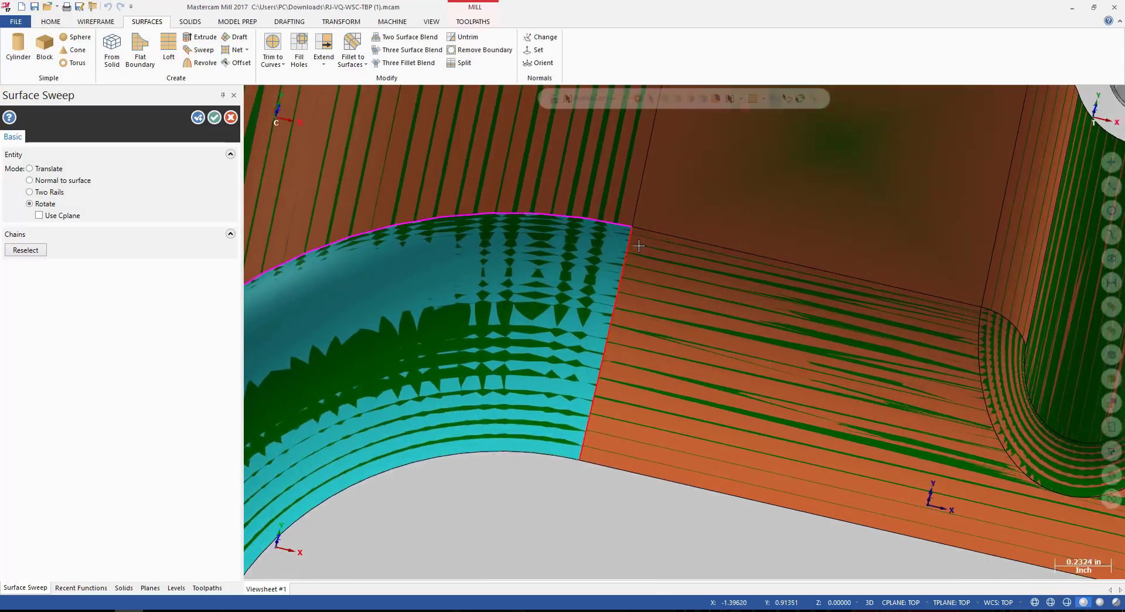
pyautogui.scroll(-3, 643, 242)
pyautogui.click(198, 118)
pyautogui.scroll(-5, 536, 264)
pyautogui.press('Escape')
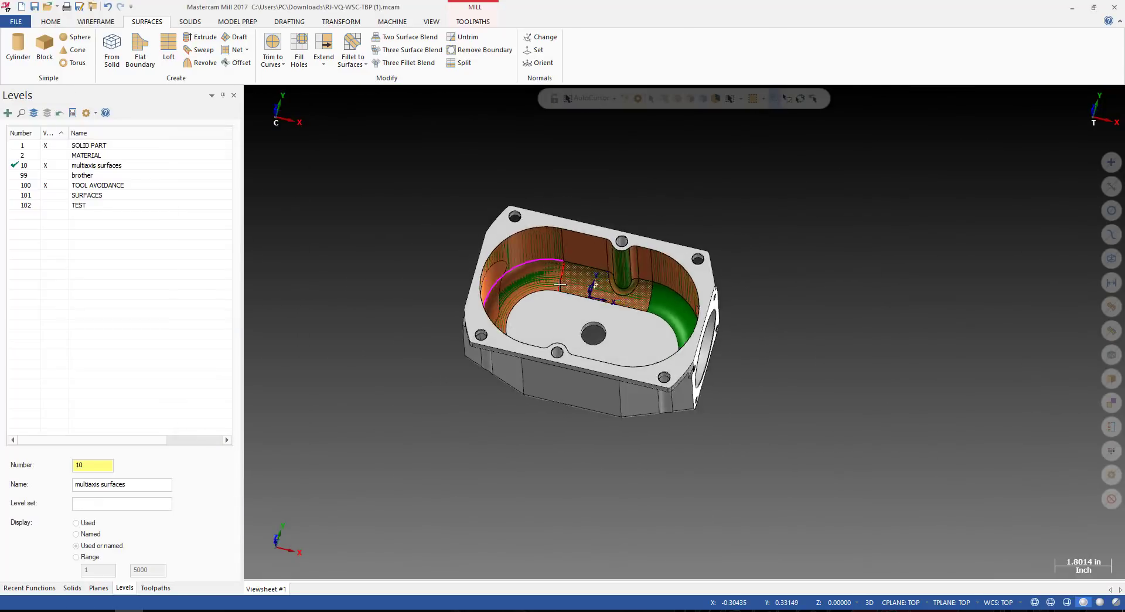
# Set up a mirrored copy of the swept fillet surface about the axis at X 0.0 for the opposite end.
pyautogui.moveTo(536, 281); pyautogui.dragTo(522, 319, button='middle')
pyautogui.scroll(2, 522, 320)
pyautogui.scroll(3, 483, 307)
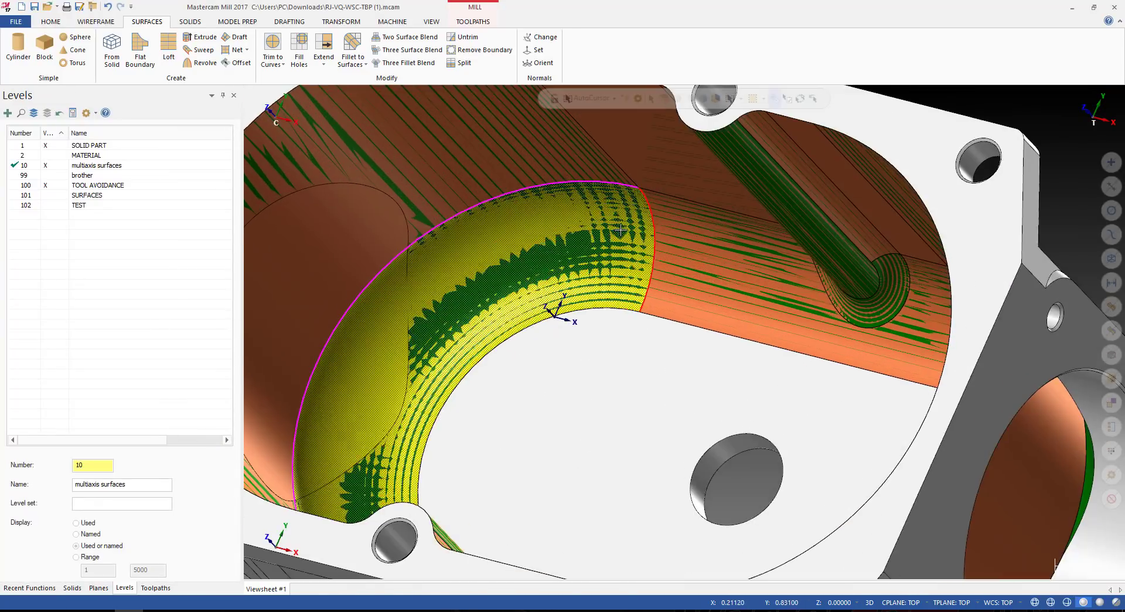
pyautogui.scroll(-4, 438, 304)
pyautogui.hotkey('alt', '1')
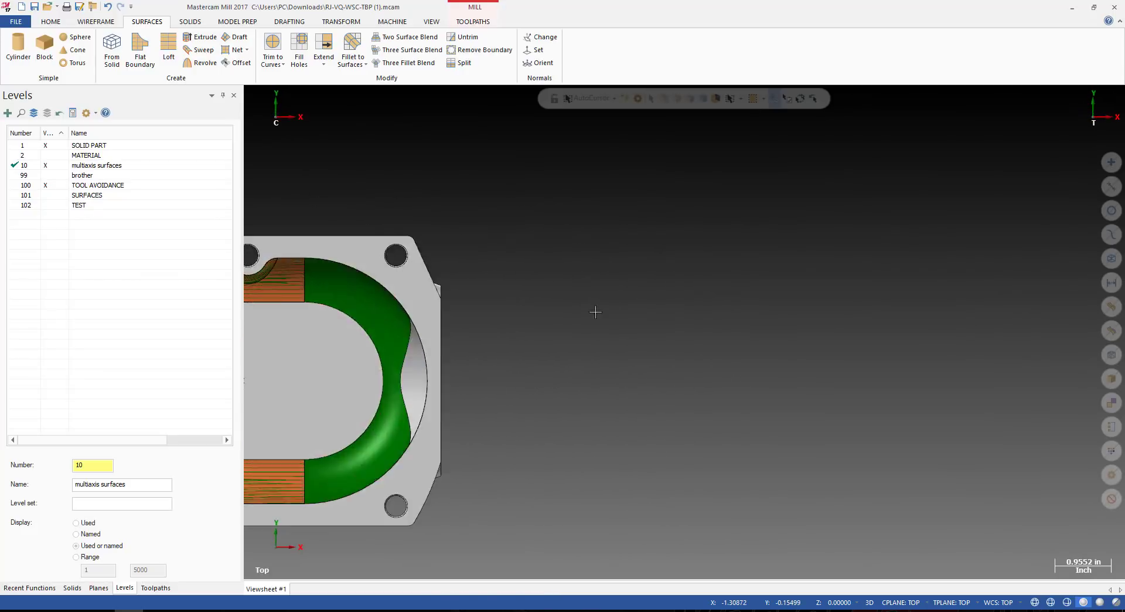
pyautogui.moveTo(604, 312); pyautogui.dragTo(706, 304, button='middle')
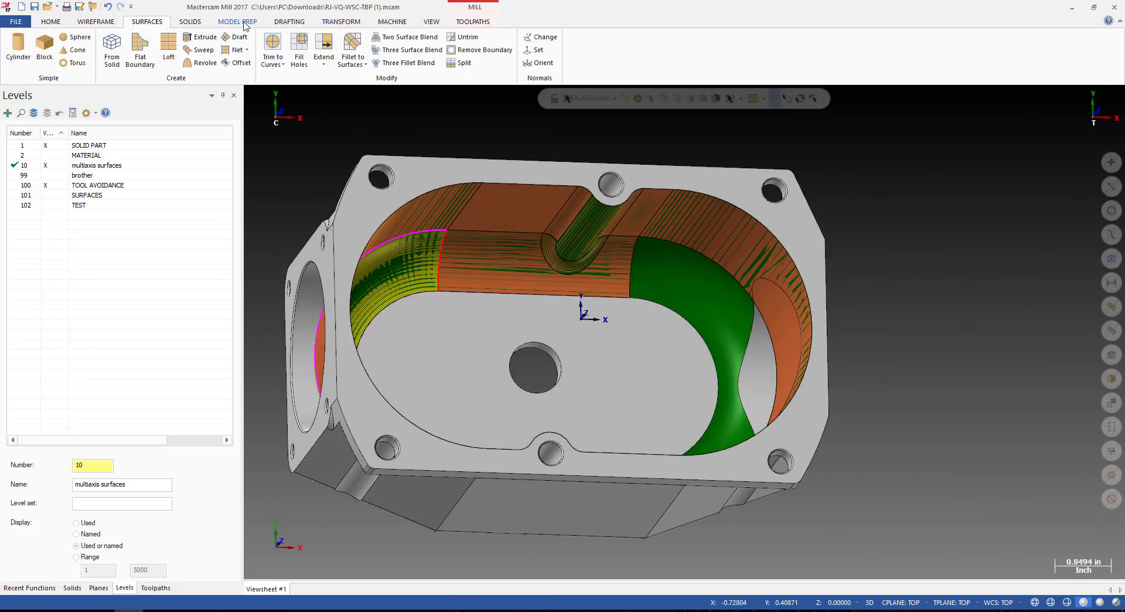
pyautogui.click(346, 22)
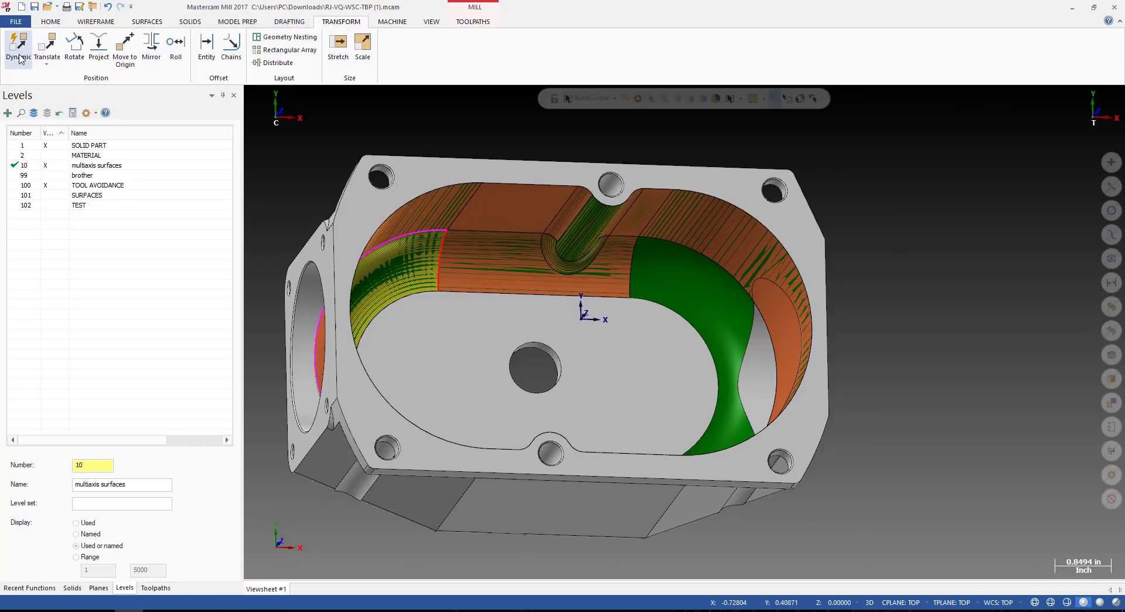
pyautogui.click(152, 49)
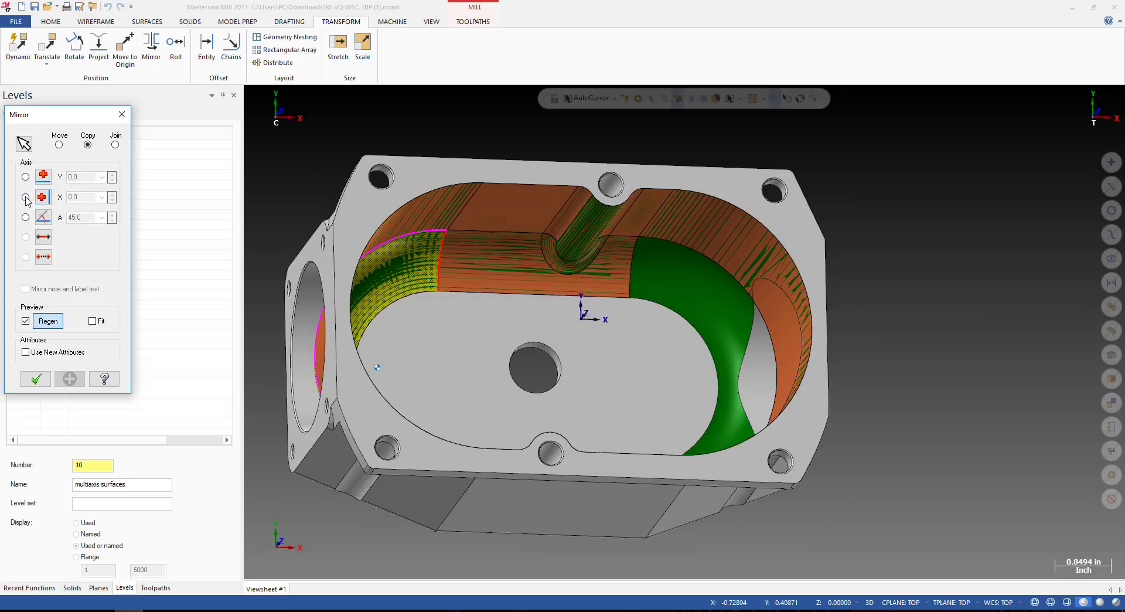
pyautogui.click(25, 197)
# Check the mirrored fillet preview against the adjoining walls and accept the copy.
pyautogui.scroll(3, 791, 351)
pyautogui.scroll(-4, 791, 351)
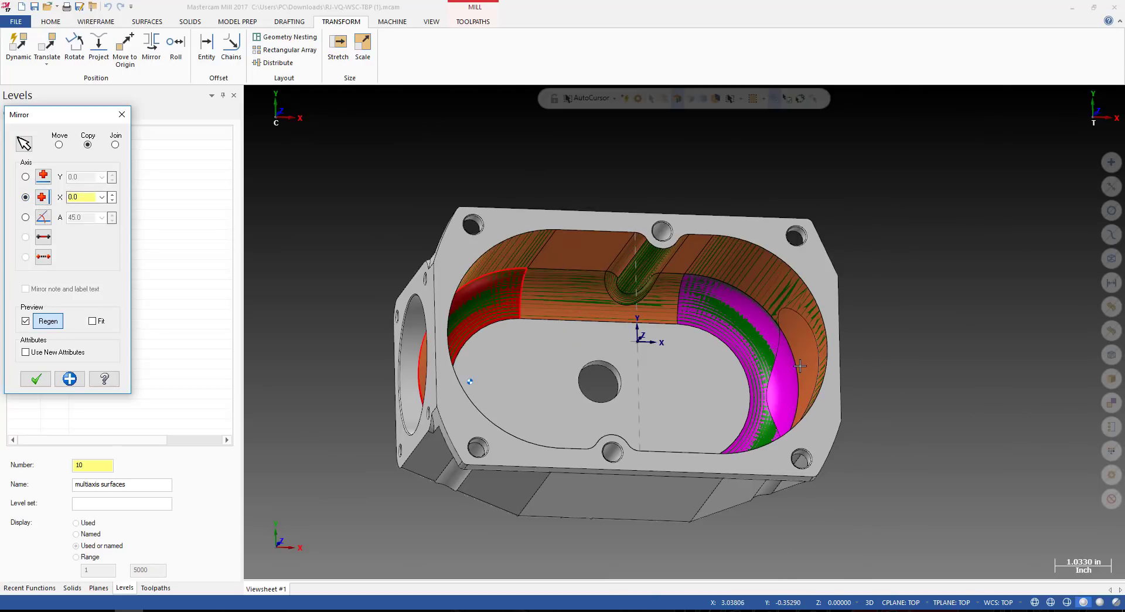
pyautogui.scroll(6, 791, 351)
pyautogui.scroll(4, 733, 225)
pyautogui.scroll(-6, 731, 238)
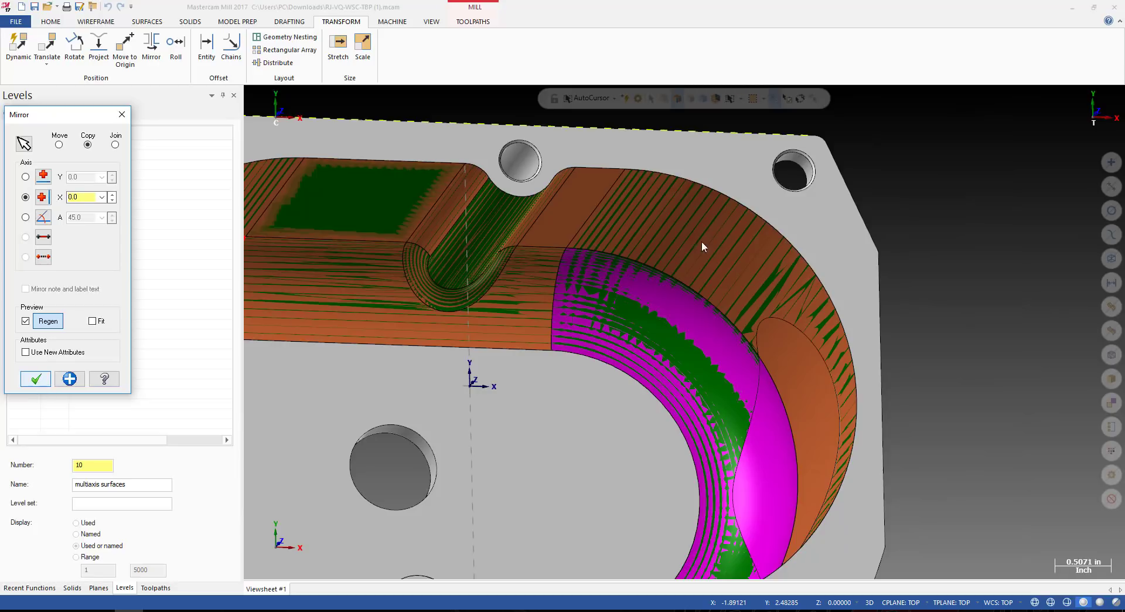
pyautogui.click(40, 378)
pyautogui.scroll(-6, 668, 235)
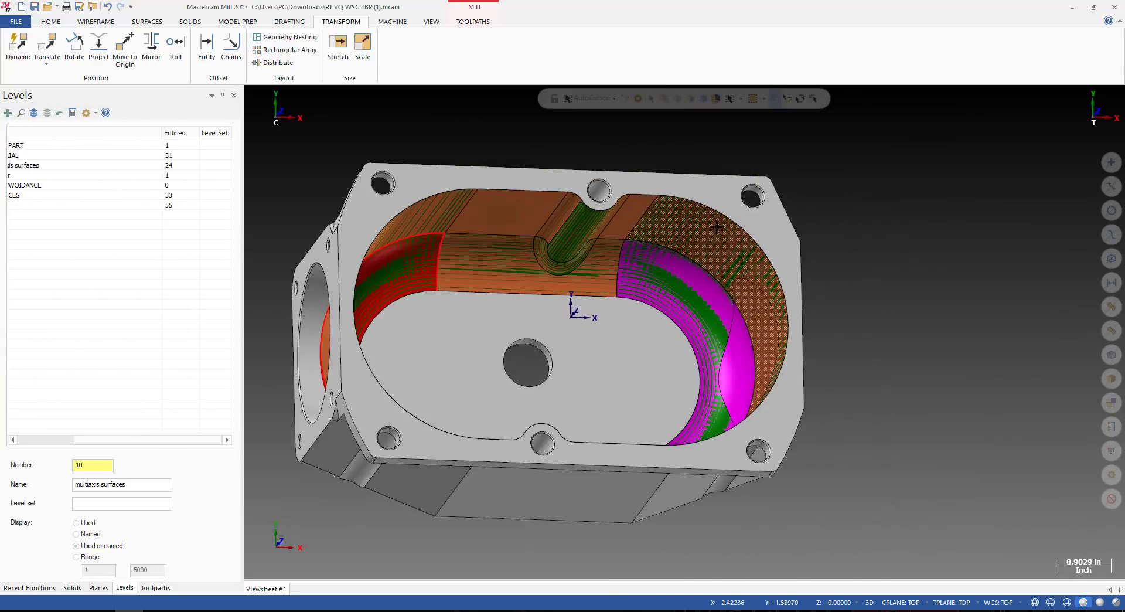
# Hide the SOLID PART level and clear the transform result colors from the fillet surfaces.
pyautogui.moveTo(662, 234); pyautogui.dragTo(585, 221, button='middle')
pyautogui.scroll(3, 585, 222)
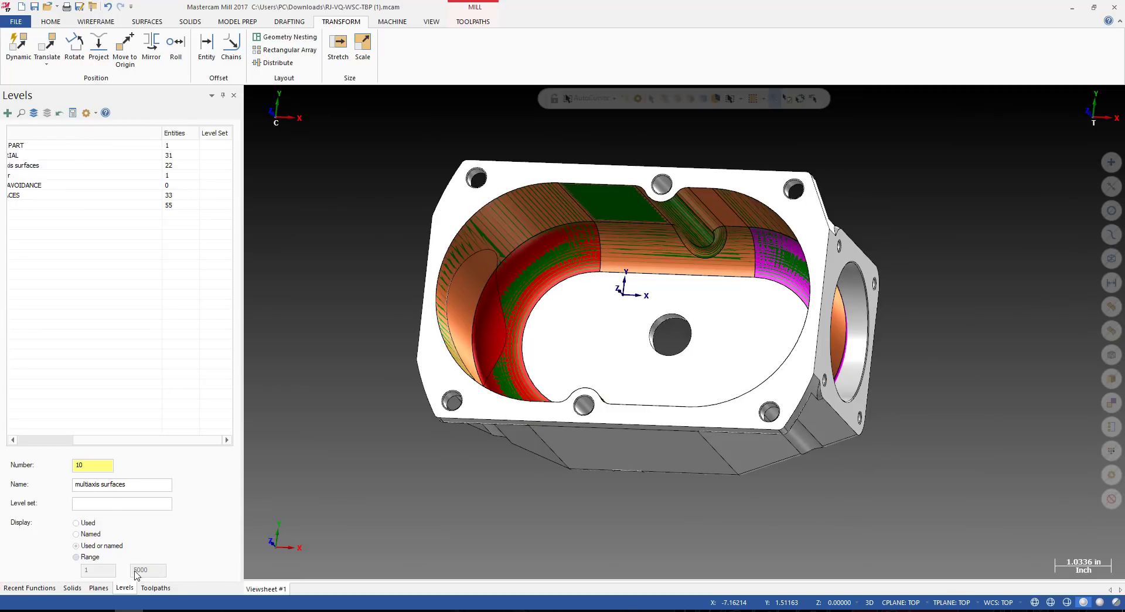
pyautogui.moveTo(88, 440); pyautogui.dragTo(32, 441)
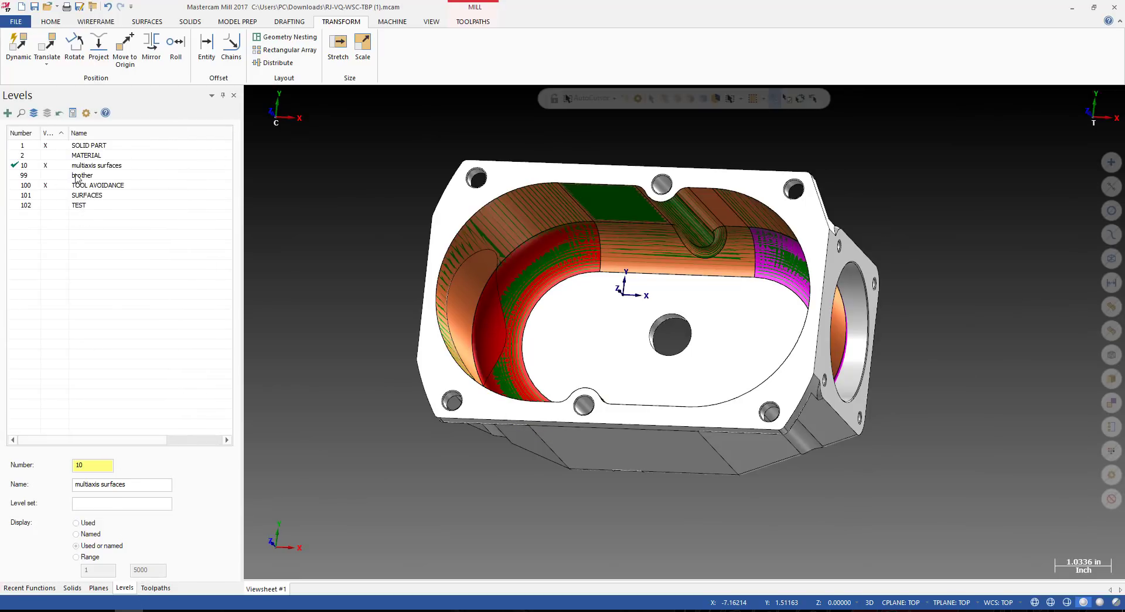
pyautogui.click(55, 146)
pyautogui.scroll(-2, 643, 233)
pyautogui.moveTo(643, 234); pyautogui.dragTo(753, 195, button='middle')
pyautogui.rightClick(824, 139)
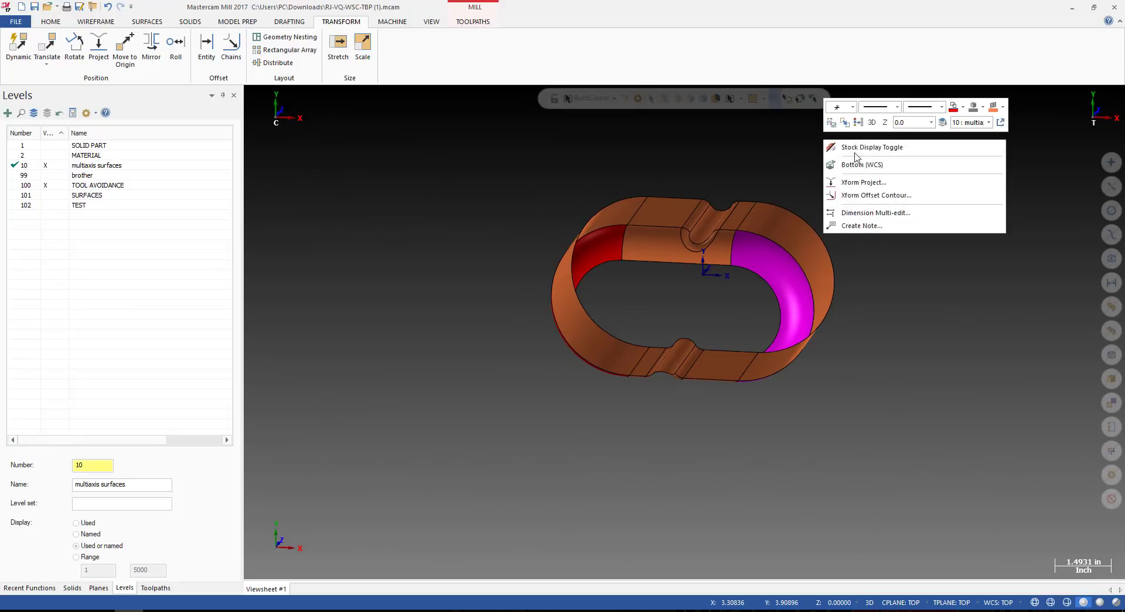
pyautogui.click(857, 124)
# Examine the closed fillet surfaces on their own, redisplay the SOLID PART level and compare them with the solid pocket.
pyautogui.moveTo(799, 234); pyautogui.dragTo(740, 194, button='middle')
pyautogui.scroll(3, 739, 194)
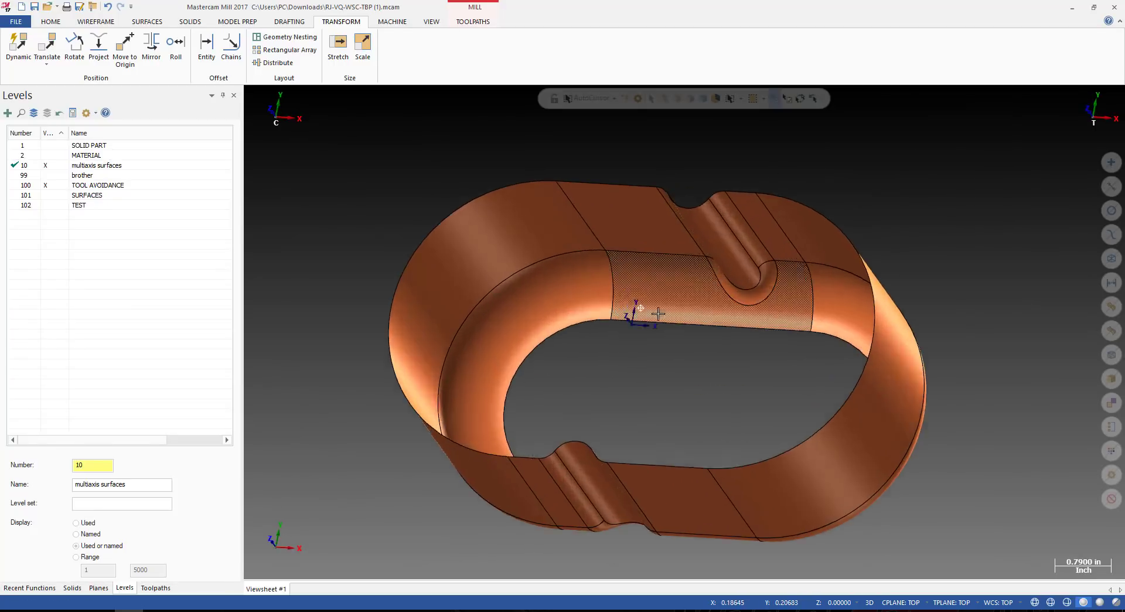
pyautogui.moveTo(640, 308)
pyautogui.mouseDown(button='middle')
pyautogui.moveTo(781, 338)
pyautogui.moveTo(703, 252)
pyautogui.moveTo(661, 235)
pyautogui.moveTo(661, 347)
pyautogui.moveTo(656, 329)
pyautogui.mouseUp(button='middle')
pyautogui.click(45, 145)
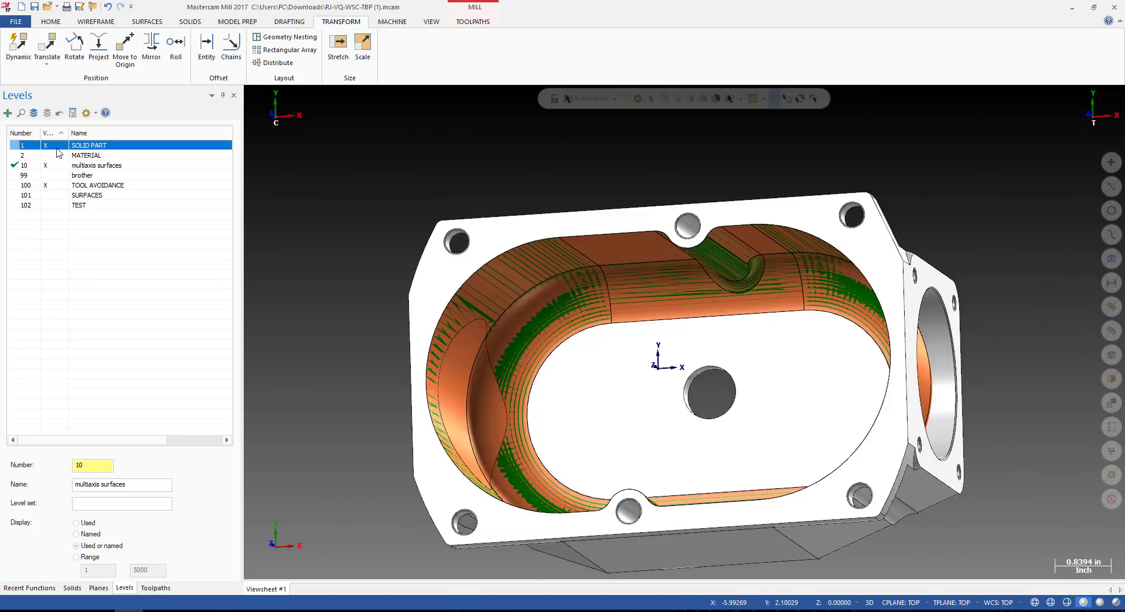
pyautogui.scroll(-2, 778, 217)
pyautogui.moveTo(474, 254); pyautogui.dragTo(756, 320, button='middle')
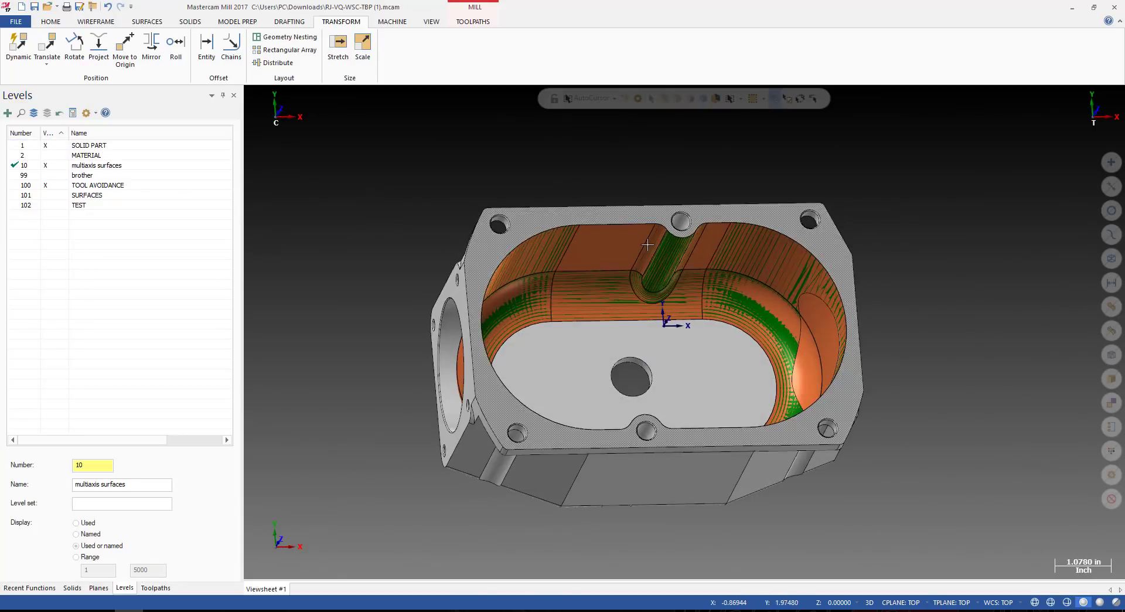
pyautogui.scroll(2, 782, 288)
pyautogui.scroll(2, 782, 288)
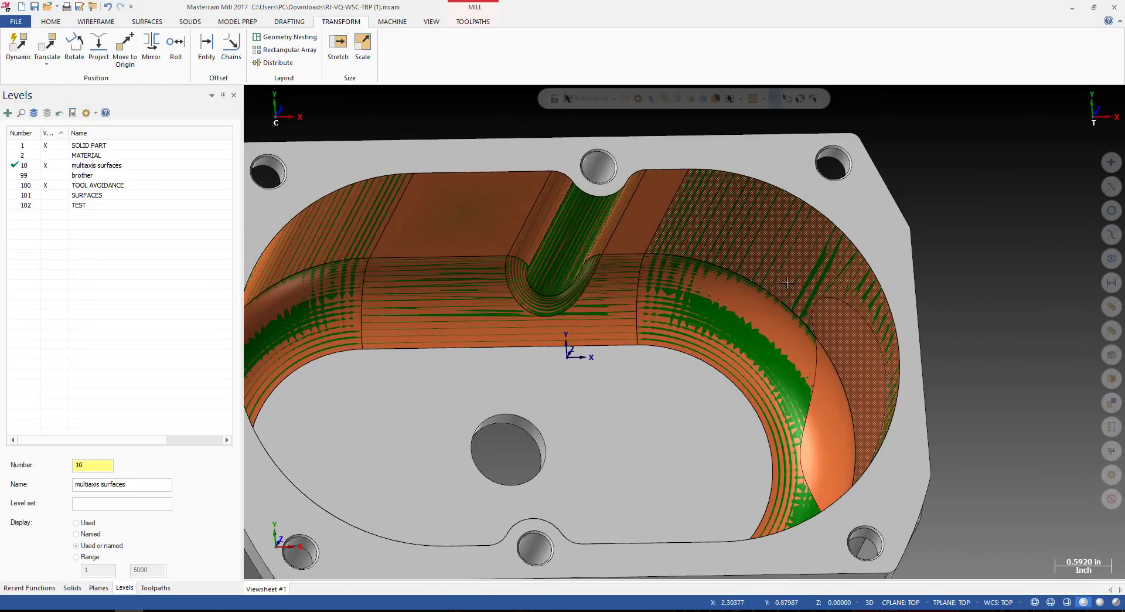
pyautogui.scroll(-3, 805, 319)
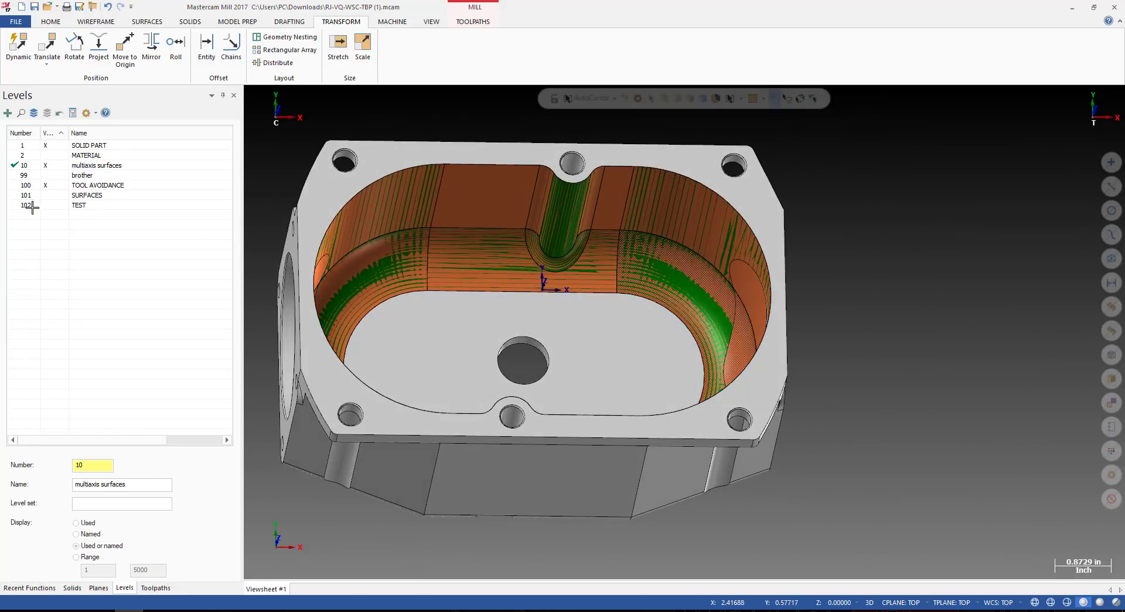
# Hide the SOLID PART level and examine how the wall, floor fillet and groove surfaces meet.
pyautogui.click(46, 145)
pyautogui.scroll(-1, 598, 237)
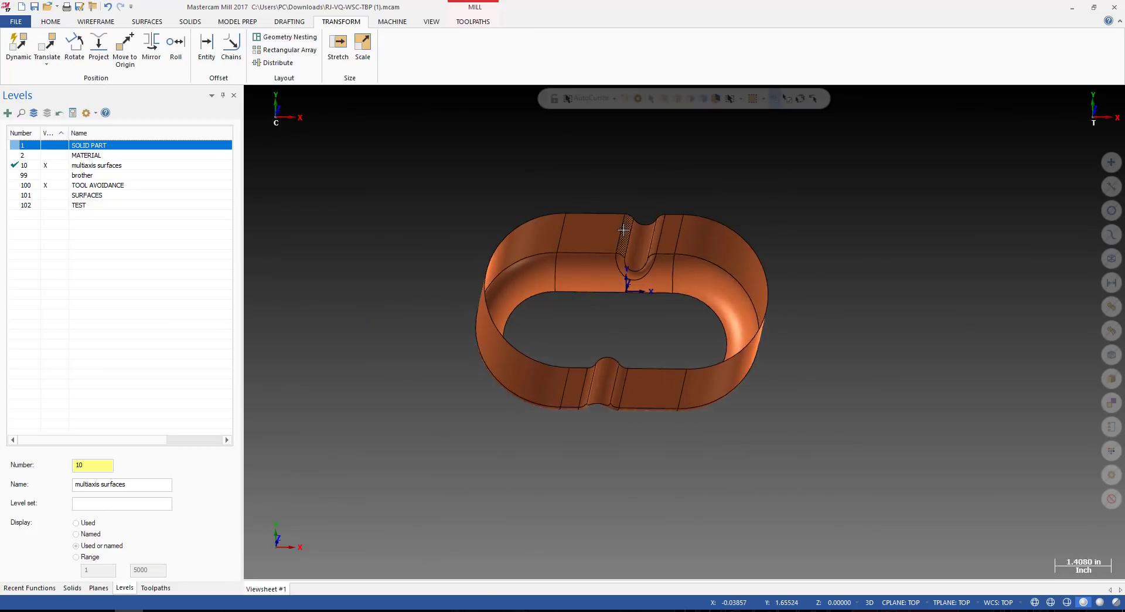
pyautogui.scroll(4, 598, 237)
pyautogui.scroll(-4, 598, 237)
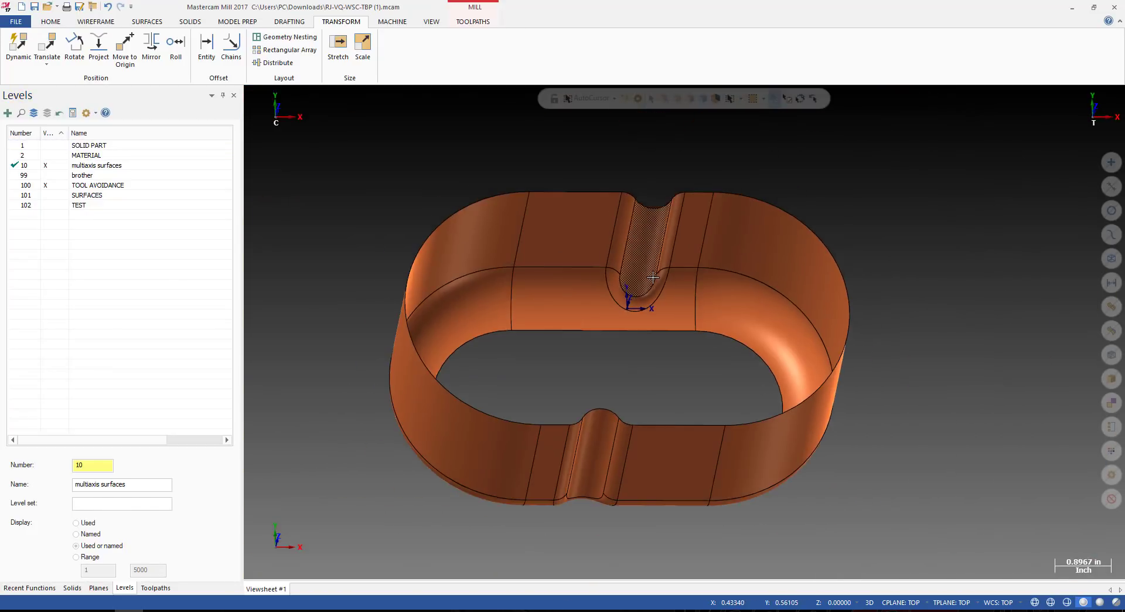
pyautogui.moveTo(645, 258); pyautogui.dragTo(792, 319, button='middle')
pyautogui.scroll(2, 633, 287)
pyautogui.scroll(-2, 633, 287)
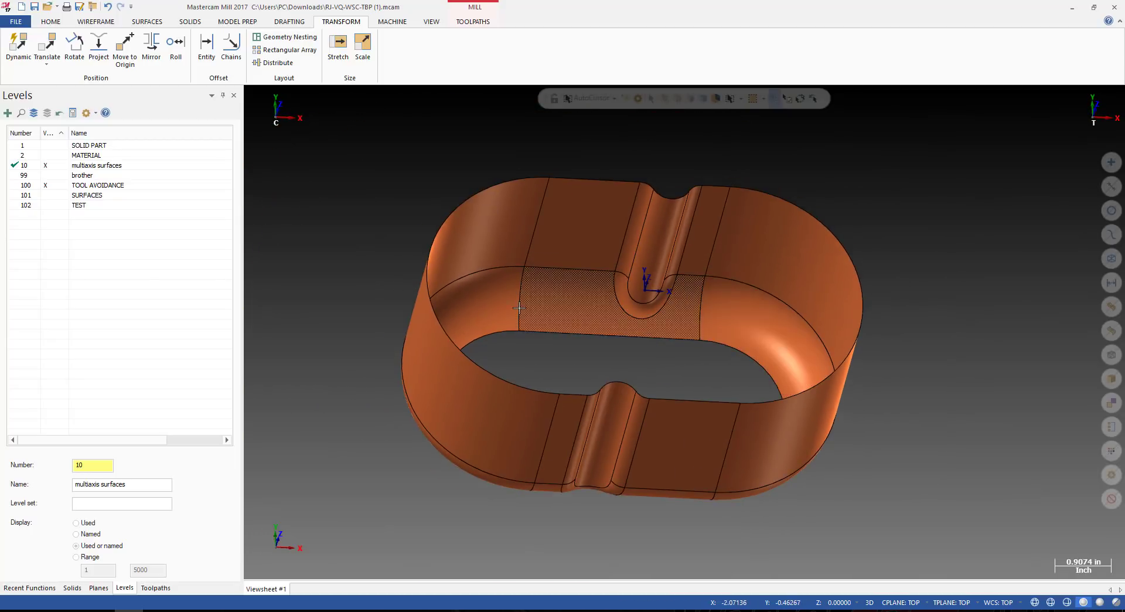
pyautogui.scroll(5, 637, 281)
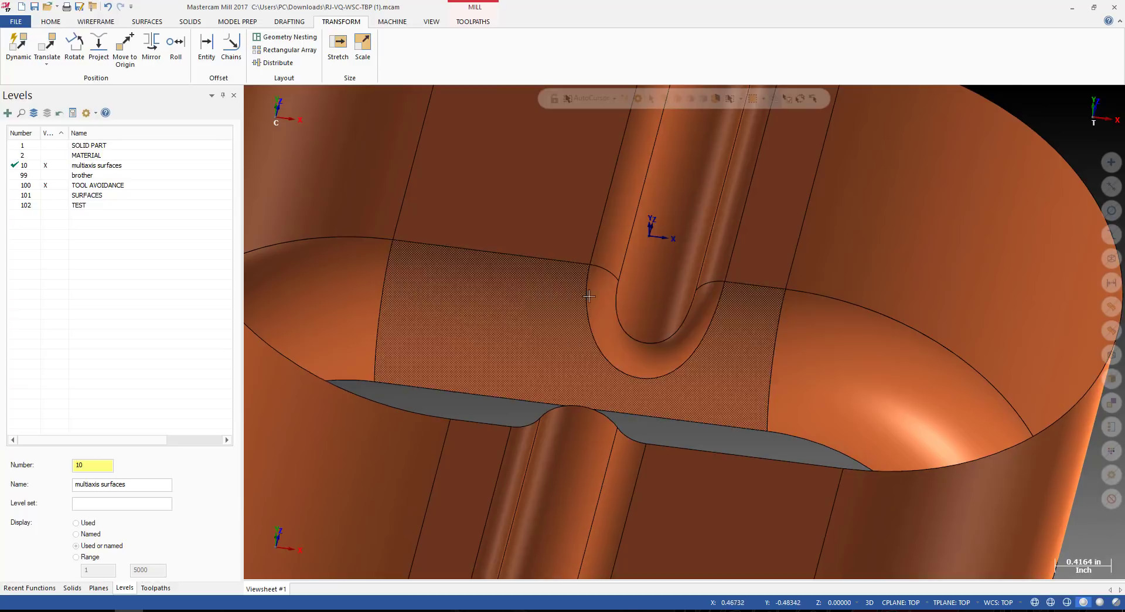
pyautogui.scroll(-6, 589, 296)
pyautogui.moveTo(589, 295); pyautogui.dragTo(550, 342, button='middle')
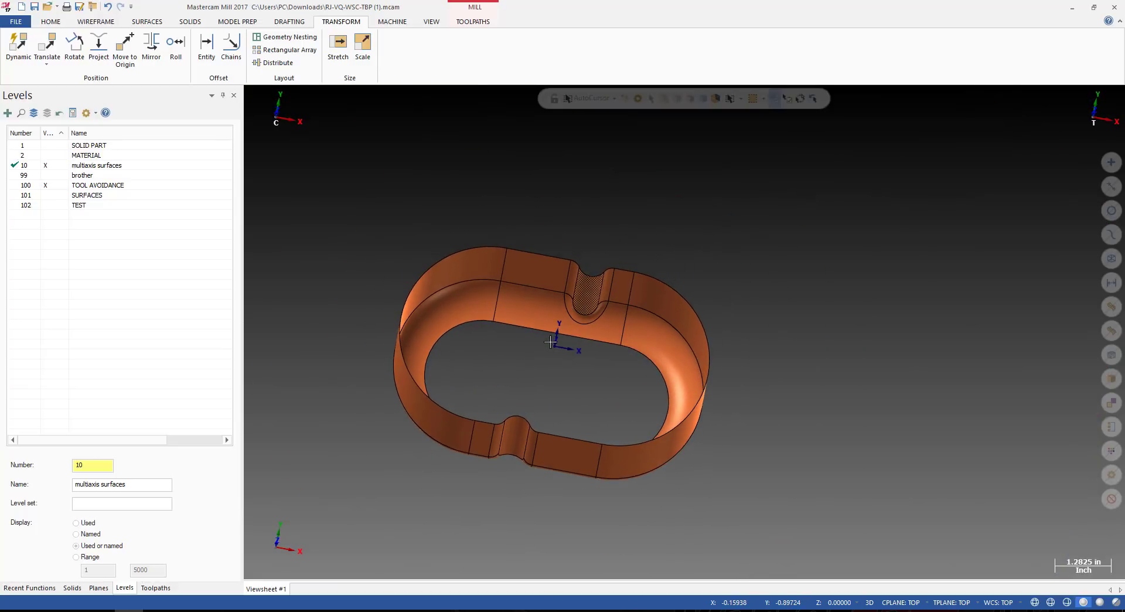
pyautogui.scroll(5, 614, 299)
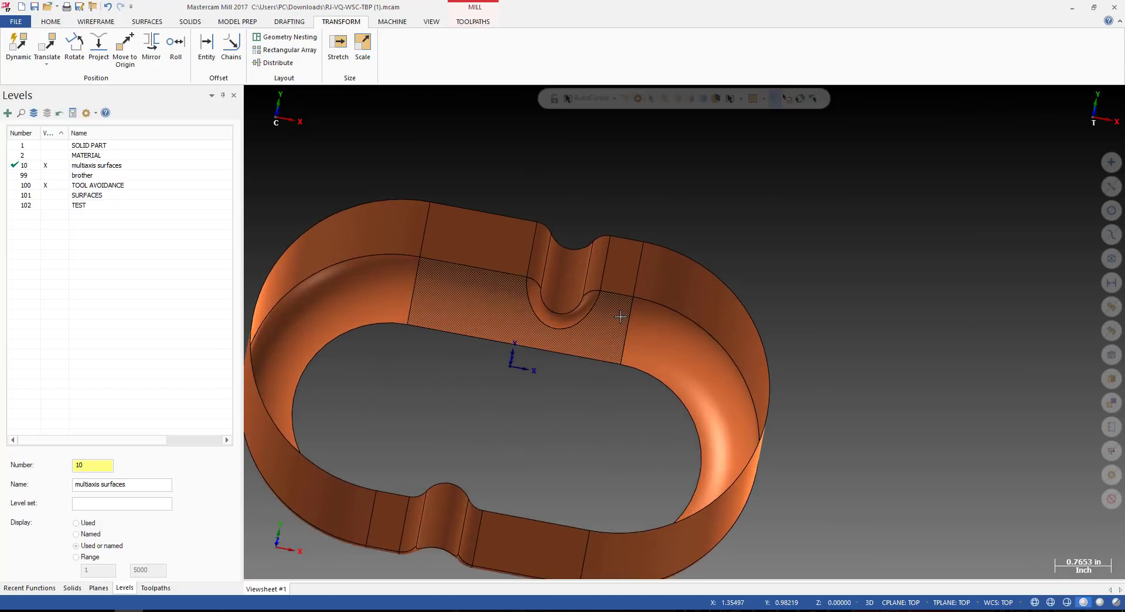
pyautogui.moveTo(614, 299)
pyautogui.mouseDown(button='middle')
pyautogui.moveTo(601, 283)
pyautogui.moveTo(597, 292)
pyautogui.mouseUp(button='middle')
pyautogui.scroll(-2, 601, 284)
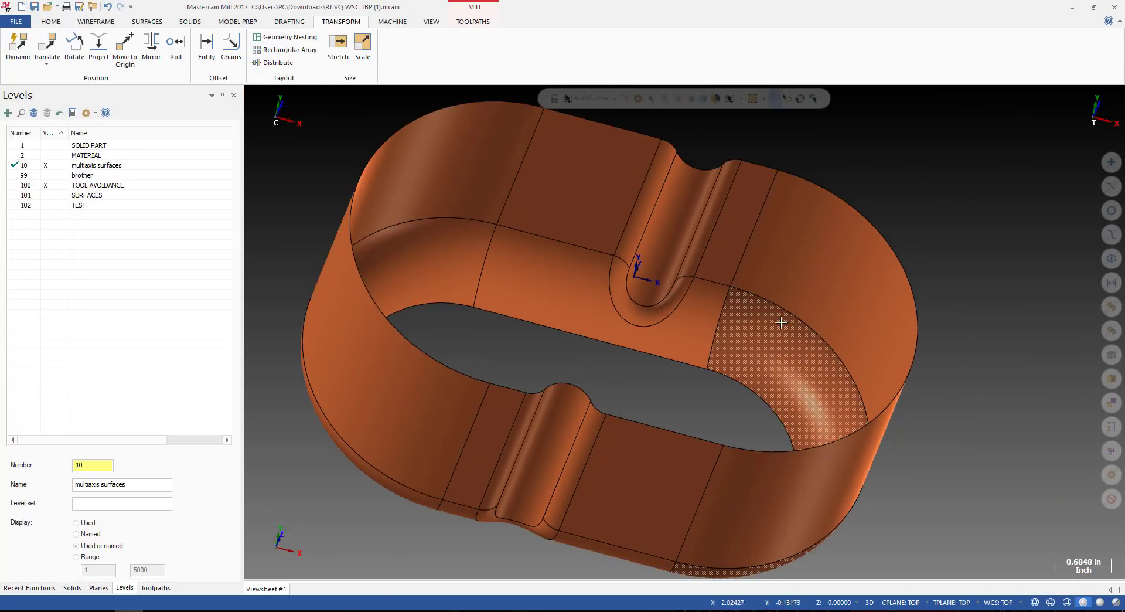
pyautogui.scroll(3, 599, 270)
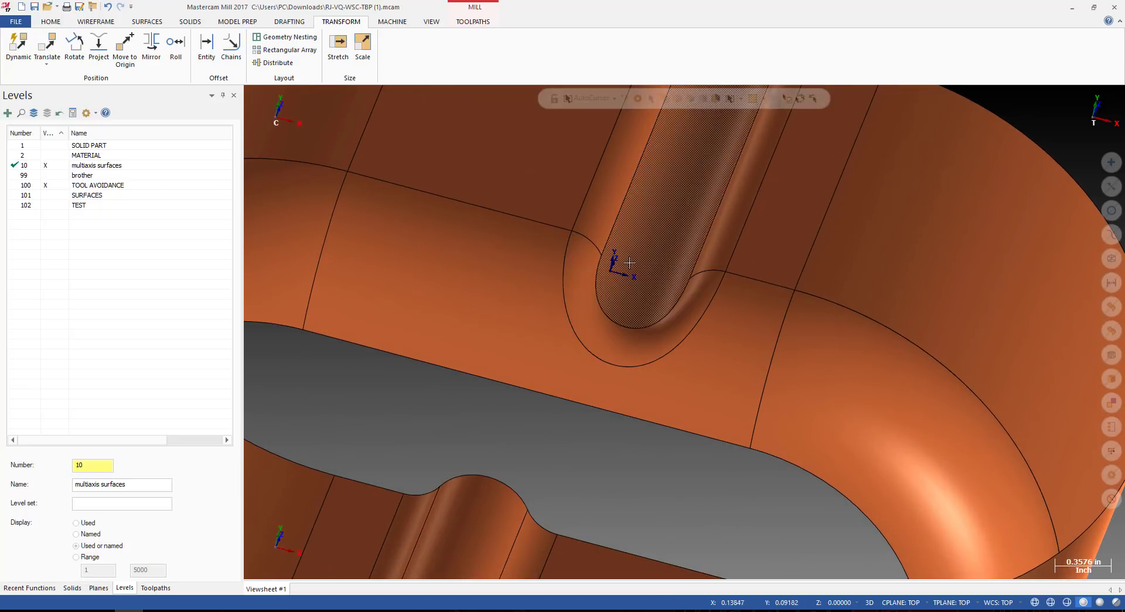
pyautogui.scroll(-4, 630, 262)
pyautogui.moveTo(629, 263); pyautogui.dragTo(630, 246, button='middle')
pyautogui.scroll(3, 630, 235)
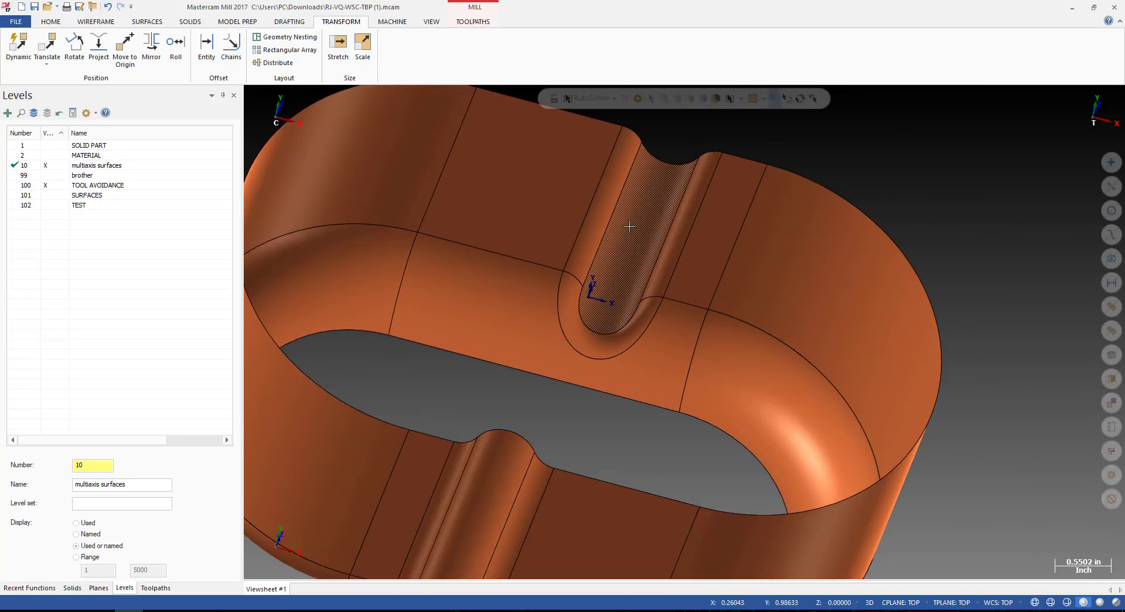
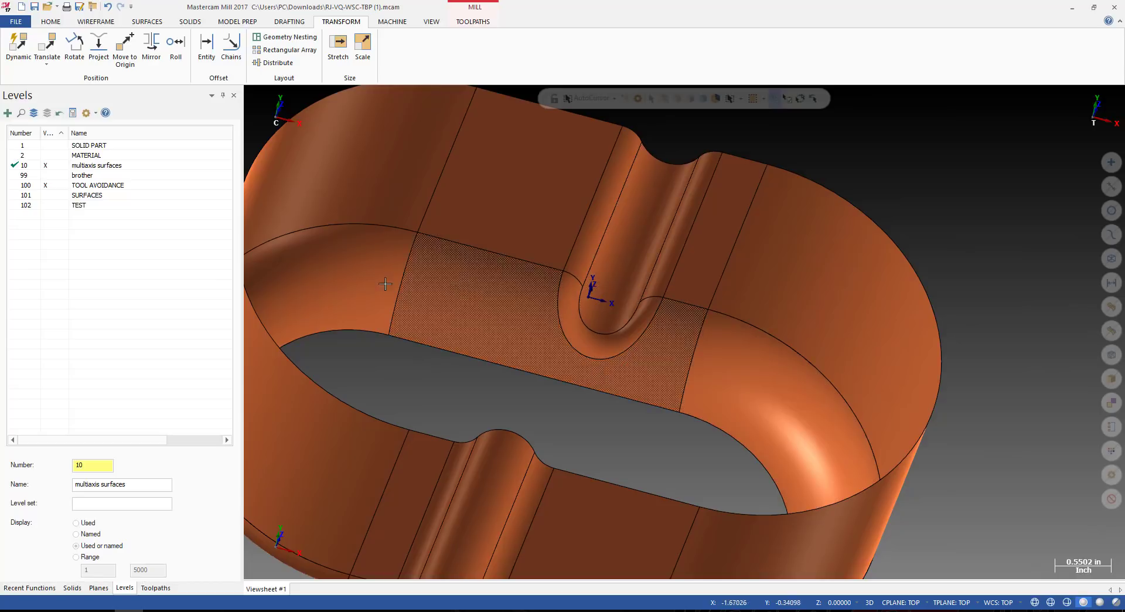
# Highlight the wall groove surface, examine its rounded lower end and redisplay the SOLID PART level for comparison.
pyautogui.click(636, 264)
pyautogui.moveTo(635, 264); pyautogui.dragTo(629, 295, button='middle')
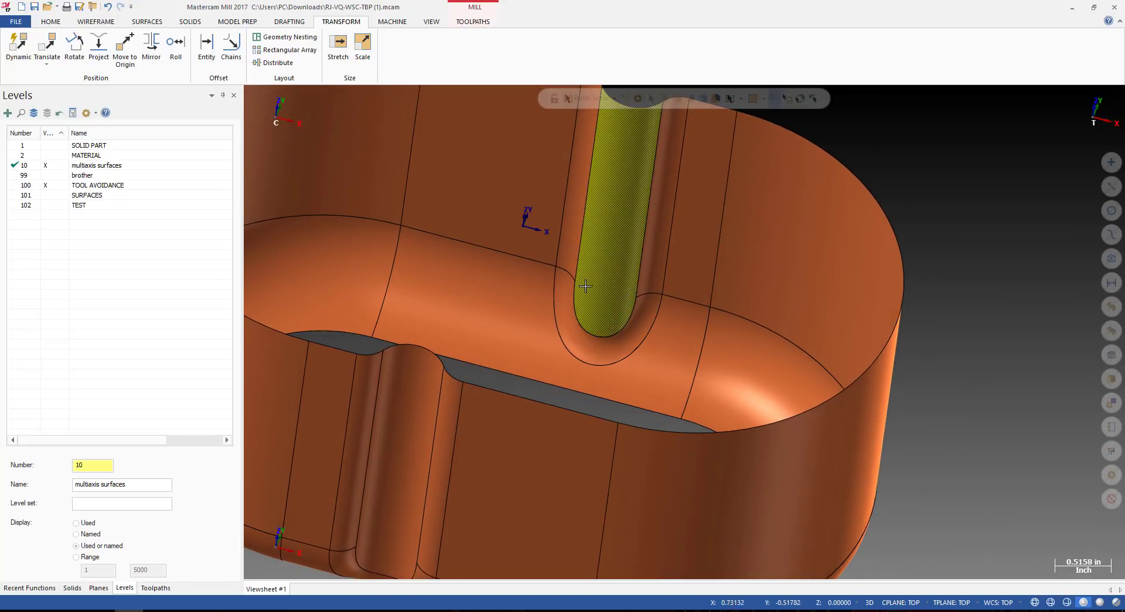
pyautogui.scroll(4, 580, 287)
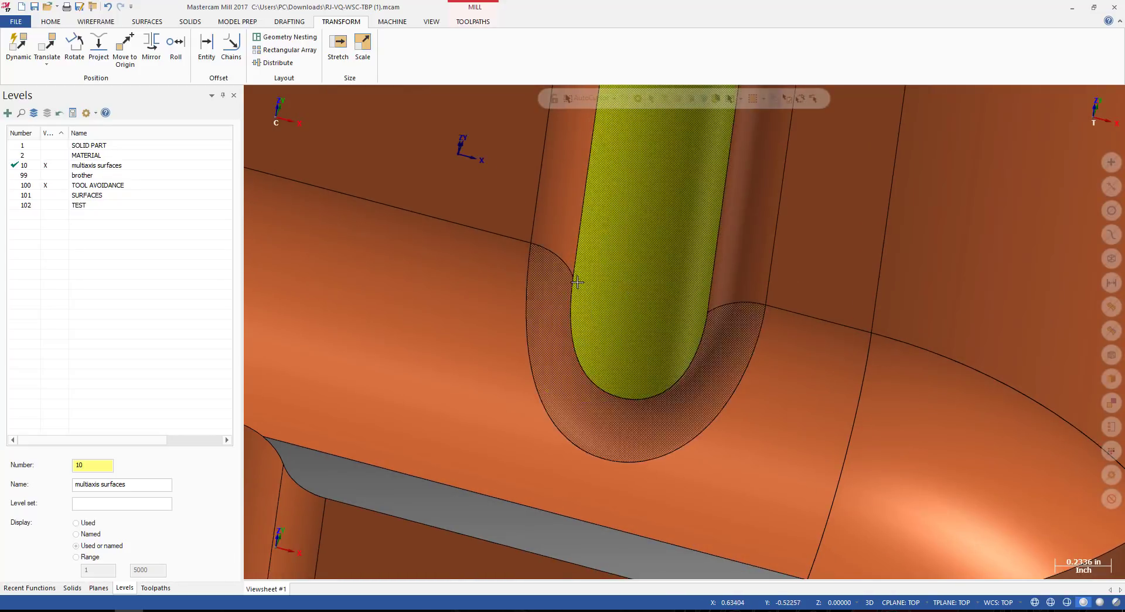
pyautogui.scroll(-5, 589, 278)
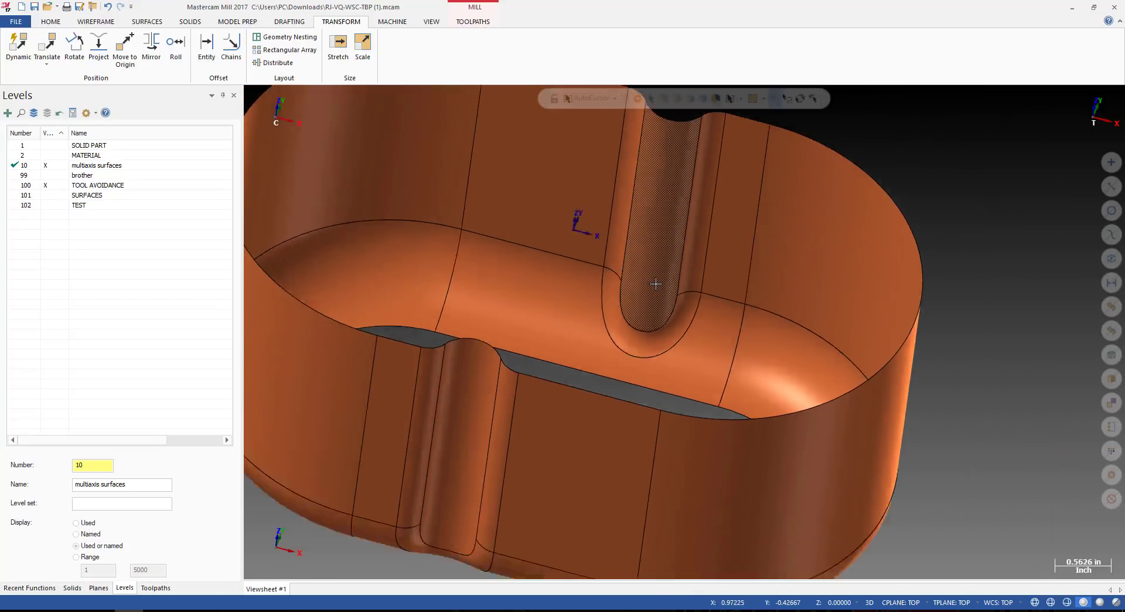
pyautogui.moveTo(585, 283); pyautogui.dragTo(636, 296, button='middle')
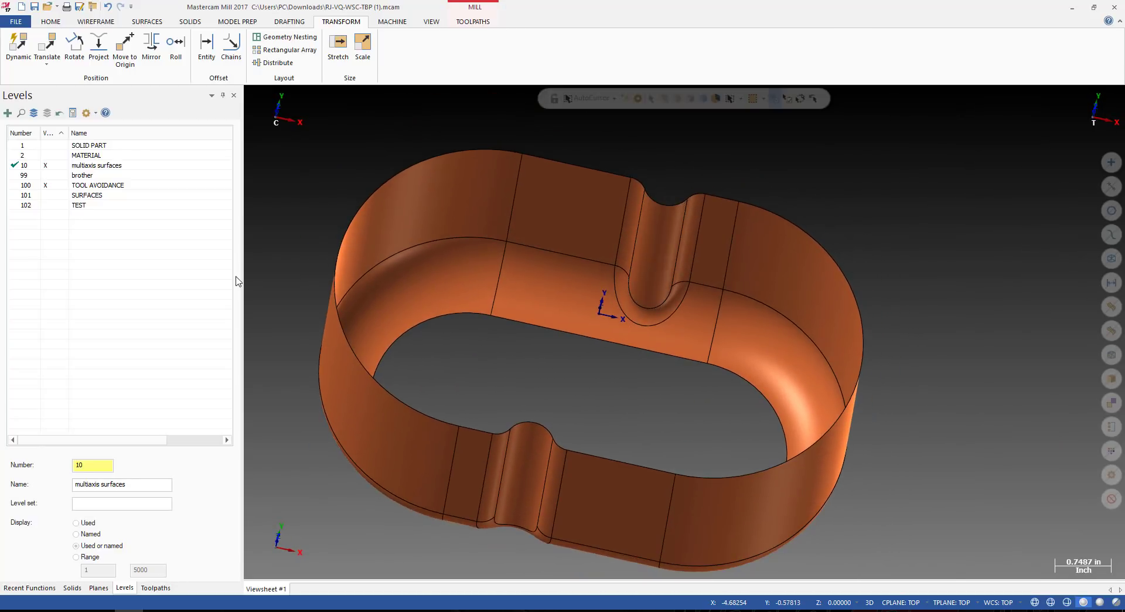
pyautogui.click(59, 146)
pyautogui.scroll(2, 639, 271)
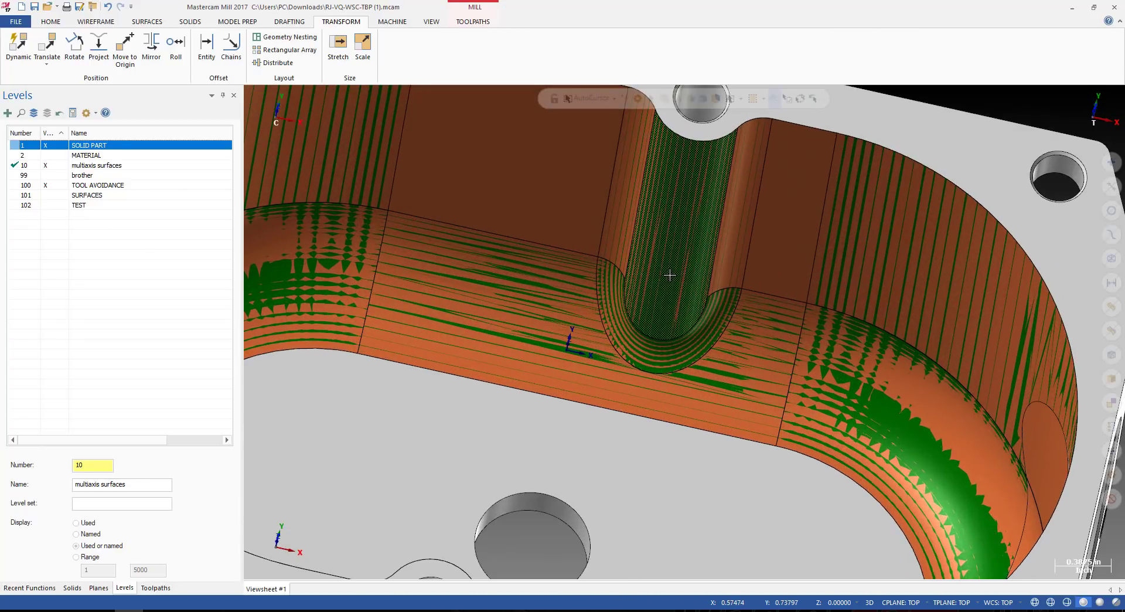
pyautogui.moveTo(662, 298); pyautogui.dragTo(650, 322, button='middle')
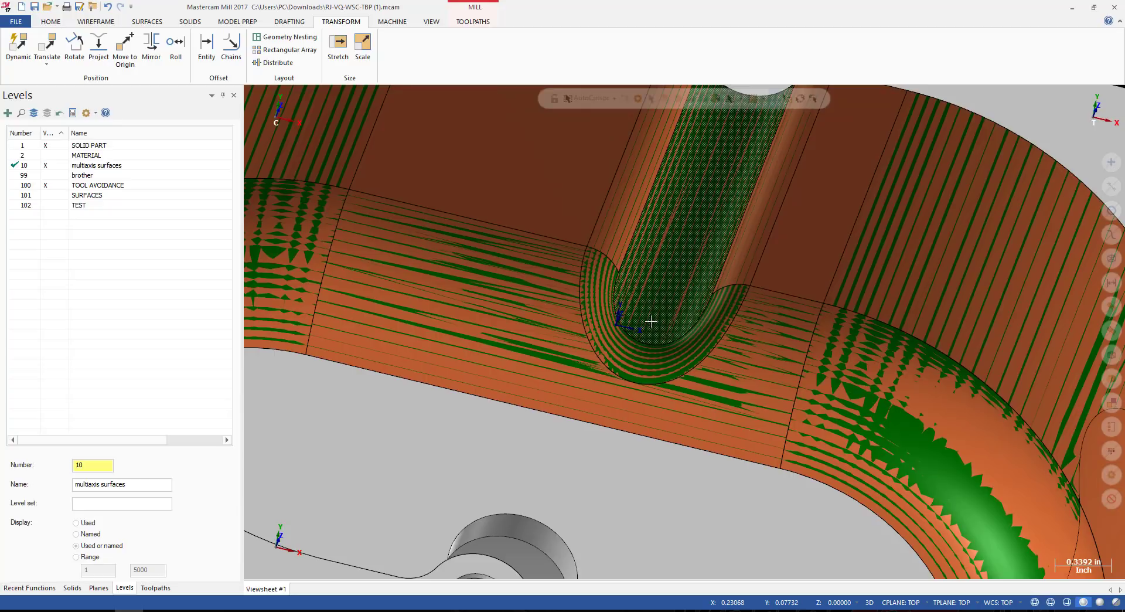
pyautogui.scroll(-3, 517, 324)
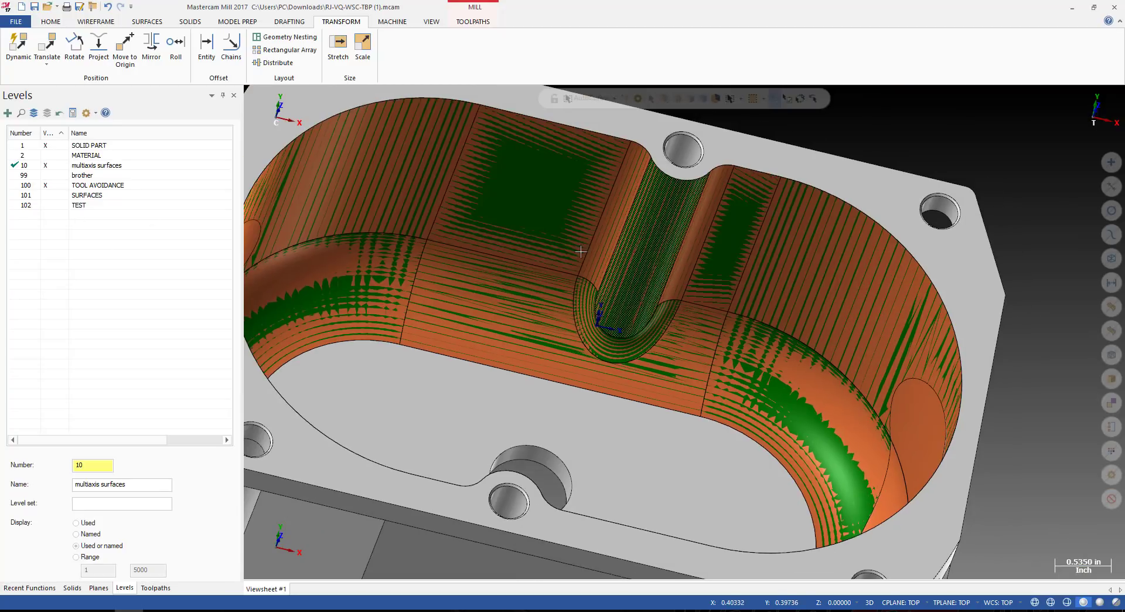
# Create Curve One Edge curves along the upper and lower ends of the wall groove surface.
pyautogui.click(95, 21)
pyautogui.click(560, 46)
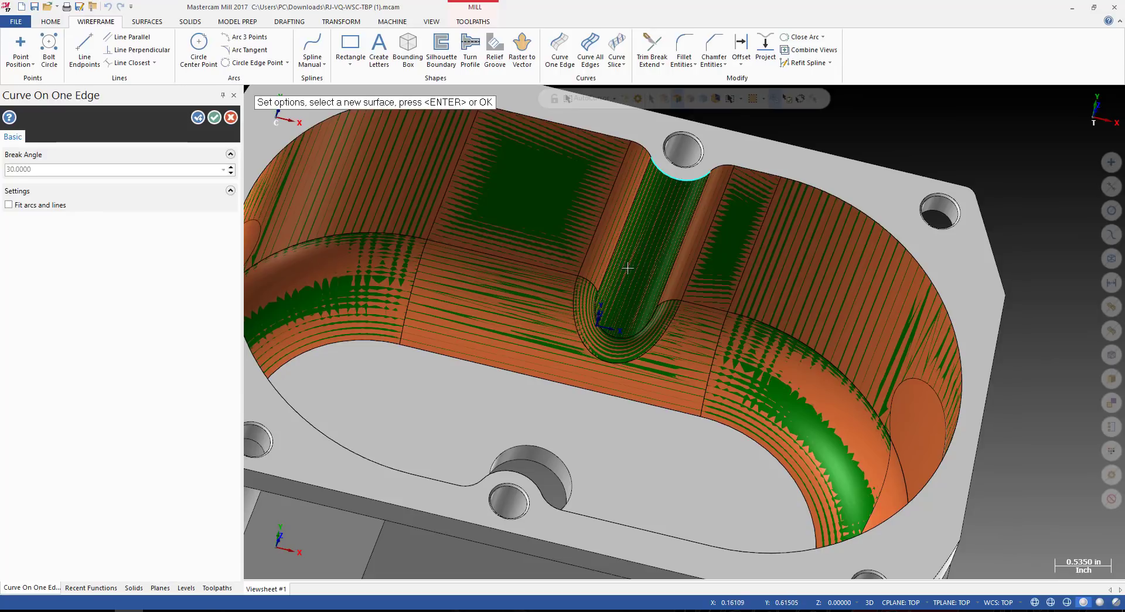
pyautogui.press('Return')
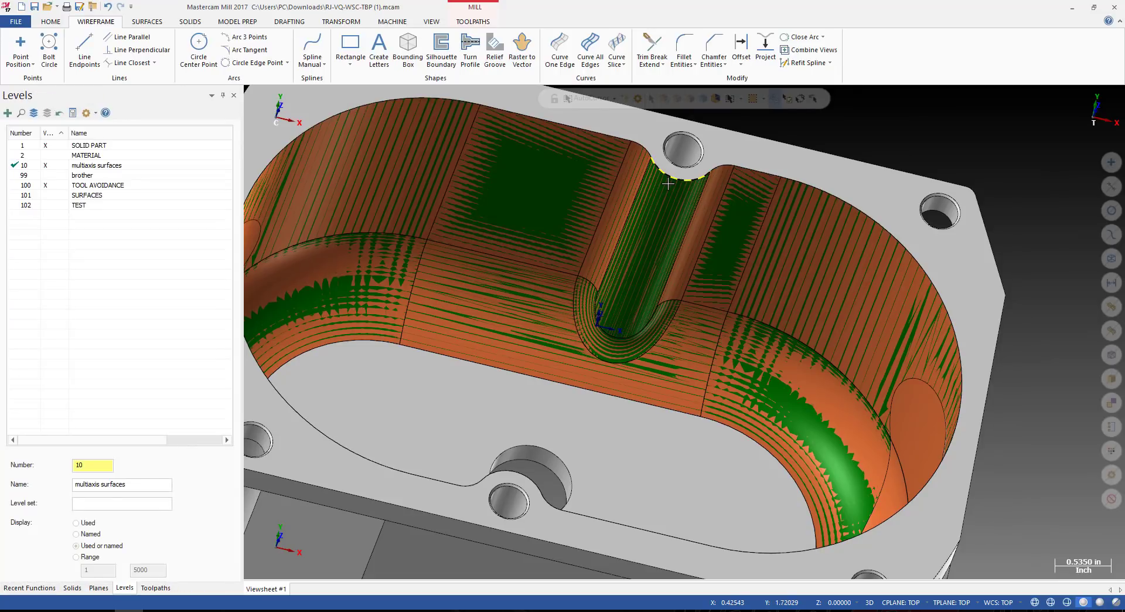
pyautogui.click(559, 46)
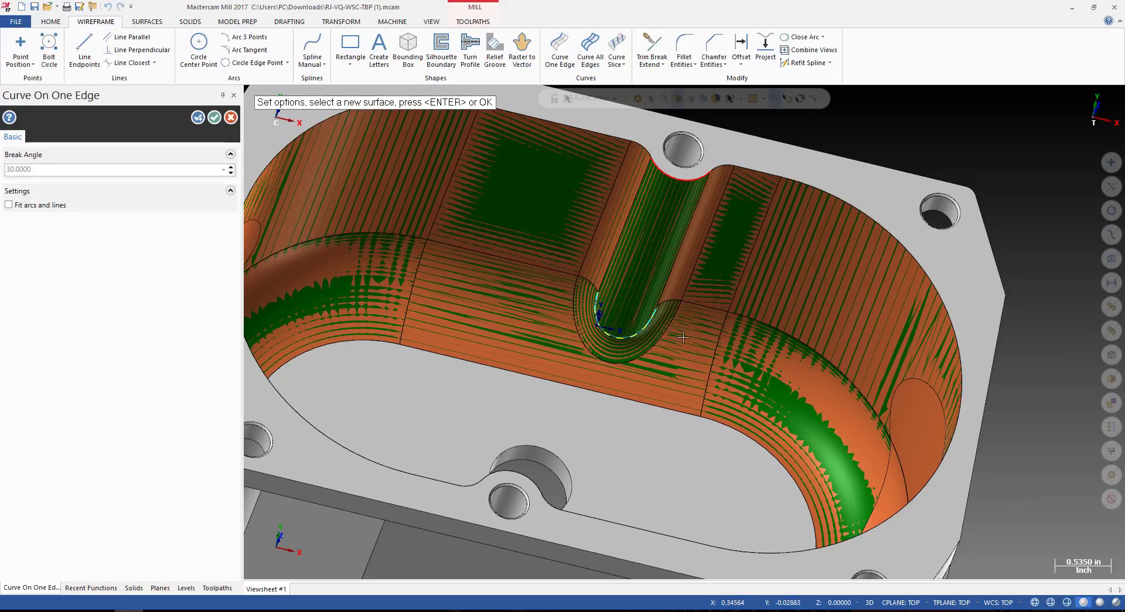
pyautogui.press('Return')
# Copy the groove's upper edge curve with Dynamic transform, from its endpoint to the matching endpoint of the lower edge curve.
pyautogui.press('d')
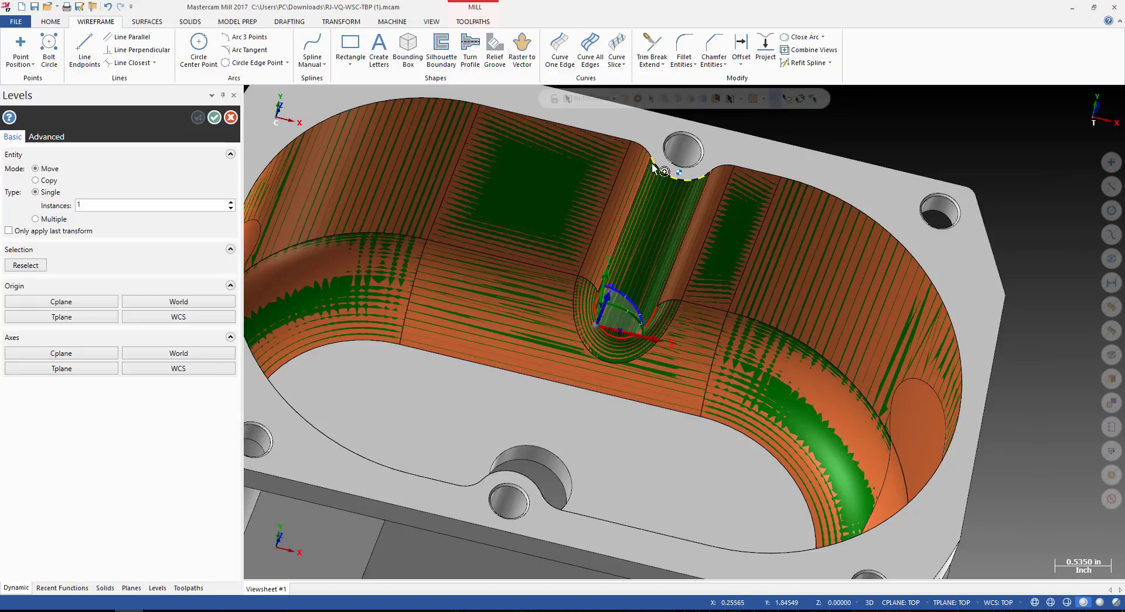
pyautogui.click(652, 158)
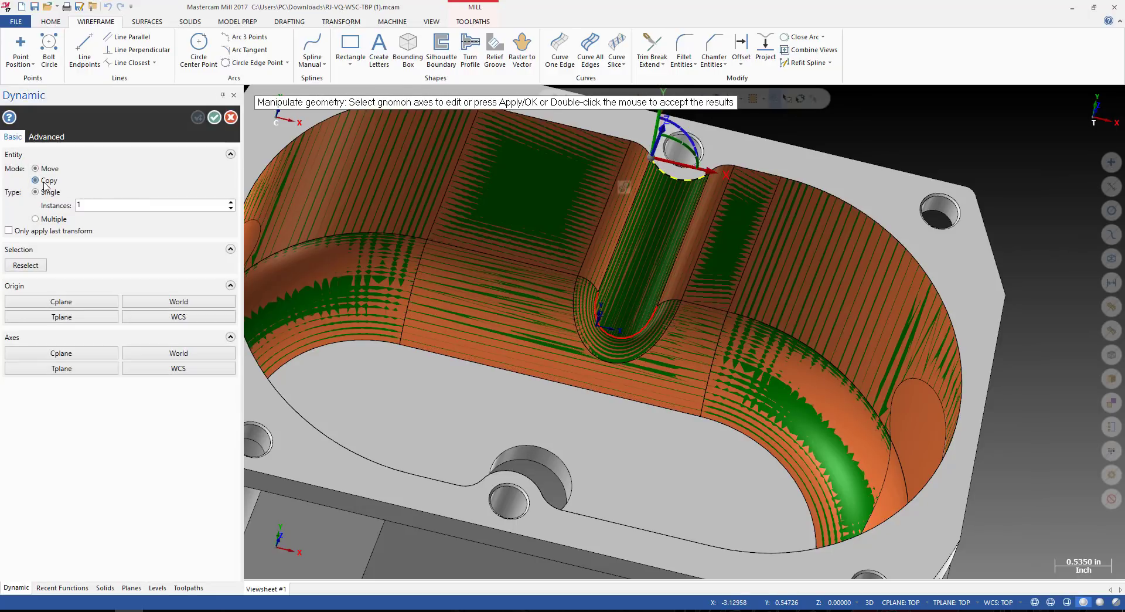
pyautogui.click(653, 165)
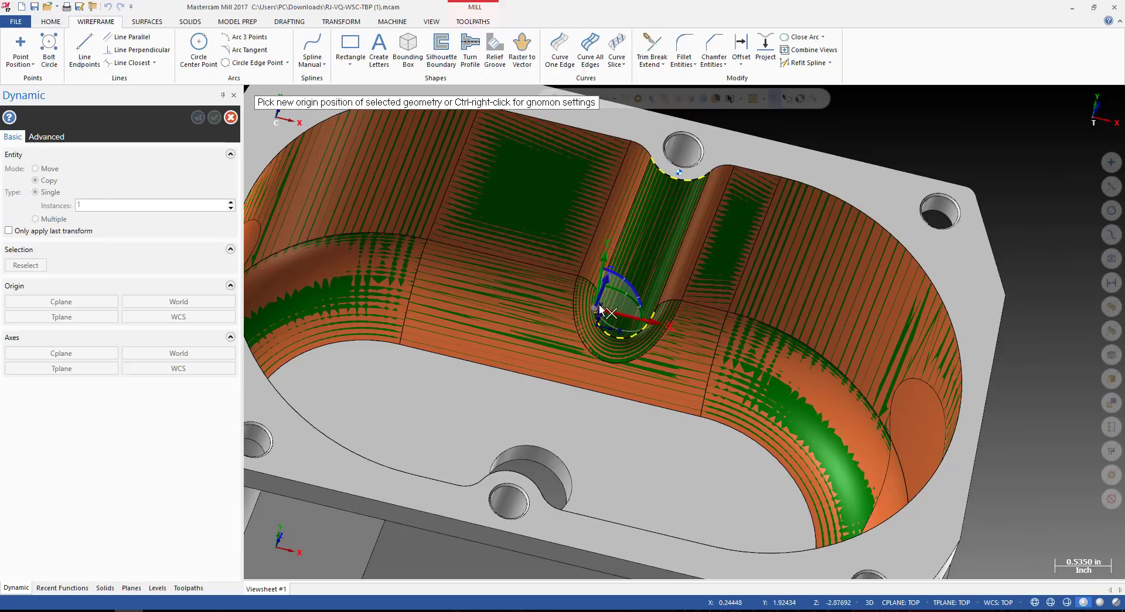
pyautogui.click(599, 293)
pyautogui.press('Return')
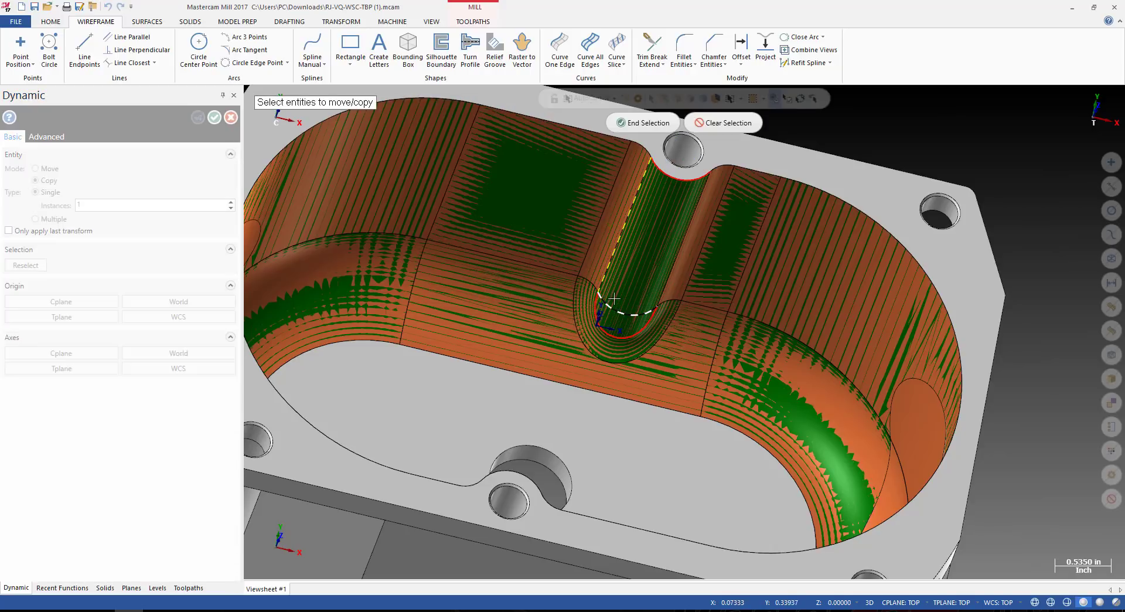
pyautogui.press('Escape')
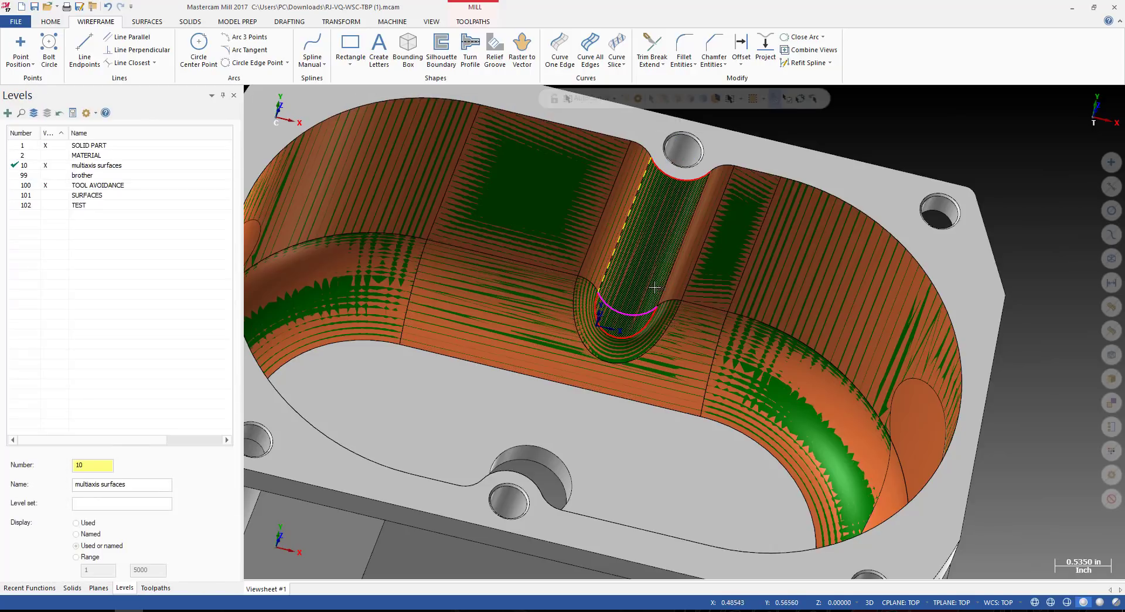
# Hide the SOLID PART level and delete the wall groove surface, keeping its edge curves.
pyautogui.click(59, 145)
pyautogui.moveTo(671, 278); pyautogui.dragTo(649, 180, button='middle')
pyautogui.scroll(-1, 656, 248)
pyautogui.press('Delete')
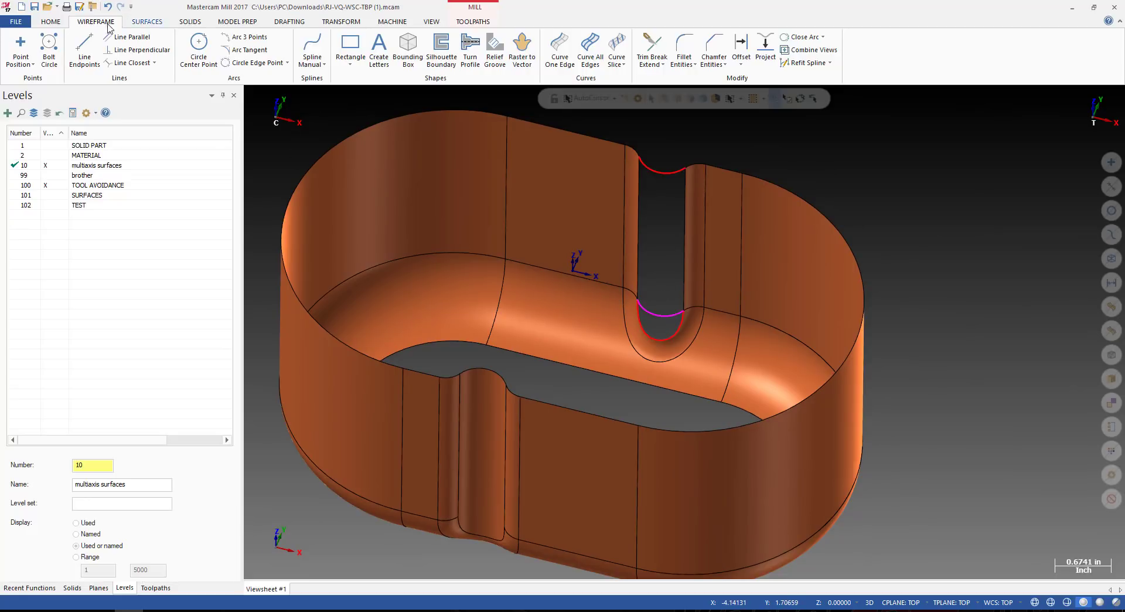
# Create a lofted surface between the groove's upper edge curve and its copied curve at the start of the rounded lower end.
pyautogui.click(159, 22)
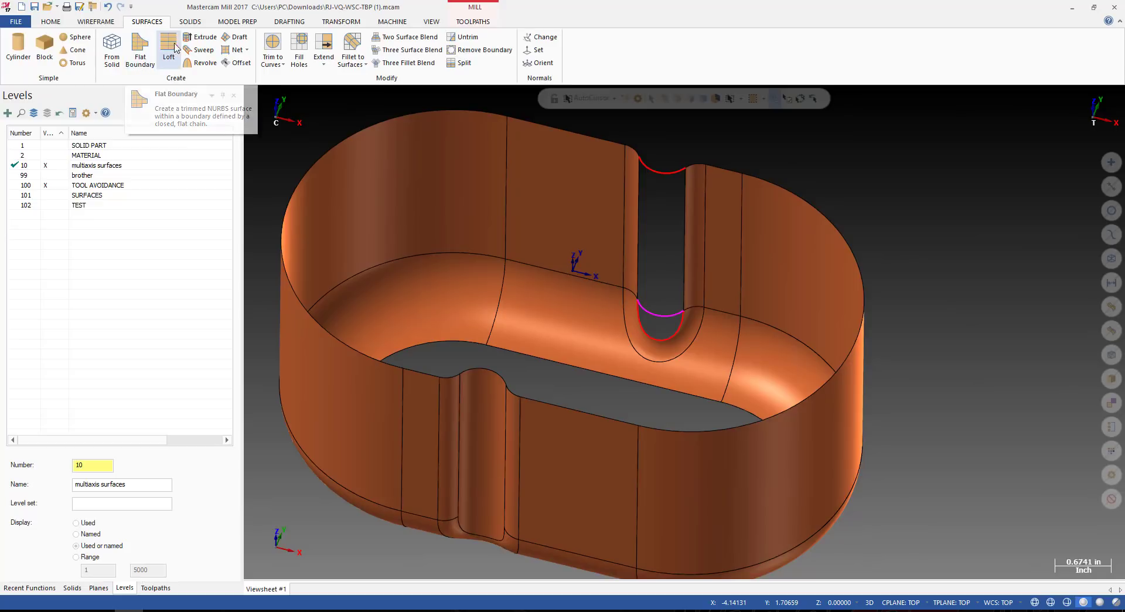
pyautogui.click(161, 59)
pyautogui.scroll(1, 668, 155)
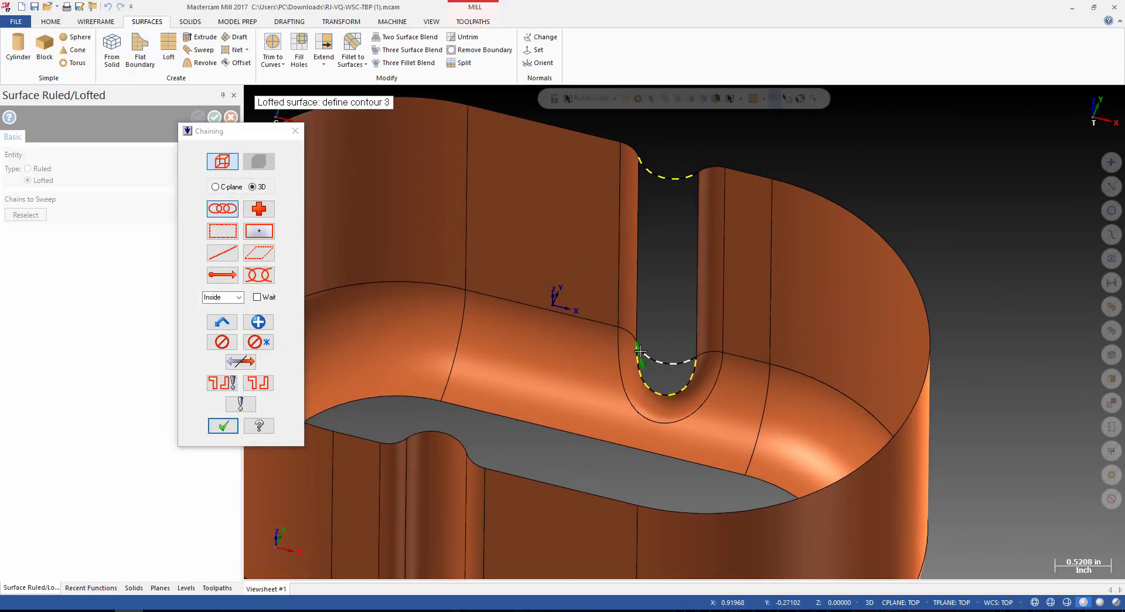
pyautogui.click(677, 364)
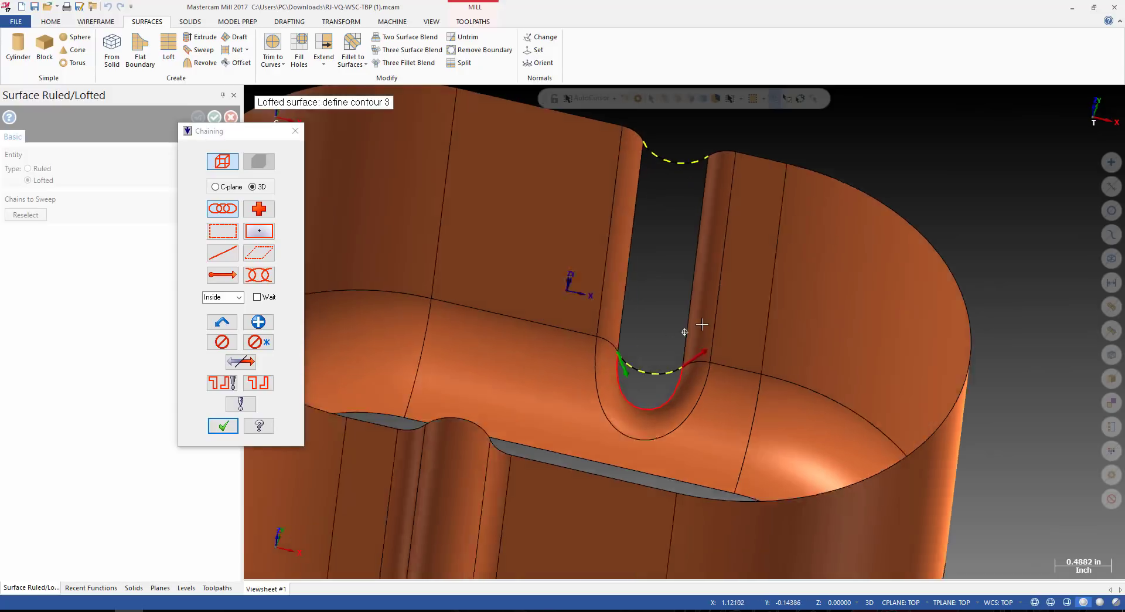
pyautogui.moveTo(677, 364); pyautogui.dragTo(469, 398, button='middle')
pyautogui.click(223, 425)
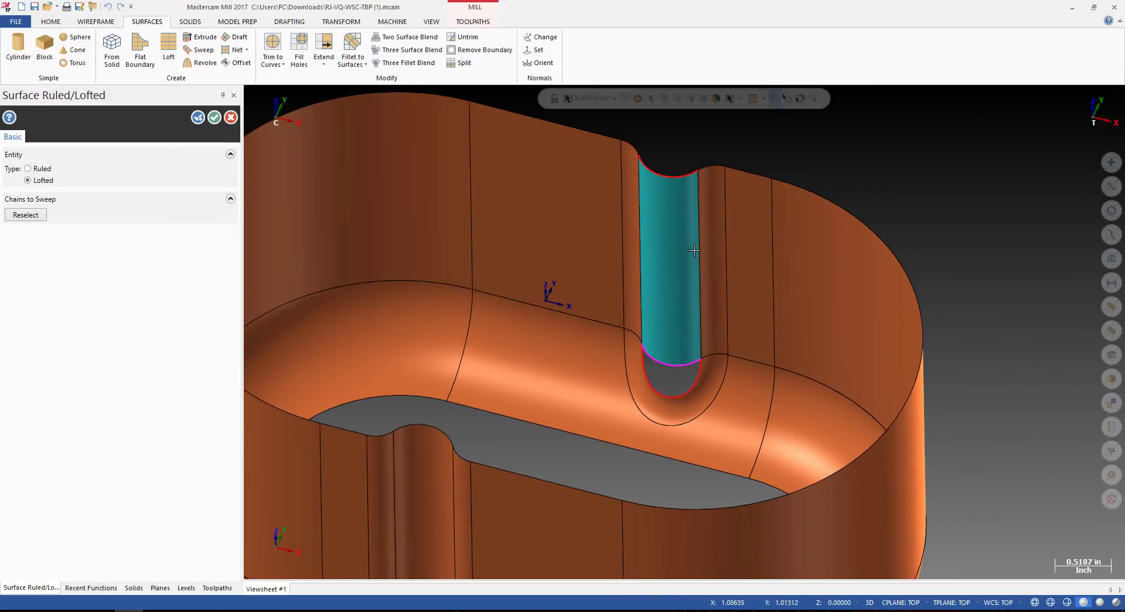
pyautogui.moveTo(693, 249); pyautogui.dragTo(722, 245, button='middle')
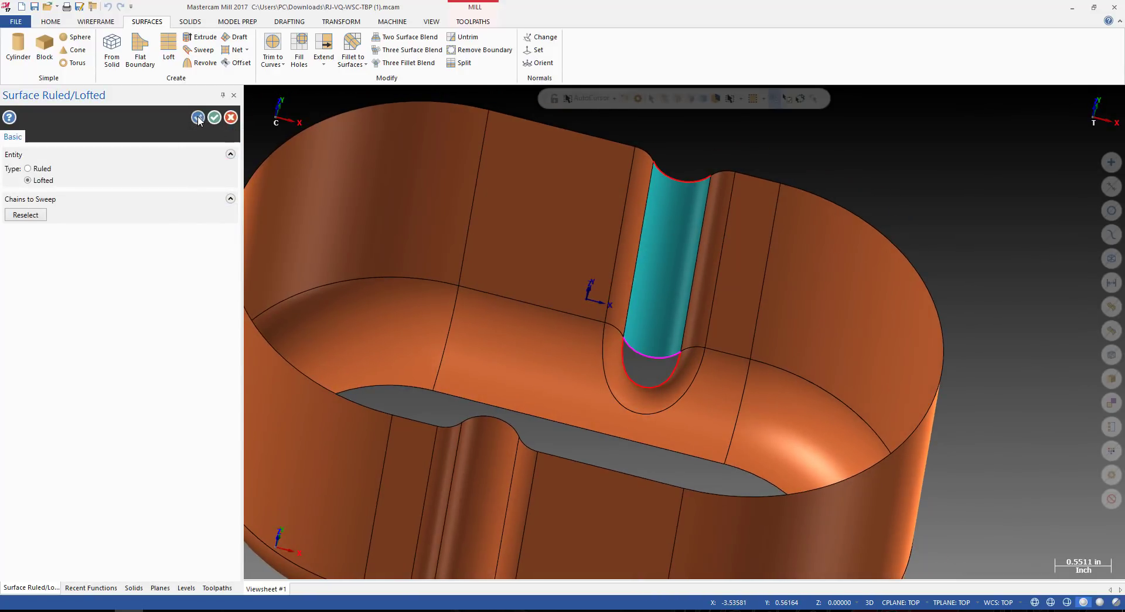
pyautogui.click(198, 118)
# Fill the groove's rounded lower end with a Ruled/Lofted surface between the copied curve and the lower edge curve.
pyautogui.scroll(3, 643, 334)
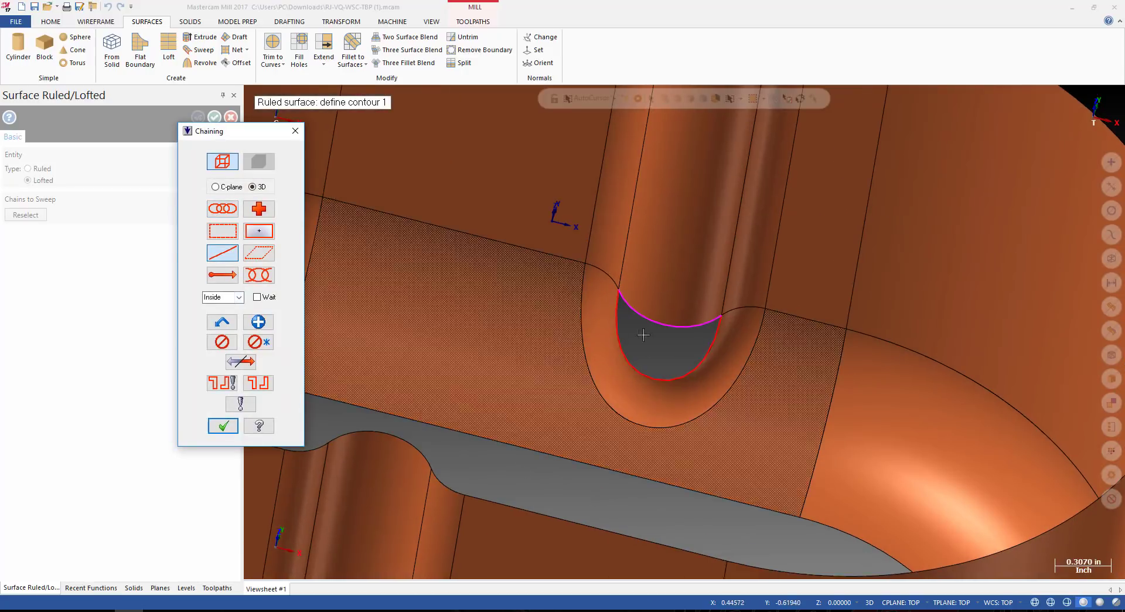
pyautogui.click(643, 337)
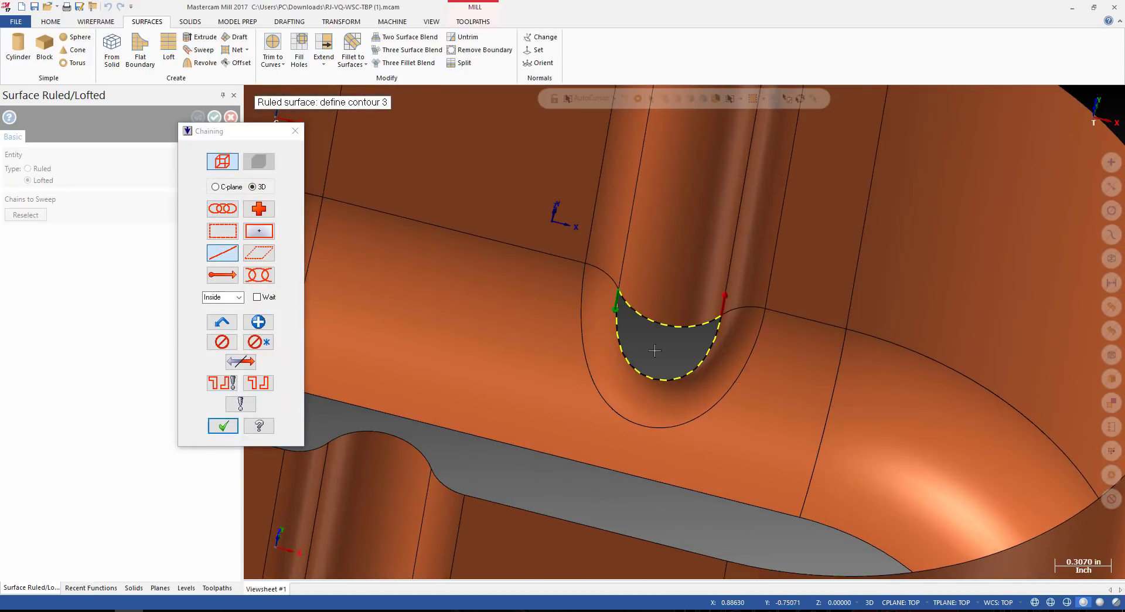
pyautogui.moveTo(655, 351); pyautogui.dragTo(550, 354, button='middle')
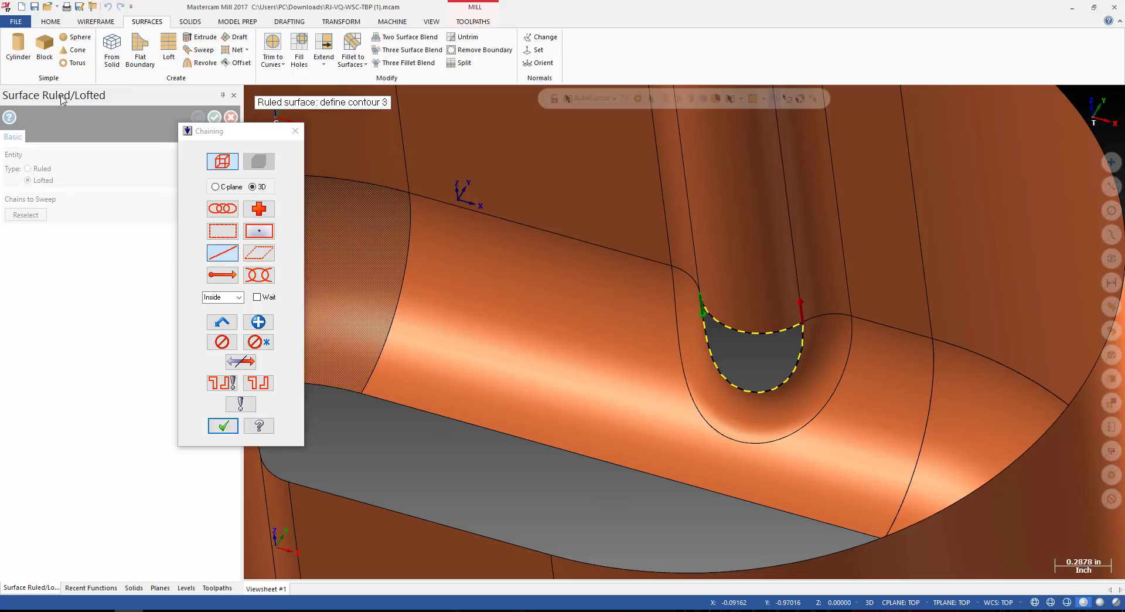
pyautogui.click(223, 425)
pyautogui.scroll(-4, 746, 368)
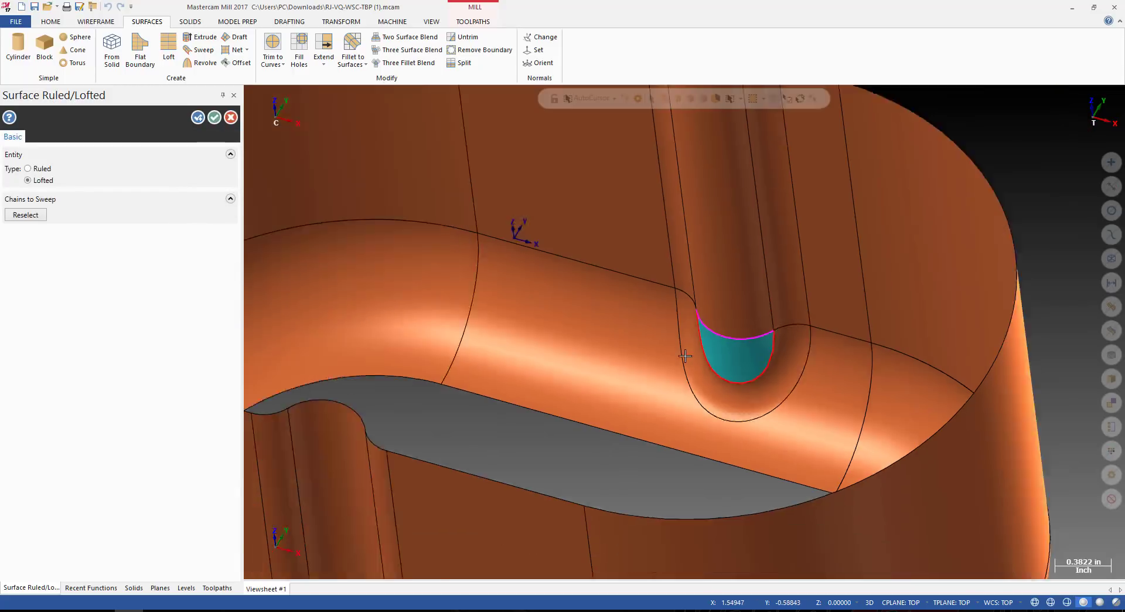
pyautogui.press('Return')
# Delete the three construction curves on the rebuilt wall groove, keeping its two surfaces.
pyautogui.moveTo(746, 368); pyautogui.dragTo(768, 335, button='middle')
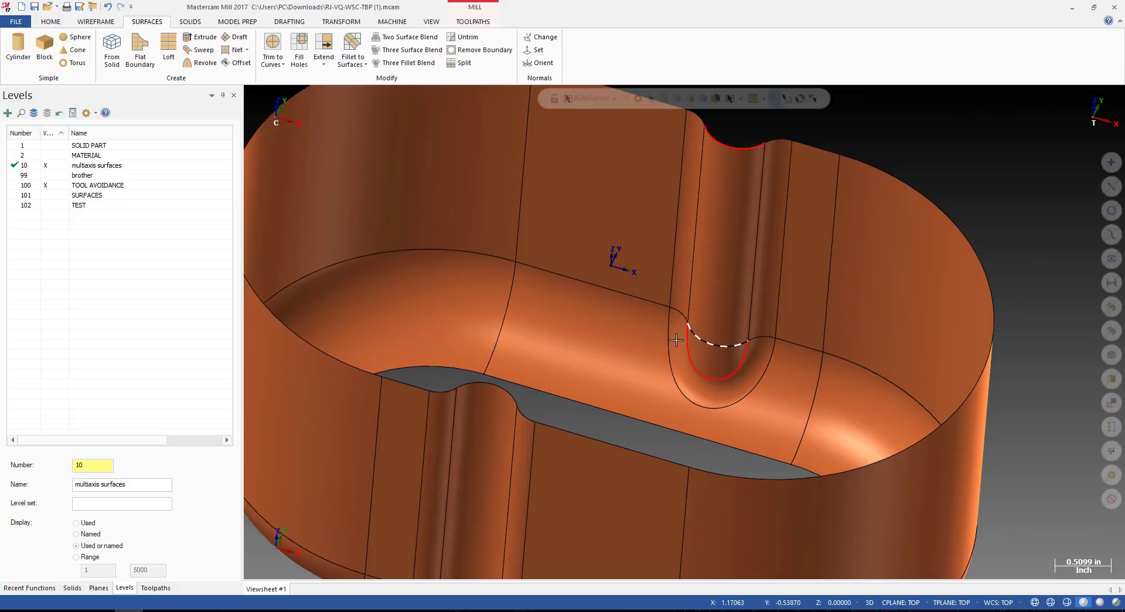
pyautogui.scroll(-1, 646, 346)
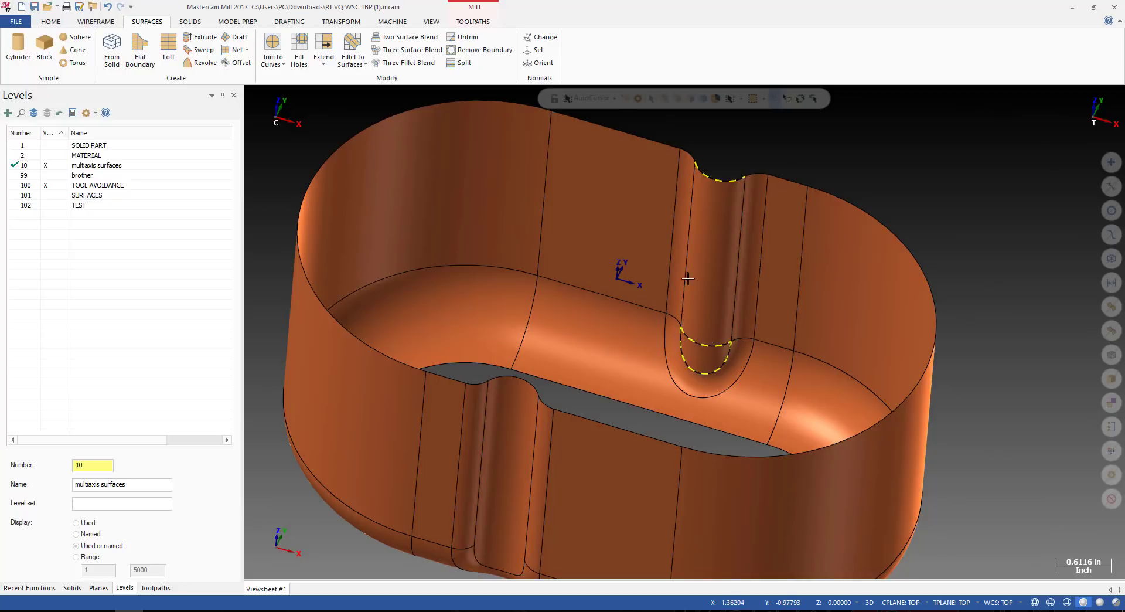
pyautogui.scroll(-2, 701, 262)
pyautogui.moveTo(704, 261); pyautogui.dragTo(743, 298, button='middle')
pyautogui.scroll(6, 743, 297)
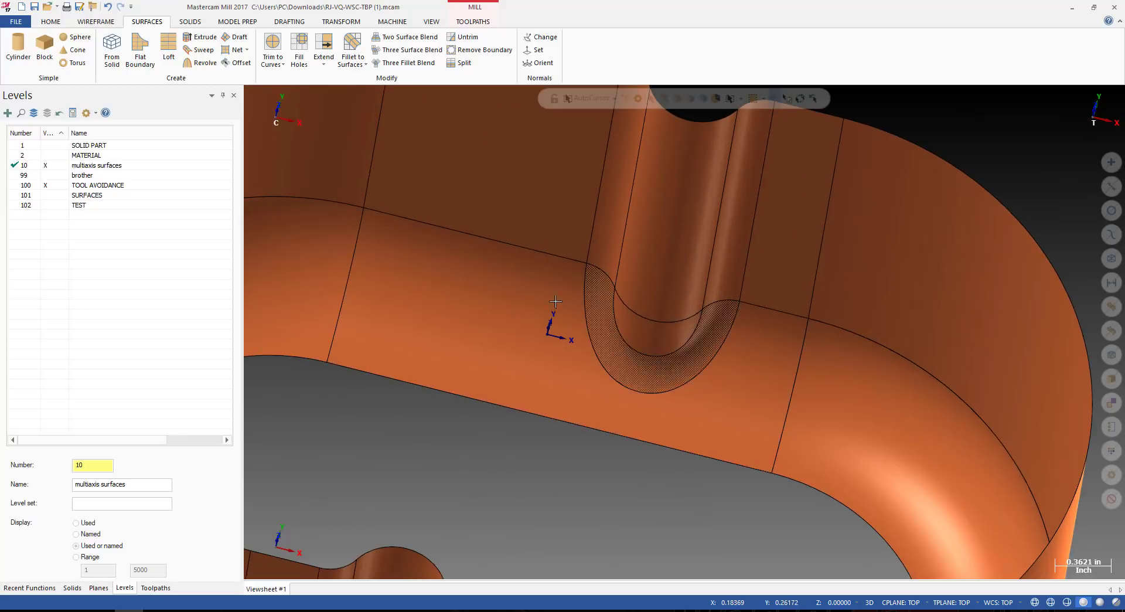
pyautogui.scroll(-3, 494, 269)
# Highlight the rebuilt straight groove surface with the adjoining upper wall surfaces to examine the continuous wall, and clear the selection.
pyautogui.click(593, 265)
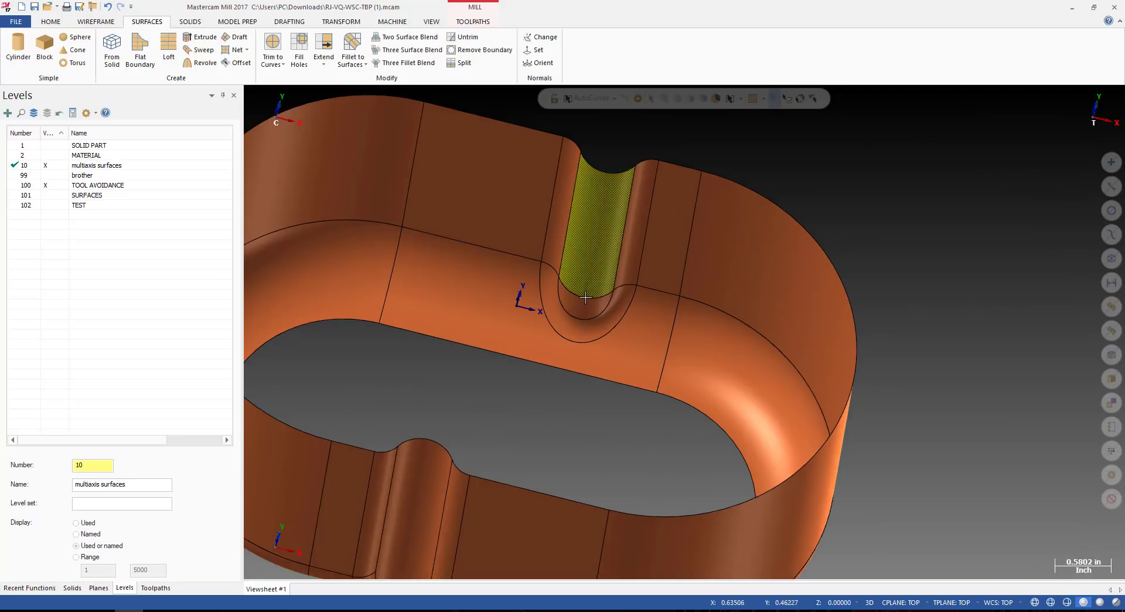
pyautogui.click(557, 199)
pyautogui.click(469, 176)
pyautogui.click(356, 202)
pyautogui.click(665, 229)
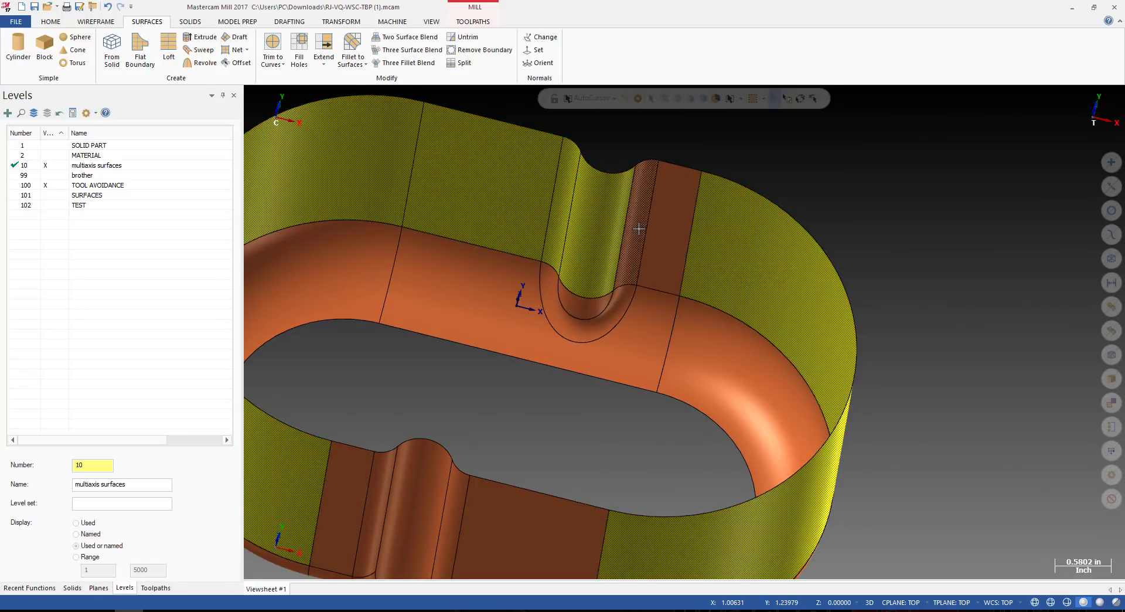
pyautogui.moveTo(656, 230); pyautogui.dragTo(695, 297, button='middle')
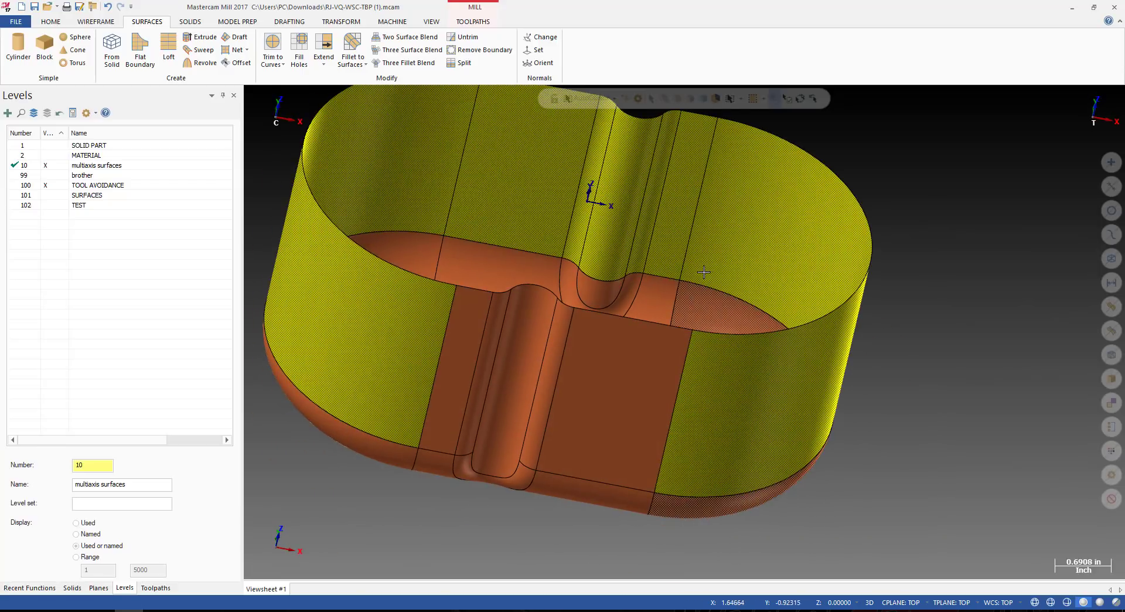
pyautogui.press('Escape')
# Display the SOLID PART level for reference at the groove in the opposite wall.
pyautogui.moveTo(580, 305); pyautogui.dragTo(510, 340, button='middle')
pyautogui.click(501, 328)
pyautogui.press('Escape')
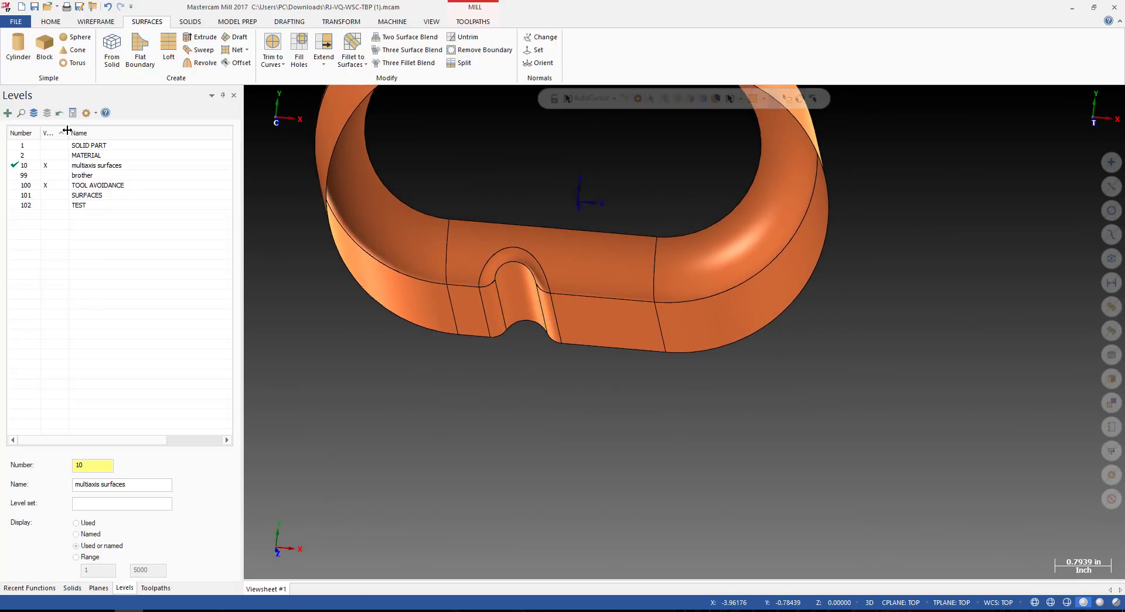
pyautogui.click(52, 145)
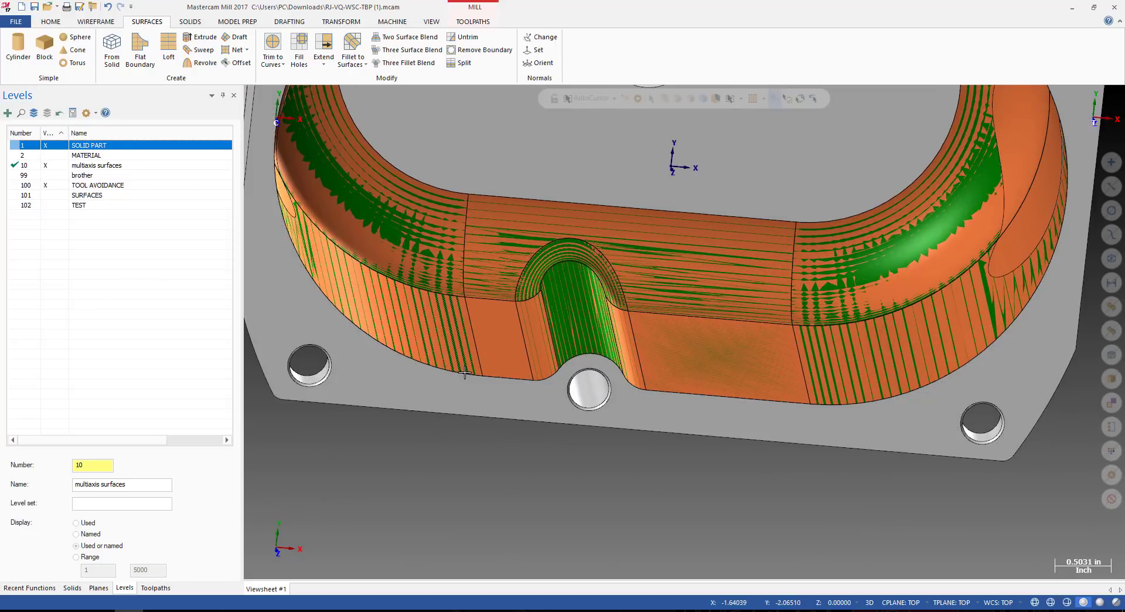
pyautogui.click(98, 21)
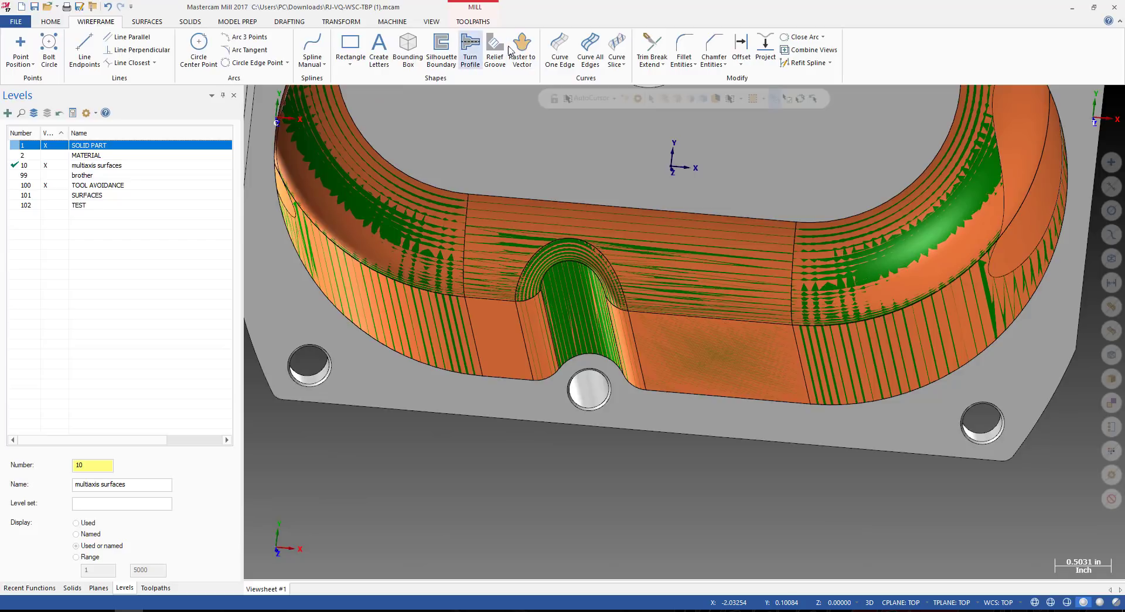
pyautogui.click(560, 49)
pyautogui.scroll(-3, 575, 422)
pyautogui.moveTo(575, 421); pyautogui.dragTo(585, 459, button='middle')
pyautogui.scroll(-2, 603, 286)
pyautogui.moveTo(578, 388); pyautogui.dragTo(584, 368, button='middle')
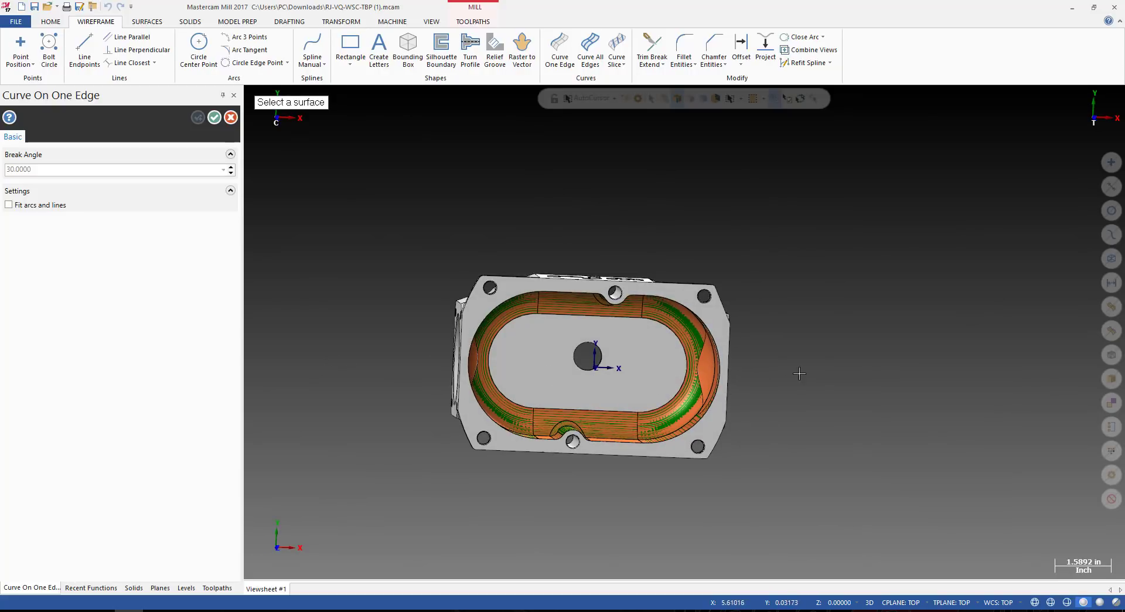
pyautogui.moveTo(579, 386); pyautogui.dragTo(581, 389, button='middle')
pyautogui.scroll(4, 582, 390)
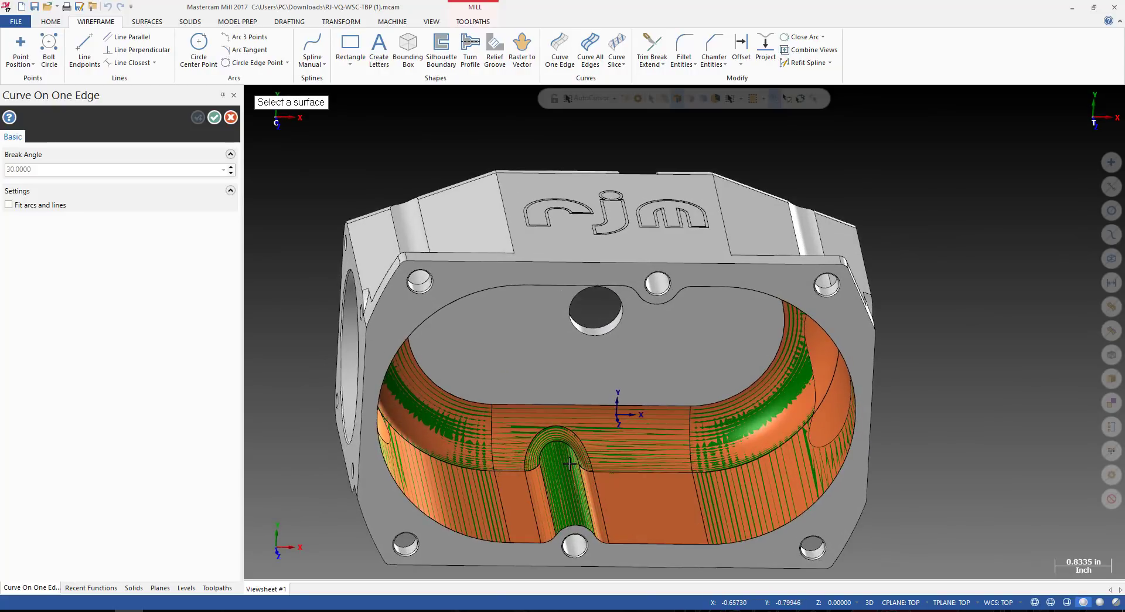
pyautogui.scroll(3, 570, 463)
pyautogui.hotkey('alt', 'z')
pyautogui.press('Escape')
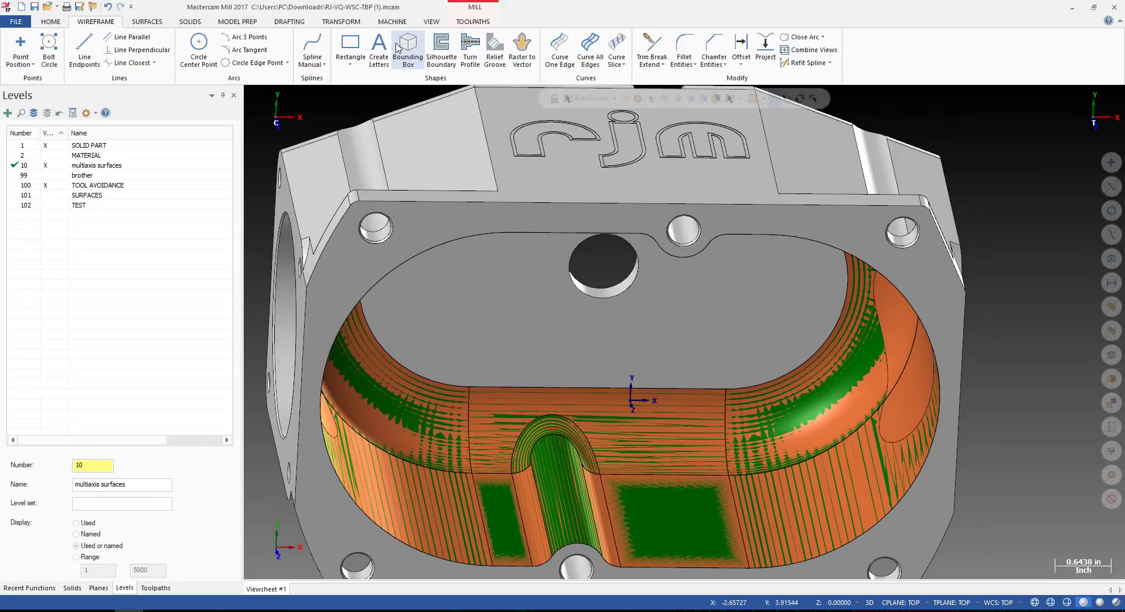
# Create a Curve One Edge curve along the open end of the opposite wall groove.
pyautogui.click(554, 54)
pyautogui.scroll(2, 545, 515)
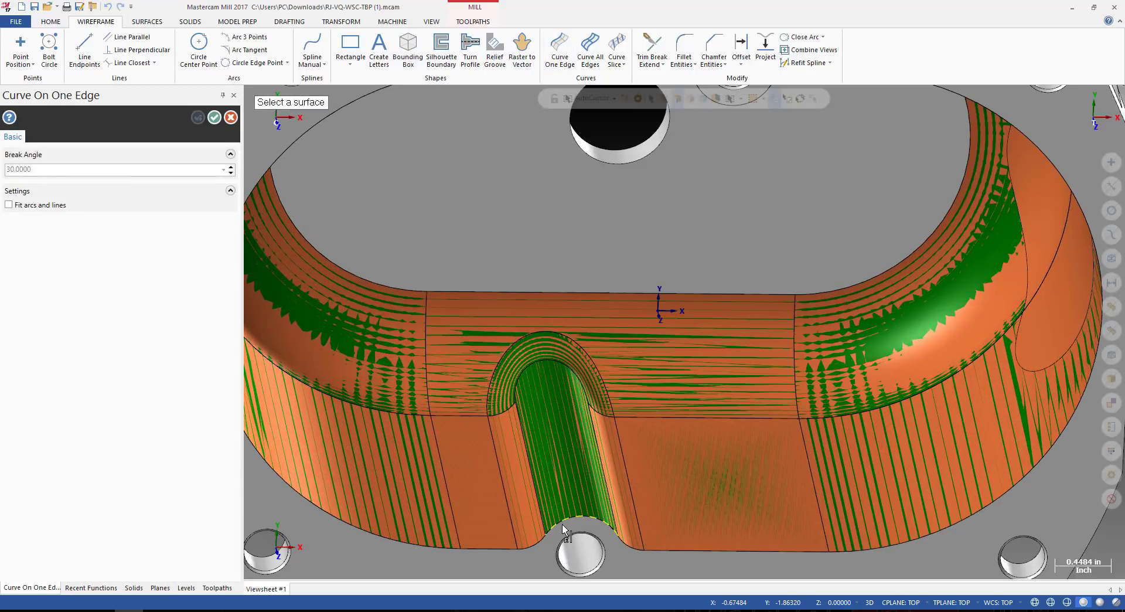
pyautogui.click(561, 526)
pyautogui.press('Return')
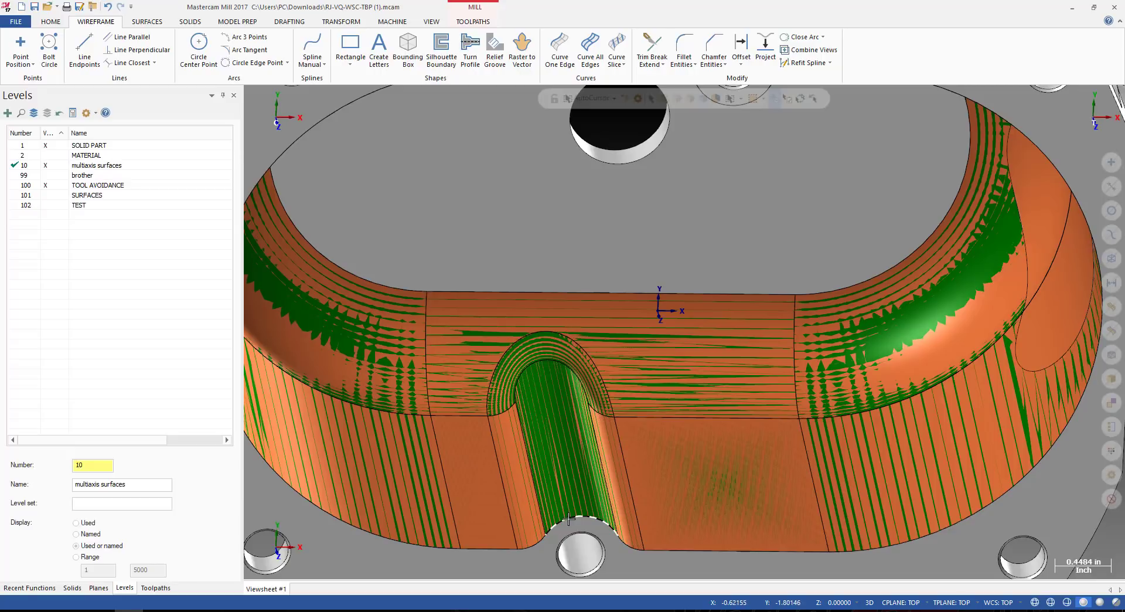
# Copy the new edge curve with Dynamic transform, from its endpoint to the groove side edge's endpoint at the rounded end.
pyautogui.press('d')
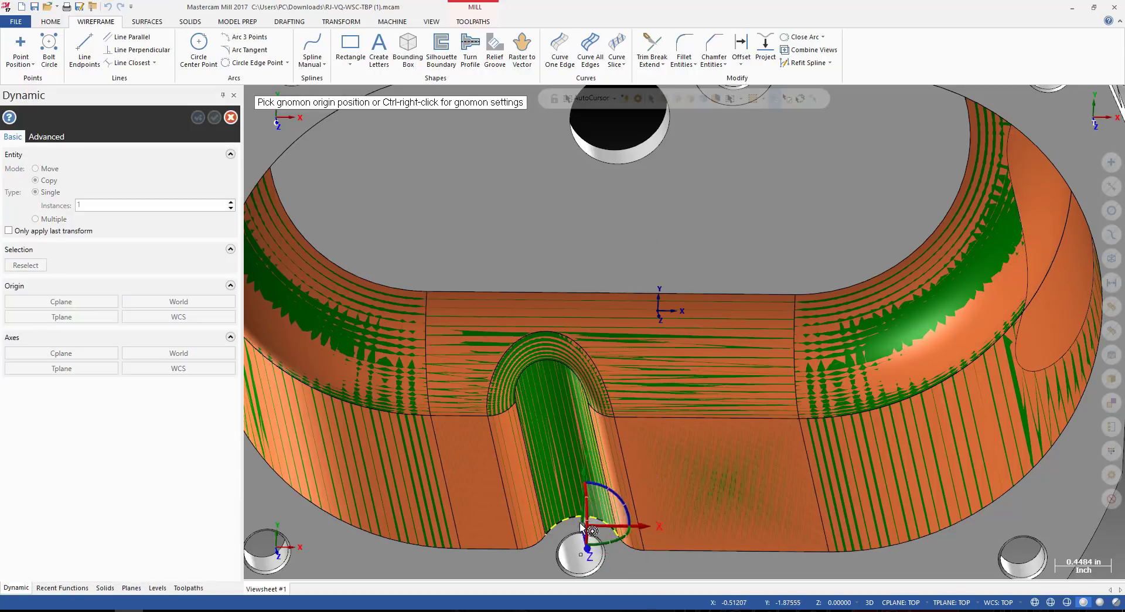
pyautogui.scroll(2, 571, 528)
pyautogui.scroll(3, 531, 533)
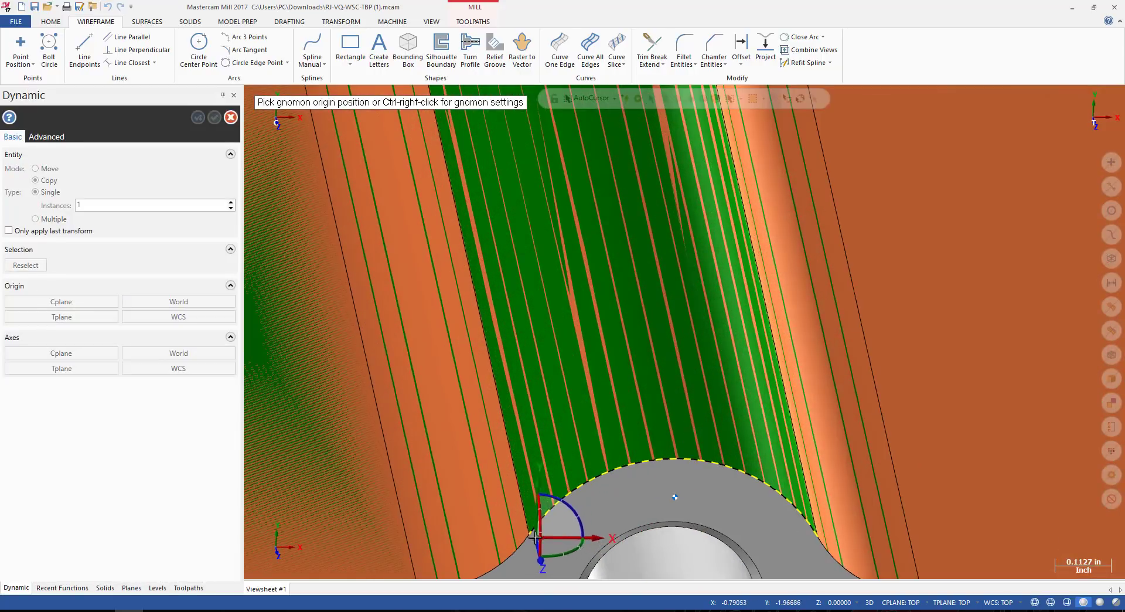
pyautogui.click(531, 535)
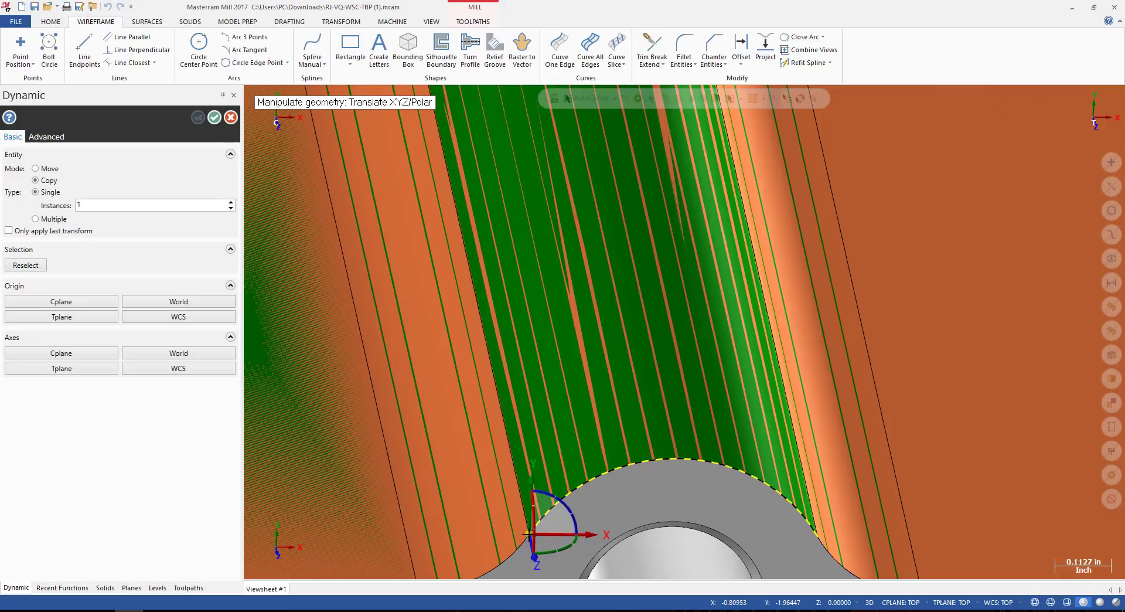
pyautogui.click(534, 534)
pyautogui.scroll(-3, 647, 401)
pyautogui.click(611, 410)
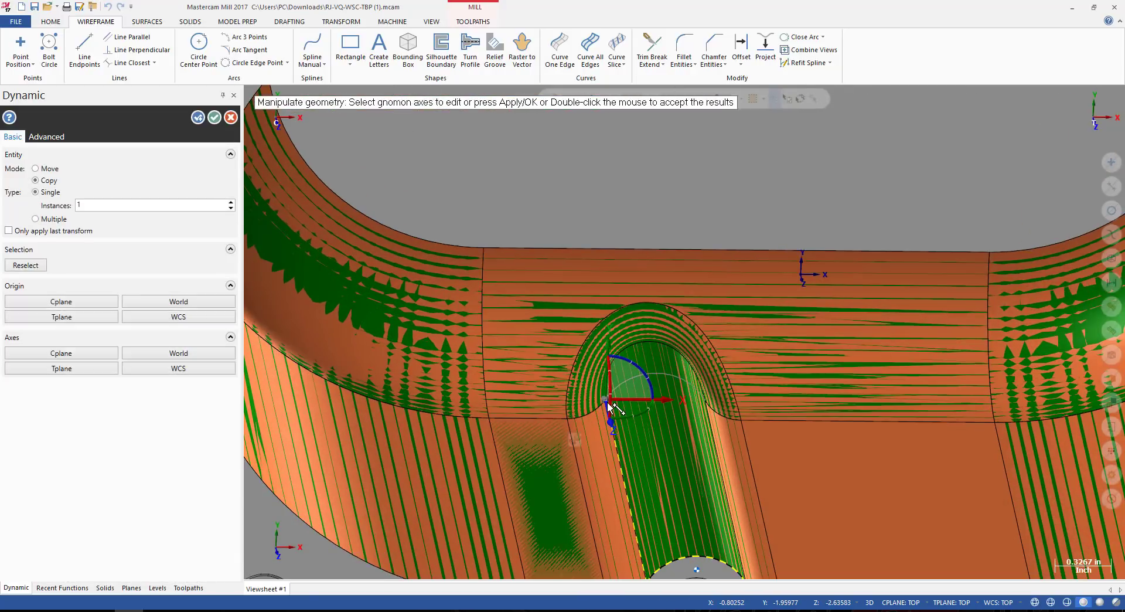
pyautogui.doubleClick(610, 410)
pyautogui.scroll(-1, 645, 438)
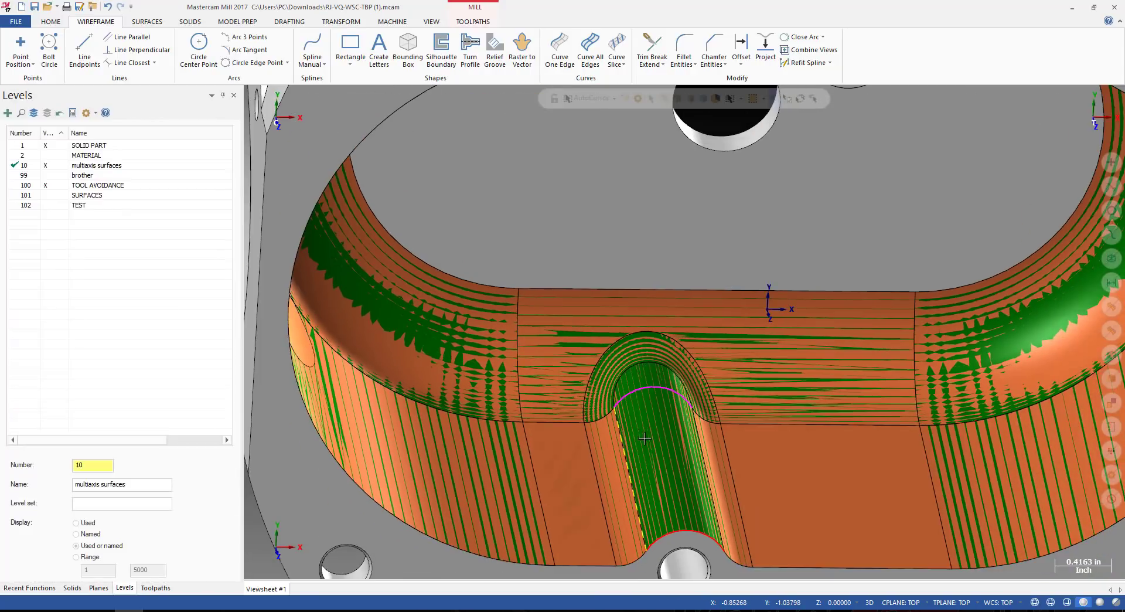
# Hide the SOLID PART level to isolate the multiaxis surfaces around the opposite groove.
pyautogui.click(57, 147)
pyautogui.scroll(-3, 612, 337)
pyautogui.scroll(2, 613, 337)
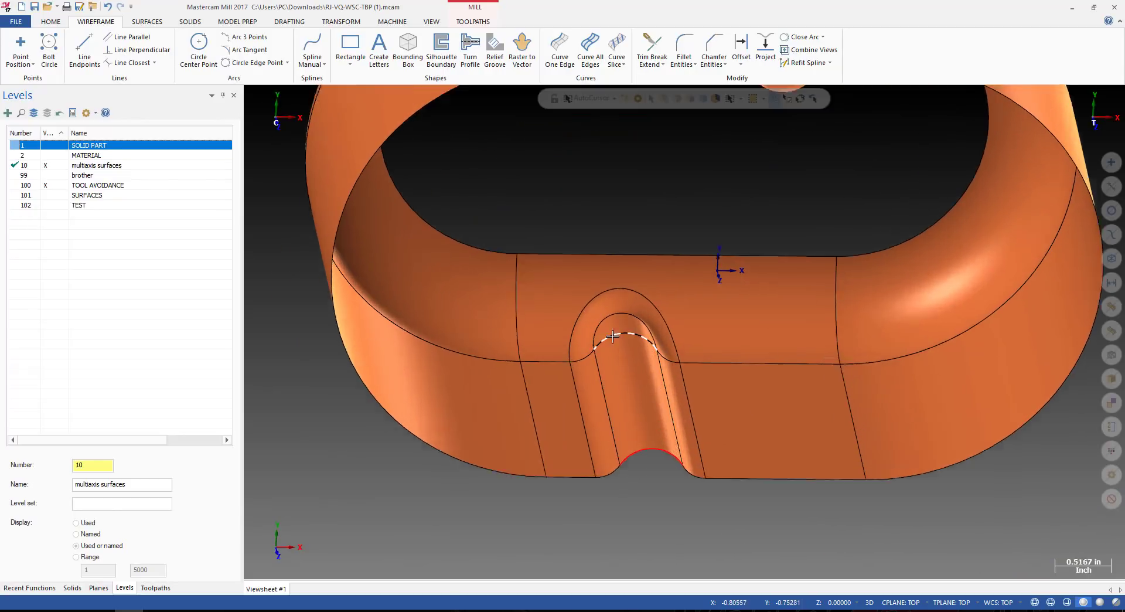
pyautogui.scroll(1, 613, 337)
pyautogui.moveTo(626, 332); pyautogui.dragTo(634, 353, button='middle')
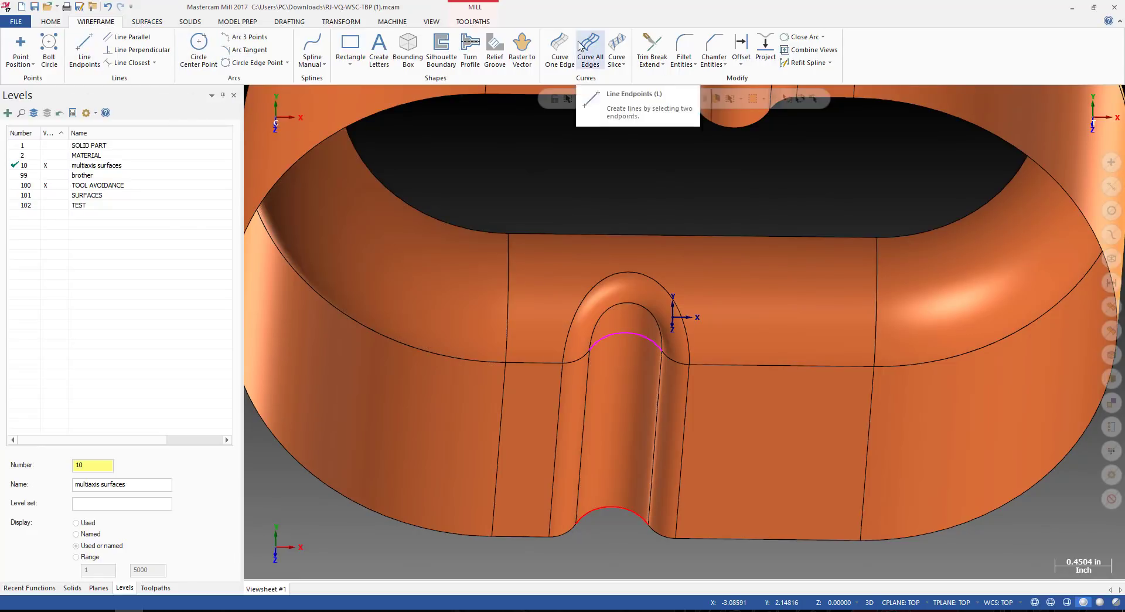
# Try to create a Curve One Edge curve along the side edge of the opposite groove surface.
pyautogui.click(559, 47)
pyautogui.click(589, 385)
pyautogui.click(580, 382)
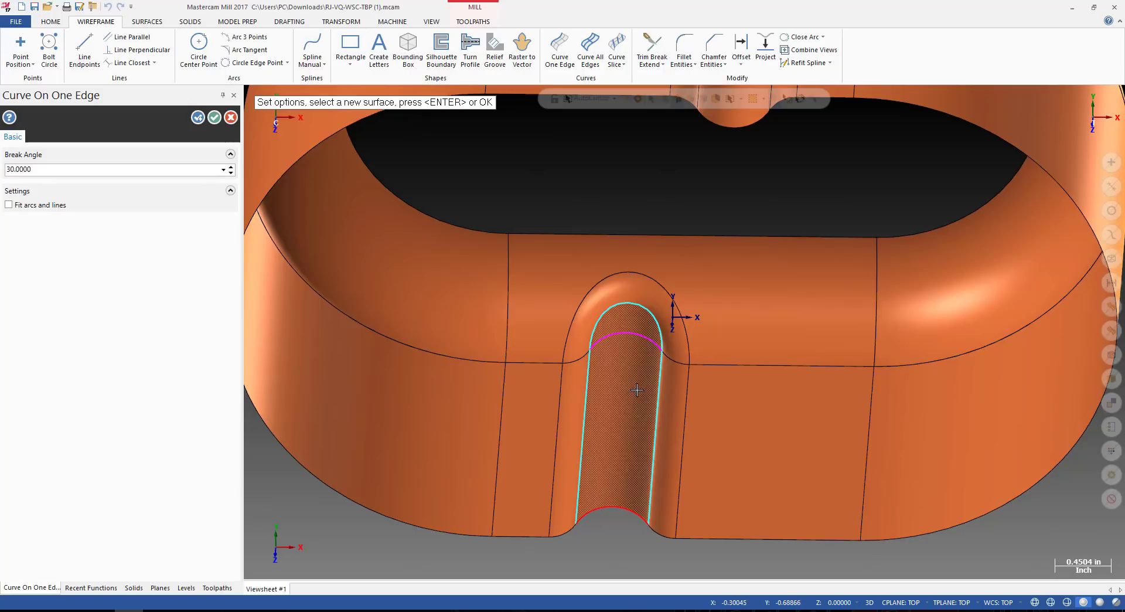
pyautogui.press('Return')
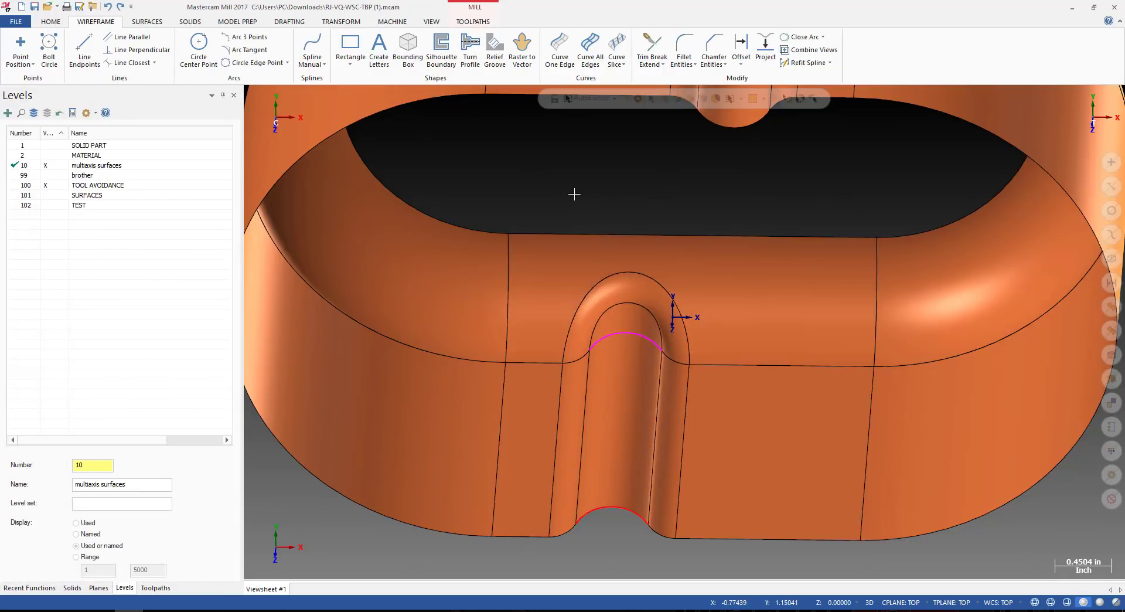
# Draw two endpoint lines down the opposite groove's sides, joining the copied curve's ends to the open-end curve's ends.
pyautogui.moveTo(576, 192); pyautogui.dragTo(410, 117, button='middle')
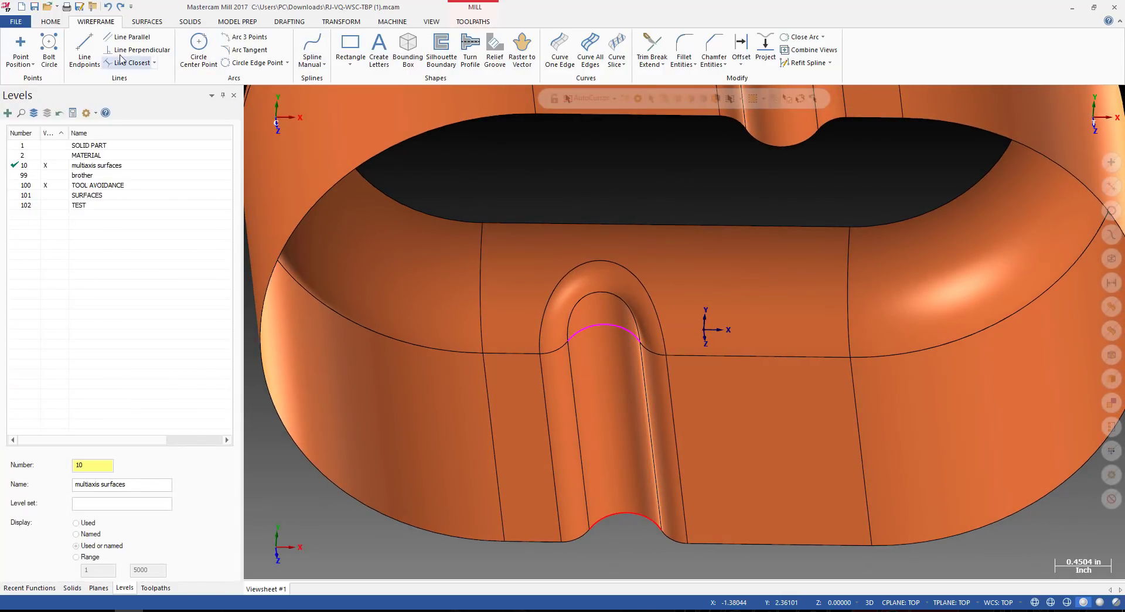
pyautogui.click(84, 48)
pyautogui.click(567, 343)
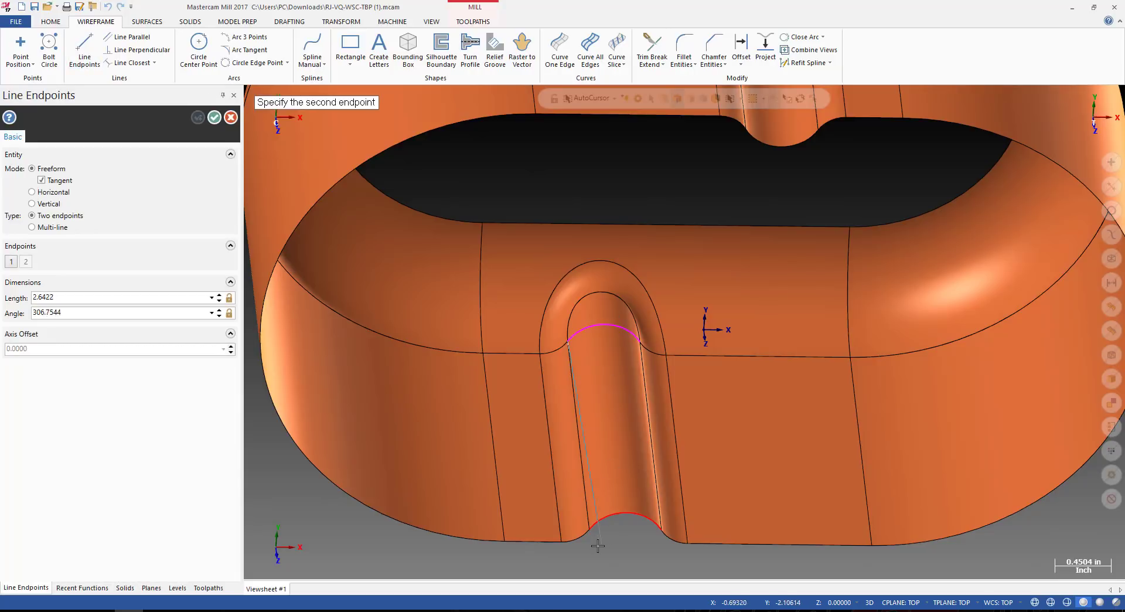
pyautogui.click(589, 529)
pyautogui.click(642, 344)
pyautogui.click(663, 529)
pyautogui.press('Escape')
pyautogui.scroll(-2, 656, 411)
pyautogui.moveTo(656, 411); pyautogui.dragTo(685, 385, button='middle')
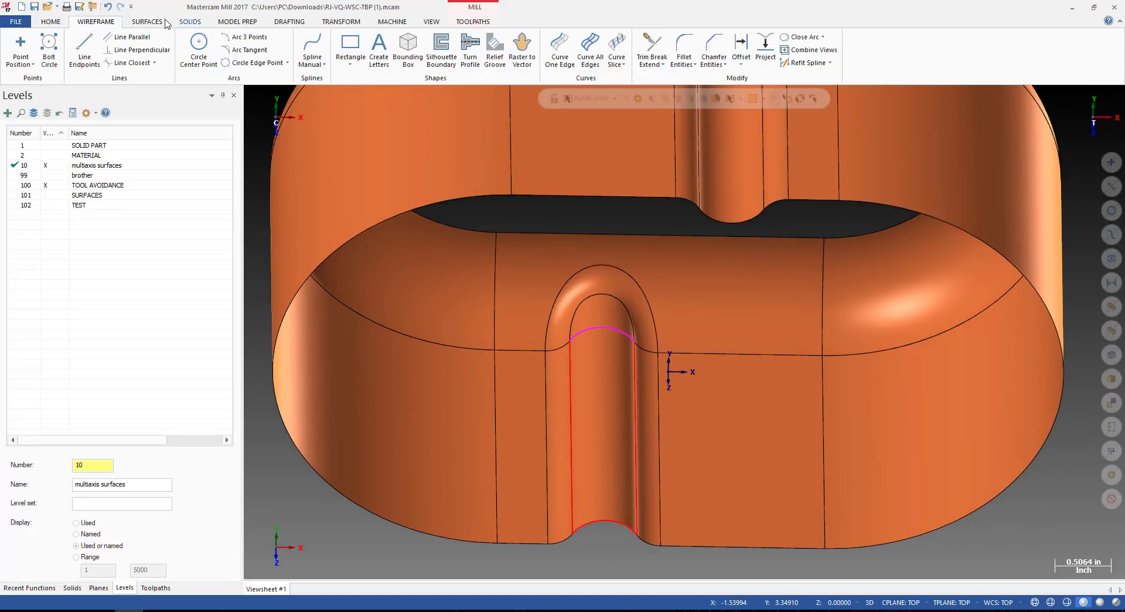
# Start Trim to Curves for the opposite wall groove surface.
pyautogui.click(147, 22)
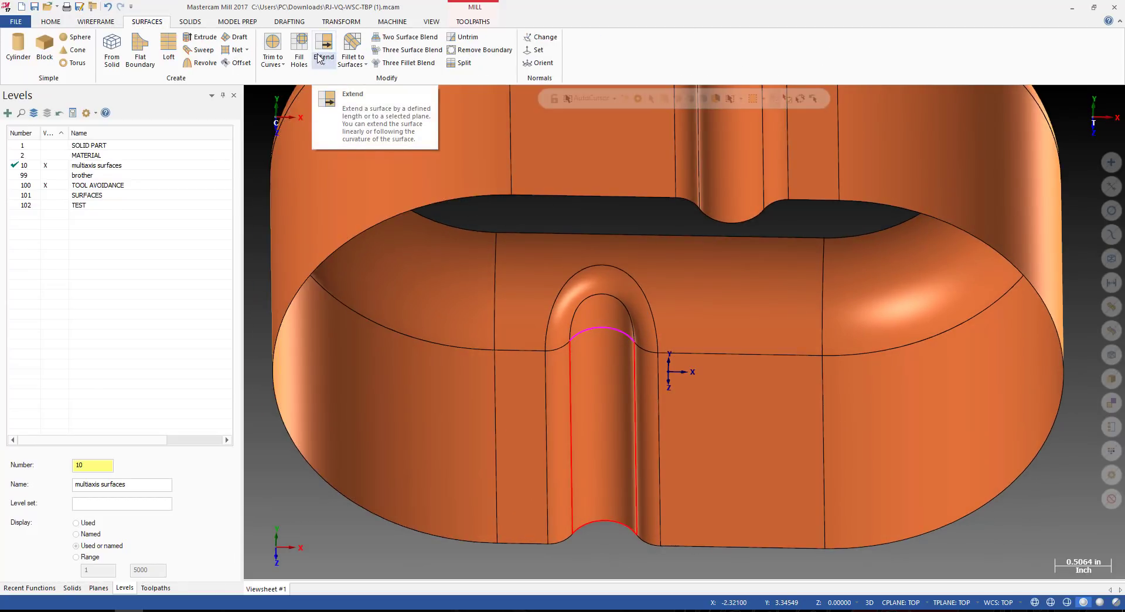
pyautogui.click(272, 46)
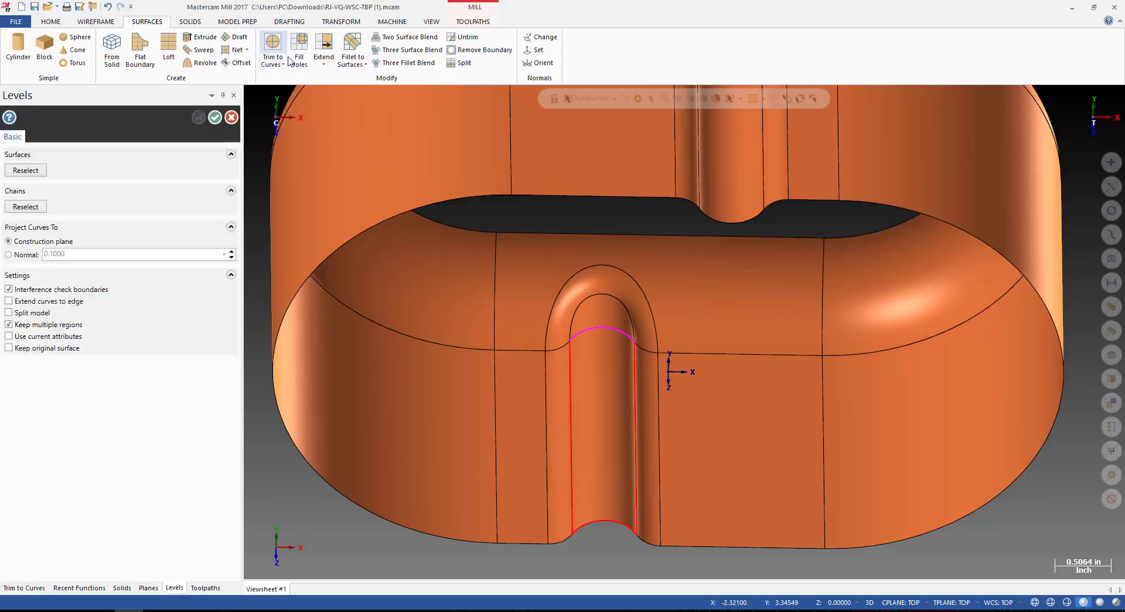
# Set up Trim to Curves on the groove surface, with the arc across its upper part as trimming curve and Split model enabled.
pyautogui.click(613, 352)
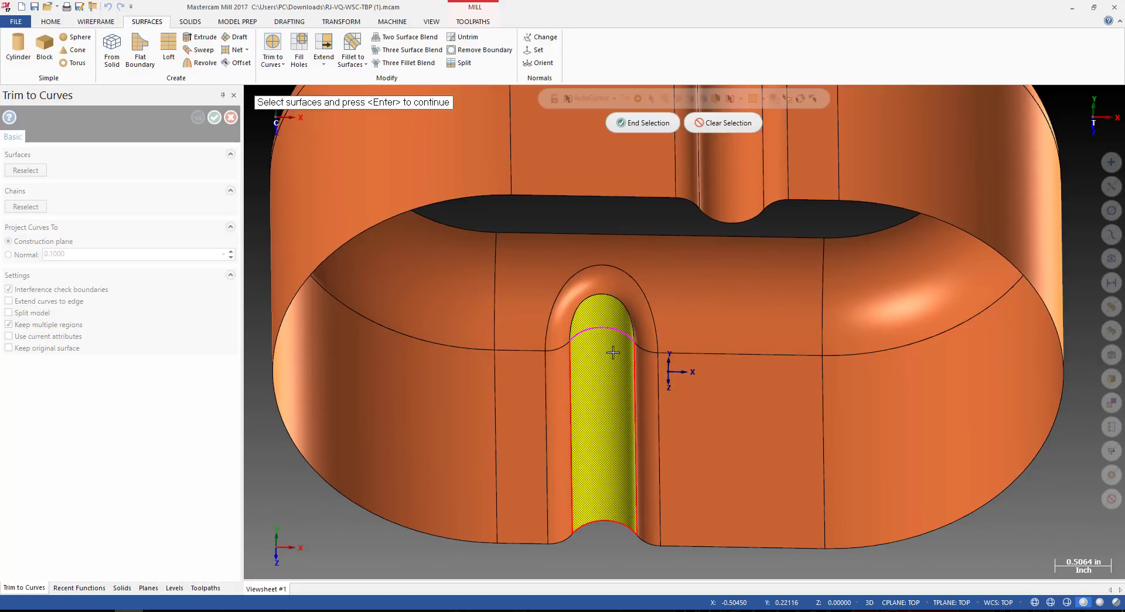
pyautogui.press('Return')
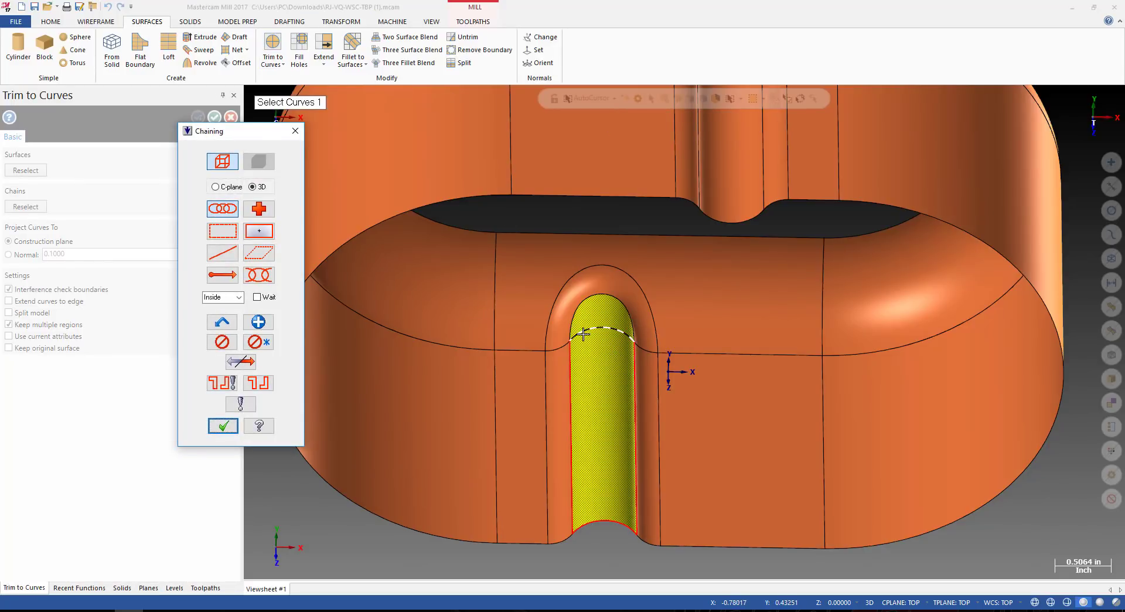
pyautogui.click(583, 333)
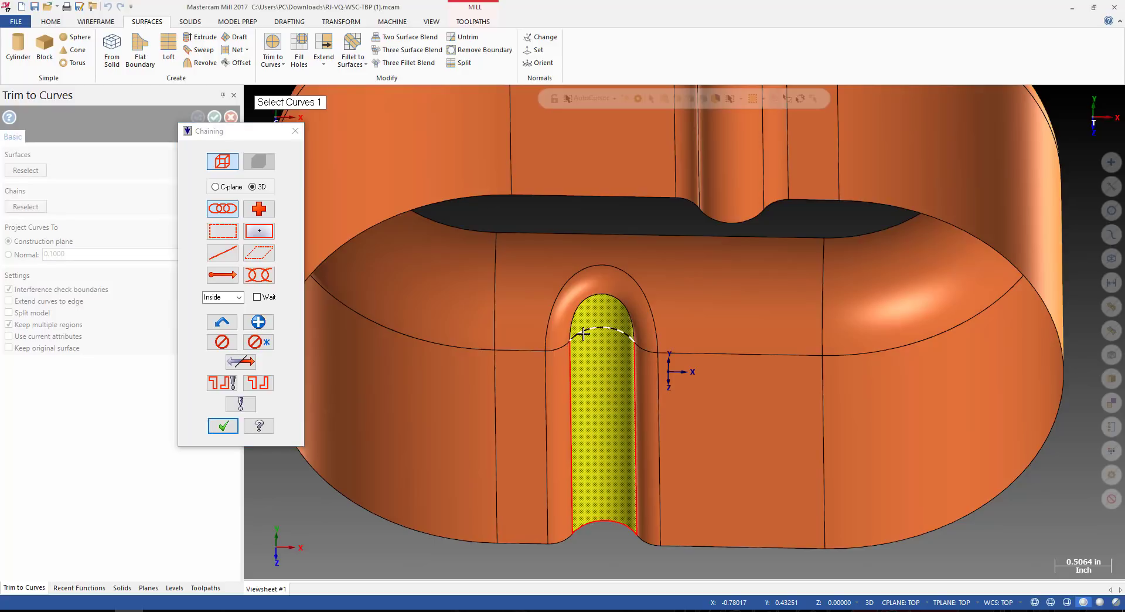
pyautogui.click(223, 426)
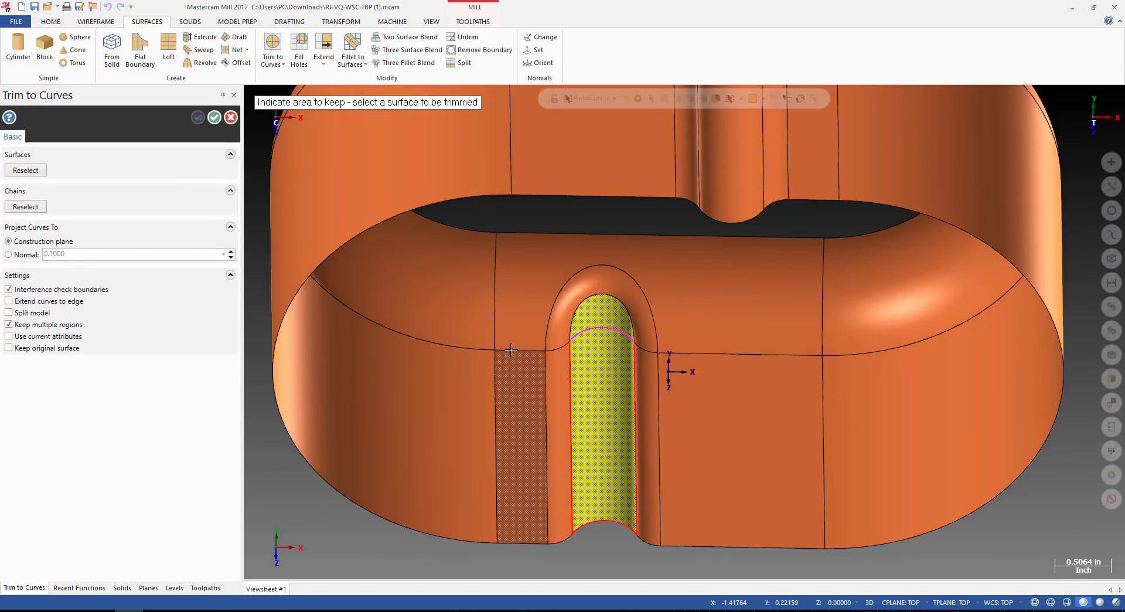
pyautogui.click(22, 315)
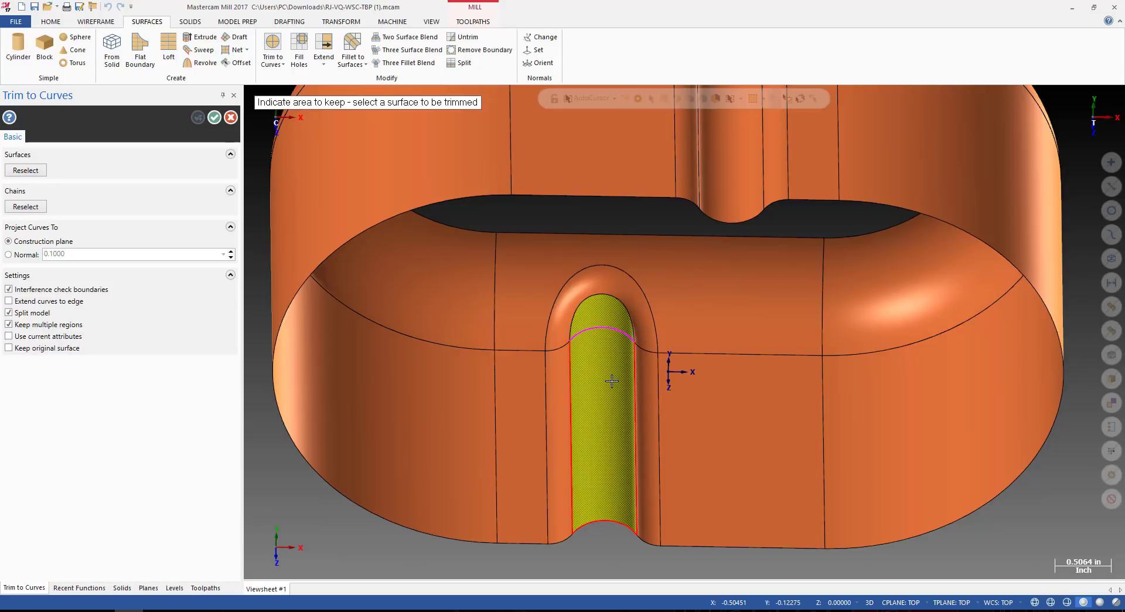
# Try splitting the groove surface with the construction-plane projection, and set curve projection to Normal with 0.1000.
pyautogui.click(607, 369)
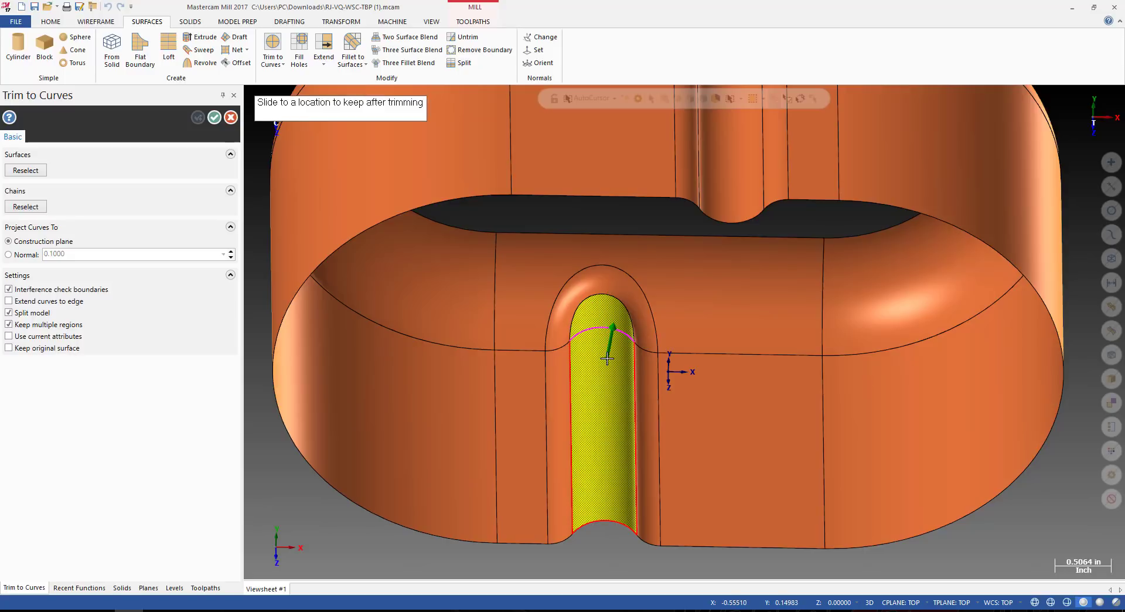
pyautogui.click(607, 358)
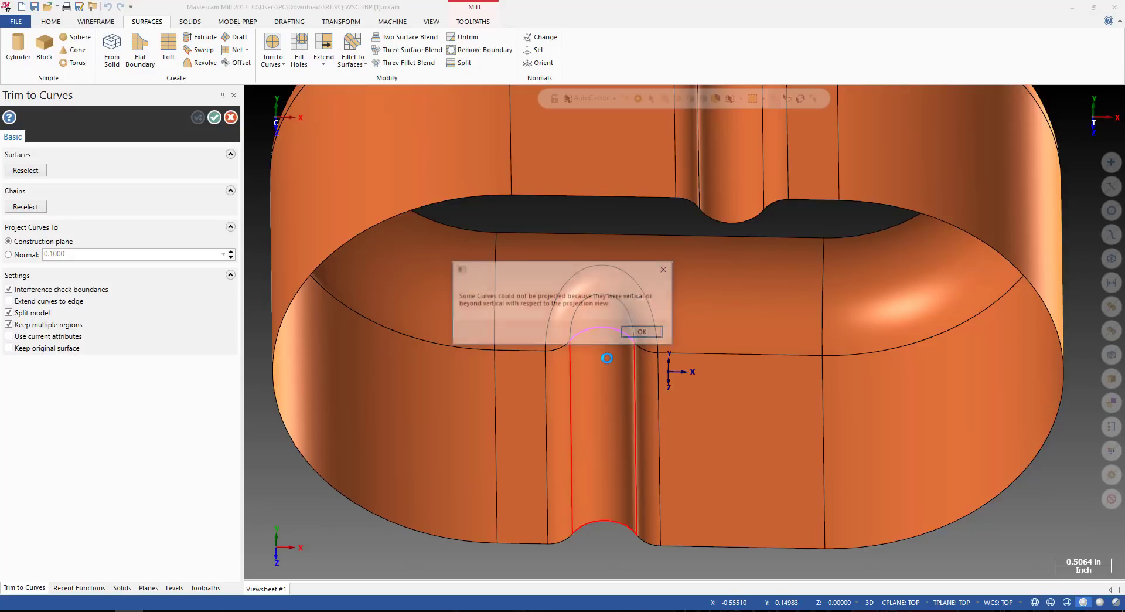
pyautogui.click(646, 335)
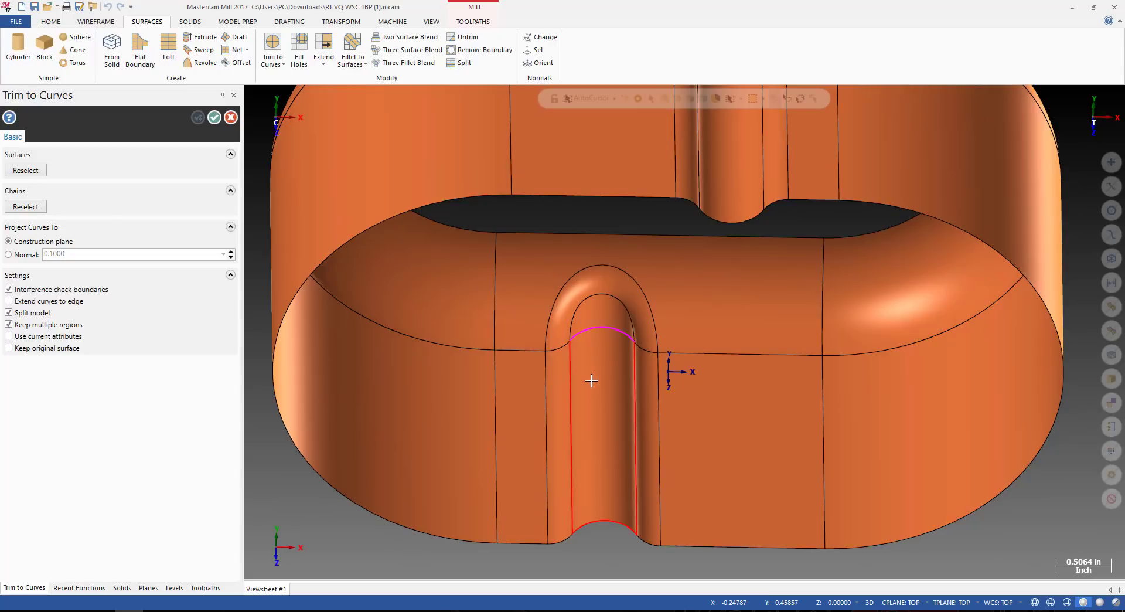
pyautogui.click(9, 256)
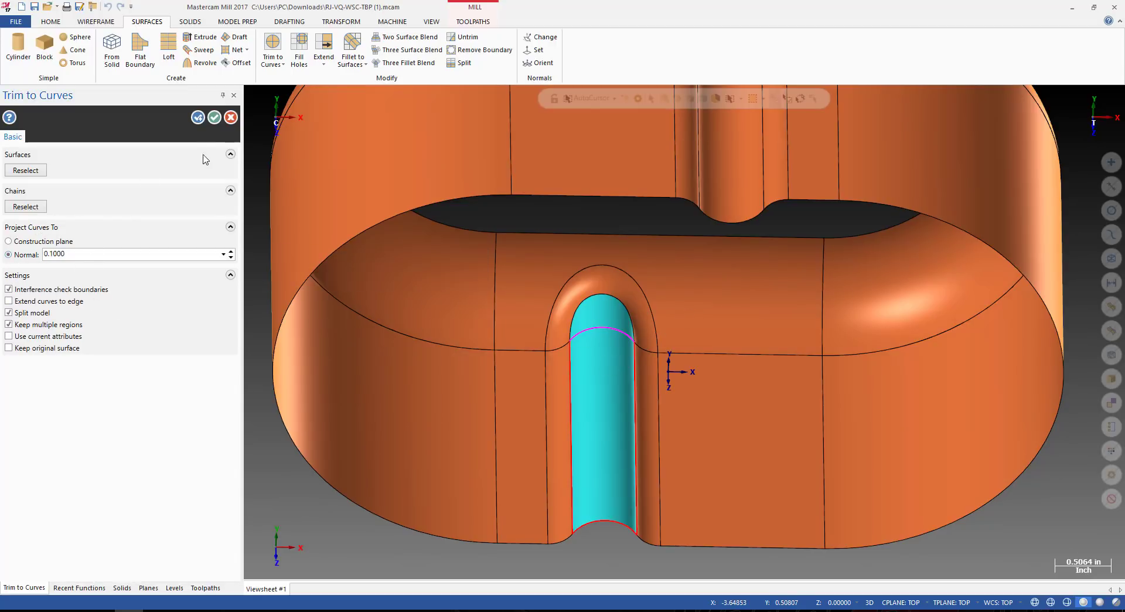
# Reselect the groove surface, indicate the area to keep near the arc, and accept the split.
pyautogui.click(26, 171)
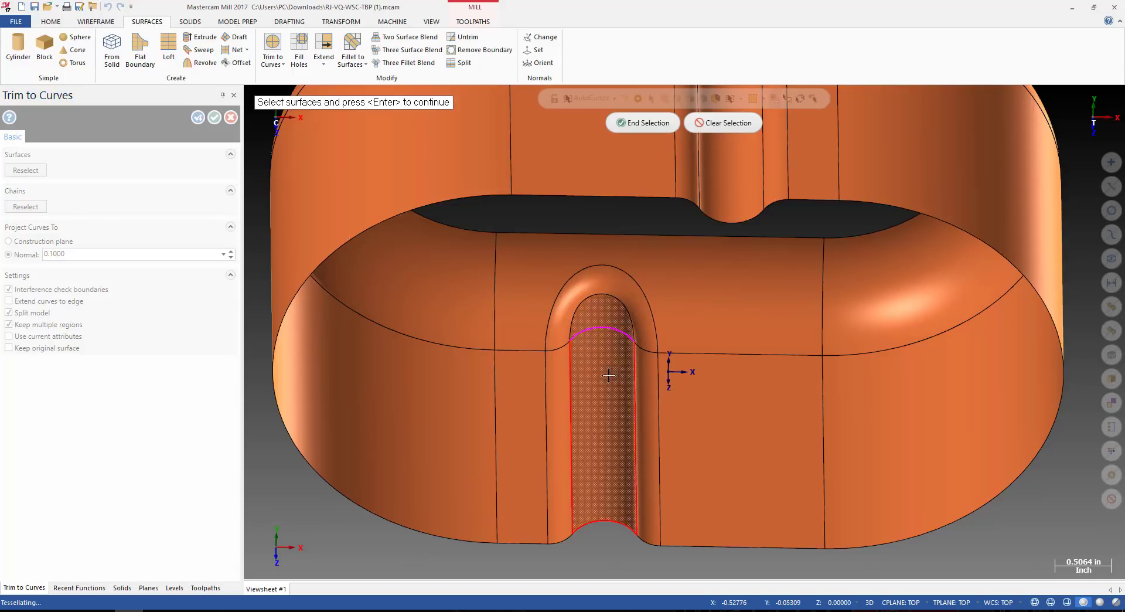
pyautogui.click(609, 413)
pyautogui.press('Return')
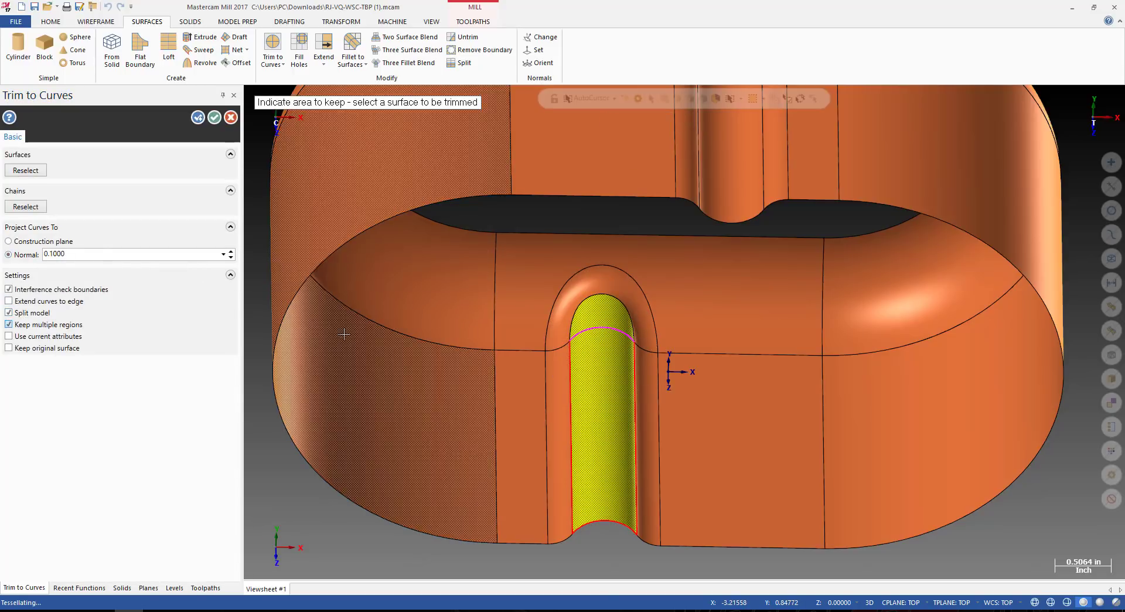
pyautogui.click(607, 354)
pyautogui.click(604, 333)
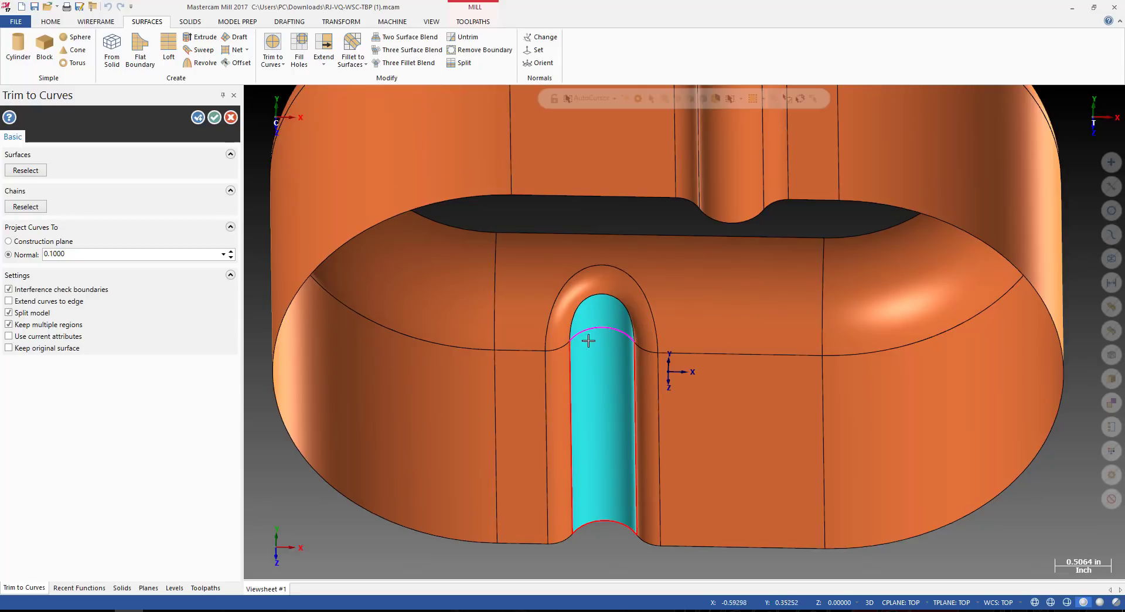
pyautogui.click(215, 117)
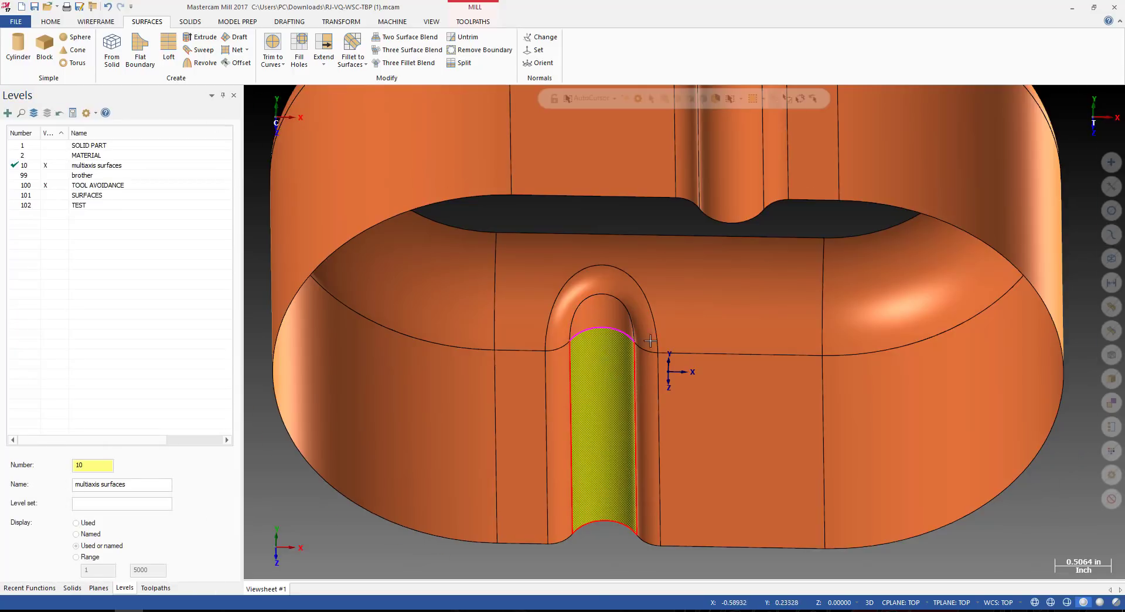
# Delete the wireframe curves that outline the lower part of the split groove surface.
pyautogui.moveTo(650, 341); pyautogui.dragTo(607, 331, button='middle')
pyautogui.scroll(2, 628, 334)
pyautogui.scroll(-3, 594, 312)
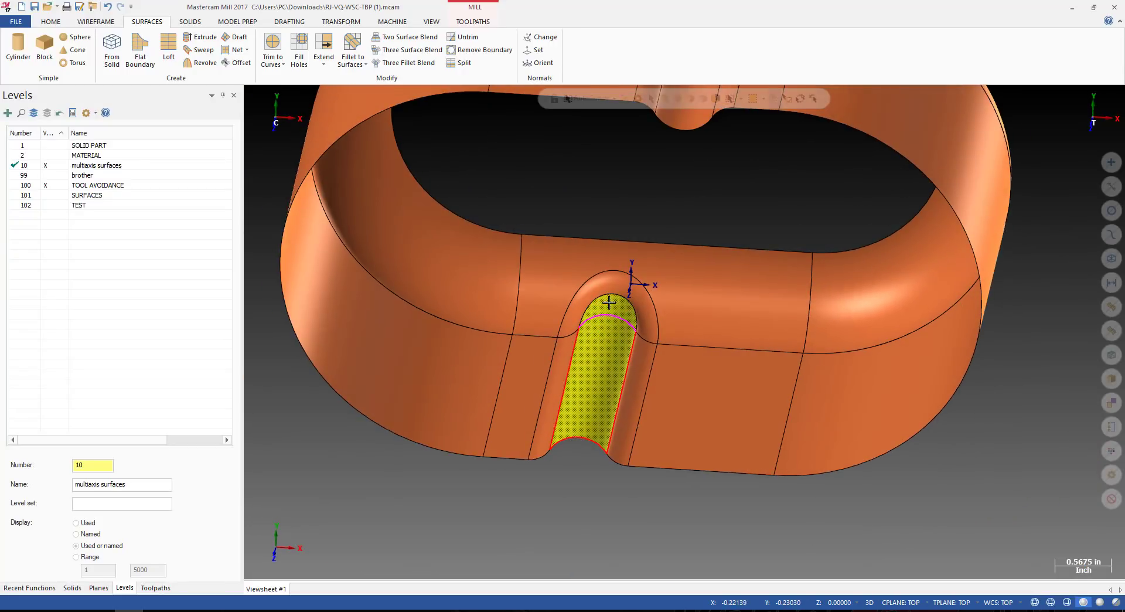
pyautogui.click(610, 338)
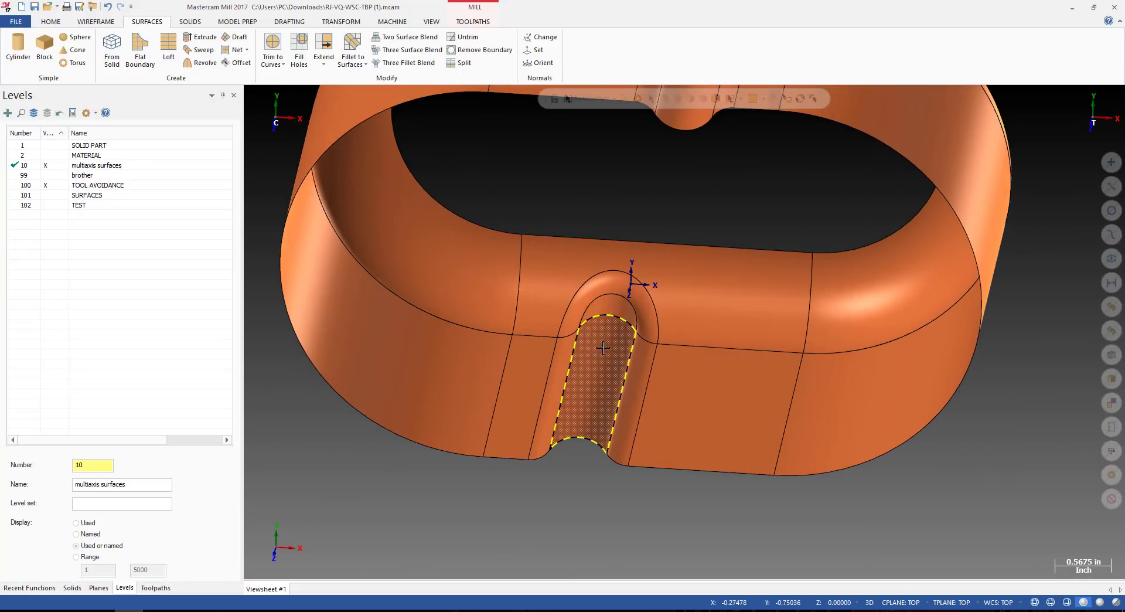
# Recolor the curved fillet surfaces around the part, including the rounded groove ends, green and show the part in the Top view.
pyautogui.scroll(-3, 603, 348)
pyautogui.moveTo(603, 352); pyautogui.dragTo(653, 452, button='middle')
pyautogui.scroll(-2, 668, 388)
pyautogui.scroll(5, 648, 246)
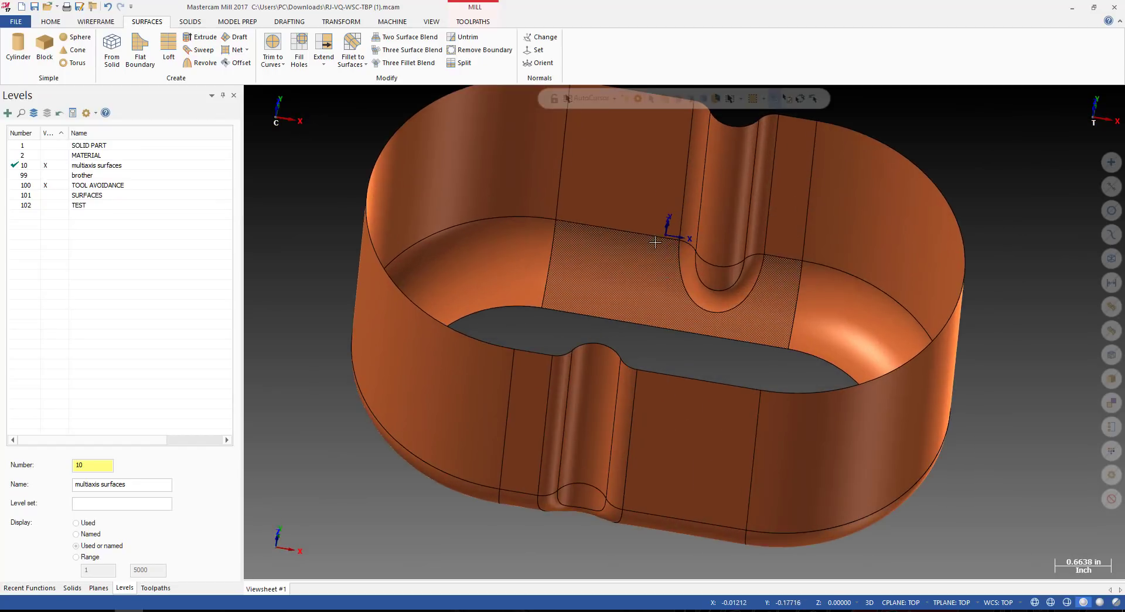
pyautogui.scroll(-4, 655, 242)
pyautogui.scroll(5, 666, 276)
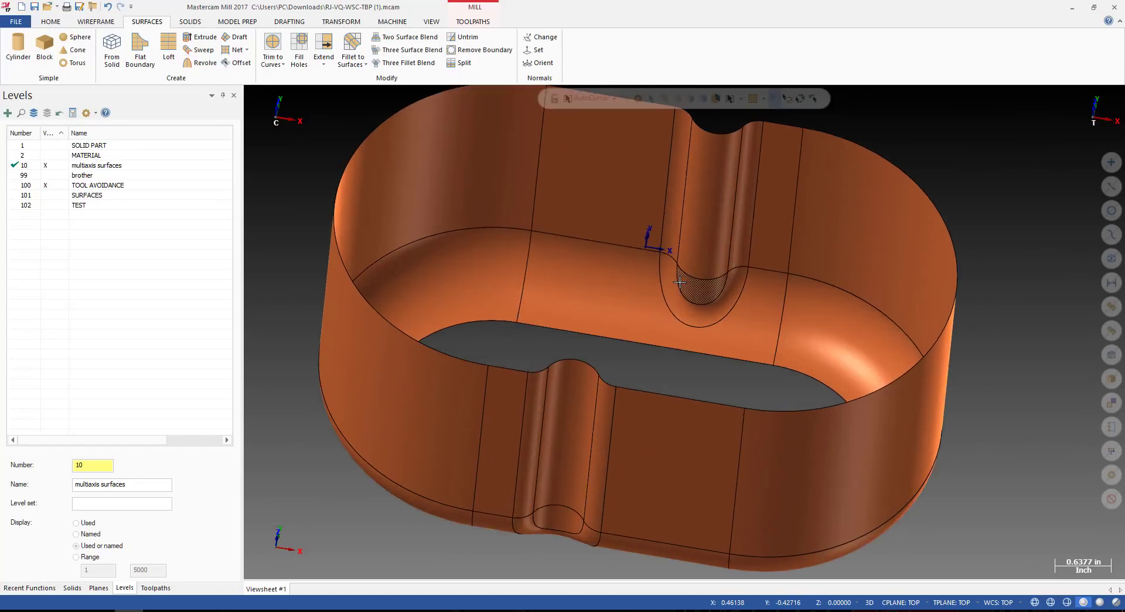
pyautogui.click(666, 278)
pyautogui.click(575, 271)
pyautogui.click(446, 260)
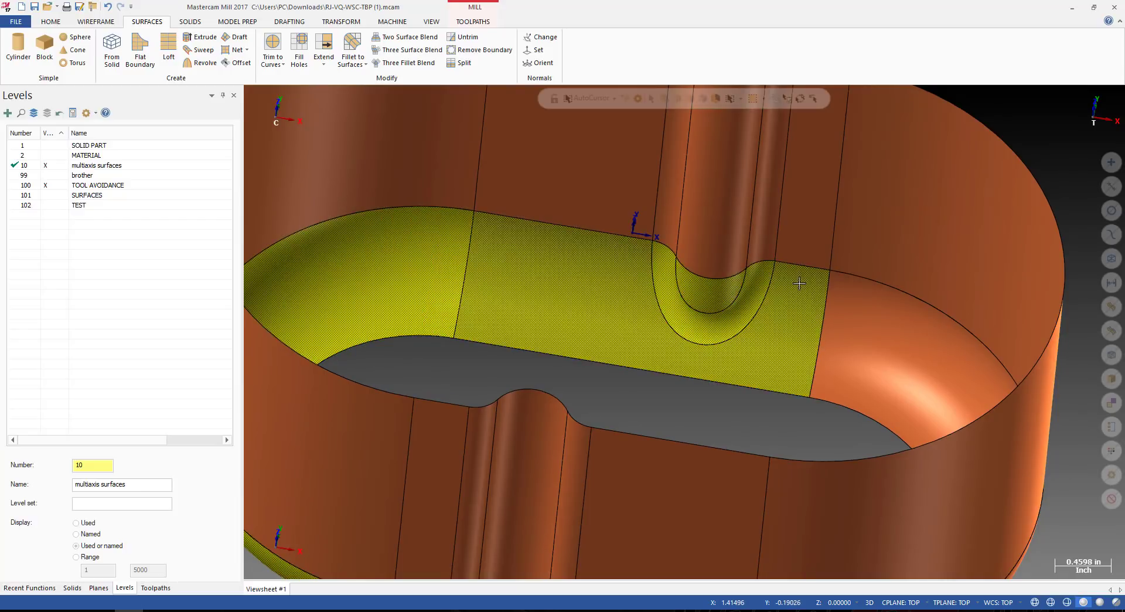
pyautogui.scroll(-4, 741, 274)
pyautogui.moveTo(741, 273); pyautogui.dragTo(786, 413, button='middle')
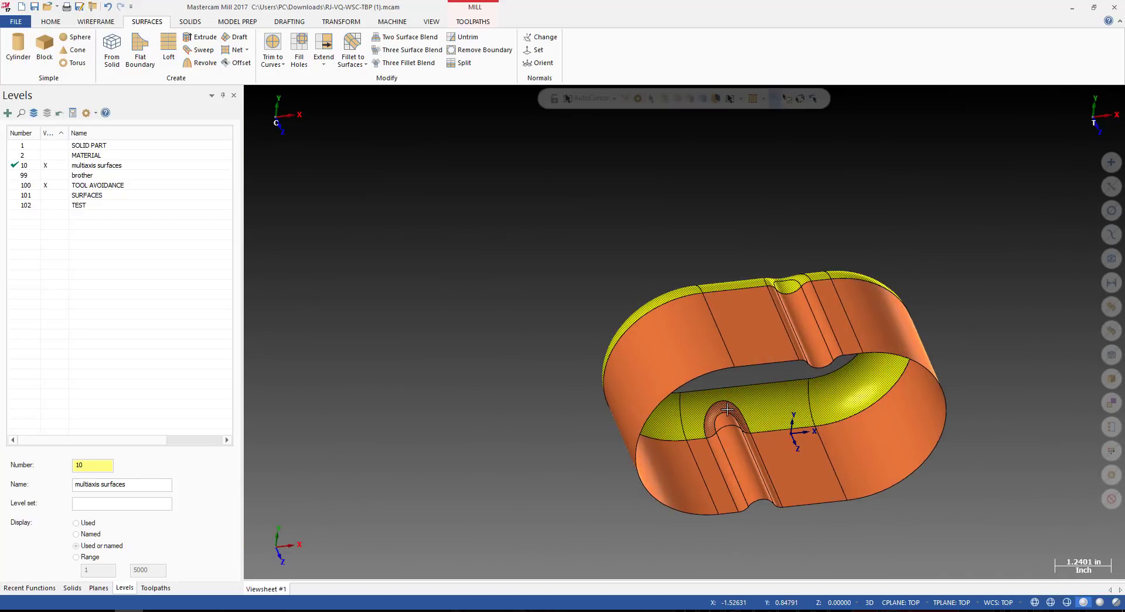
pyautogui.scroll(4, 730, 408)
pyautogui.scroll(-3, 695, 369)
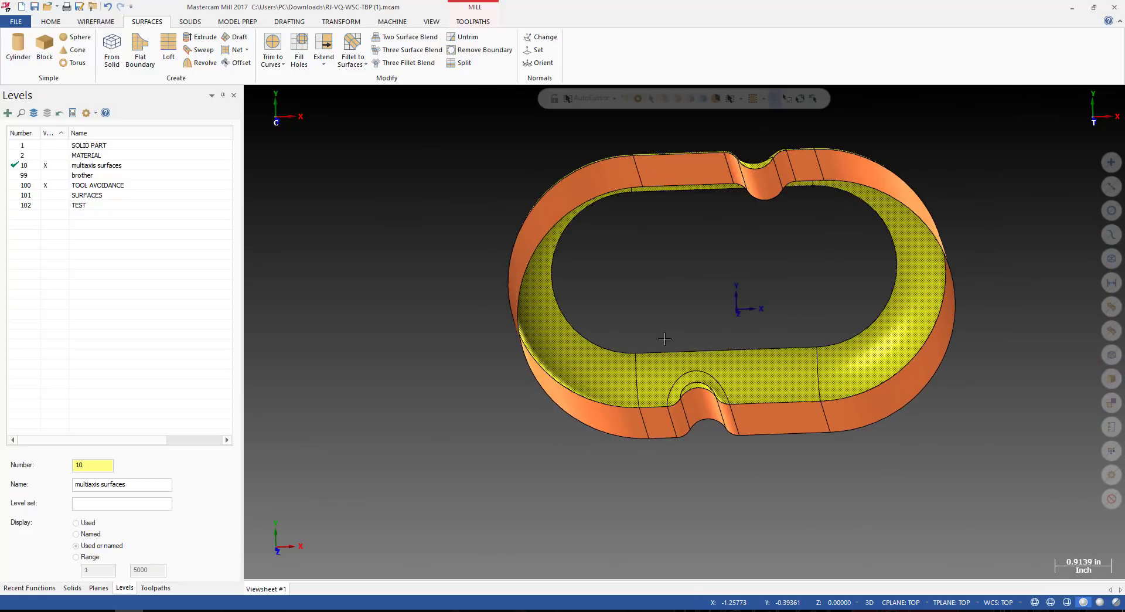
pyautogui.rightClick(690, 368)
pyautogui.click(824, 330)
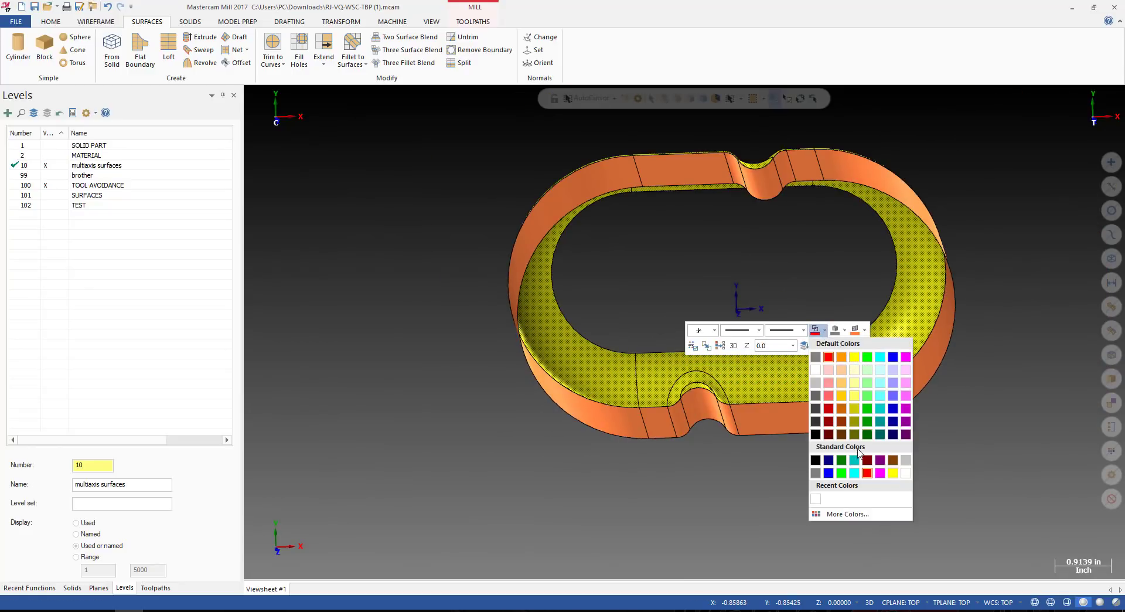
pyautogui.moveTo(751, 397); pyautogui.dragTo(747, 268, button='middle')
pyautogui.hotkey('alt', '1')
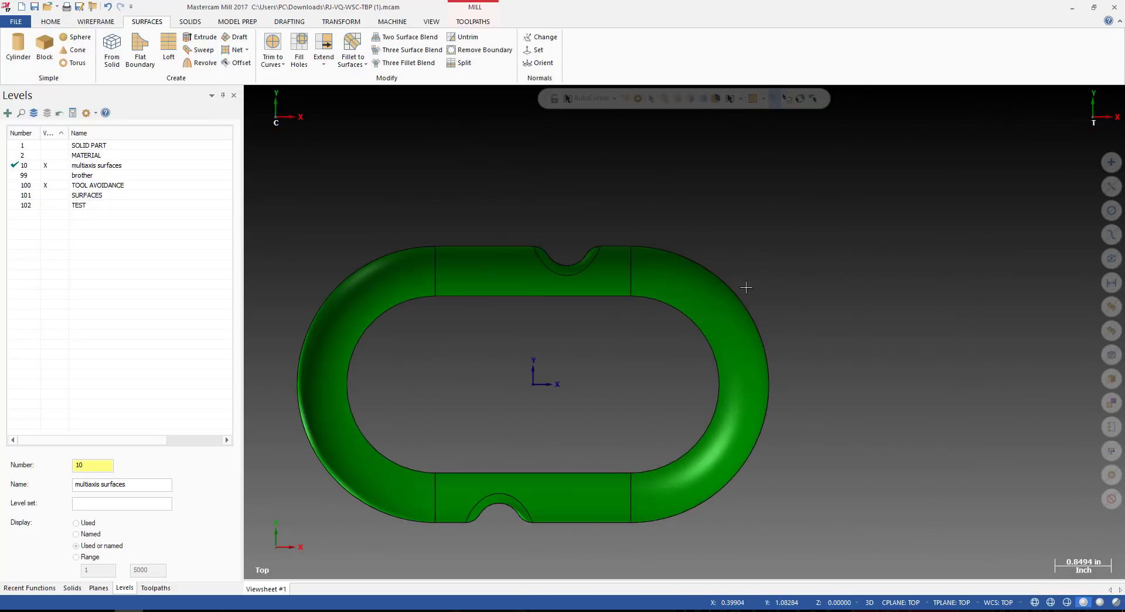
# Examine the orange walls and green fillet surfaces from several angles.
pyautogui.scroll(-2, 746, 286)
pyautogui.moveTo(658, 293); pyautogui.dragTo(650, 384, button='middle')
pyautogui.scroll(2, 687, 330)
pyautogui.scroll(-4, 676, 304)
pyautogui.moveTo(680, 345); pyautogui.dragTo(674, 311, button='middle')
pyautogui.scroll(4, 527, 293)
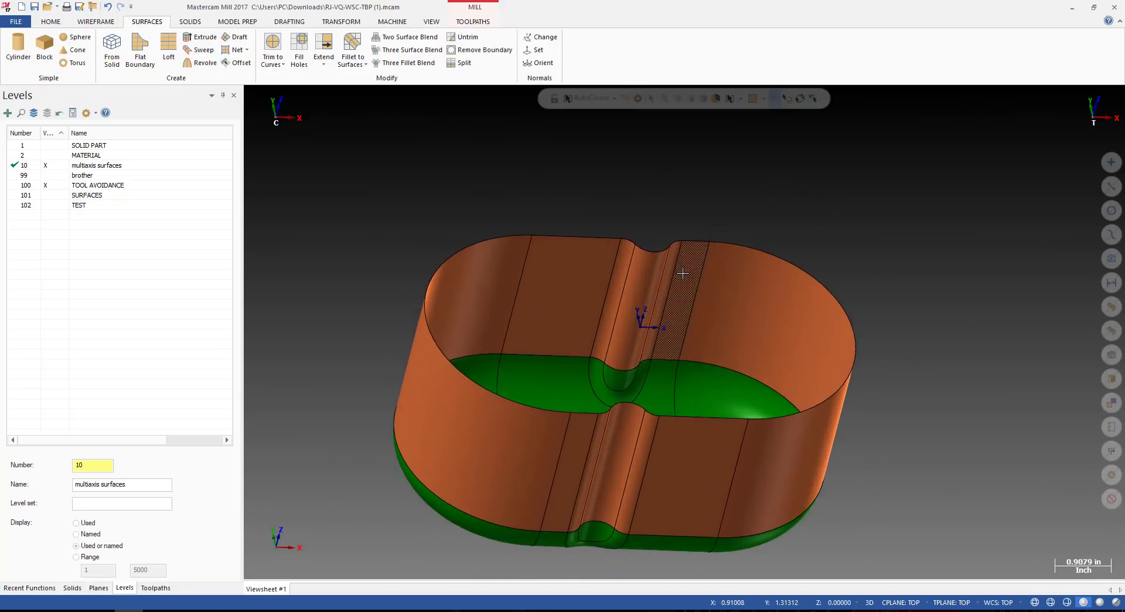
pyautogui.scroll(-3, 517, 289)
pyautogui.moveTo(517, 289); pyautogui.dragTo(590, 329, button='middle')
pyautogui.scroll(3, 540, 298)
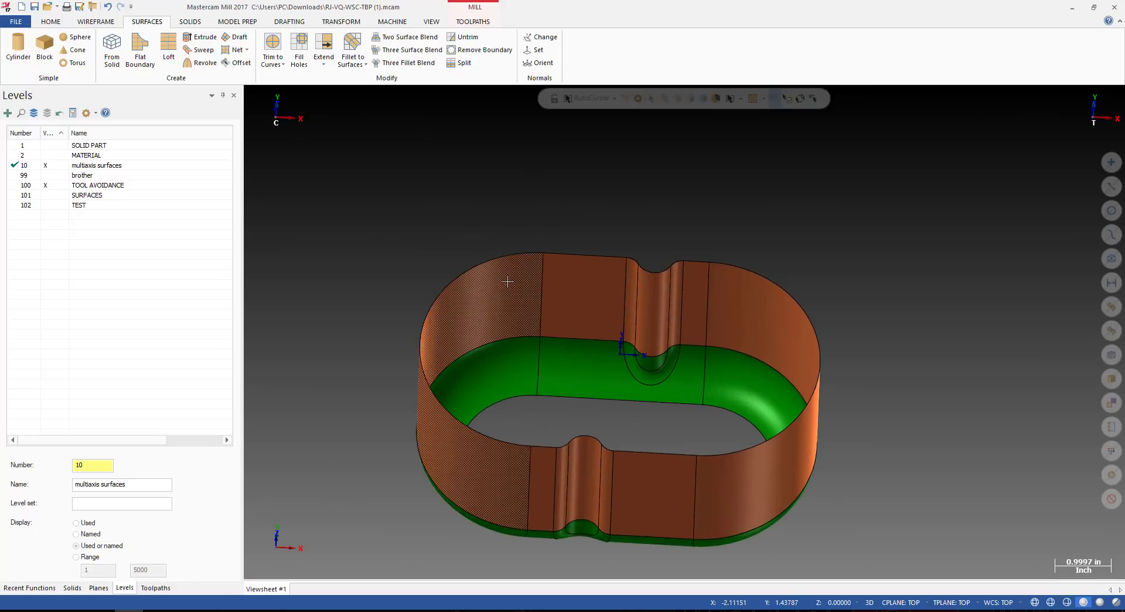
pyautogui.moveTo(614, 329); pyautogui.dragTo(643, 330, button='middle')
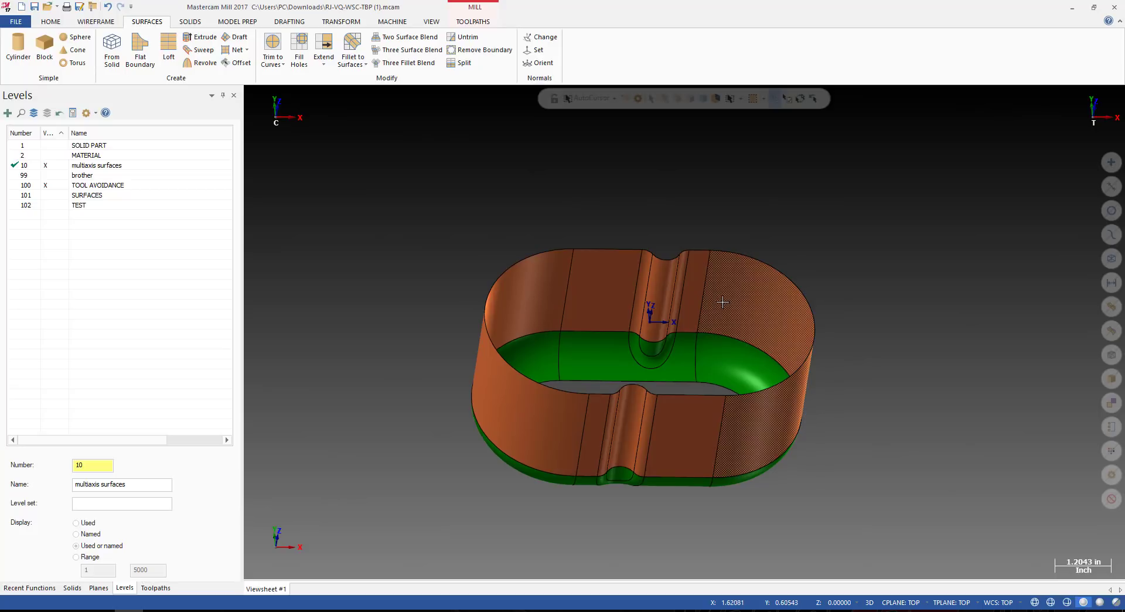
# Show the toolpath operations list and inspect the walls, grooves and green fillet surfaces that need machining.
pyautogui.click(155, 588)
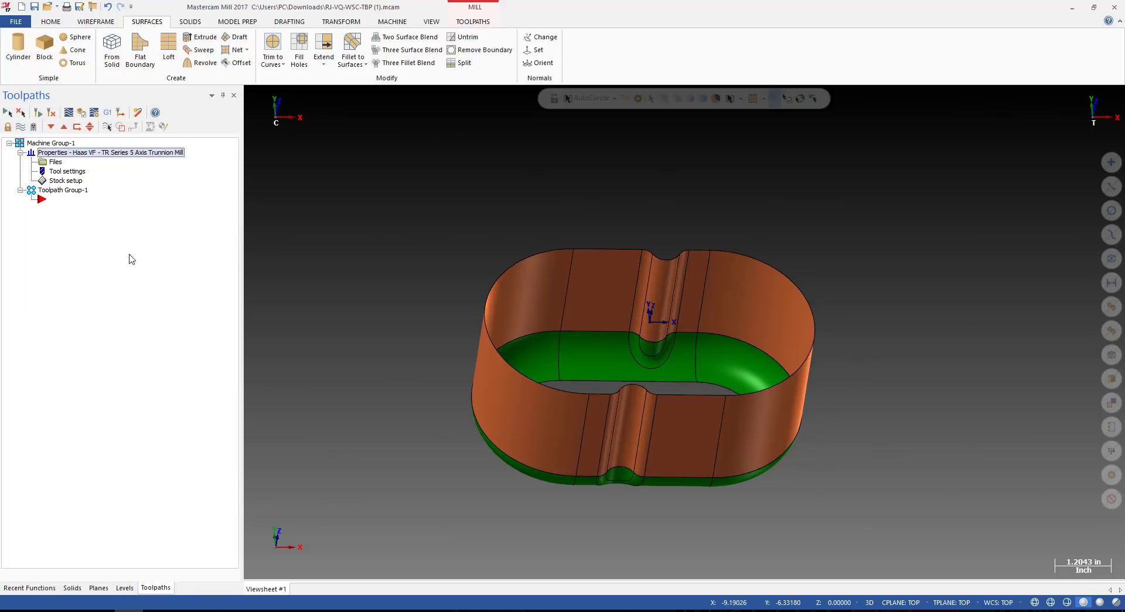
pyautogui.scroll(-4, 633, 288)
pyautogui.scroll(2, 753, 305)
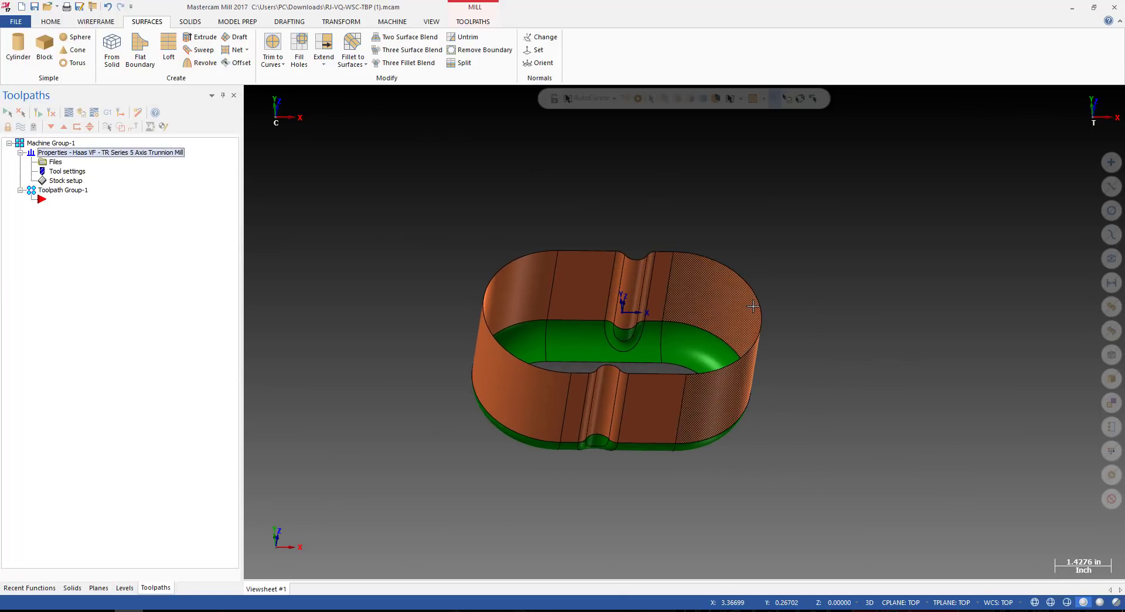
pyautogui.press('alt')
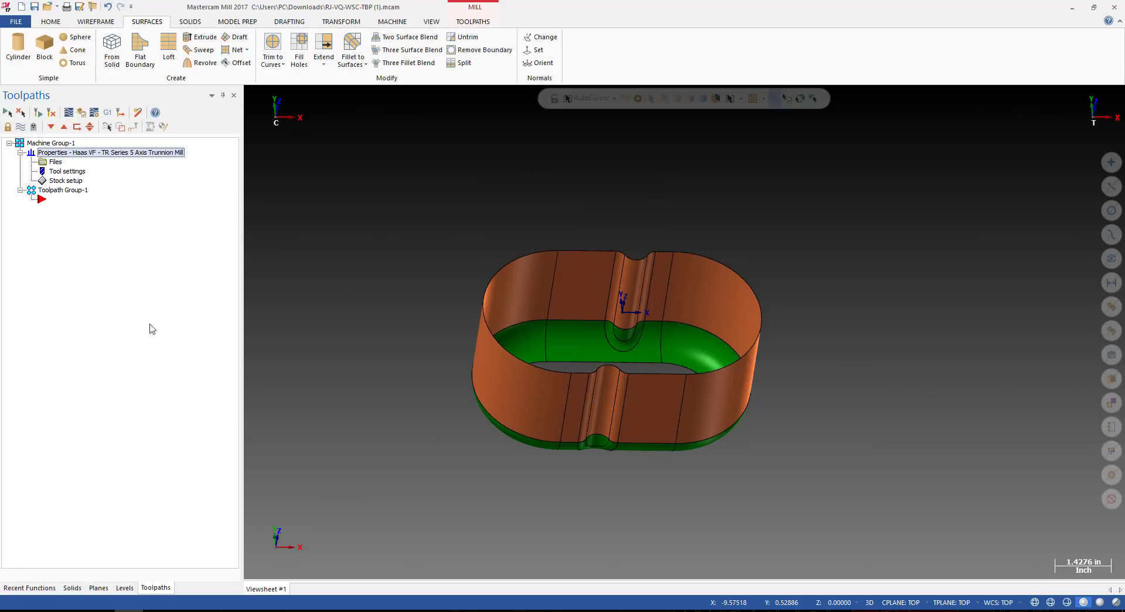
pyautogui.scroll(-2, 676, 284)
pyautogui.scroll(4, 620, 305)
pyautogui.moveTo(575, 341); pyautogui.dragTo(552, 374, button='middle')
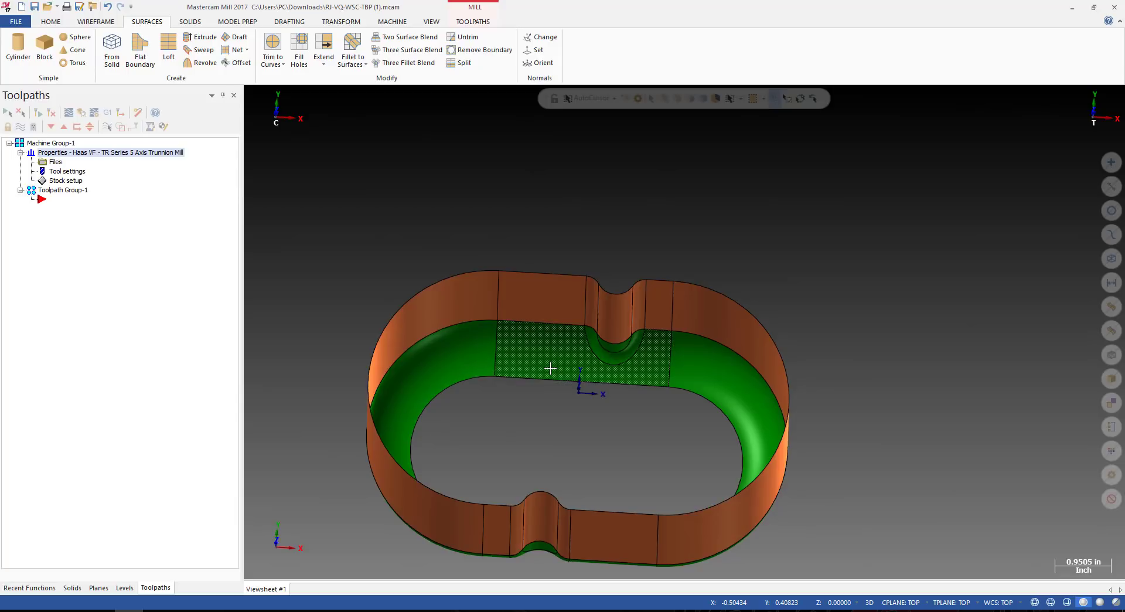
pyautogui.moveTo(679, 268); pyautogui.dragTo(662, 318, button='middle')
# In the Tool Manager, delete all Machine Group-1 tools except one 311 1/2 BALL ENDMILL with the Default Holder.
pyautogui.click(96, 242)
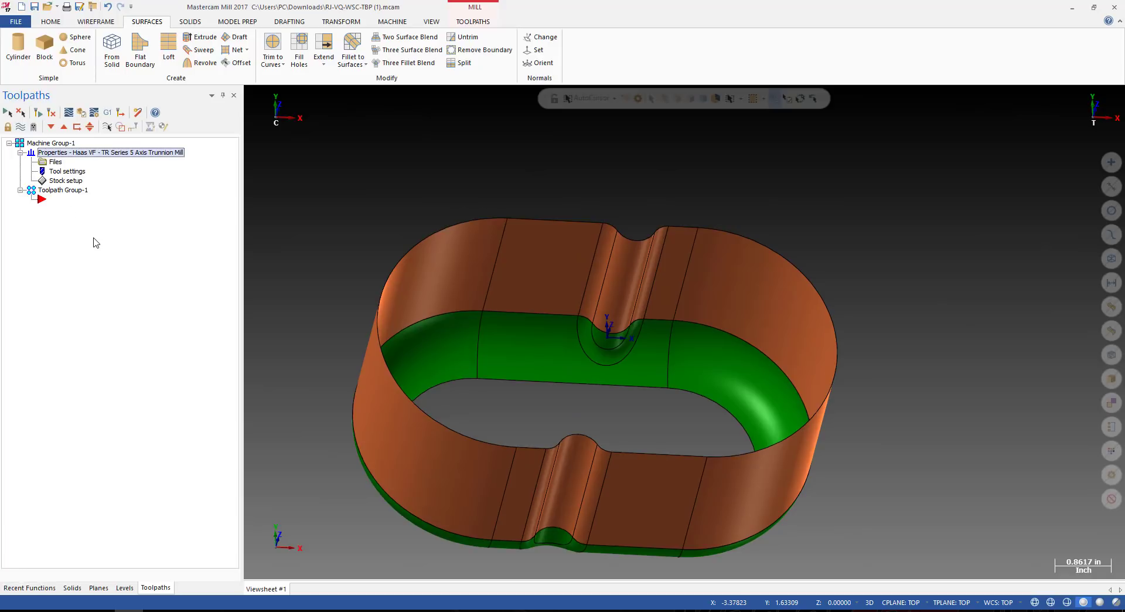
pyautogui.click(62, 199)
pyautogui.click(473, 22)
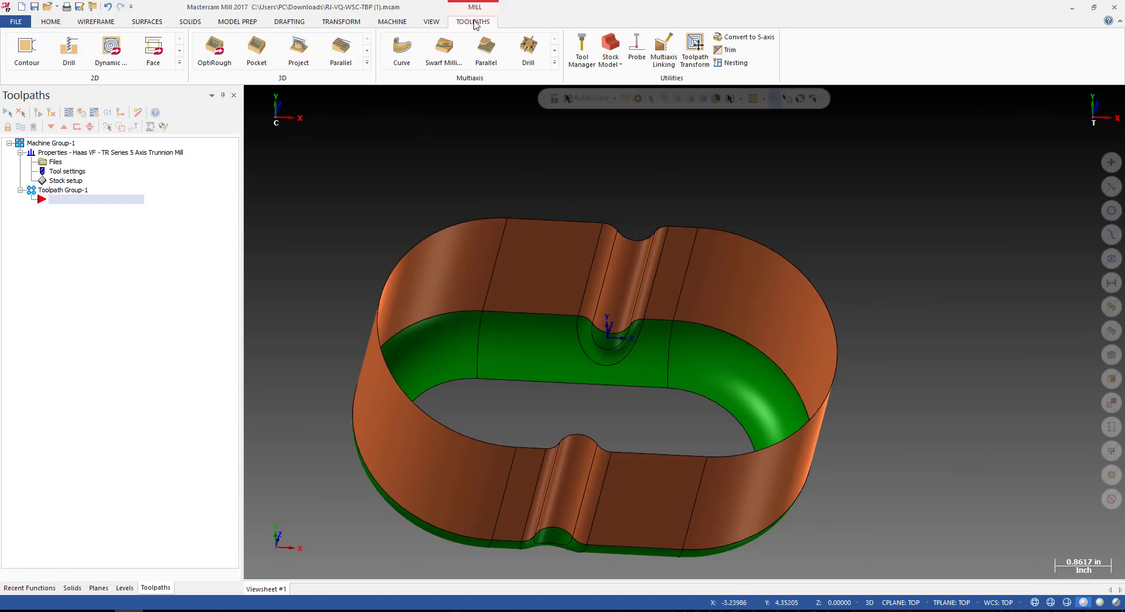
pyautogui.click(583, 52)
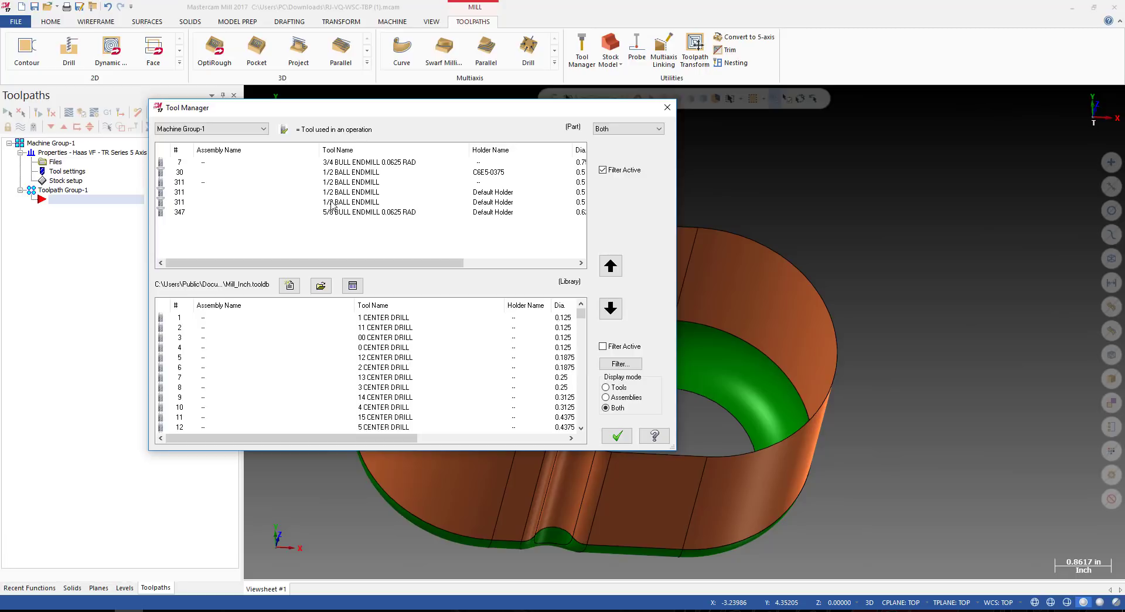
pyautogui.click(188, 174)
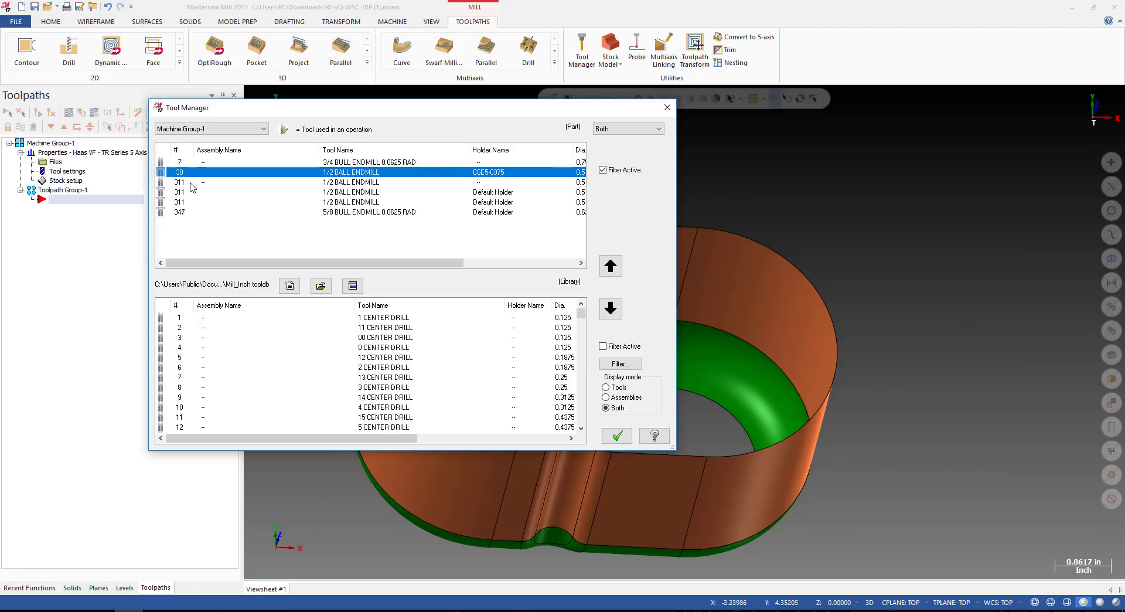
pyautogui.click(191, 202)
pyautogui.keyDown('ctrl'); pyautogui.click(189, 212); pyautogui.keyUp('ctrl')
pyautogui.keyDown('ctrl'); pyautogui.click(188, 182); pyautogui.keyUp('ctrl')
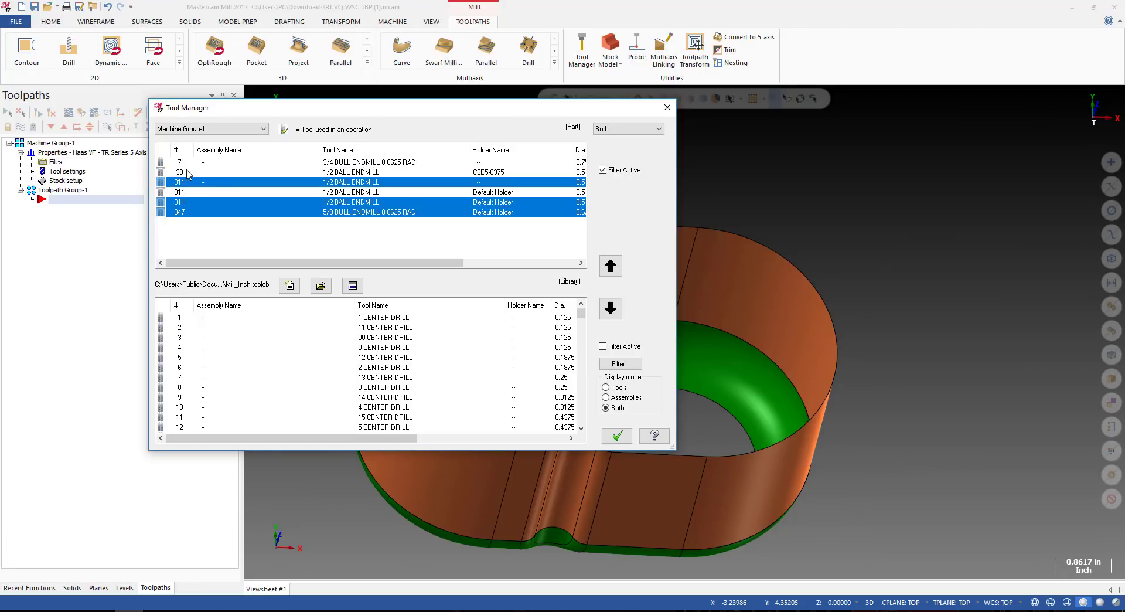
pyautogui.keyDown('ctrl'); pyautogui.click(188, 172); pyautogui.keyUp('ctrl')
pyautogui.press('Delete')
pyautogui.click(188, 163)
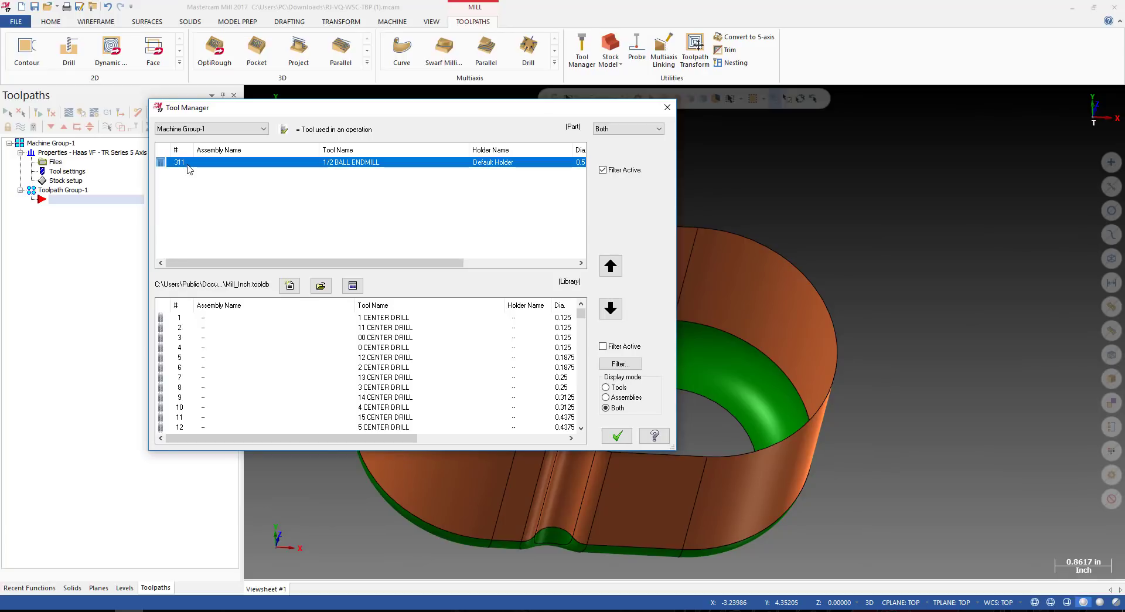
# Check the geometry definition of the 1/2 BALL ENDMILL in the Tool Manager and close the manager.
pyautogui.press('Delete')
pyautogui.doubleClick(187, 164)
pyautogui.press('Tab')
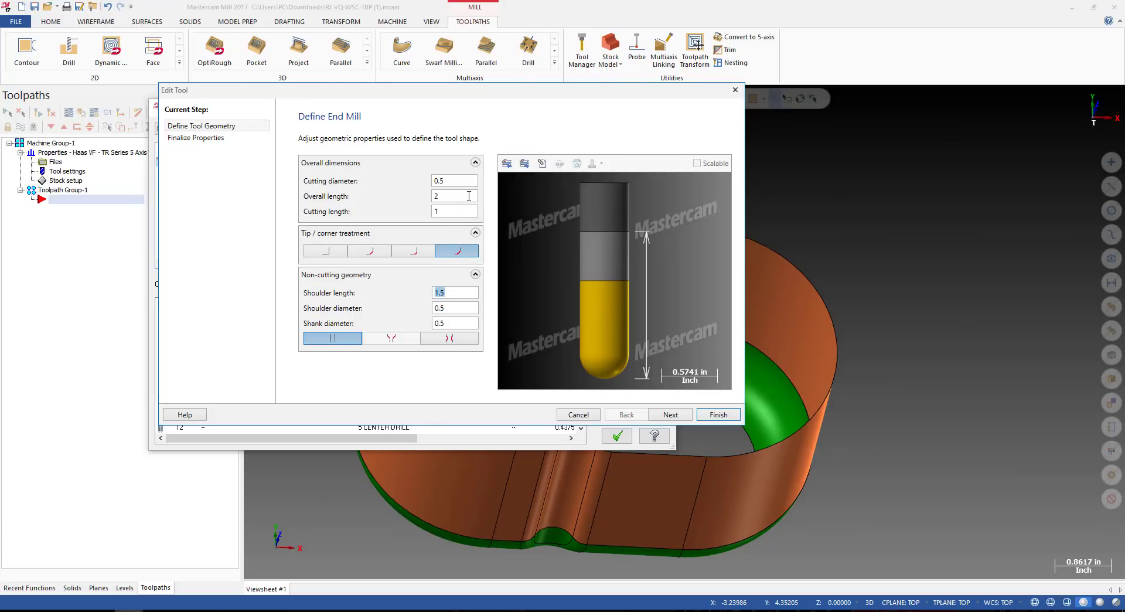
pyautogui.click(719, 414)
pyautogui.click(617, 435)
# Examine the part's grooves and their rounded ends from above and at an angle.
pyautogui.scroll(2, 525, 297)
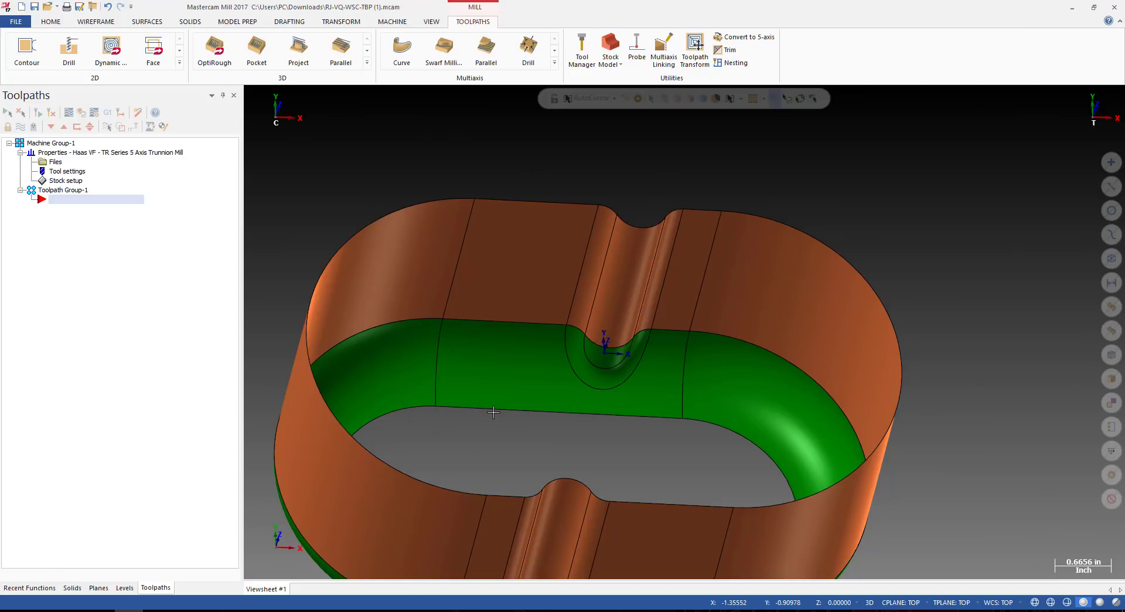
pyautogui.scroll(-4, 626, 246)
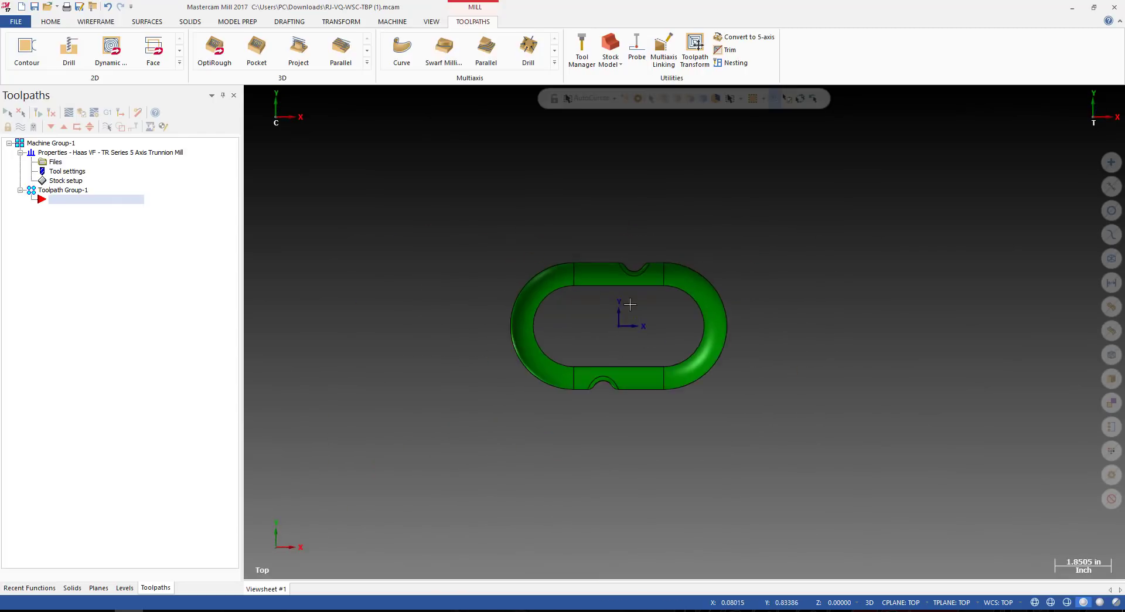
pyautogui.scroll(-1, 635, 231)
pyautogui.moveTo(627, 246); pyautogui.dragTo(686, 302, button='middle')
pyautogui.scroll(4, 615, 226)
pyautogui.scroll(2, 685, 302)
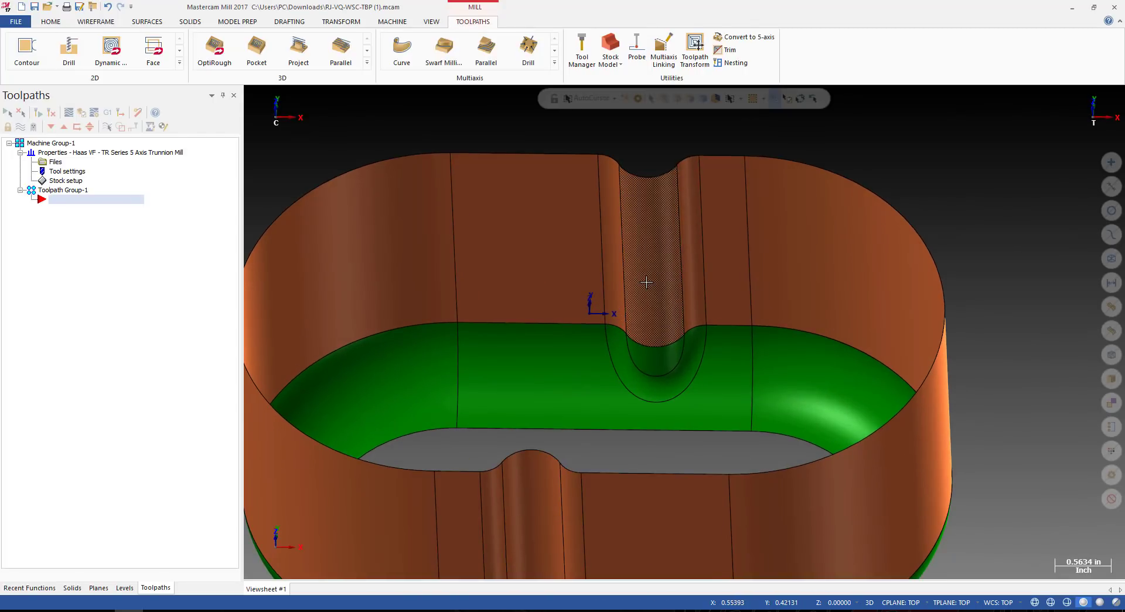
pyautogui.scroll(-2, 646, 283)
pyautogui.moveTo(646, 282); pyautogui.dragTo(447, 294, button='middle')
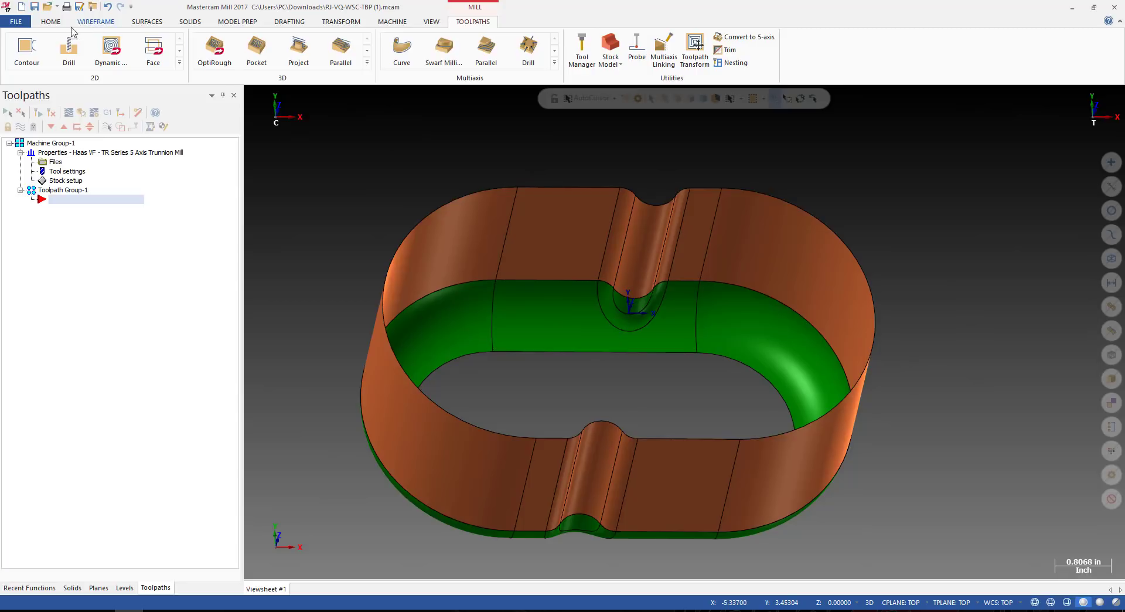
# Show the list of available multiaxis toolpath patterns and applications and close it again.
pyautogui.click(51, 22)
pyautogui.click(475, 22)
pyautogui.click(555, 65)
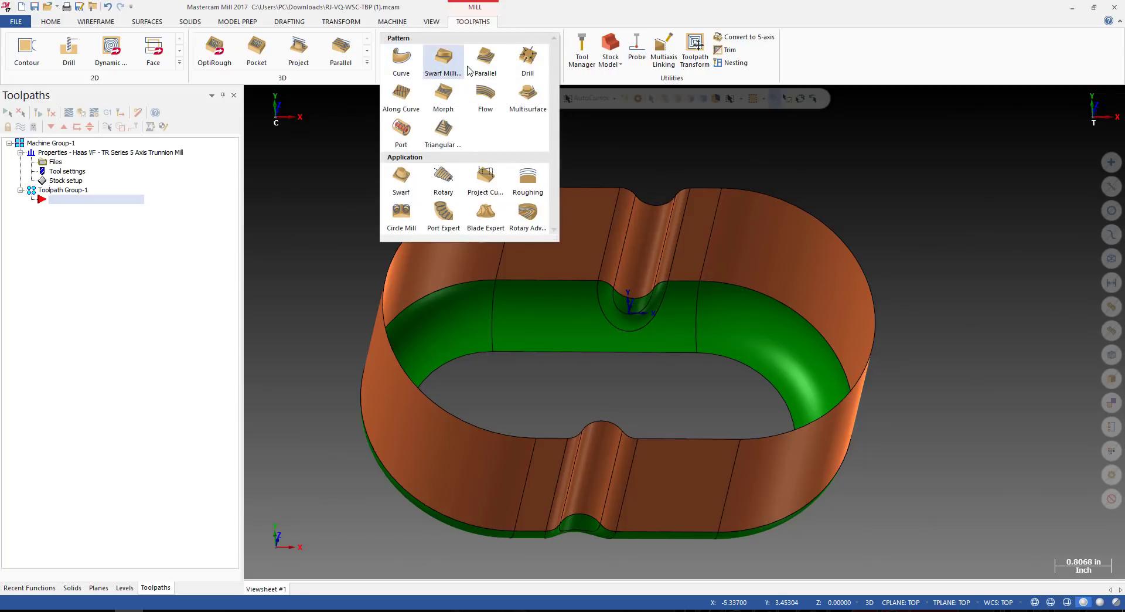
pyautogui.click(615, 221)
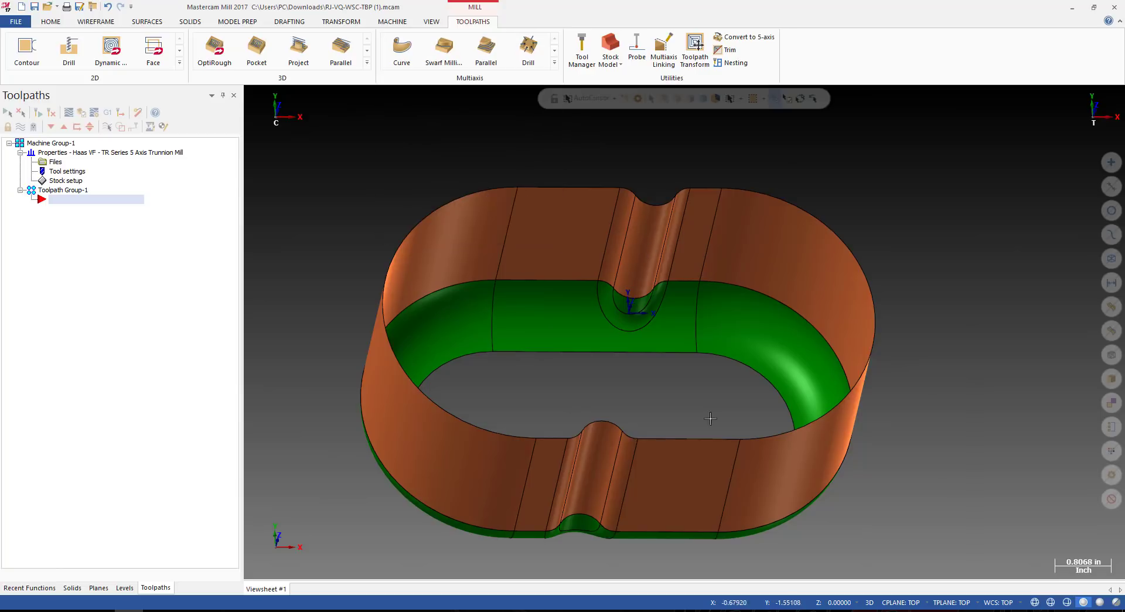
# Inspect how the orange walls and grooves meet the green fillet surfaces from several angles.
pyautogui.scroll(-2, 683, 238)
pyautogui.scroll(1, 653, 255)
pyautogui.moveTo(683, 238); pyautogui.dragTo(652, 226, button='middle')
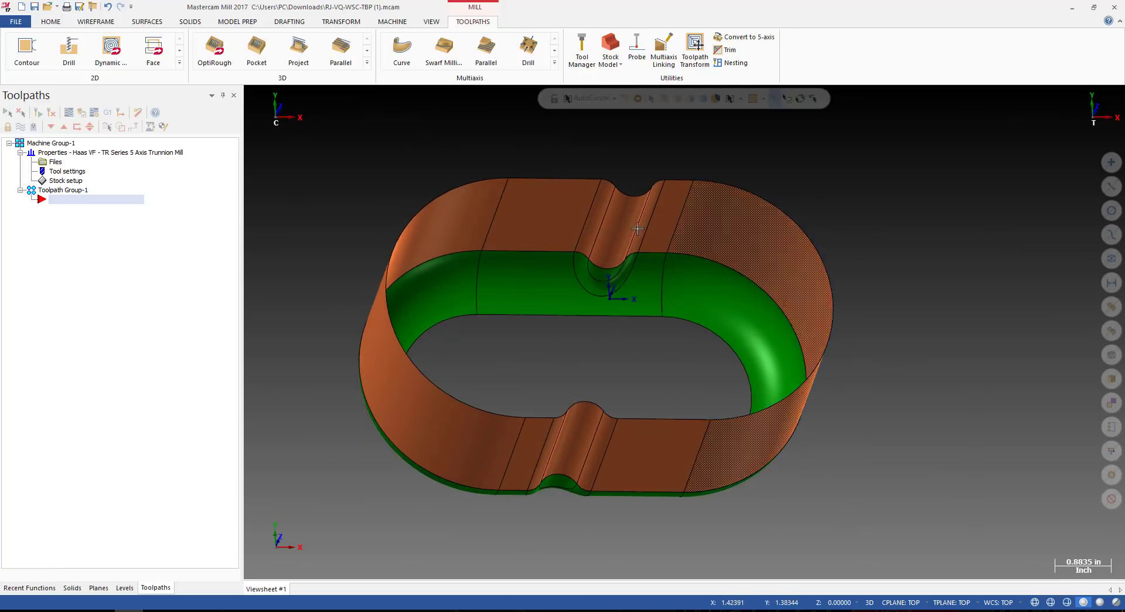
pyautogui.scroll(1, 616, 219)
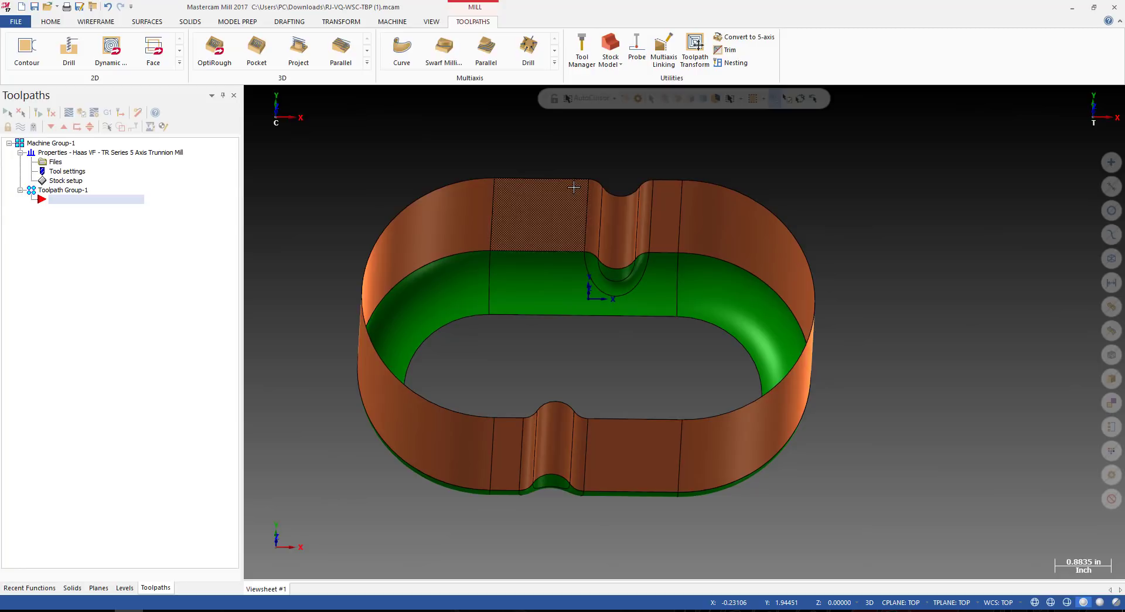
pyautogui.scroll(4, 633, 214)
pyautogui.moveTo(626, 216)
pyautogui.mouseDown(button='middle')
pyautogui.moveTo(593, 208)
pyautogui.moveTo(626, 216)
pyautogui.mouseUp(button='middle')
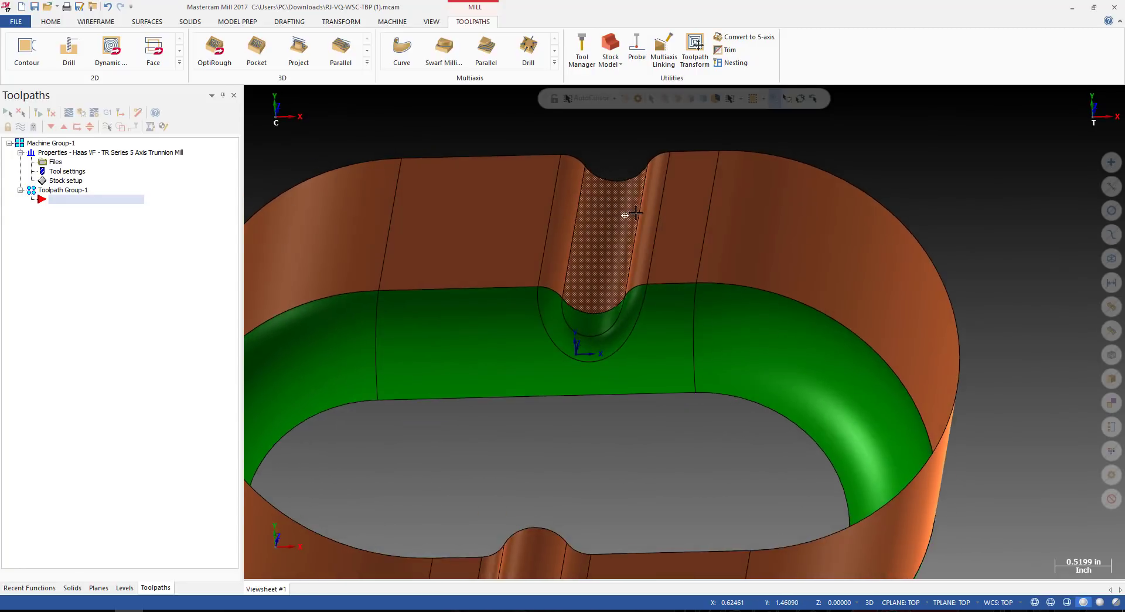
pyautogui.scroll(-3, 556, 193)
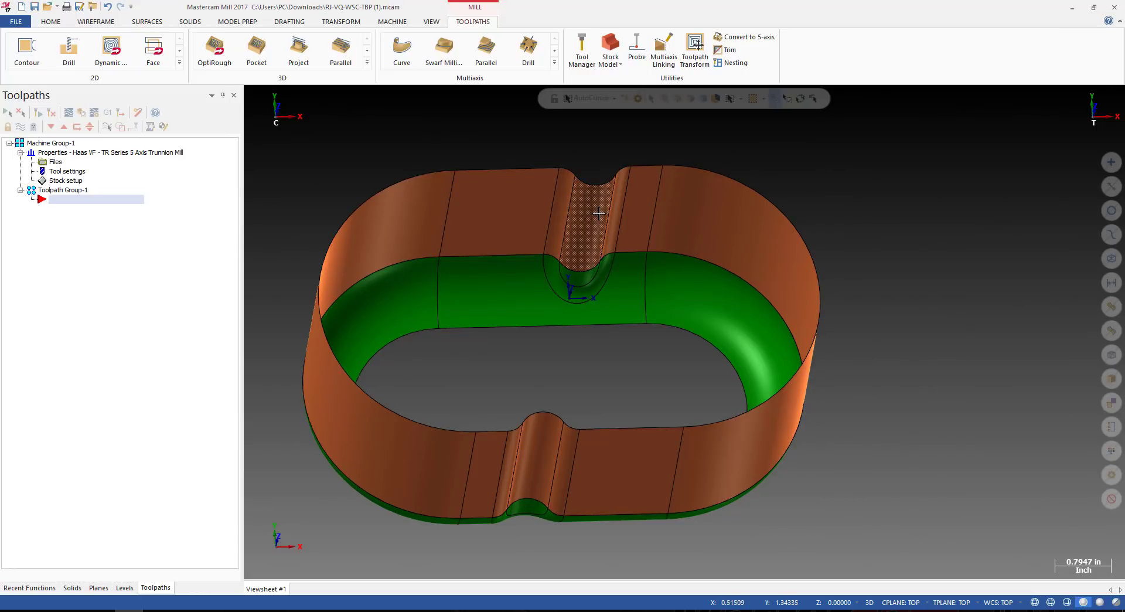
pyautogui.moveTo(599, 214)
pyautogui.mouseDown(button='middle')
pyautogui.moveTo(607, 220)
pyautogui.moveTo(586, 215)
pyautogui.mouseUp(button='middle')
pyautogui.scroll(-2, 604, 216)
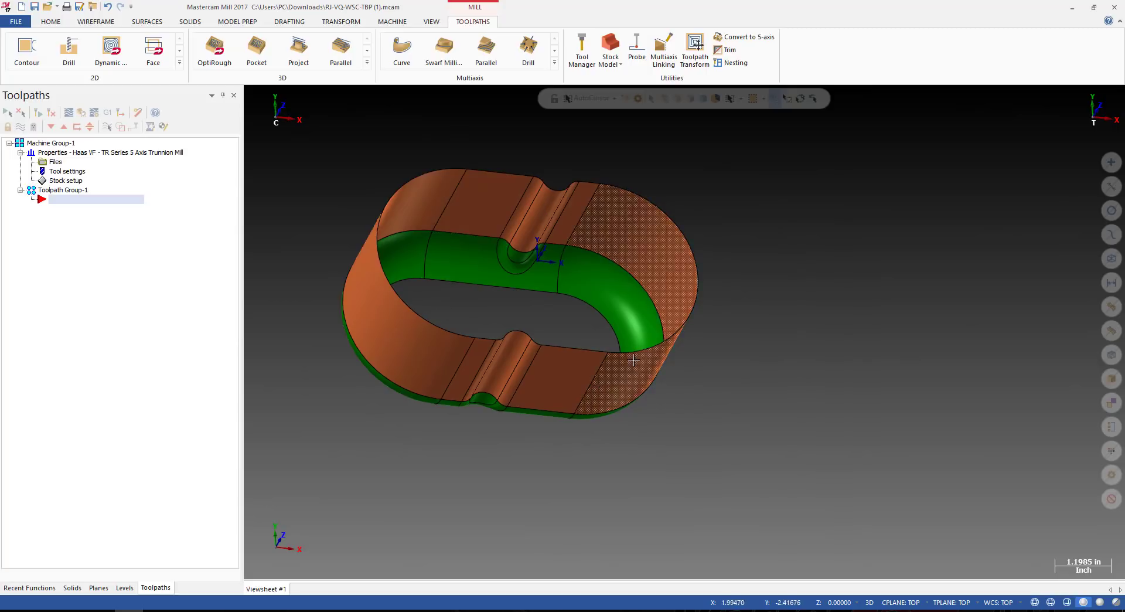
pyautogui.moveTo(551, 258); pyautogui.dragTo(833, 275, button='middle')
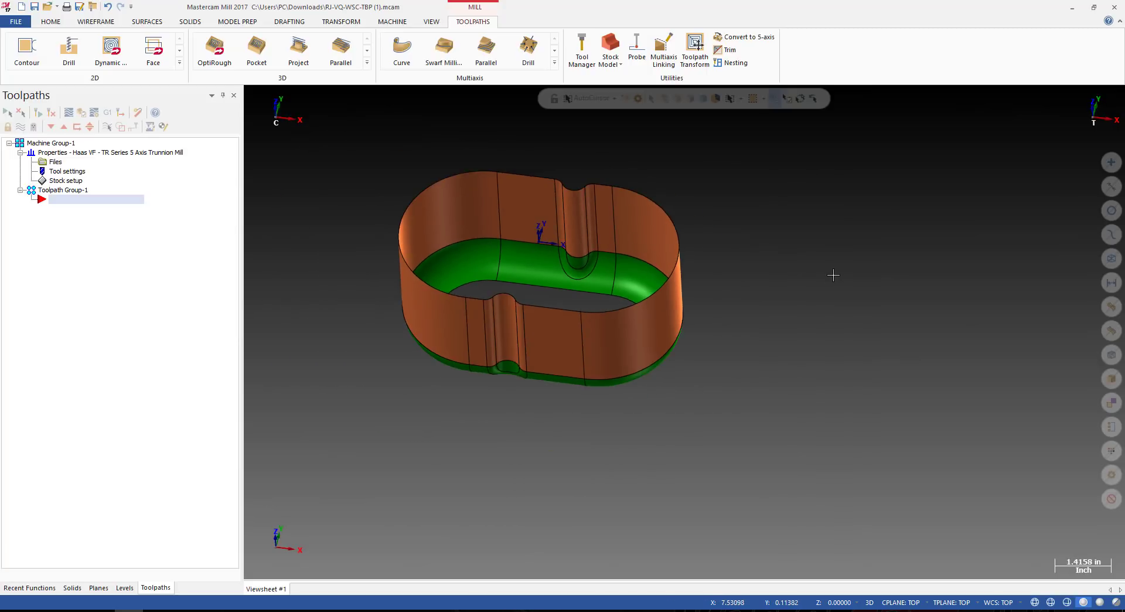
pyautogui.scroll(4, 560, 306)
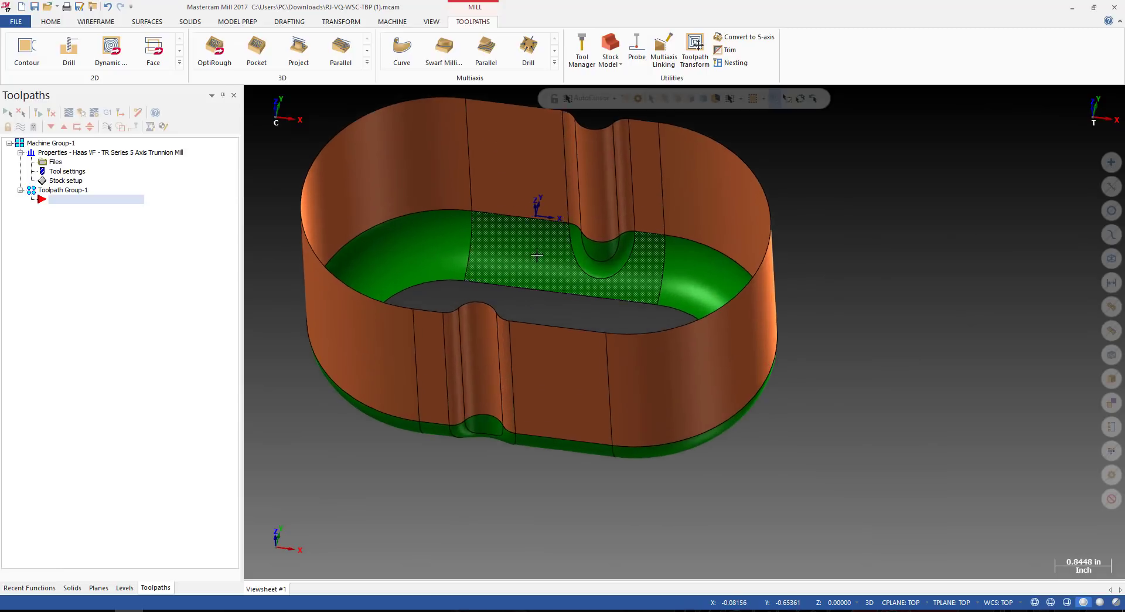
pyautogui.moveTo(535, 252); pyautogui.dragTo(633, 258, button='middle')
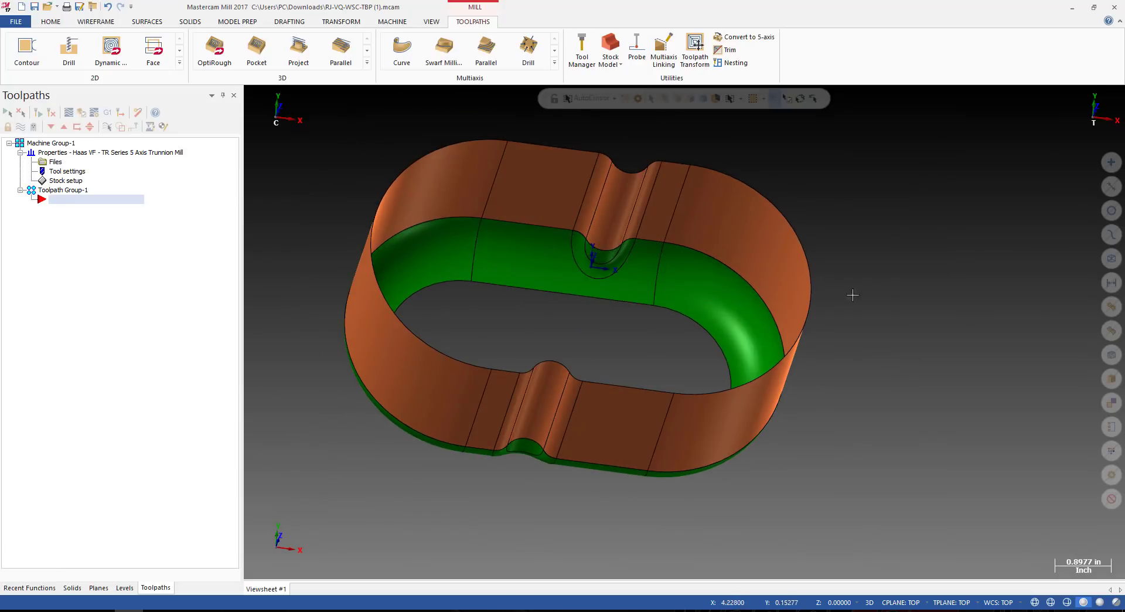
# Create curves on only the open edges of all the part's surfaces with Curve On All Edges, using a 0.0050 tolerance.
pyautogui.click(88, 23)
pyautogui.moveTo(416, 127); pyautogui.dragTo(516, 222, button='middle')
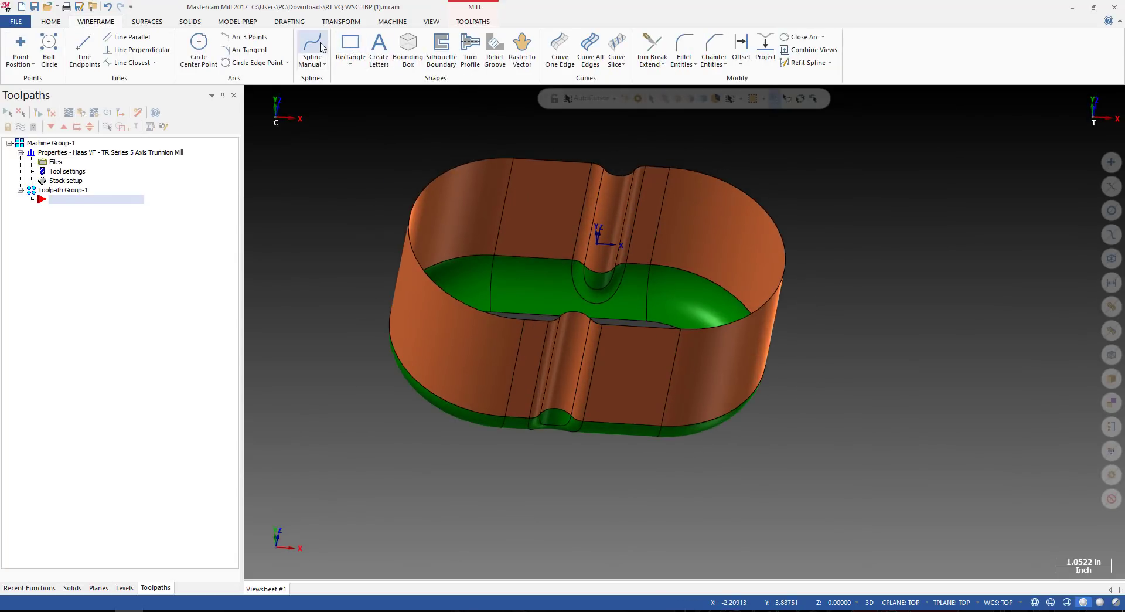
pyautogui.click(557, 48)
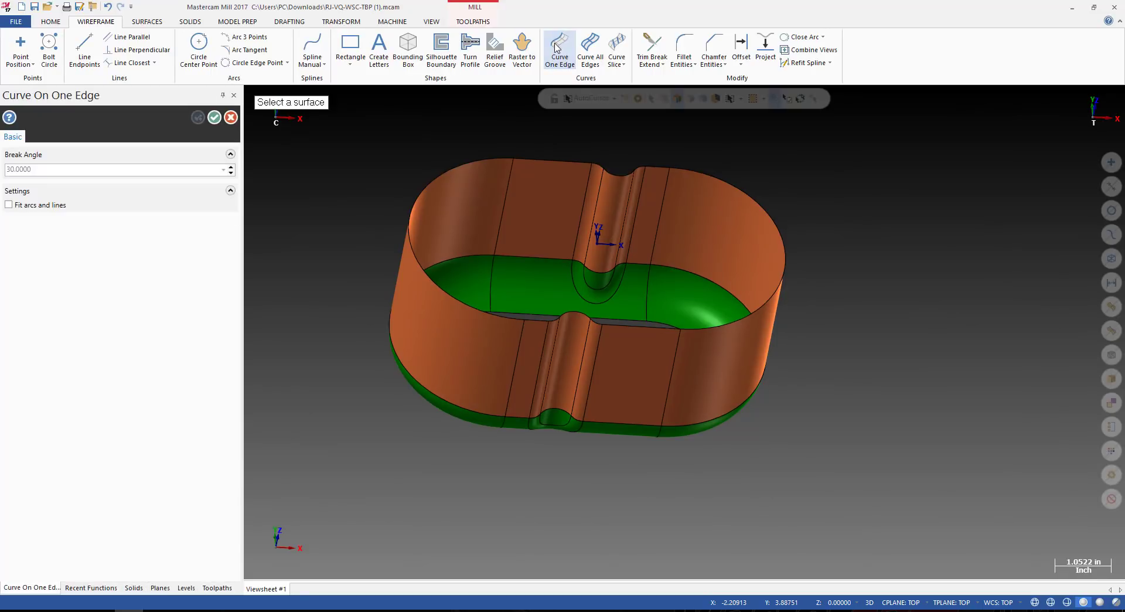
pyautogui.click(589, 44)
pyautogui.scroll(-3, 530, 179)
pyautogui.moveTo(410, 122); pyautogui.dragTo(793, 412)
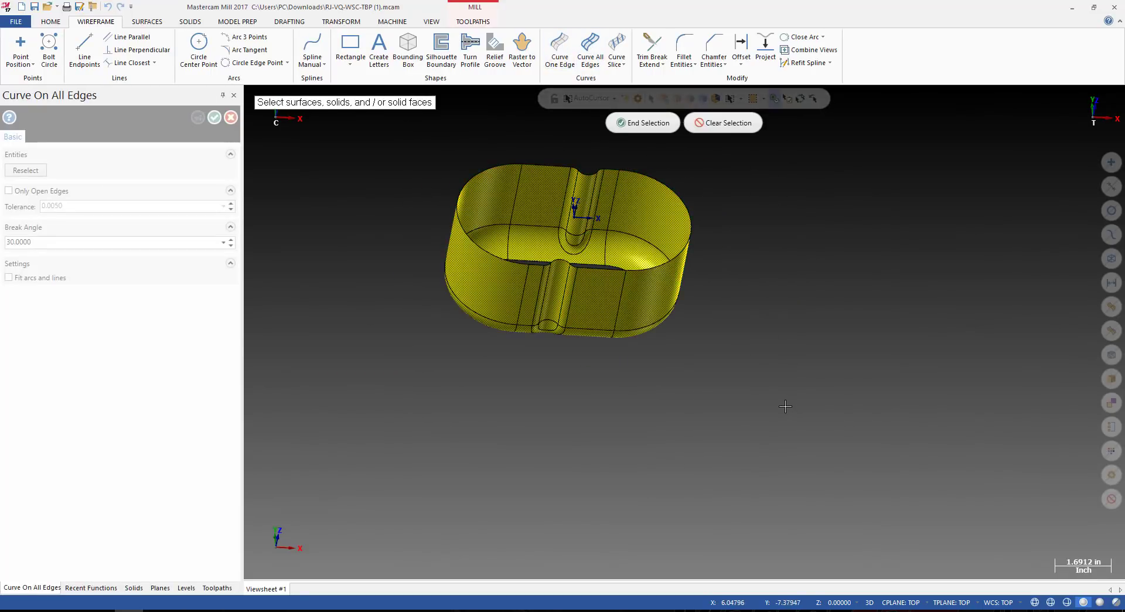
pyautogui.press('Return')
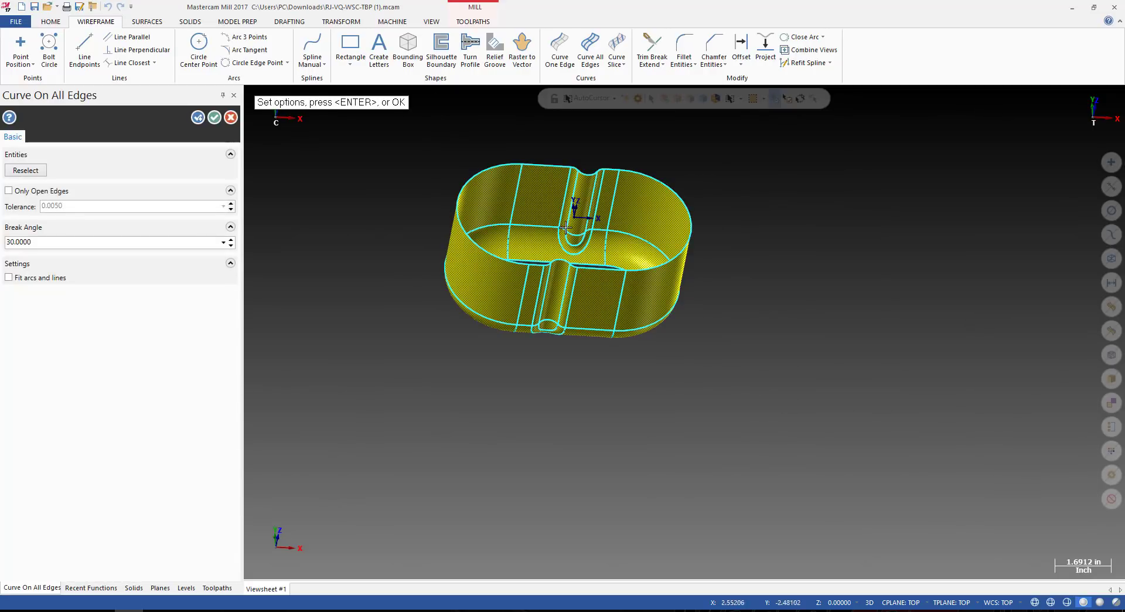
pyautogui.click(44, 192)
pyautogui.moveTo(679, 197); pyautogui.dragTo(662, 217, button='middle')
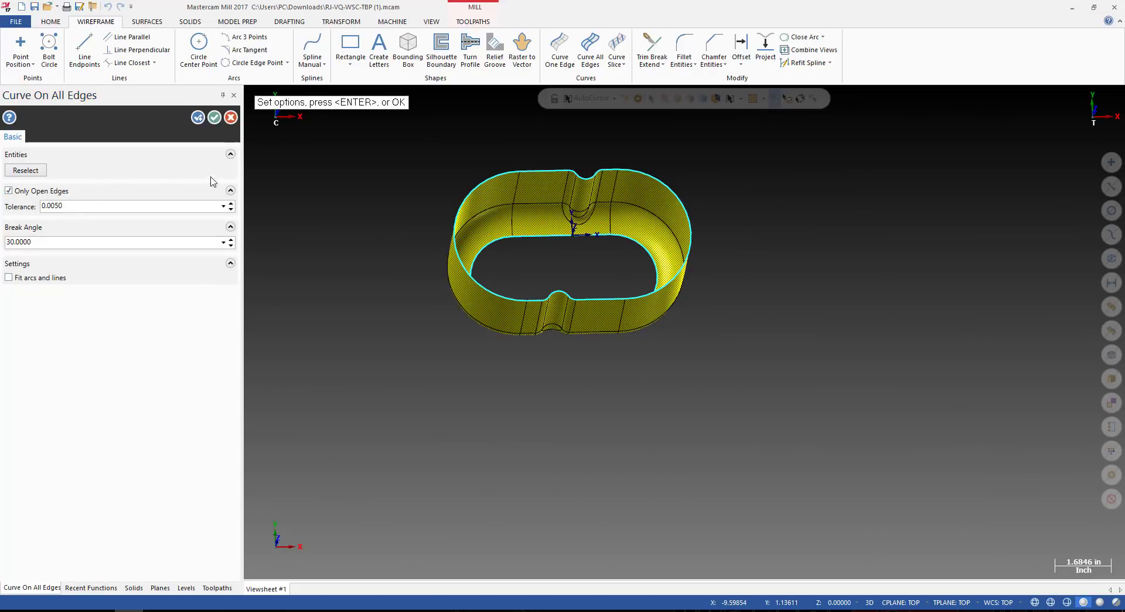
pyautogui.click(202, 116)
pyautogui.scroll(3, 606, 202)
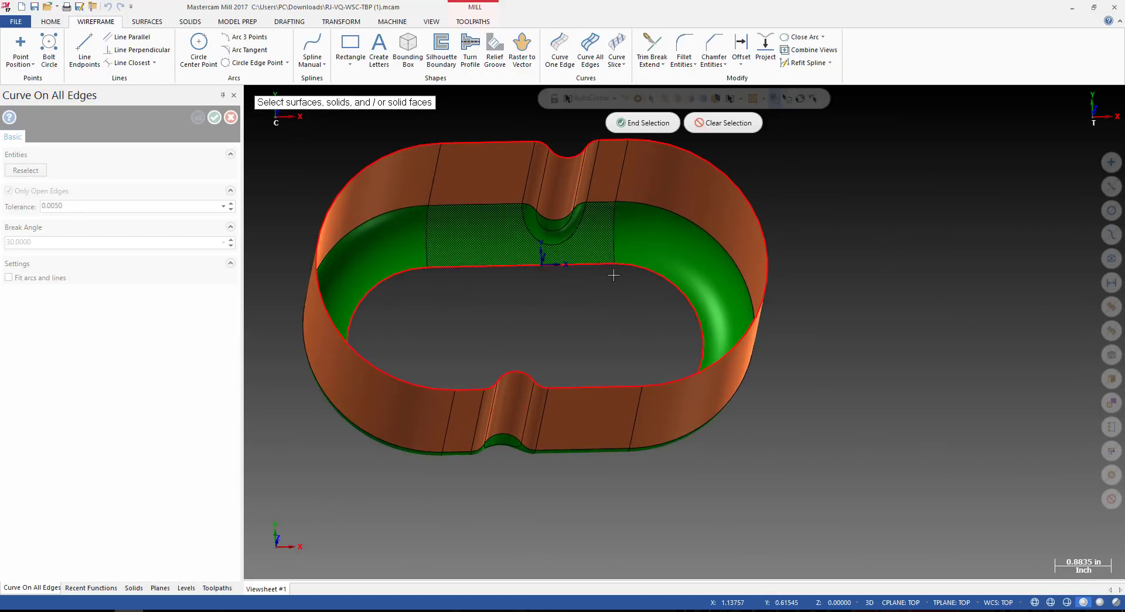
pyautogui.press('Escape')
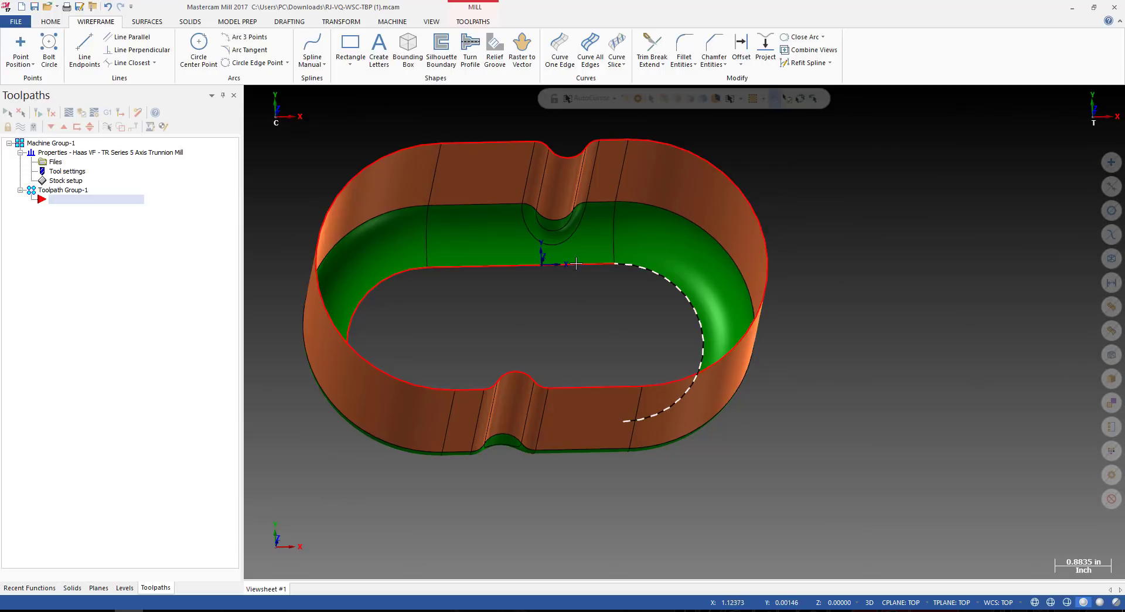
# Delete the edge curves around the part's inner bottom opening.
pyautogui.click(483, 269)
pyautogui.scroll(-2, 586, 275)
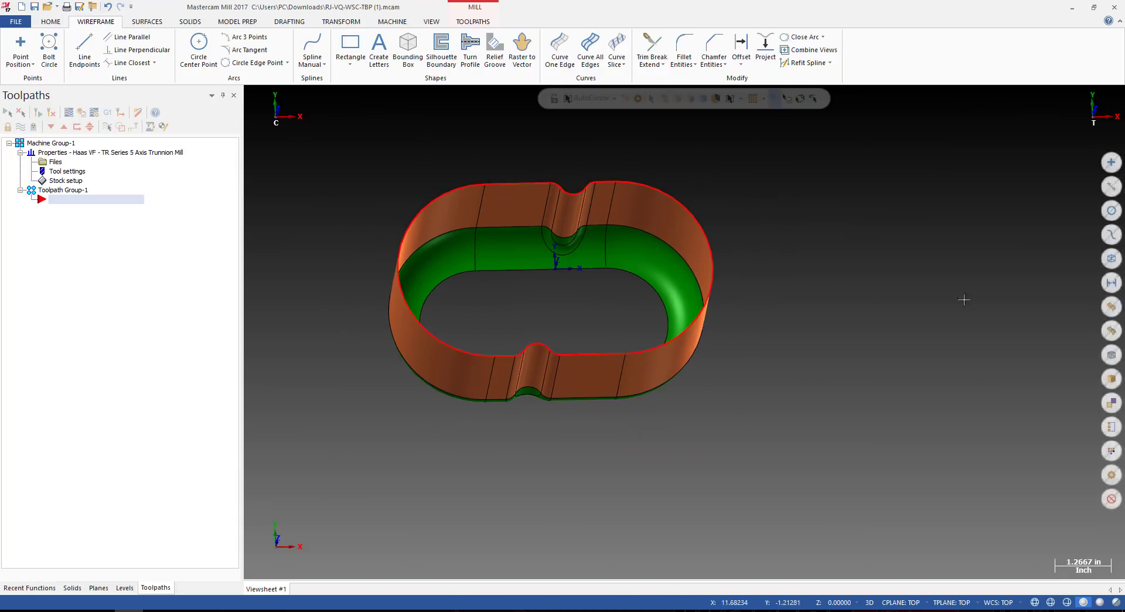
# Select the green fillet surfaces from the Front view and create curves on only their open edges with a 0.0050 tolerance.
pyautogui.moveTo(680, 235); pyautogui.dragTo(680, 266, button='middle')
pyautogui.hotkey('alt', '2')
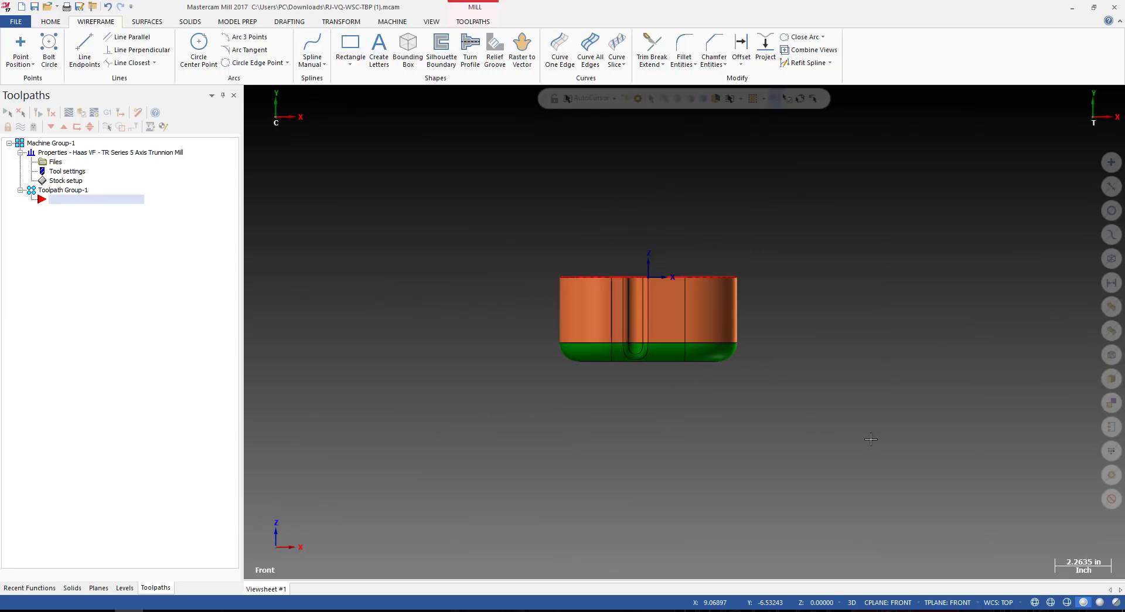
pyautogui.moveTo(872, 439); pyautogui.dragTo(480, 327)
pyautogui.moveTo(598, 317); pyautogui.dragTo(626, 399, button='middle')
pyautogui.scroll(3, 674, 286)
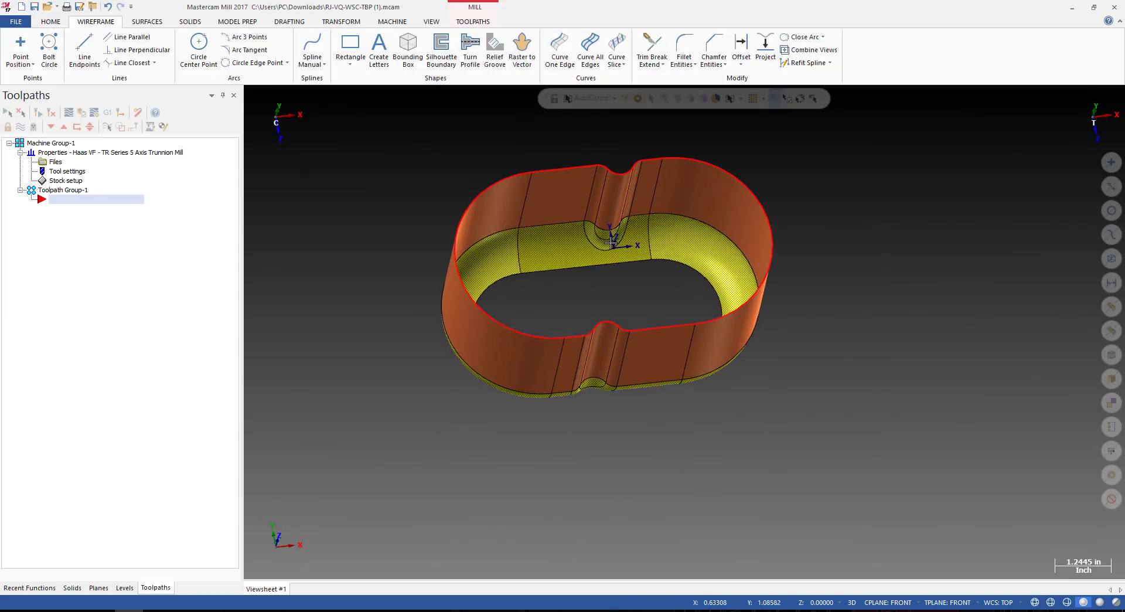
pyautogui.click(590, 50)
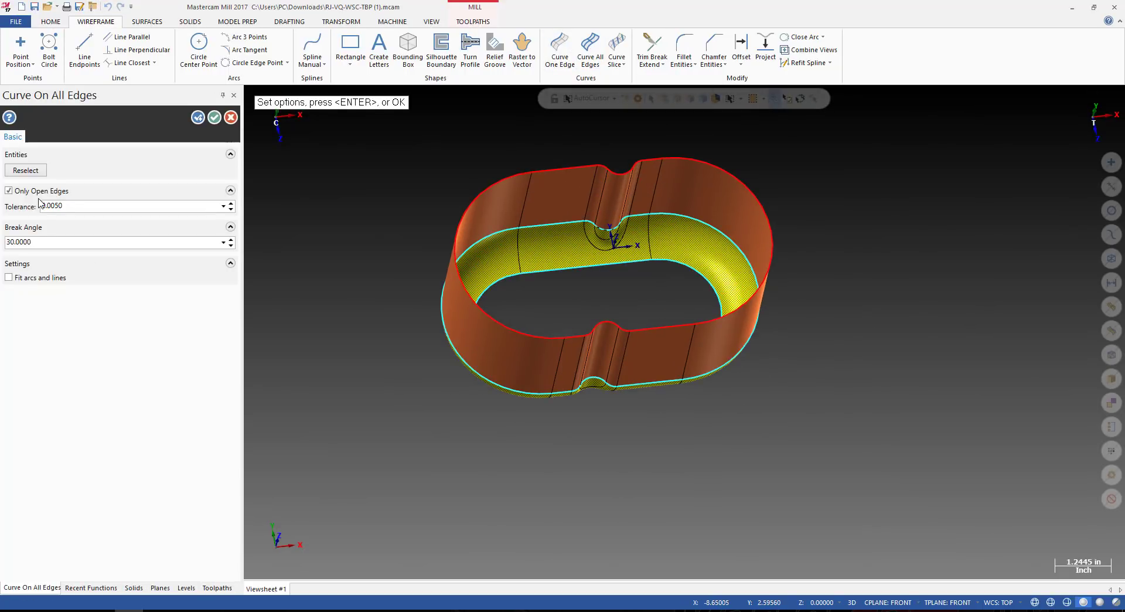
pyautogui.scroll(2, 663, 212)
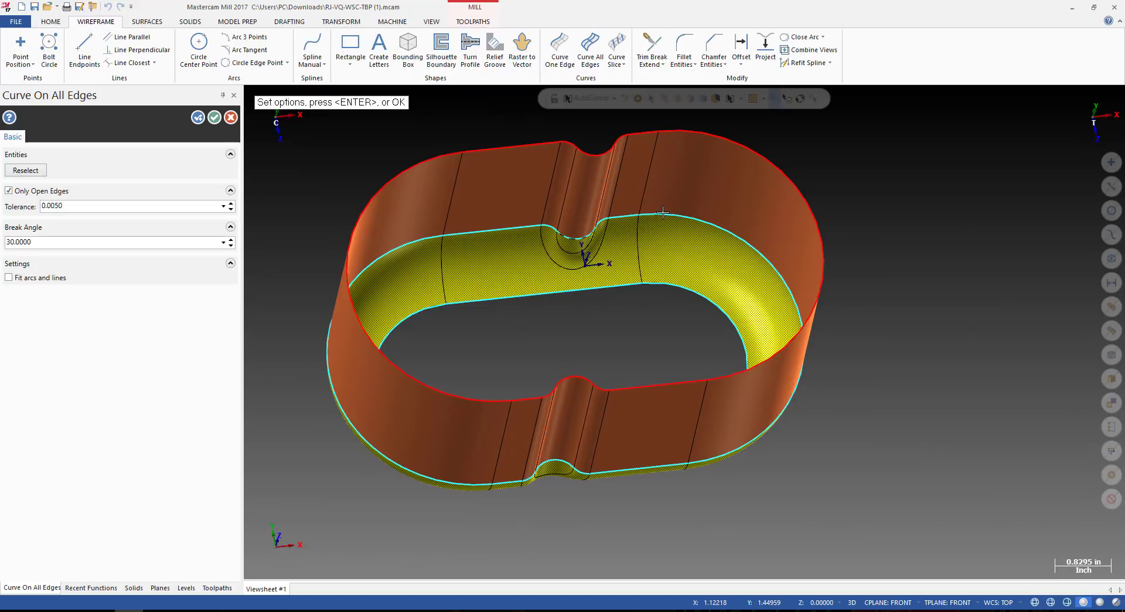
pyautogui.click(231, 118)
# Bridge the tiny gap between the straight and arc curves of the bottom opening with a two-endpoint line about 0.0005 in long.
pyautogui.moveTo(301, 166); pyautogui.dragTo(684, 331, button='middle')
pyautogui.scroll(3, 682, 409)
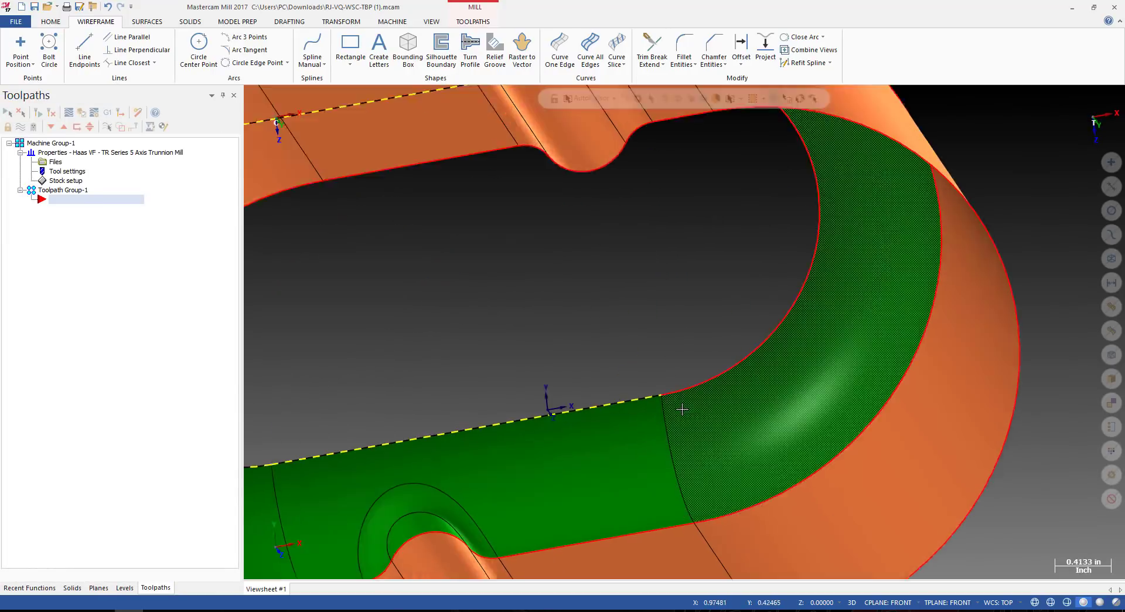
pyautogui.scroll(15, 682, 409)
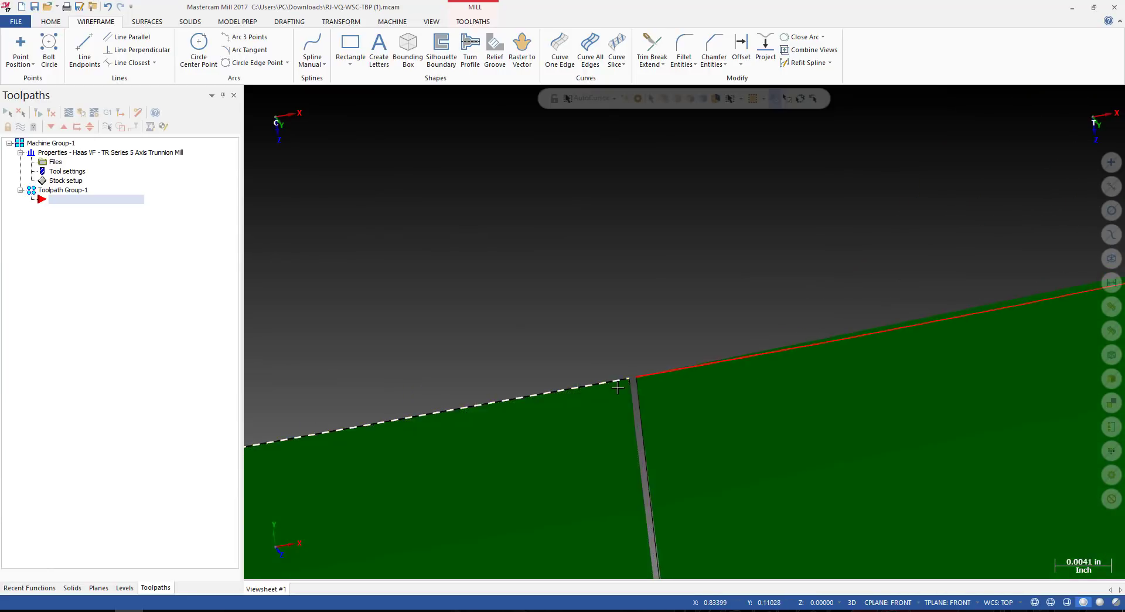
pyautogui.scroll(-9, 617, 387)
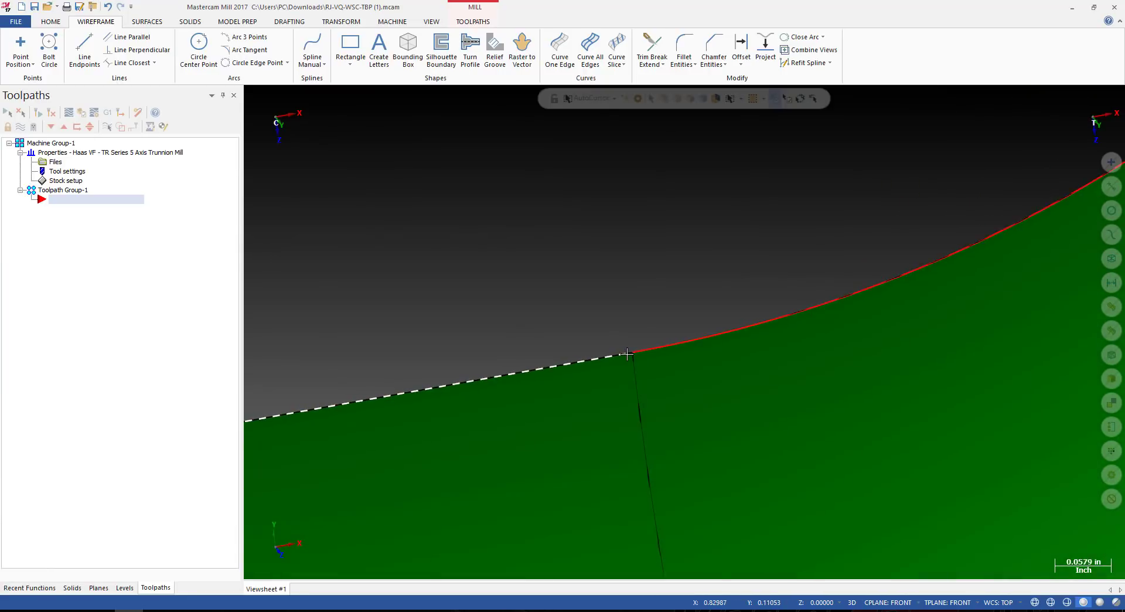
pyautogui.scroll(-8, 626, 354)
pyautogui.scroll(5, 635, 366)
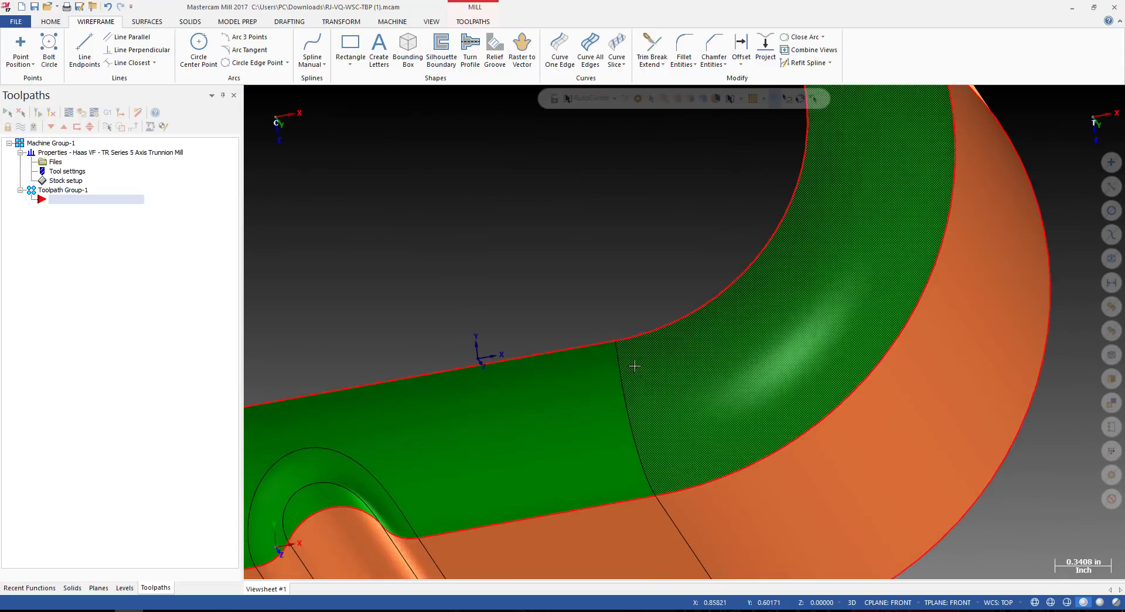
pyautogui.scroll(12, 635, 366)
pyautogui.press('Return')
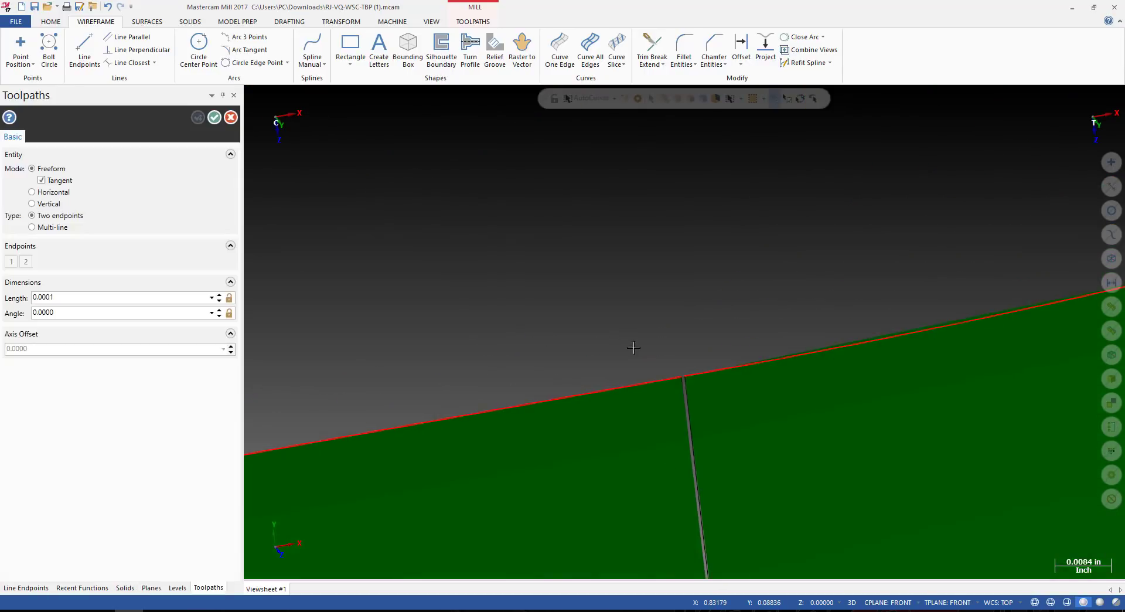
pyautogui.scroll(4, 653, 357)
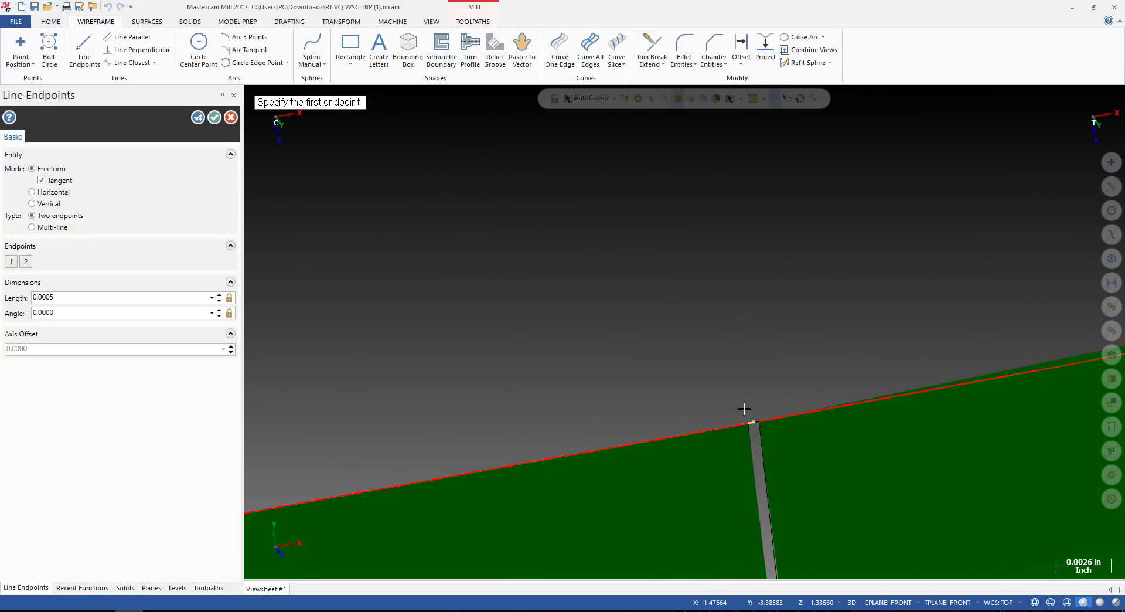
# Bridge the matching gap between the straight and arc curves on the opposite side of the bottom opening with another two-endpoint line.
pyautogui.scroll(-10, 745, 409)
pyautogui.scroll(4, 716, 271)
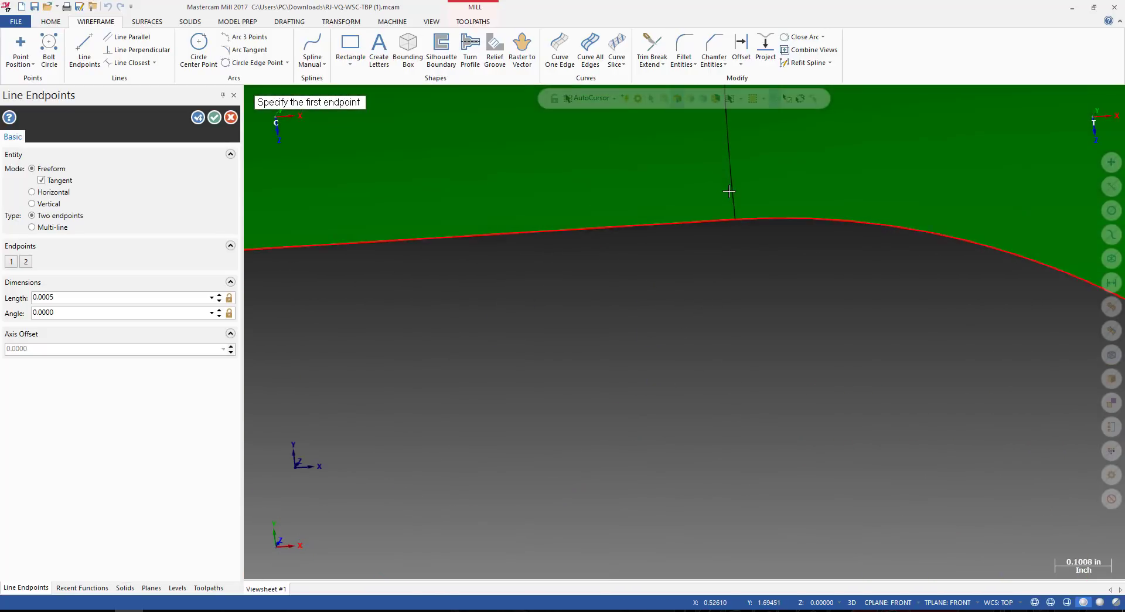
pyautogui.scroll(12, 721, 306)
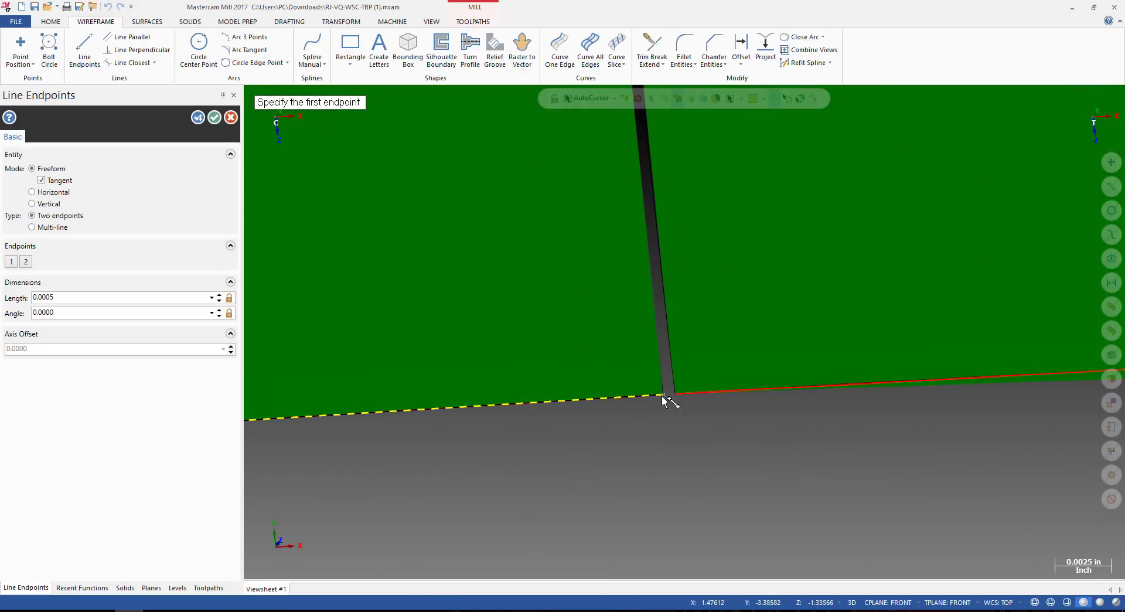
pyautogui.click(663, 397)
pyautogui.scroll(-3, 762, 328)
pyautogui.press('Escape')
pyautogui.scroll(-10, 762, 300)
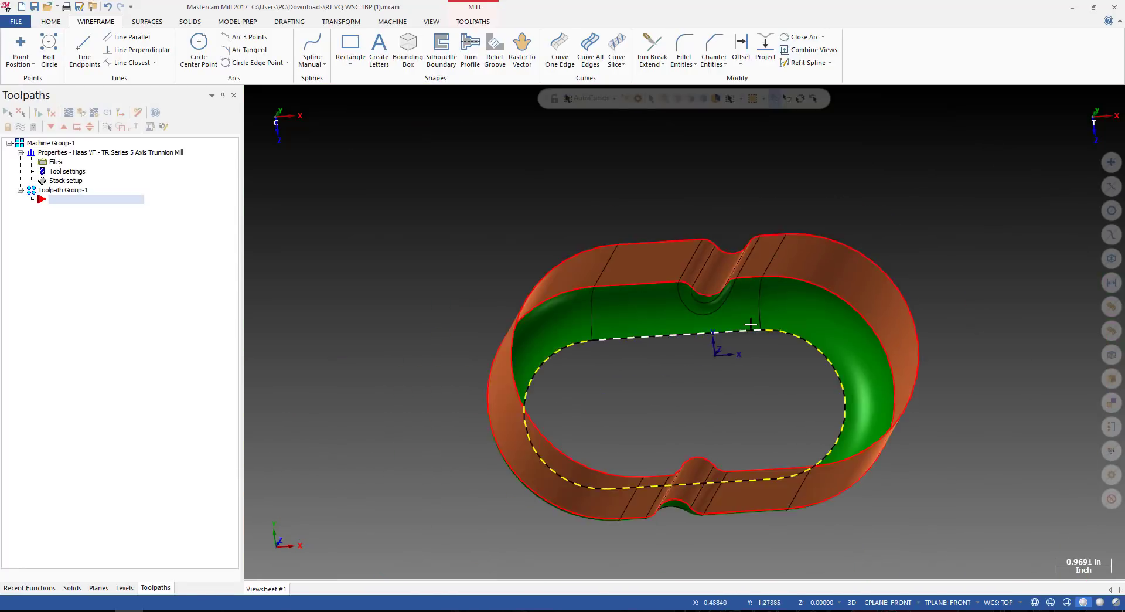
# Examine the curve junctions around the bottom opening and along the edge between the brown walls and green fillet for remaining gaps.
pyautogui.scroll(8, 721, 349)
pyautogui.scroll(8, 641, 351)
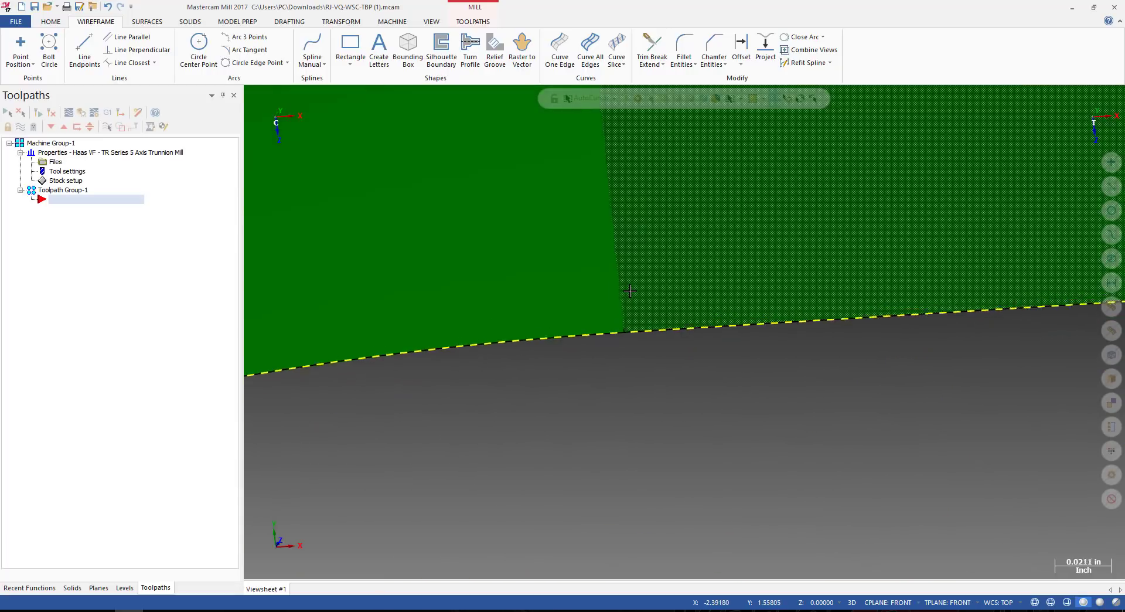
pyautogui.hotkey('alt', '1')
pyautogui.hotkey('alt', 'F1')
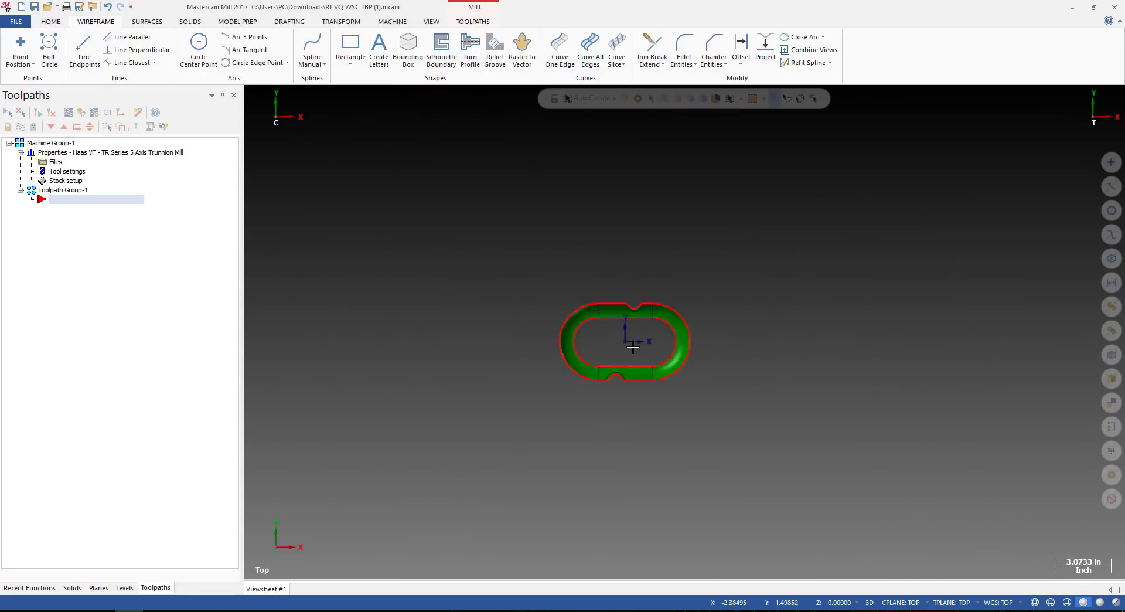
pyautogui.scroll(5, 662, 296)
pyautogui.scroll(6, 668, 288)
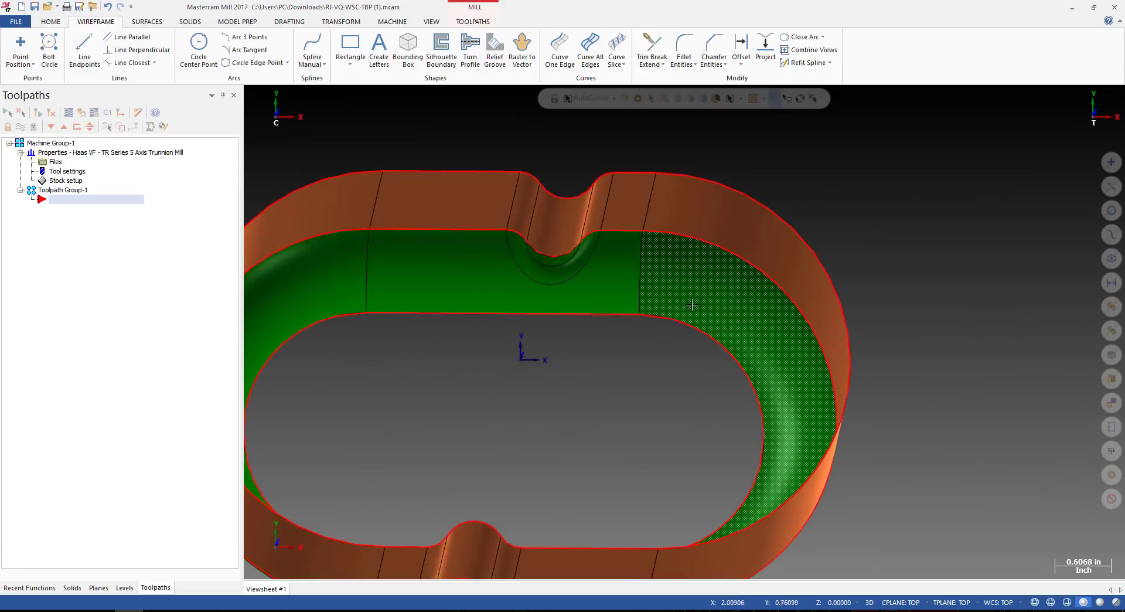
pyautogui.scroll(15, 622, 214)
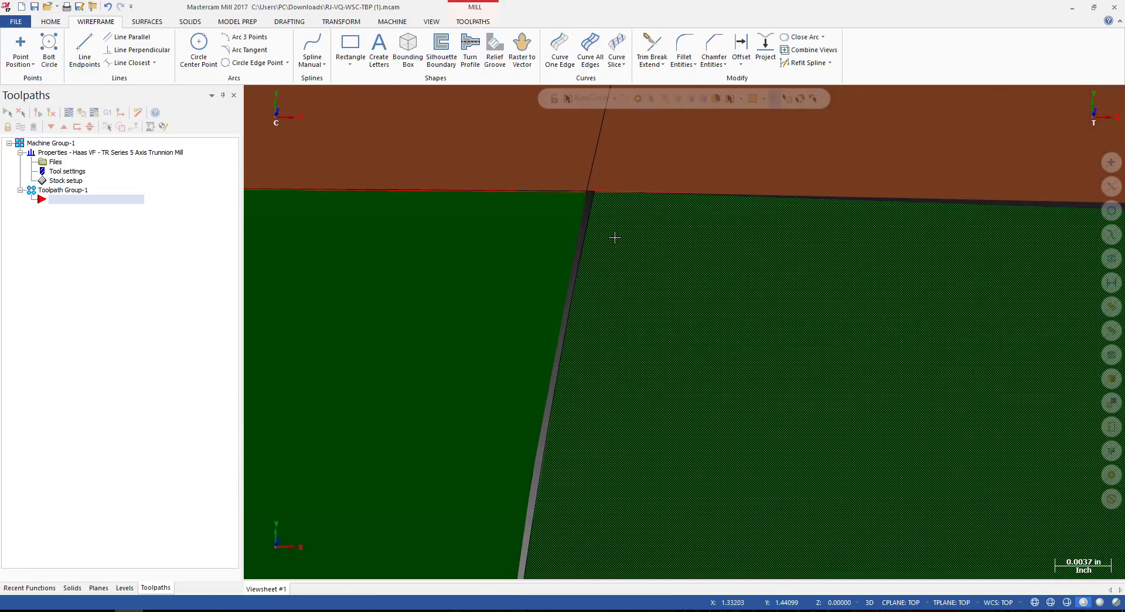
pyautogui.scroll(-2, 621, 206)
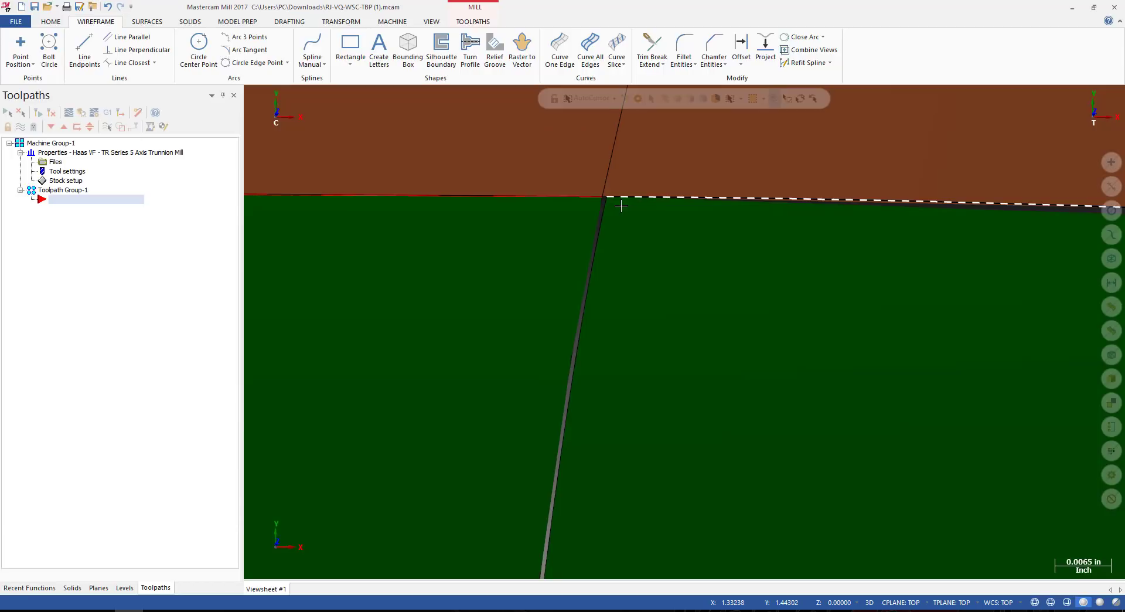
pyautogui.scroll(-14, 621, 205)
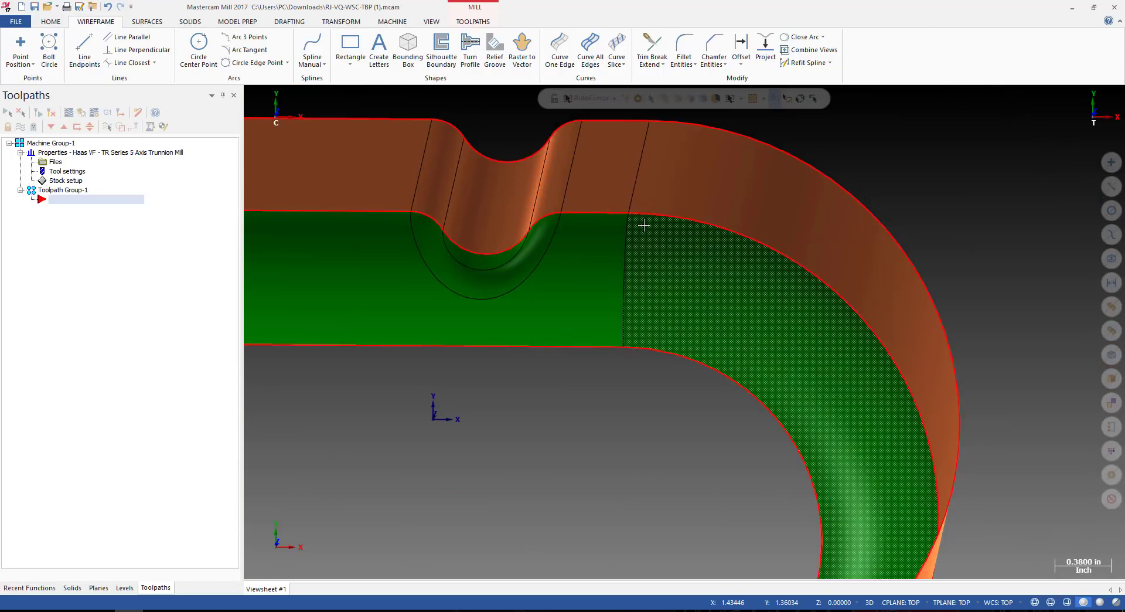
pyautogui.hotkey('alt', '1')
pyautogui.scroll(2, 508, 283)
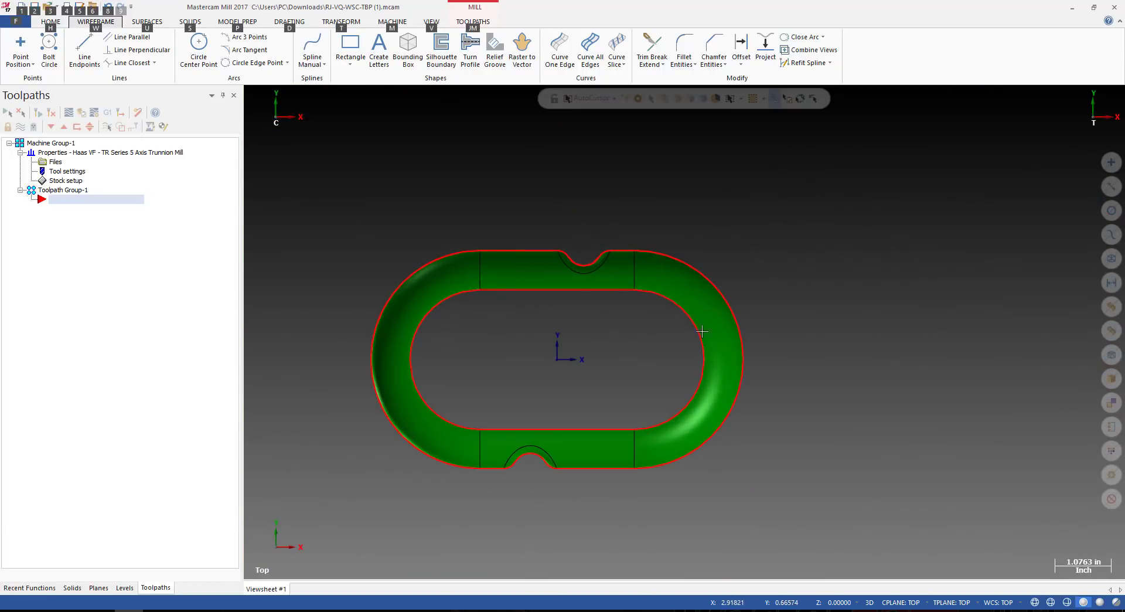
pyautogui.moveTo(702, 331); pyautogui.dragTo(692, 293, button='middle')
pyautogui.scroll(2, 691, 275)
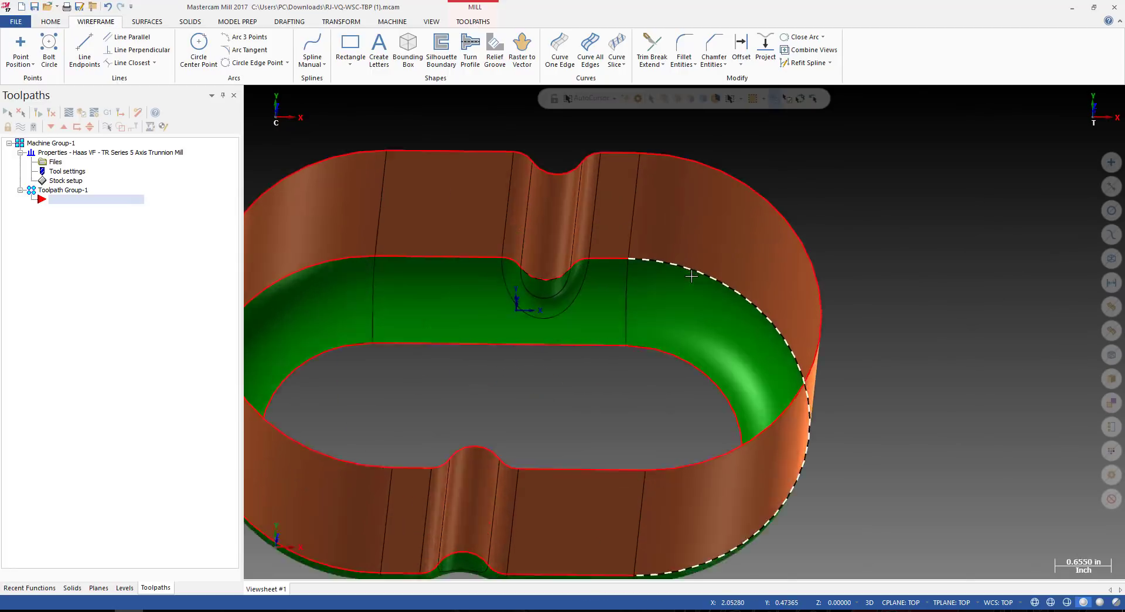
pyautogui.scroll(8, 691, 276)
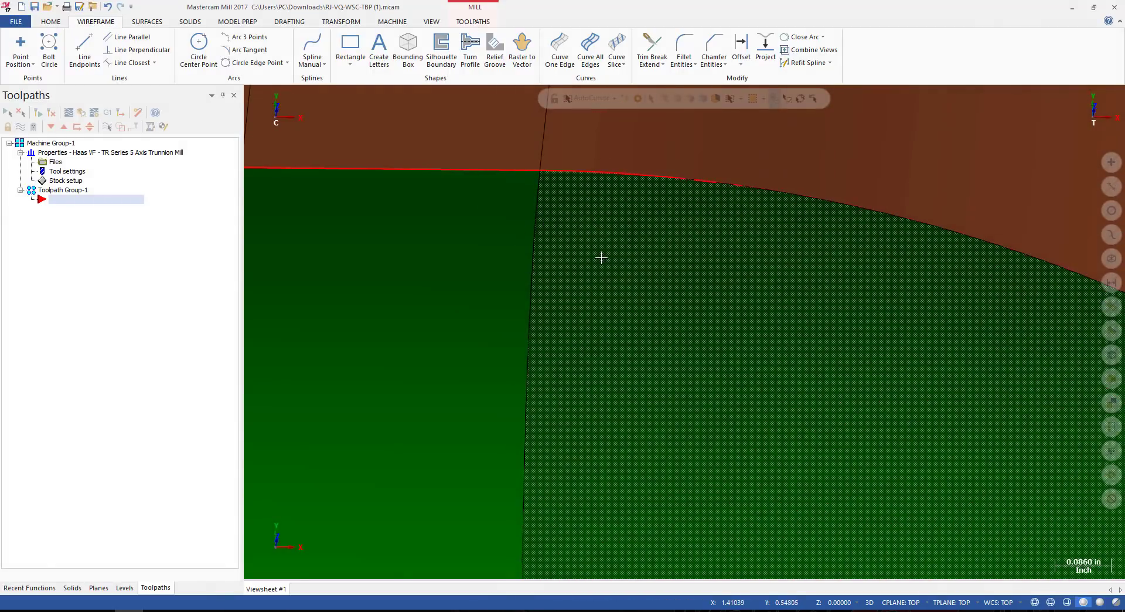
pyautogui.scroll(-5, 602, 257)
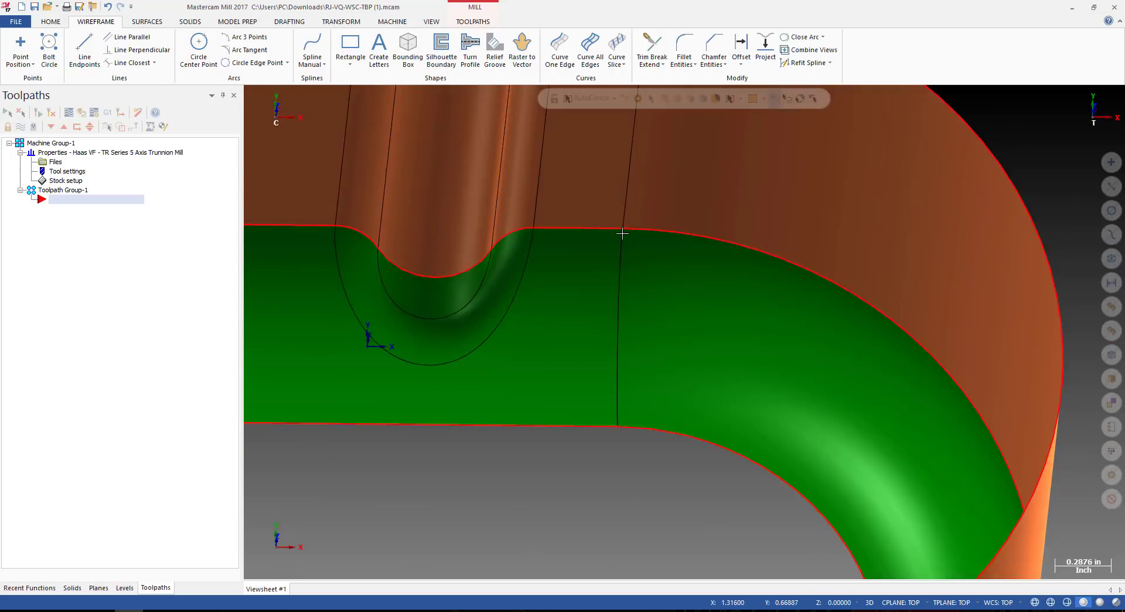
pyautogui.scroll(-4, 621, 218)
pyautogui.scroll(3, 626, 207)
pyautogui.scroll(-5, 653, 205)
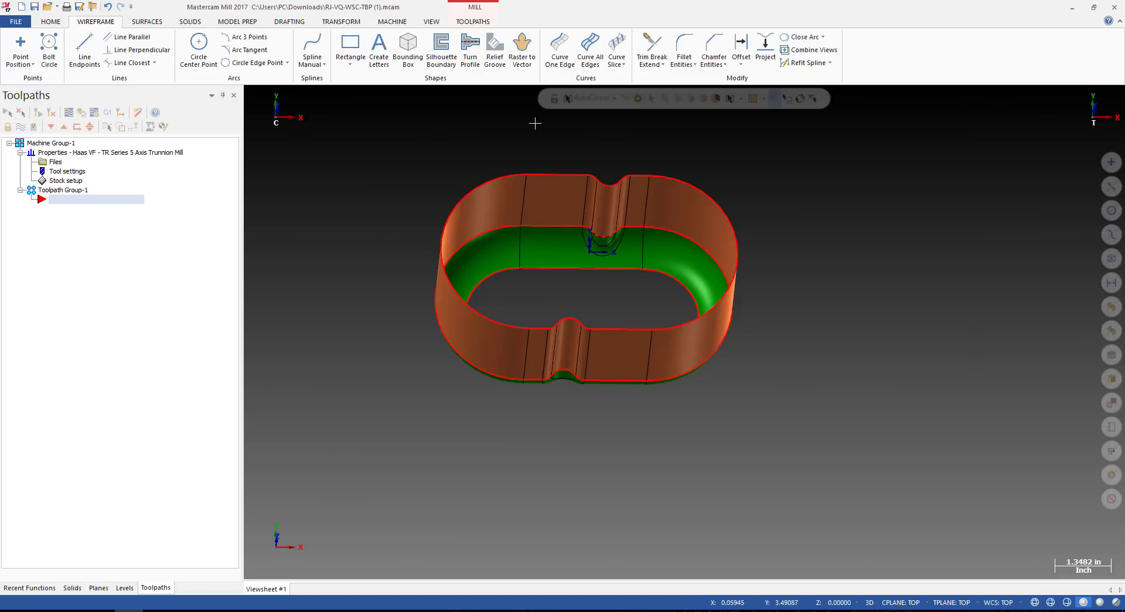
# Create a multiaxis Parallel toolpath and accept RJ-VQ-WSC-TBP (1) as the NC name.
pyautogui.click(472, 22)
pyautogui.click(554, 63)
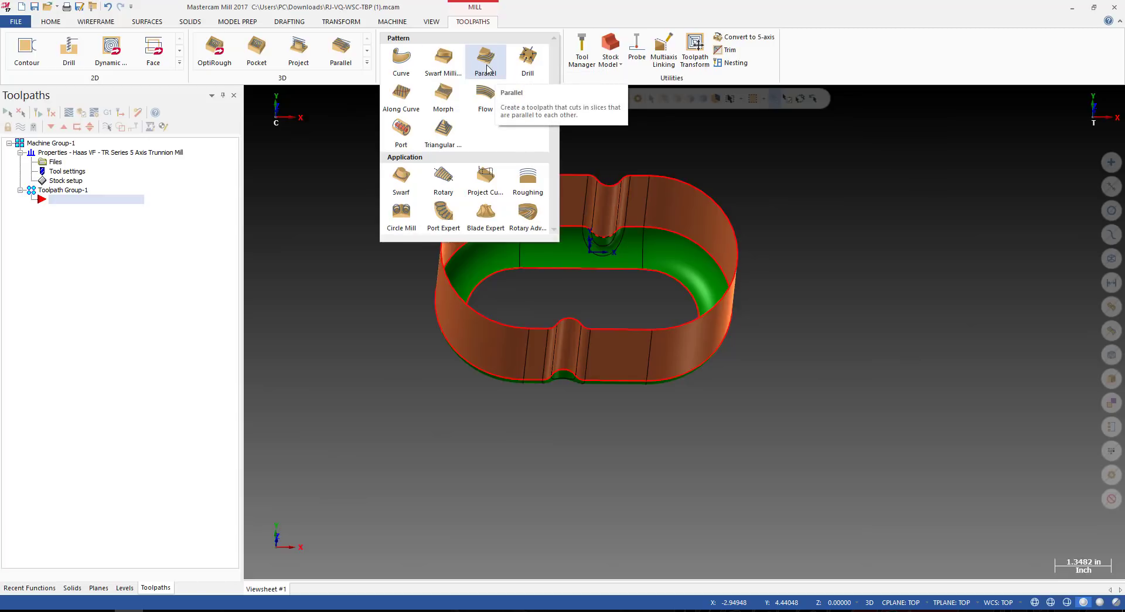
pyautogui.click(486, 65)
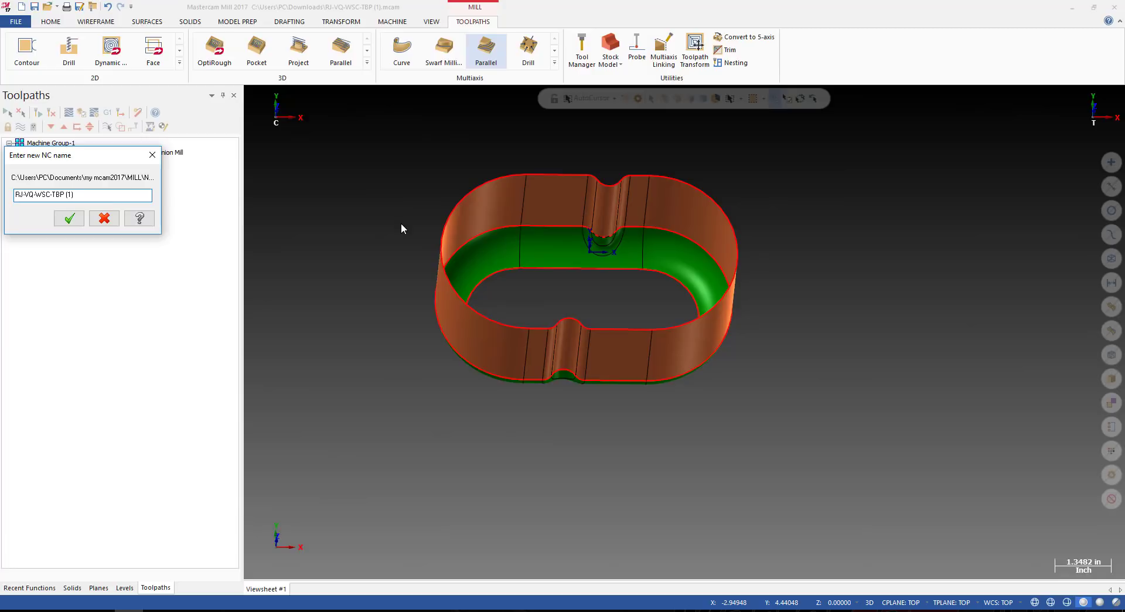
pyautogui.click(69, 219)
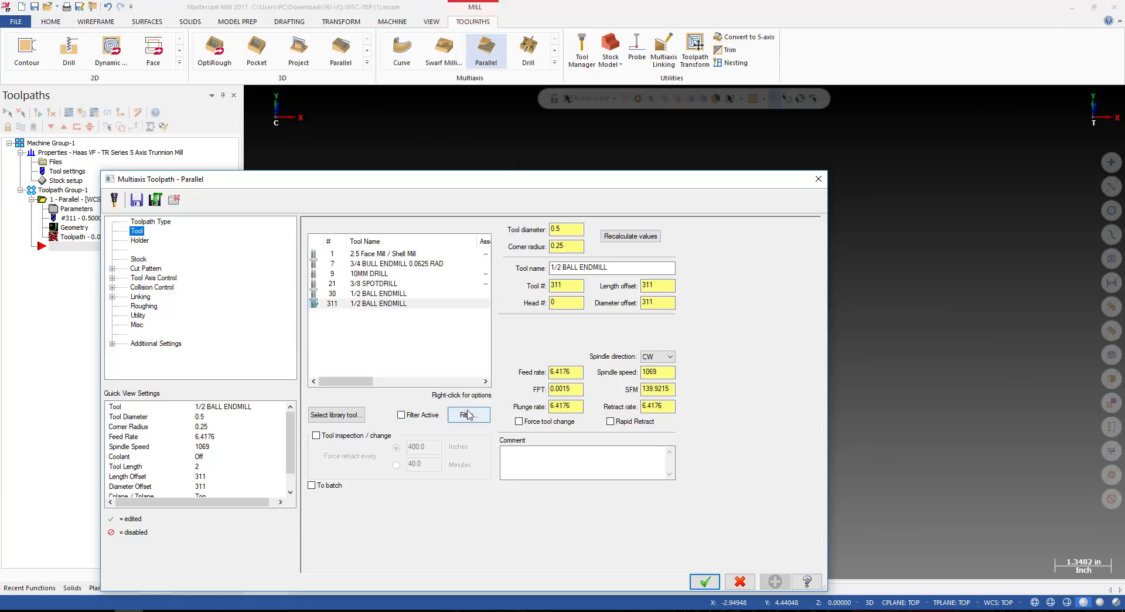
# Sort the tool list by name in descending order and select tool 311, the 1/2 BALL ENDMILL, for the toolpath.
pyautogui.click(370, 255)
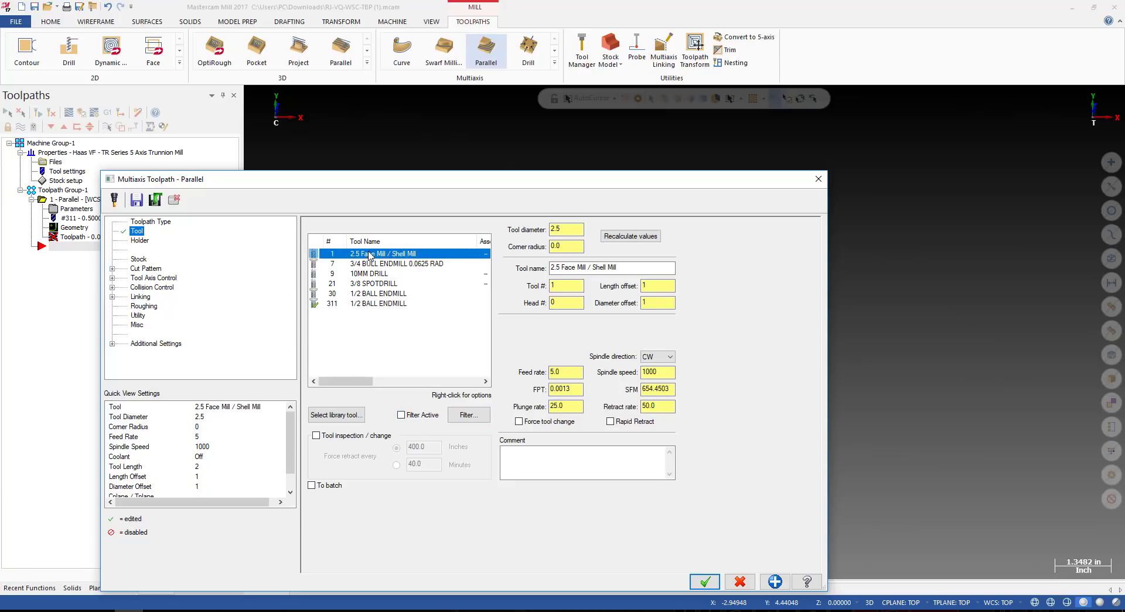
pyautogui.click(369, 294)
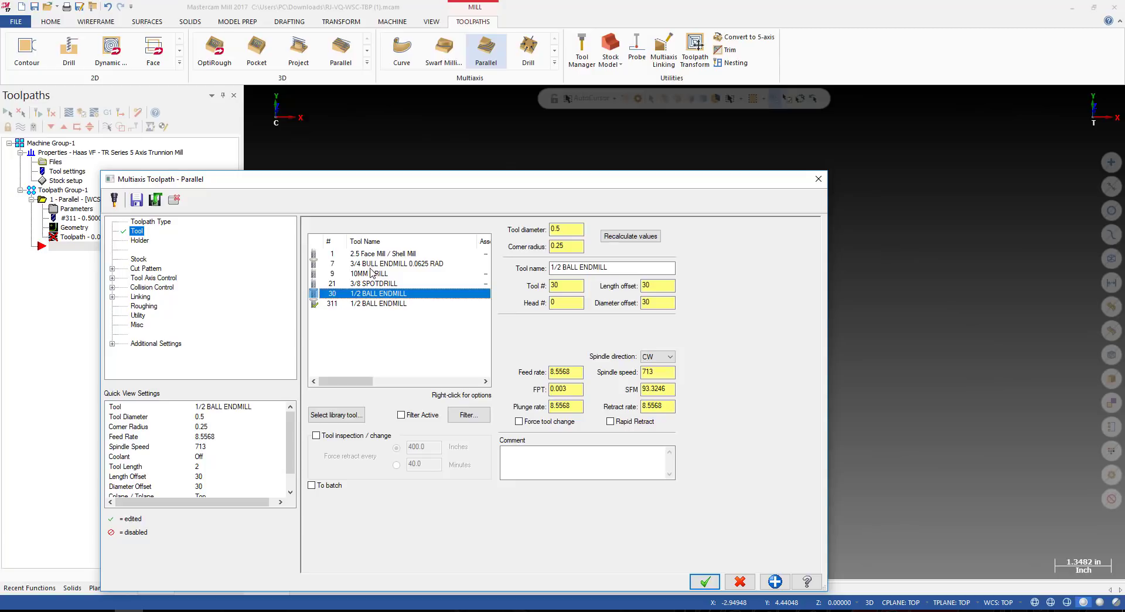
pyautogui.click(360, 273)
pyautogui.click(360, 263)
pyautogui.click(364, 241)
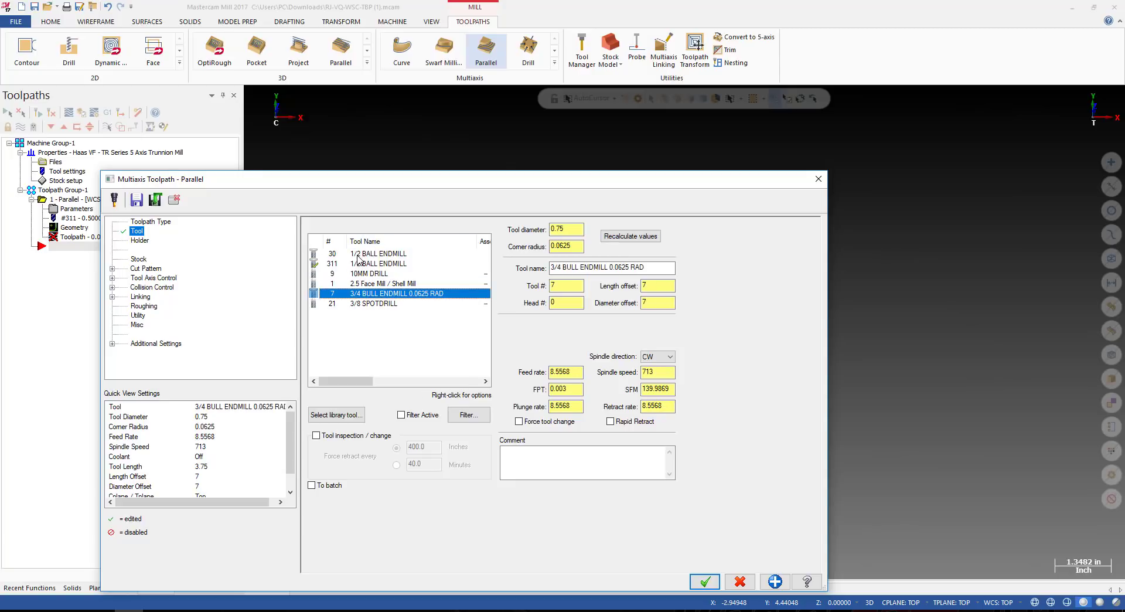
pyautogui.click(366, 241)
pyautogui.rightClick(374, 263)
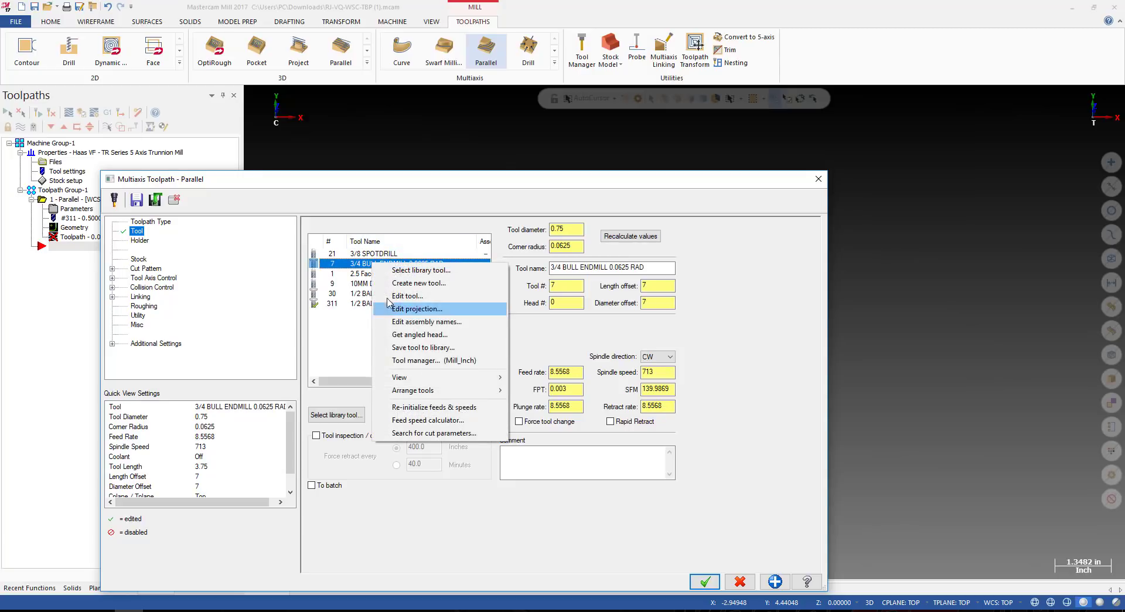
pyautogui.click(339, 329)
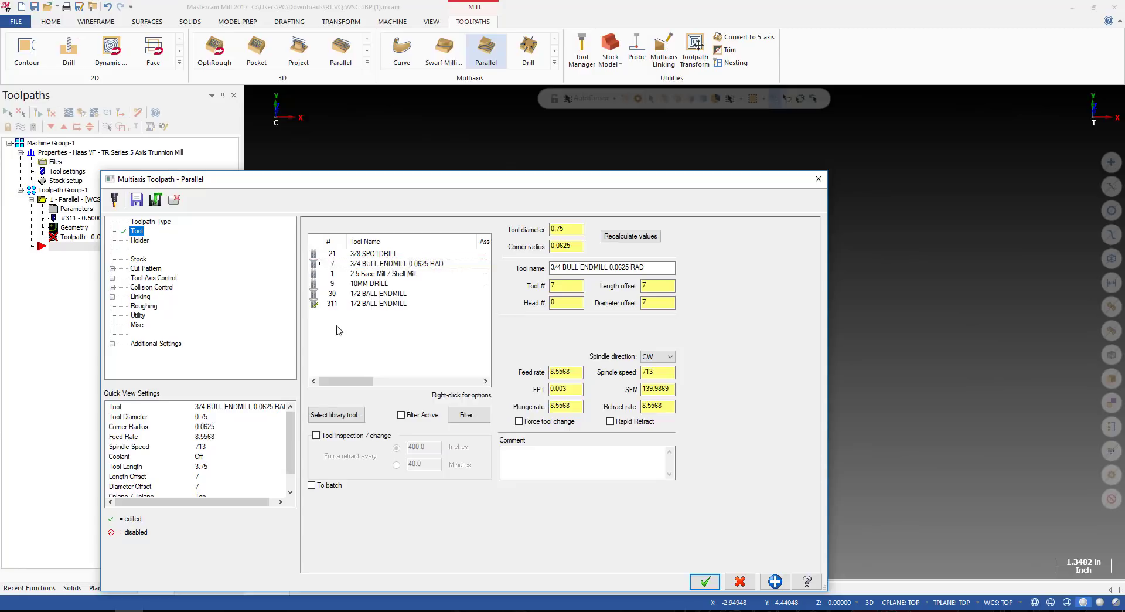
pyautogui.click(387, 304)
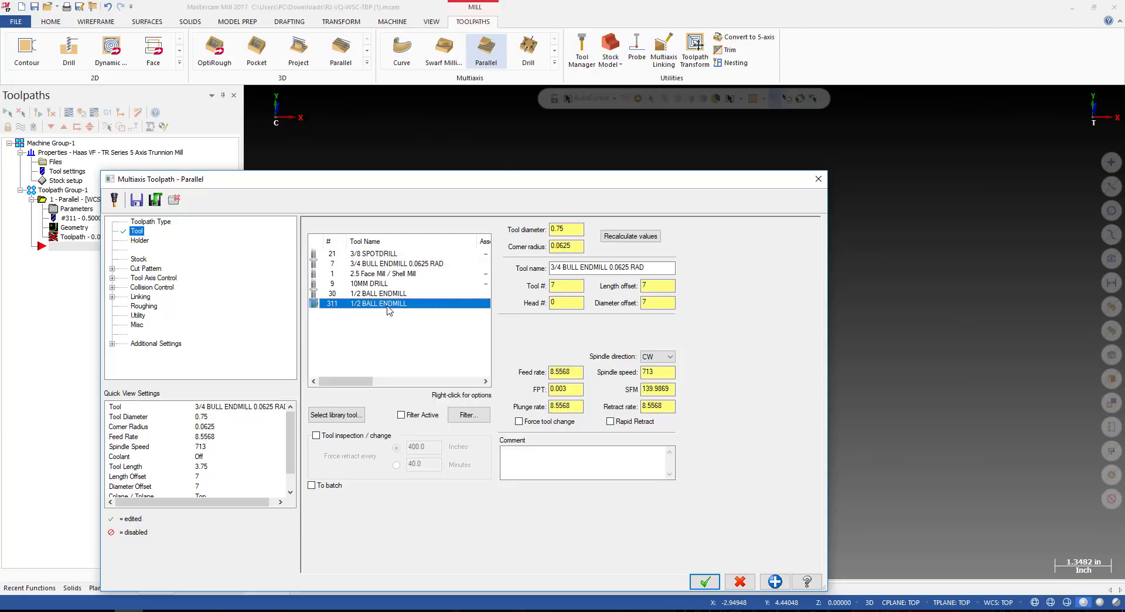
# Compare several holders from the library and assign holder B6E5-0500 to the ball endmill.
pyautogui.click(140, 241)
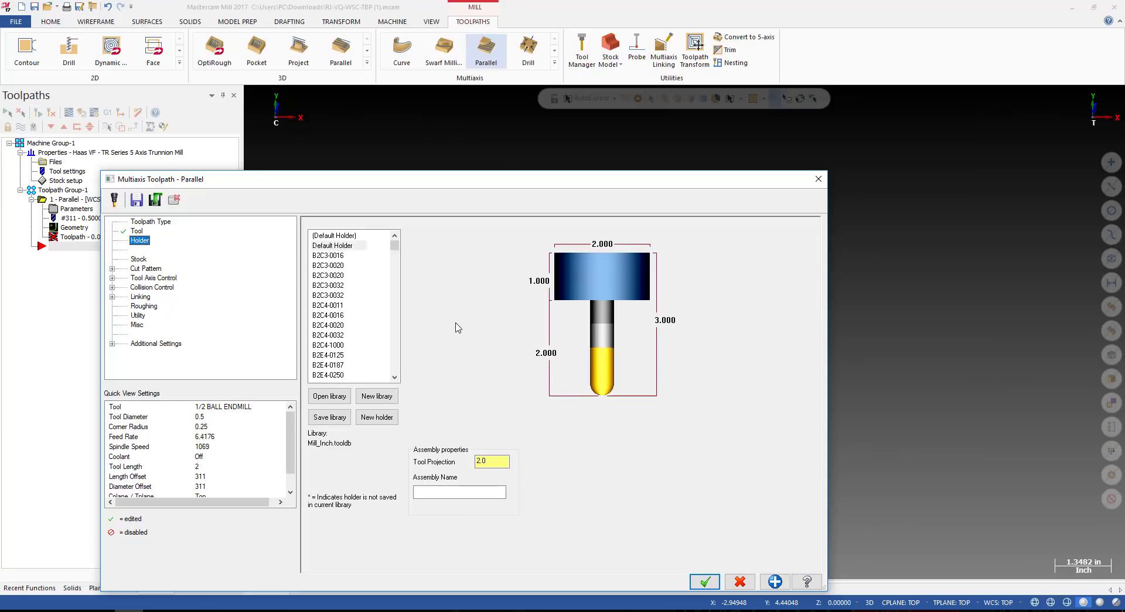
pyautogui.click(340, 285)
pyautogui.moveTo(395, 246); pyautogui.dragTo(395, 282)
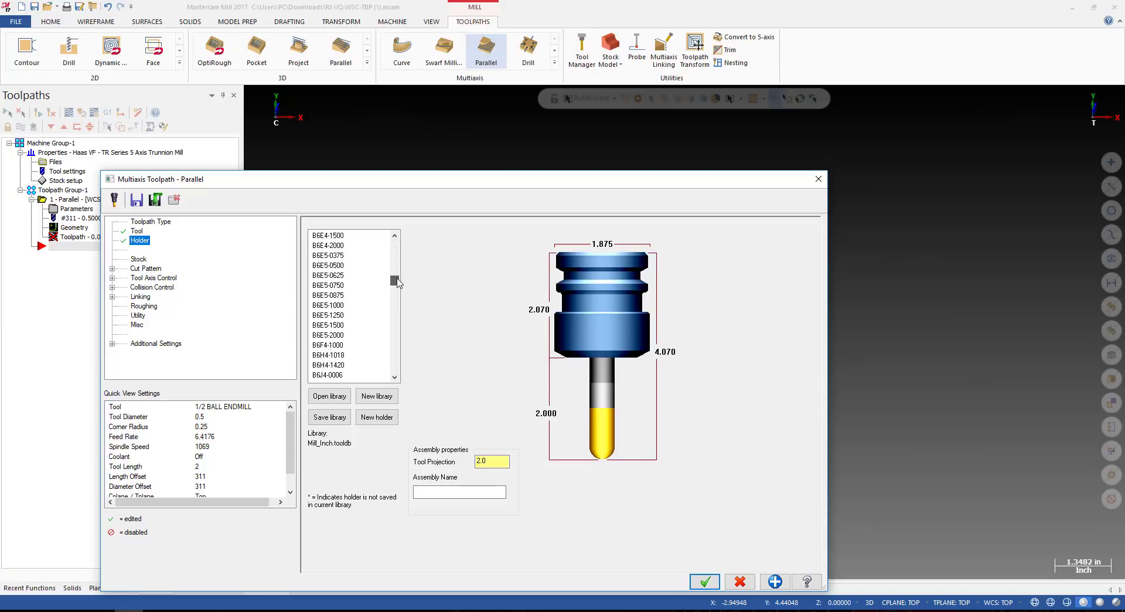
pyautogui.click(325, 298)
pyautogui.click(330, 317)
pyautogui.click(334, 295)
pyautogui.click(335, 268)
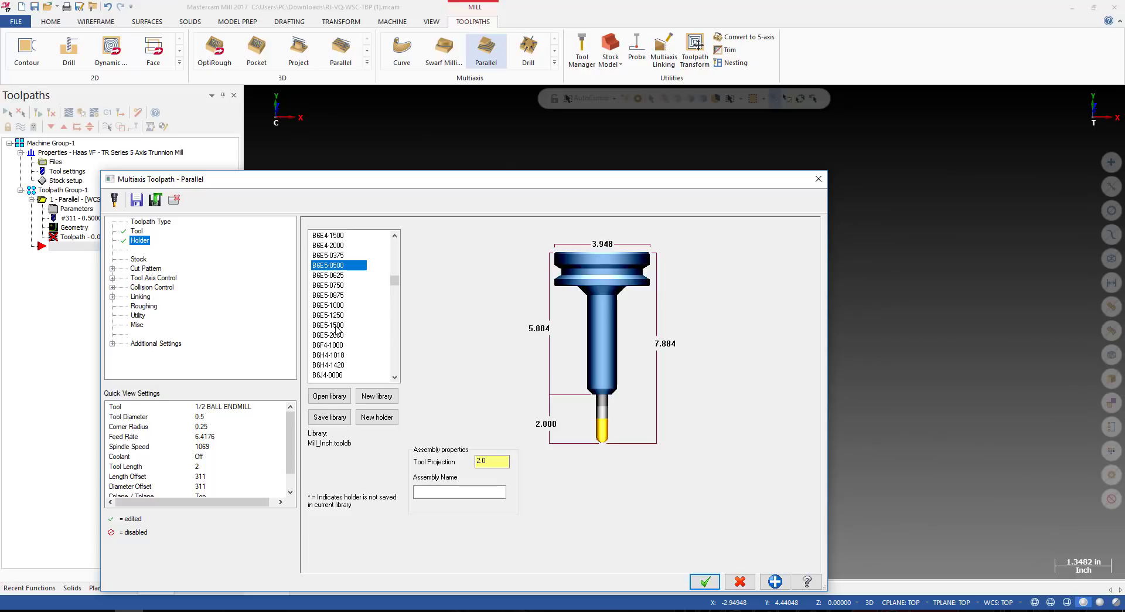
# In the cut pattern, chain the part's closed top rim as the curve that the cuts run parallel to.
pyautogui.click(149, 270)
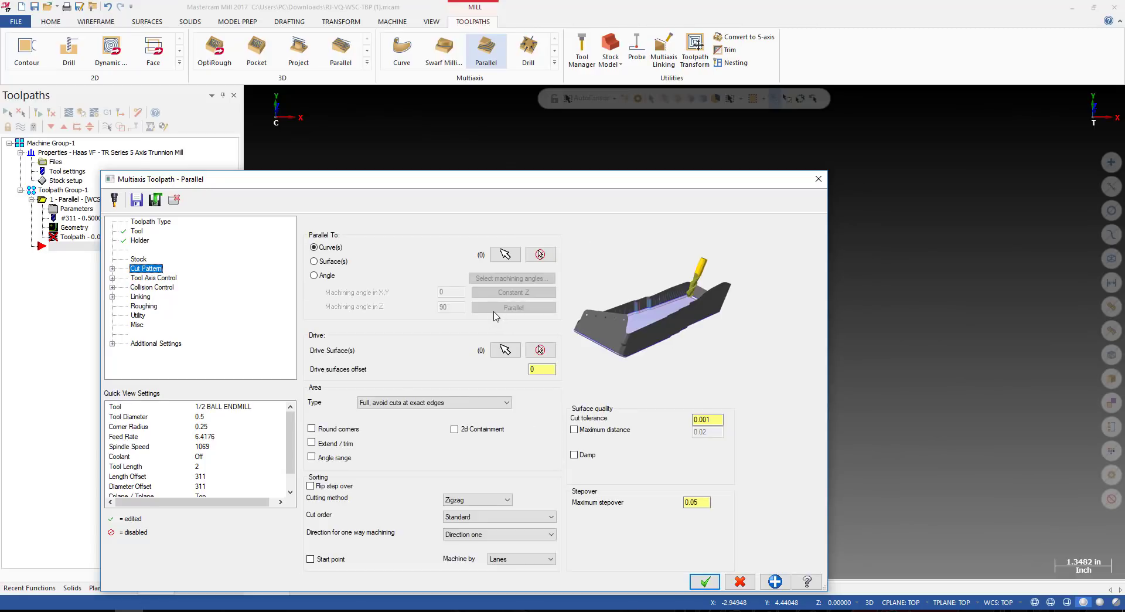
pyautogui.moveTo(614, 185); pyautogui.dragTo(718, 328)
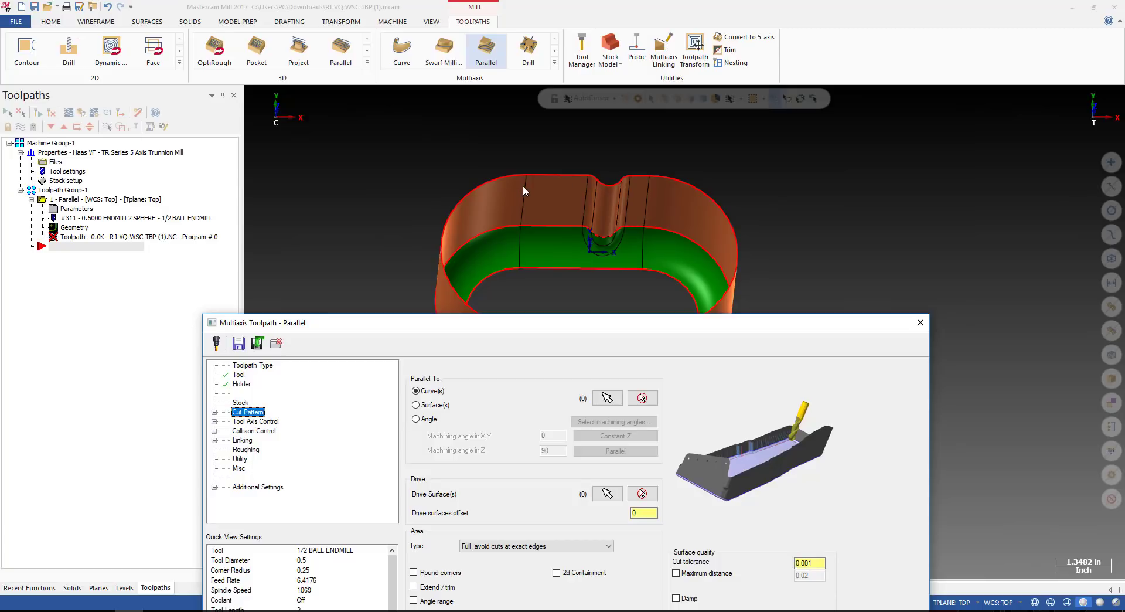
pyautogui.click(608, 399)
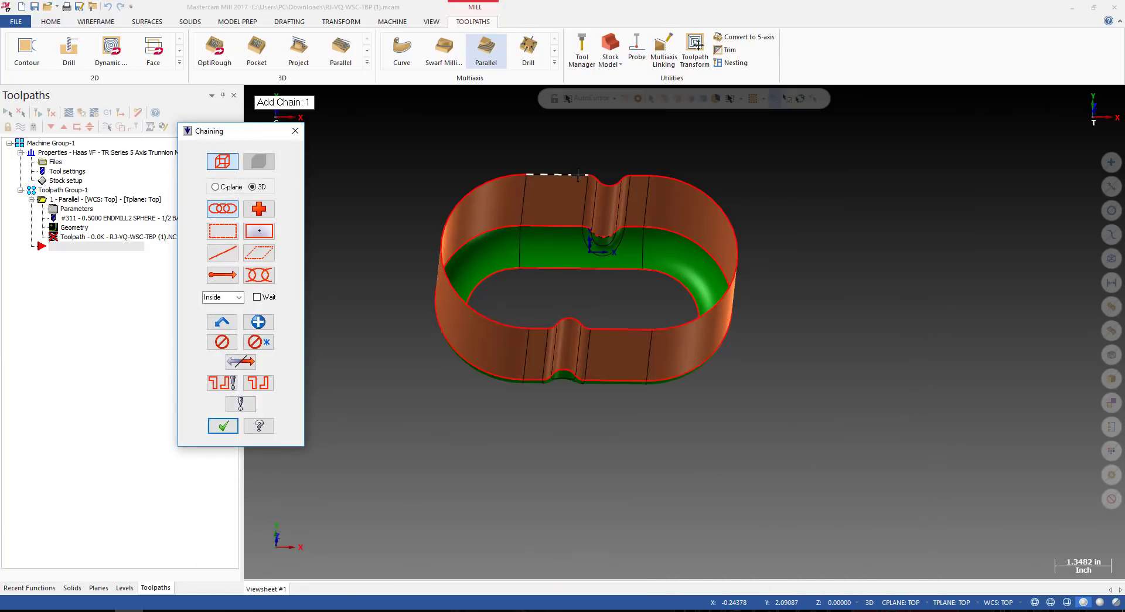
pyautogui.click(579, 175)
pyautogui.scroll(3, 586, 228)
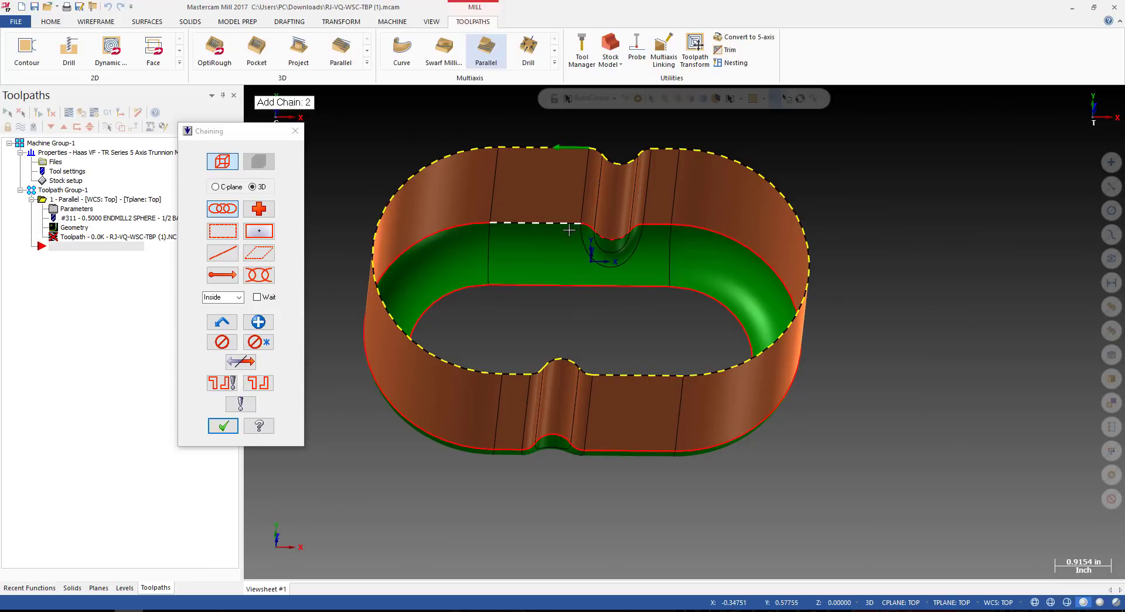
# Try to chain the edge loop between the brown walls and green fillet surfaces as a second parallel curve.
pyautogui.click(568, 226)
pyautogui.scroll(1, 700, 249)
pyautogui.moveTo(701, 249); pyautogui.dragTo(680, 234, button='middle')
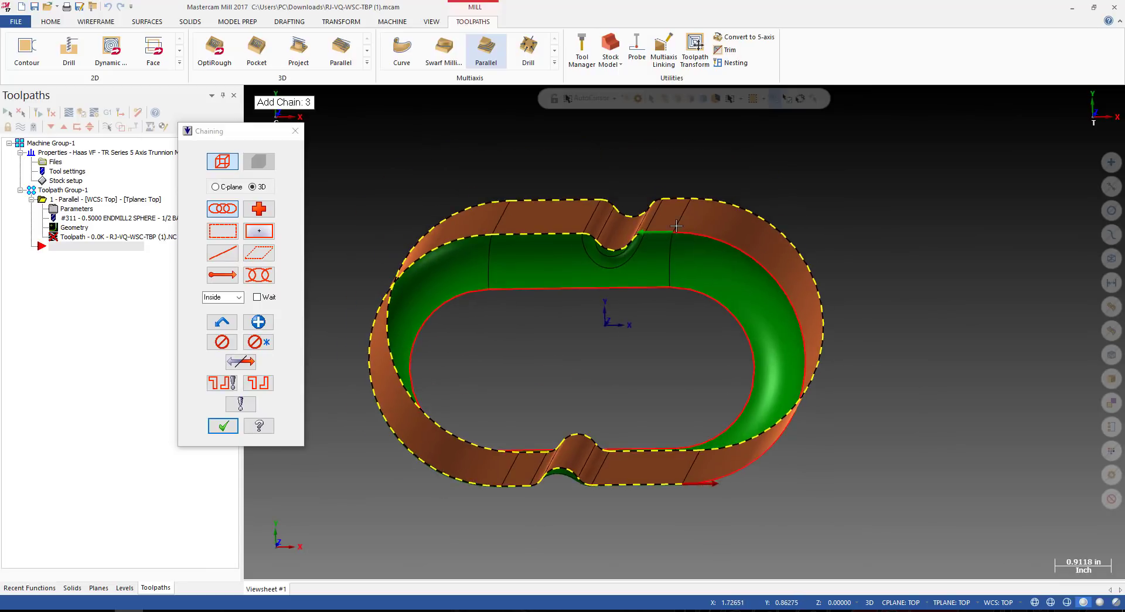
pyautogui.scroll(2, 675, 233)
pyautogui.scroll(-3, 668, 233)
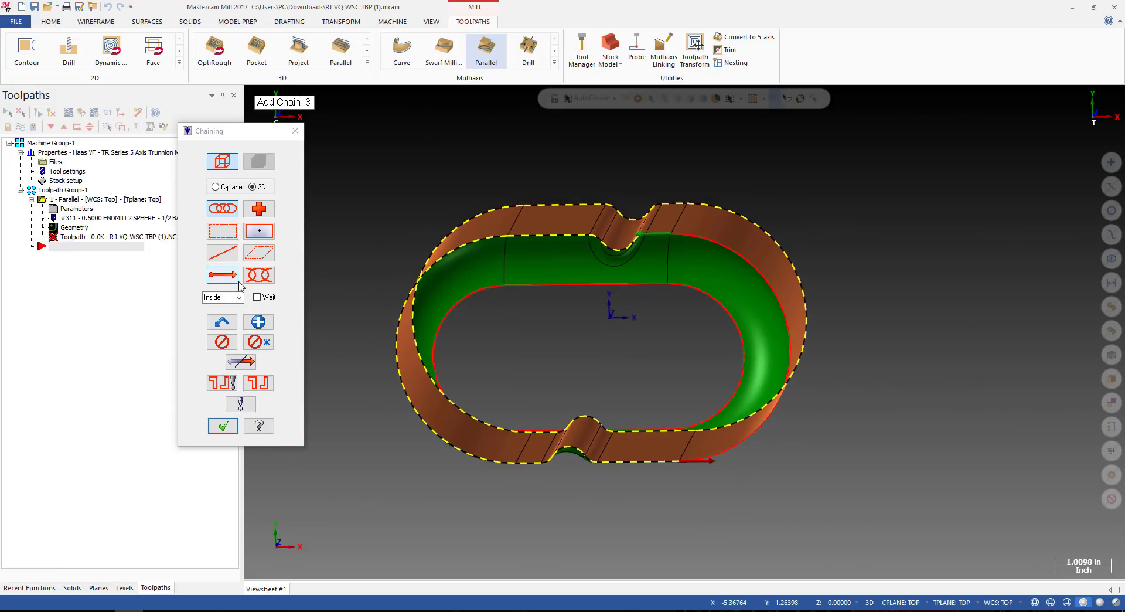
pyautogui.click(222, 342)
# Accept the top-rim chain as the parallel curve and window-select the part's wall surfaces from the front as the drive surfaces.
pyautogui.moveTo(697, 290); pyautogui.dragTo(644, 235, button='middle')
pyautogui.click(222, 425)
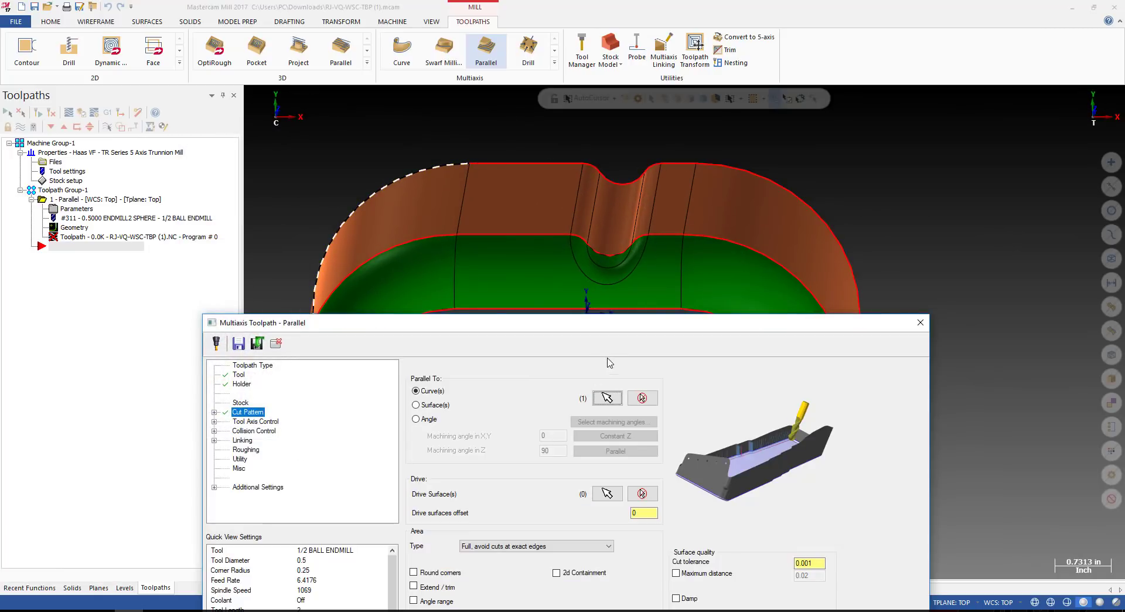
pyautogui.moveTo(619, 328); pyautogui.dragTo(603, 213)
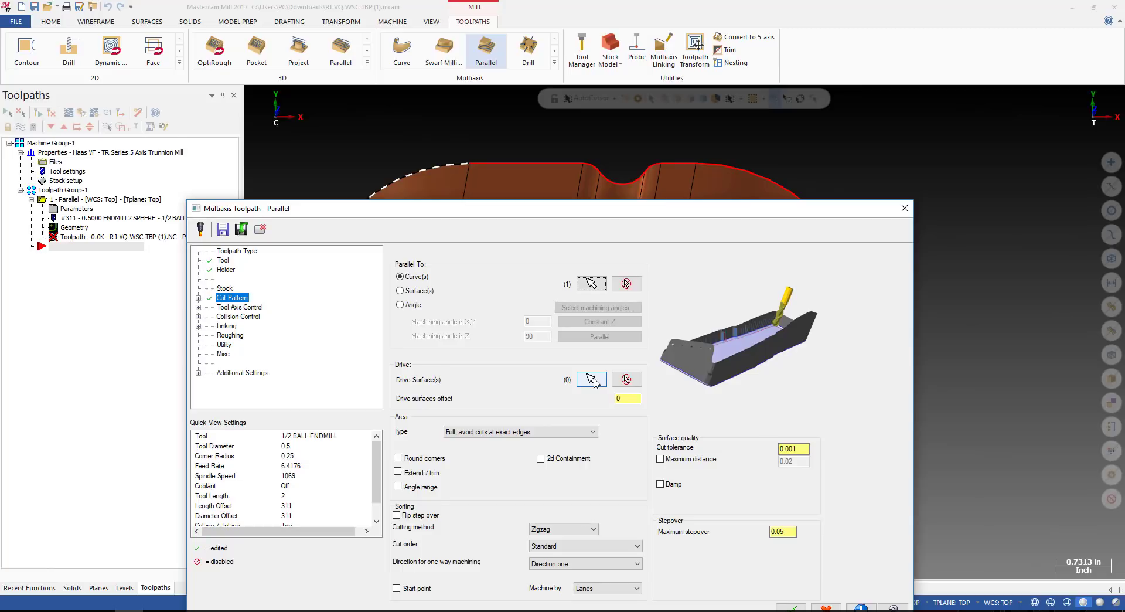
pyautogui.click(592, 380)
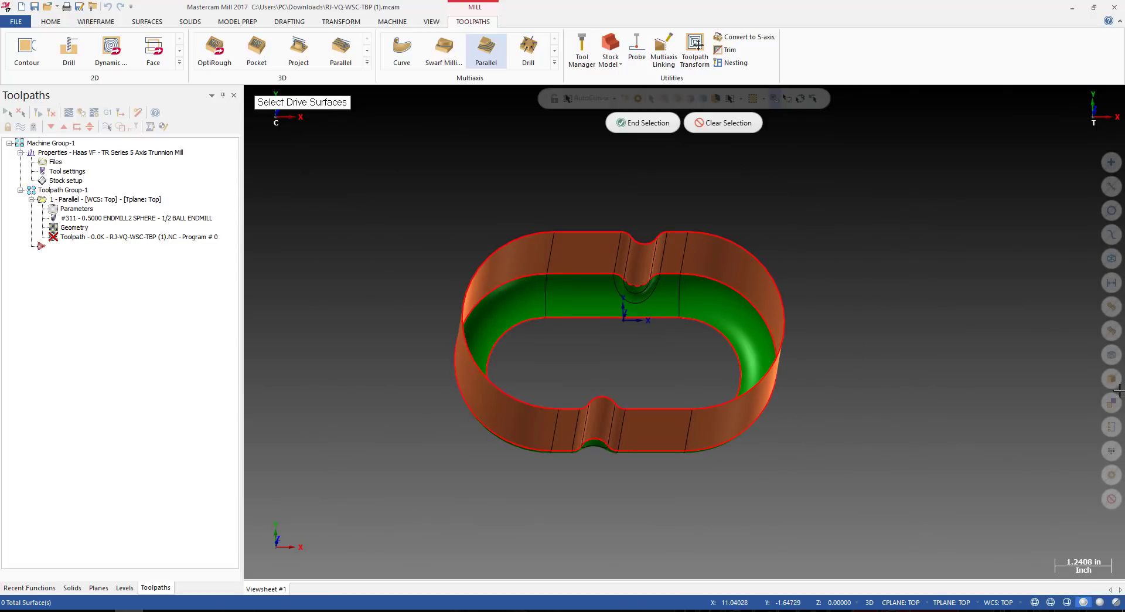
pyautogui.moveTo(899, 336); pyautogui.dragTo(910, 354, button='middle')
pyautogui.hotkey('alt', '2')
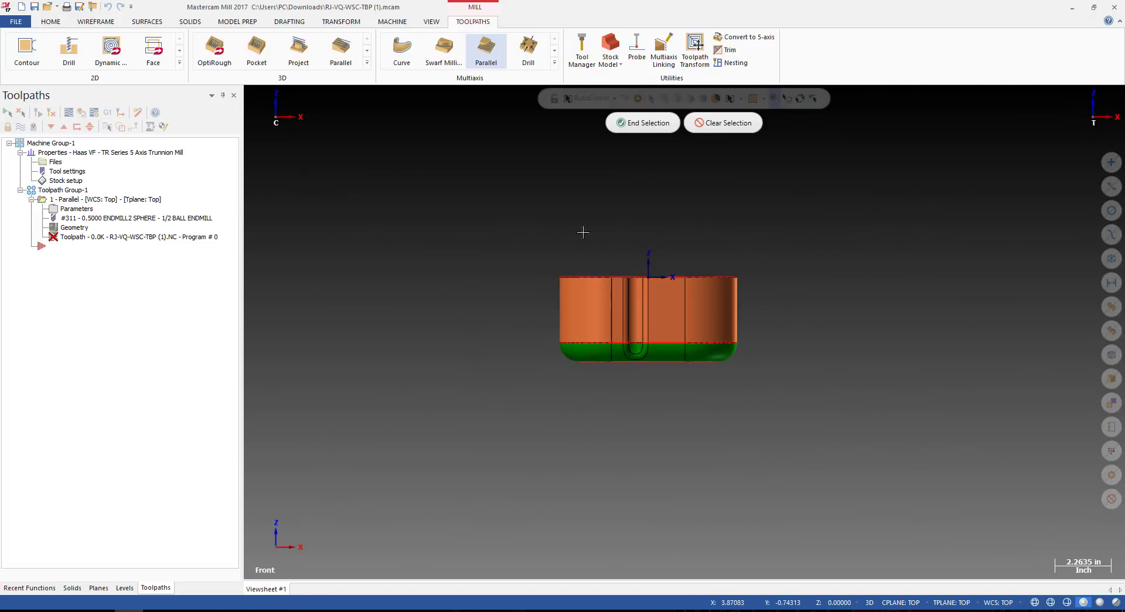
pyautogui.moveTo(502, 223); pyautogui.dragTo(867, 364)
pyautogui.moveTo(866, 365); pyautogui.dragTo(656, 326, button='middle')
pyautogui.scroll(3, 708, 300)
pyautogui.click(648, 125)
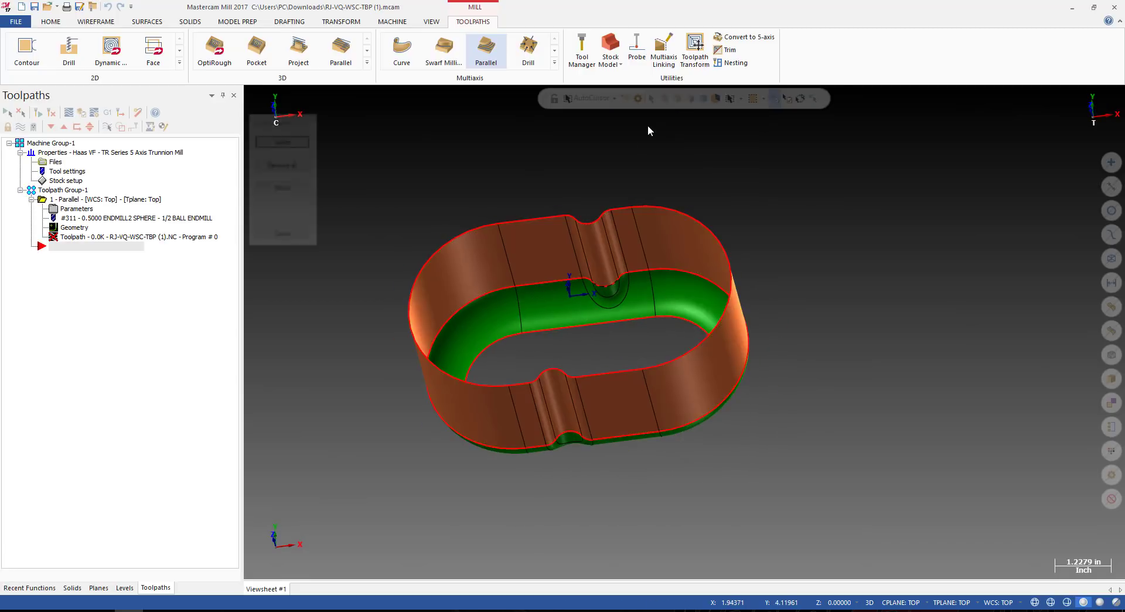
pyautogui.click(281, 233)
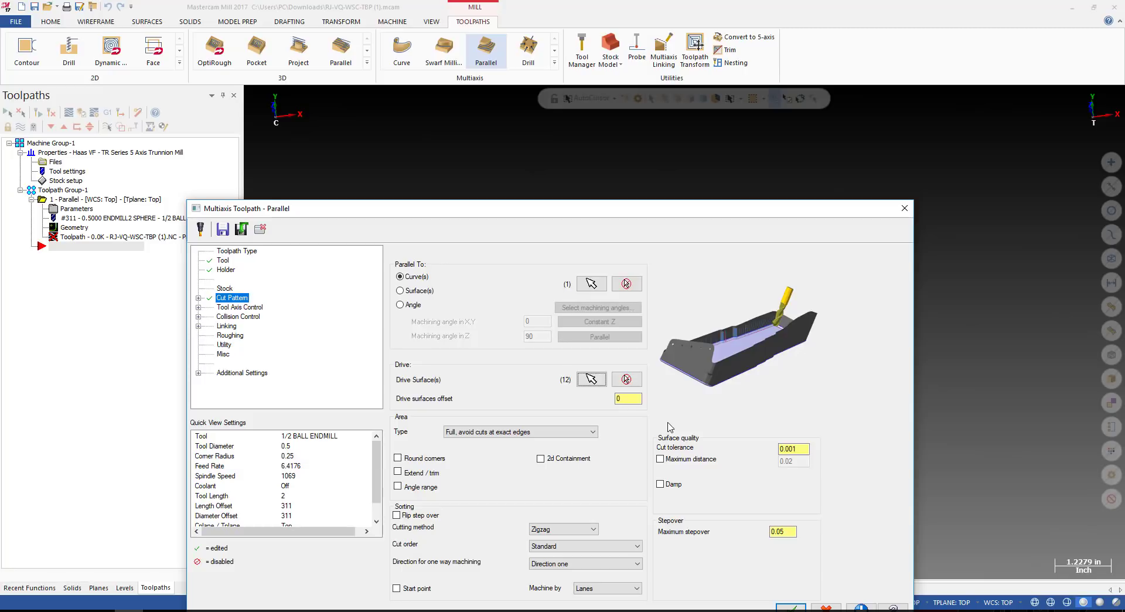
# Keep the cut pattern's area type at Full, avoid cuts at exact edges.
pyautogui.moveTo(619, 214); pyautogui.dragTo(619, 98)
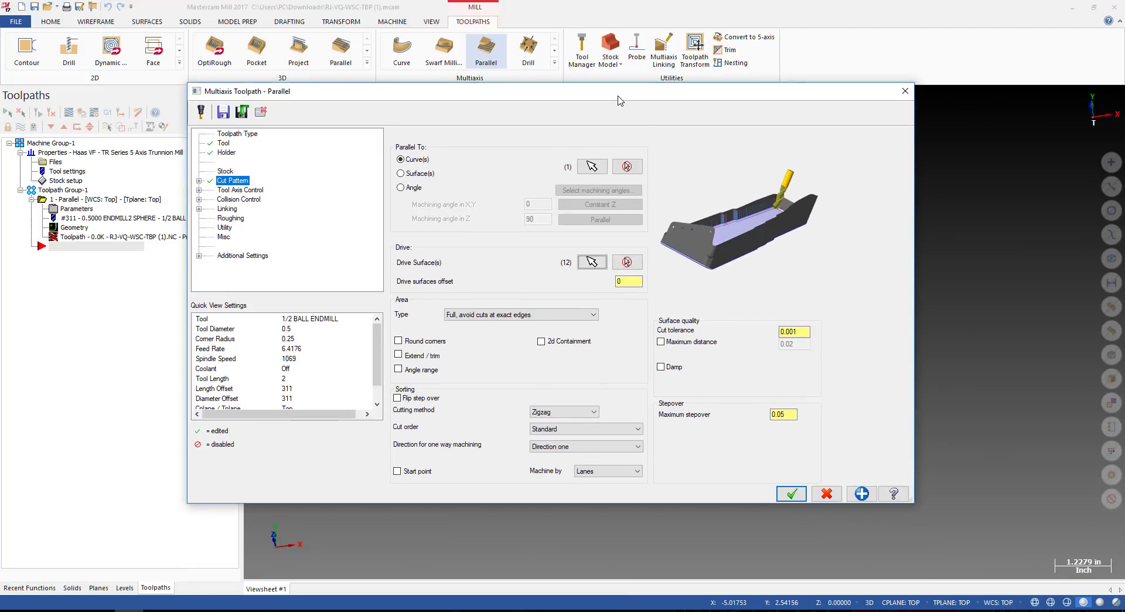
pyautogui.click(504, 316)
pyautogui.click(493, 324)
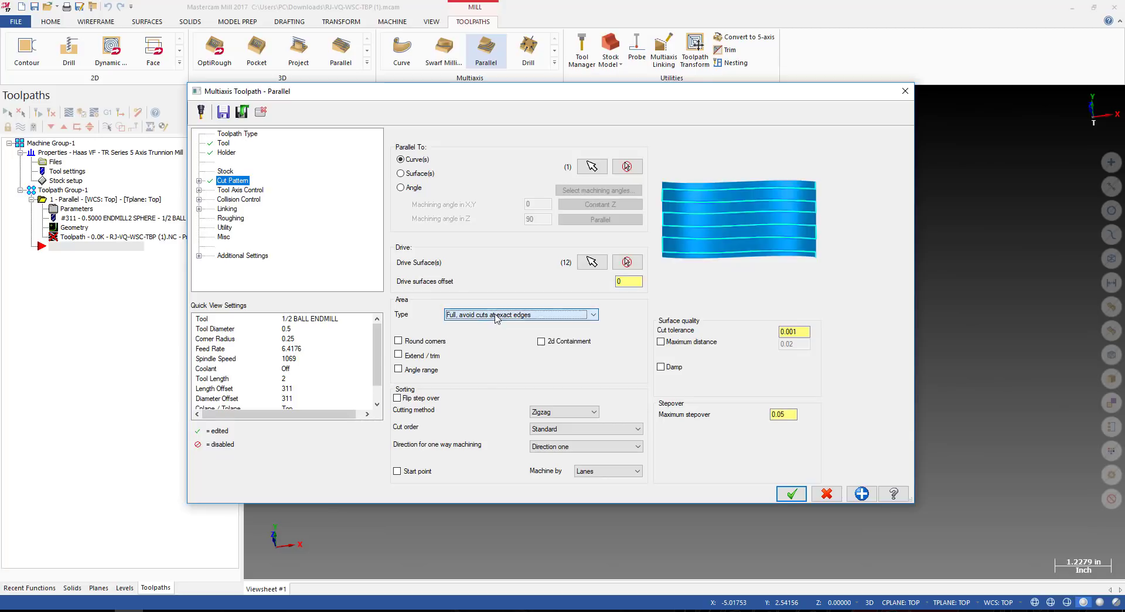
pyautogui.click(242, 190)
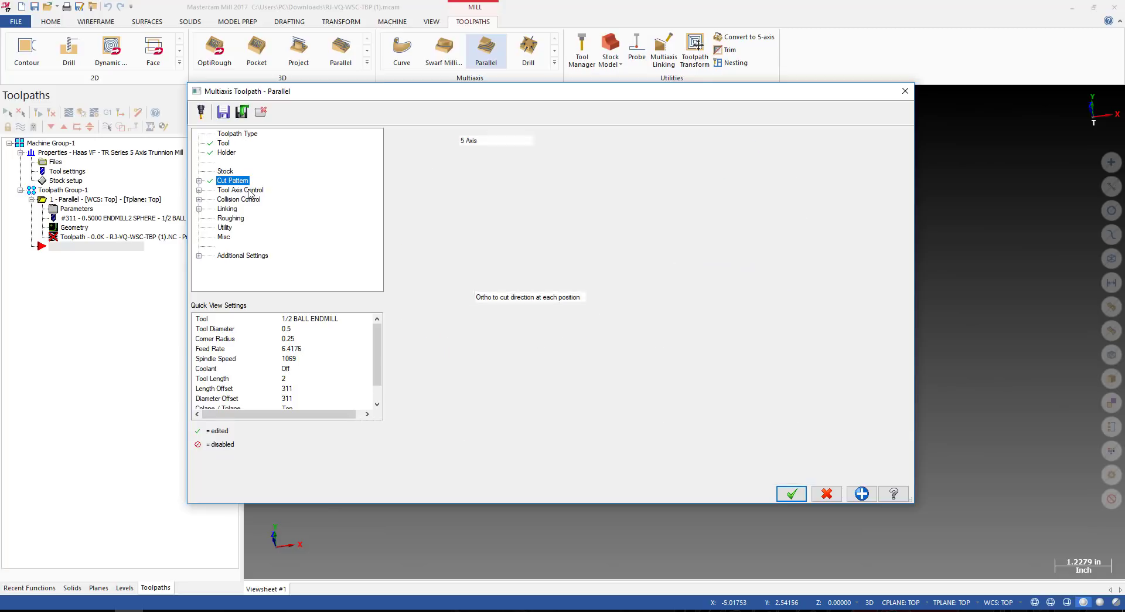
pyautogui.click(231, 181)
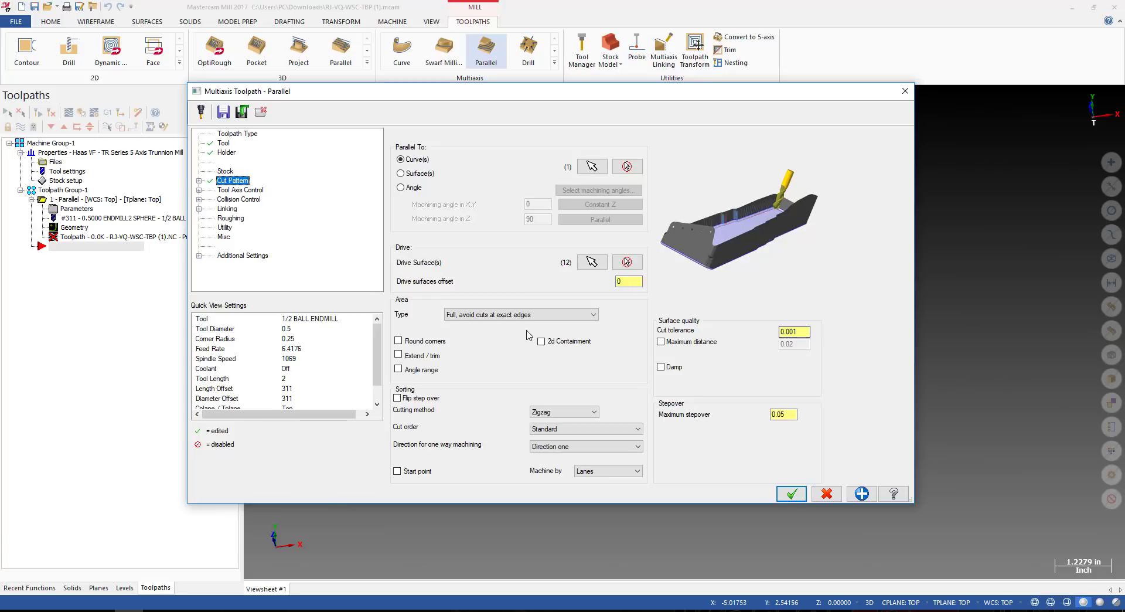
# Keep the cut tolerance at 0.001 and set the maximum stepover to 0.02.
pyautogui.click(800, 332)
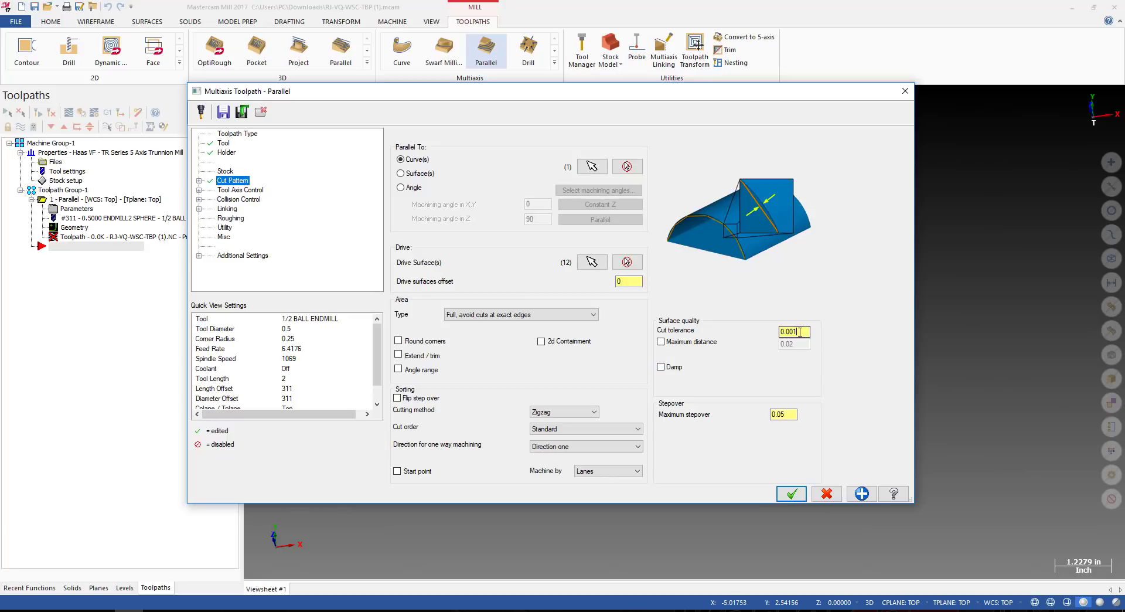
pyautogui.moveTo(800, 332); pyautogui.dragTo(794, 332)
pyautogui.click(782, 412)
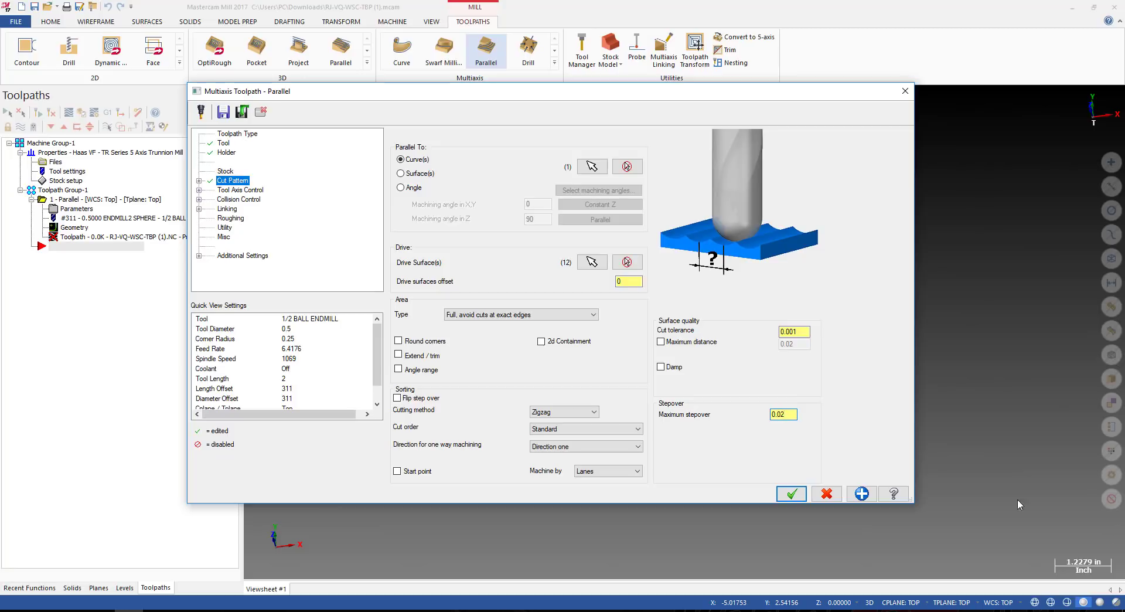
pyautogui.click(783, 414)
# Set the cut pattern's cutting method to One way.
pyautogui.click(683, 92)
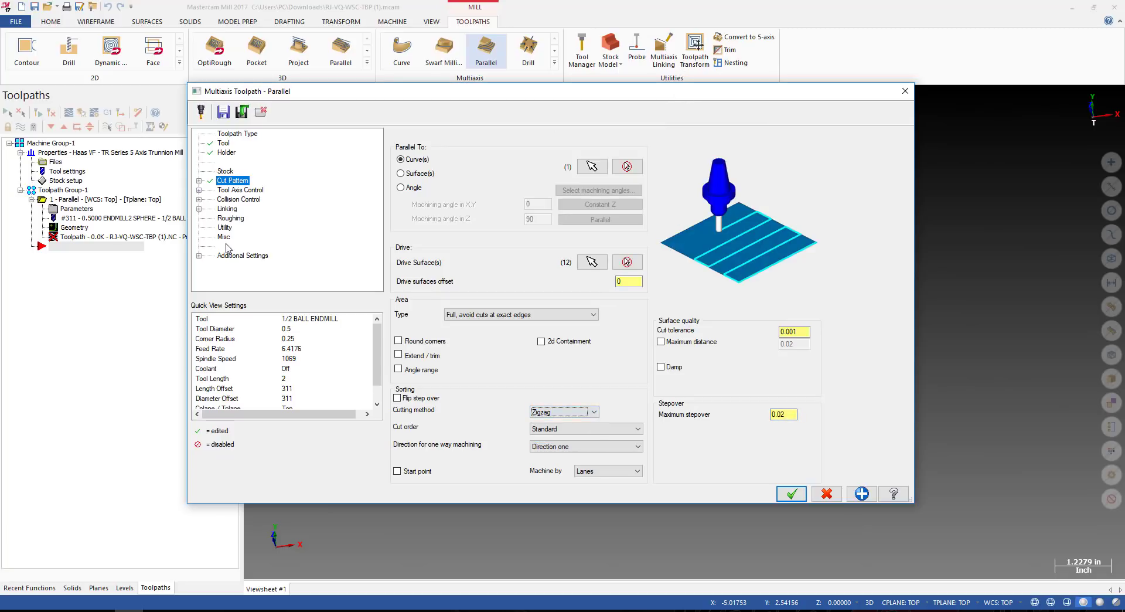
pyautogui.click(592, 412)
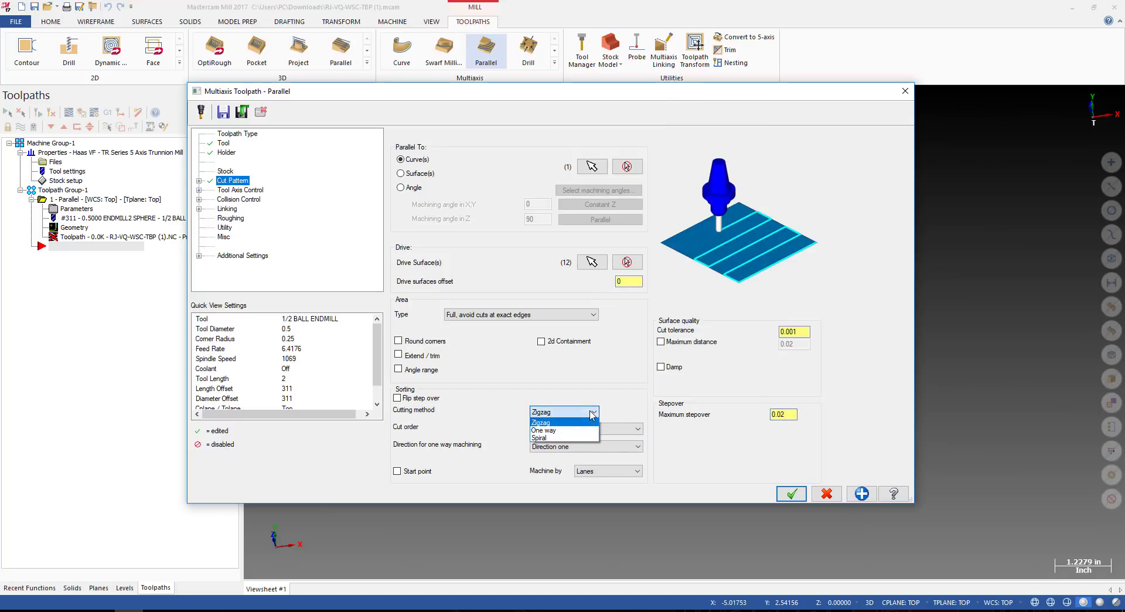
pyautogui.click(568, 434)
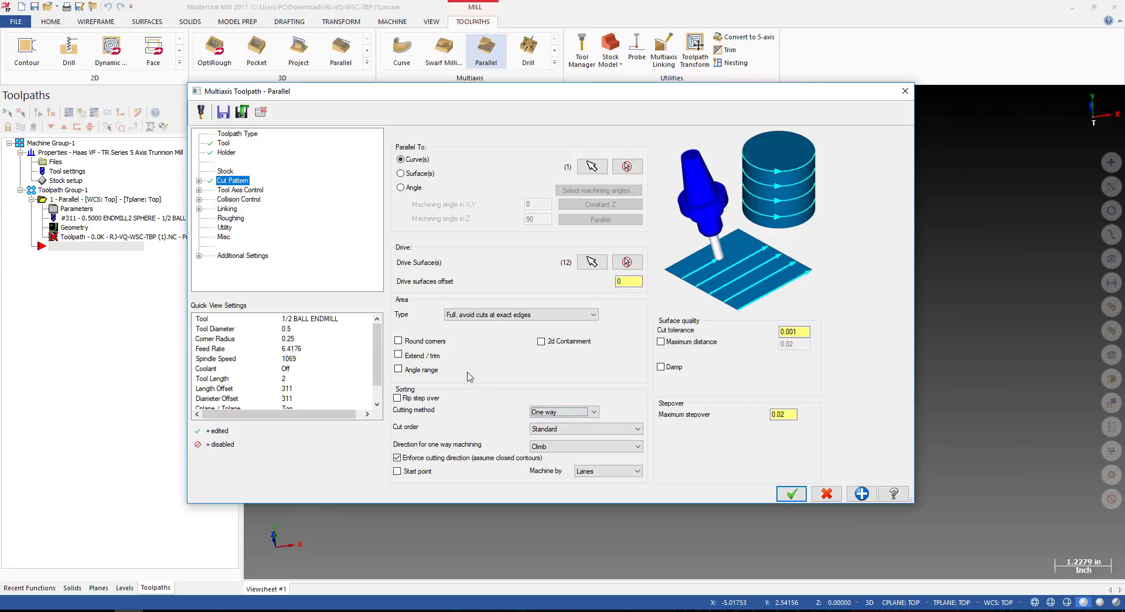
# In the tool axis control settings, keep 5 Axis as the output format and 3 as the maximum angle step.
pyautogui.click(241, 190)
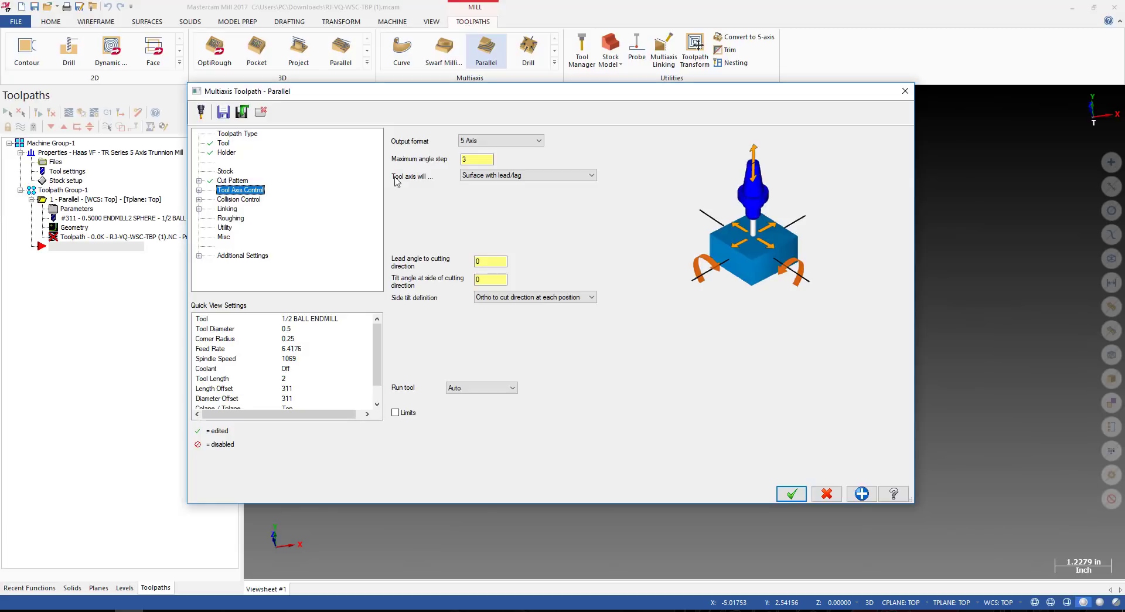
pyautogui.moveTo(530, 94); pyautogui.dragTo(575, 122)
pyautogui.click(551, 166)
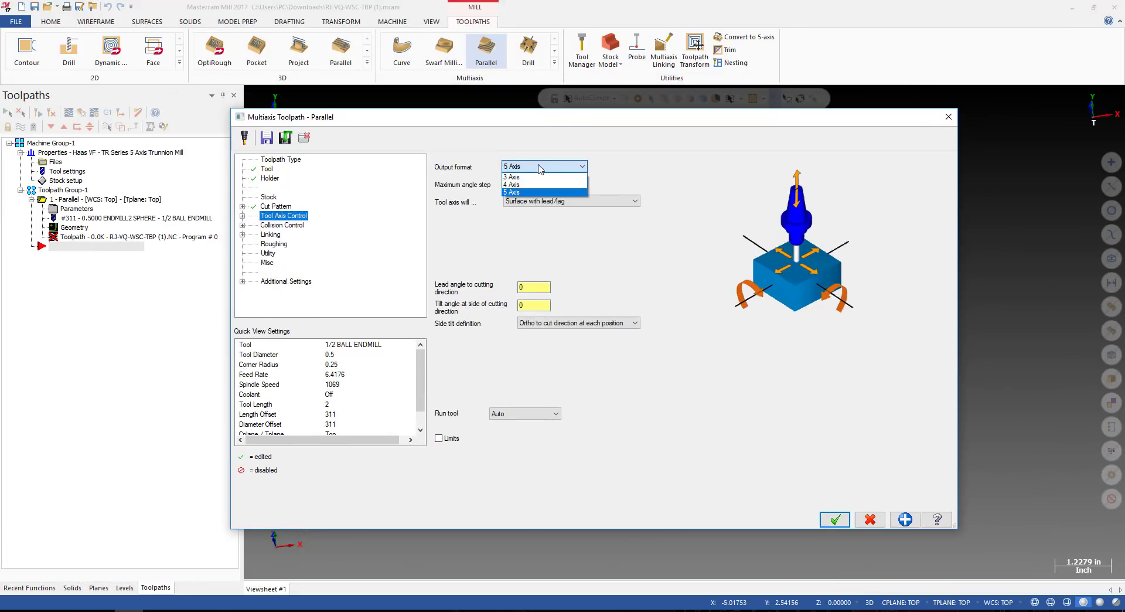
pyautogui.click(541, 168)
pyautogui.click(517, 186)
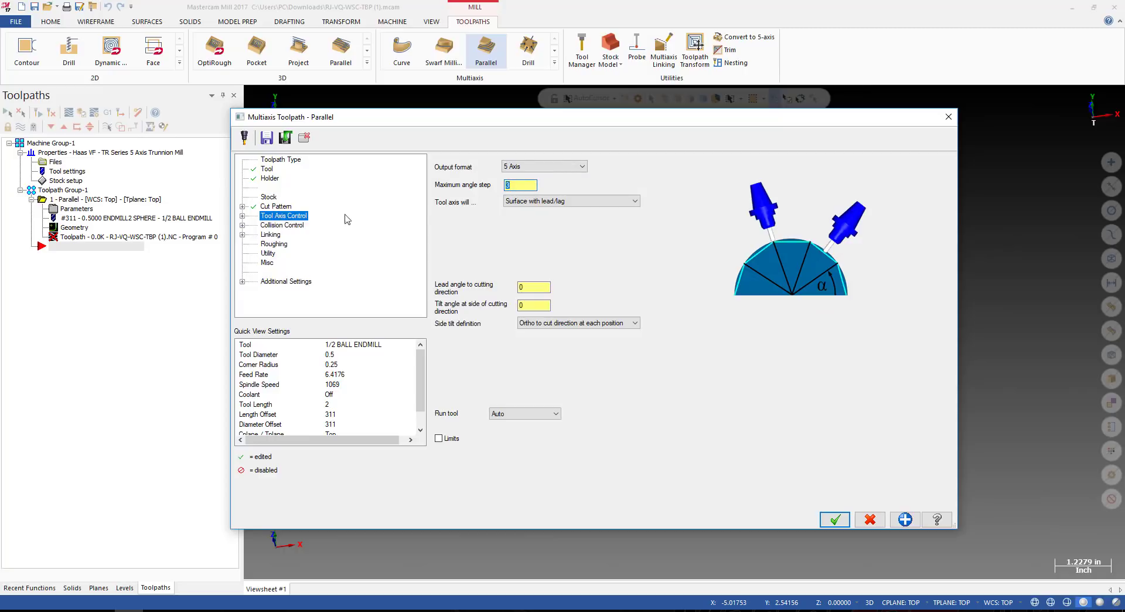
# Review the tool axis strategies, trying Fixed angle to axis and returning to Surface with lead/lag.
pyautogui.click(548, 201)
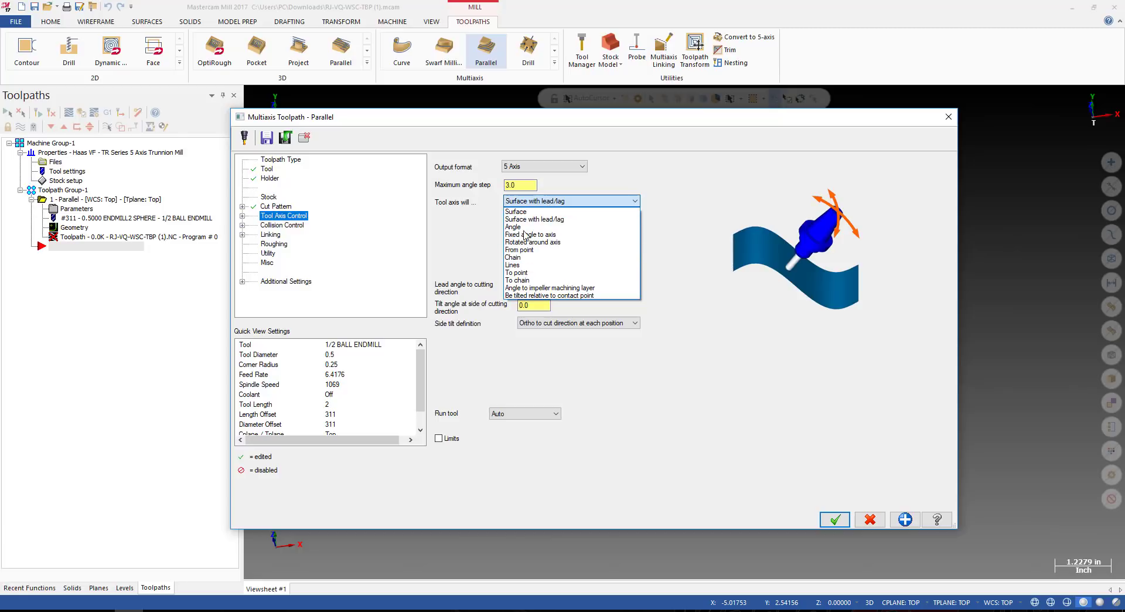
pyautogui.click(670, 181)
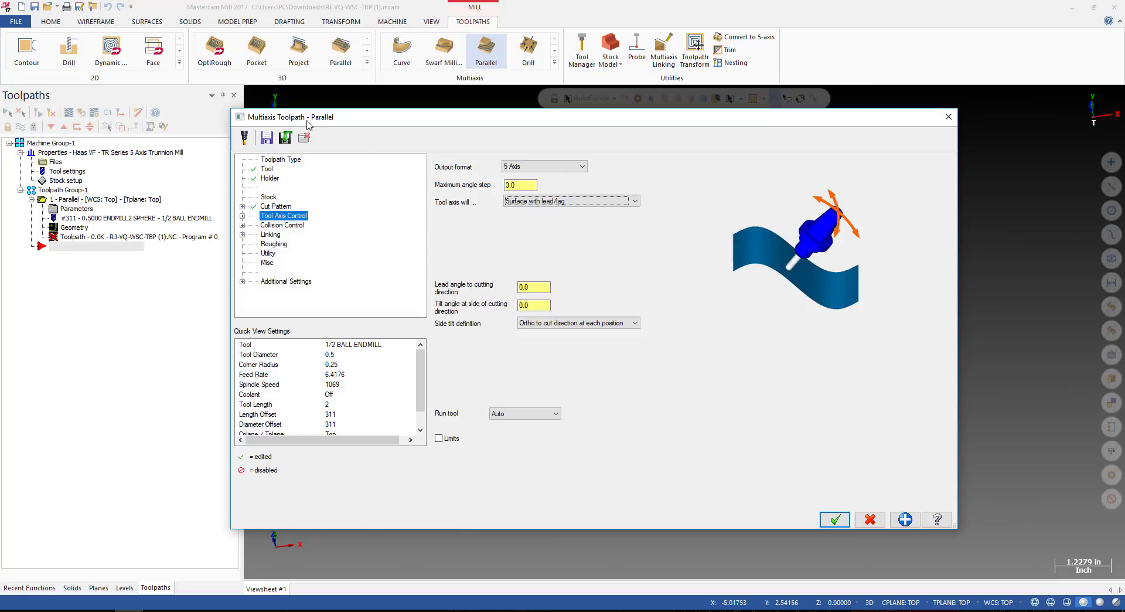
pyautogui.click(553, 203)
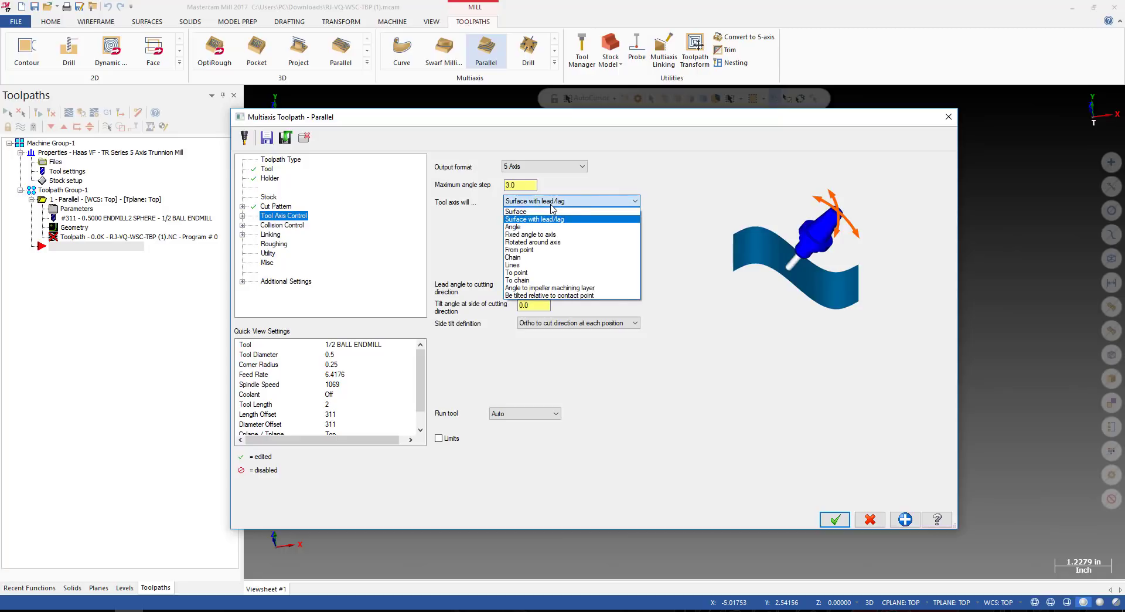
pyautogui.click(586, 201)
pyautogui.click(586, 201)
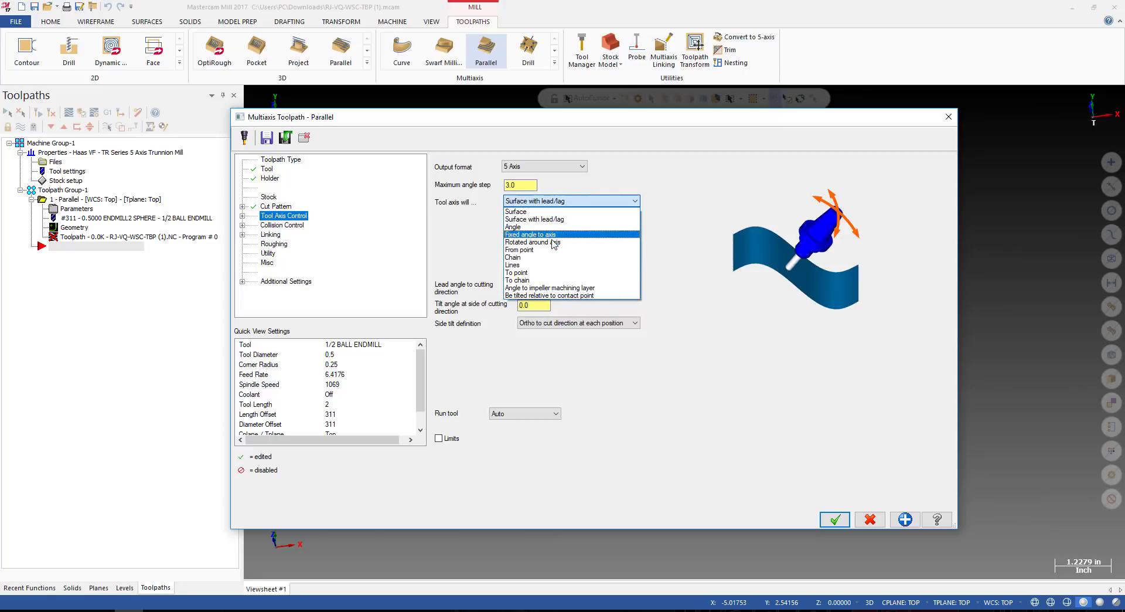
pyautogui.click(551, 235)
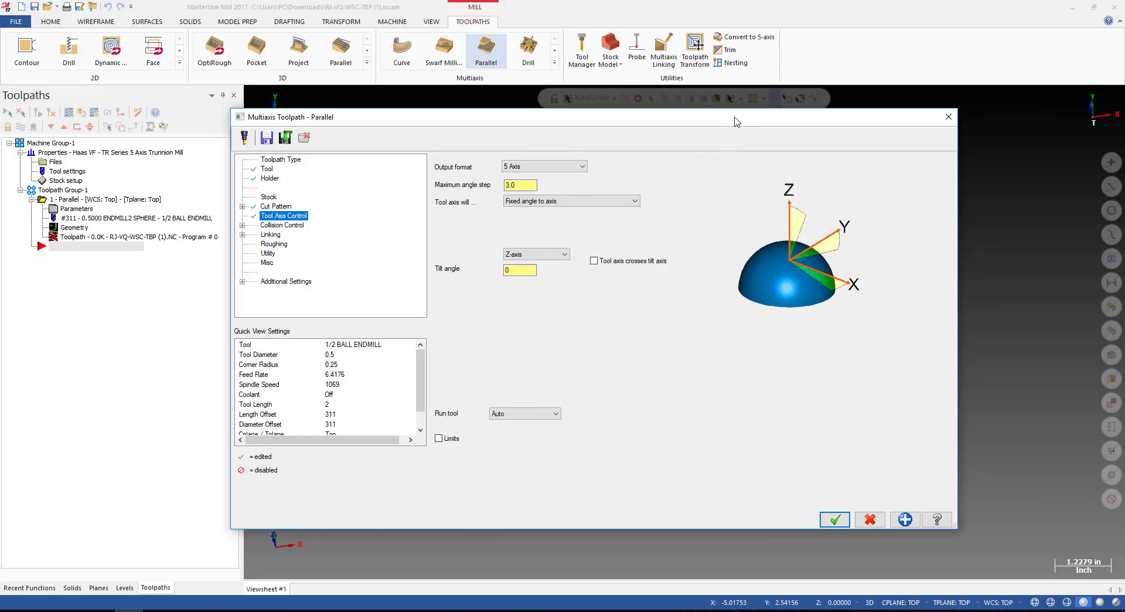
pyautogui.moveTo(737, 122); pyautogui.dragTo(623, 189)
pyautogui.click(465, 267)
pyautogui.click(474, 291)
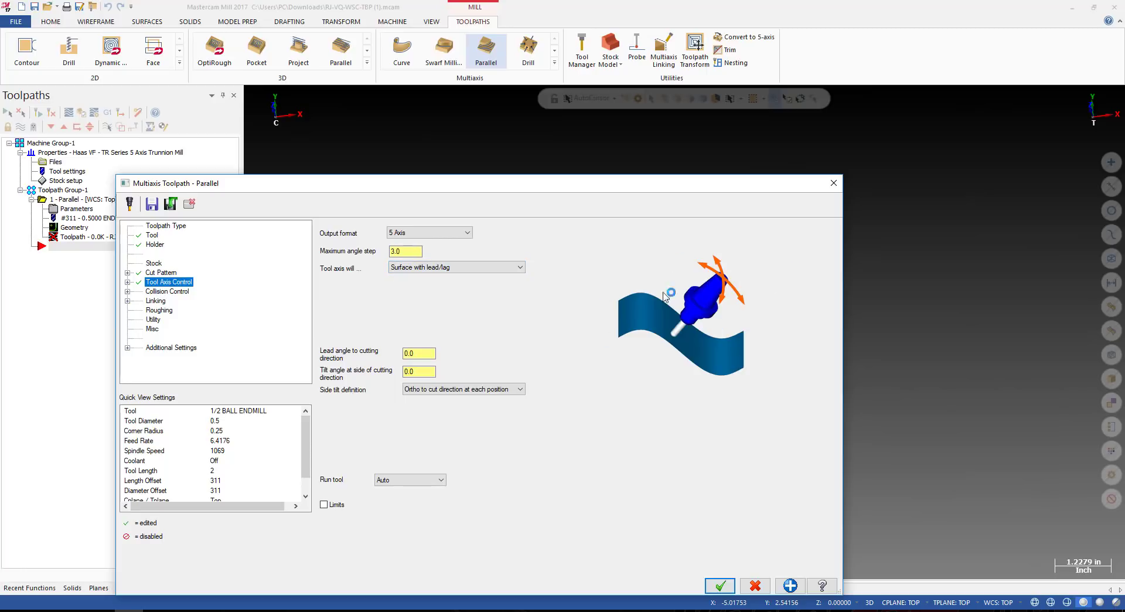
# Set the tool axis strategy to Fixed angle to axis, with the Z-axis as the reference axis.
pyautogui.click(426, 269)
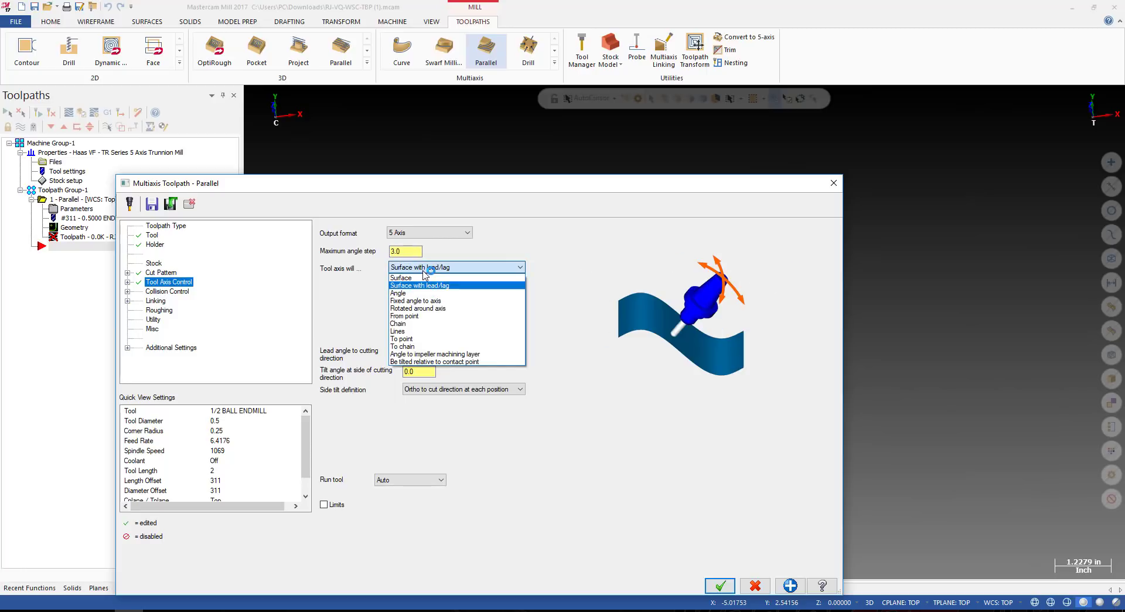
pyautogui.click(422, 301)
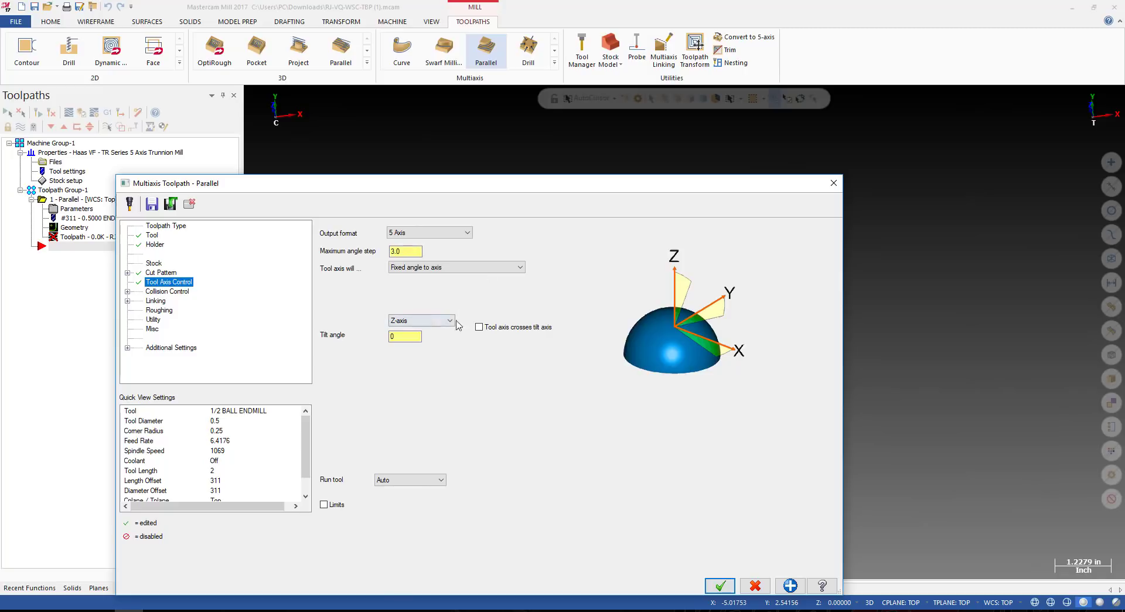
pyautogui.moveTo(713, 188); pyautogui.dragTo(683, 157)
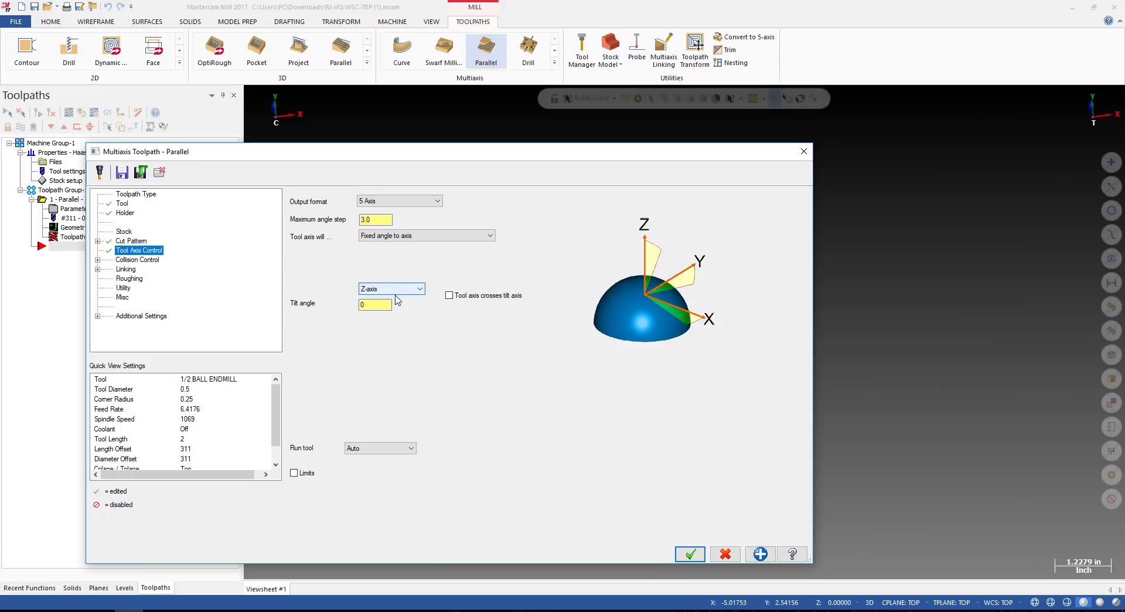
pyautogui.click(382, 309)
pyautogui.click(398, 293)
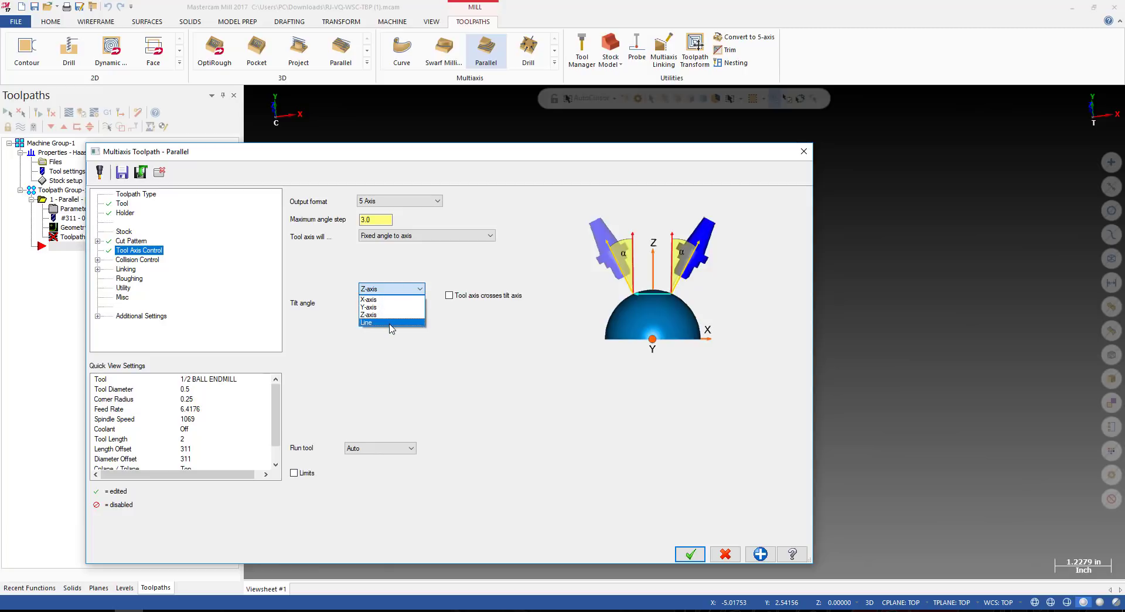
pyautogui.click(487, 347)
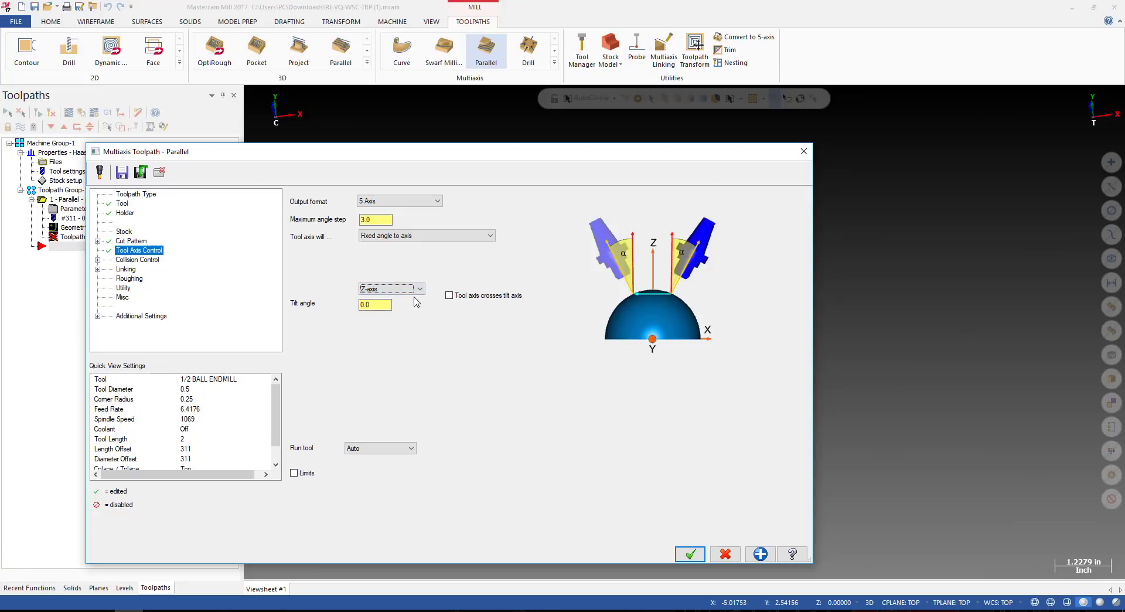
# Set the tilt angle to 15 degrees from the Z-axis.
pyautogui.moveTo(660, 151); pyautogui.dragTo(275, 355)
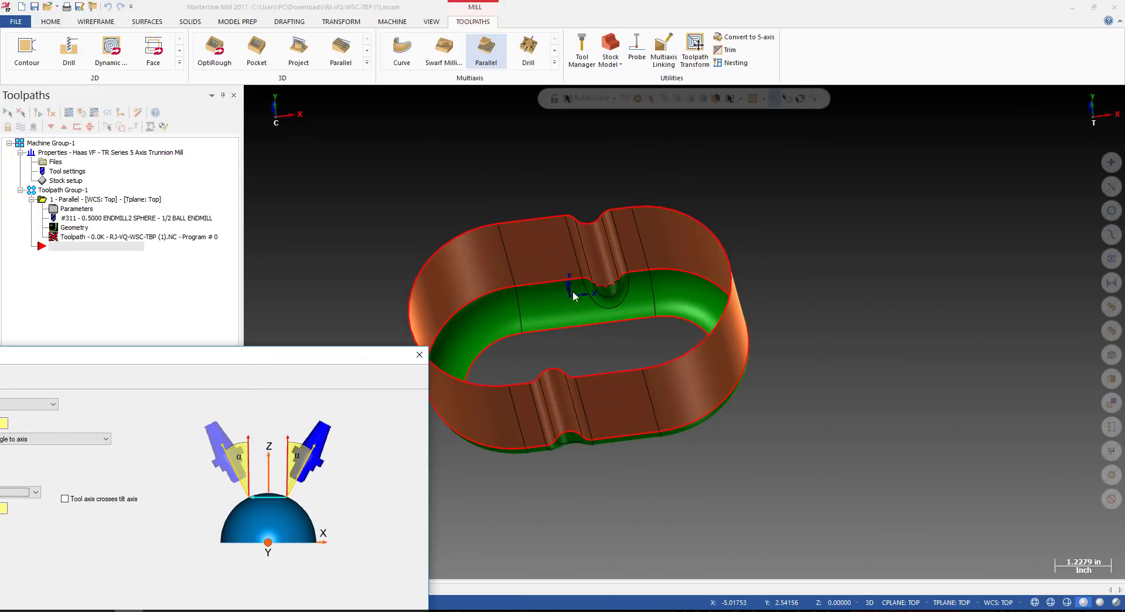
pyautogui.moveTo(340, 350); pyautogui.dragTo(345, 193)
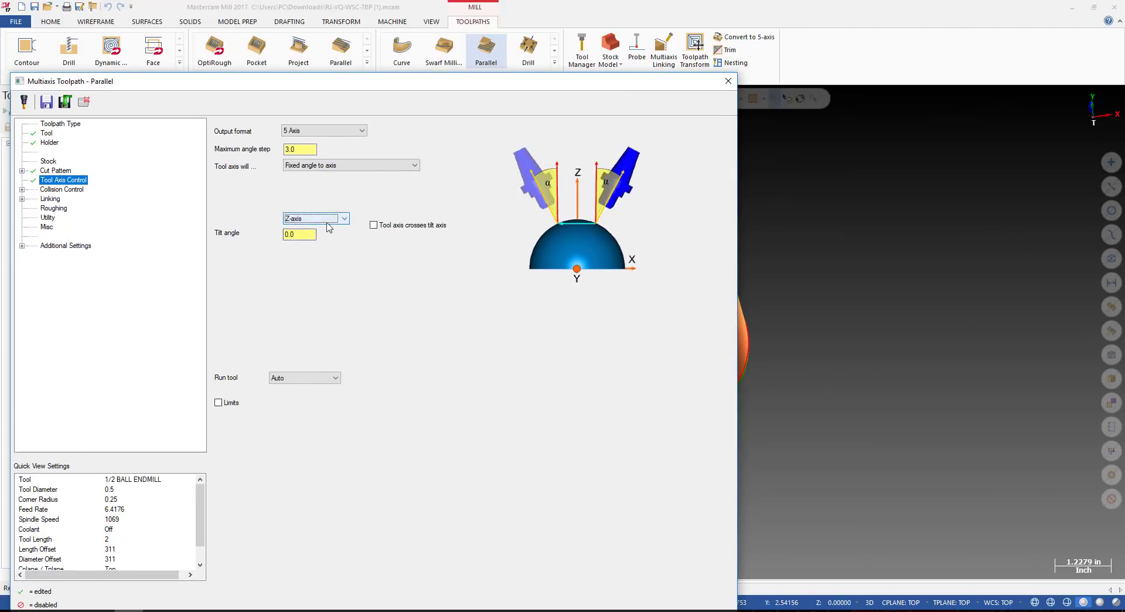
pyautogui.click(299, 235)
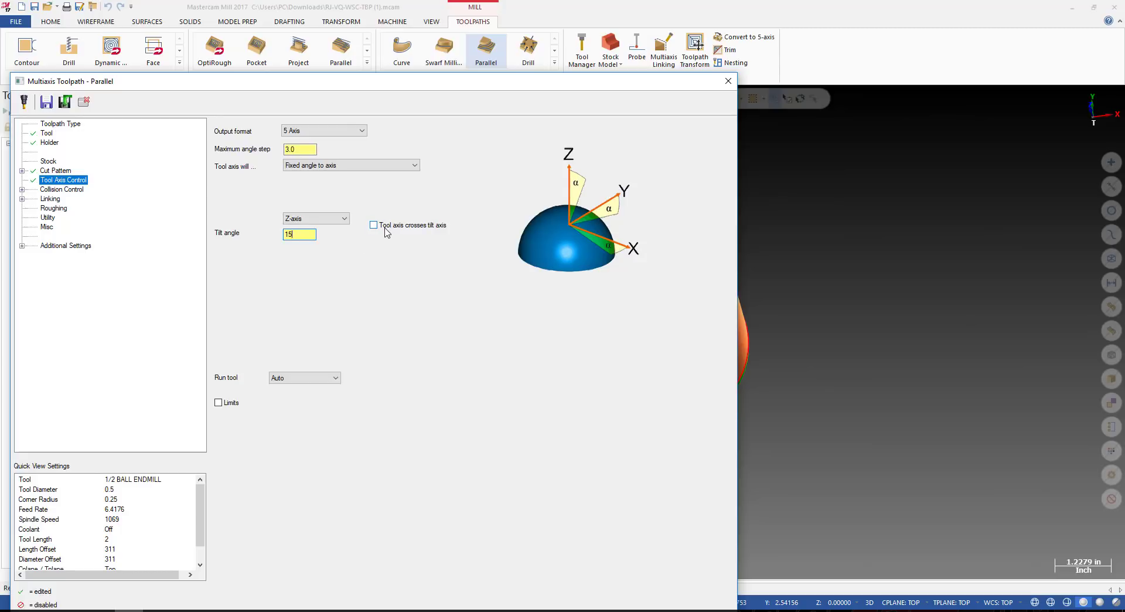
pyautogui.click(325, 219)
pyautogui.click(307, 226)
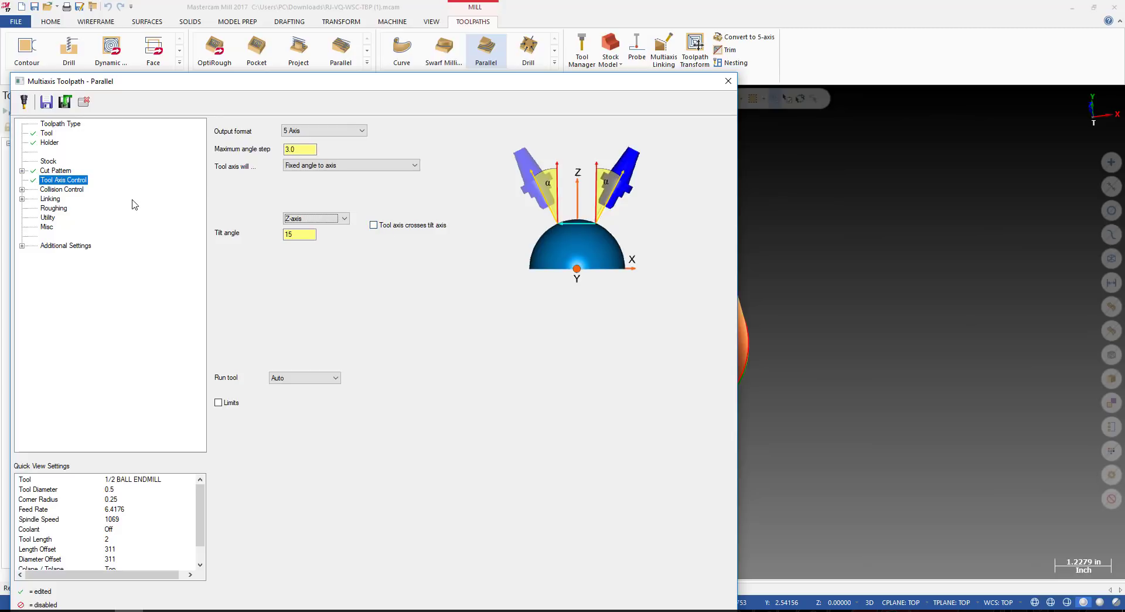
# Open the collision control settings and preview the default options of the second collision check, leaving it disabled.
pyautogui.click(65, 190)
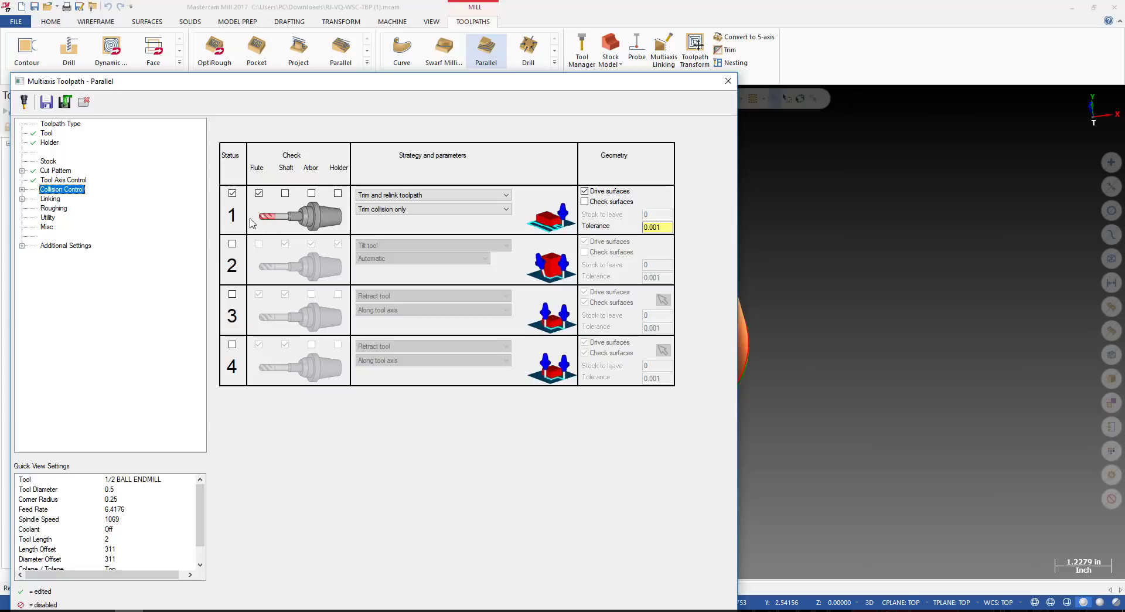
pyautogui.click(232, 244)
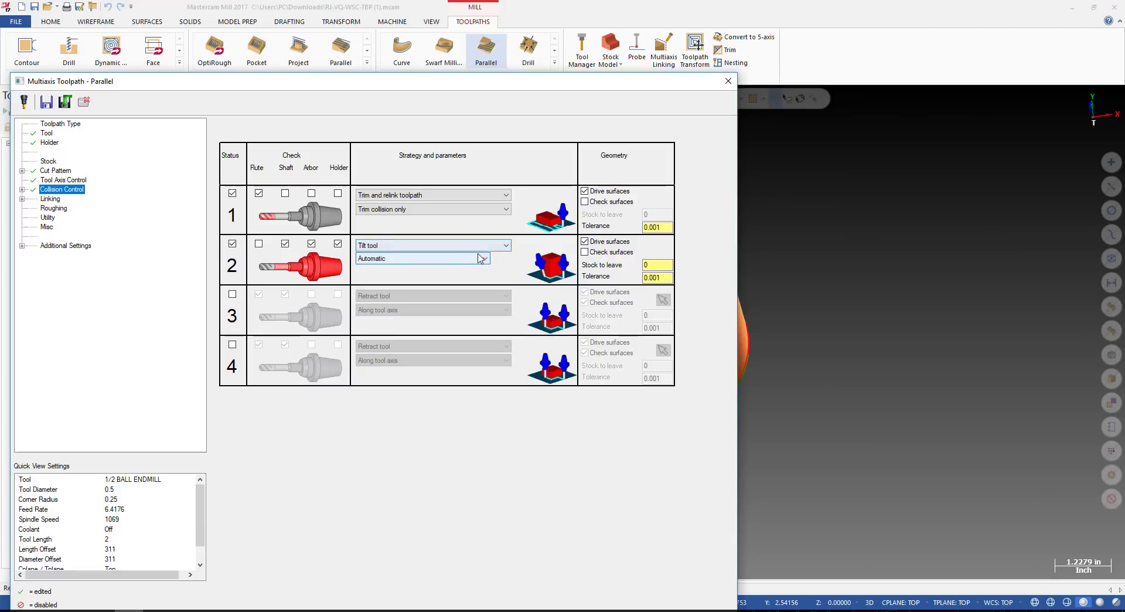
pyautogui.click(232, 243)
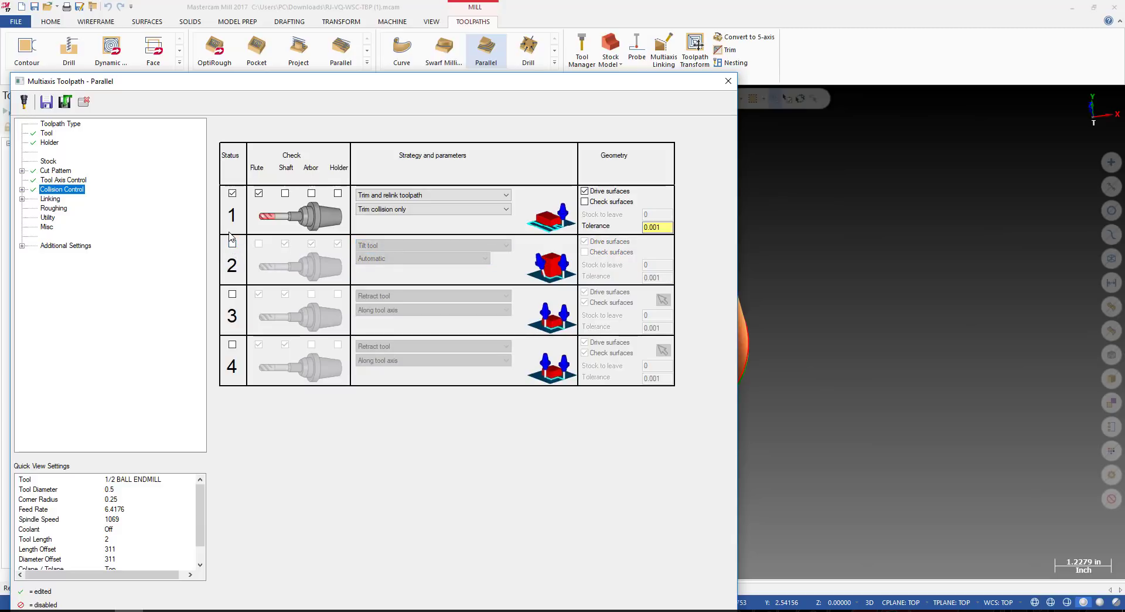
pyautogui.moveTo(522, 82); pyautogui.dragTo(598, 203)
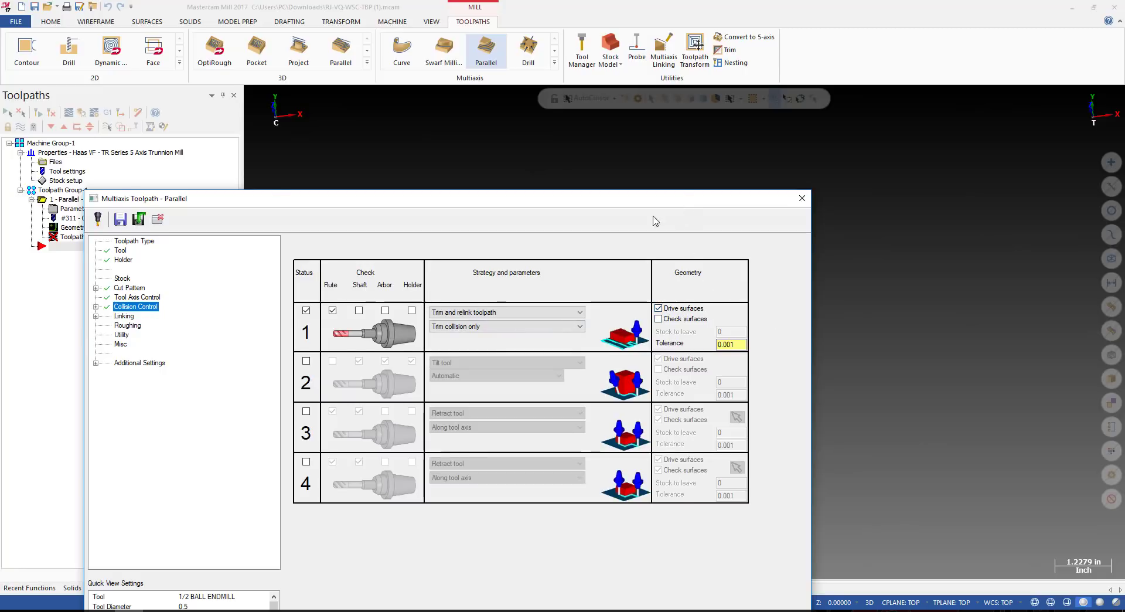
pyautogui.moveTo(686, 201); pyautogui.dragTo(720, 244)
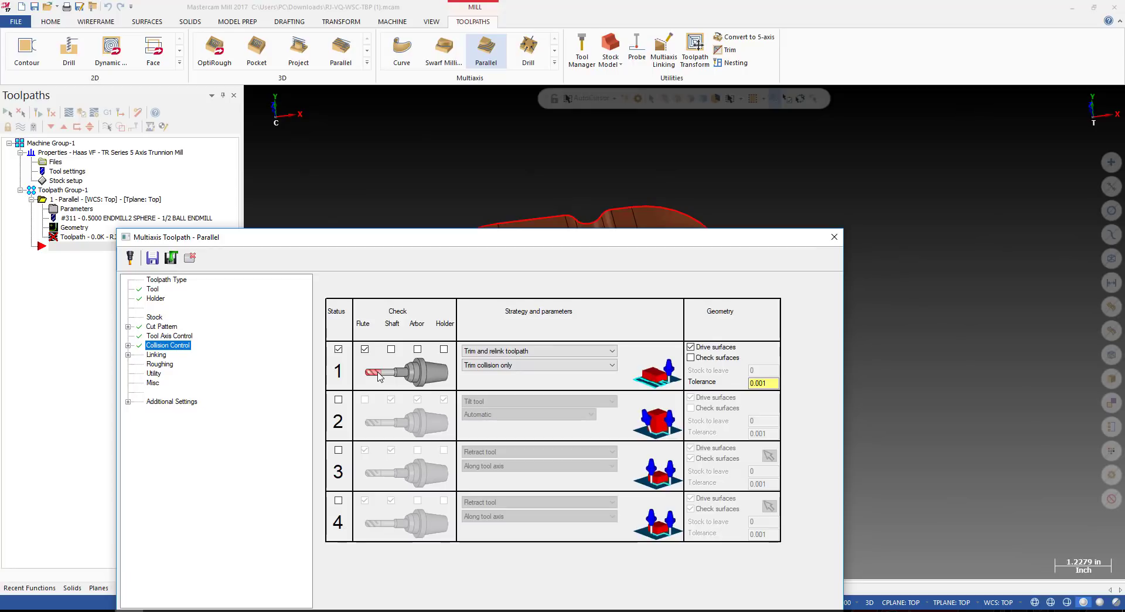
pyautogui.moveTo(595, 240); pyautogui.dragTo(612, 174)
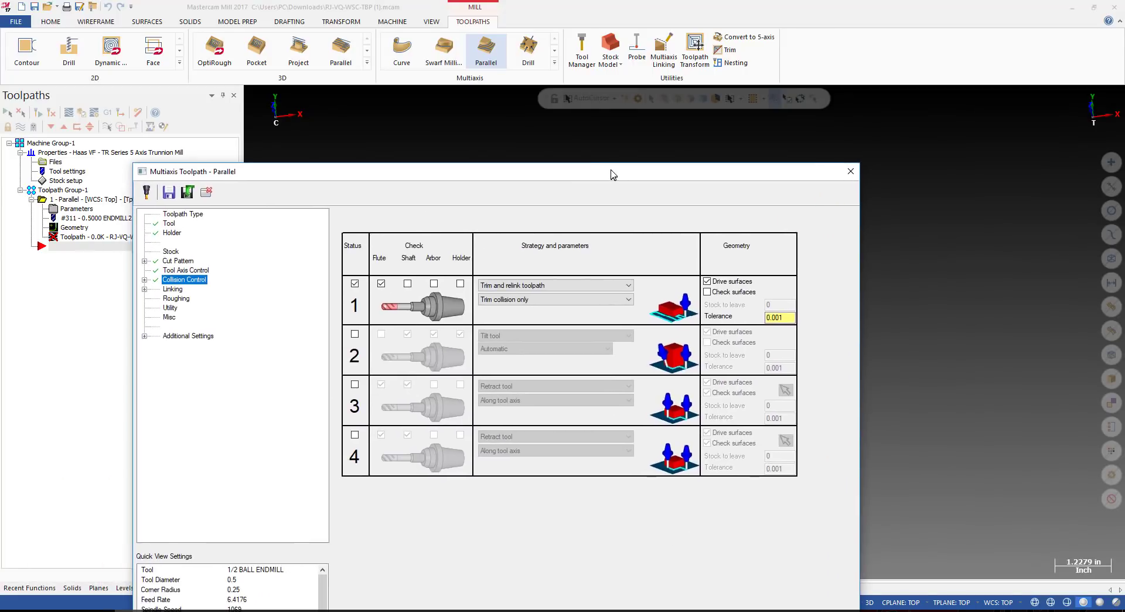
# Review the strategies available for the first collision check, keeping Trim and relink toolpath.
pyautogui.click(541, 286)
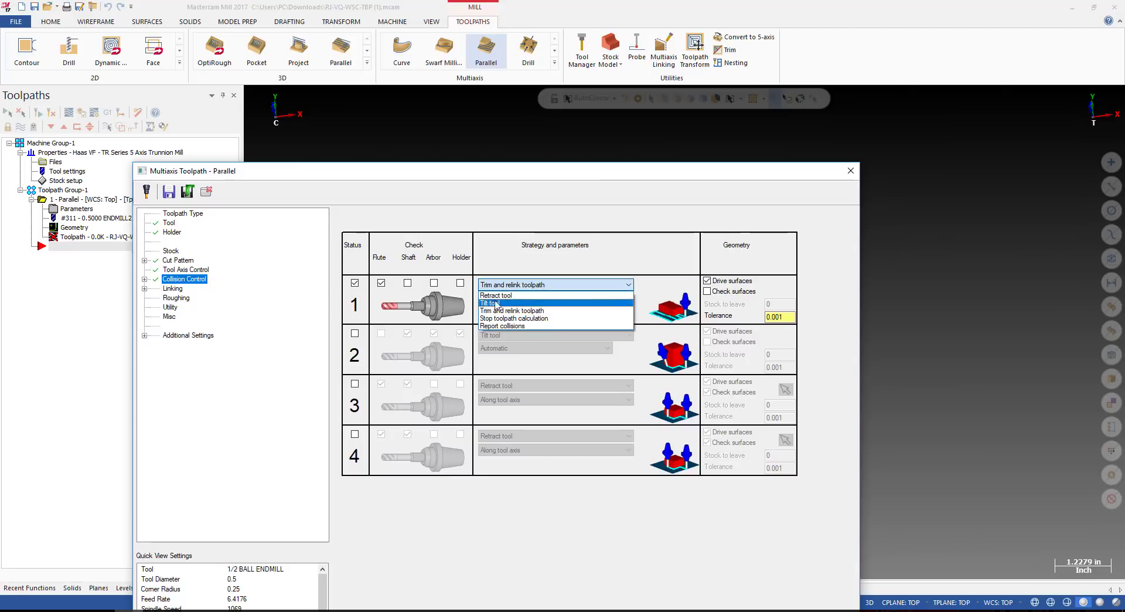
pyautogui.click(557, 273)
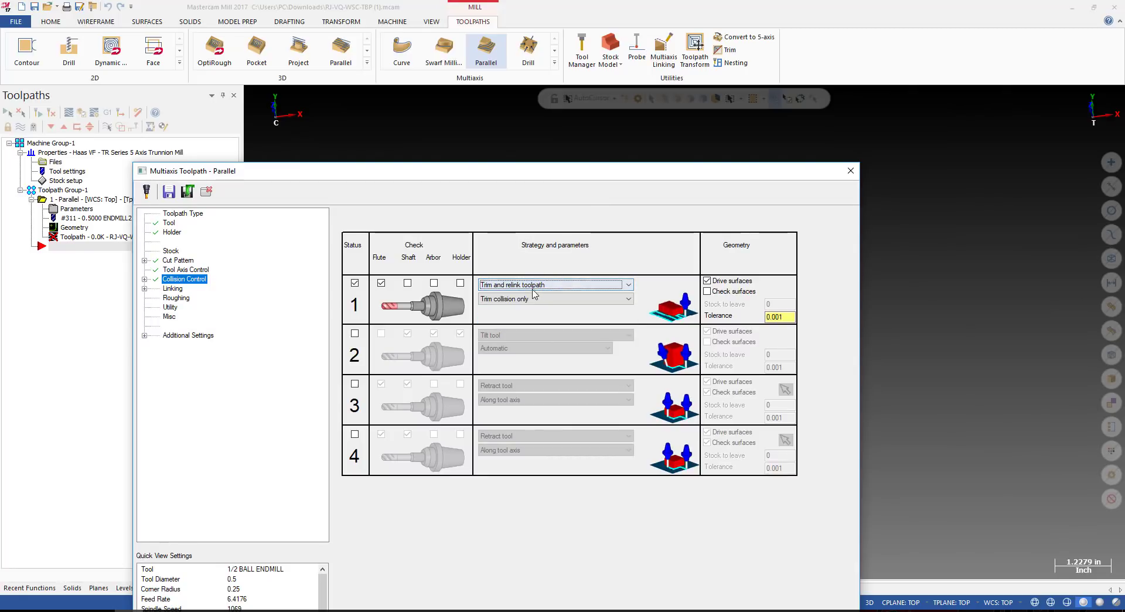
pyautogui.click(532, 287)
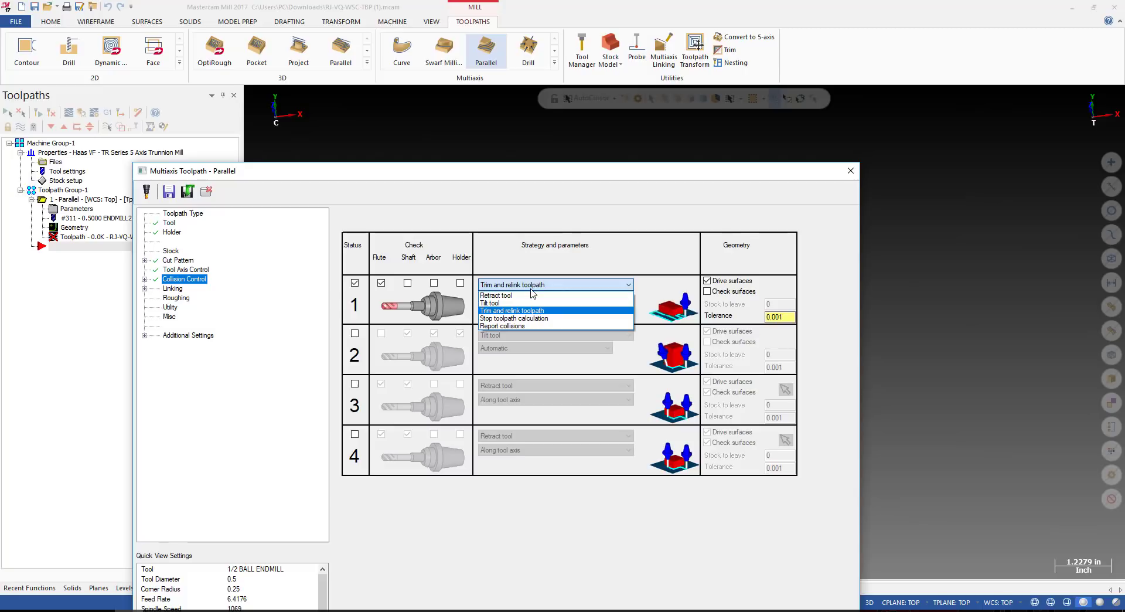
pyautogui.click(531, 288)
pyautogui.click(533, 287)
pyautogui.click(531, 287)
pyautogui.click(523, 286)
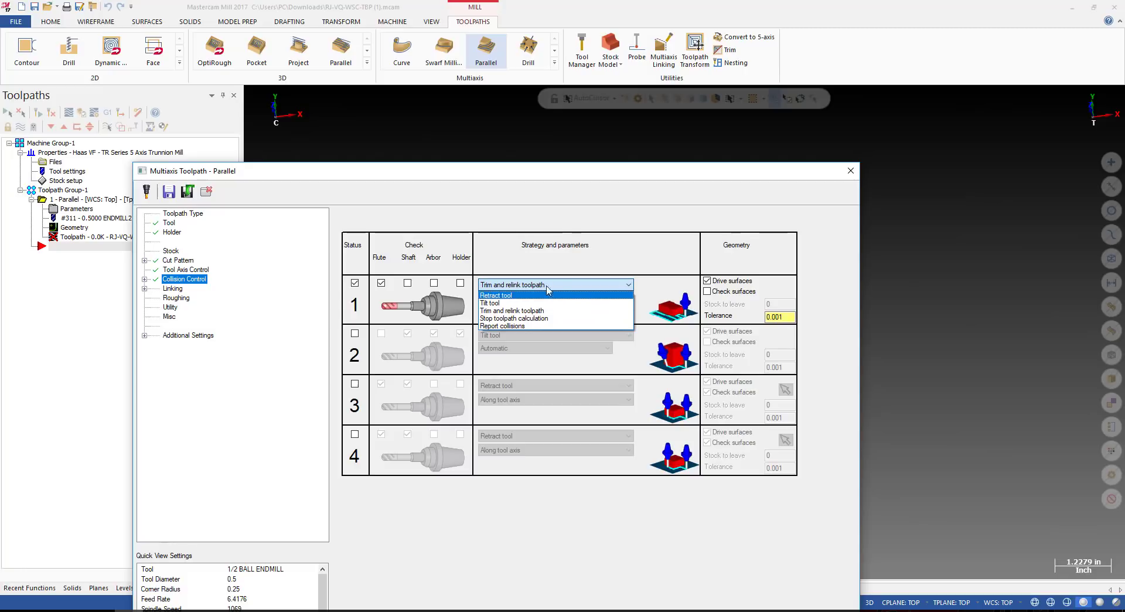
pyautogui.click(569, 268)
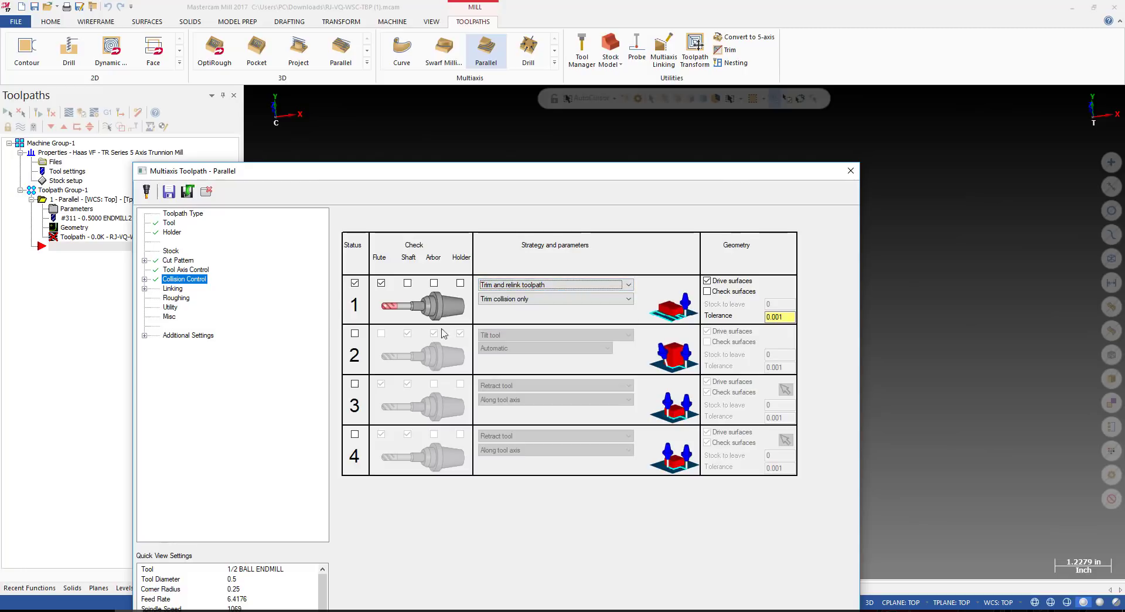
pyautogui.moveTo(611, 175); pyautogui.dragTo(604, 138)
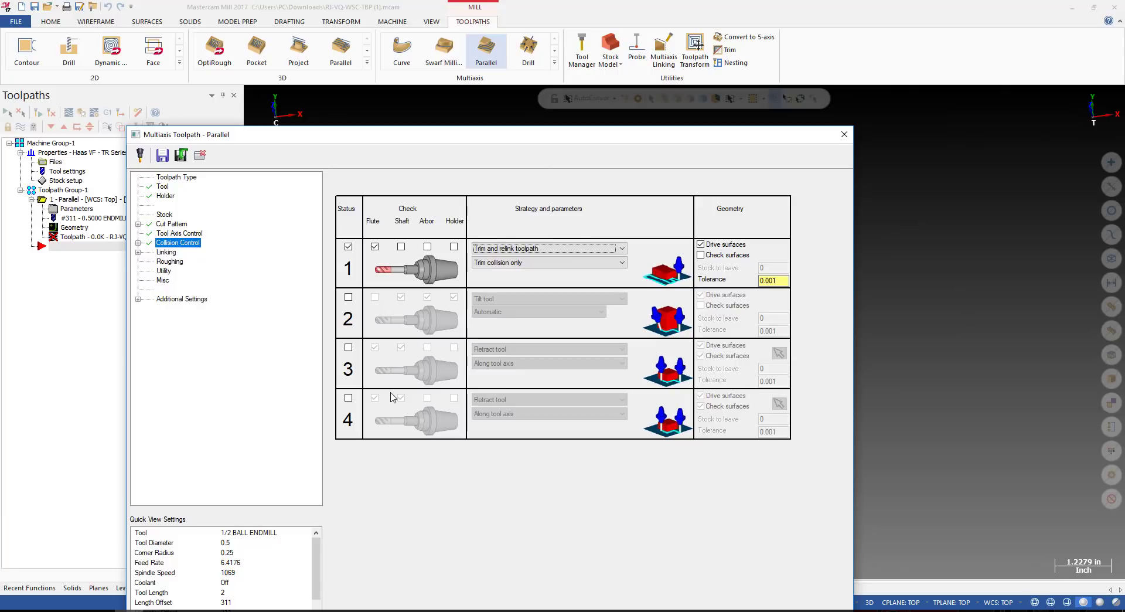
# Enable the second collision check for arbor and holder only, using automatic Tilt tool against check surfaces instead of drive surfaces.
pyautogui.click(348, 297)
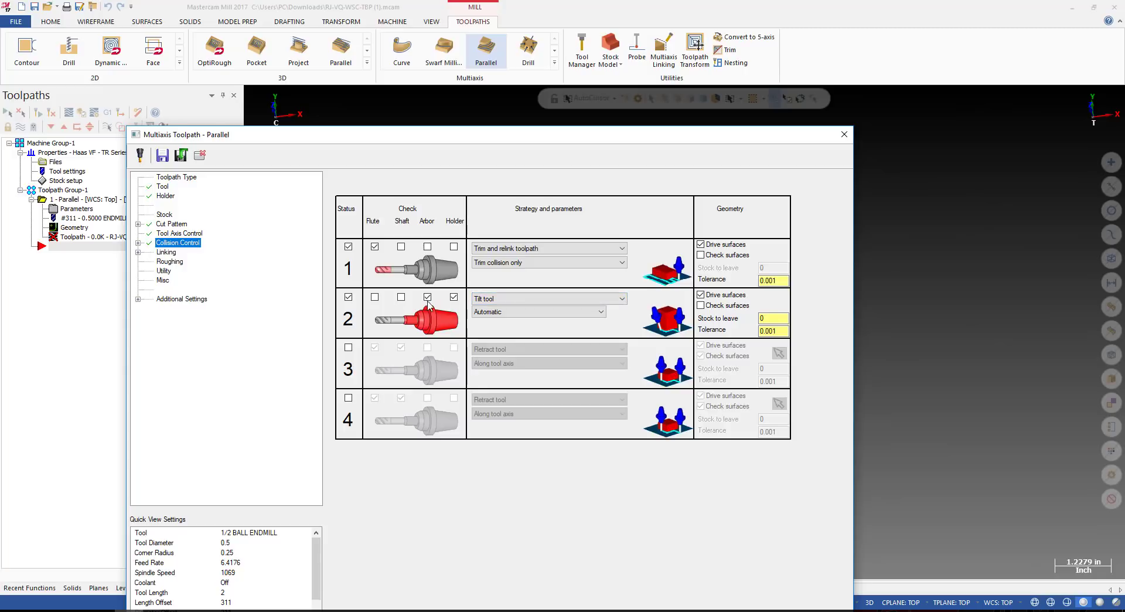
pyautogui.click(492, 301)
pyautogui.click(511, 301)
pyautogui.click(498, 314)
pyautogui.click(530, 321)
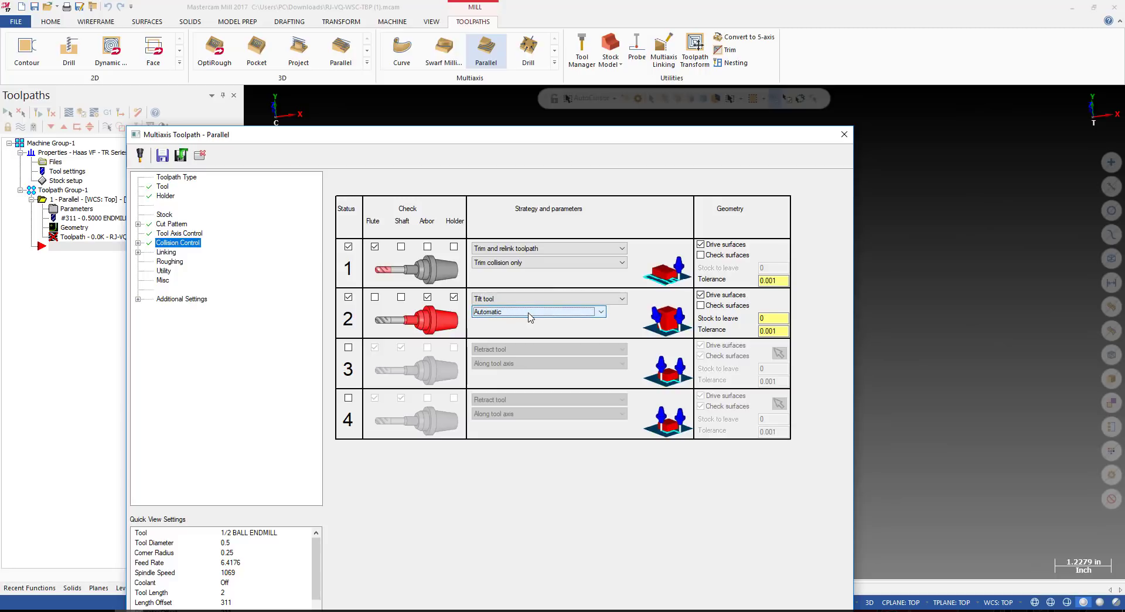
pyautogui.click(531, 315)
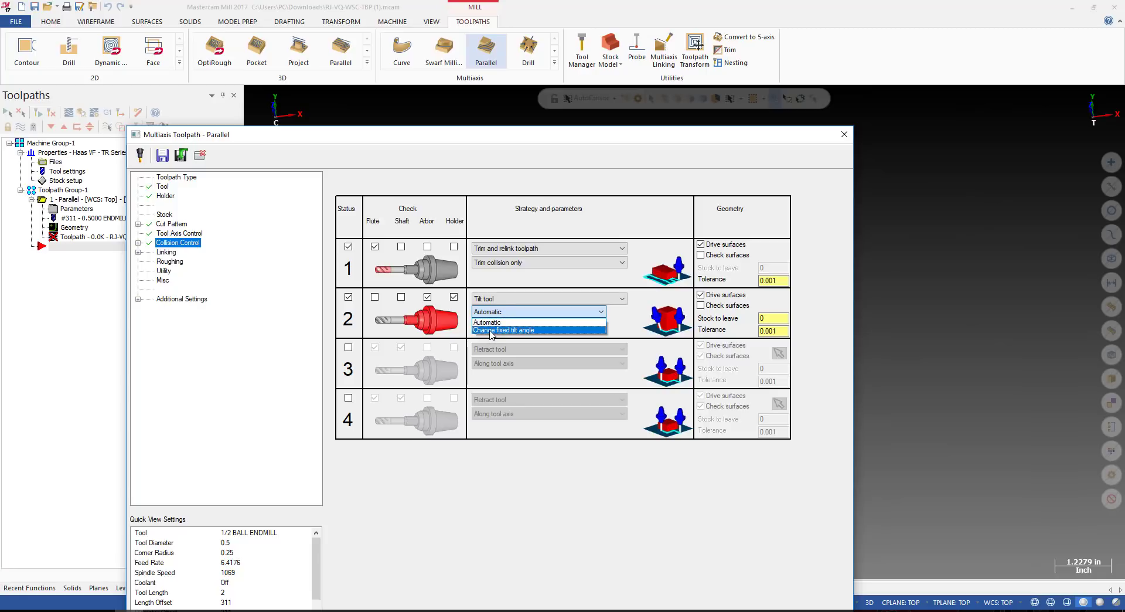
pyautogui.click(632, 336)
pyautogui.click(716, 296)
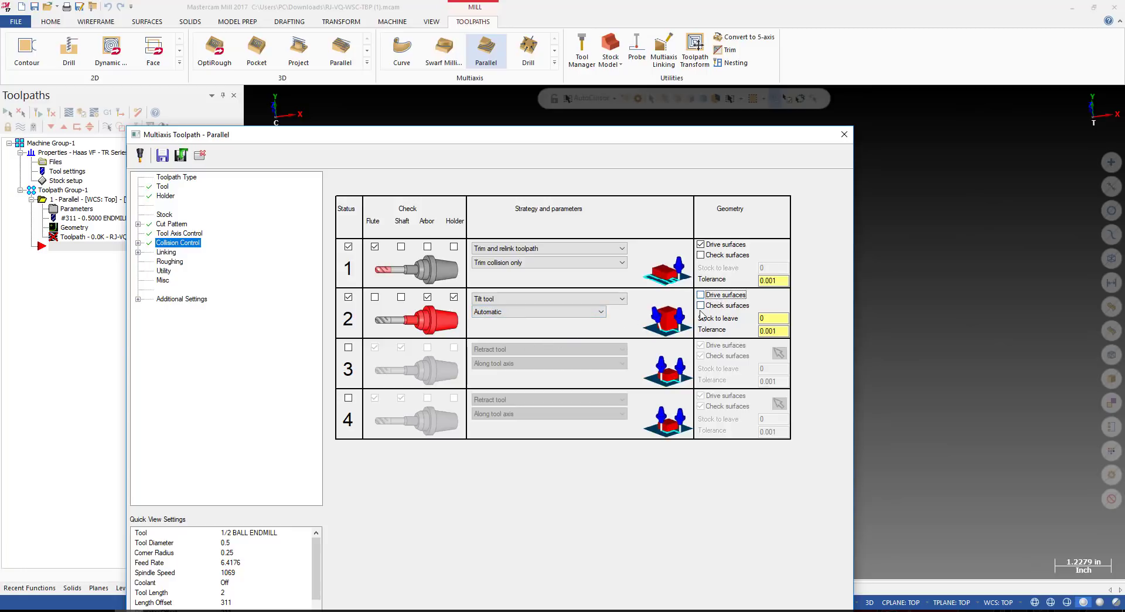
pyautogui.click(708, 305)
# Show the SOLID PART level and select the part's flat top face as the second check's check surface, with 0 stock to leave.
pyautogui.click(779, 303)
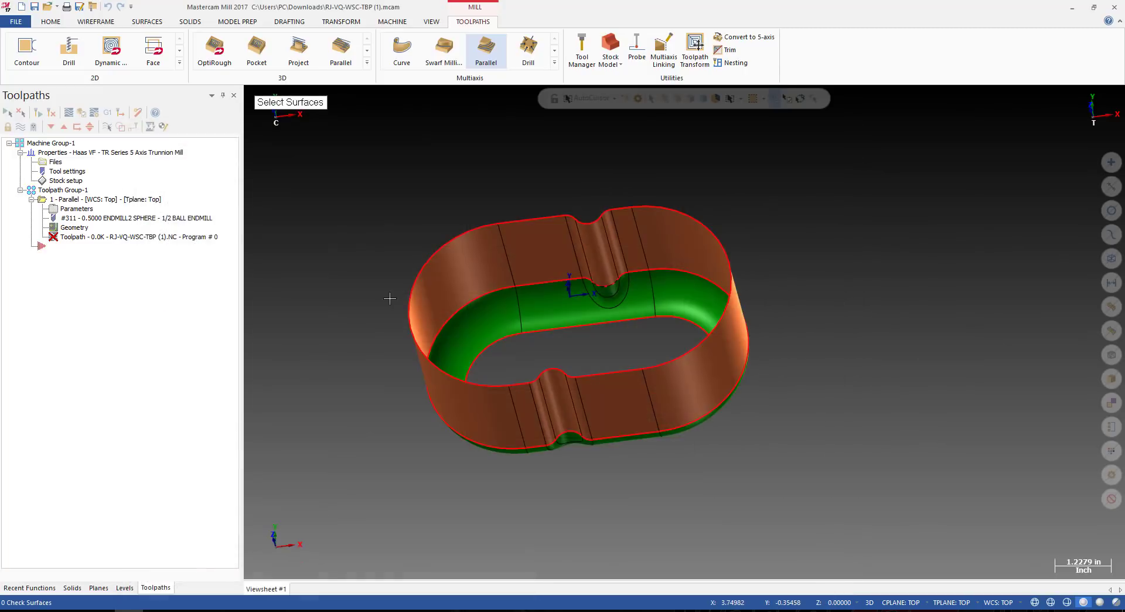
pyautogui.click(124, 588)
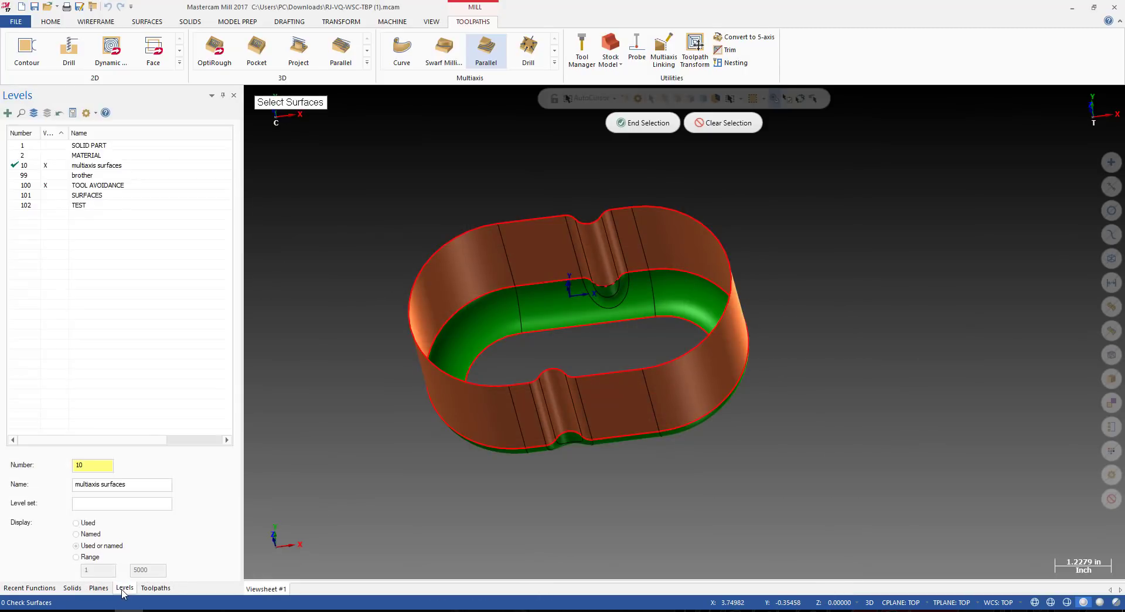
pyautogui.click(45, 145)
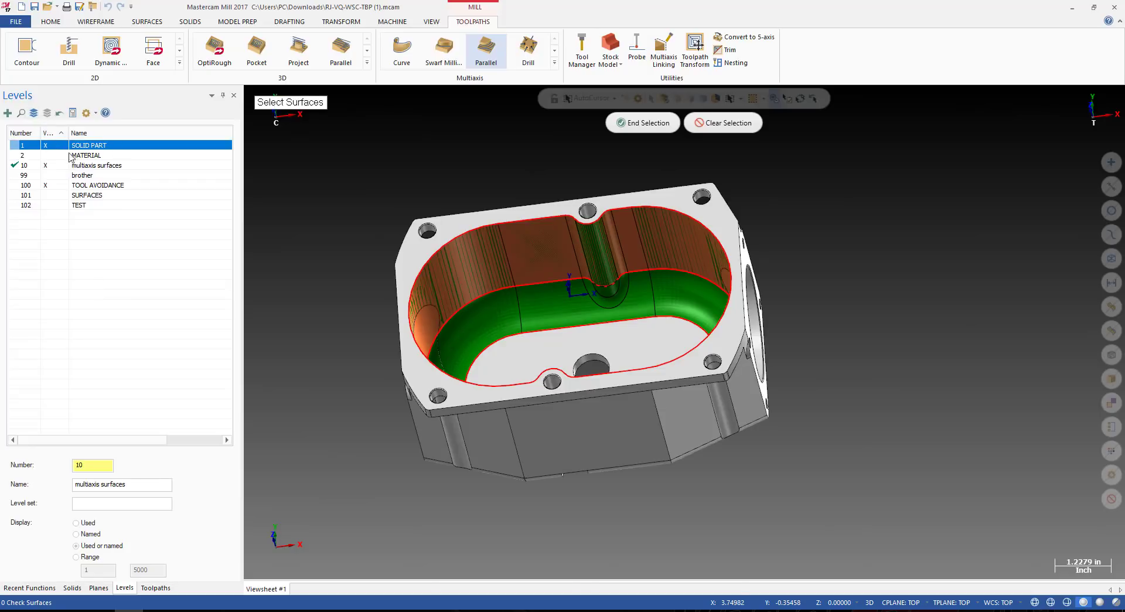
pyautogui.click(664, 99)
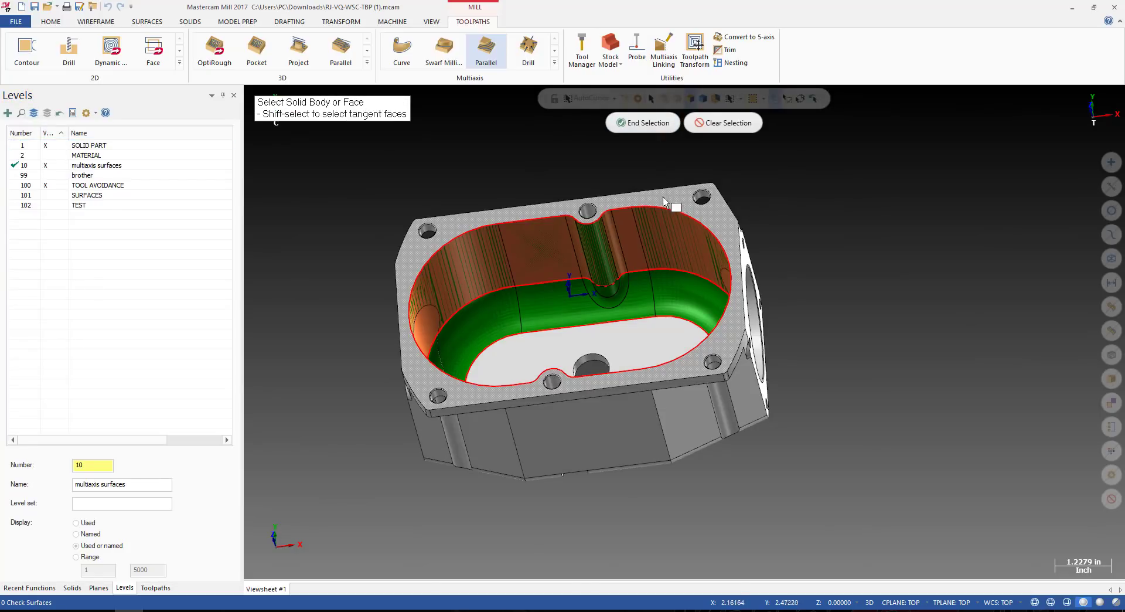
pyautogui.click(680, 208)
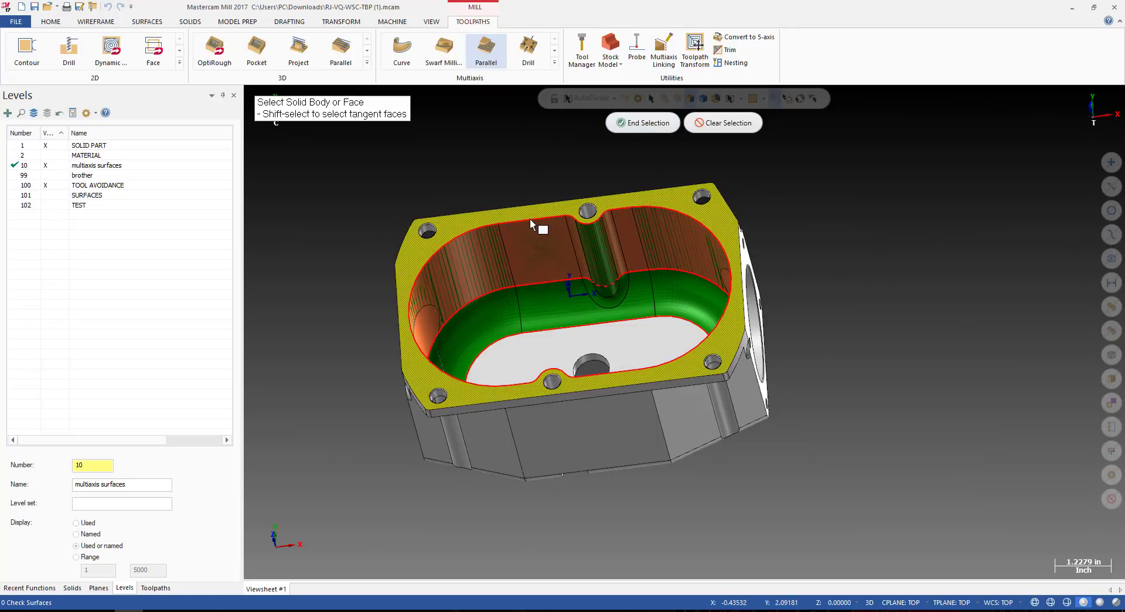
pyautogui.click(645, 124)
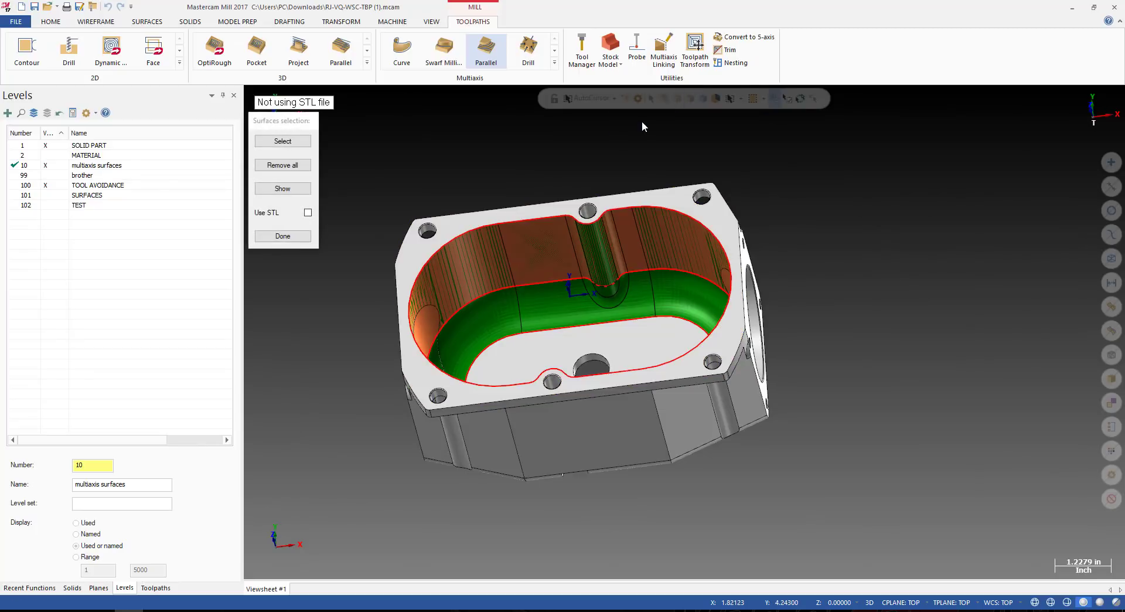
pyautogui.click(282, 237)
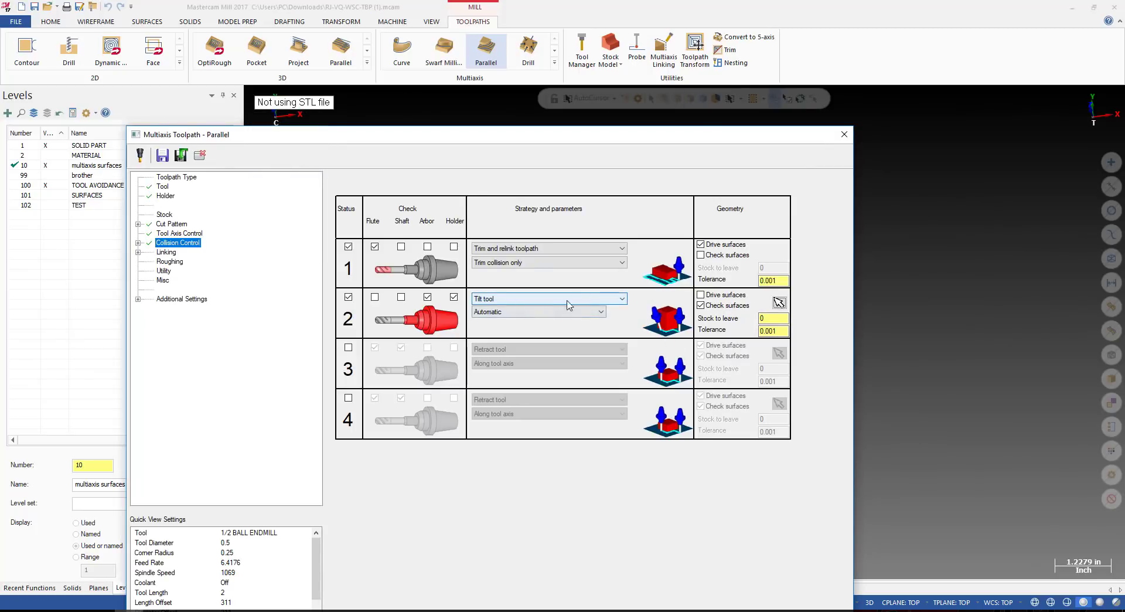
pyautogui.click(777, 318)
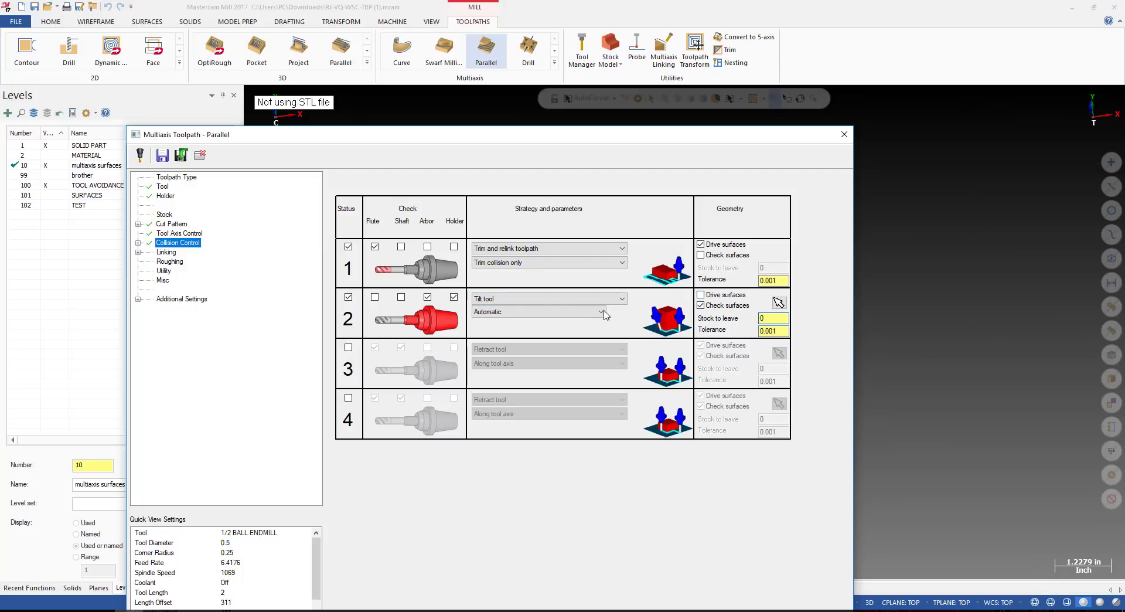
# Review the second check's tilt parameters, the advanced gouge checking parameters and the remaining collisions options.
pyautogui.click(138, 243)
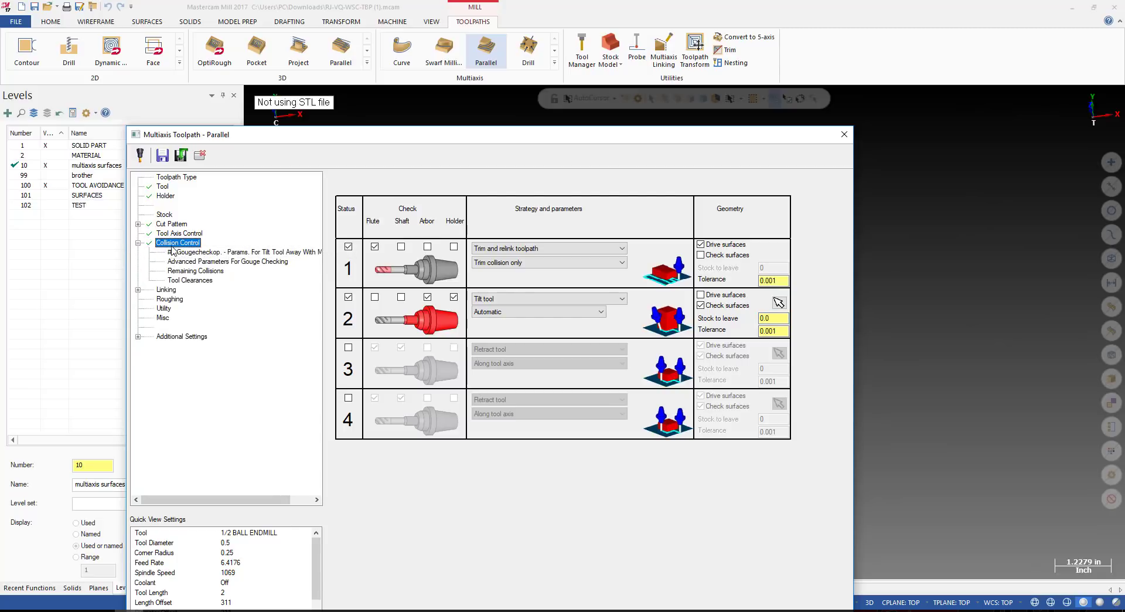
pyautogui.click(196, 253)
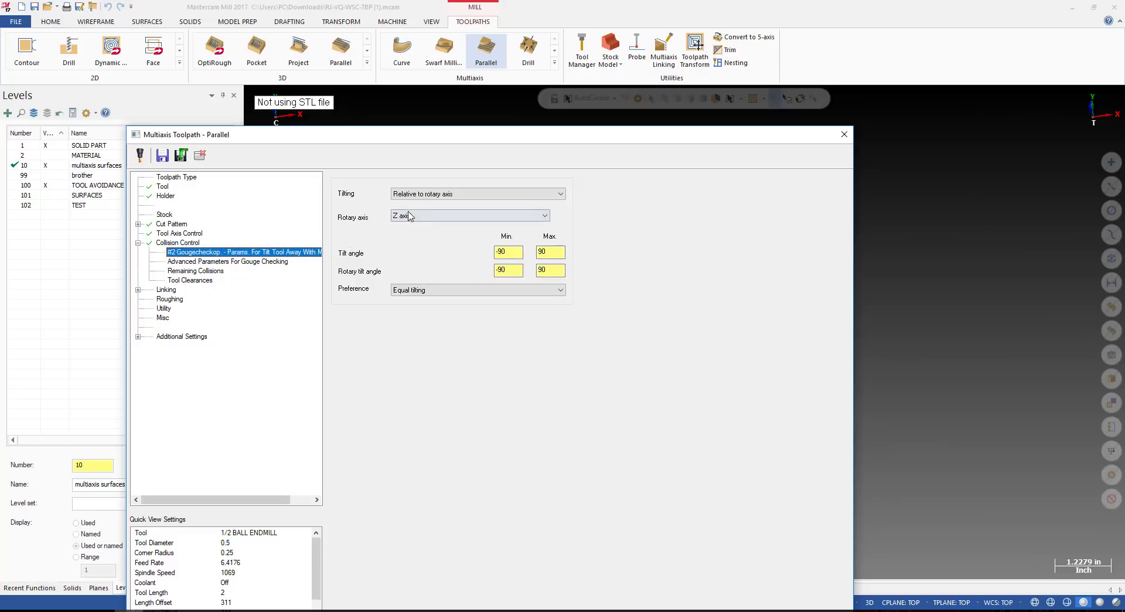
pyautogui.click(194, 262)
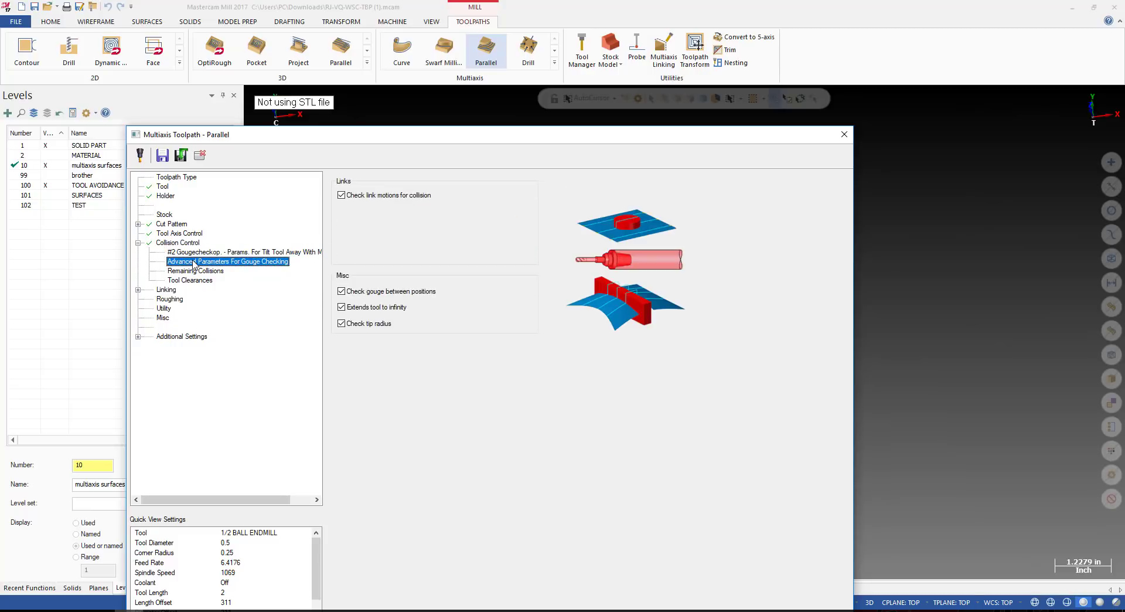
pyautogui.click(194, 252)
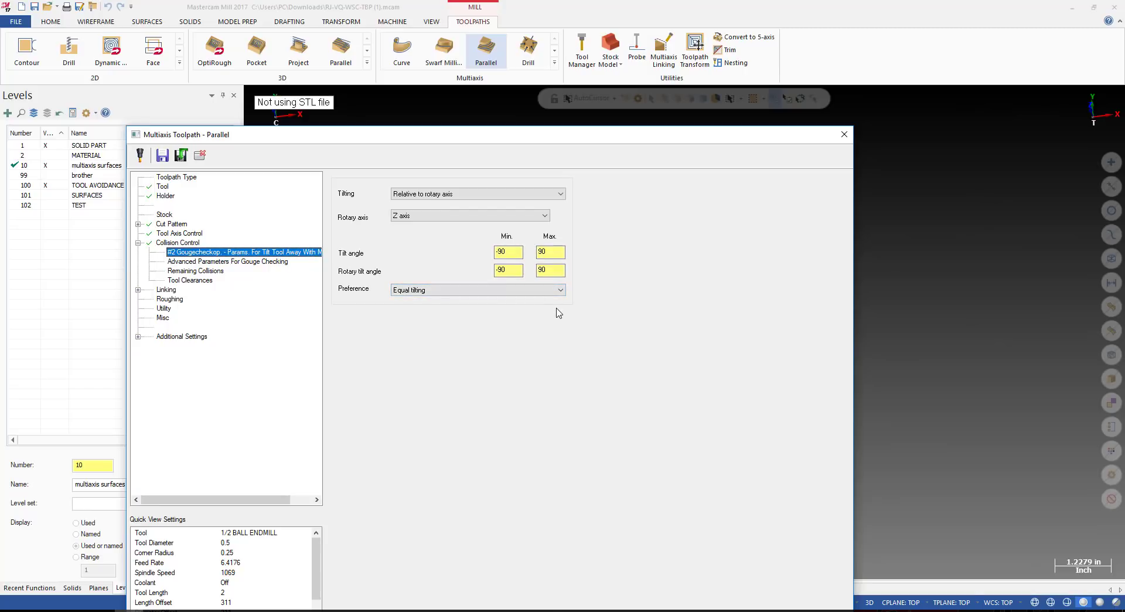
pyautogui.click(243, 263)
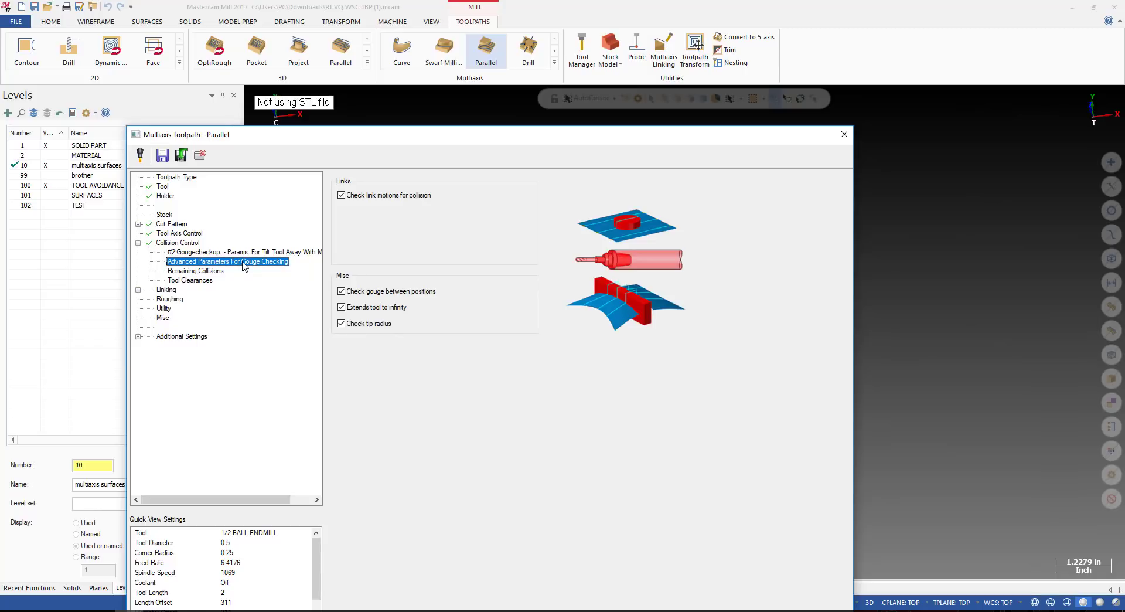
pyautogui.click(203, 272)
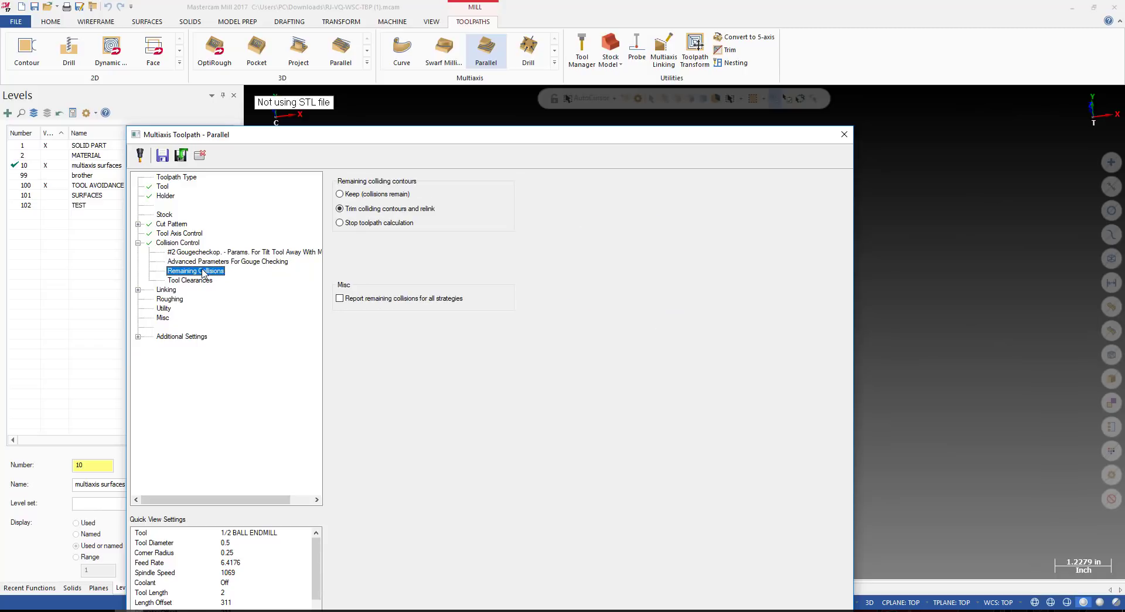
pyautogui.click(177, 243)
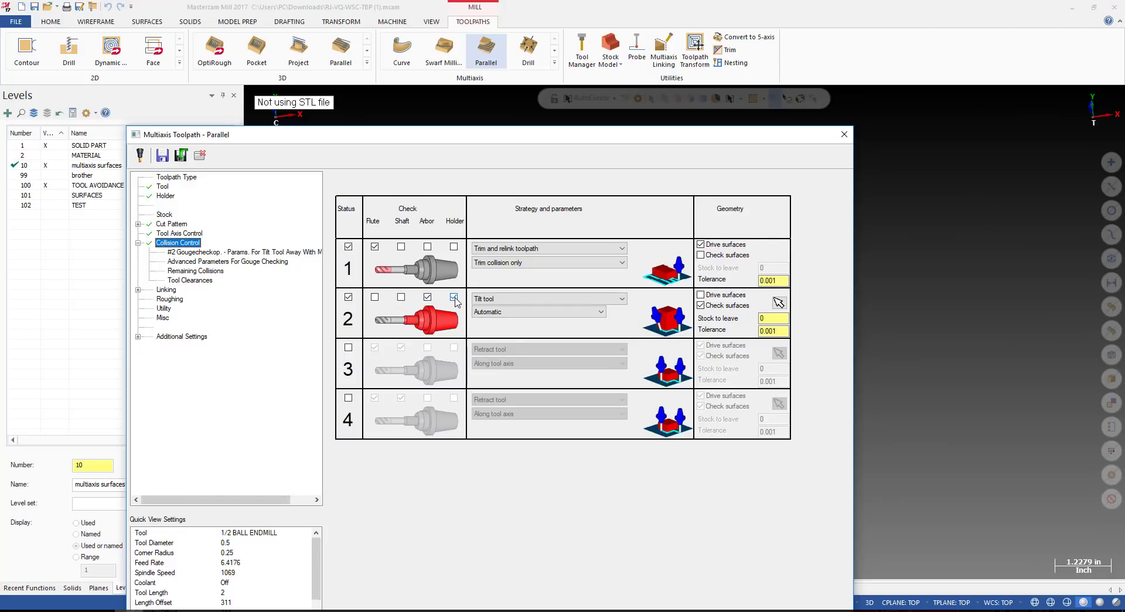
# In the tool clearances, set the holder clearance to 0.05, keeping 0.025 for the arbor and 0.01 for the shaft.
pyautogui.click(193, 280)
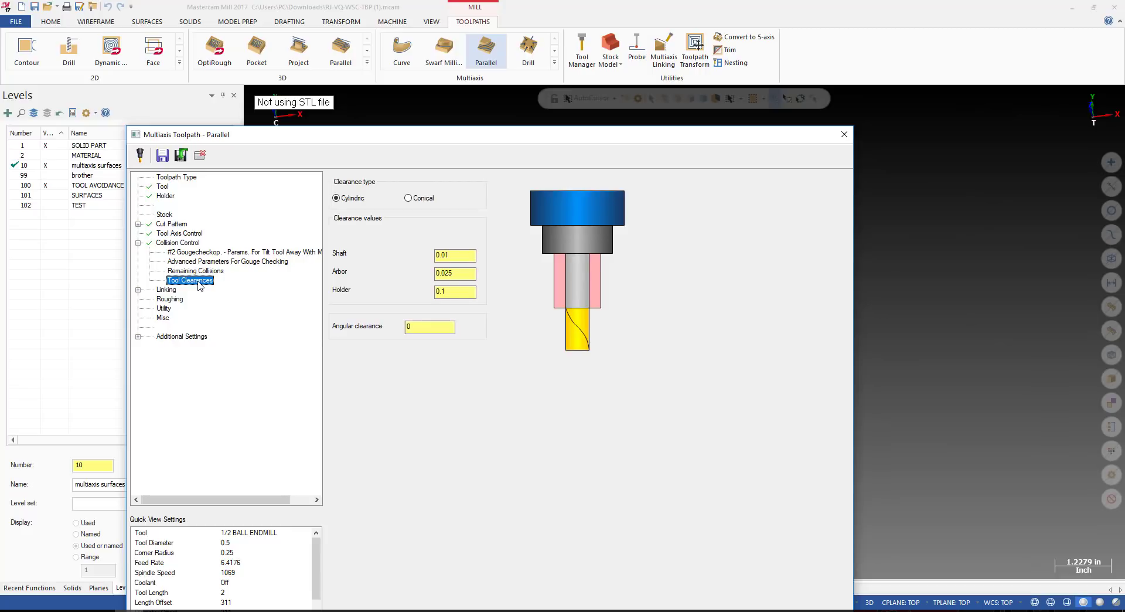
pyautogui.click(452, 254)
pyautogui.click(441, 274)
pyautogui.click(443, 292)
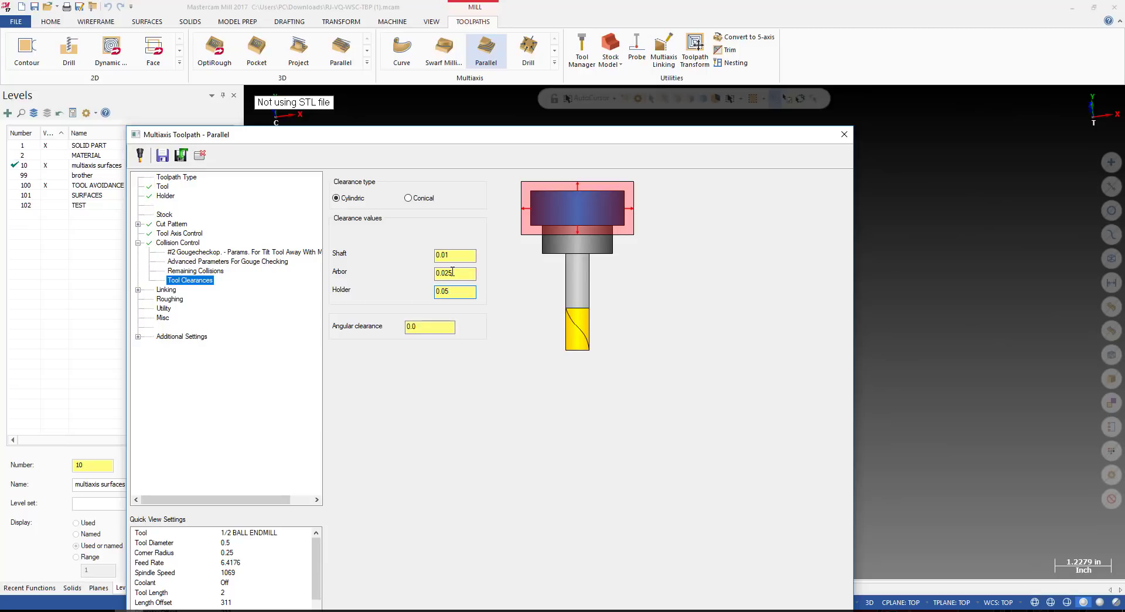
pyautogui.doubleClick(453, 271)
pyautogui.click(456, 271)
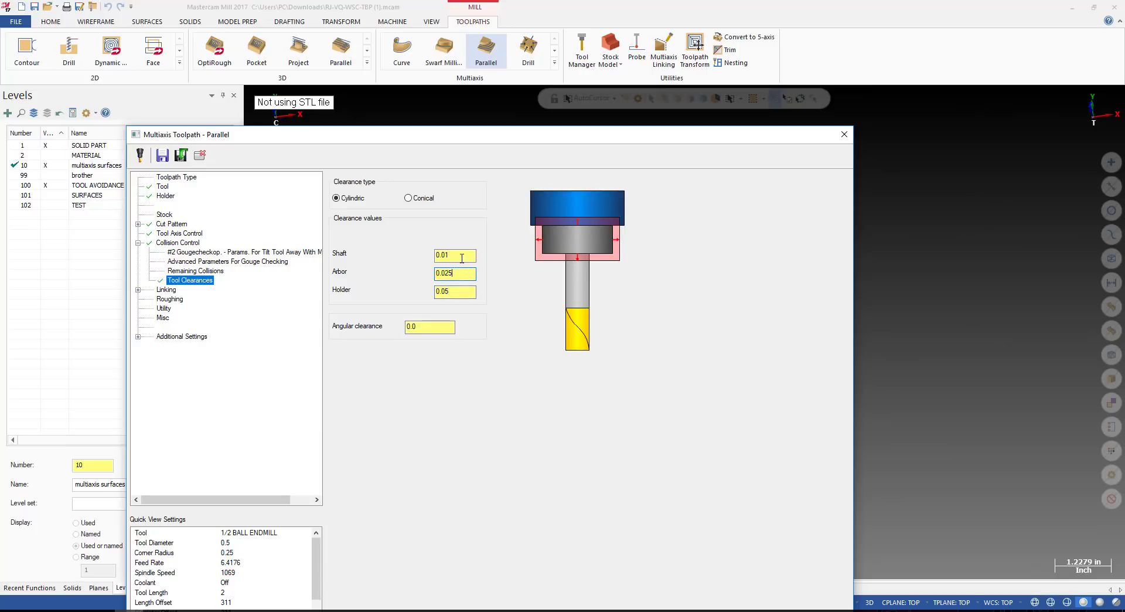
pyautogui.click(462, 256)
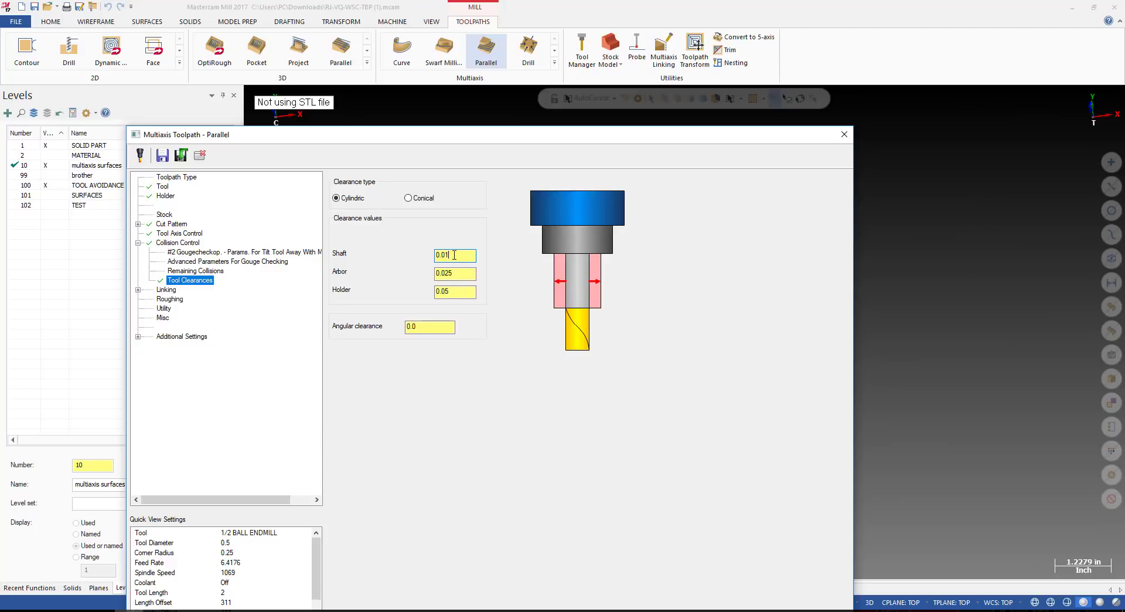
# Review the shaft, arbor and holder clearance values in the tool clearances.
pyautogui.moveTo(455, 255)
pyautogui.mouseDown()
pyautogui.moveTo(419, 251)
pyautogui.moveTo(439, 253)
pyautogui.mouseUp()
pyautogui.click(446, 252)
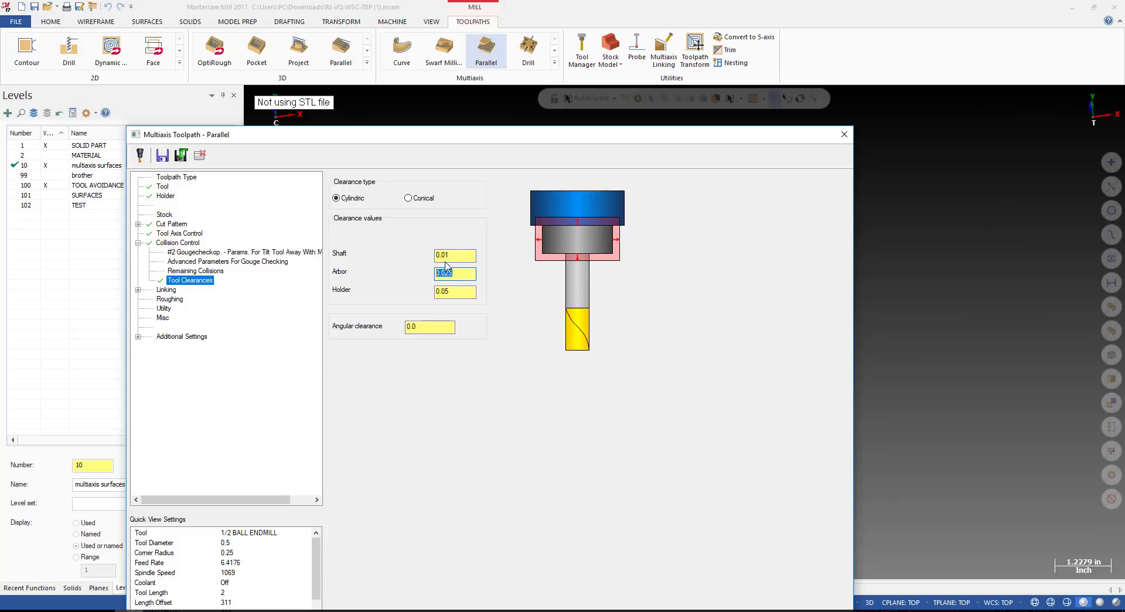
pyautogui.click(451, 255)
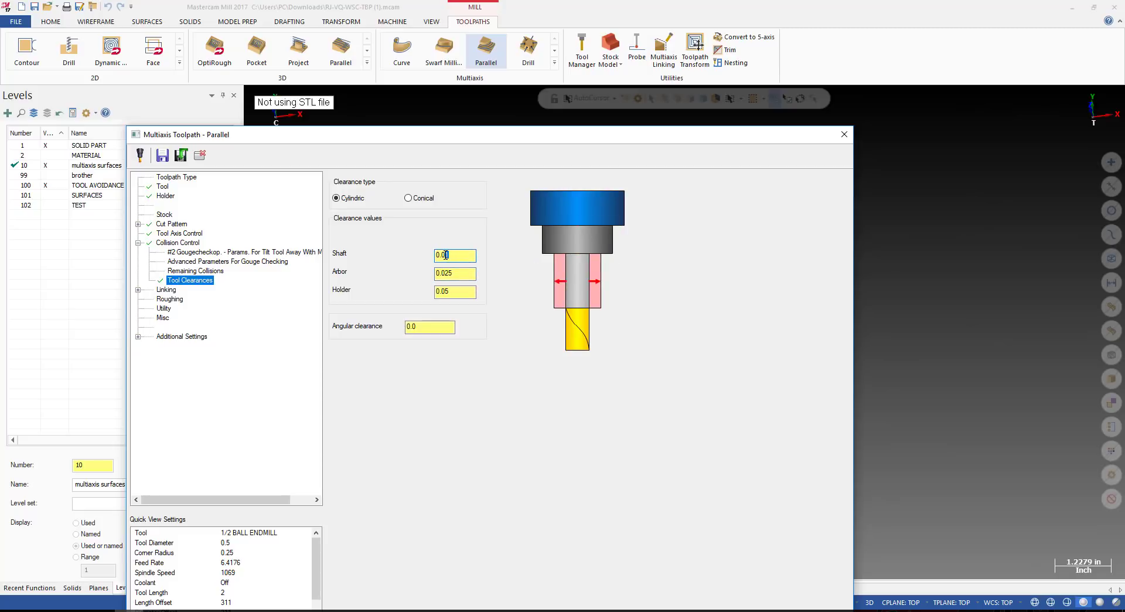
pyautogui.moveTo(464, 256); pyautogui.dragTo(439, 258)
pyautogui.doubleClick(458, 256)
pyautogui.moveTo(452, 258); pyautogui.dragTo(444, 256)
pyautogui.moveTo(455, 292); pyautogui.dragTo(443, 293)
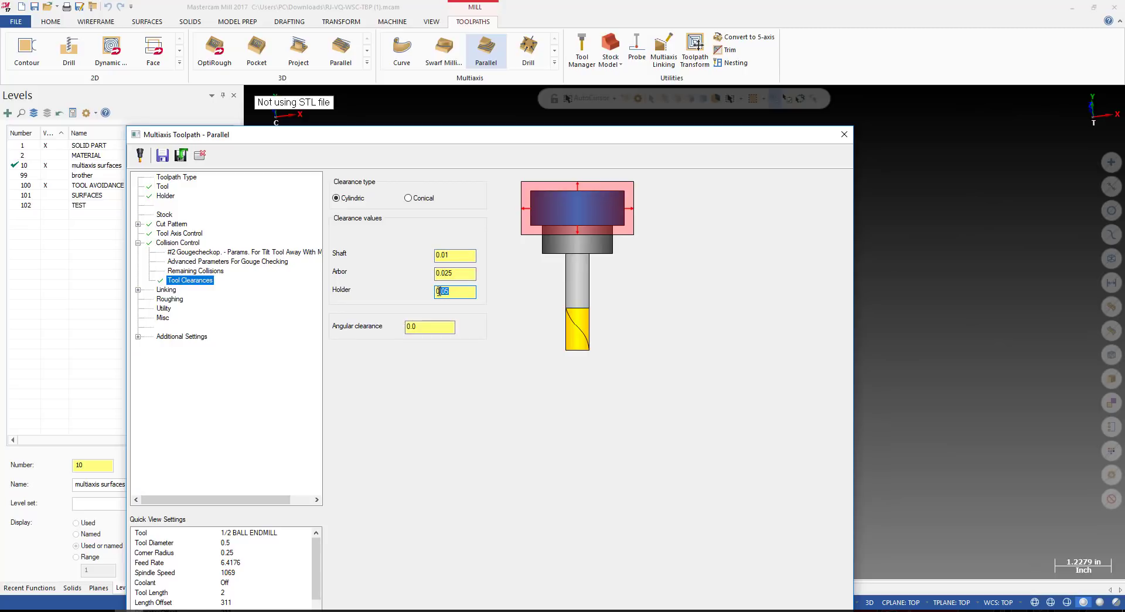
pyautogui.click(452, 274)
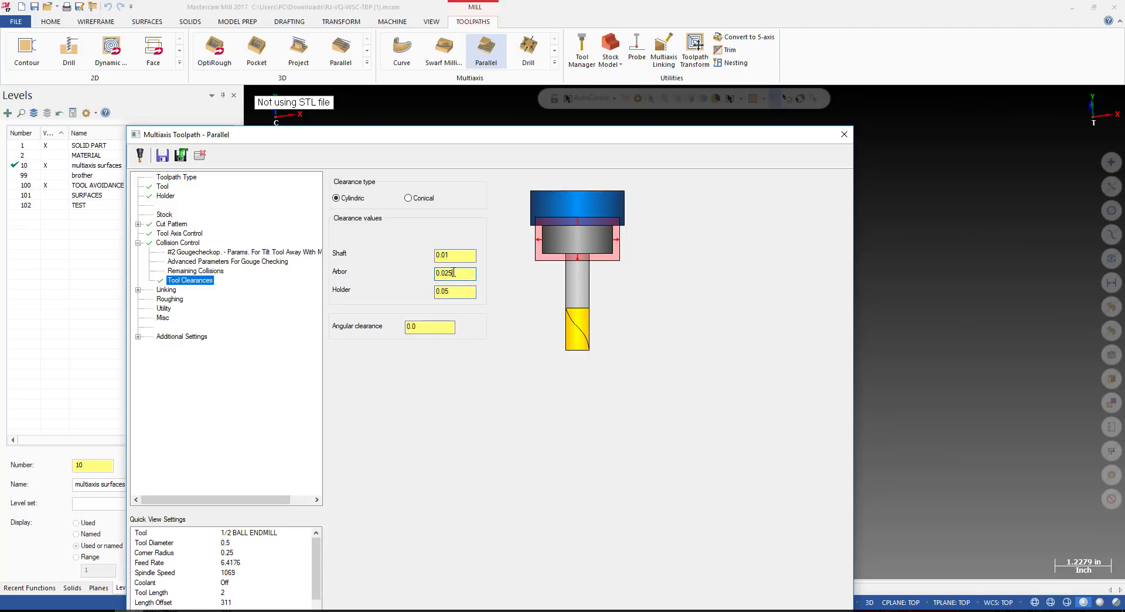
# In the linking parameters, set the first entry to Use Lead-In and the last exit to Use Lead-Out.
pyautogui.click(168, 291)
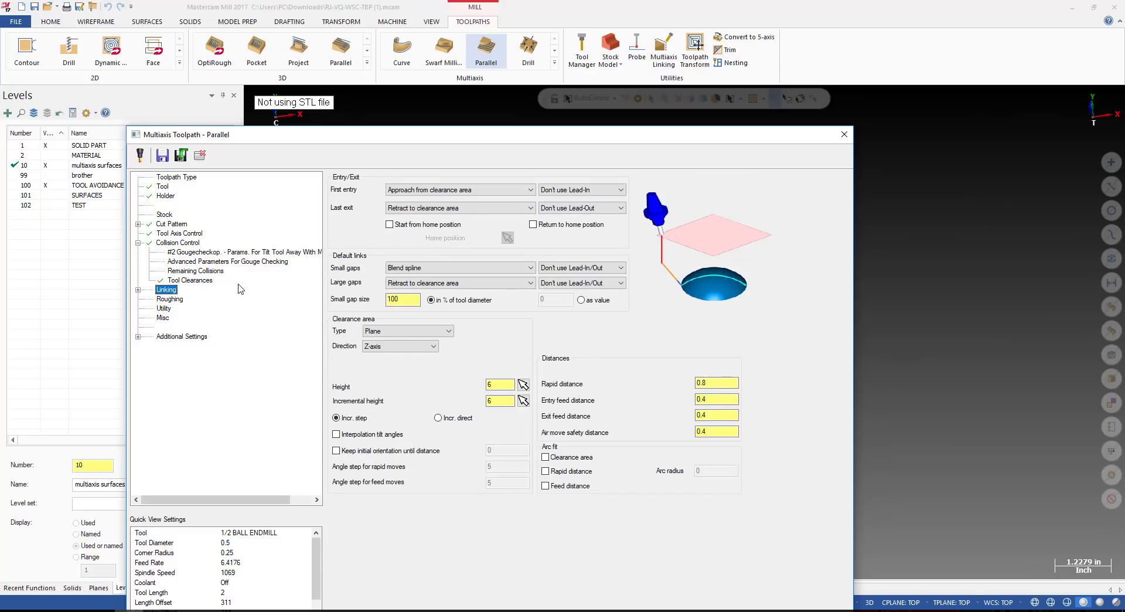
pyautogui.click(585, 191)
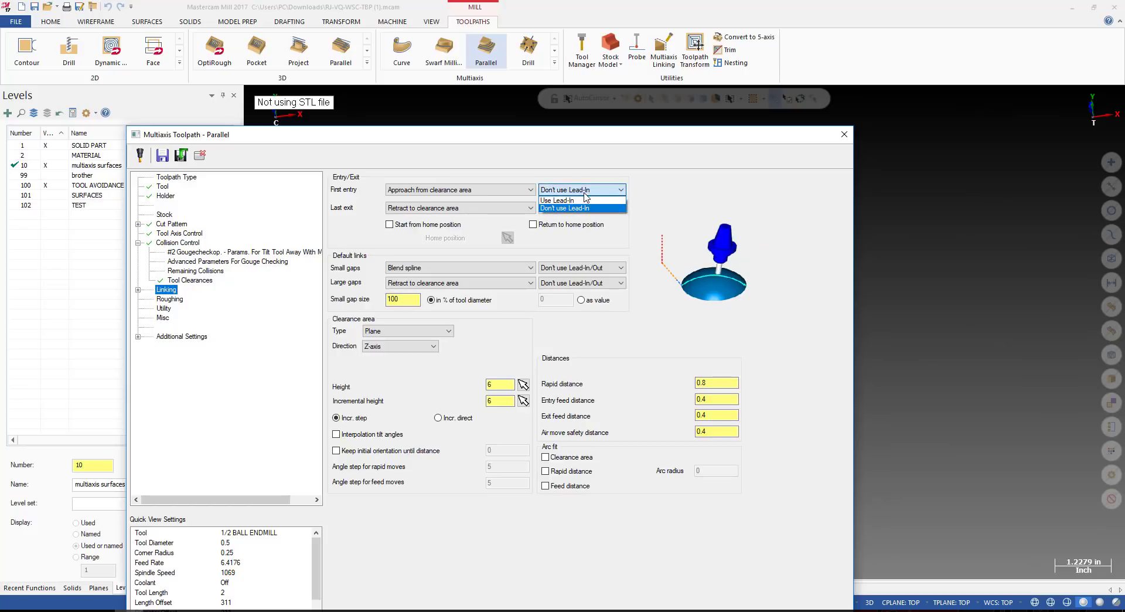
pyautogui.click(594, 189)
pyautogui.click(582, 190)
pyautogui.click(577, 201)
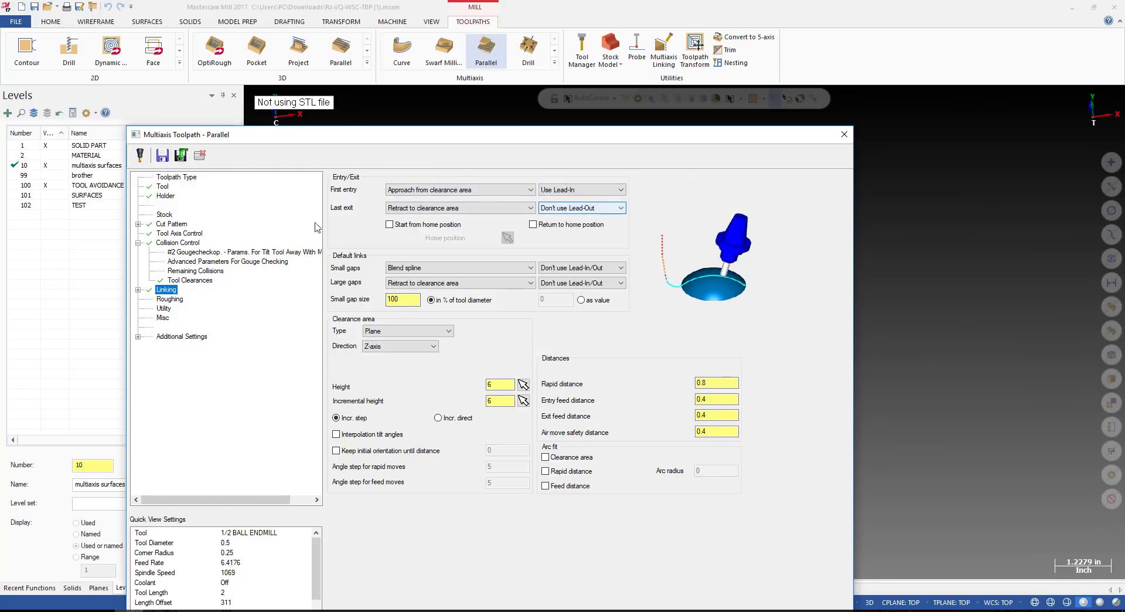
pyautogui.click(574, 209)
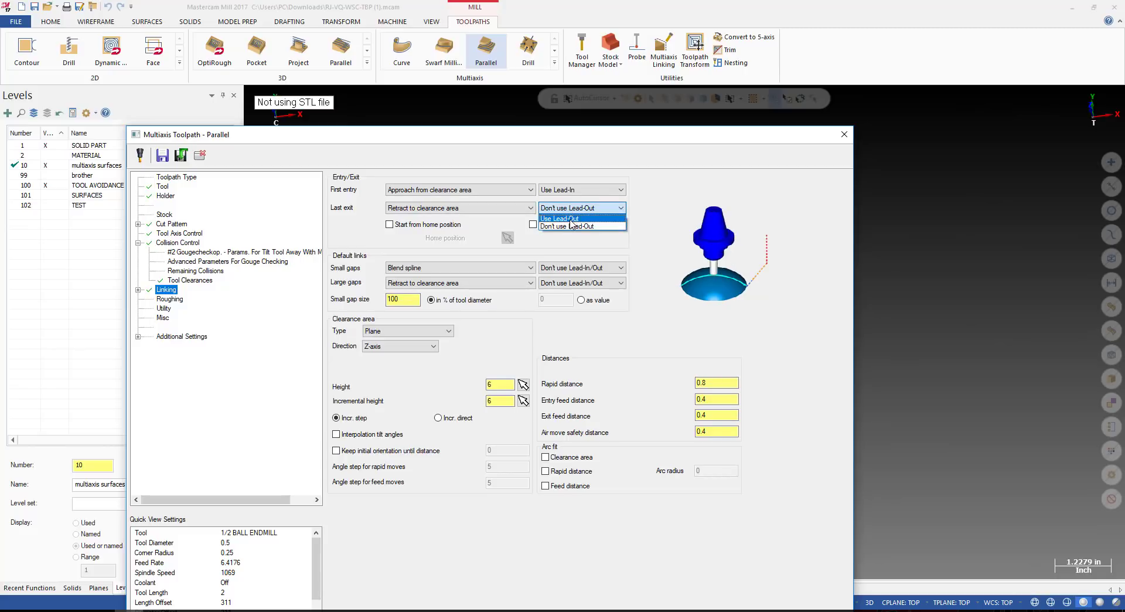
pyautogui.click(572, 218)
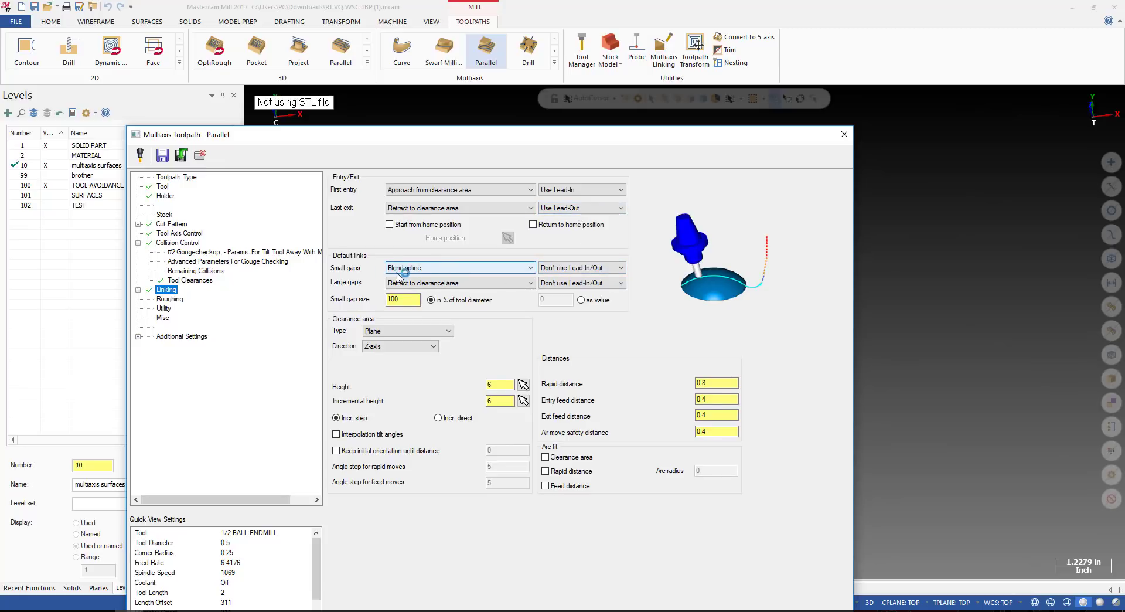
# Set the small gaps link to Follow surfaces, keeping Retract to clearance area for large gaps and 100% of tool diameter as small gap size.
pyautogui.click(593, 268)
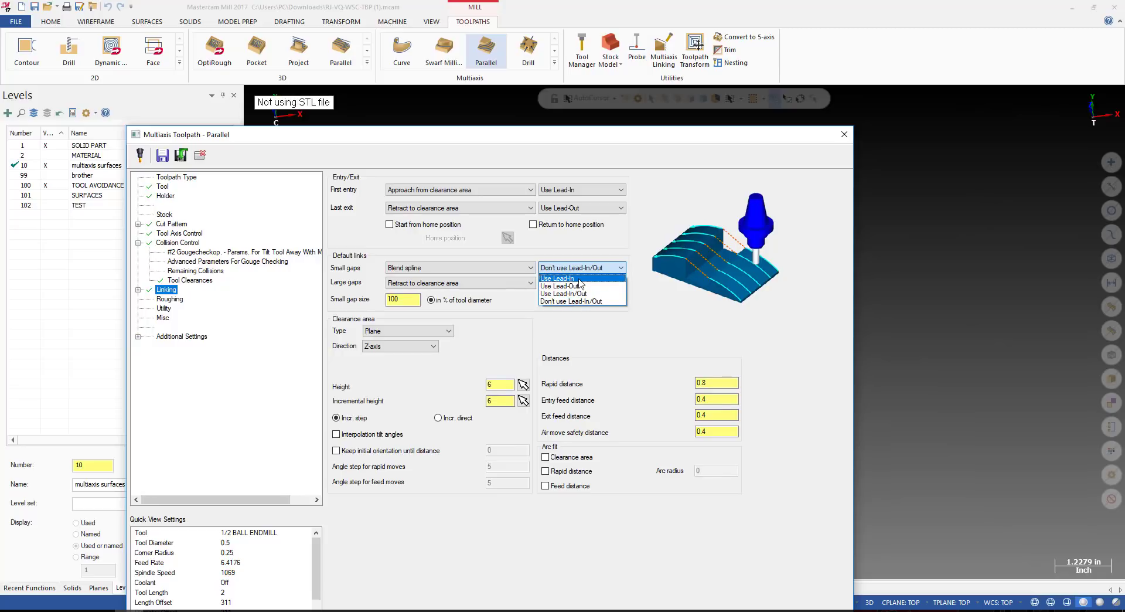
pyautogui.click(459, 269)
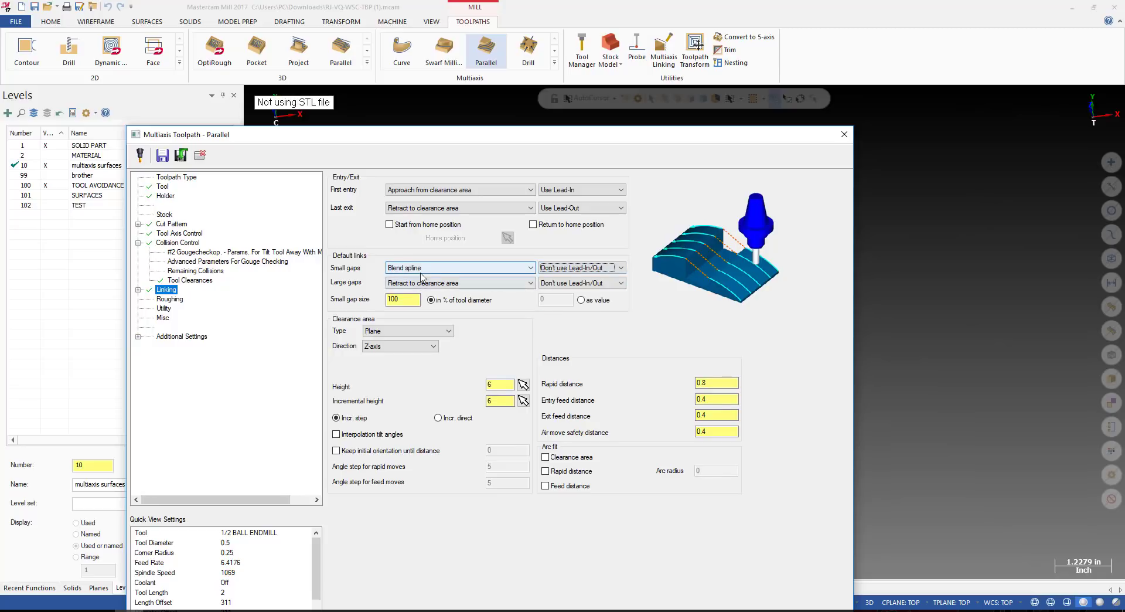
pyautogui.click(459, 269)
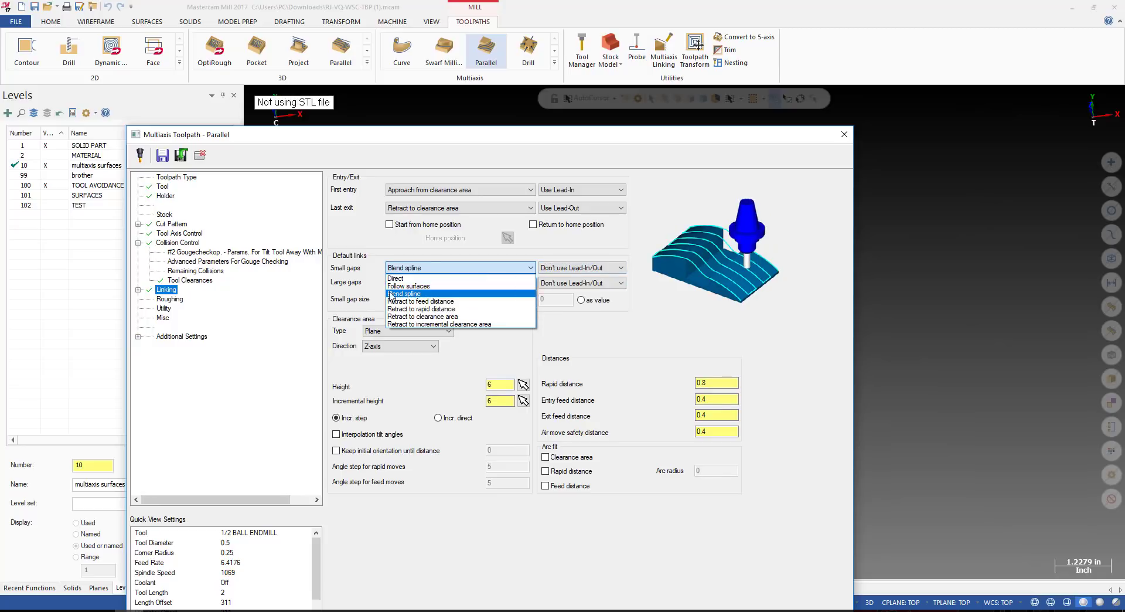
pyautogui.click(442, 287)
pyautogui.click(446, 268)
pyautogui.click(447, 272)
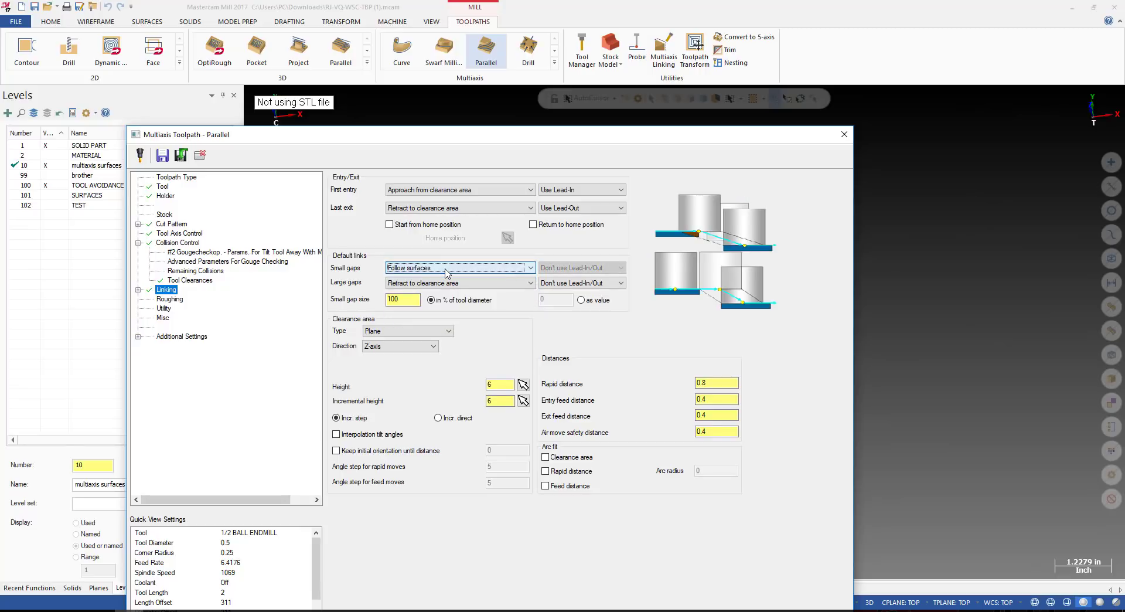
pyautogui.click(431, 283)
pyautogui.click(445, 292)
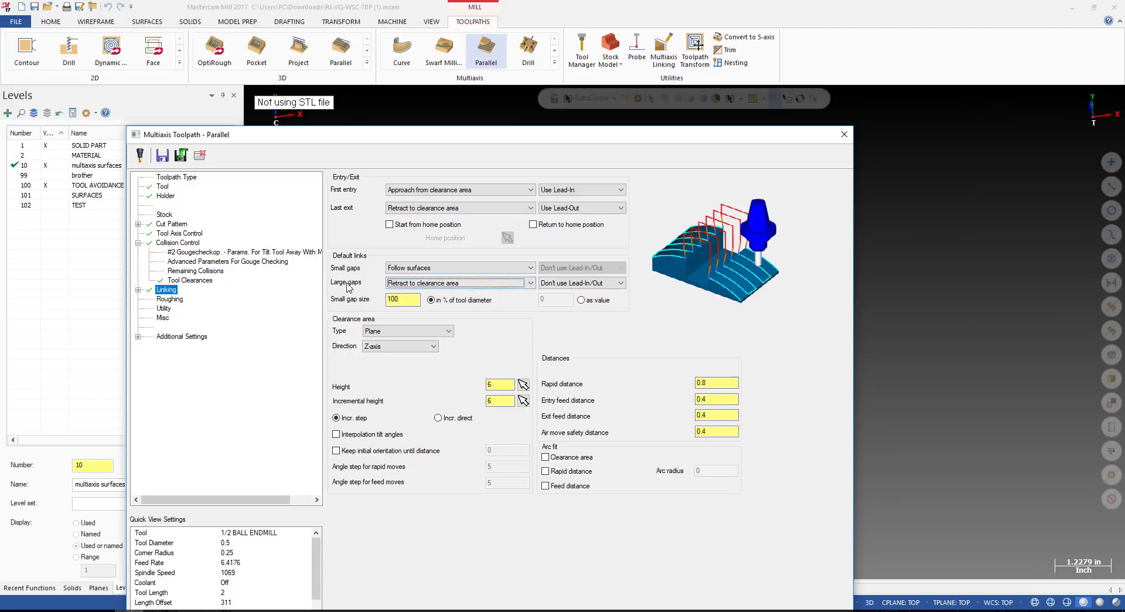
pyautogui.click(384, 298)
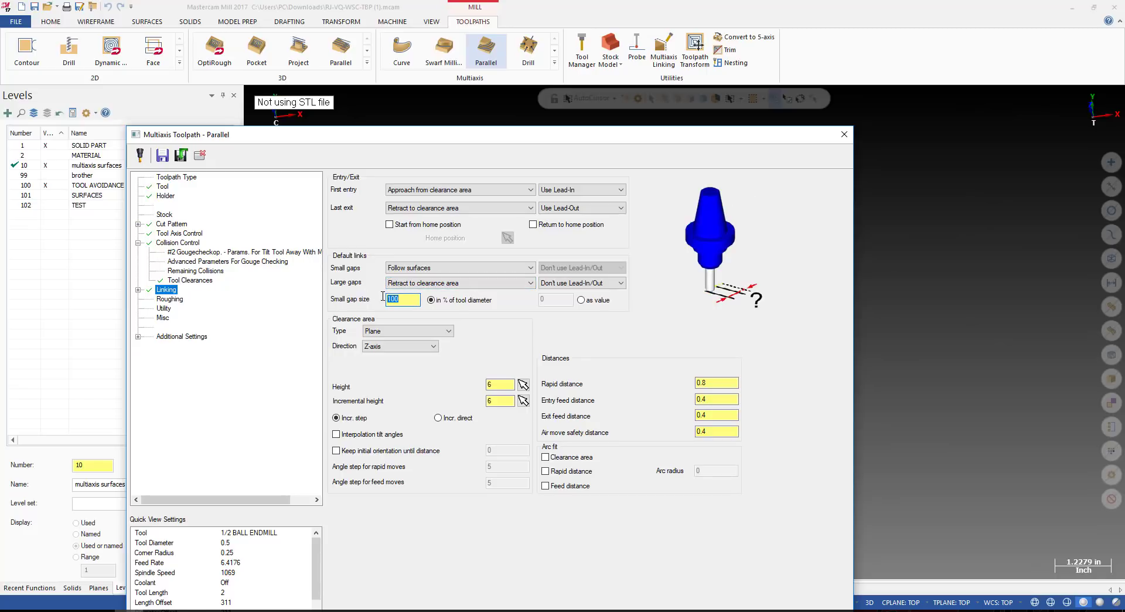
pyautogui.click(444, 283)
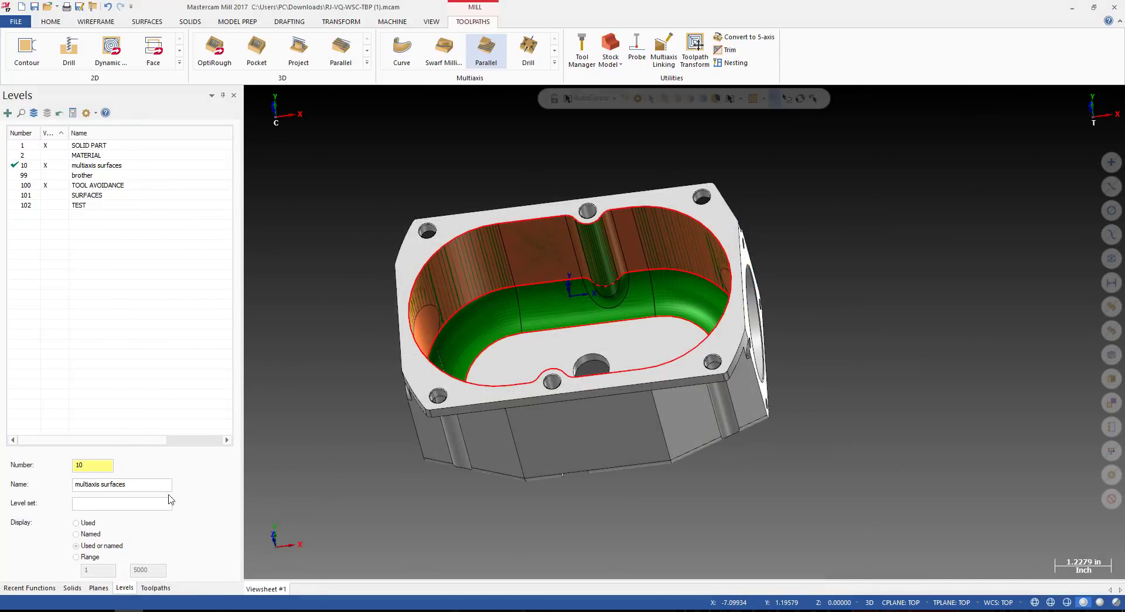
# Start a new multiaxis Parallel toolpath in Toolpath Group-1, accepting the proposed NC name.
pyautogui.click(155, 587)
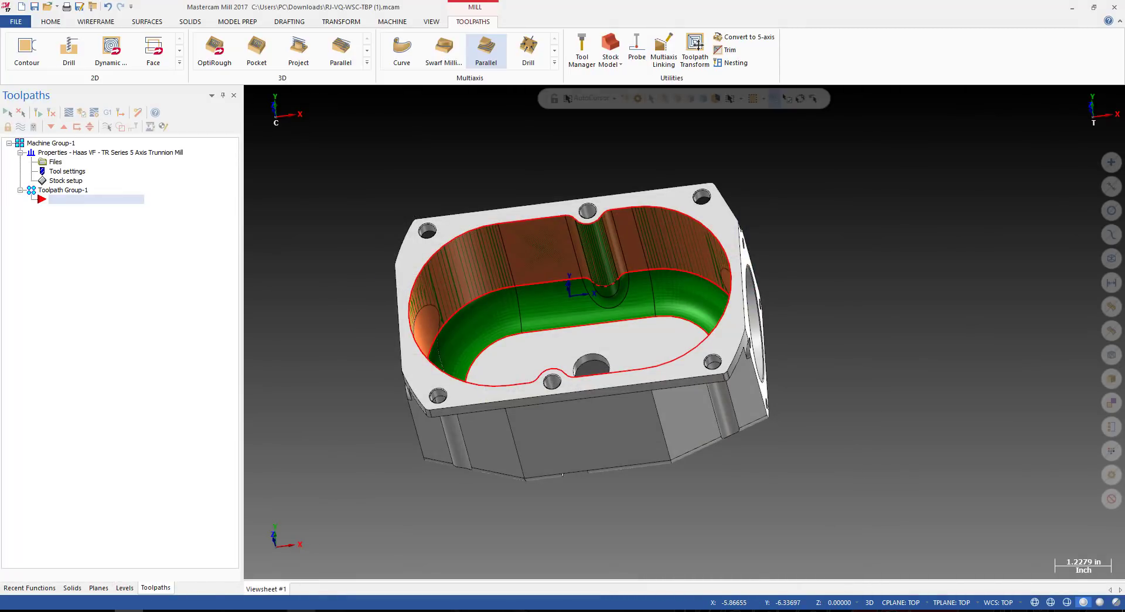
pyautogui.moveTo(432, 381); pyautogui.dragTo(517, 85, button='middle')
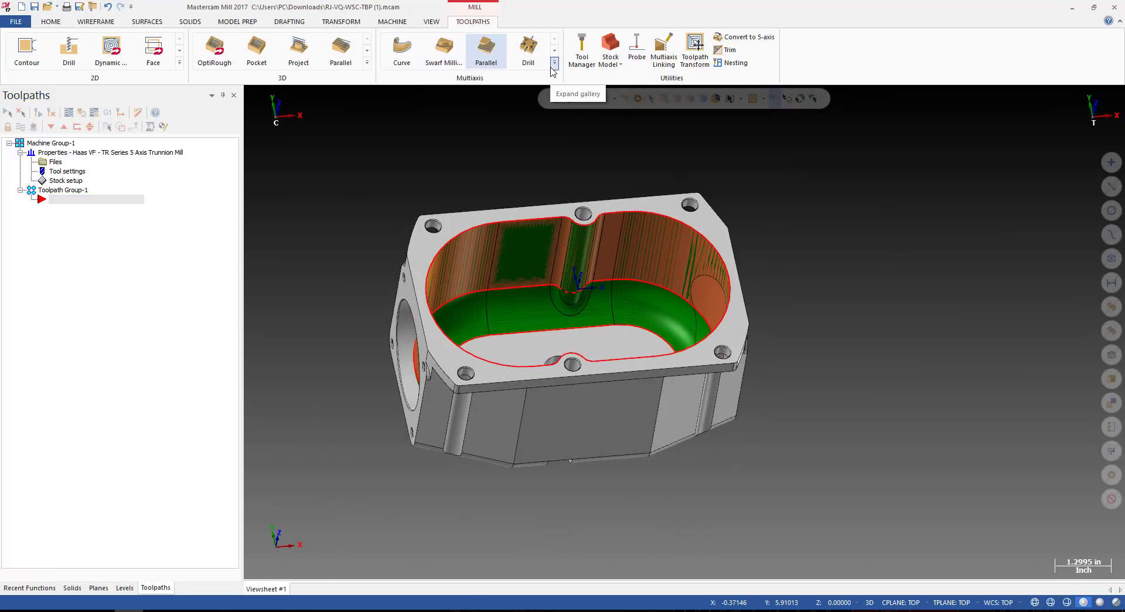
pyautogui.click(486, 50)
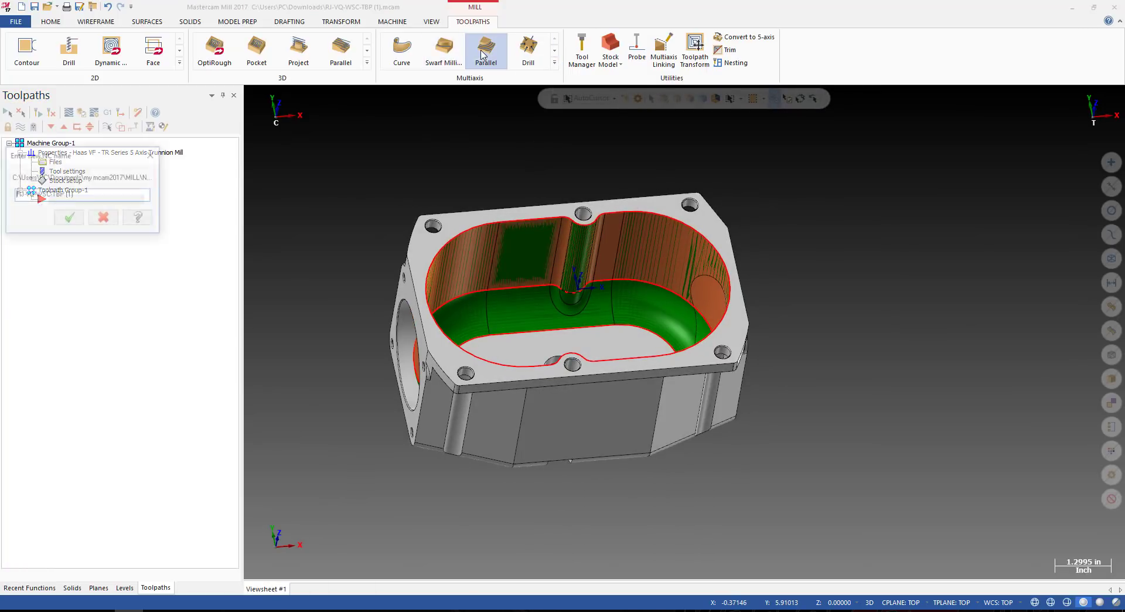
pyautogui.click(71, 217)
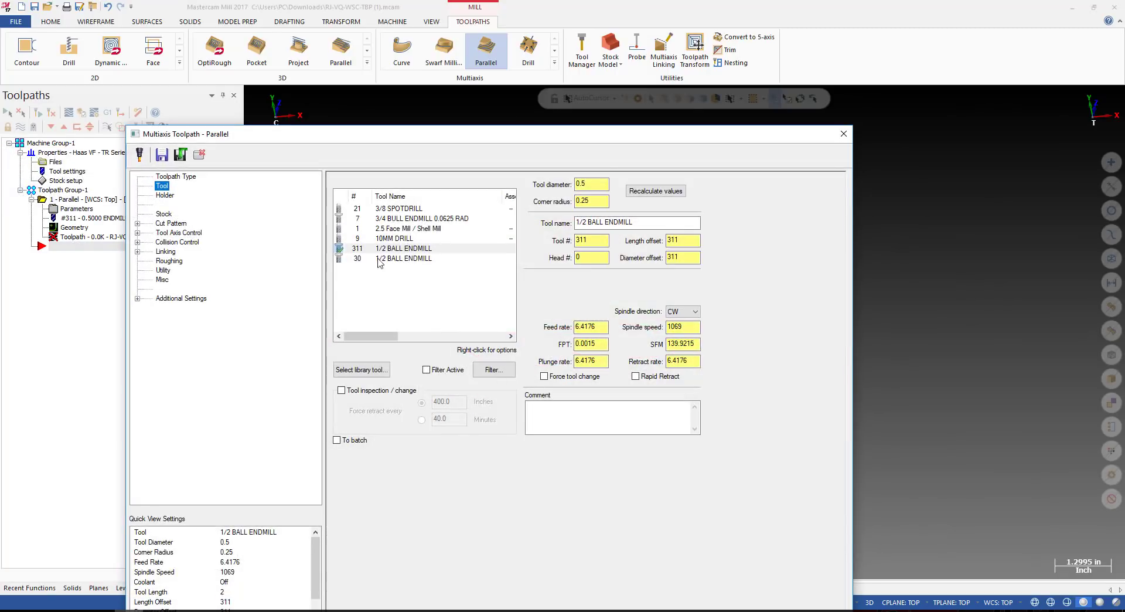
# In the cut pattern, chain the pocket's upper edge as the curve to cut parallel to.
pyautogui.click(164, 214)
pyautogui.click(169, 225)
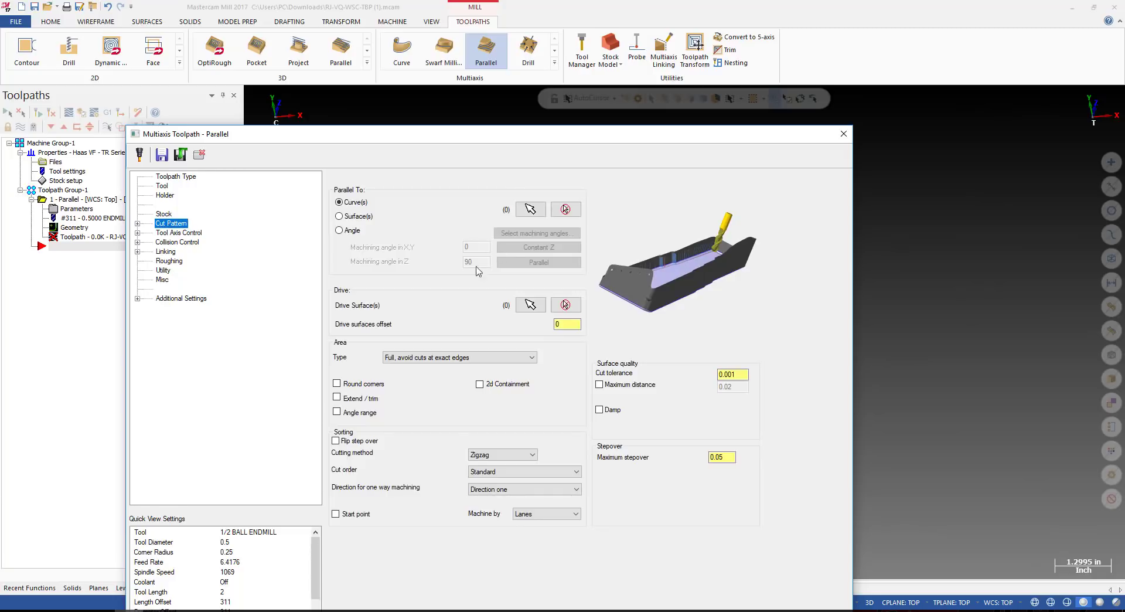
pyautogui.click(532, 211)
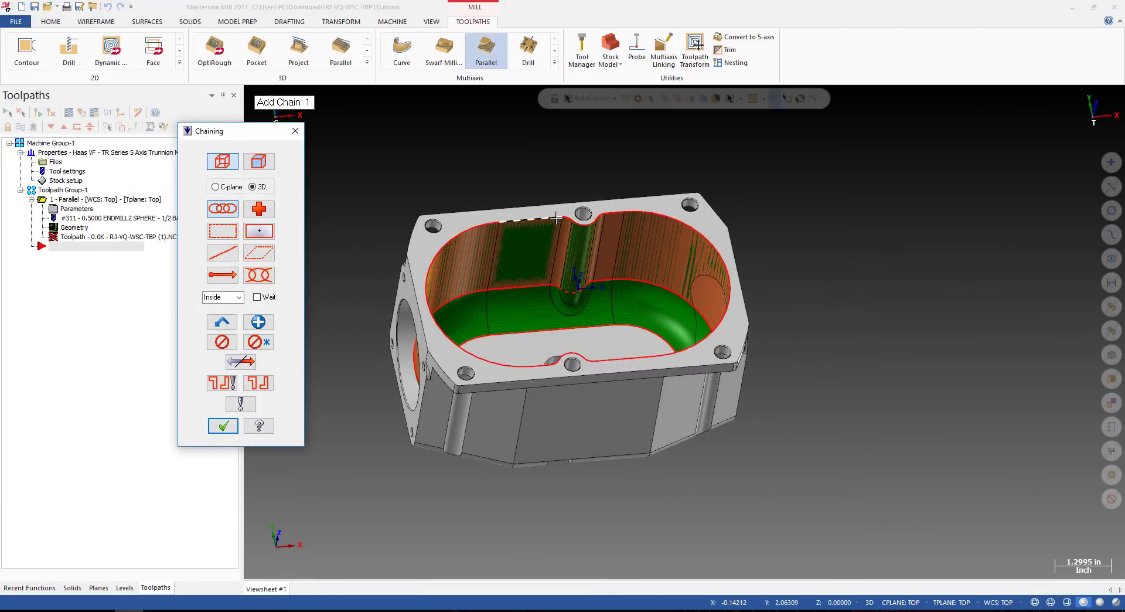
pyautogui.click(222, 425)
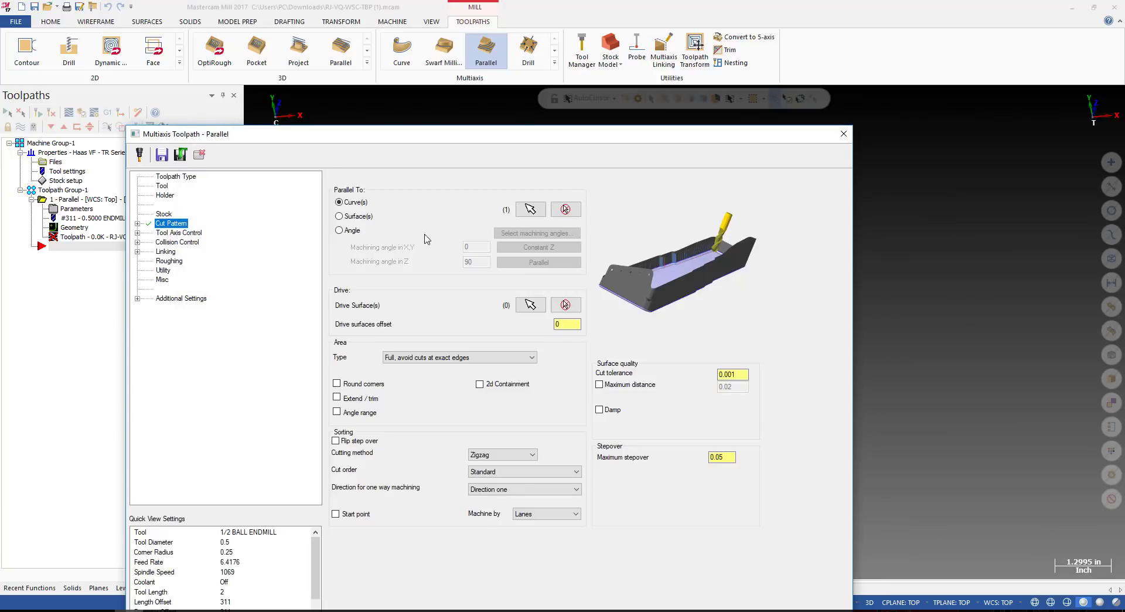
# From the front view, window-select all surfaces of the pocket as the drive surfaces and show them to check the selection.
pyautogui.click(530, 304)
pyautogui.hotkey('alt', '2')
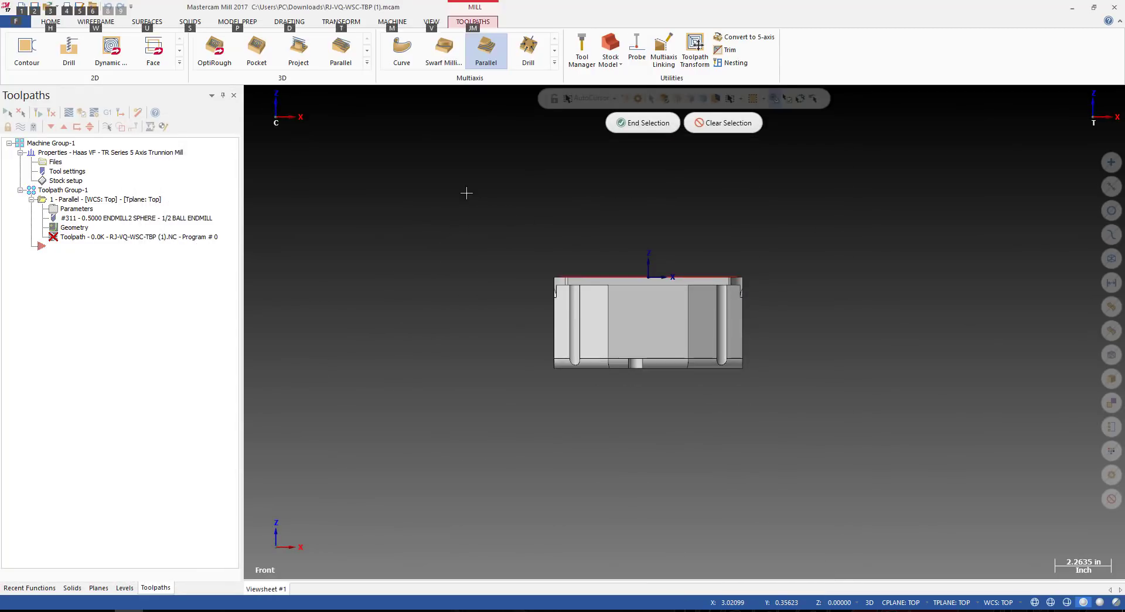
pyautogui.moveTo(466, 193); pyautogui.dragTo(827, 347)
pyautogui.hotkey('alt', 's')
pyautogui.hotkey('alt', 's')
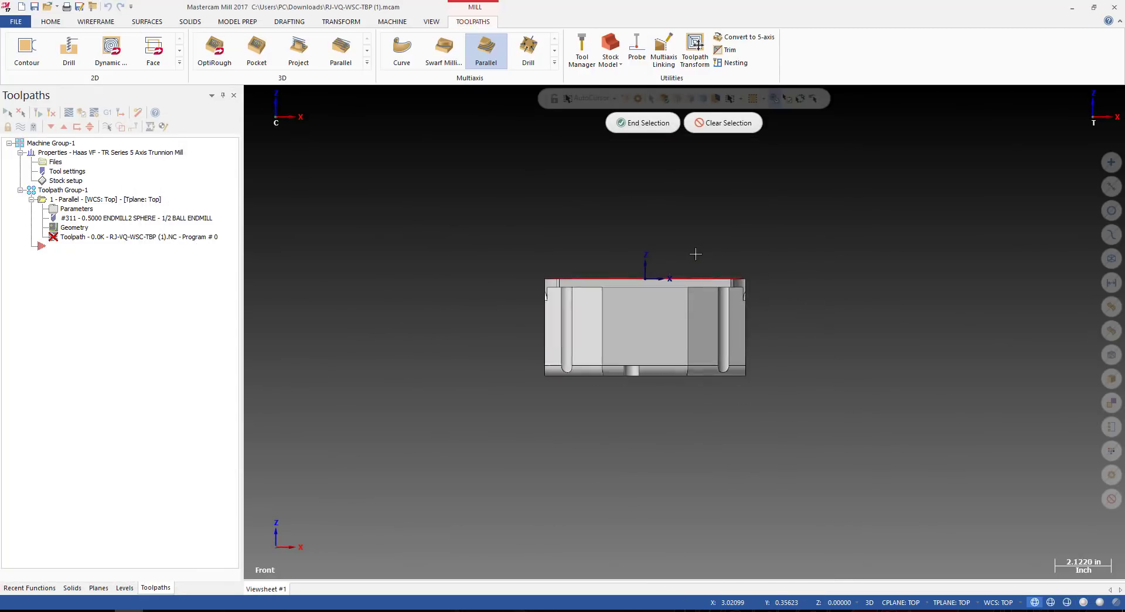
pyautogui.hotkey('alt', '7')
pyautogui.click(643, 123)
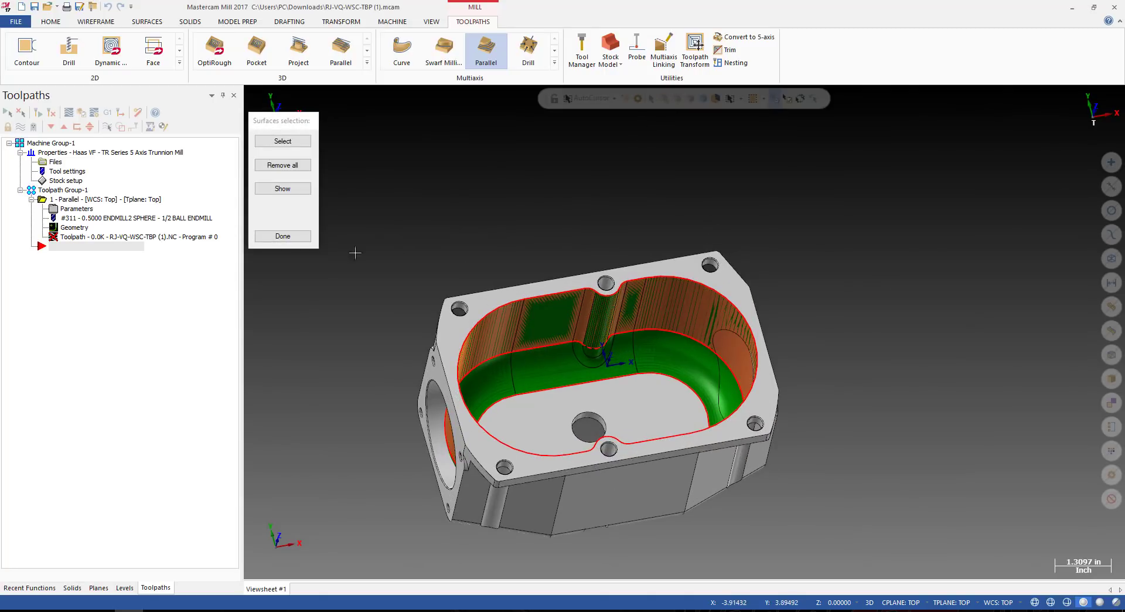
pyautogui.click(283, 188)
pyautogui.click(87, 167)
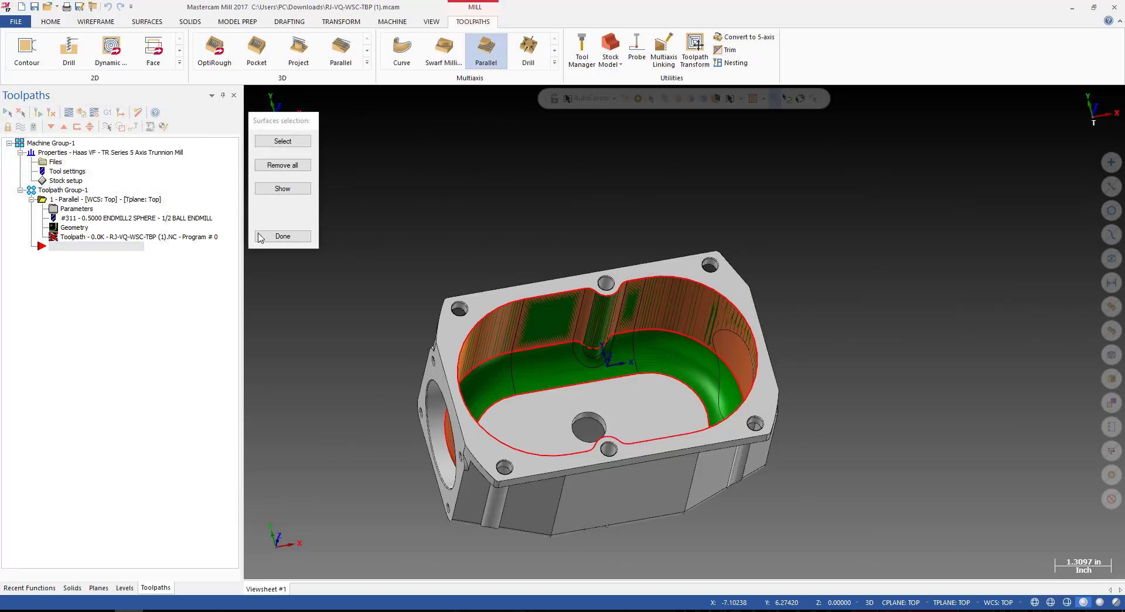
pyautogui.click(282, 238)
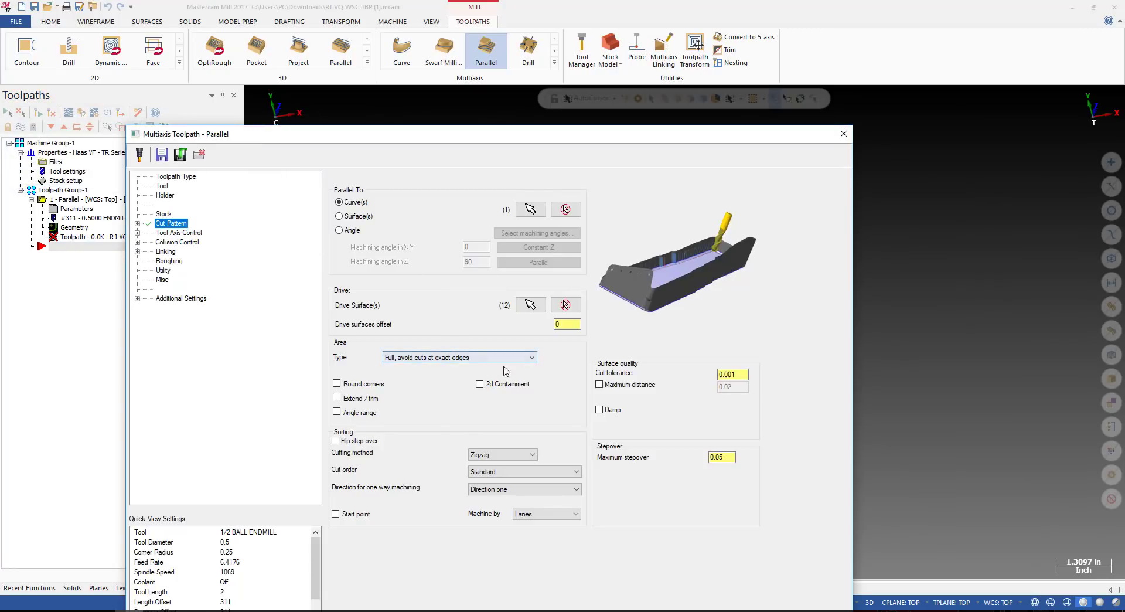
# Set the cutting method to One way and the maximum stepover to 0.02, keeping cut tolerance 0.001 and drive surfaces offset 0.
pyautogui.click(499, 456)
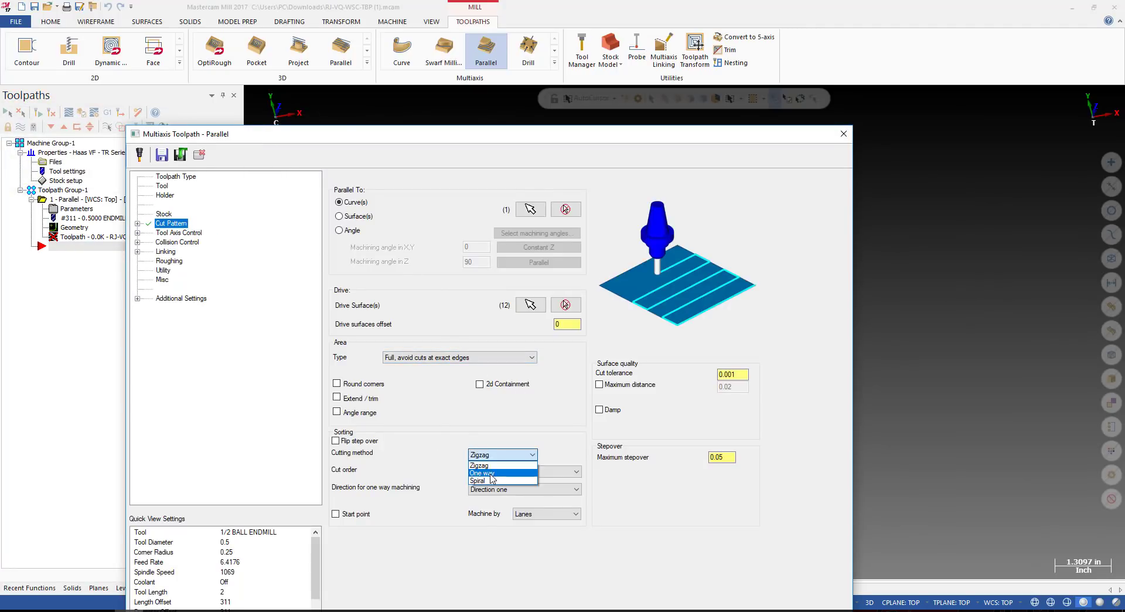
pyautogui.click(498, 473)
pyautogui.moveTo(724, 456); pyautogui.dragTo(720, 457)
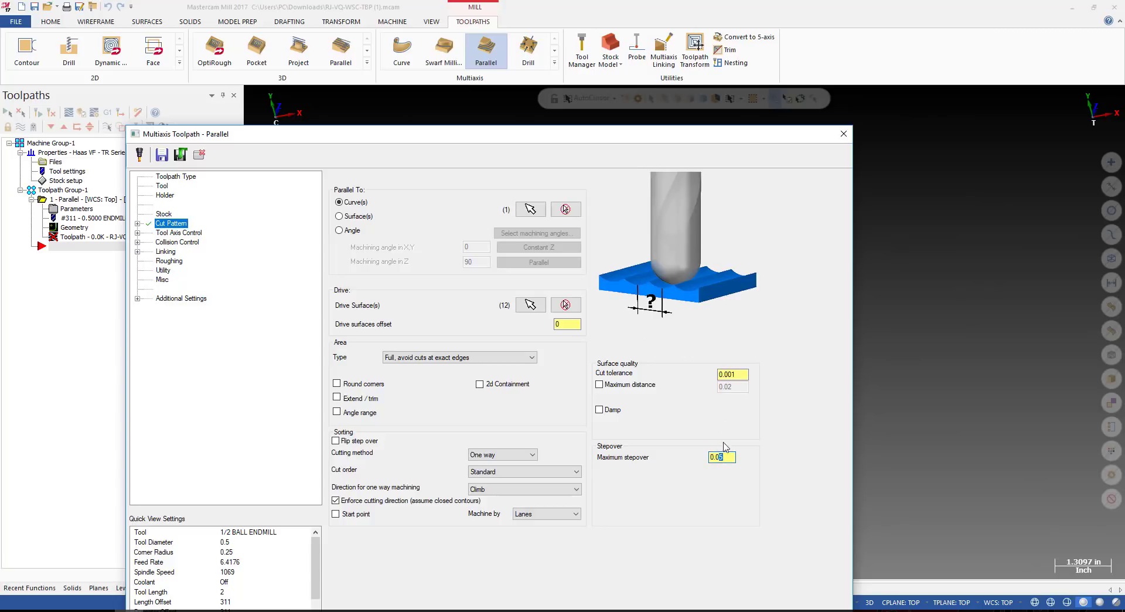
pyautogui.moveTo(734, 374); pyautogui.dragTo(721, 374)
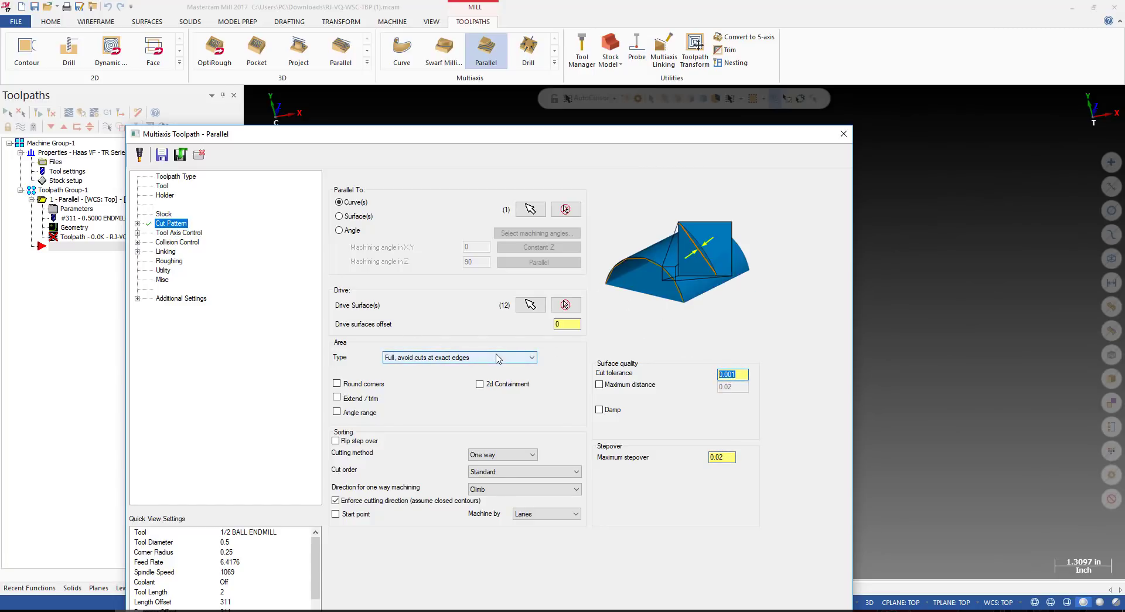
pyautogui.click(571, 324)
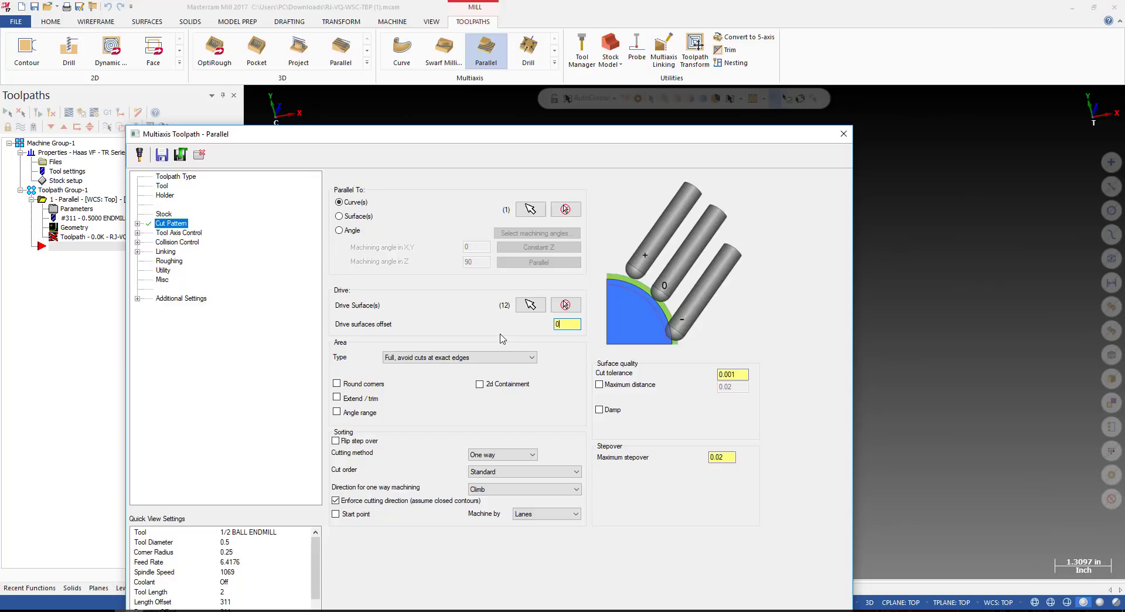
# Set the tool axis control to Fixed angle to axis about the Z-axis with a tilt angle of 15.
pyautogui.click(184, 233)
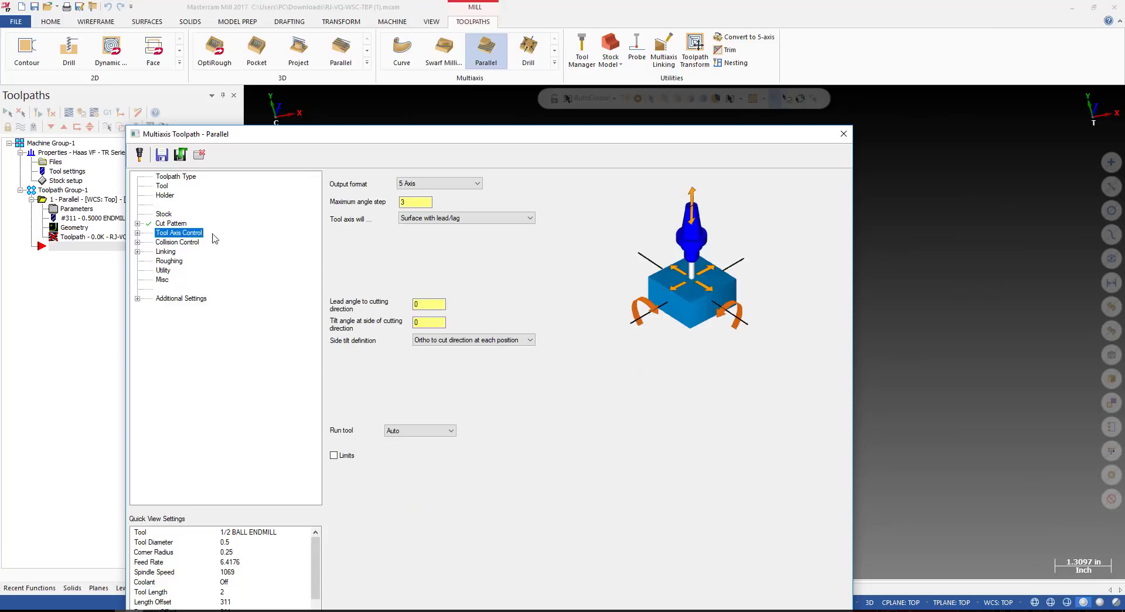
pyautogui.click(445, 218)
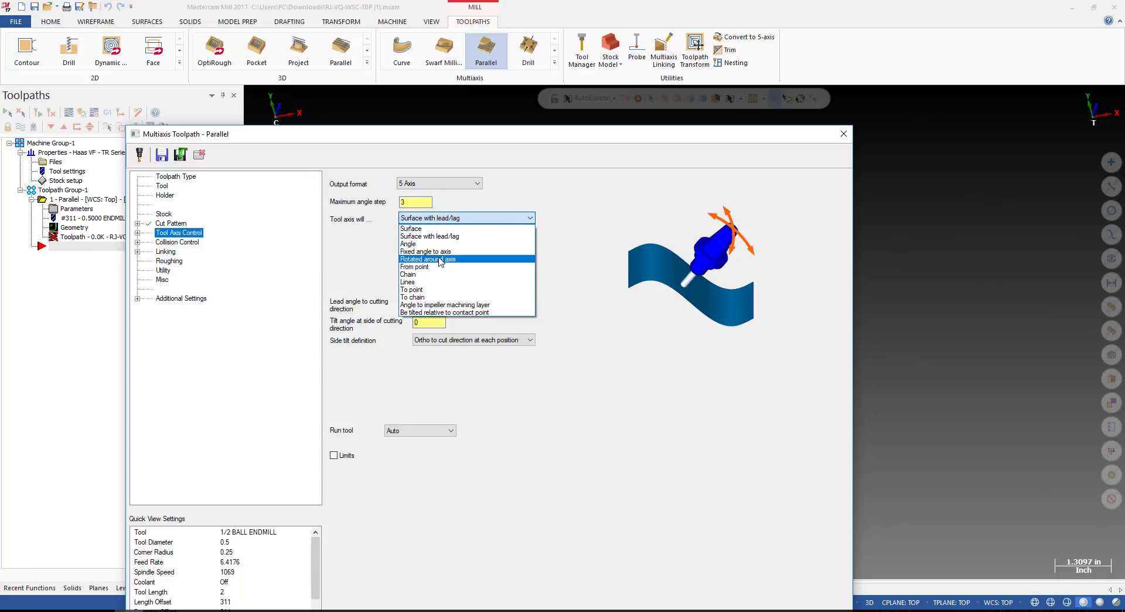
pyautogui.click(444, 251)
pyautogui.doubleClick(425, 287)
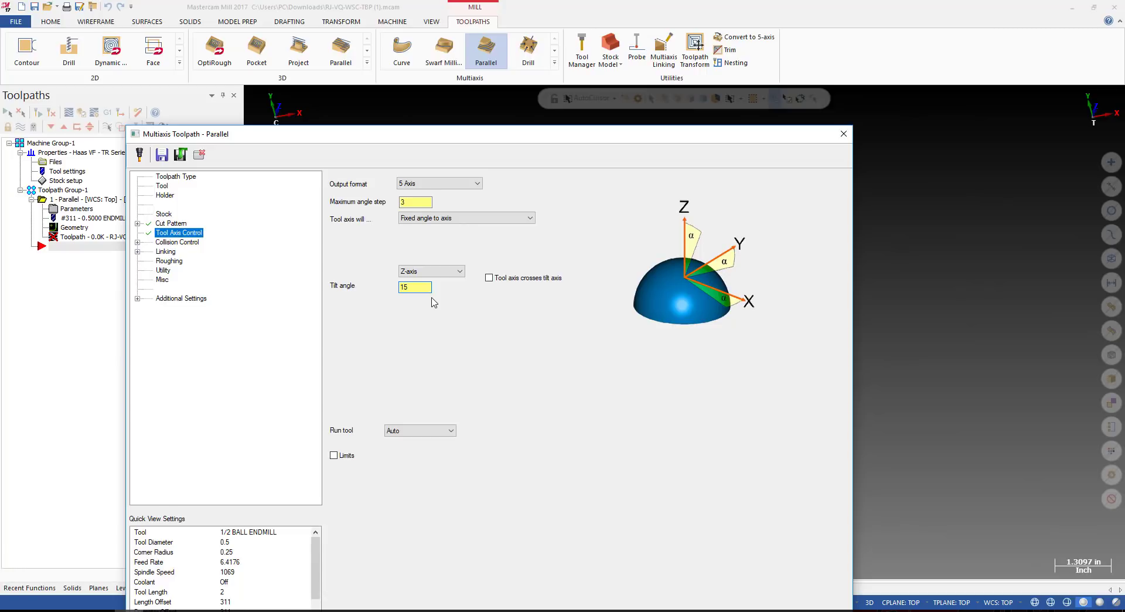
# In the collision control, enable the second check with the Tilt tool strategy and pick the part's top face as its check surface.
pyautogui.click(194, 242)
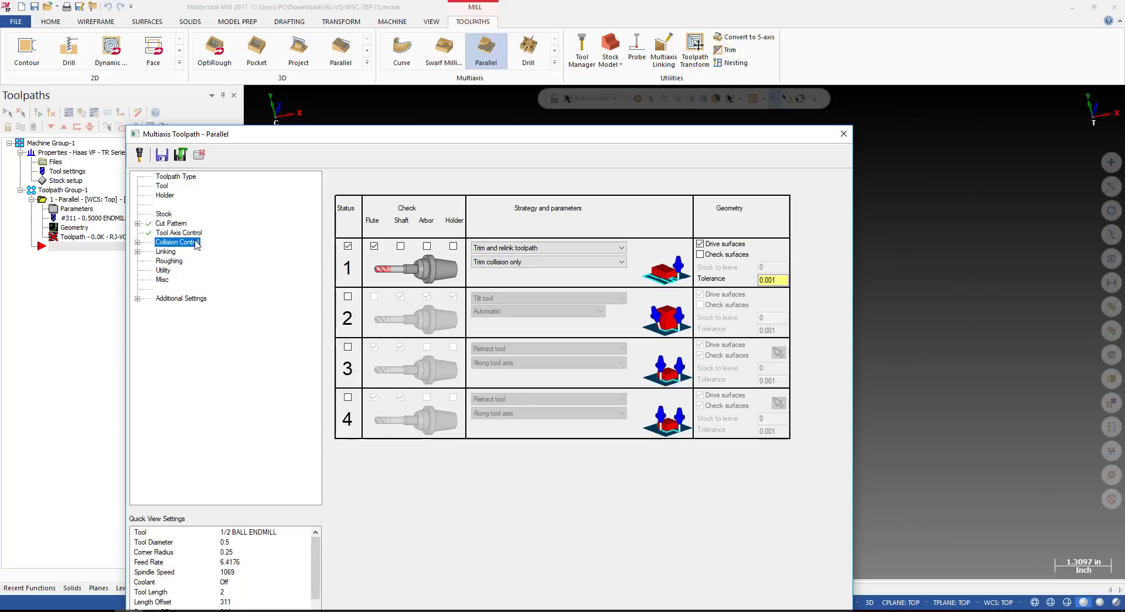
pyautogui.click(348, 297)
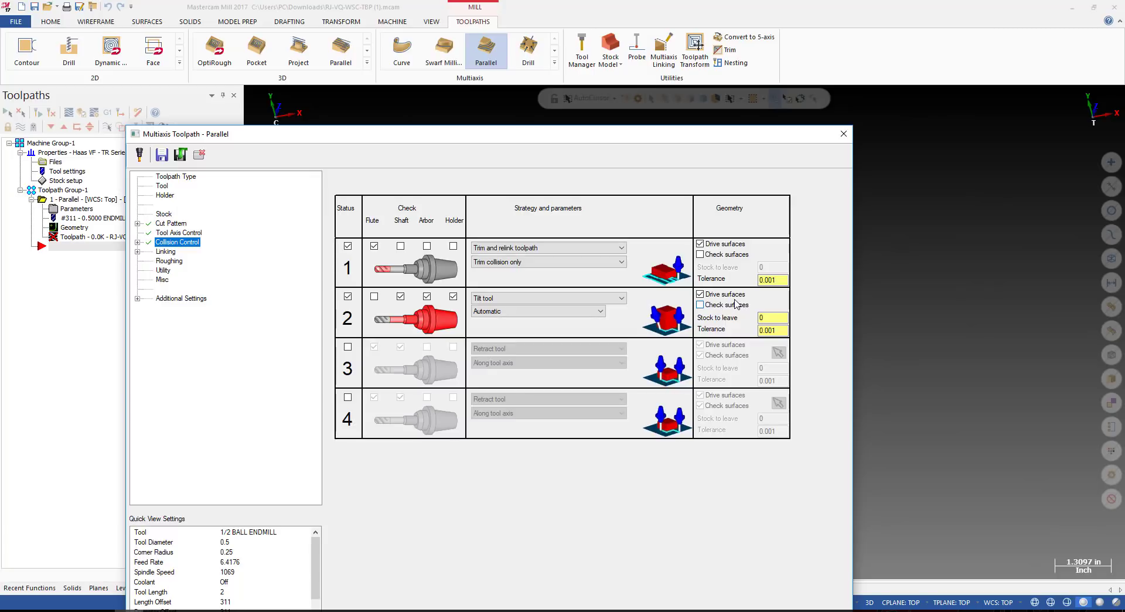
pyautogui.click(727, 304)
pyautogui.click(780, 303)
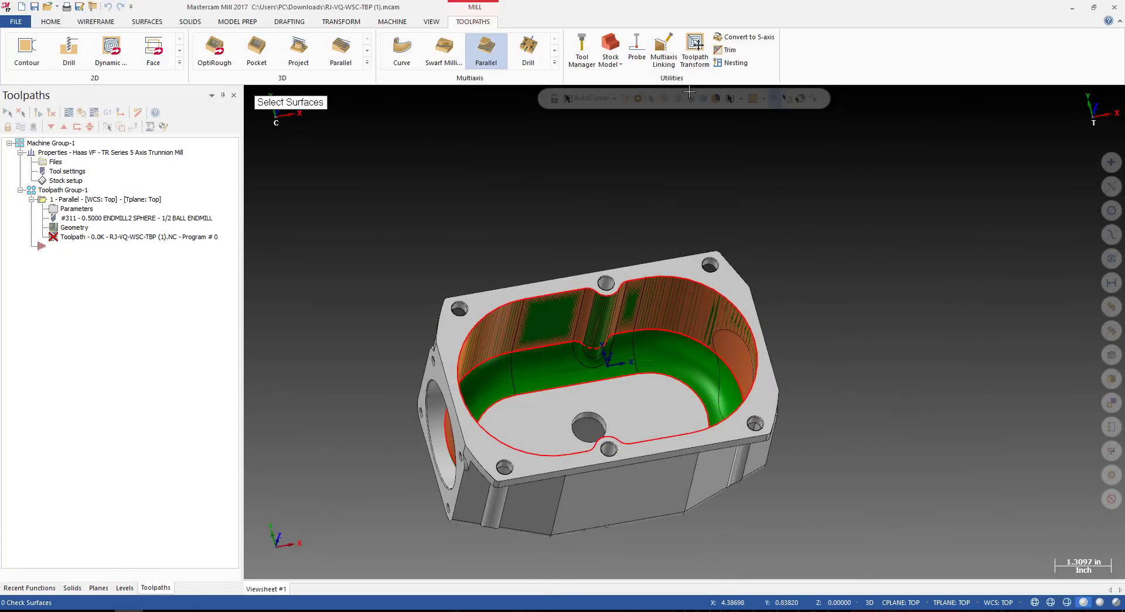
pyautogui.click(692, 260)
pyautogui.click(637, 125)
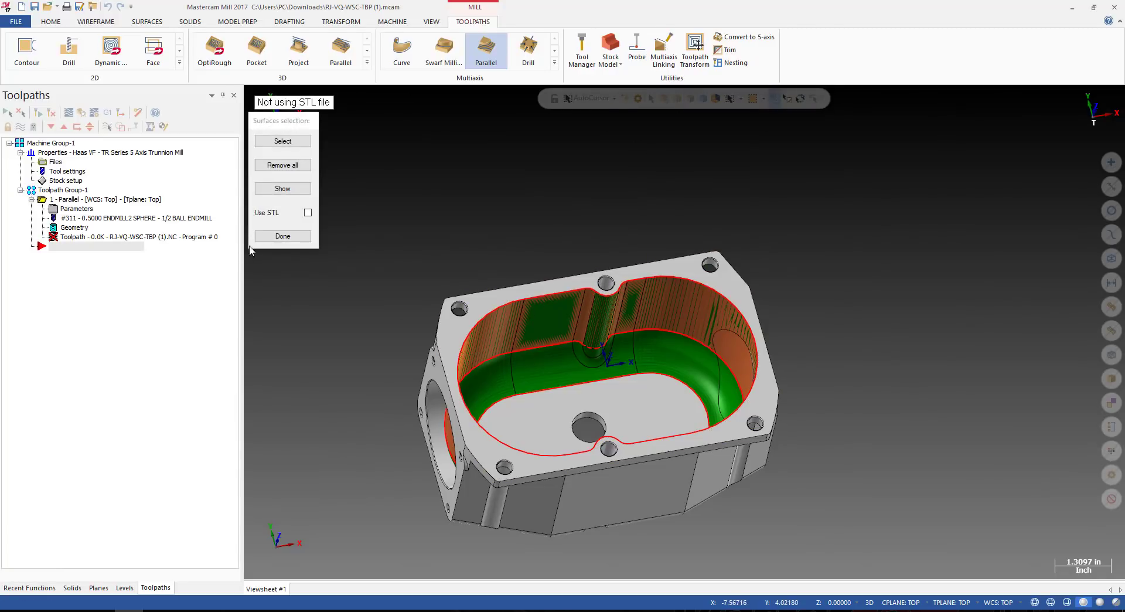
pyautogui.click(281, 236)
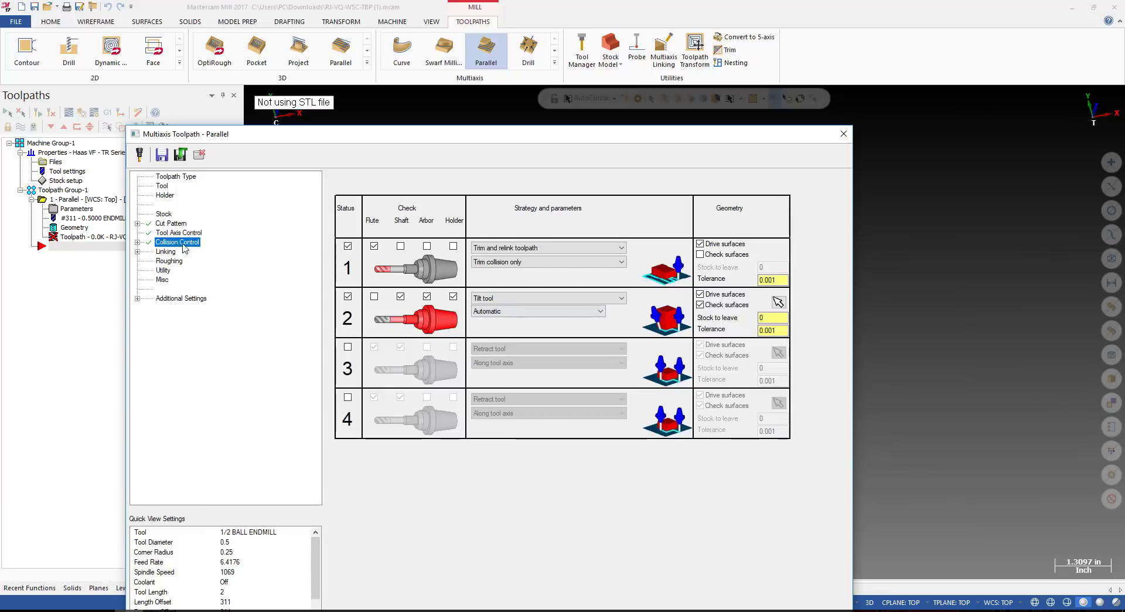
# In the collision control's tool clearances, set the shaft clearance to 0.01 and the holder clearance to 0.05.
pyautogui.click(137, 242)
pyautogui.click(187, 279)
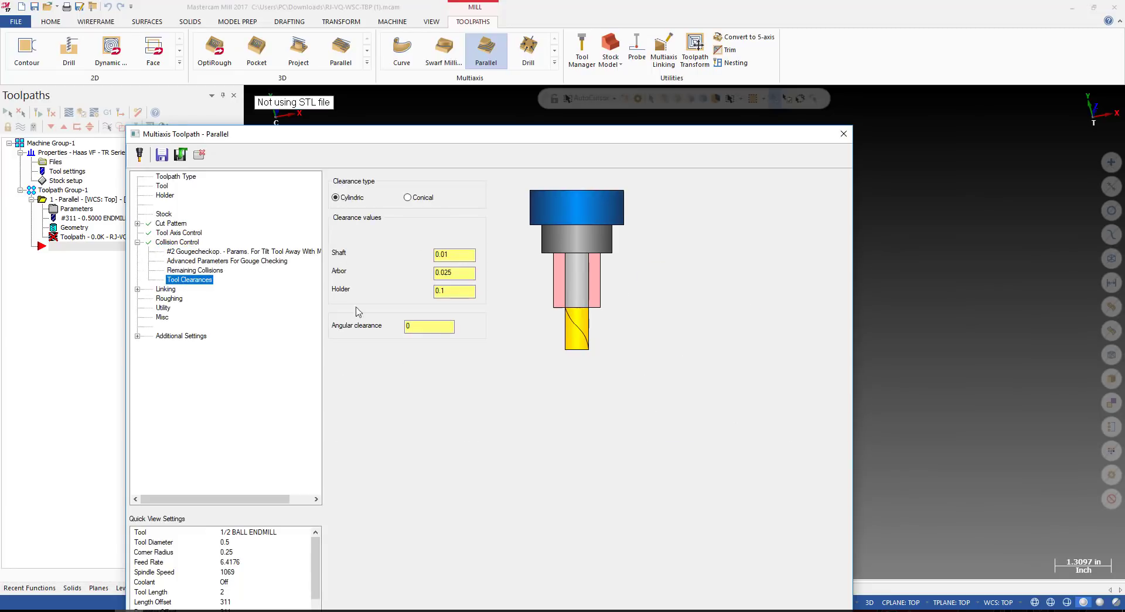
pyautogui.doubleClick(460, 253)
pyautogui.write('0.01')
pyautogui.click(459, 290)
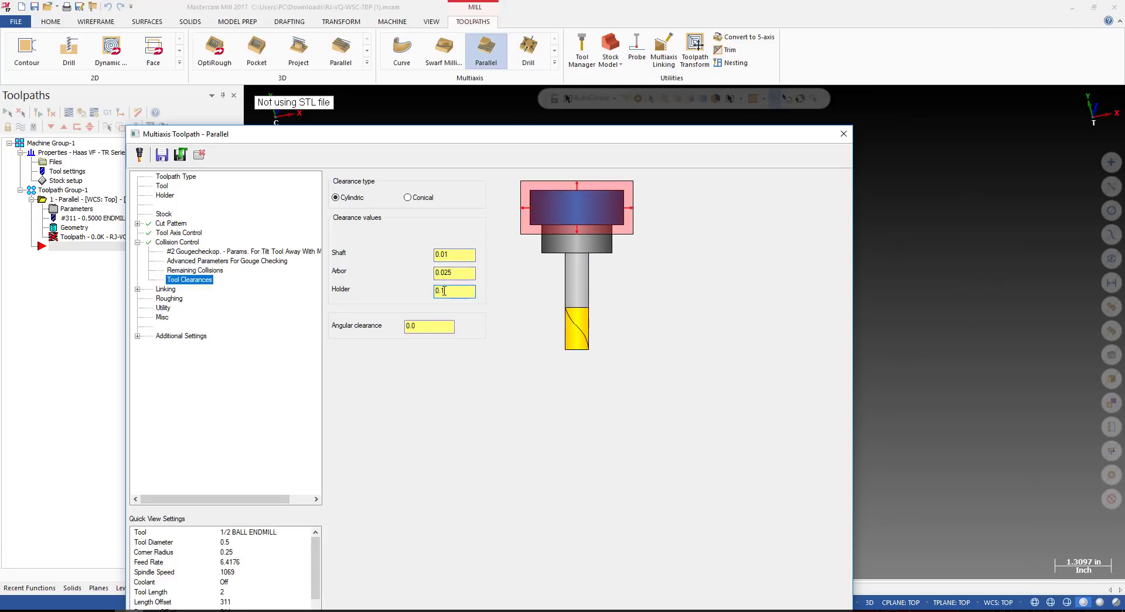
pyautogui.write('0.05')
# Set both the arbor and shaft clearances to 0.02, keeping the Cylindric clearance type.
pyautogui.doubleClick(465, 272)
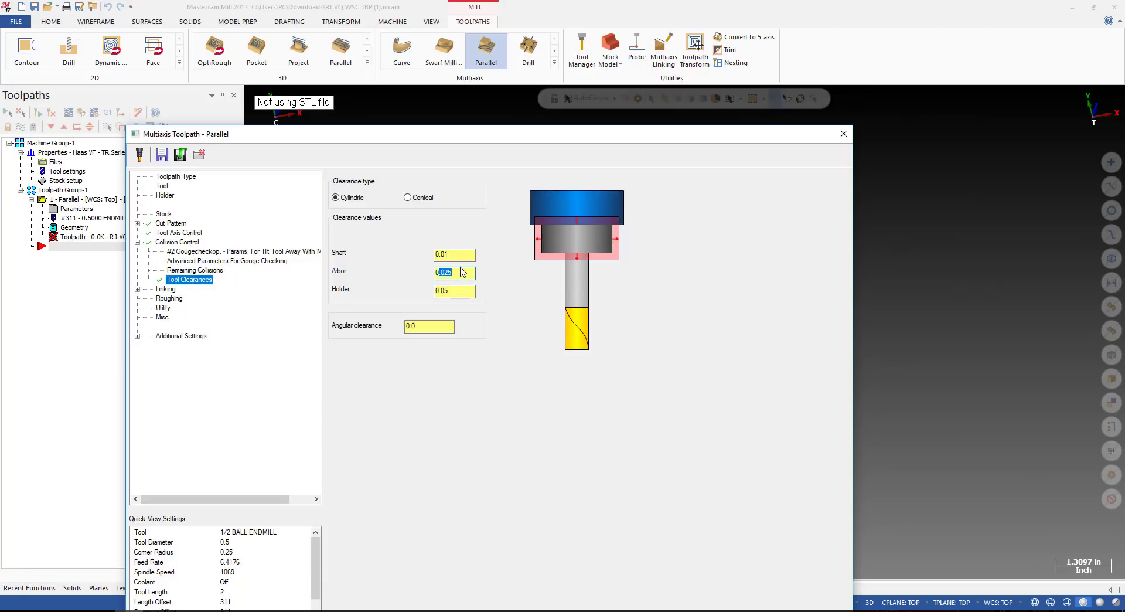
pyautogui.click(446, 255)
pyautogui.click(452, 272)
pyautogui.click(454, 256)
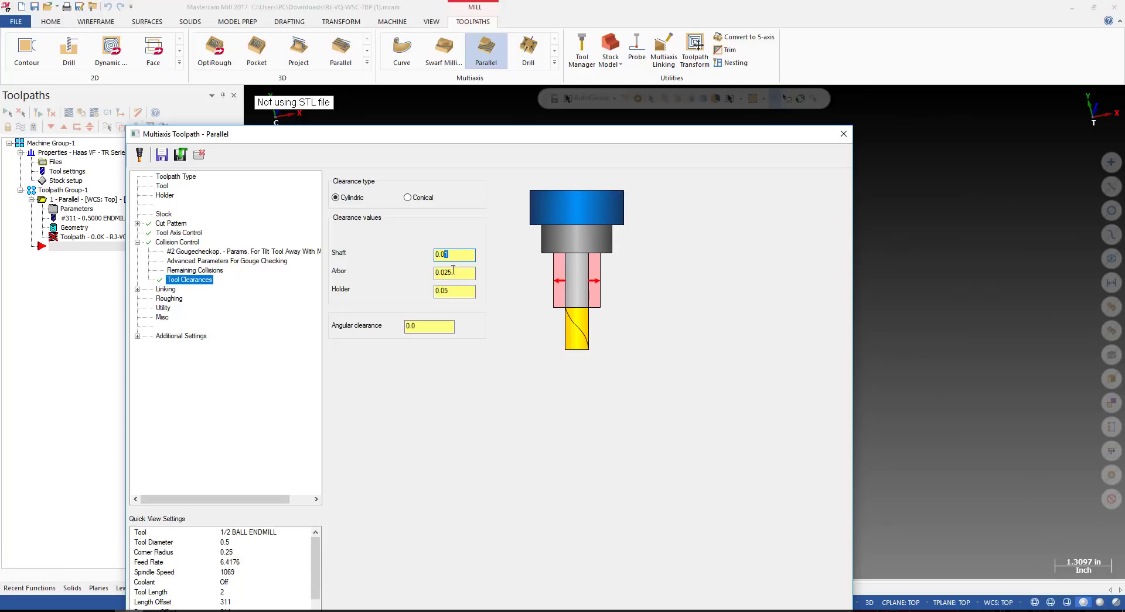
pyautogui.click(453, 270)
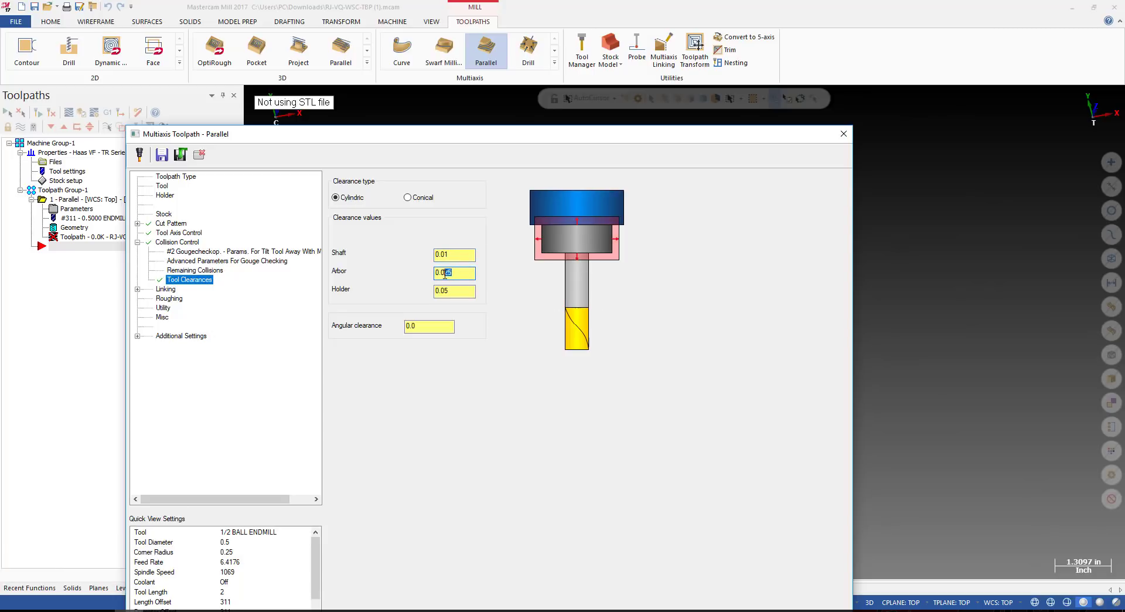
pyautogui.click(446, 256)
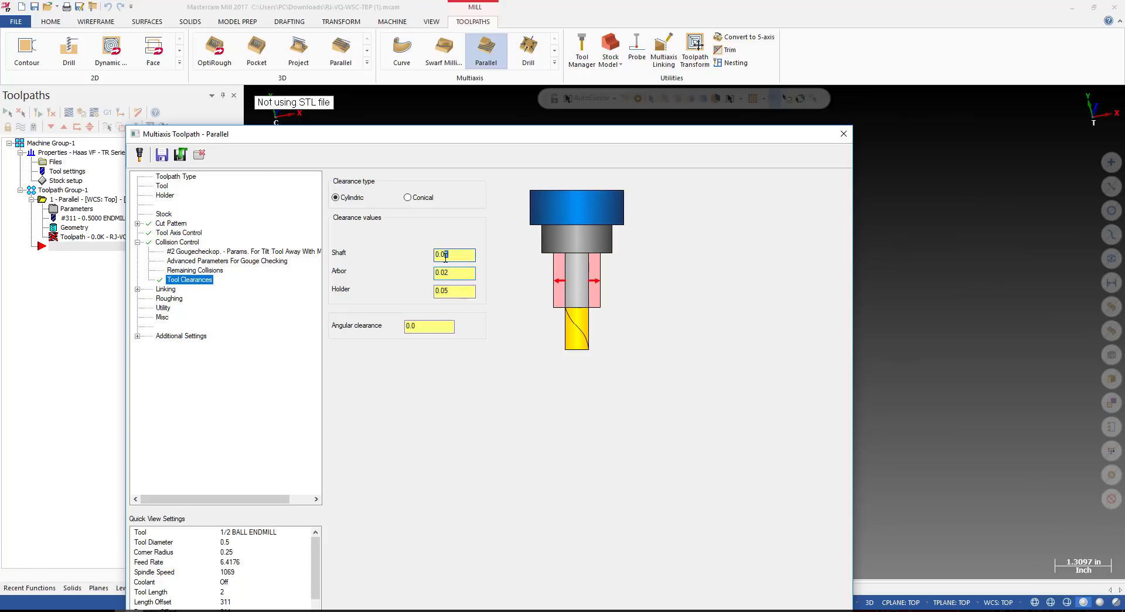
pyautogui.click(467, 272)
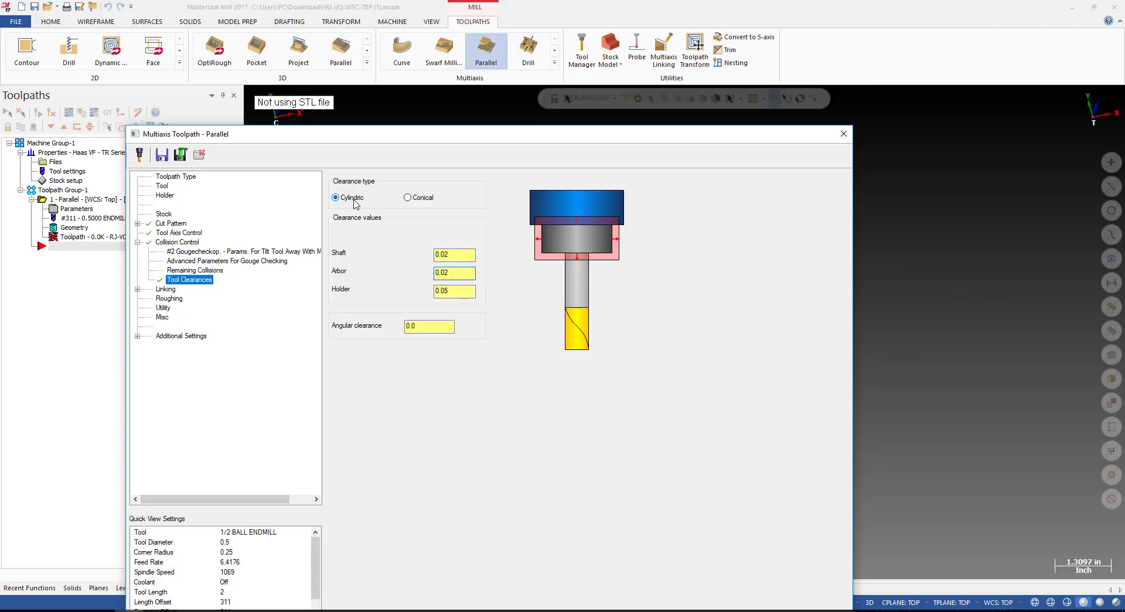
pyautogui.click(414, 201)
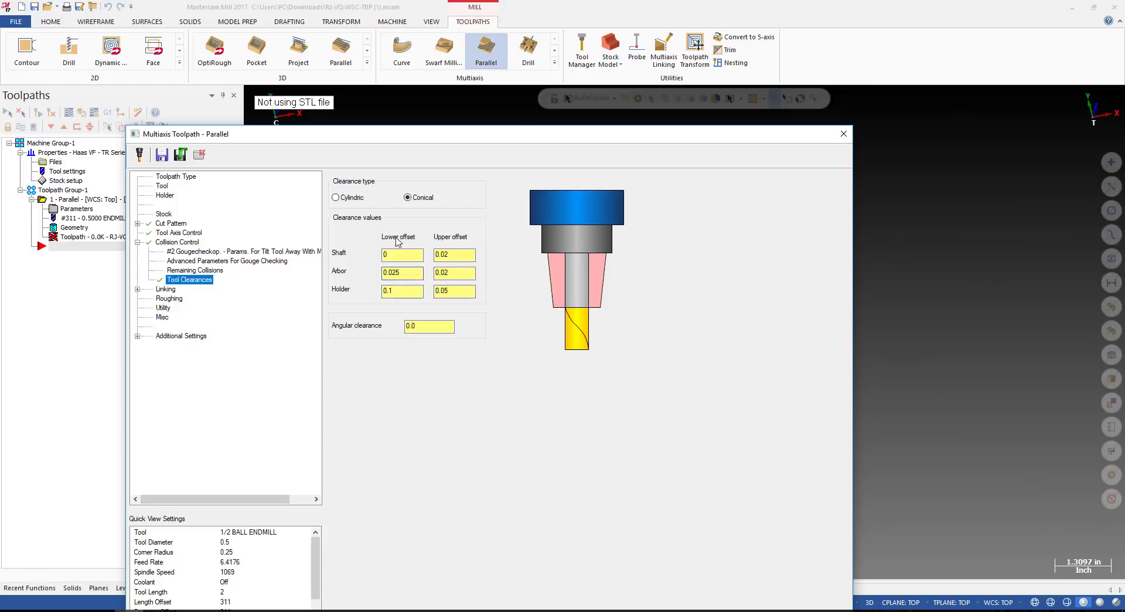
pyautogui.click(356, 199)
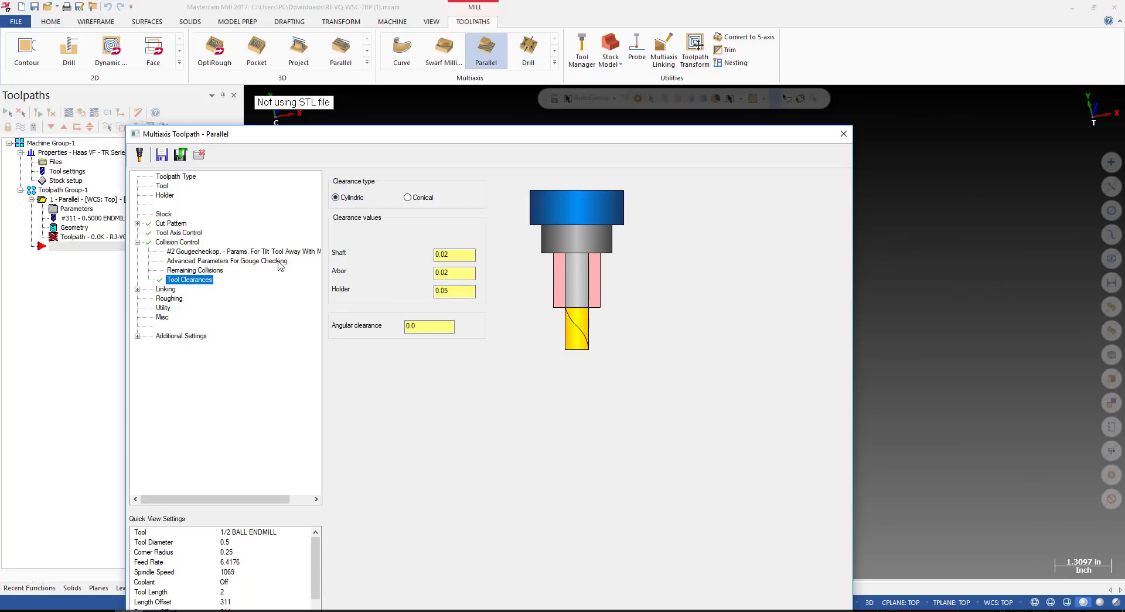
# In the linking parameters, use Lead-In for the first entry and Lead-Out for the last exit.
pyautogui.click(165, 289)
pyautogui.click(598, 189)
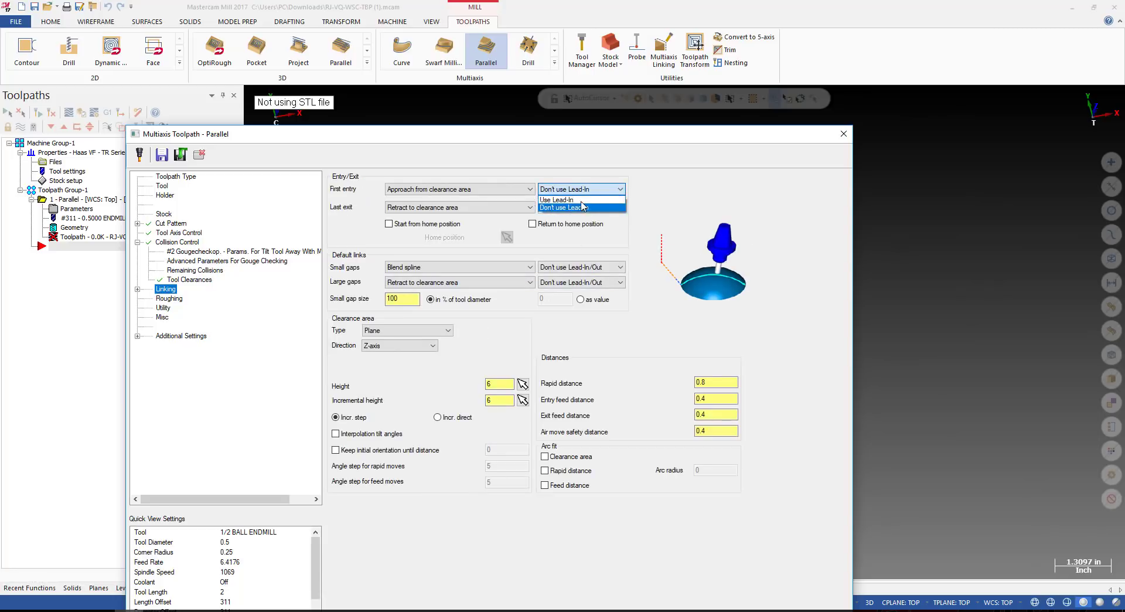
pyautogui.click(584, 211)
pyautogui.click(585, 208)
pyautogui.click(578, 218)
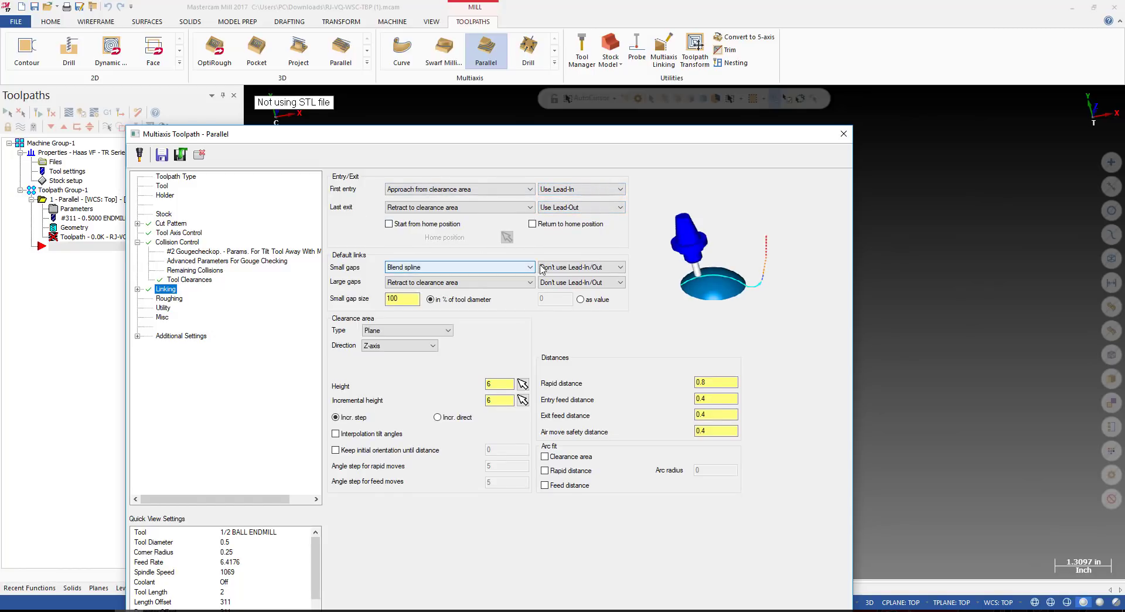
# Set the default link for small gaps to Follow surfaces, keeping Retract to clearance area for large gaps.
pyautogui.click(452, 268)
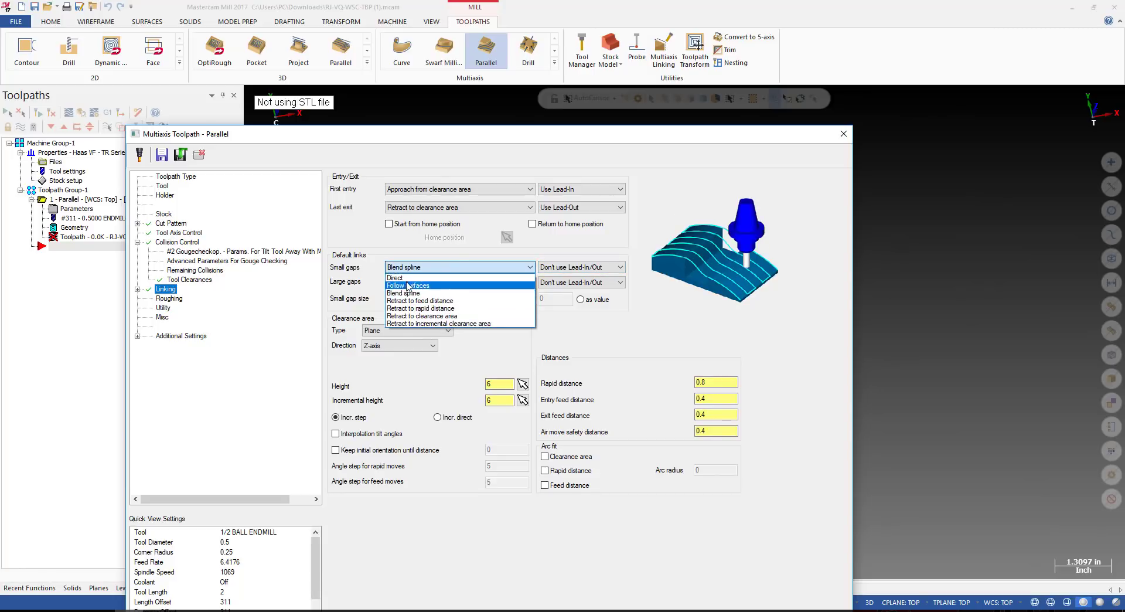
pyautogui.click(423, 285)
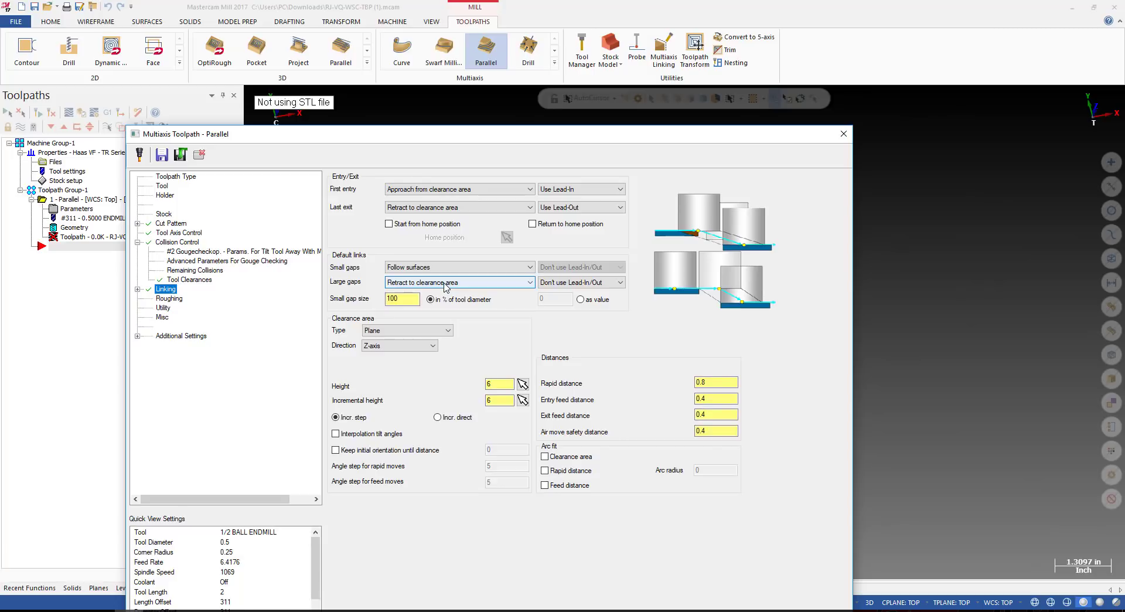
pyautogui.click(422, 284)
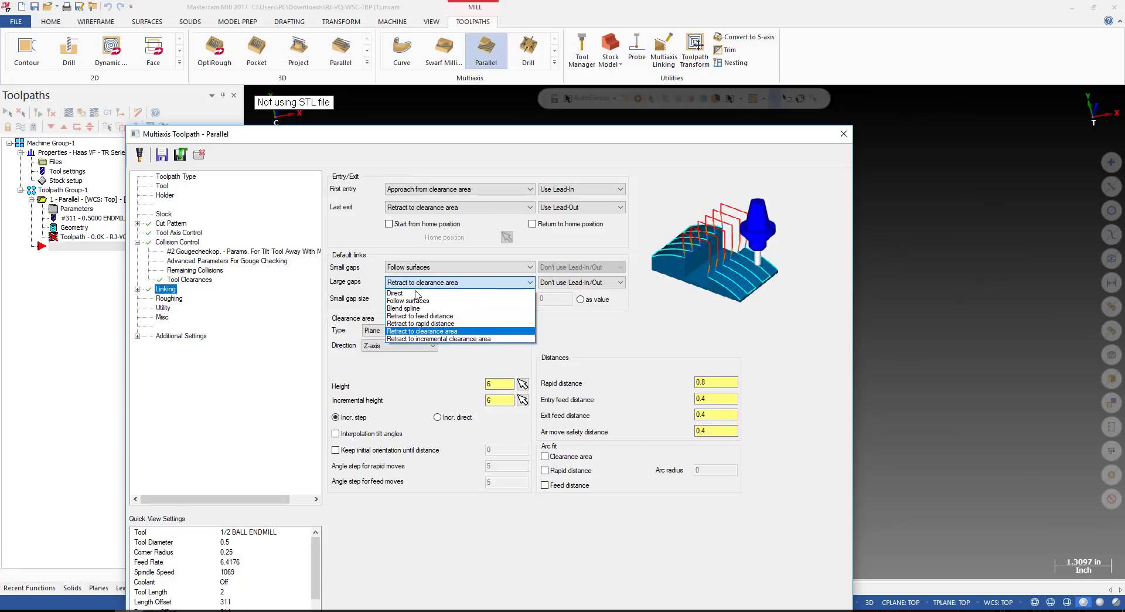
pyautogui.click(437, 283)
# Set the clearance height and incremental height to 2 and define the small gap size as a value of 0.5.
pyautogui.click(492, 384)
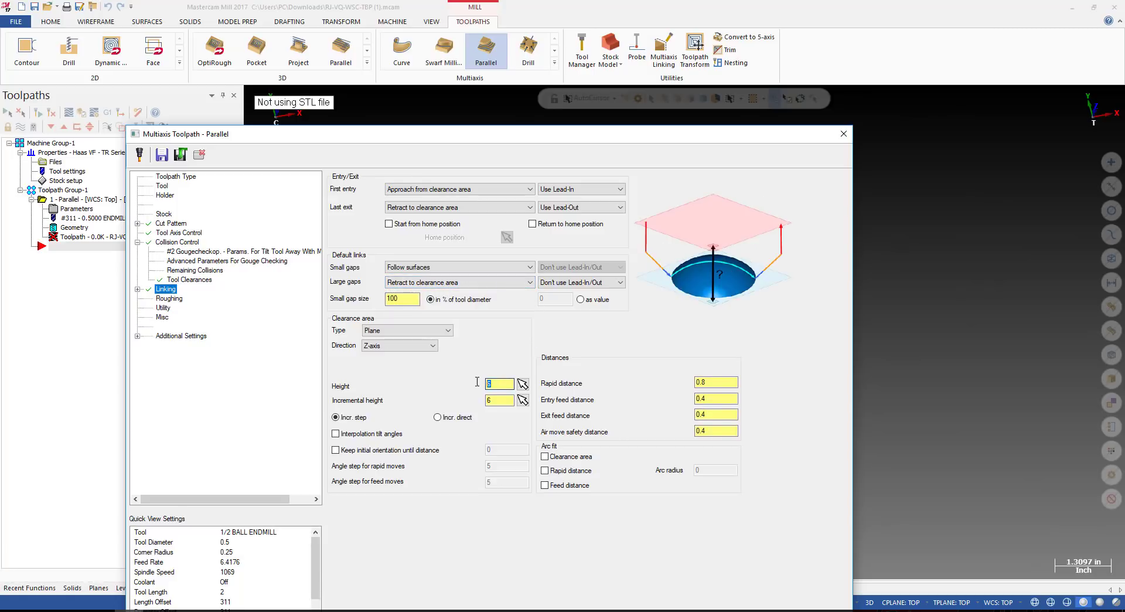
pyautogui.write('2')
pyautogui.click(488, 399)
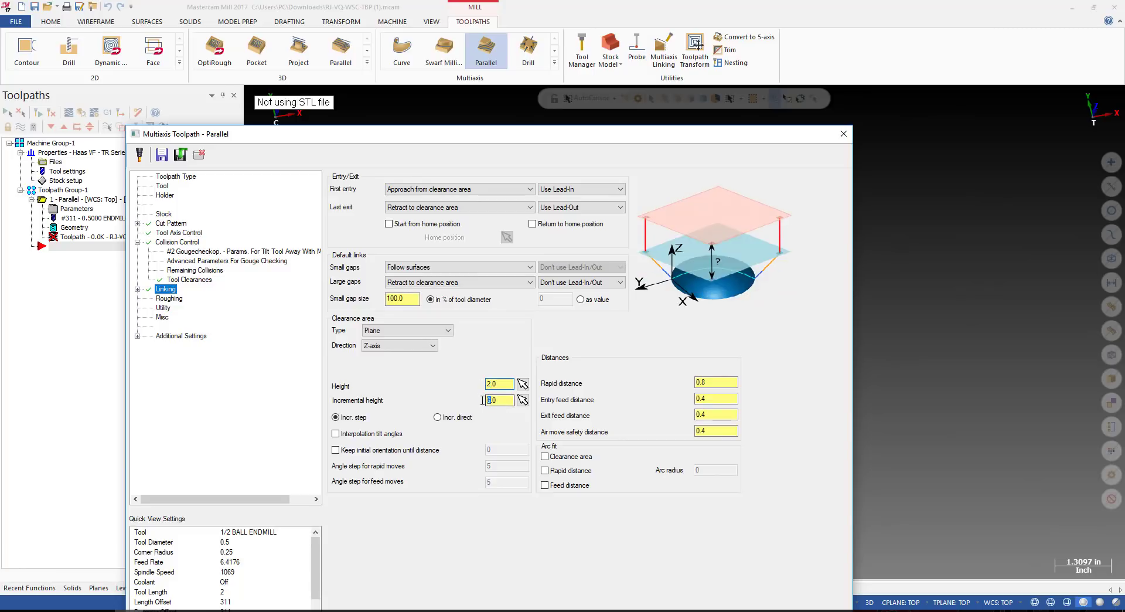
pyautogui.click(402, 299)
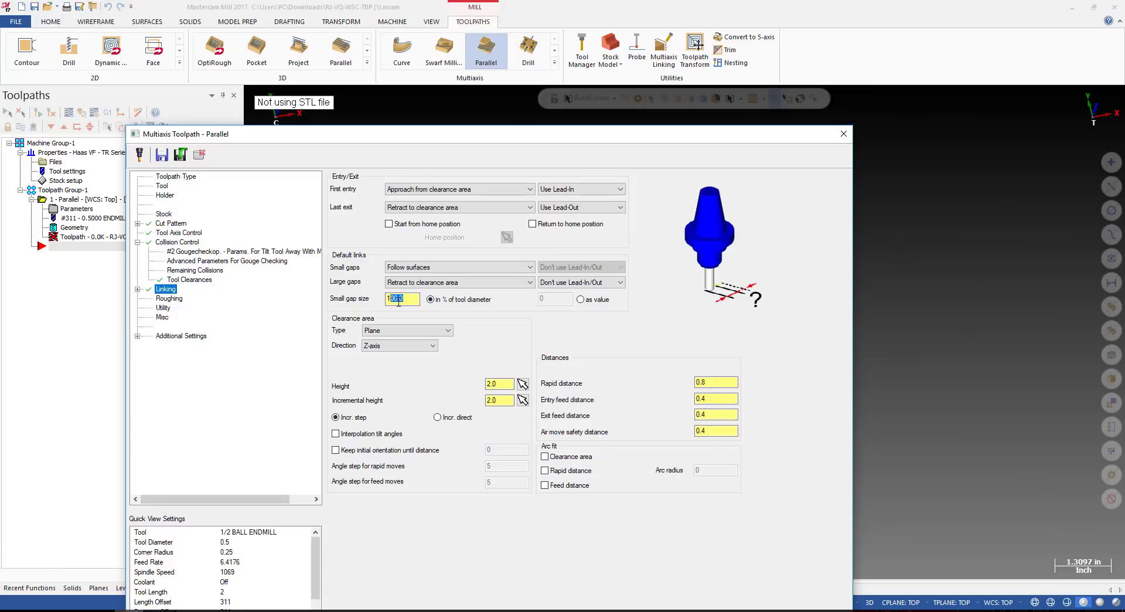
pyautogui.moveTo(418, 299); pyautogui.dragTo(386, 296)
pyautogui.click(580, 299)
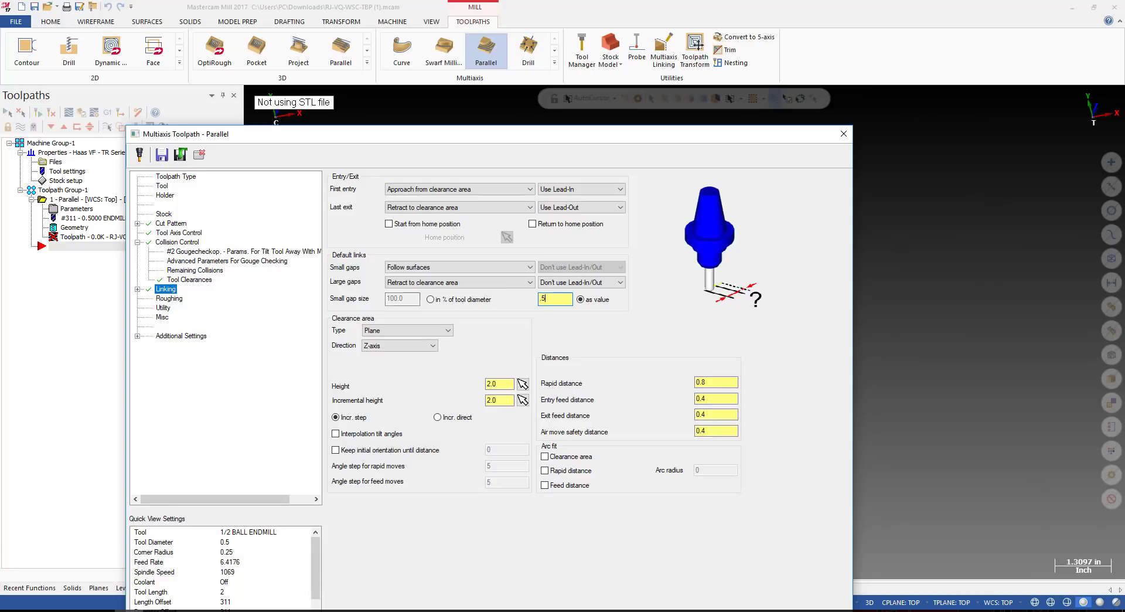
# Define the default lead-in arc by width and length, setting both to 0.125.
pyautogui.click(138, 289)
pyautogui.click(194, 298)
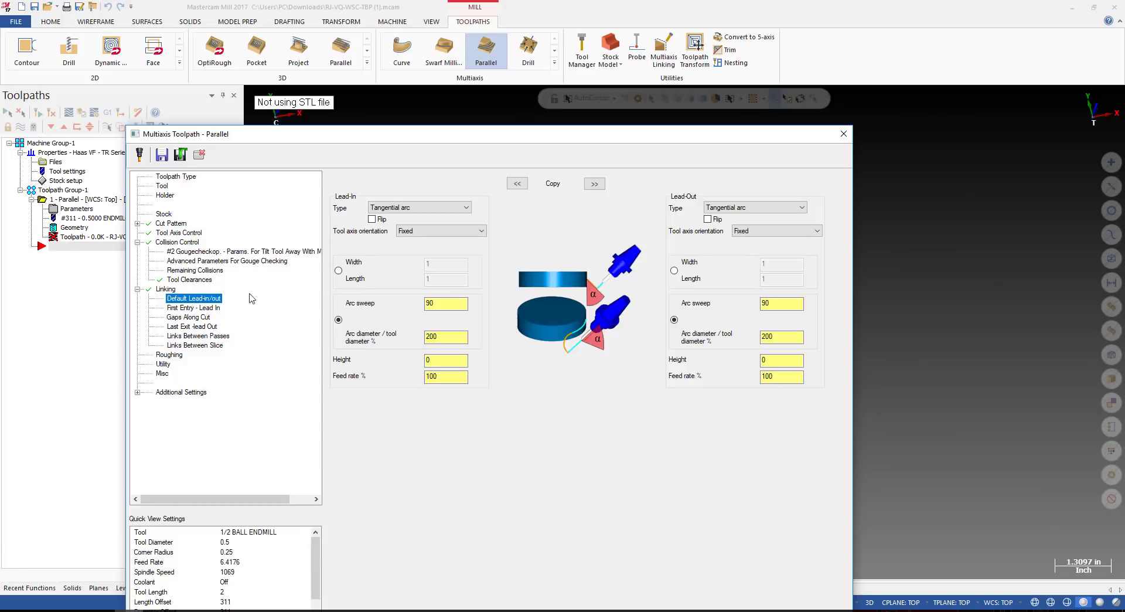
pyautogui.click(338, 270)
pyautogui.click(435, 267)
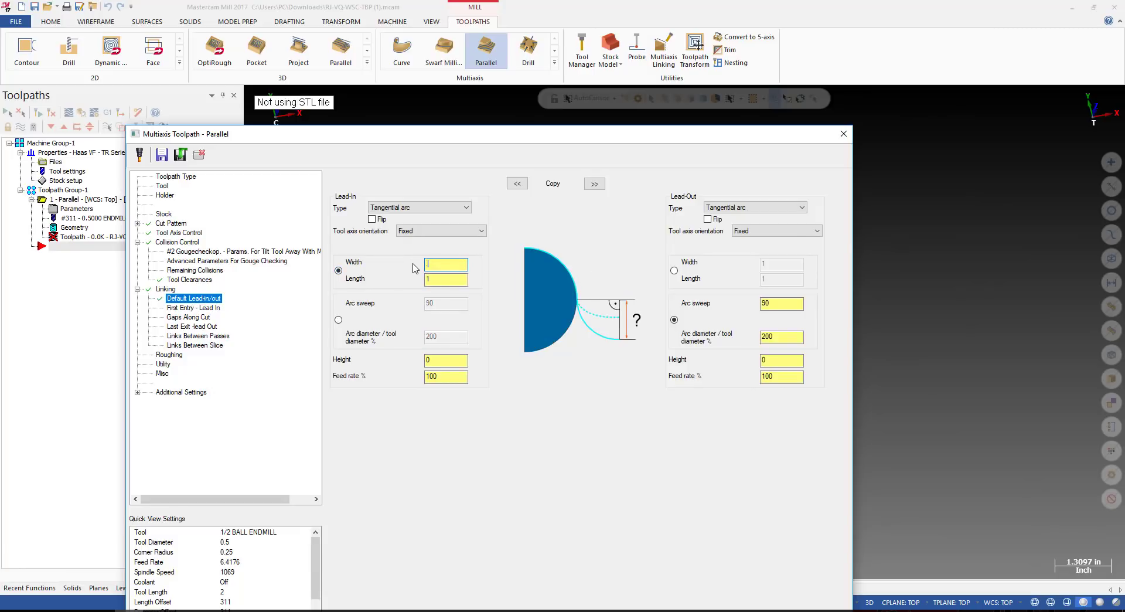
pyautogui.write('0.125')
pyautogui.click(442, 277)
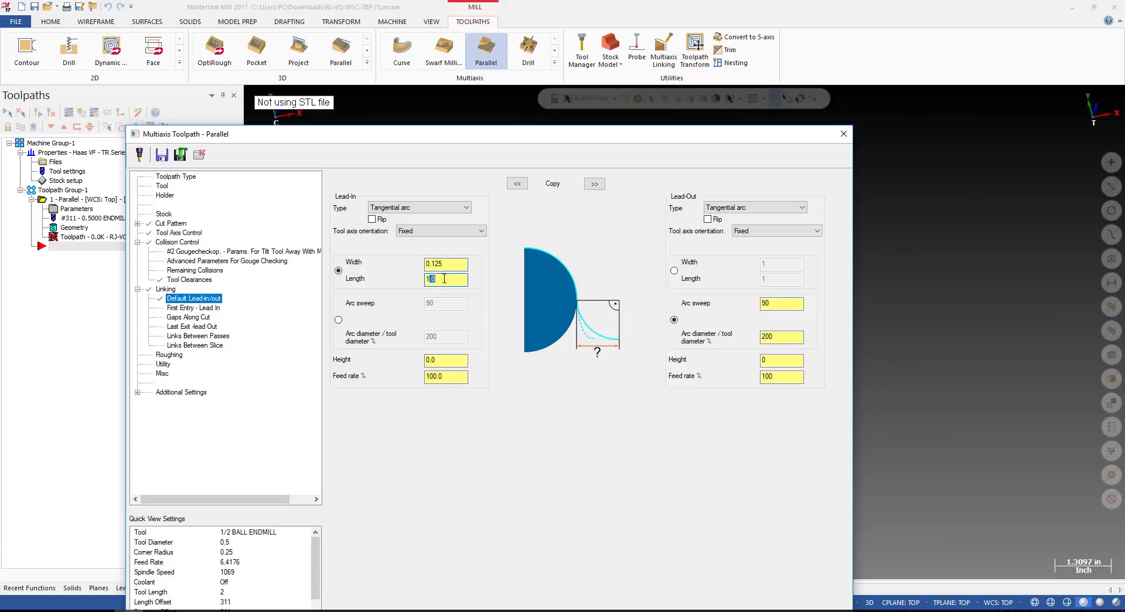
pyautogui.moveTo(445, 279); pyautogui.dragTo(403, 282)
pyautogui.write('.125')
# Copy the lead-in settings to the lead-out, keeping Tangential arc as the type.
pyautogui.click(595, 184)
pyautogui.click(422, 208)
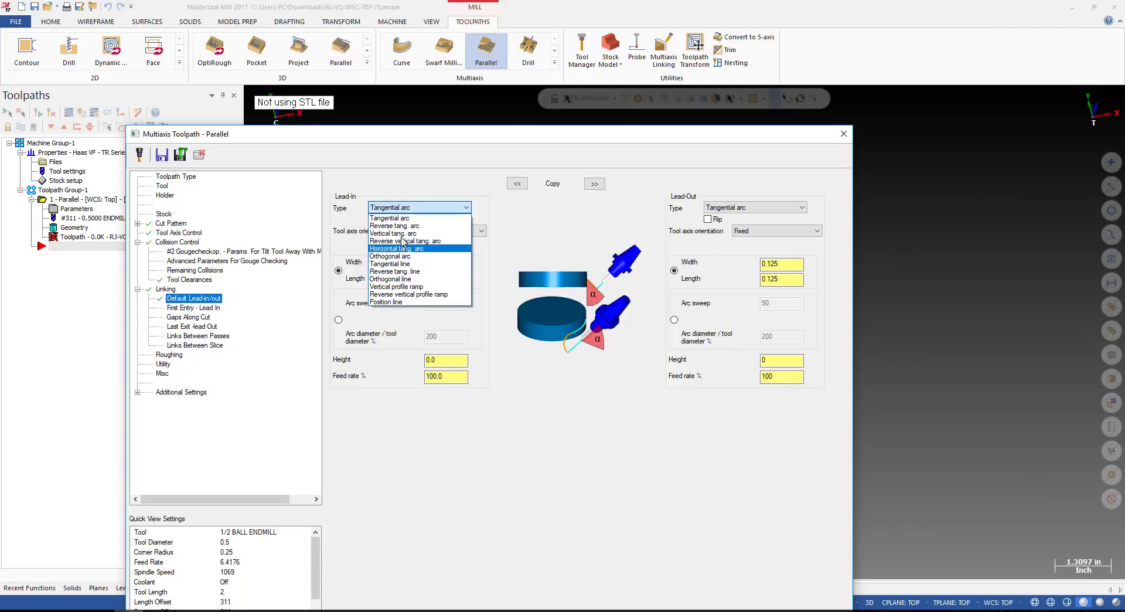
pyautogui.click(434, 218)
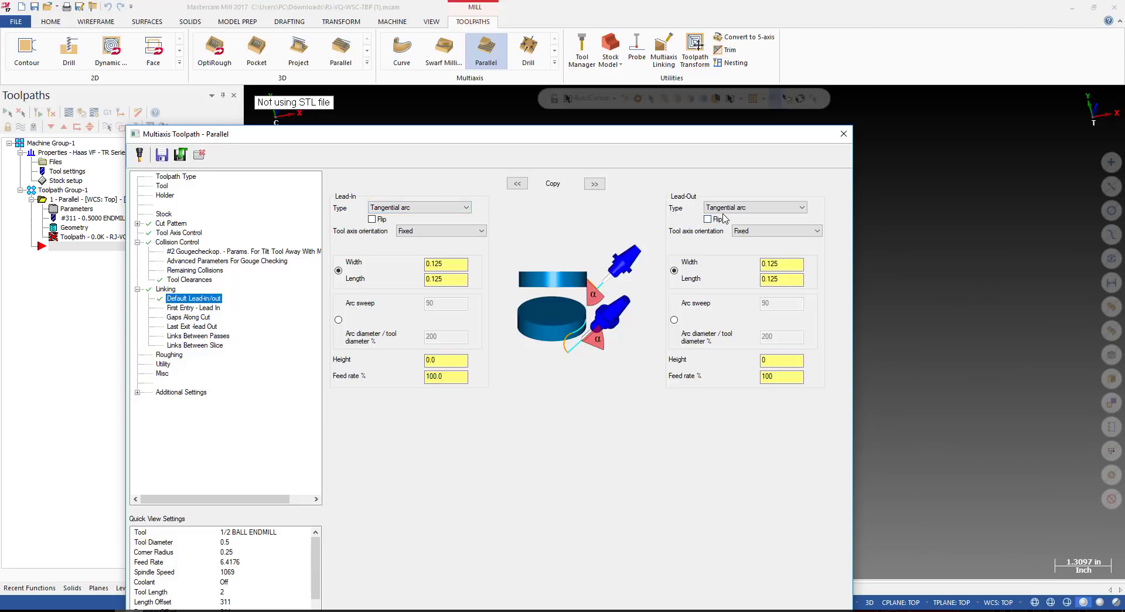
pyautogui.click(593, 184)
# Review the roughing, collision control and work plane settings, and accept the parameters to generate the Parallel toolpath.
pyautogui.click(168, 354)
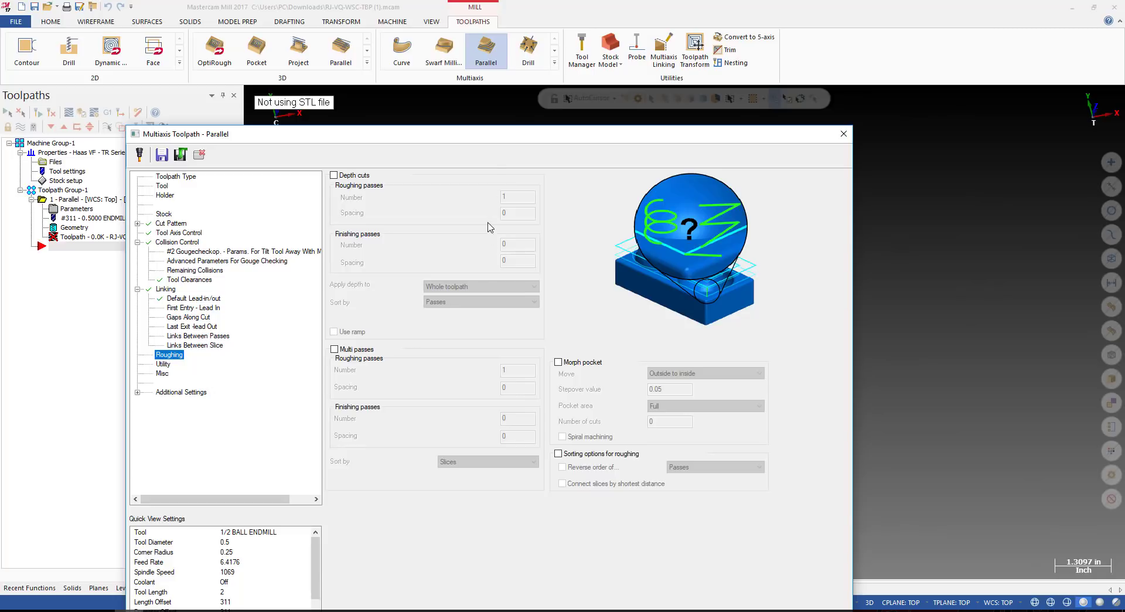
pyautogui.click(182, 200)
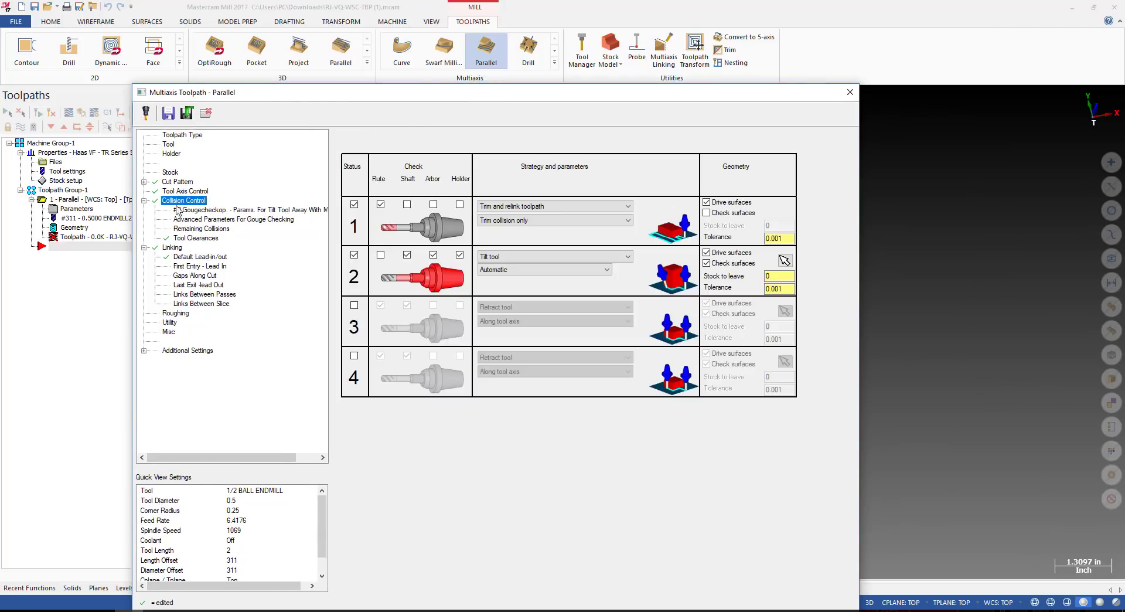
pyautogui.click(143, 351)
pyautogui.click(177, 360)
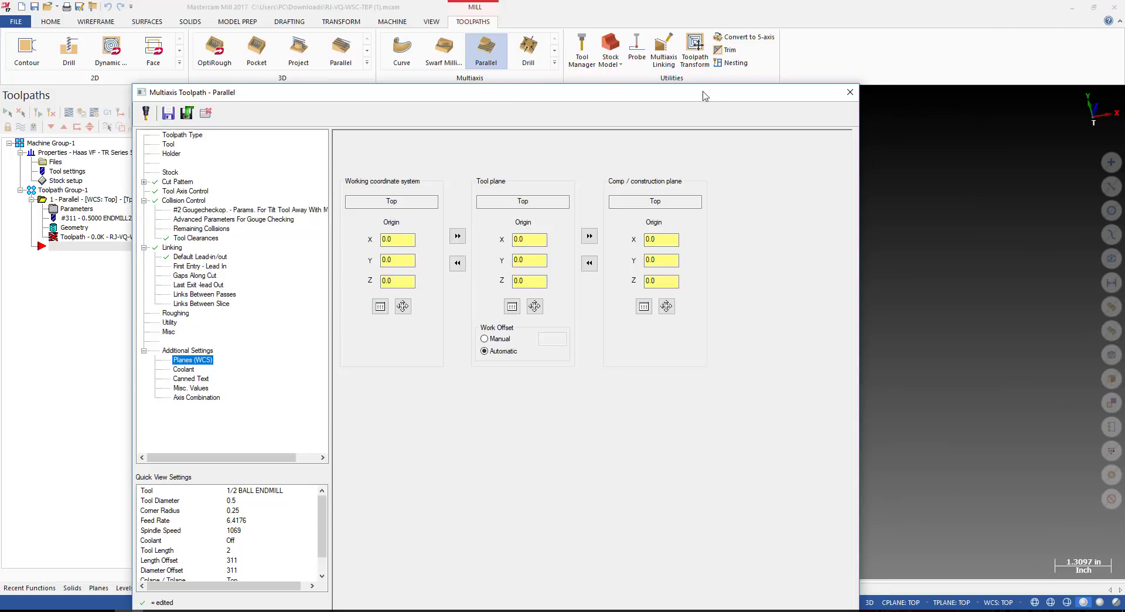
pyautogui.moveTo(706, 95); pyautogui.dragTo(730, 33)
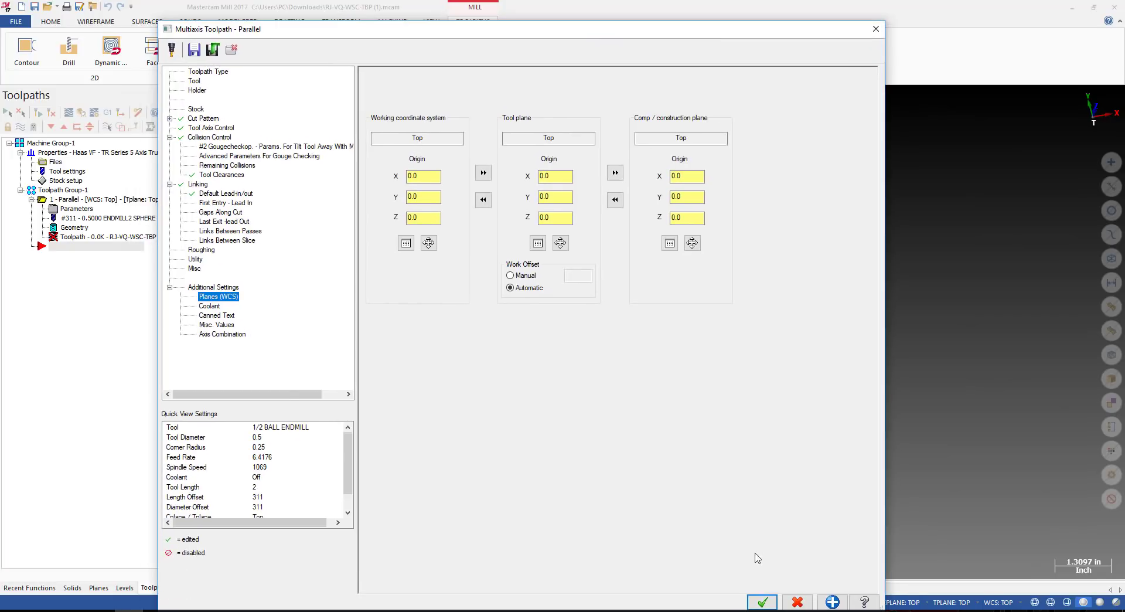
pyautogui.click(762, 602)
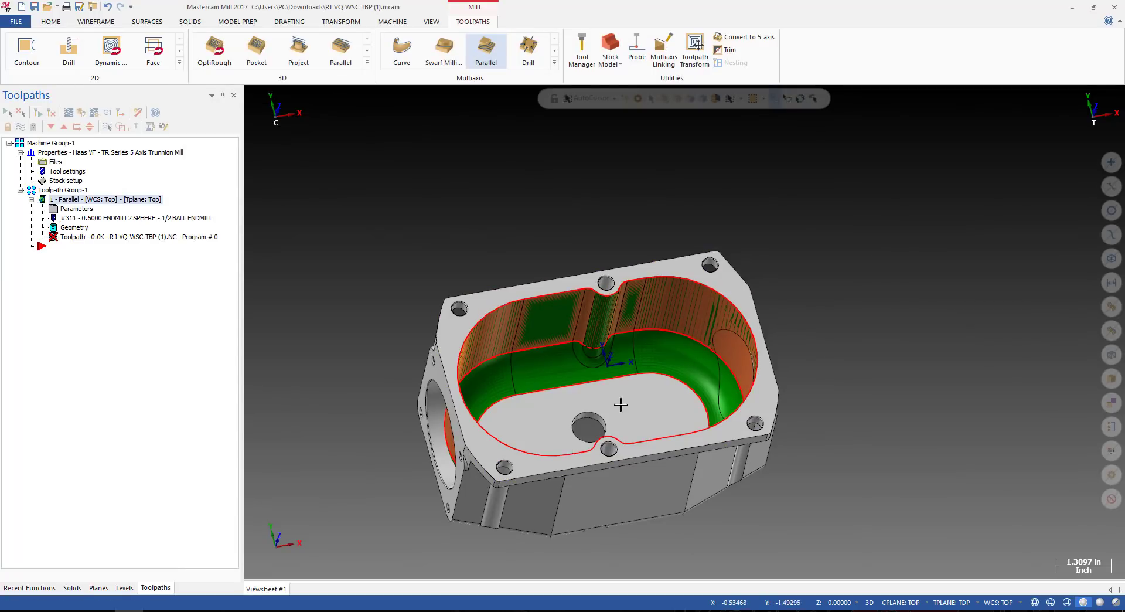
# Backplot the Parallel toolpath to about its midpoint and examine the cuts and tool position along the pocket walls.
pyautogui.scroll(-2, 615, 402)
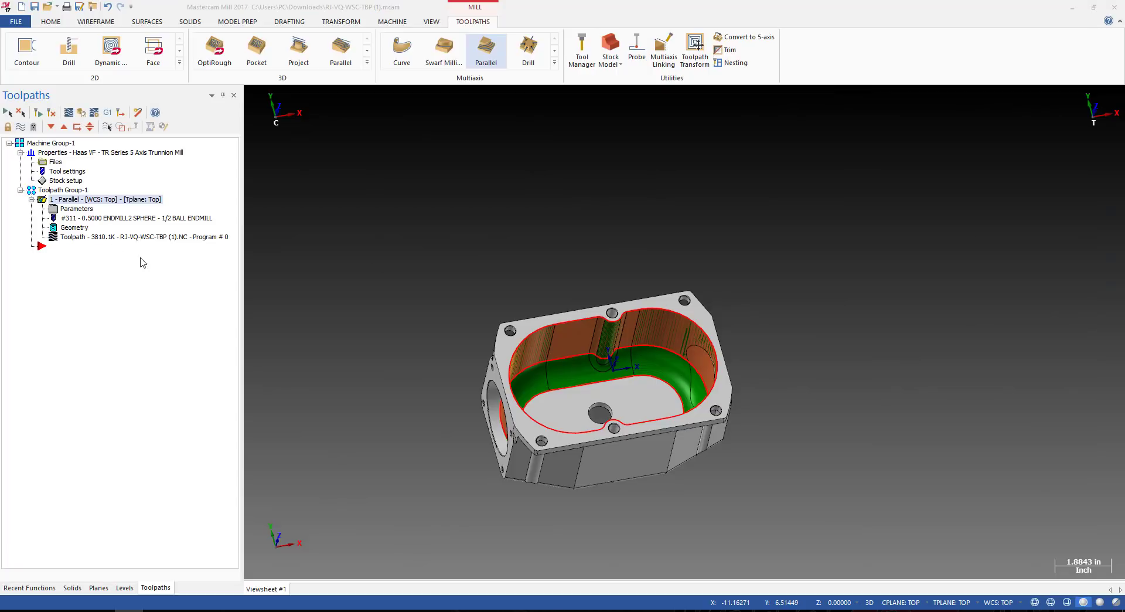
pyautogui.click(69, 112)
pyautogui.click(444, 99)
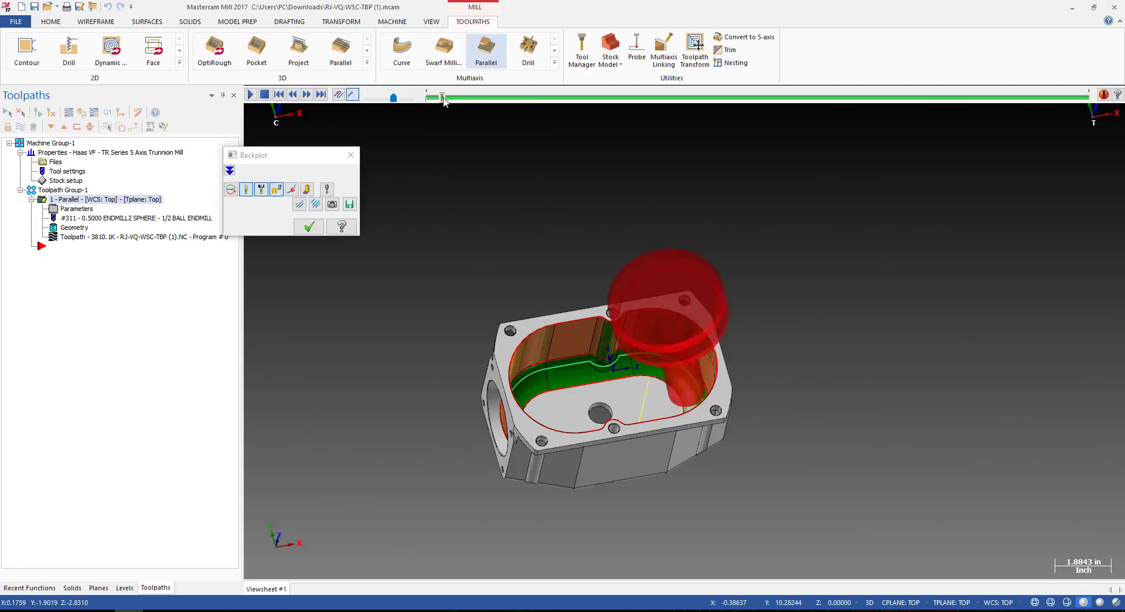
pyautogui.moveTo(443, 97); pyautogui.dragTo(727, 110)
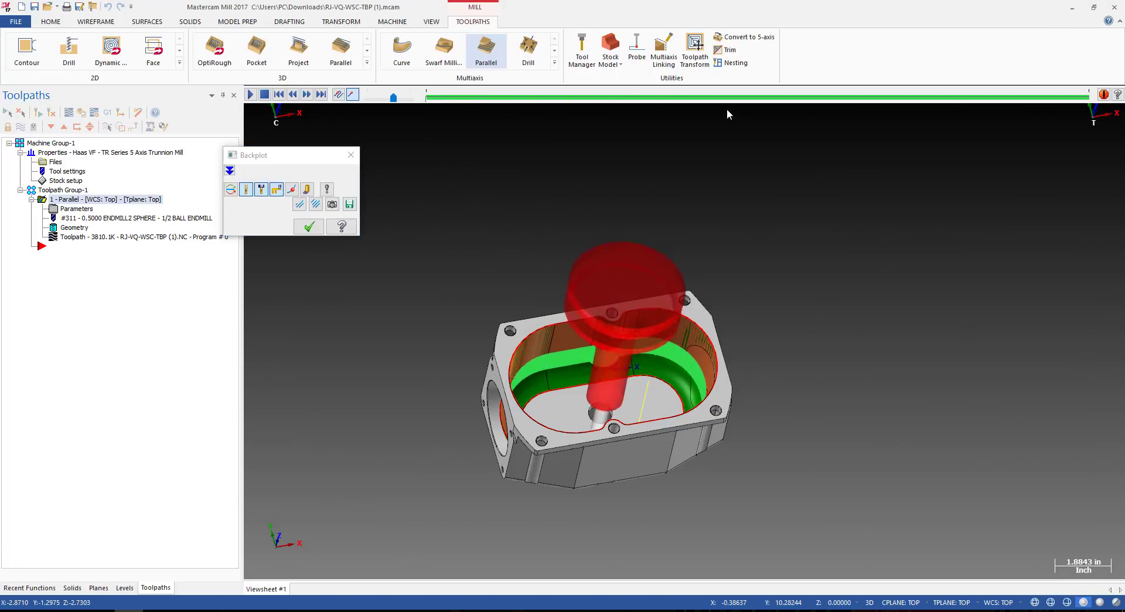
pyautogui.scroll(8, 560, 318)
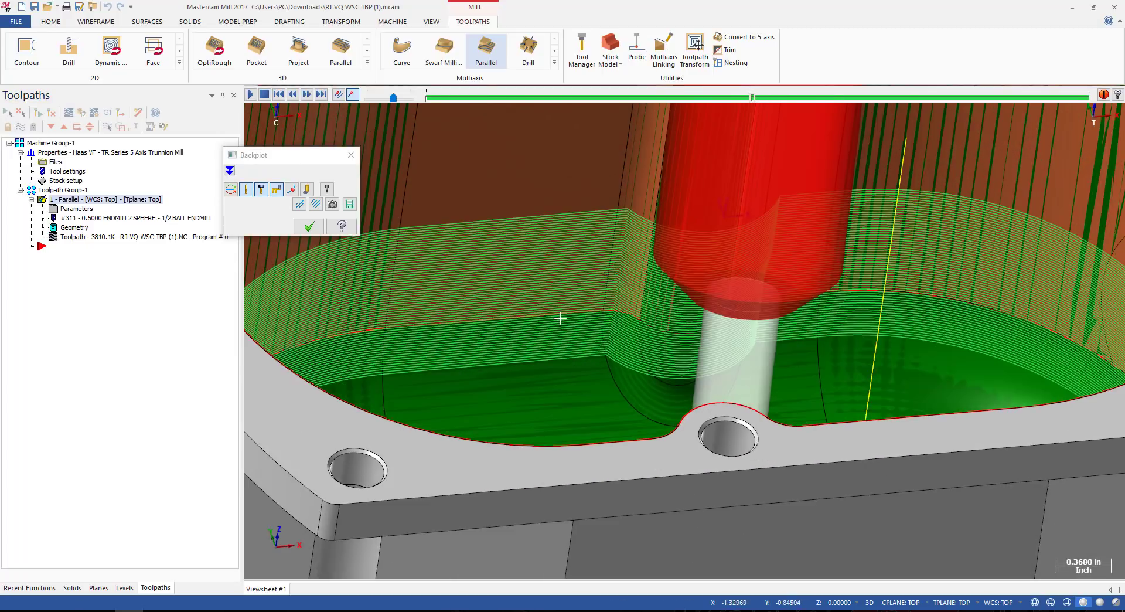
pyautogui.scroll(-5, 560, 319)
pyautogui.moveTo(569, 305); pyautogui.dragTo(598, 249, button='middle')
# Examine the tilted tool and holder against the part from the front and from an angled view above the pocket.
pyautogui.hotkey('alt', '2')
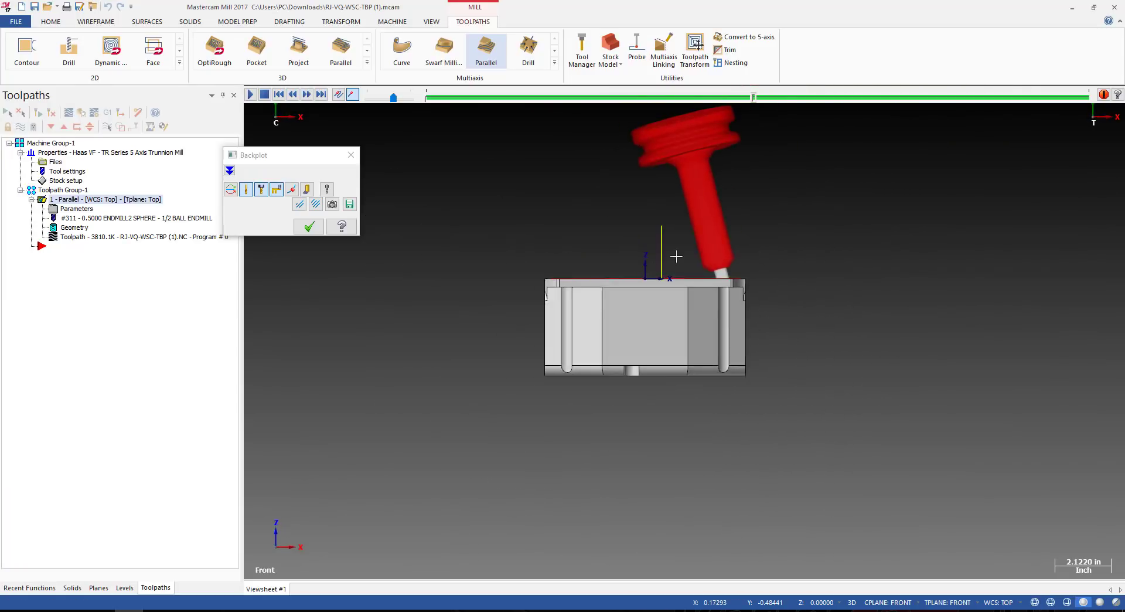
pyautogui.scroll(5, 730, 311)
pyautogui.scroll(1, 730, 311)
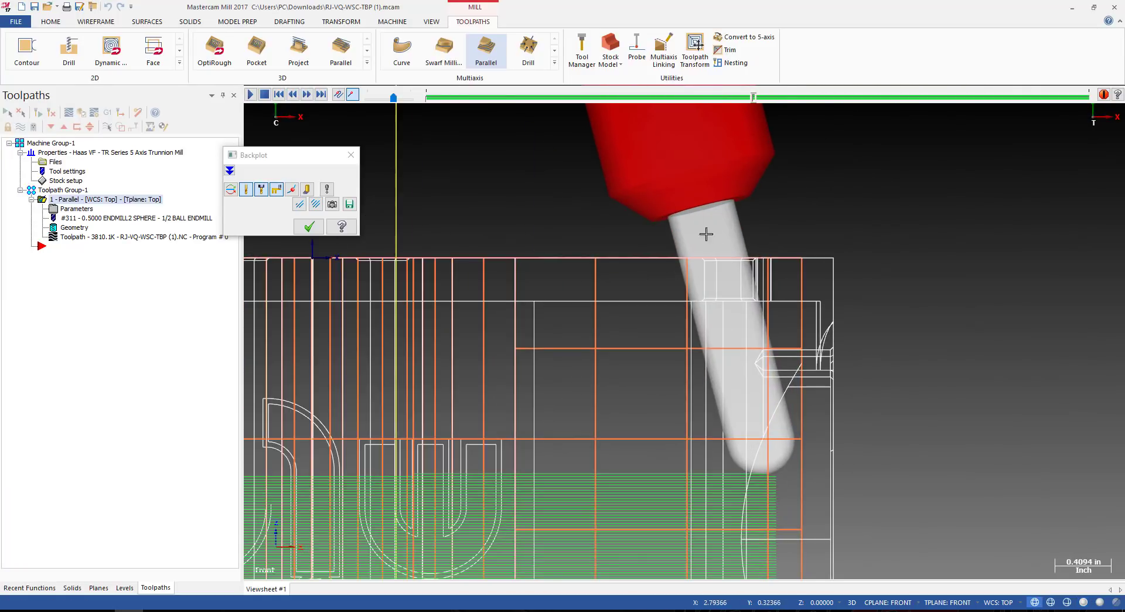
pyautogui.scroll(-7, 695, 216)
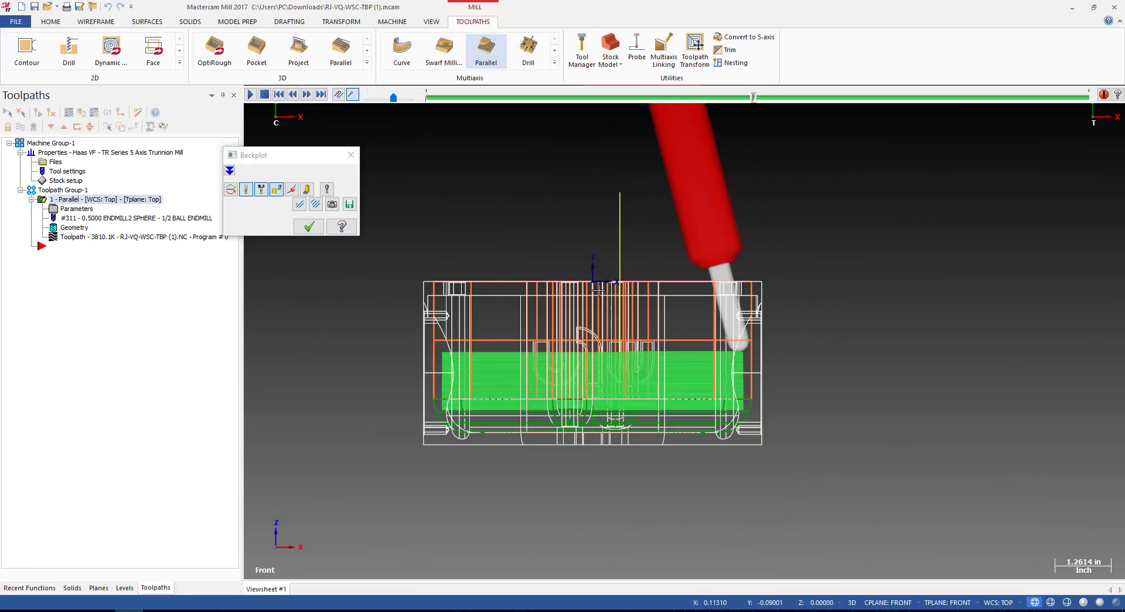
pyautogui.moveTo(589, 257); pyautogui.dragTo(864, 384, button='middle')
pyautogui.hotkey('alt', '2')
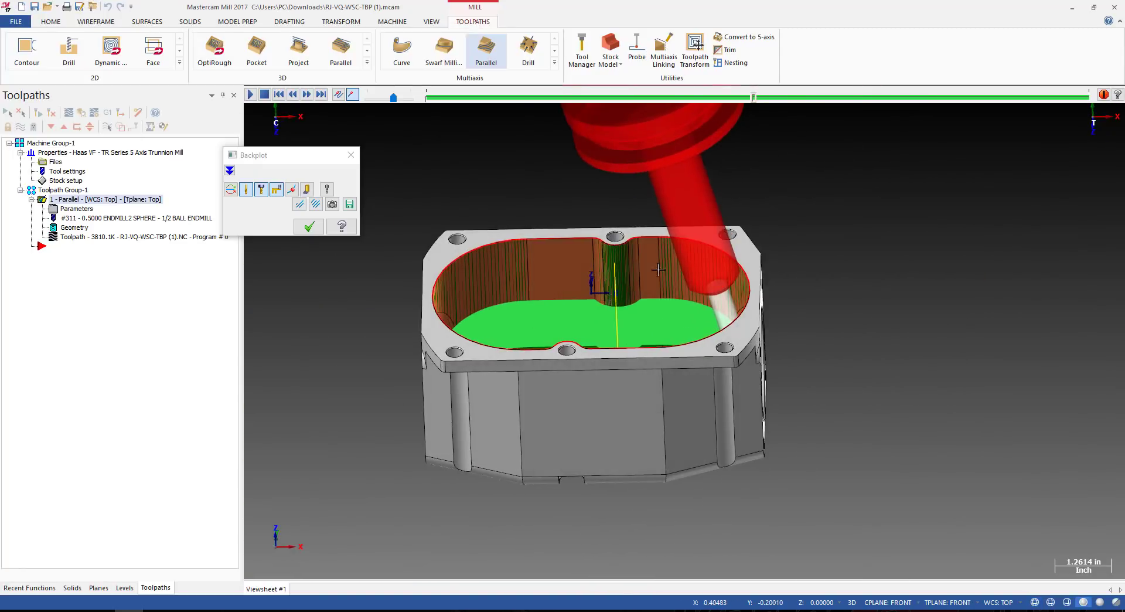
# Return the backplot to near the start of the toolpath, inspect tool and holder clearance inside the pocket, and close the backplot.
pyautogui.moveTo(754, 97)
pyautogui.mouseDown()
pyautogui.moveTo(867, 97)
pyautogui.moveTo(667, 97)
pyautogui.moveTo(670, 120)
pyautogui.moveTo(466, 175)
pyautogui.moveTo(430, 194)
pyautogui.moveTo(441, 202)
pyautogui.mouseUp()
pyautogui.moveTo(445, 206)
pyautogui.mouseDown(button='middle')
pyautogui.moveTo(742, 287)
pyautogui.moveTo(750, 259)
pyautogui.moveTo(741, 344)
pyautogui.moveTo(792, 323)
pyautogui.moveTo(755, 303)
pyautogui.moveTo(728, 334)
pyautogui.moveTo(791, 299)
pyautogui.moveTo(746, 316)
pyautogui.moveTo(638, 277)
pyautogui.moveTo(749, 348)
pyautogui.mouseUp(button='middle')
pyautogui.scroll(3, 742, 287)
pyautogui.scroll(-3, 742, 287)
pyautogui.hotkey('alt', 's')
pyautogui.scroll(3, 743, 281)
pyautogui.scroll(-1, 743, 281)
pyautogui.scroll(2, 727, 343)
pyautogui.scroll(-4, 745, 317)
pyautogui.click(309, 226)
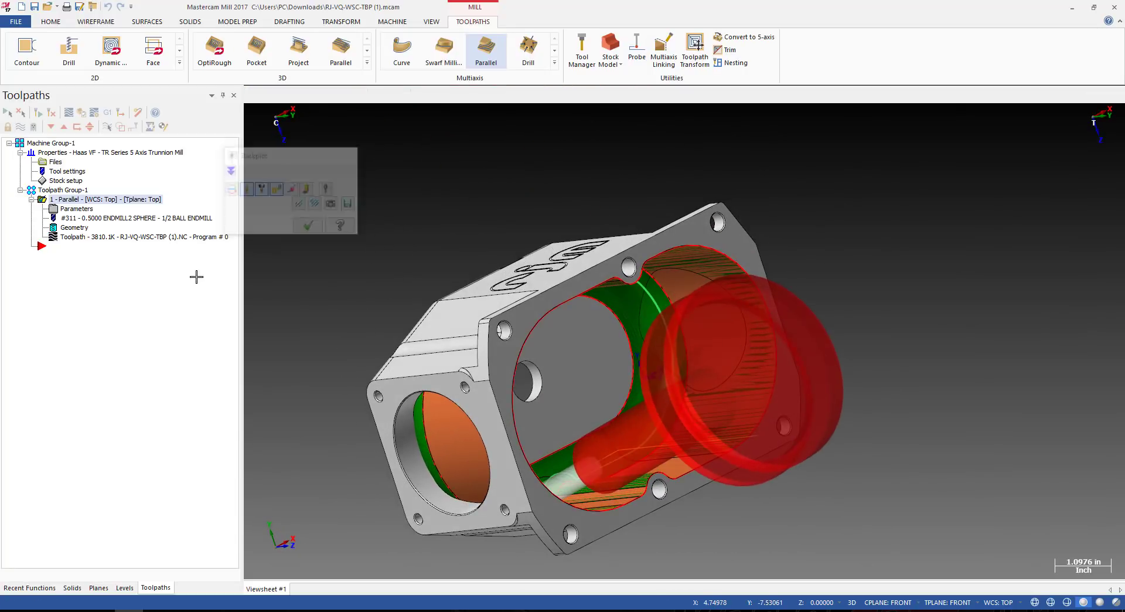
# Enable Flip step over in the Parallel toolpath's cut pattern and regenerate the operation.
pyautogui.click(81, 212)
pyautogui.click(209, 136)
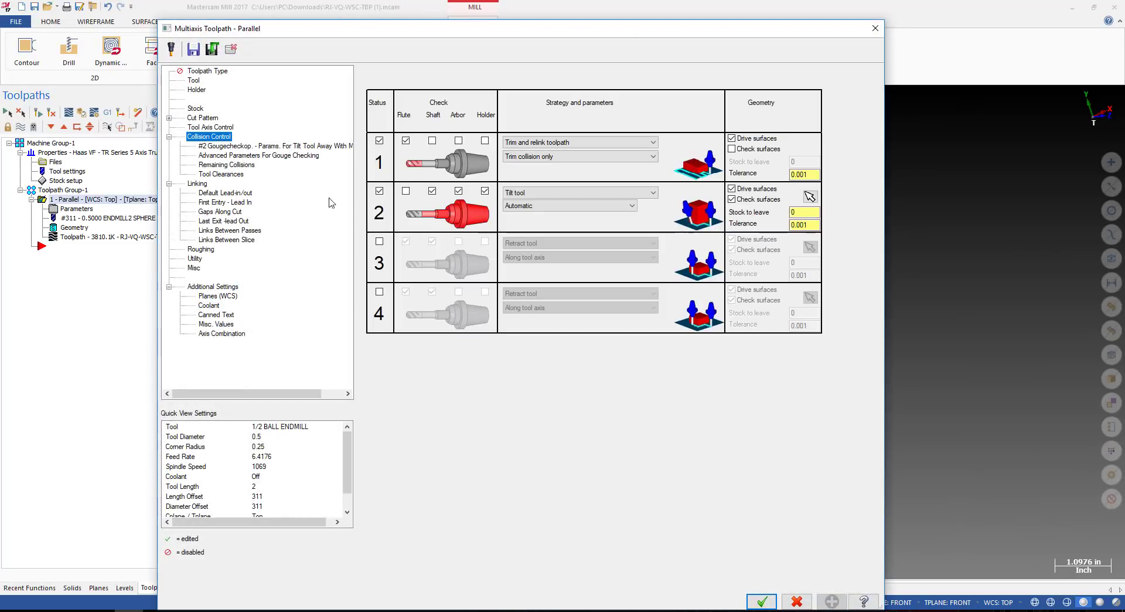
pyautogui.click(205, 118)
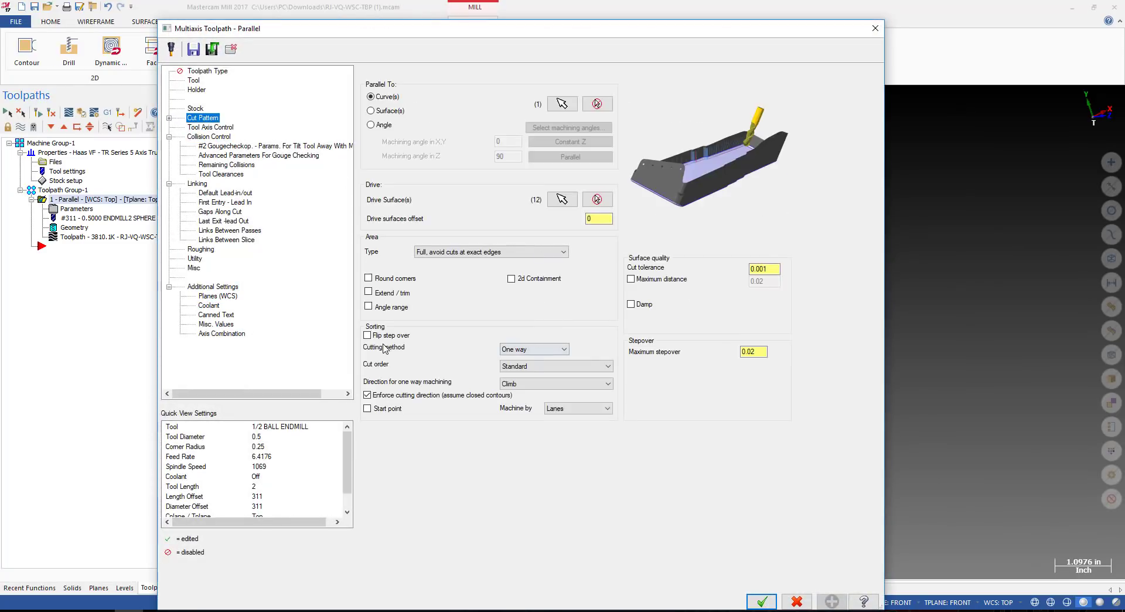
pyautogui.click(367, 335)
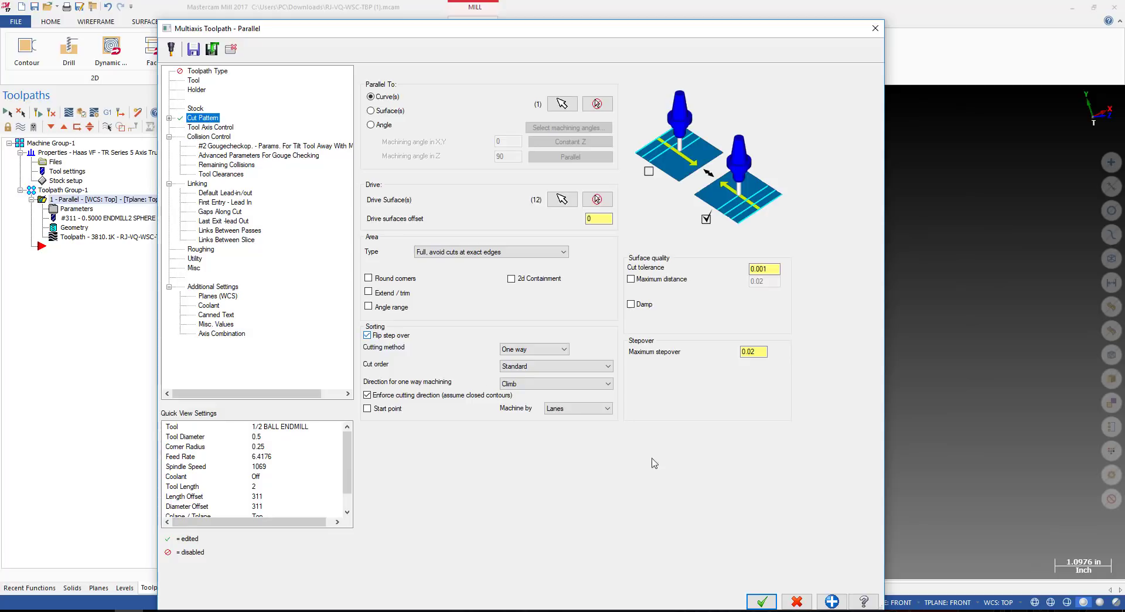
pyautogui.click(762, 601)
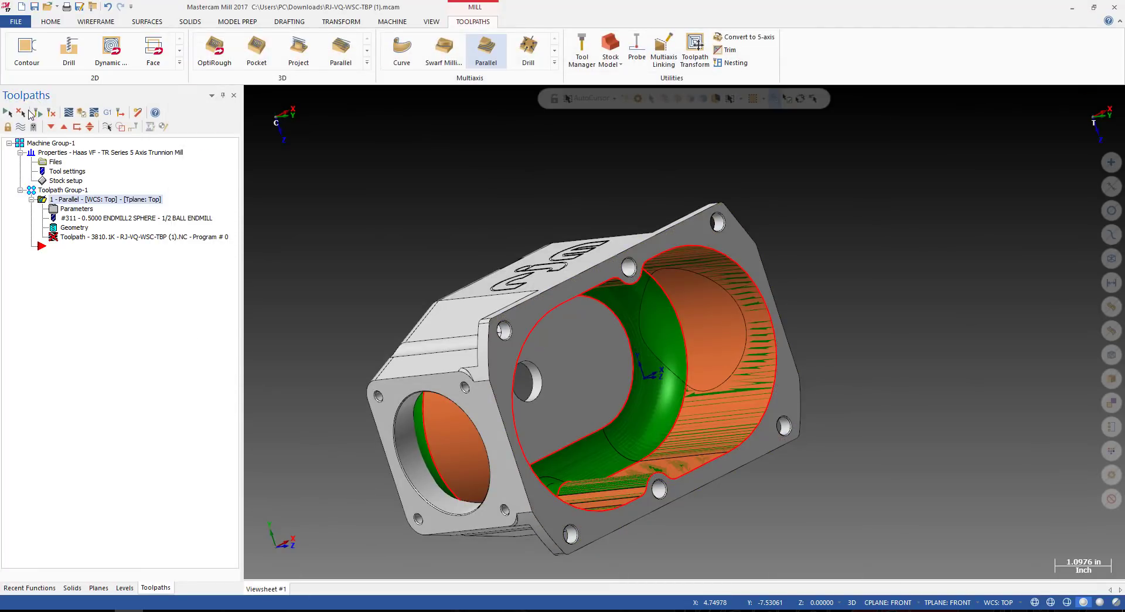
pyautogui.click(36, 113)
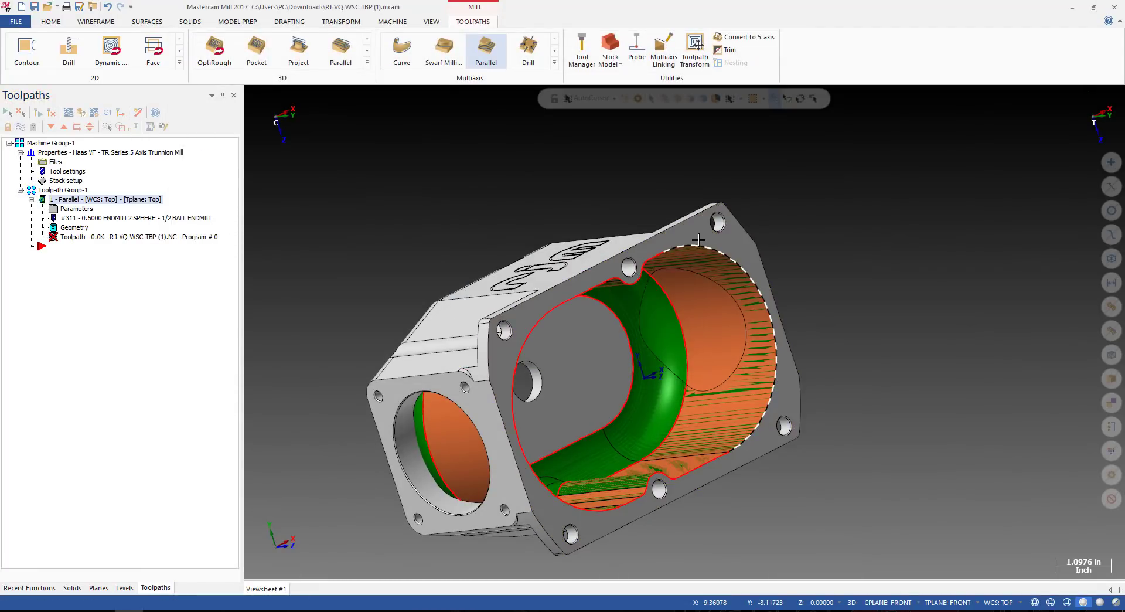
pyautogui.moveTo(664, 311); pyautogui.dragTo(369, 189, button='middle')
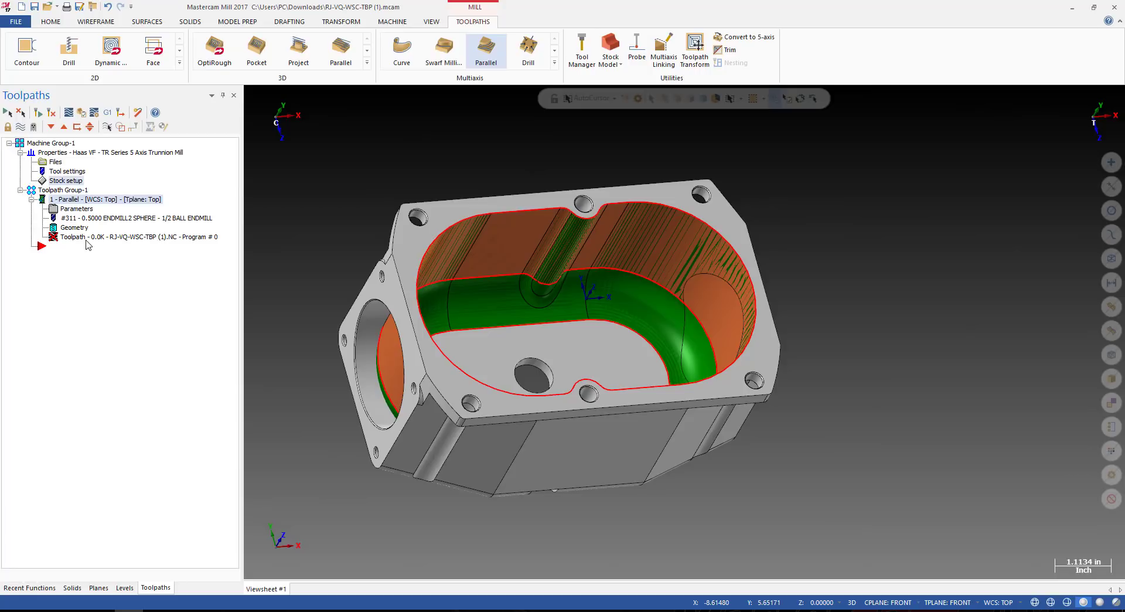
pyautogui.scroll(-2, 553, 259)
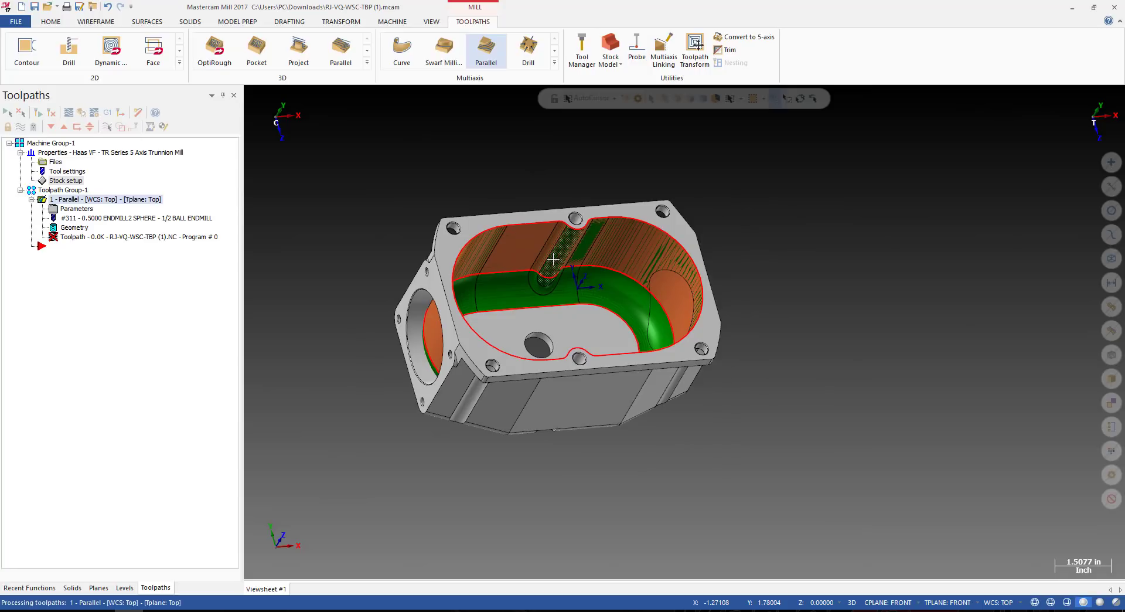
# Backplot the regenerated toolpath through most of its length and examine the cuts along the pocket walls.
pyautogui.hotkey('alt', 't')
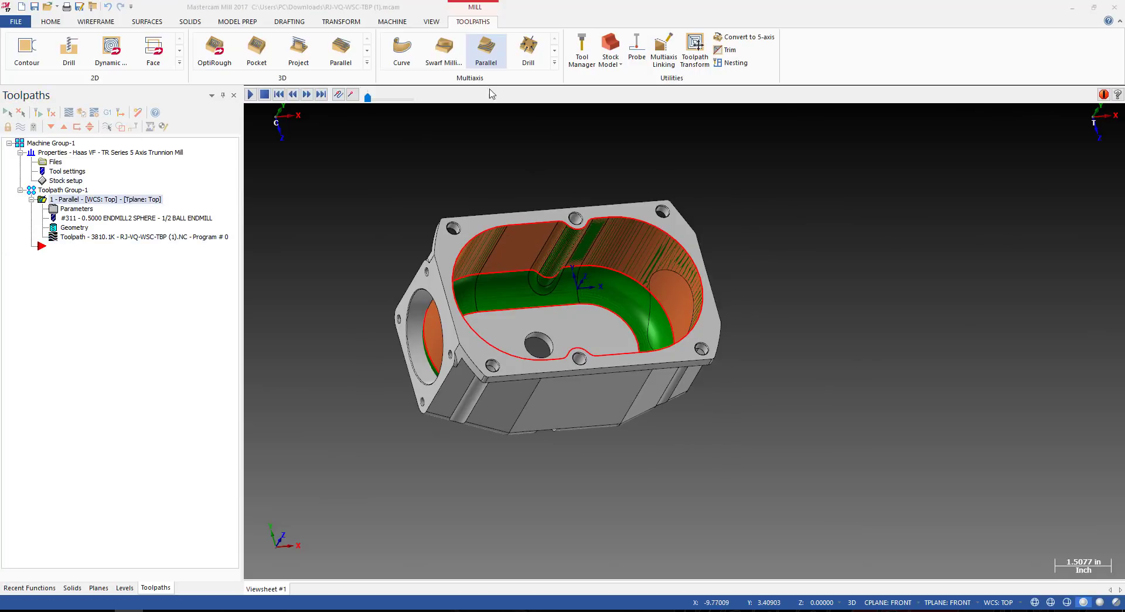
pyautogui.moveTo(426, 98); pyautogui.dragTo(938, 125)
pyautogui.scroll(3, 500, 253)
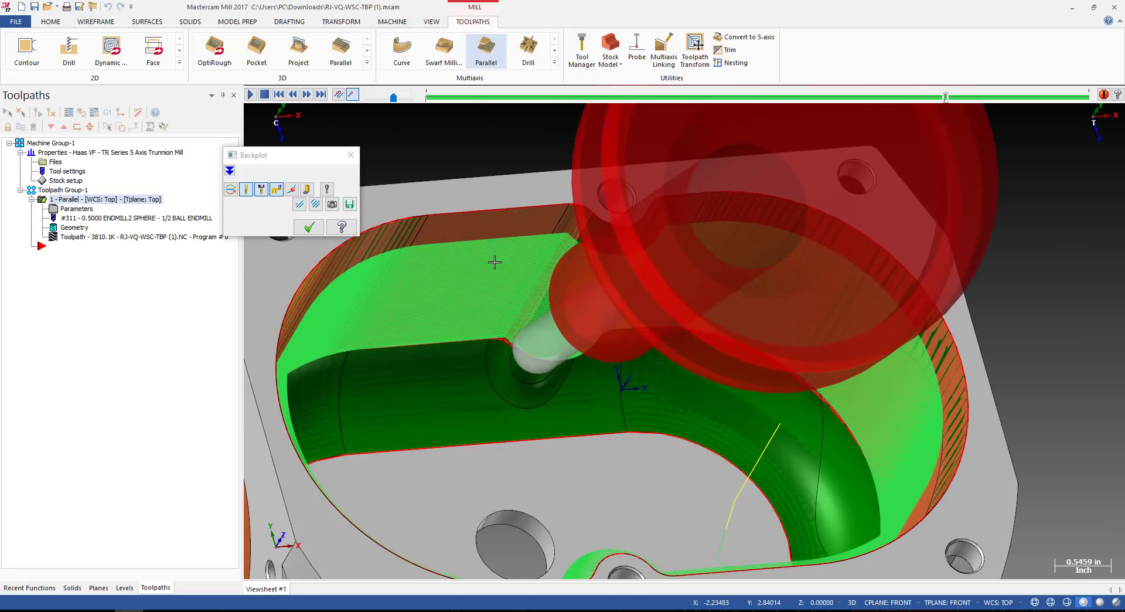
pyautogui.scroll(3, 539, 463)
pyautogui.press('alt')
# Turn on the 4-5 axis tool vector display in the backplot options, inspect the vectors over the pocket, and close the backplot.
pyautogui.click(311, 188)
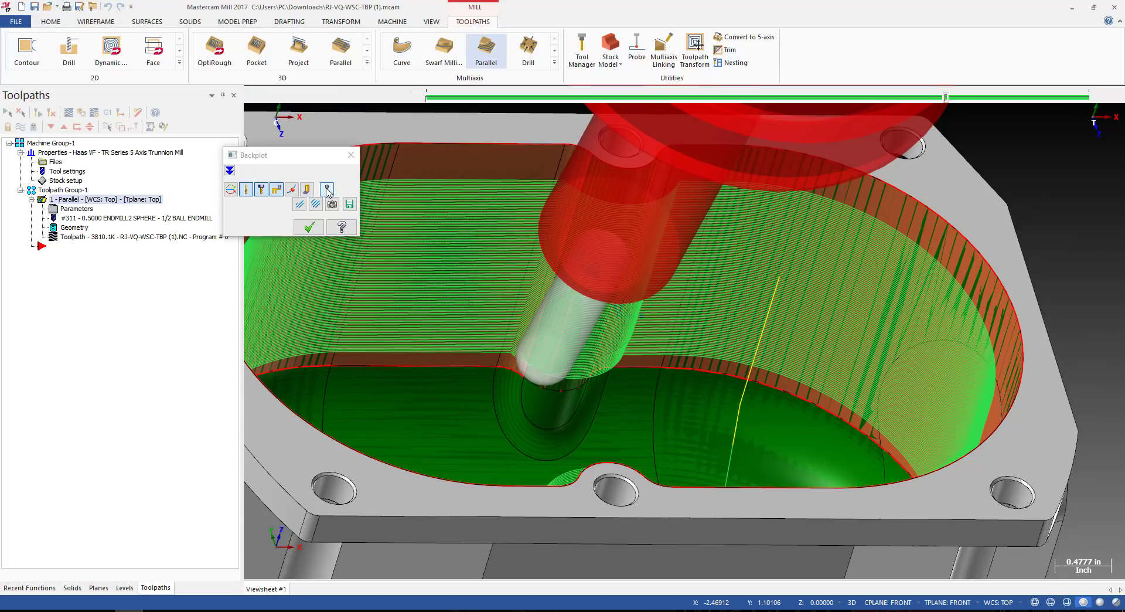
pyautogui.click(149, 409)
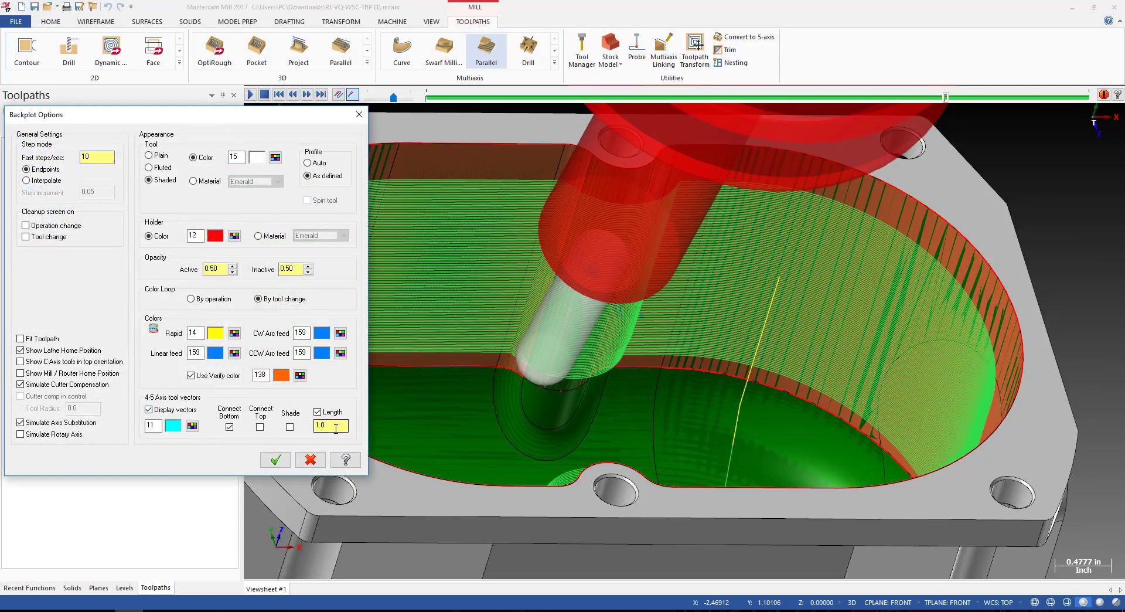
pyautogui.click(274, 460)
pyautogui.scroll(-3, 605, 244)
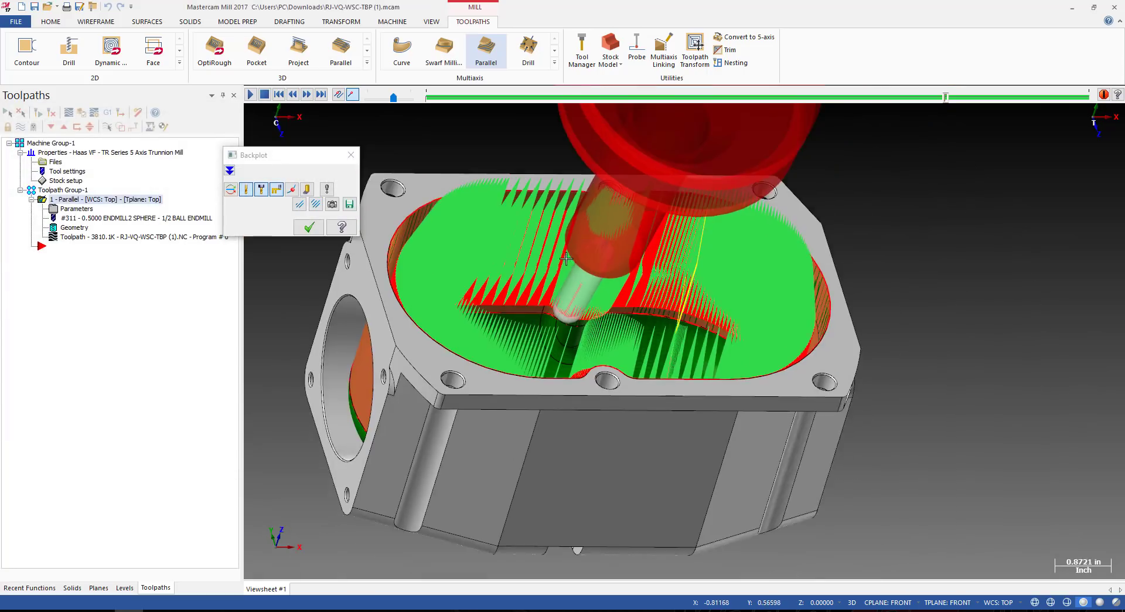
pyautogui.moveTo(604, 245)
pyautogui.mouseDown(button='middle')
pyautogui.moveTo(602, 218)
pyautogui.moveTo(526, 251)
pyautogui.moveTo(517, 214)
pyautogui.moveTo(583, 225)
pyautogui.moveTo(571, 209)
pyautogui.mouseUp(button='middle')
pyautogui.press('Escape')
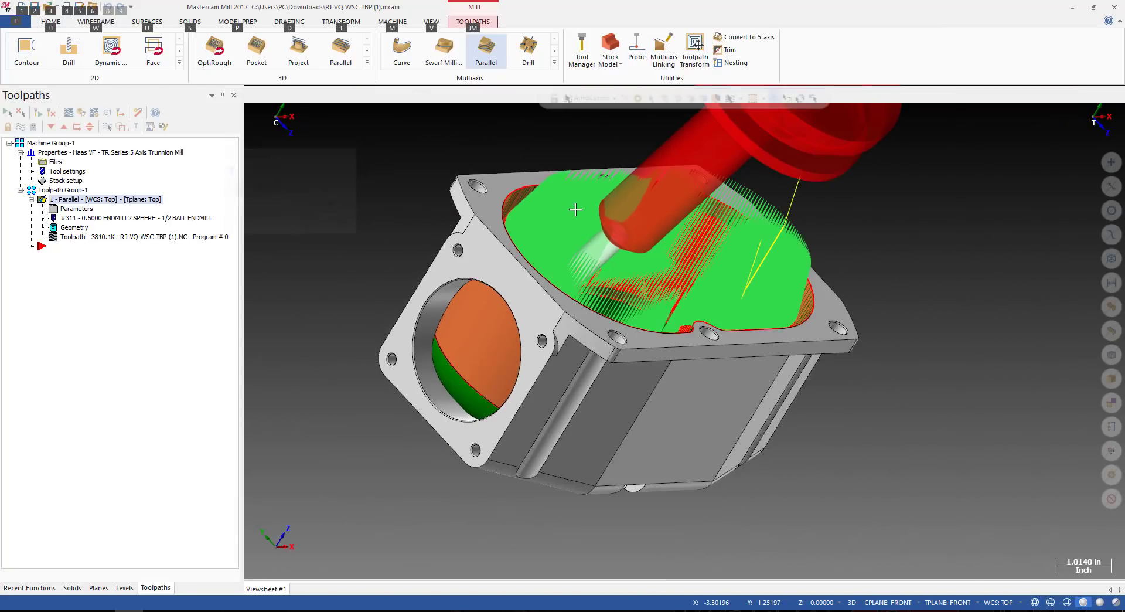
# Backplot the toolpath to about one third of its length to check the tool vectors, and exit the backplot.
pyautogui.click(98, 238)
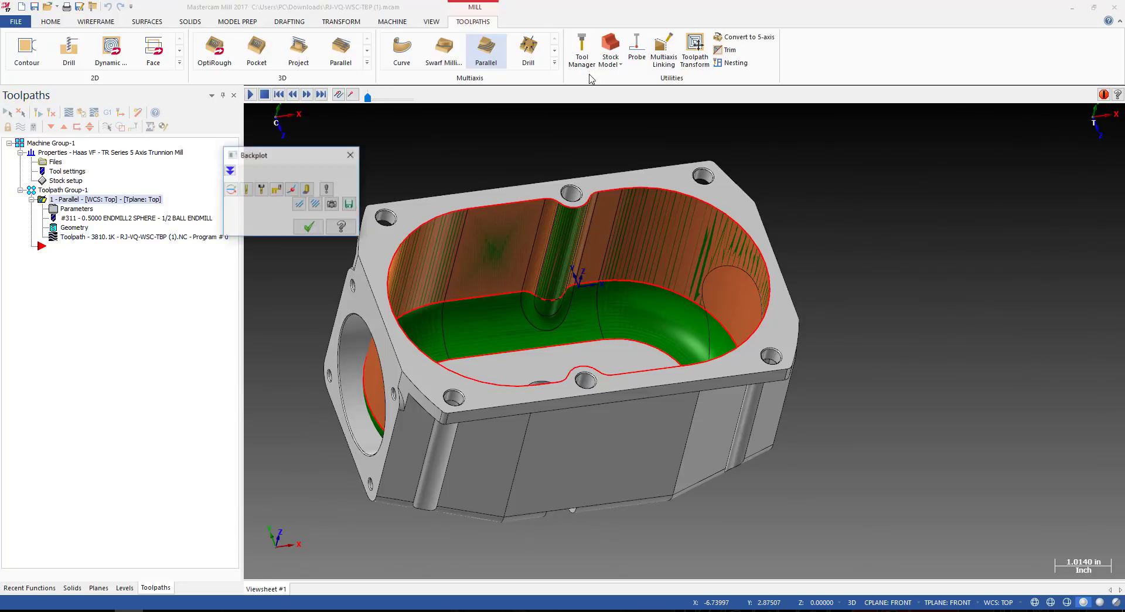
pyautogui.moveTo(427, 99); pyautogui.dragTo(641, 98)
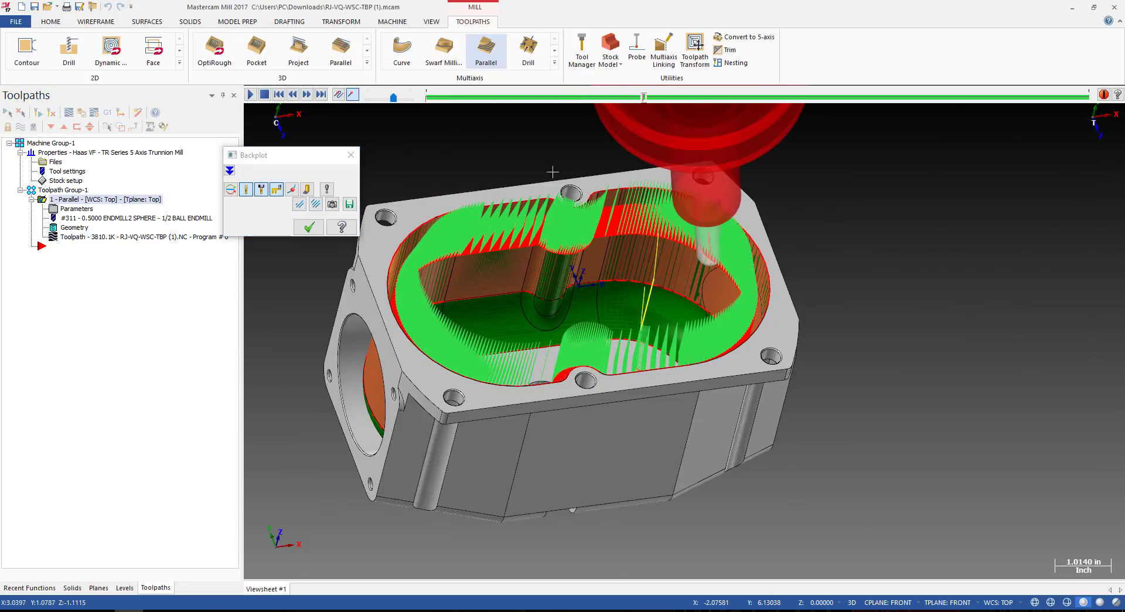
pyautogui.press('Escape')
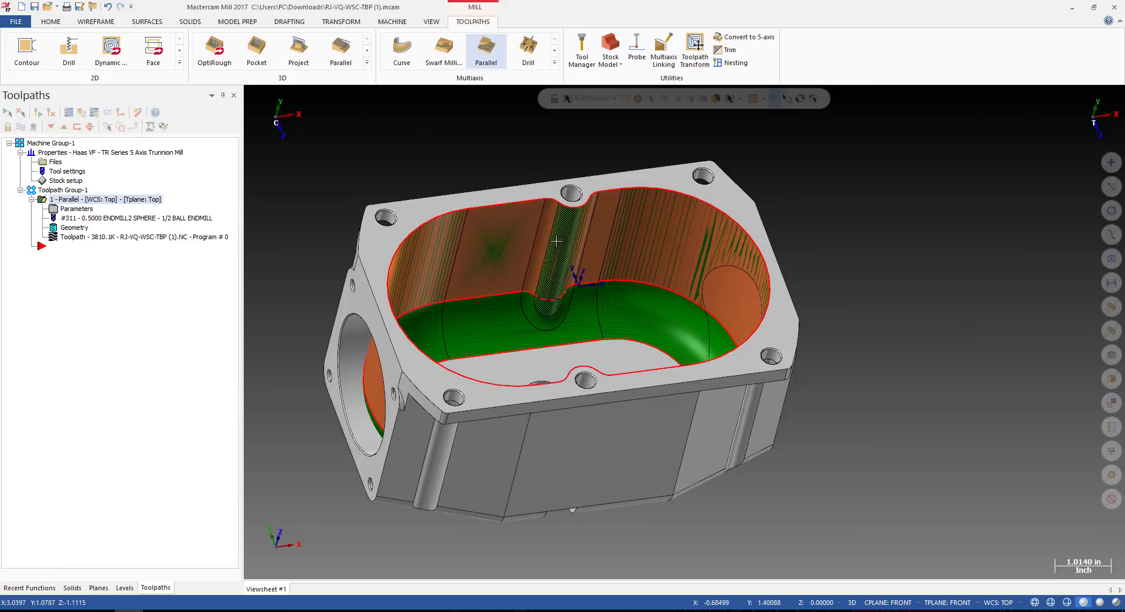
# Backplot the toolpath from a new view of the pocket, inspect the tool's approach to the walls partway through, and exit.
pyautogui.hotkey('alt', '1')
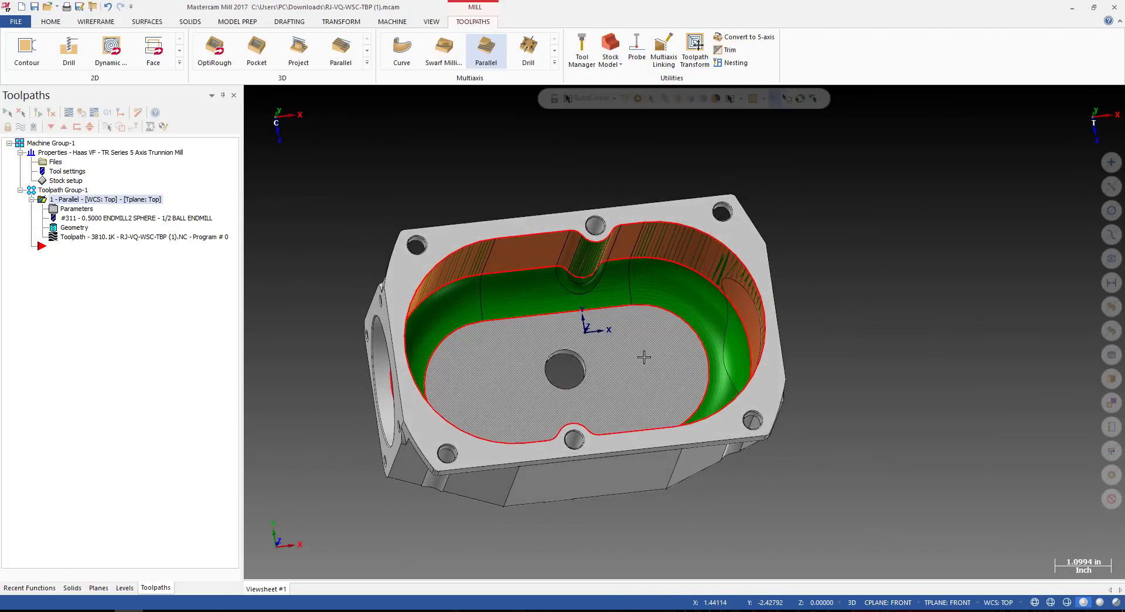
pyautogui.moveTo(557, 317); pyautogui.dragTo(556, 271, button='middle')
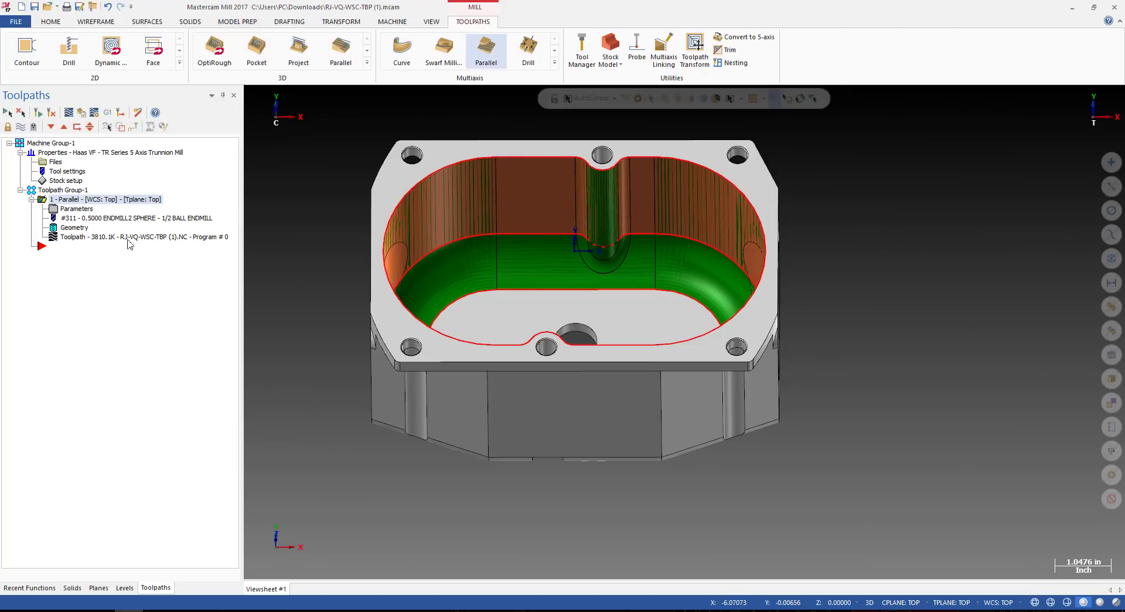
pyautogui.click(94, 237)
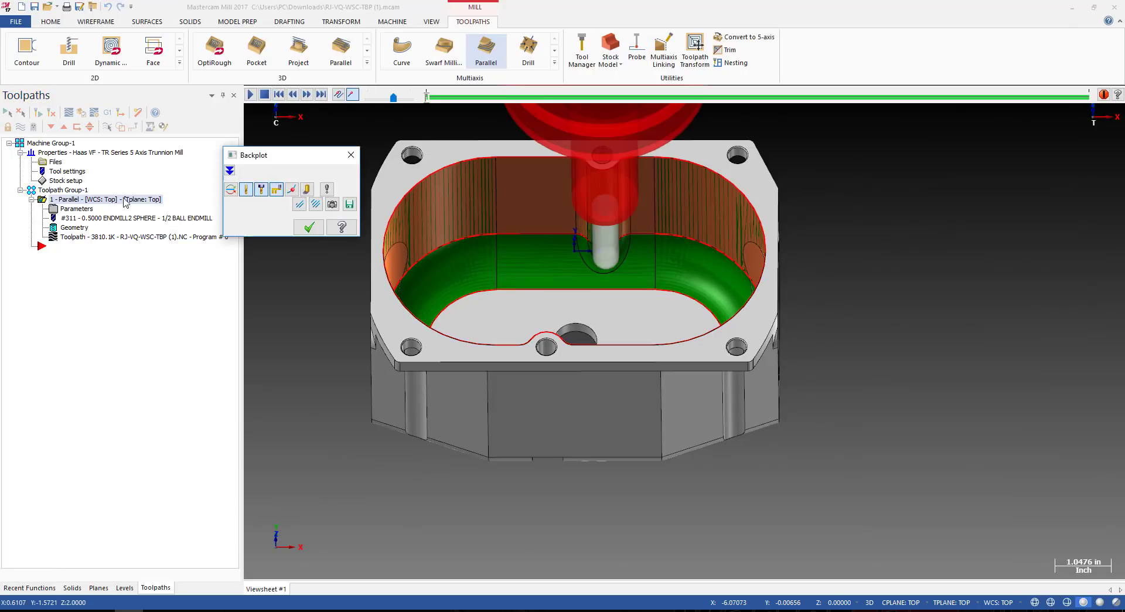
pyautogui.click(666, 97)
pyautogui.scroll(2, 700, 197)
pyautogui.moveTo(674, 193); pyautogui.dragTo(442, 111, button='middle')
pyautogui.scroll(-2, 544, 196)
pyautogui.press('Escape')
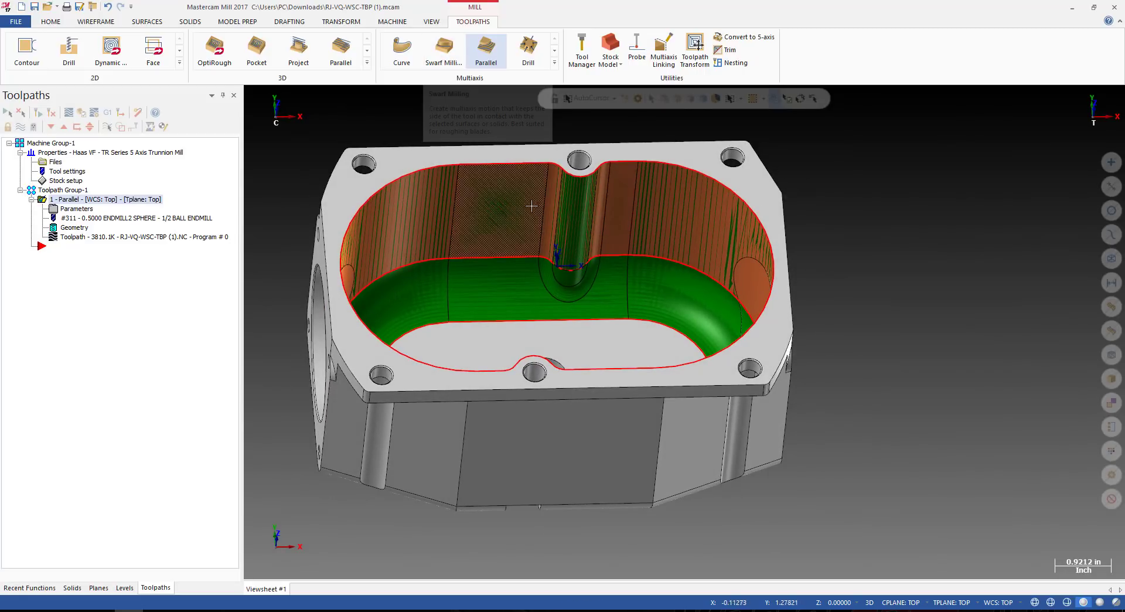
pyautogui.scroll(-1, 537, 207)
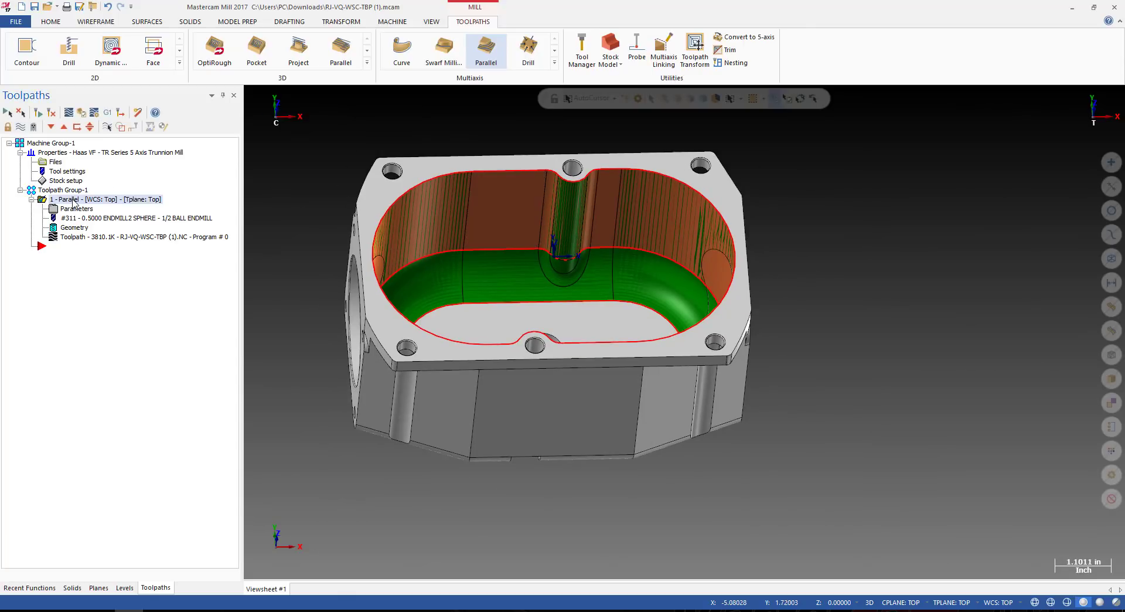
# Review the Parallel toolpath's collision control and cut pattern settings.
pyautogui.click(76, 209)
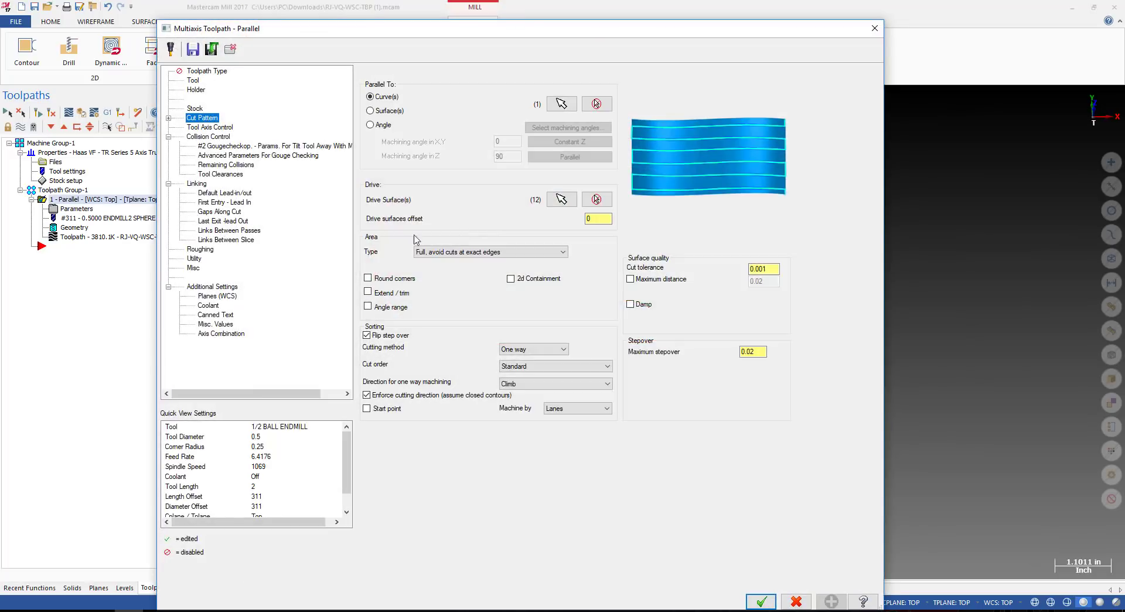
pyautogui.click(225, 137)
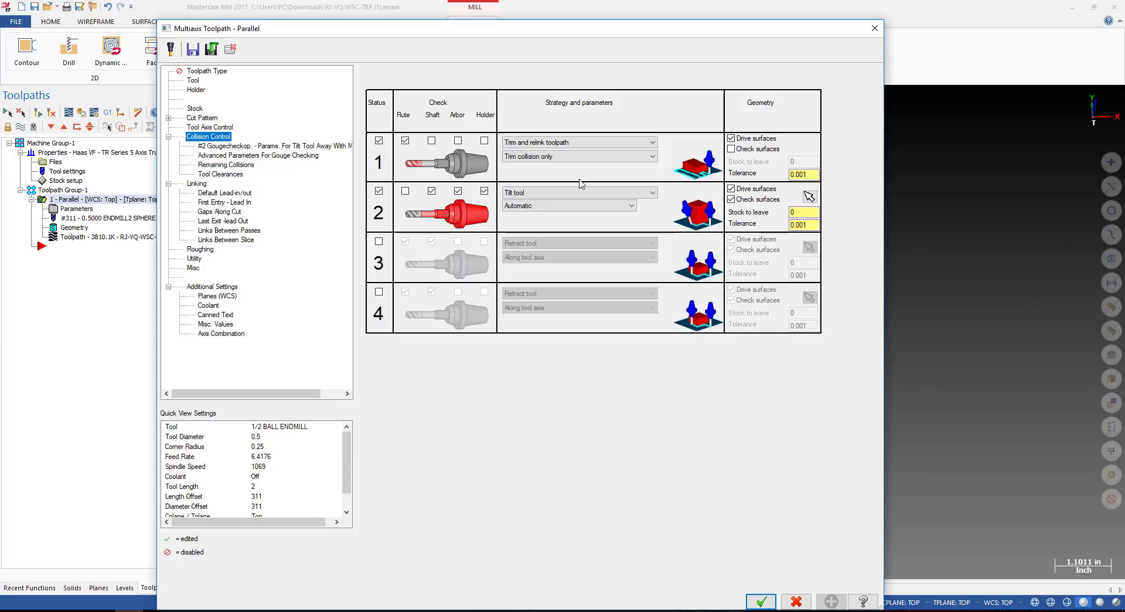
pyautogui.click(200, 117)
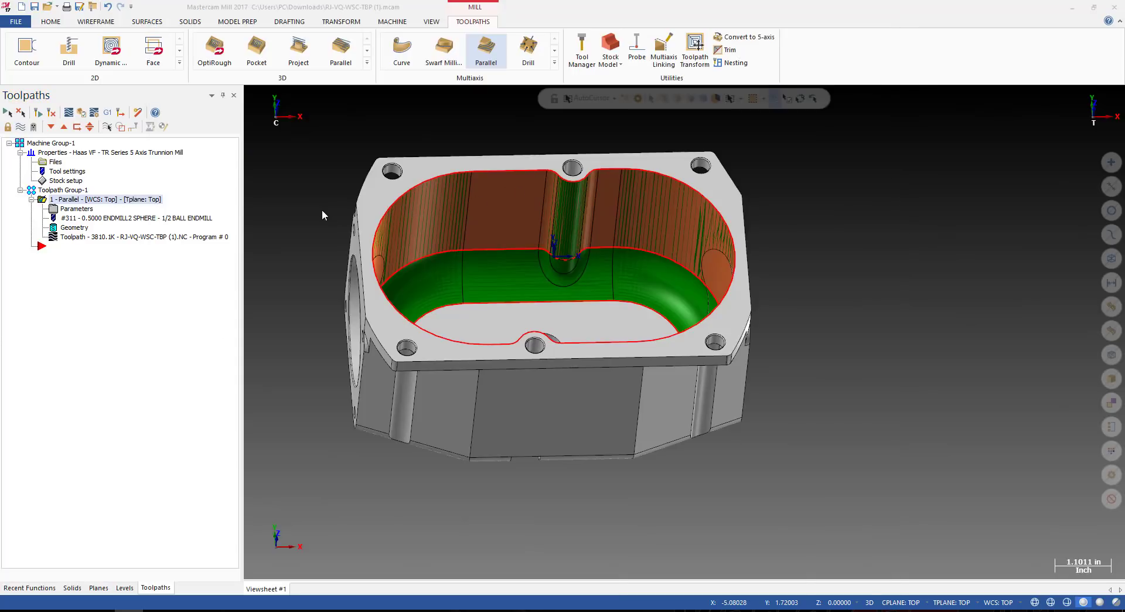
# Set the fixed tilt angle from the Z-axis to 5 degrees in the Parallel toolpath's tool axis control.
pyautogui.click(76, 209)
pyautogui.click(211, 128)
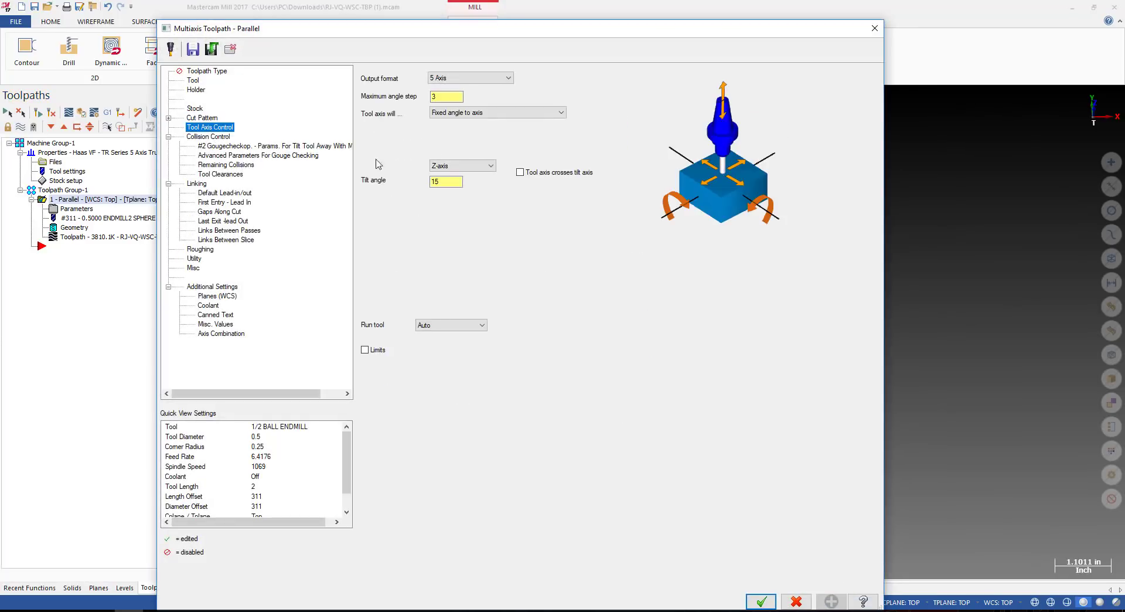
pyautogui.doubleClick(443, 182)
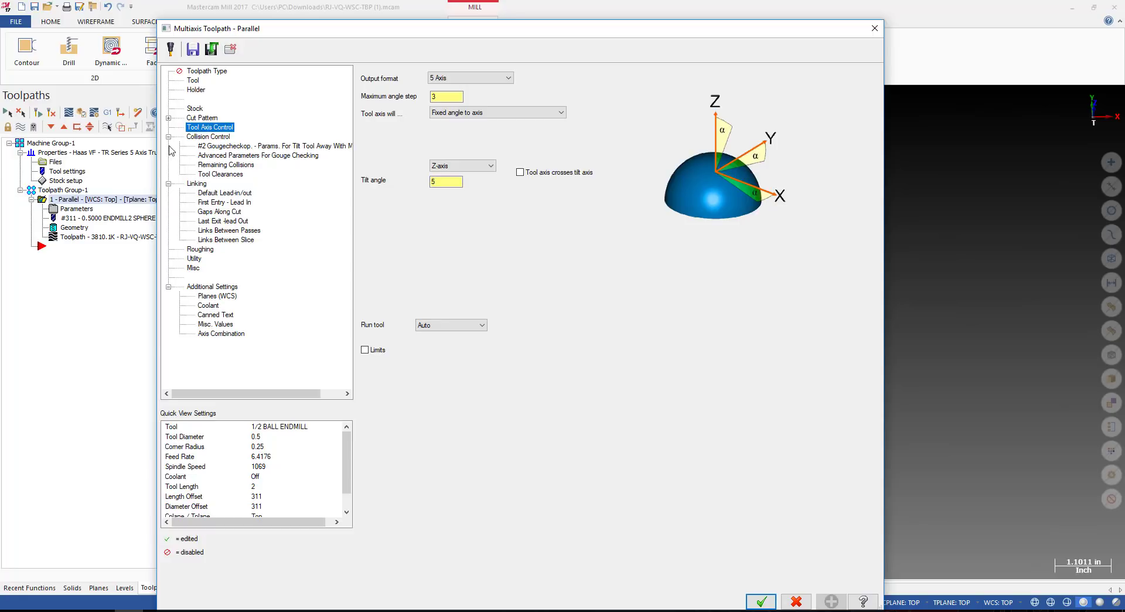
# Disable the second collision check, the tilt-tool strategy, in the Parallel toolpath and regenerate it.
pyautogui.click(208, 137)
pyautogui.click(379, 191)
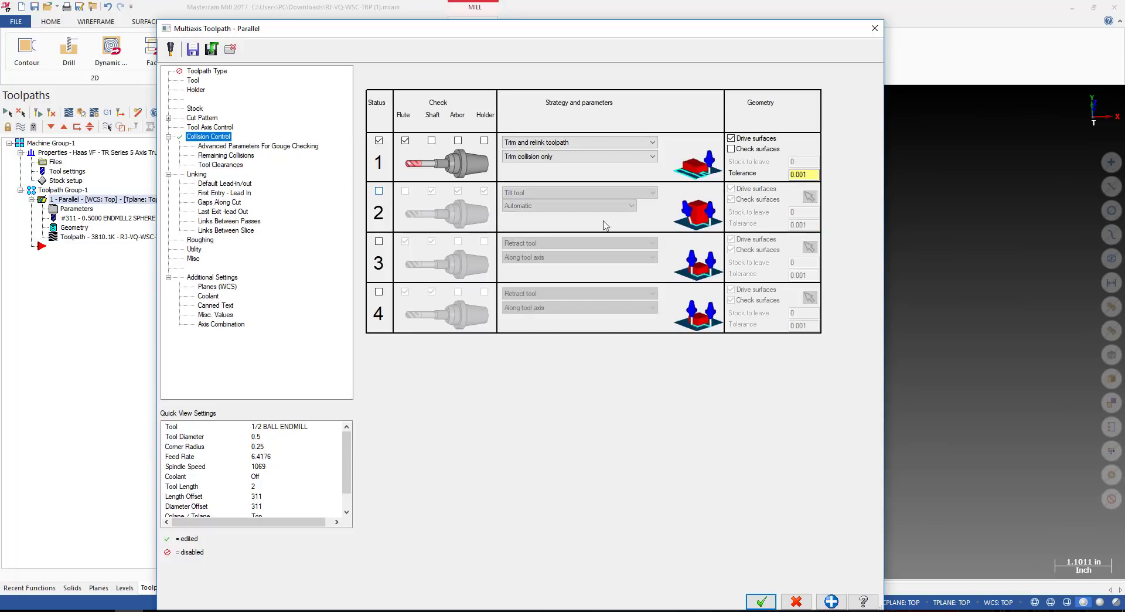
pyautogui.click(760, 601)
pyautogui.click(51, 112)
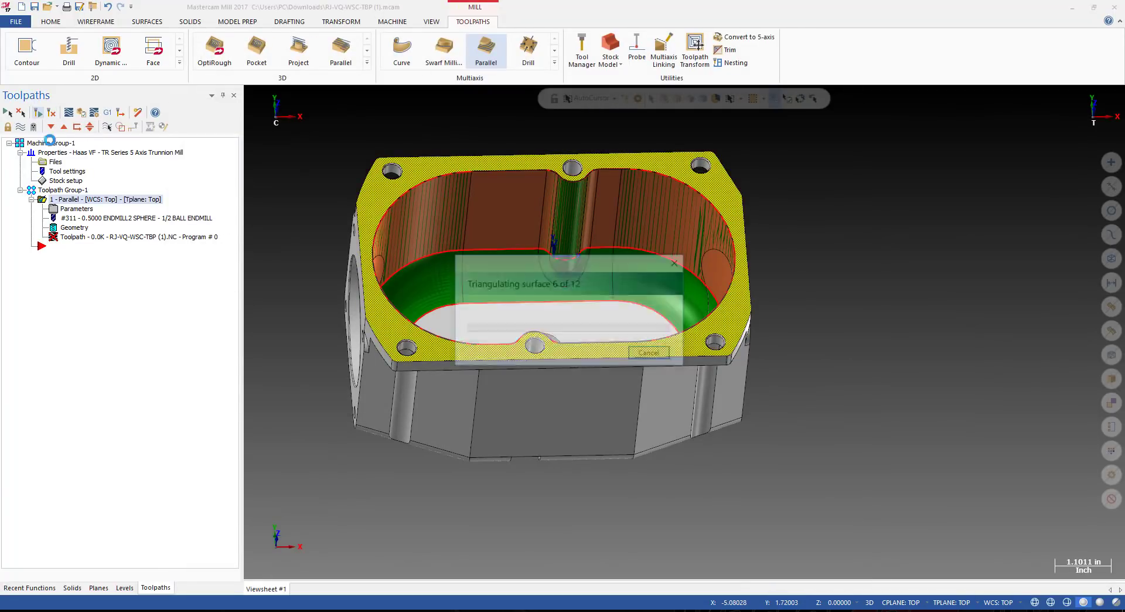
# Backplot the Parallel toolpath to about two thirds of its length with the tool vectors hidden, and view the tilted tool from the side.
pyautogui.click(75, 238)
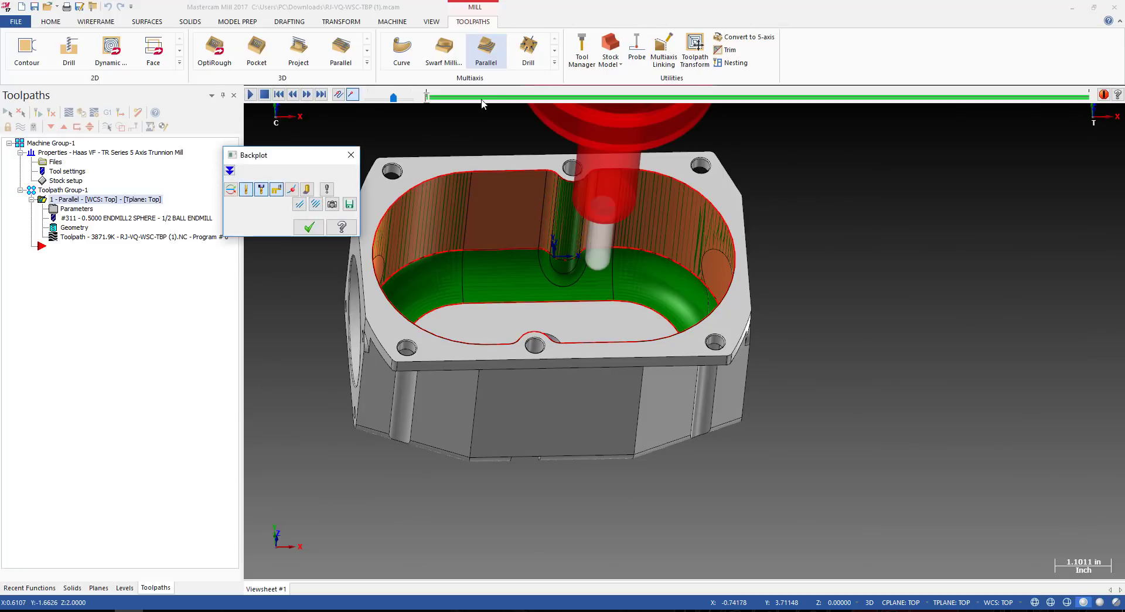
pyautogui.click(327, 189)
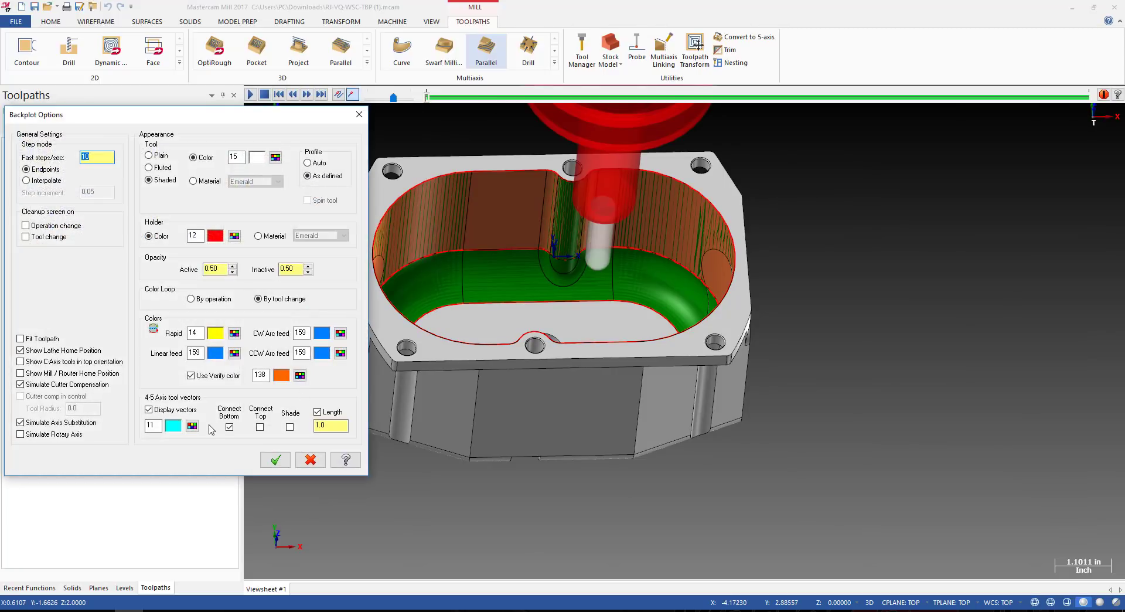
pyautogui.click(276, 459)
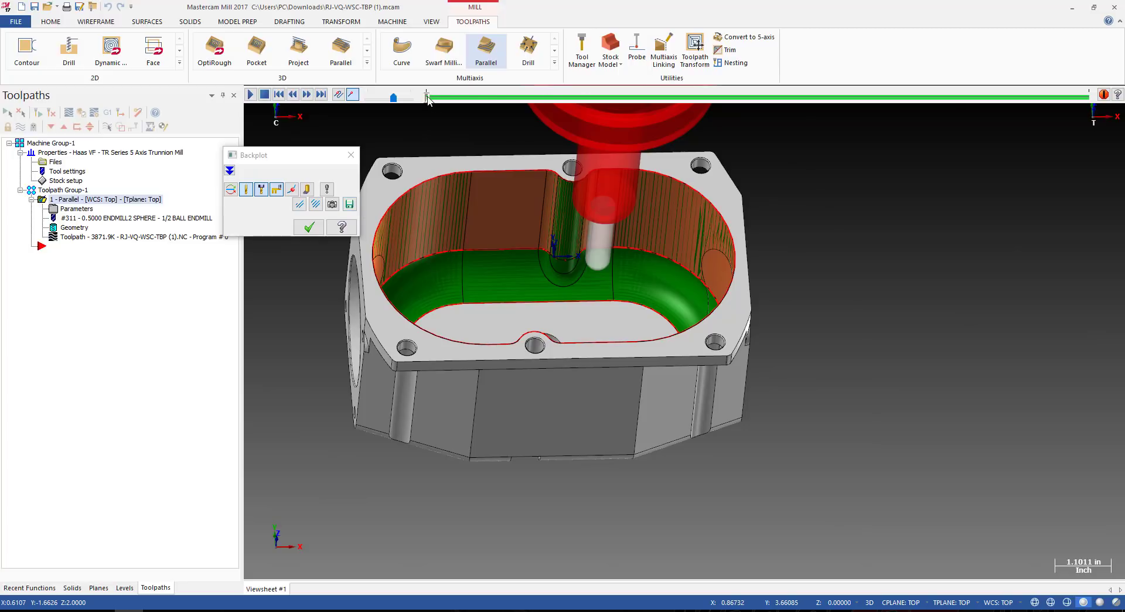
pyautogui.moveTo(428, 97); pyautogui.dragTo(882, 98)
pyautogui.scroll(-2, 666, 173)
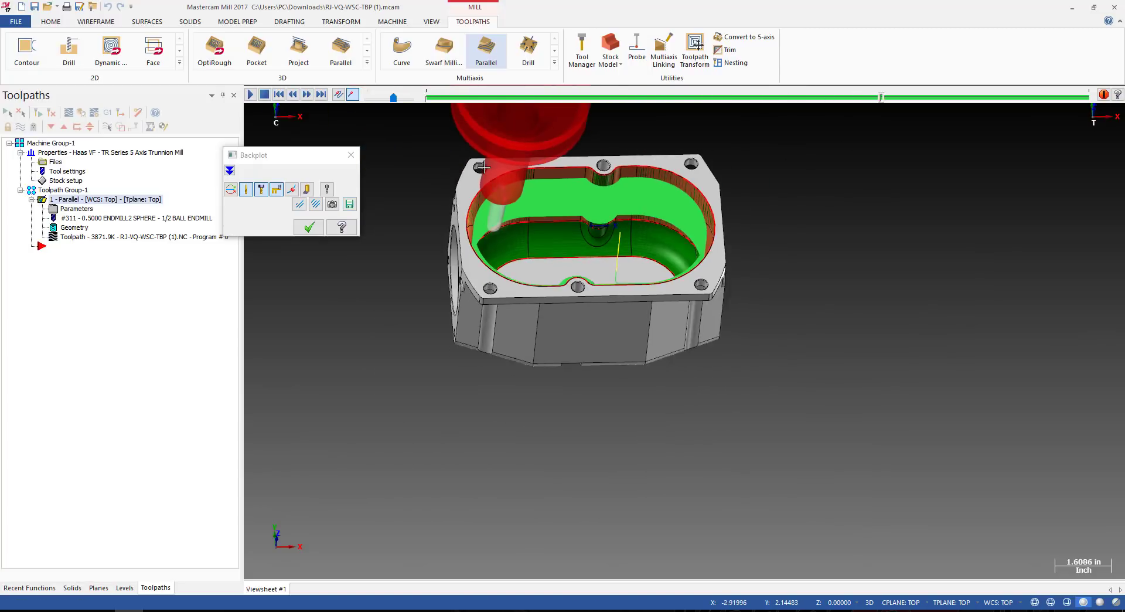
pyautogui.moveTo(514, 182); pyautogui.dragTo(524, 154, button='middle')
pyautogui.scroll(3, 492, 157)
pyautogui.scroll(1, 491, 157)
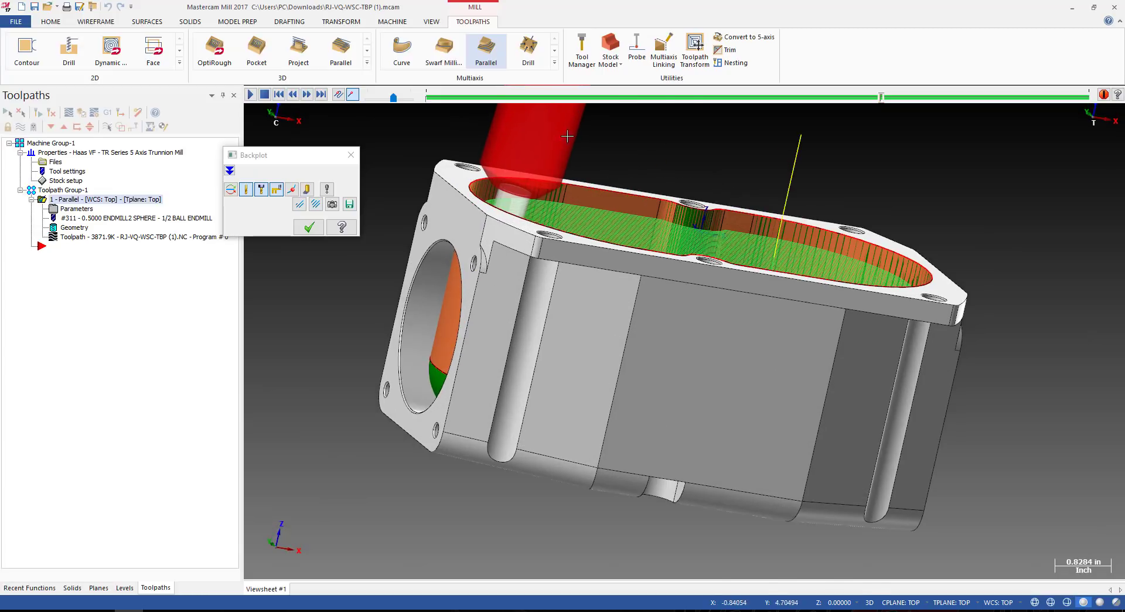
# Advance the backplot to about 87 percent of the toolpath, inspect the holder's clearance at the pocket's curved end, and exit.
pyautogui.moveTo(881, 97); pyautogui.dragTo(1002, 98)
pyautogui.scroll(3, 559, 190)
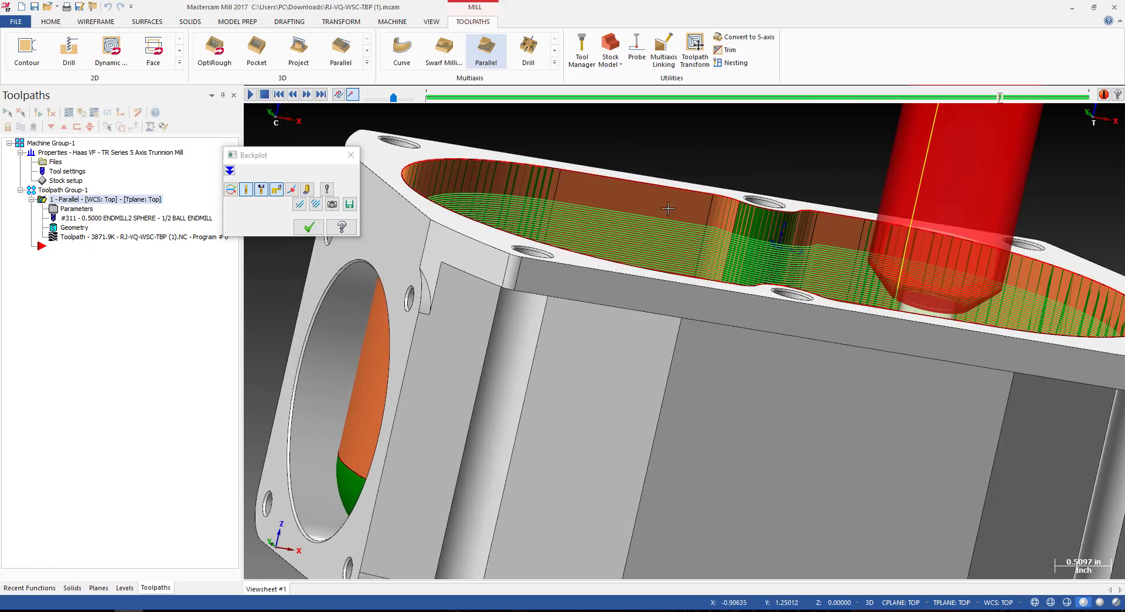
pyautogui.moveTo(909, 227); pyautogui.dragTo(580, 253, button='middle')
pyautogui.scroll(2, 861, 197)
pyautogui.moveTo(862, 197); pyautogui.dragTo(766, 245, button='middle')
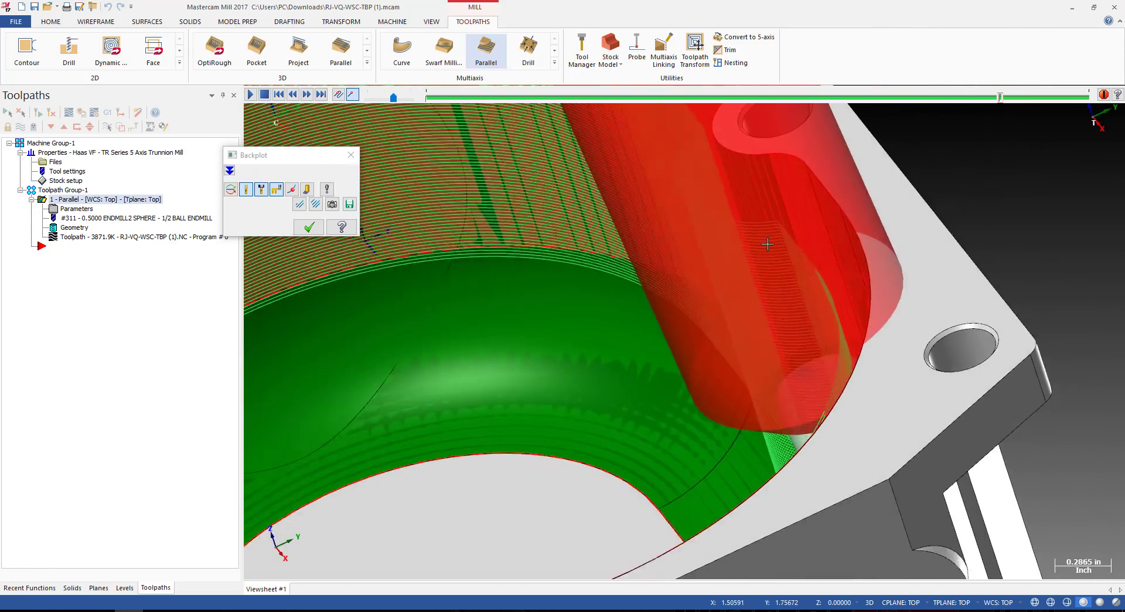
pyautogui.scroll(-3, 767, 258)
pyautogui.moveTo(828, 283); pyautogui.dragTo(816, 241, button='middle')
pyautogui.scroll(-3, 880, 282)
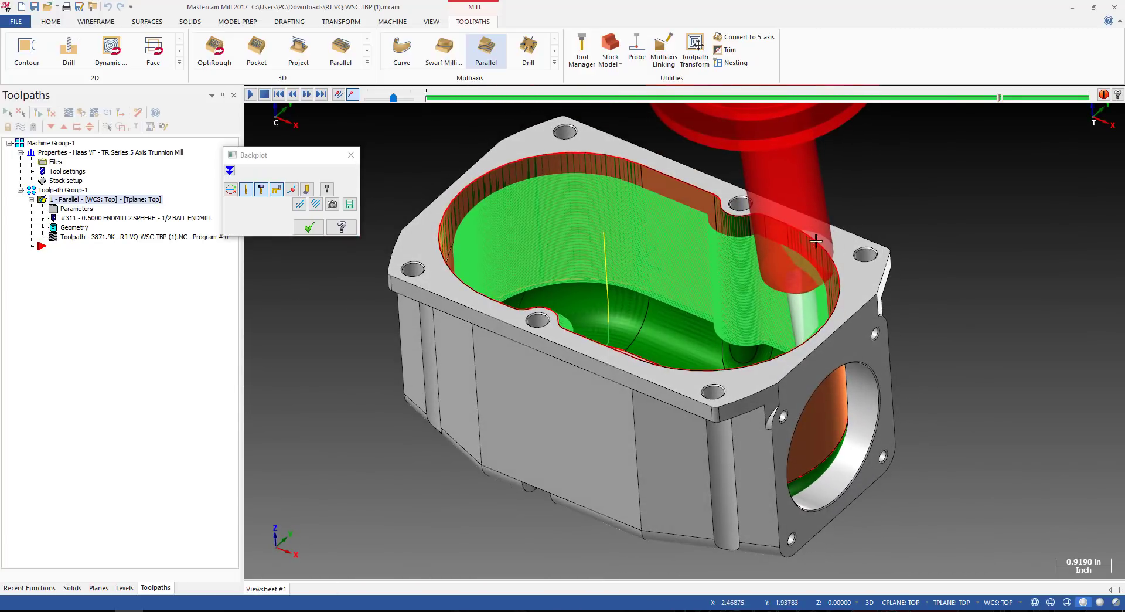
pyautogui.scroll(2, 856, 241)
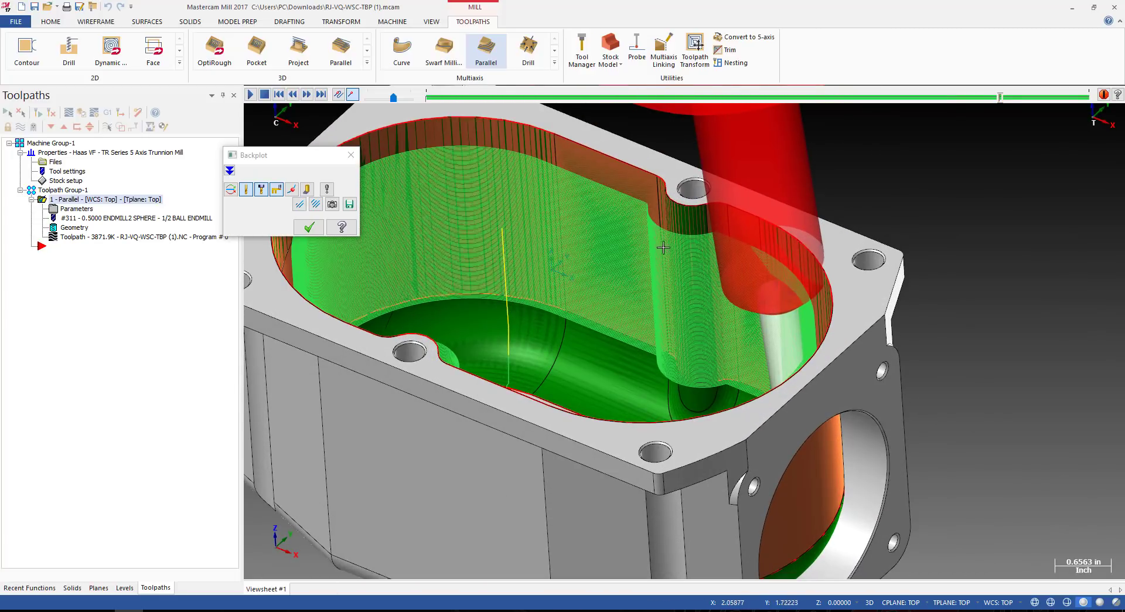
pyautogui.press('Escape')
# Enable the second collision check with the automatic Tilt tool strategy for shaft, arbor and holder, and regenerate the toolpath.
pyautogui.click(76, 208)
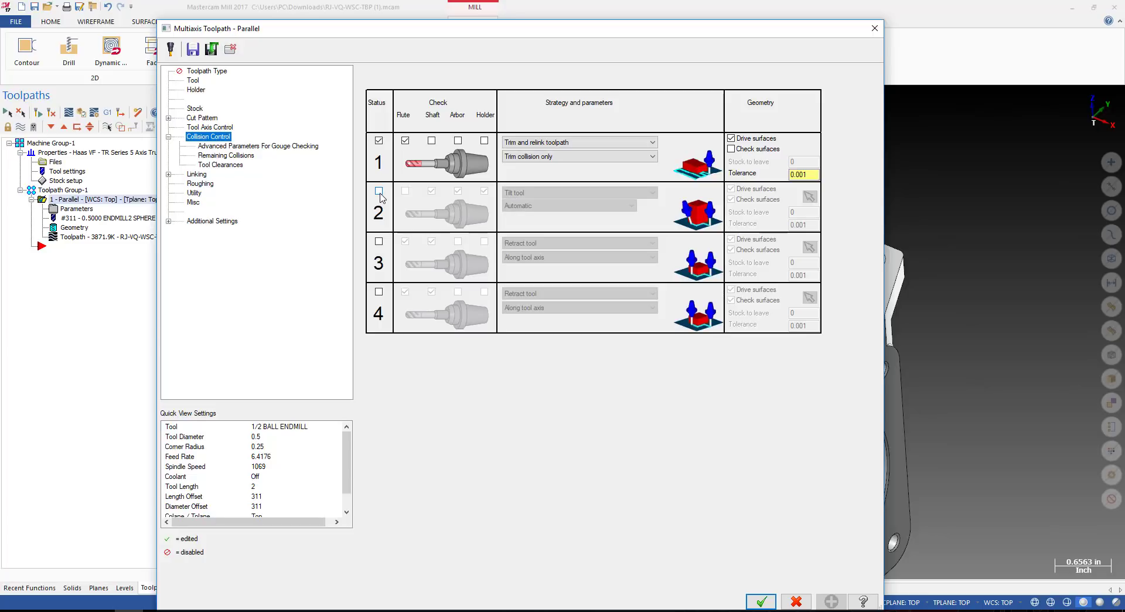
pyautogui.click(378, 191)
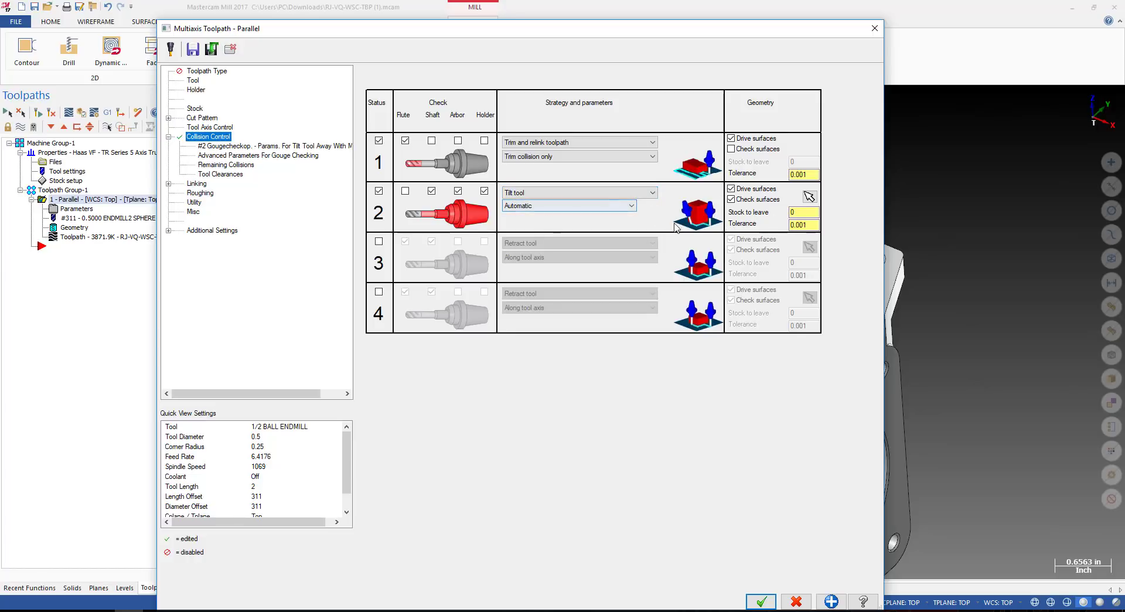
pyautogui.click(758, 601)
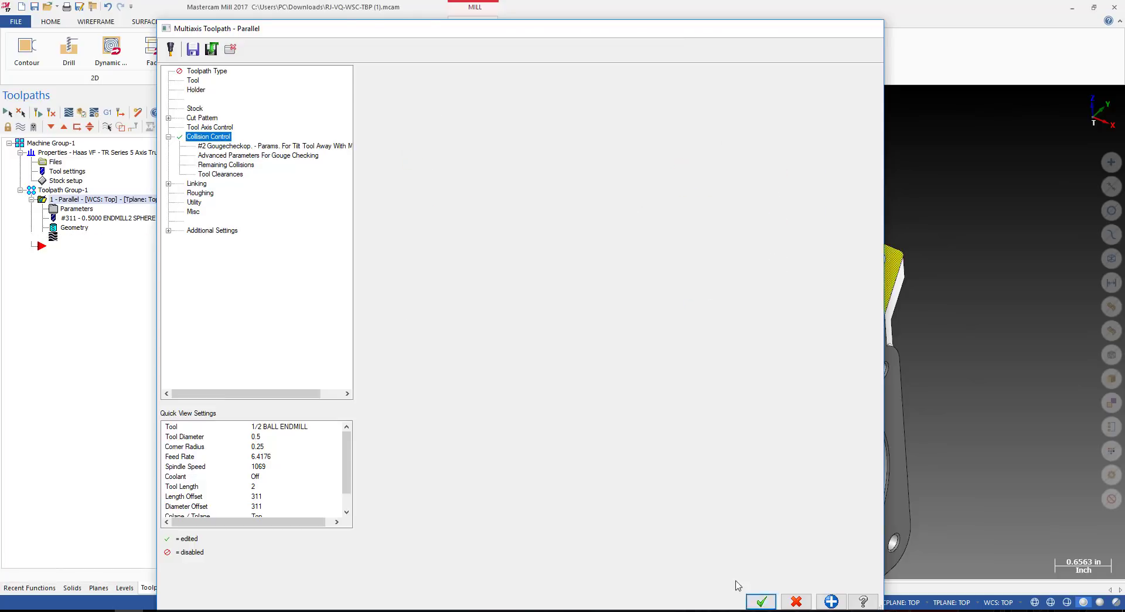
pyautogui.click(41, 113)
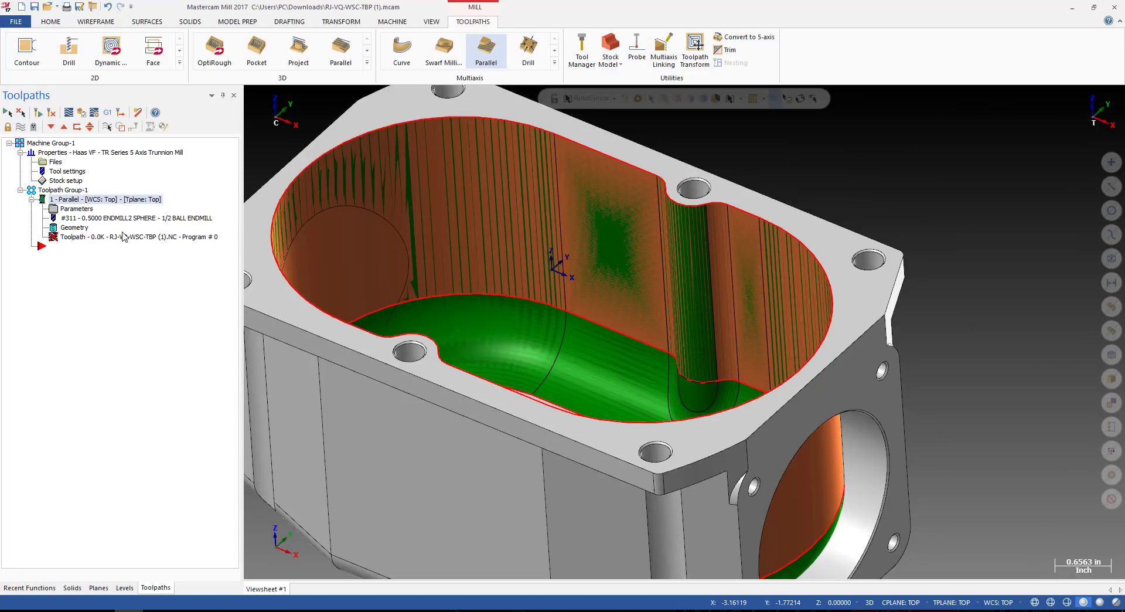
pyautogui.scroll(-3, 553, 179)
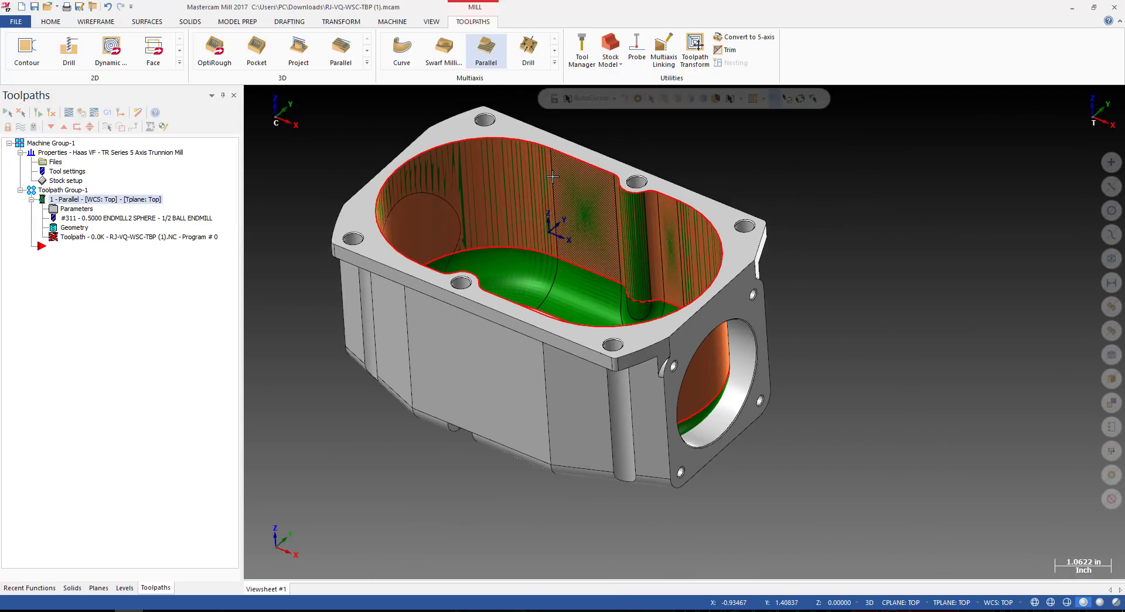
pyautogui.scroll(3, 409, 180)
pyautogui.moveTo(500, 162)
pyautogui.mouseDown(button='middle')
pyautogui.moveTo(469, 166)
pyautogui.moveTo(451, 220)
pyautogui.moveTo(484, 174)
pyautogui.mouseUp(button='middle')
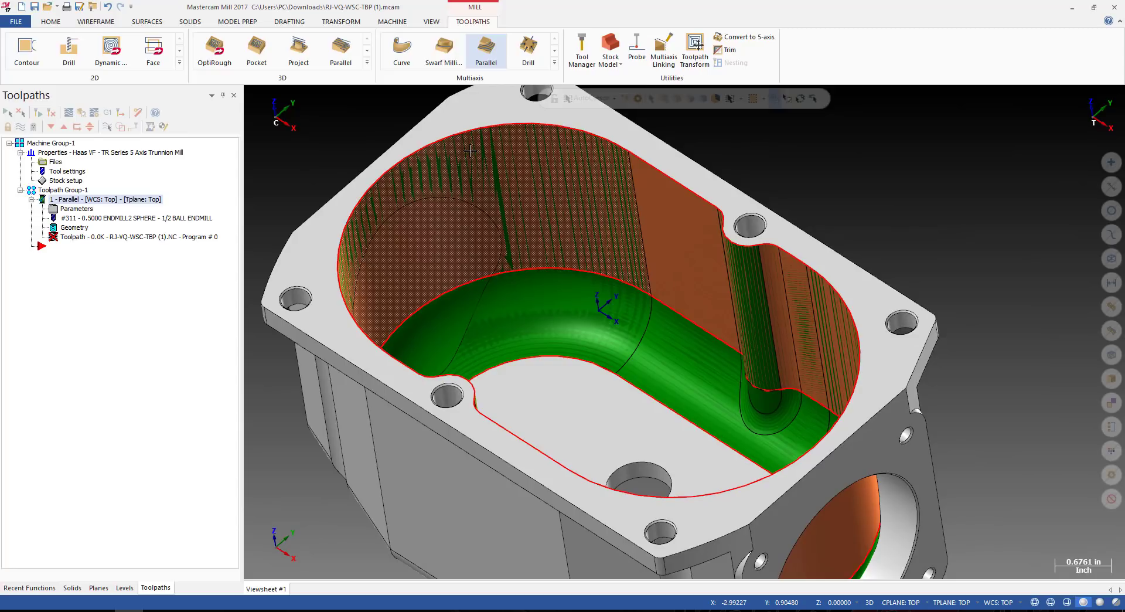
pyautogui.scroll(-2, 633, 302)
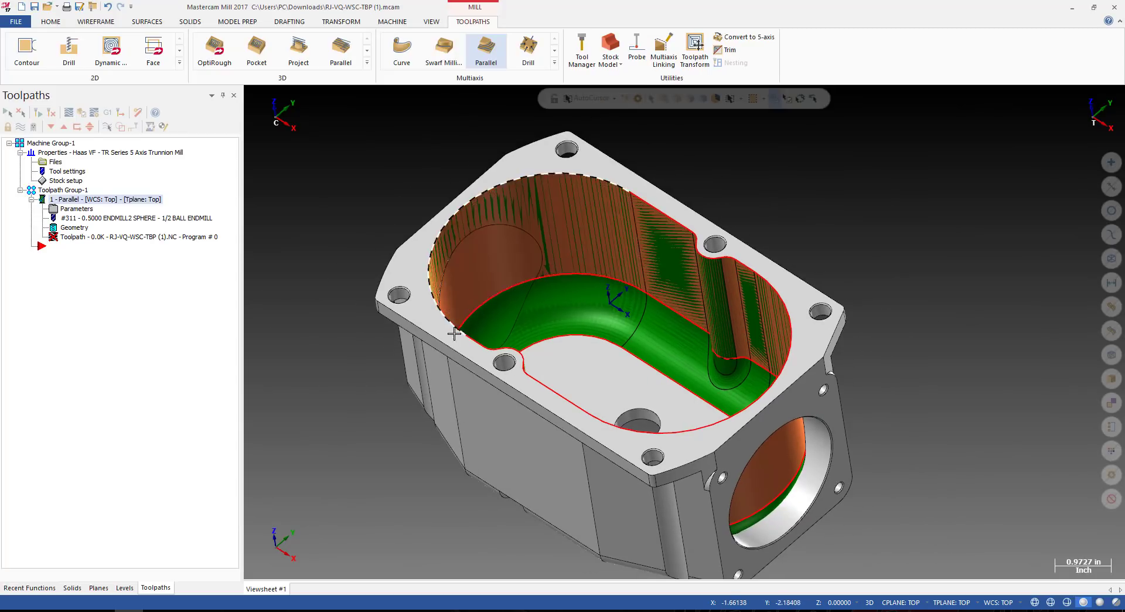
pyautogui.scroll(-1, 455, 333)
# Backplot the regenerated toolpath to about 84 percent of its length.
pyautogui.moveTo(466, 364)
pyautogui.mouseDown(button='middle')
pyautogui.moveTo(584, 322)
pyautogui.moveTo(691, 331)
pyautogui.mouseUp(button='middle')
pyautogui.click(109, 237)
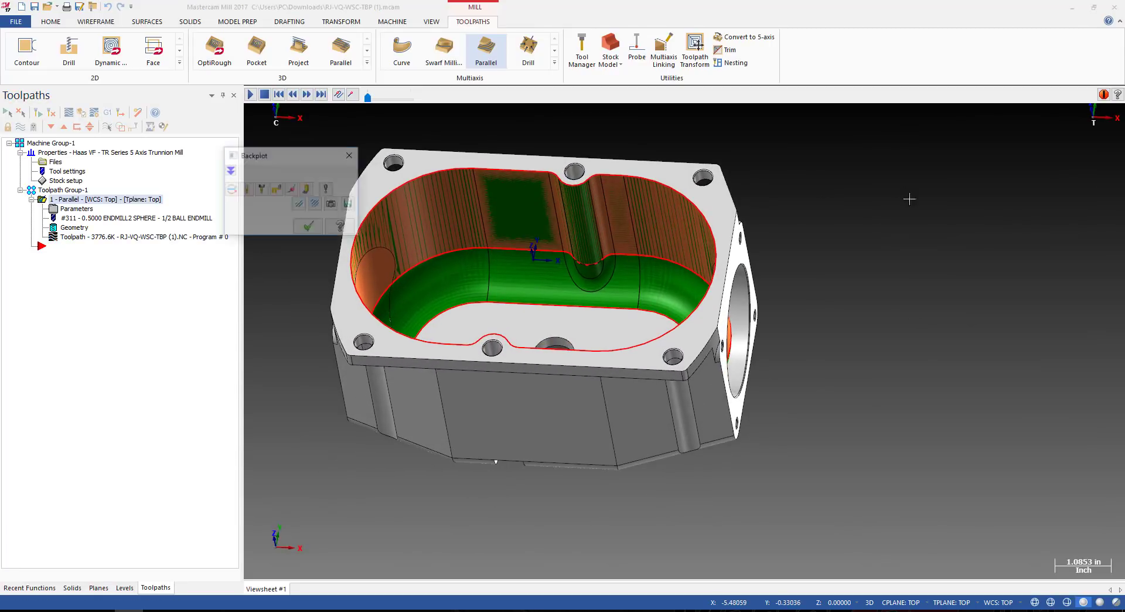
pyautogui.scroll(-2, 596, 168)
pyautogui.moveTo(427, 98); pyautogui.dragTo(985, 131)
pyautogui.scroll(2, 780, 250)
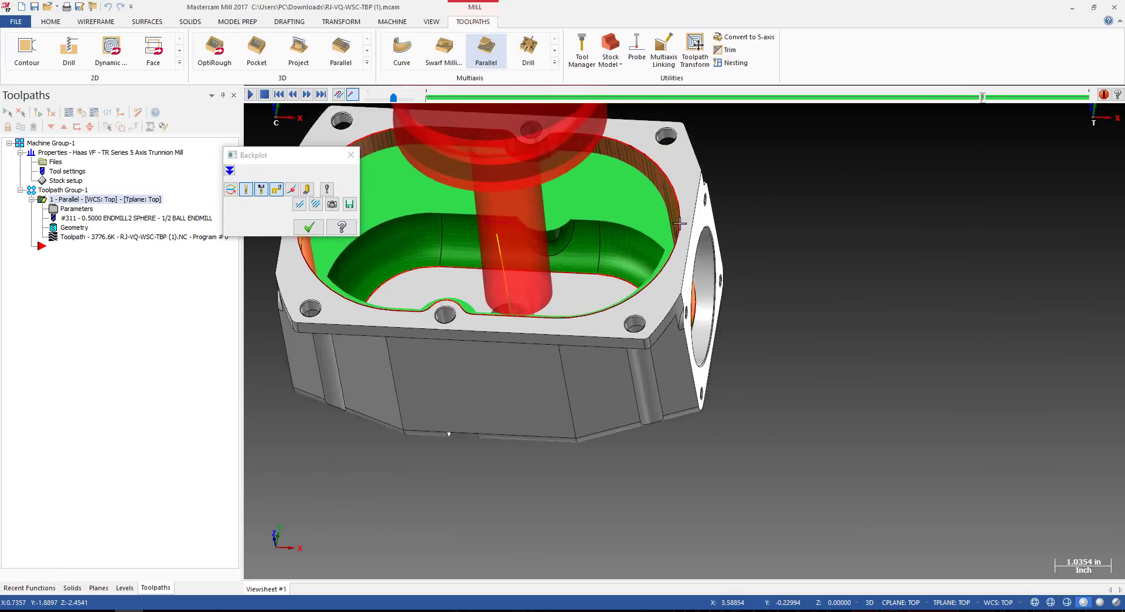
# Inspect the tool and holder against the pocket wall in wireframe, and return to the shaded display.
pyautogui.moveTo(780, 250); pyautogui.dragTo(647, 352, button='middle')
pyautogui.scroll(5, 648, 352)
pyautogui.scroll(-4, 647, 351)
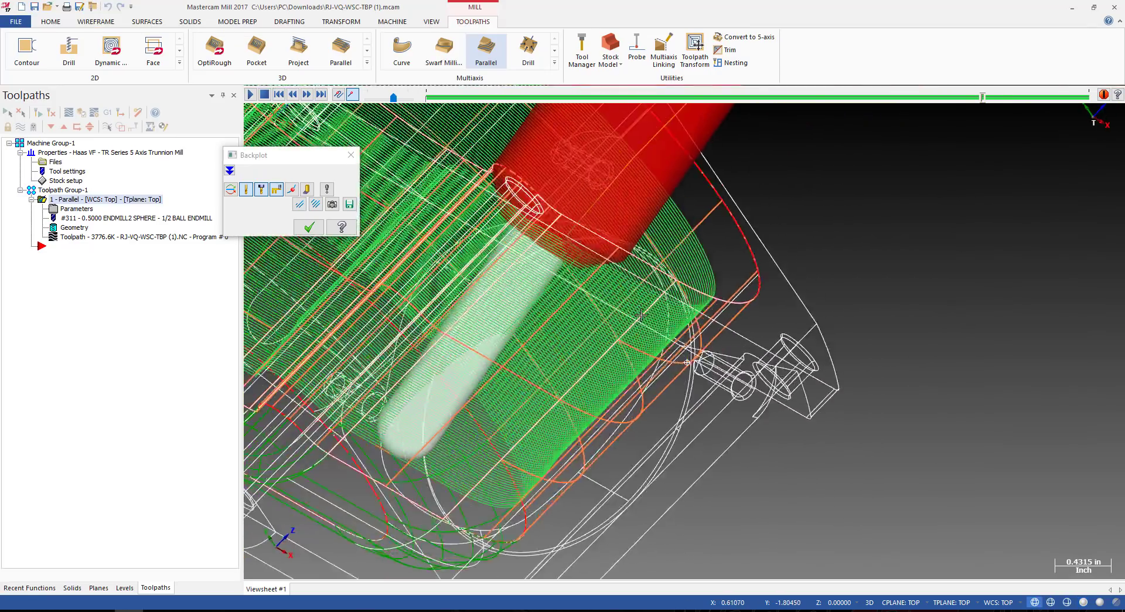
pyautogui.moveTo(699, 387); pyautogui.dragTo(616, 384, button='middle')
pyautogui.press('alt')
pyautogui.scroll(3, 647, 390)
pyautogui.scroll(-1, 649, 423)
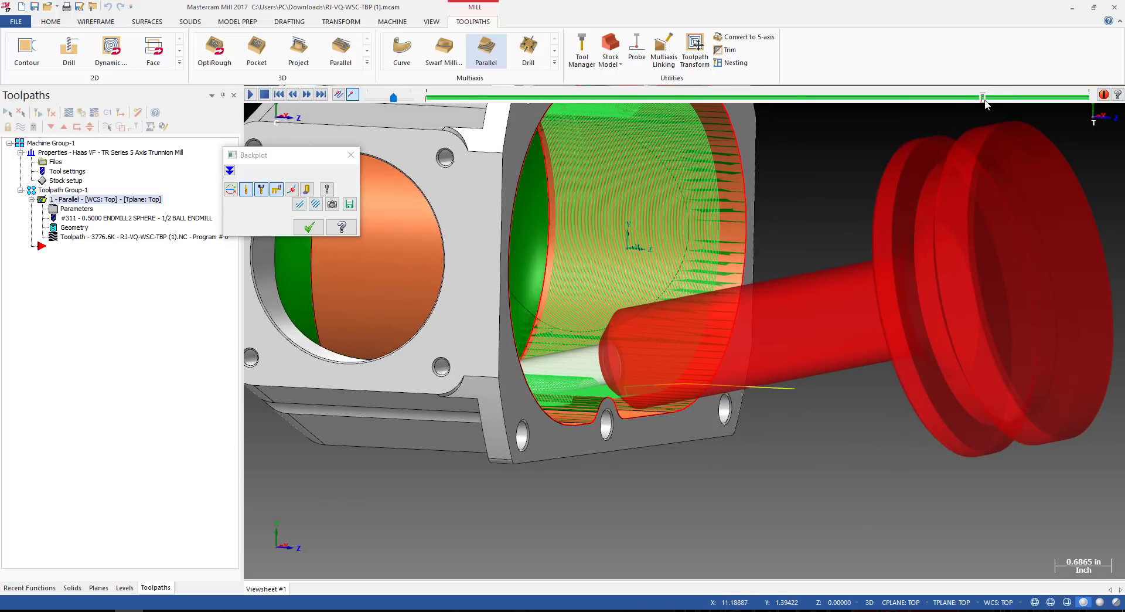
# Advance the backplot to about 94 percent of the toolpath, check the holder's position in the pocket, and exit.
pyautogui.moveTo(983, 97); pyautogui.dragTo(1047, 97)
pyautogui.scroll(-2, 723, 321)
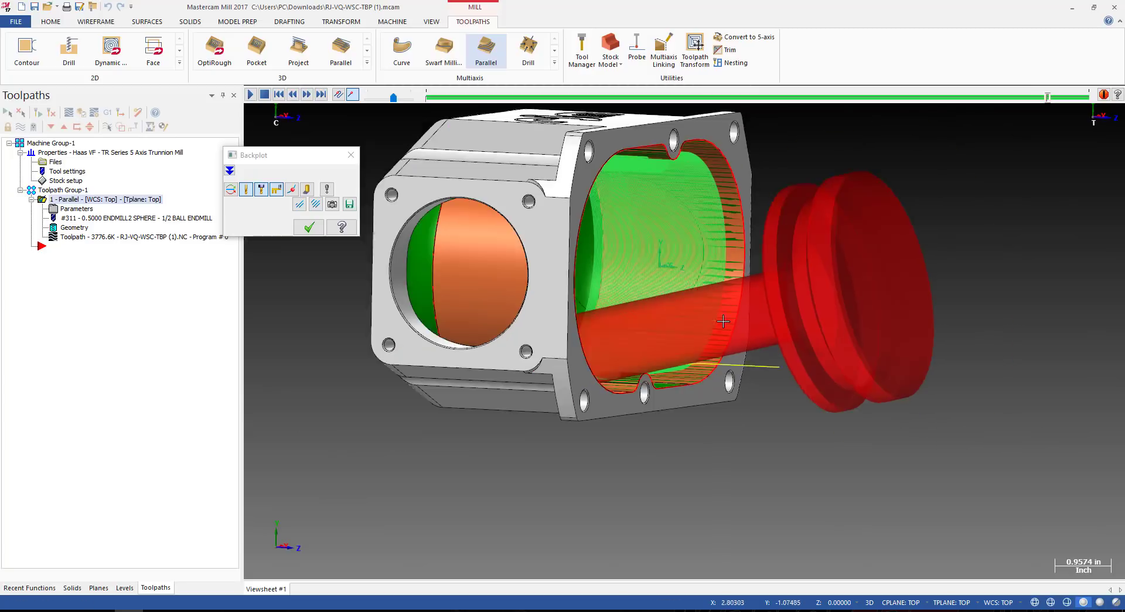
pyautogui.moveTo(723, 321); pyautogui.dragTo(603, 344, button='middle')
pyautogui.scroll(-1, 586, 381)
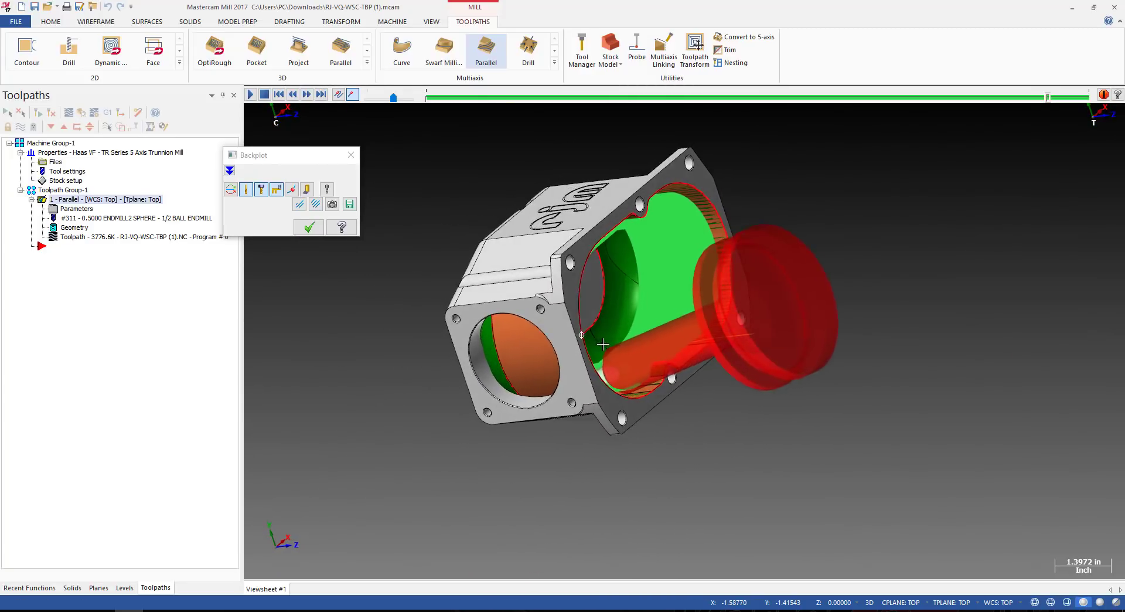
pyautogui.click(309, 227)
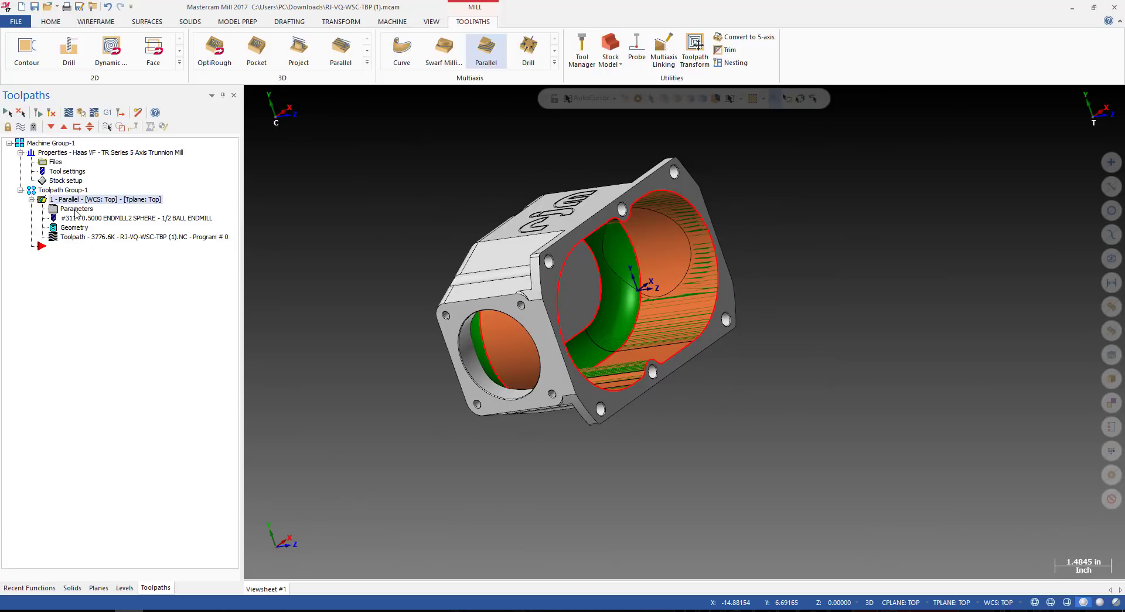
# Backplot the toolpath to about 45 percent of its length with 4-5 axis tool vectors displayed, and view them inside the pocket.
pyautogui.doubleClick(70, 236)
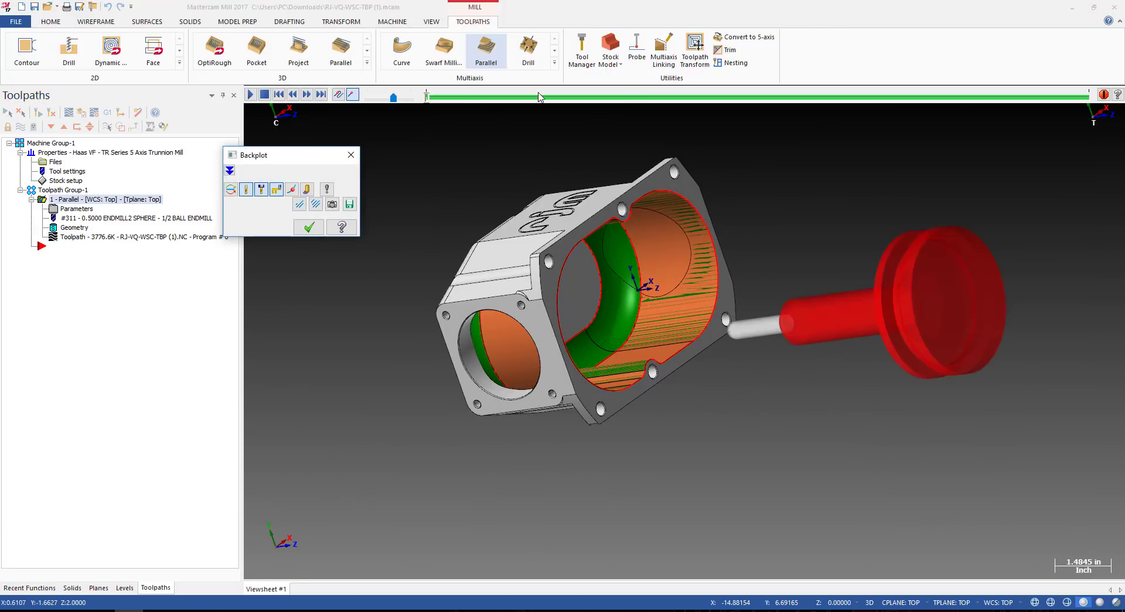
pyautogui.moveTo(426, 100); pyautogui.dragTo(723, 98)
pyautogui.click(327, 189)
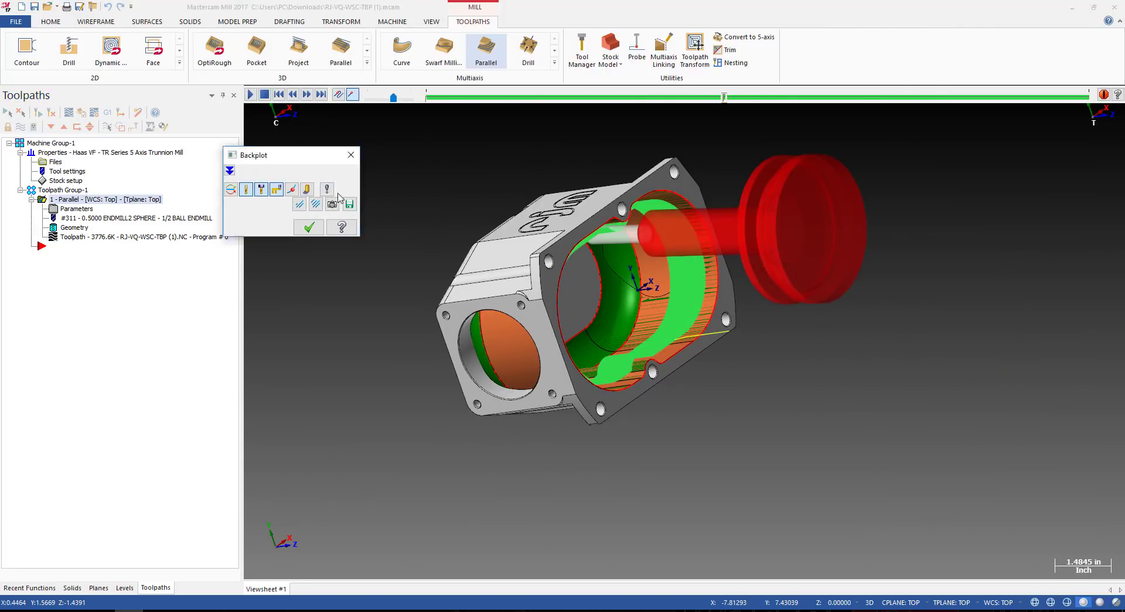
pyautogui.click(276, 459)
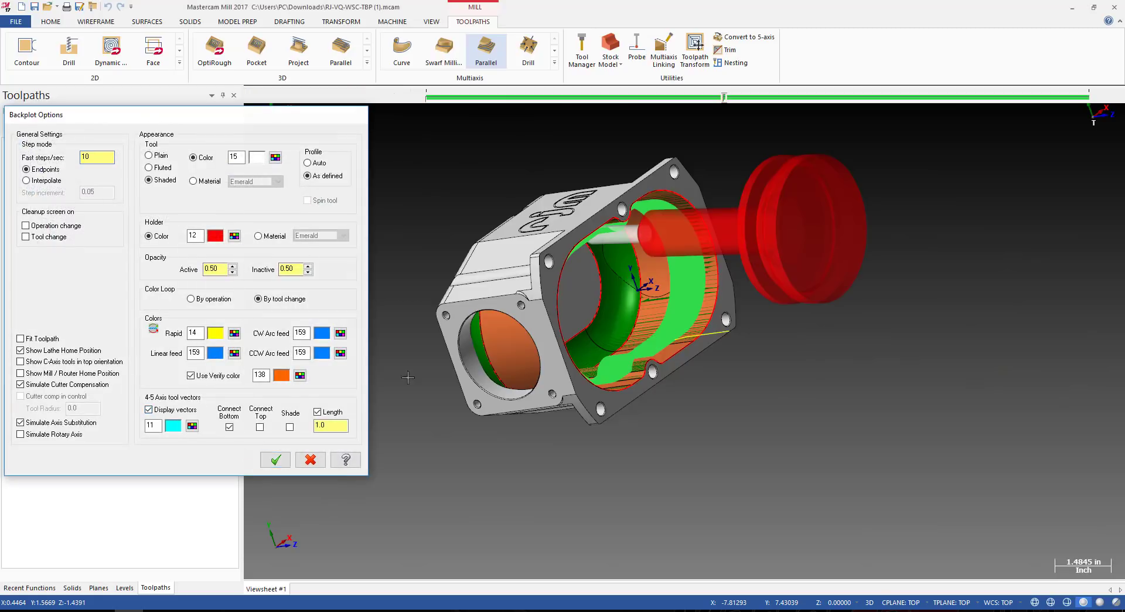
pyautogui.moveTo(582, 223); pyautogui.dragTo(528, 200, button='middle')
pyautogui.scroll(3, 474, 131)
pyautogui.moveTo(651, 224); pyautogui.dragTo(509, 152, button='middle')
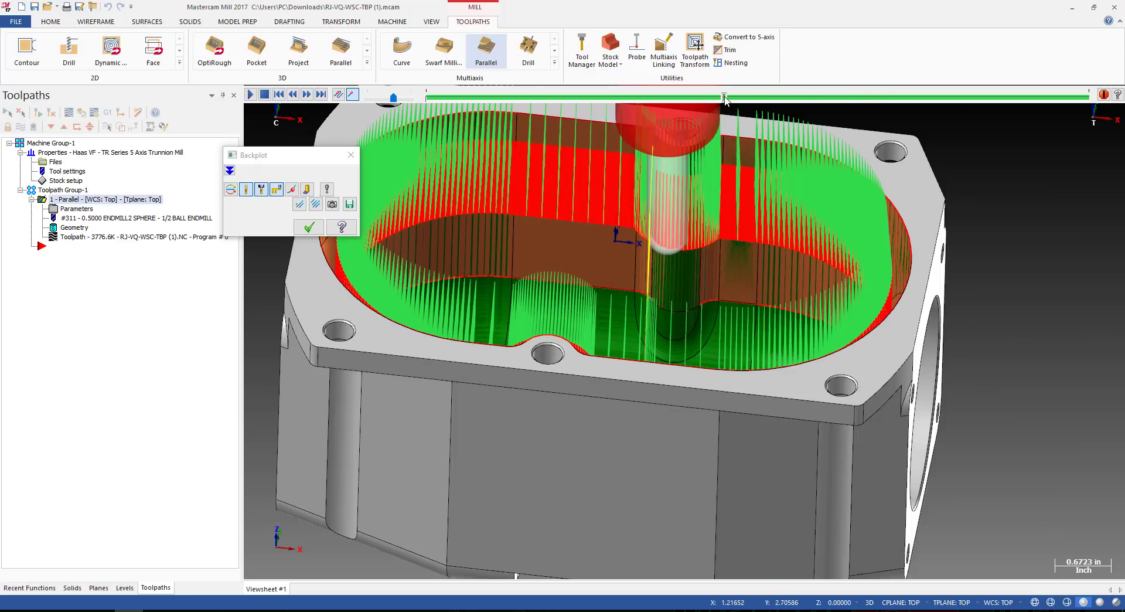
# Advance the backplot to about 89 percent of the toolpath, examine the tool vectors along the pocket walls, and exit.
pyautogui.moveTo(809, 114); pyautogui.dragTo(750, 248, button='middle')
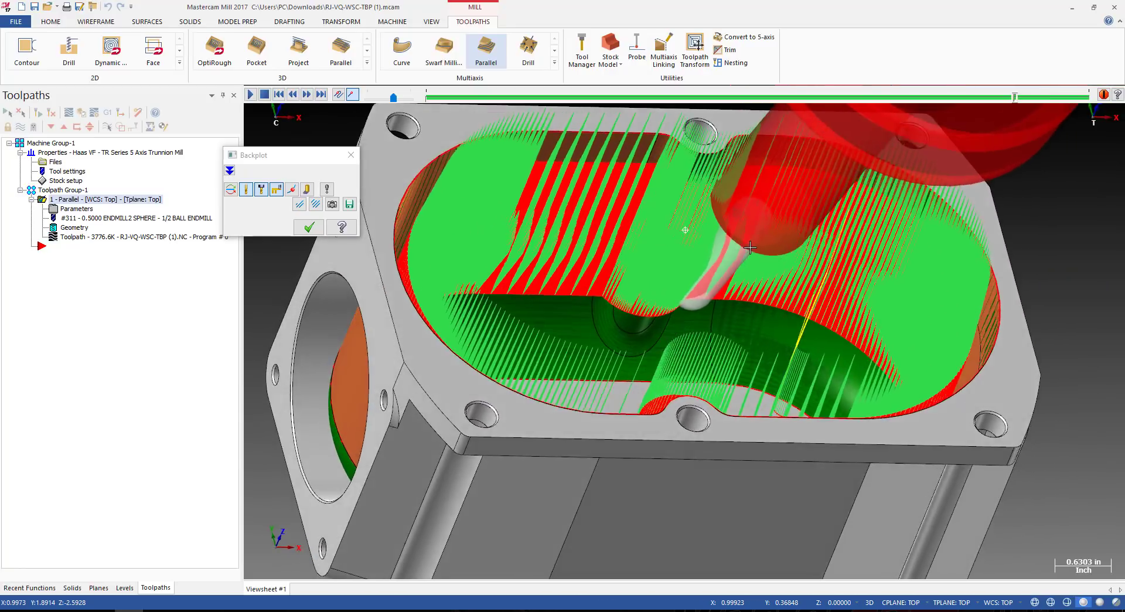
pyautogui.scroll(5, 618, 206)
pyautogui.press('alt')
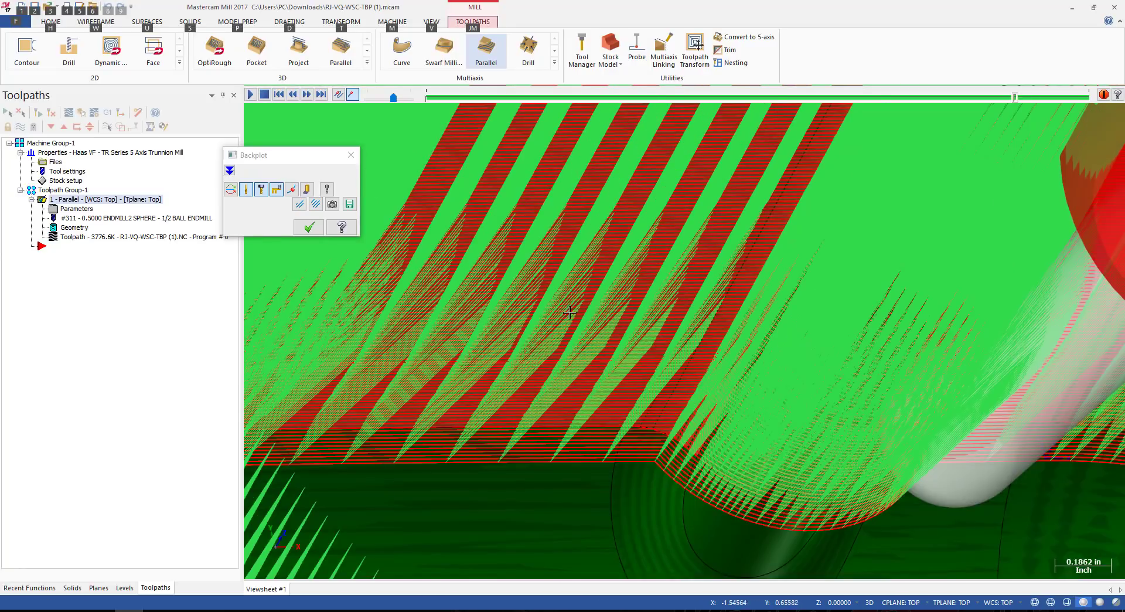
pyautogui.scroll(-4, 568, 303)
pyautogui.moveTo(568, 302); pyautogui.dragTo(596, 274, button='middle')
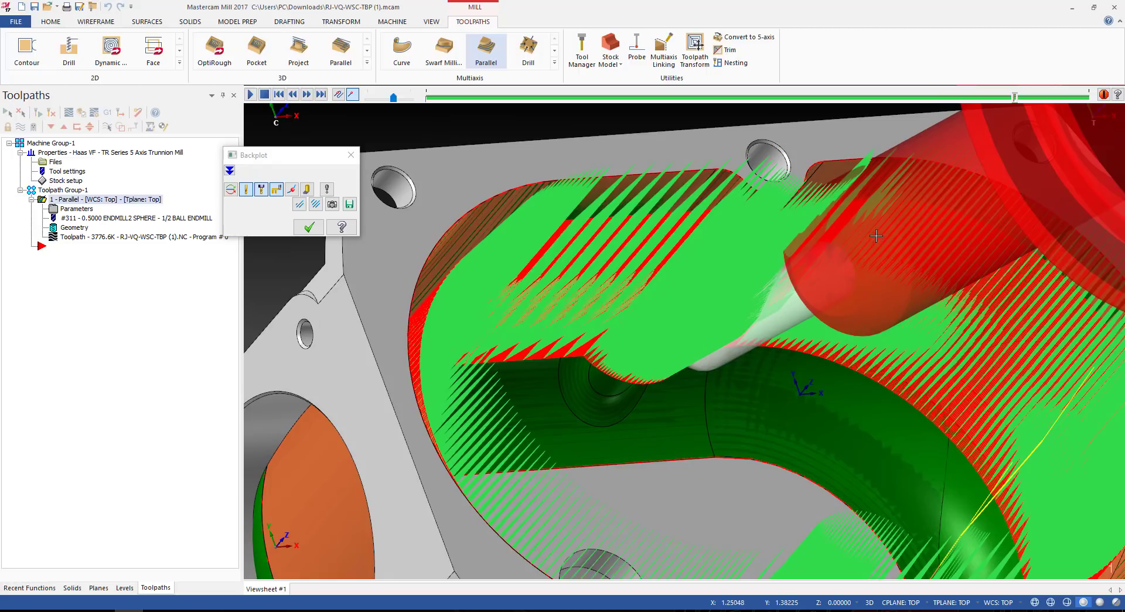
pyautogui.scroll(-5, 864, 233)
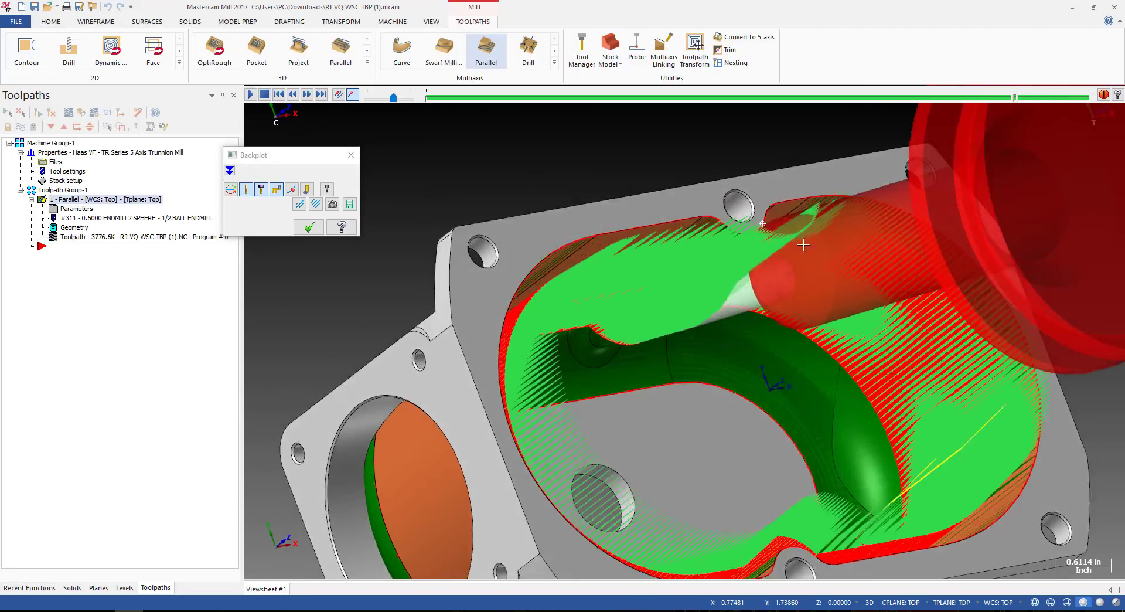
pyautogui.moveTo(864, 232); pyautogui.dragTo(755, 208, button='middle')
pyautogui.press('Escape')
pyautogui.scroll(-4, 597, 248)
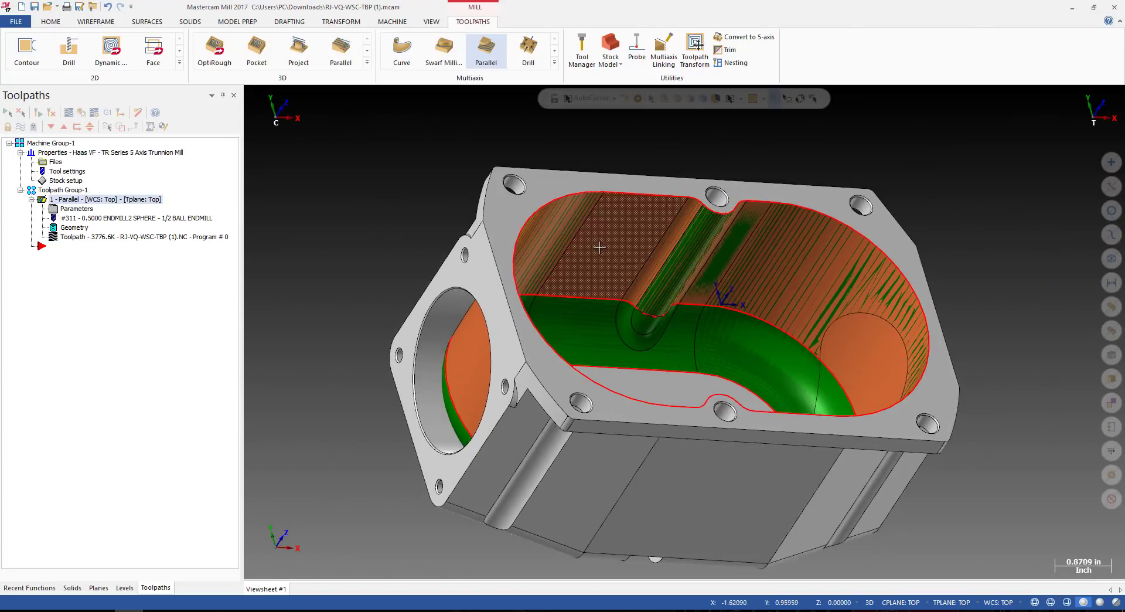
# Review the Parallel toolpath's collision control settings and look at the pocket's inner walls.
pyautogui.moveTo(564, 241); pyautogui.dragTo(601, 231, button='middle')
pyautogui.hotkey('alt', '1')
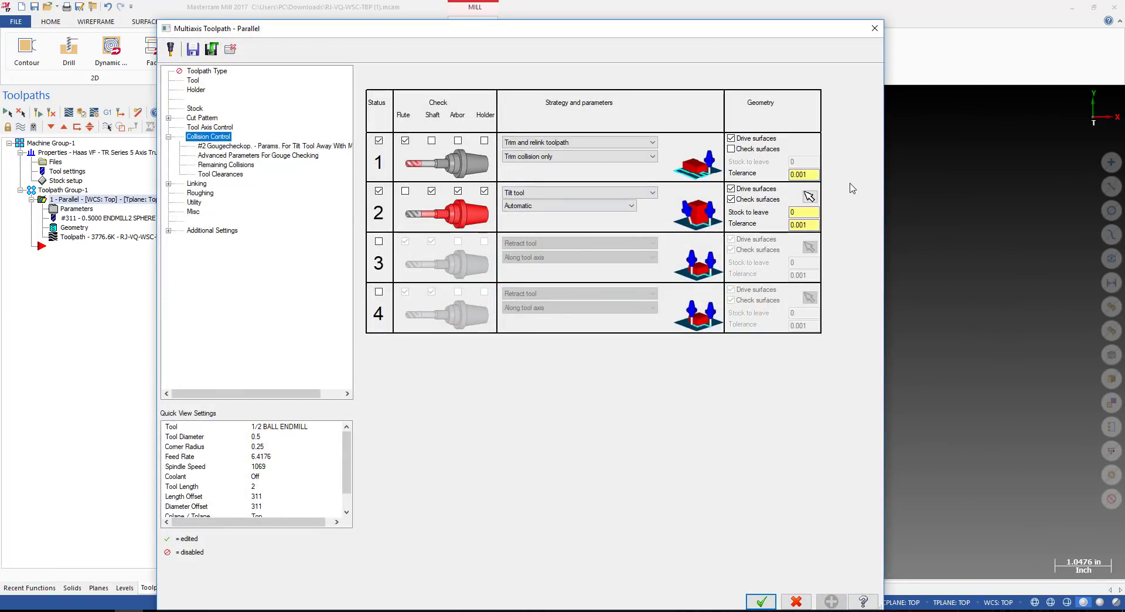
pyautogui.click(810, 196)
pyautogui.scroll(-2, 824, 243)
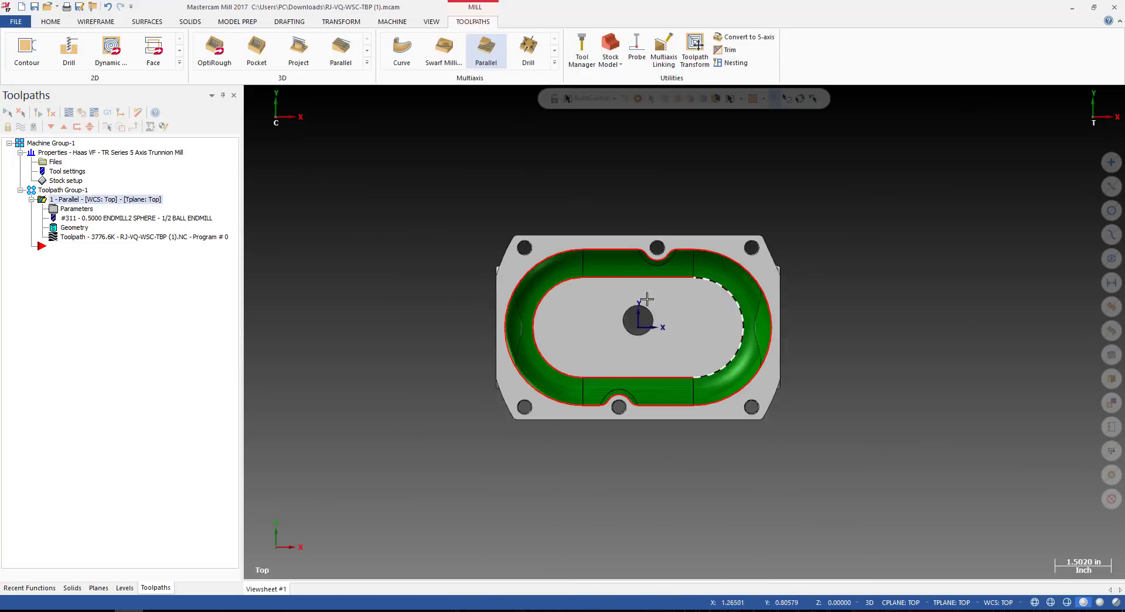
pyautogui.moveTo(645, 299); pyautogui.dragTo(512, 249, button='middle')
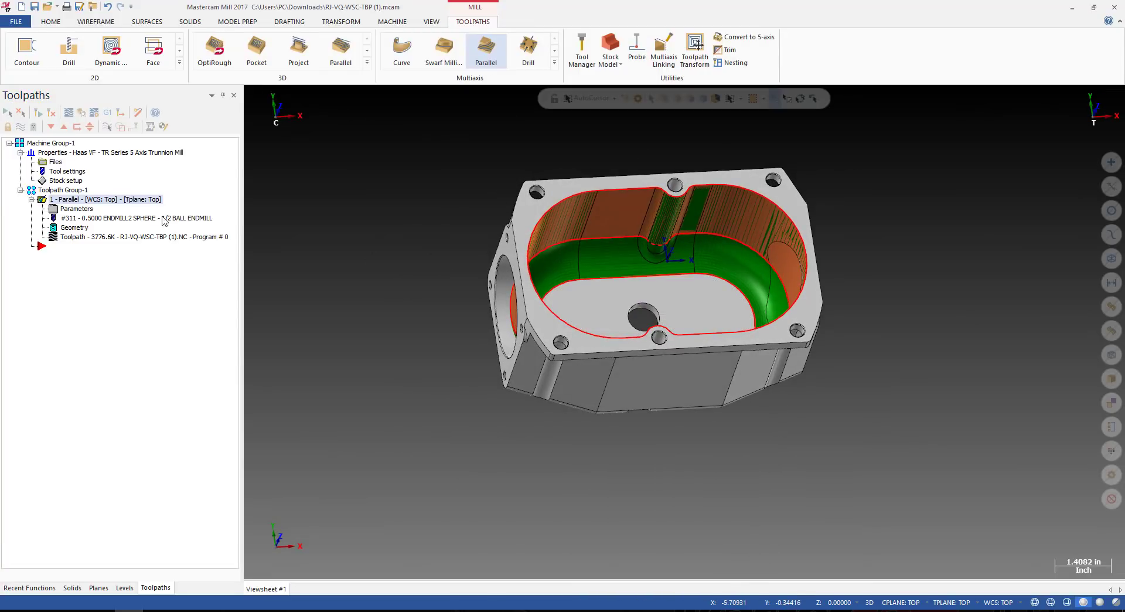
# Backplot the Parallel toolpath to roughly its midpoint and examine the tool position and passes along the pocket wall.
pyautogui.click(93, 235)
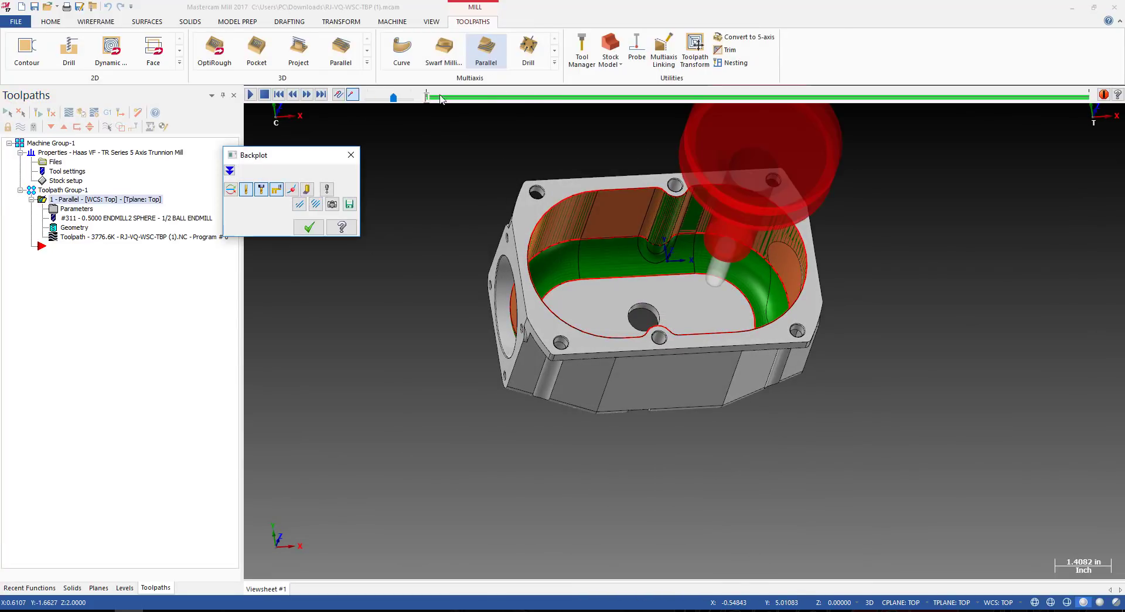
pyautogui.moveTo(427, 96); pyautogui.dragTo(771, 96)
pyautogui.scroll(1, 693, 248)
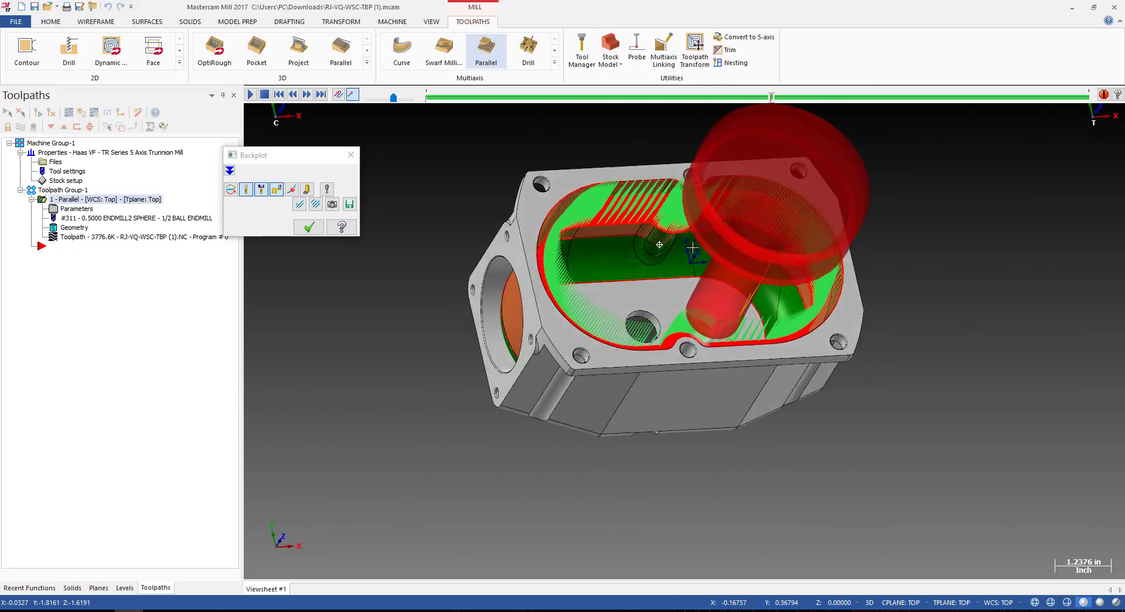
pyautogui.moveTo(693, 248); pyautogui.dragTo(695, 274, button='middle')
pyautogui.scroll(2, 682, 240)
pyautogui.scroll(3, 704, 334)
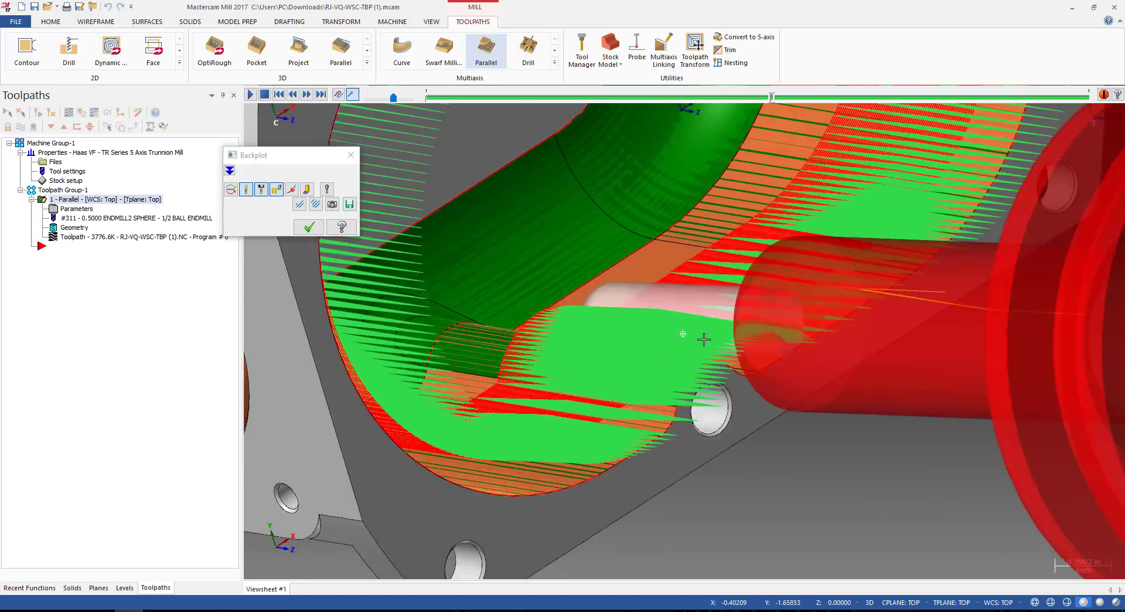
pyautogui.scroll(-3, 704, 339)
pyautogui.moveTo(704, 340); pyautogui.dragTo(686, 293, button='middle')
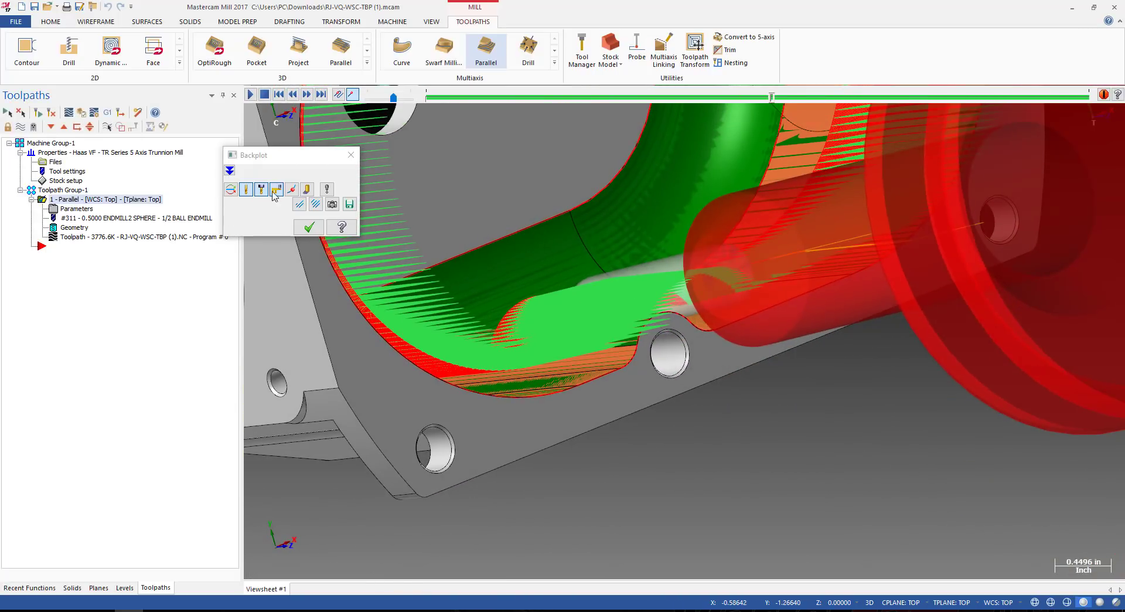
# Turn off the 4-5 axis tool vectors in the backplot options and inspect the links between passes on the pocket wall.
pyautogui.click(327, 188)
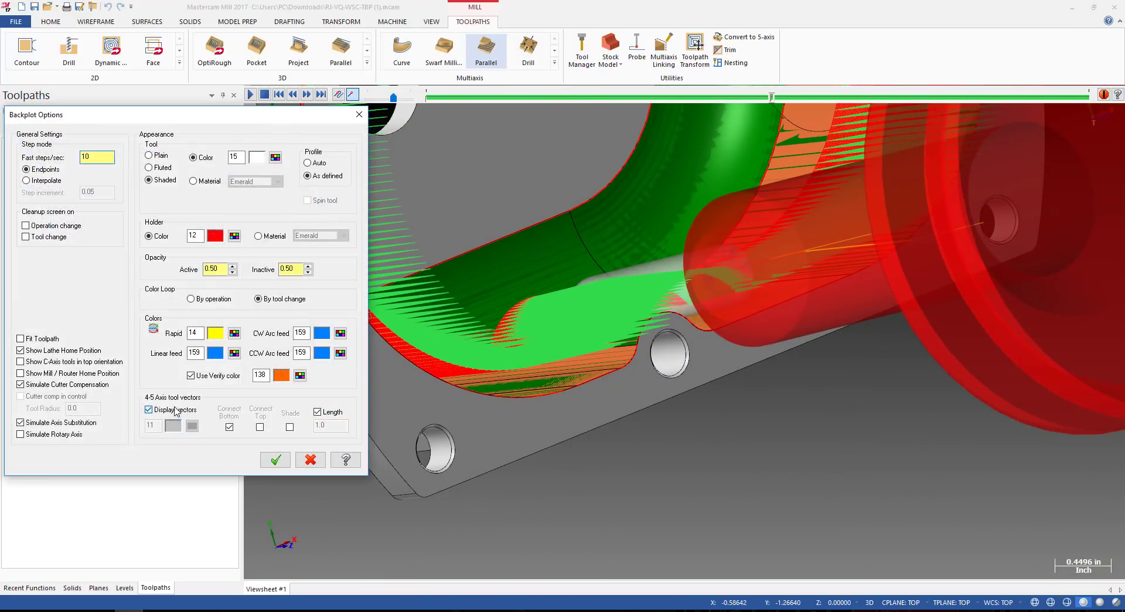
pyautogui.click(176, 409)
pyautogui.click(286, 461)
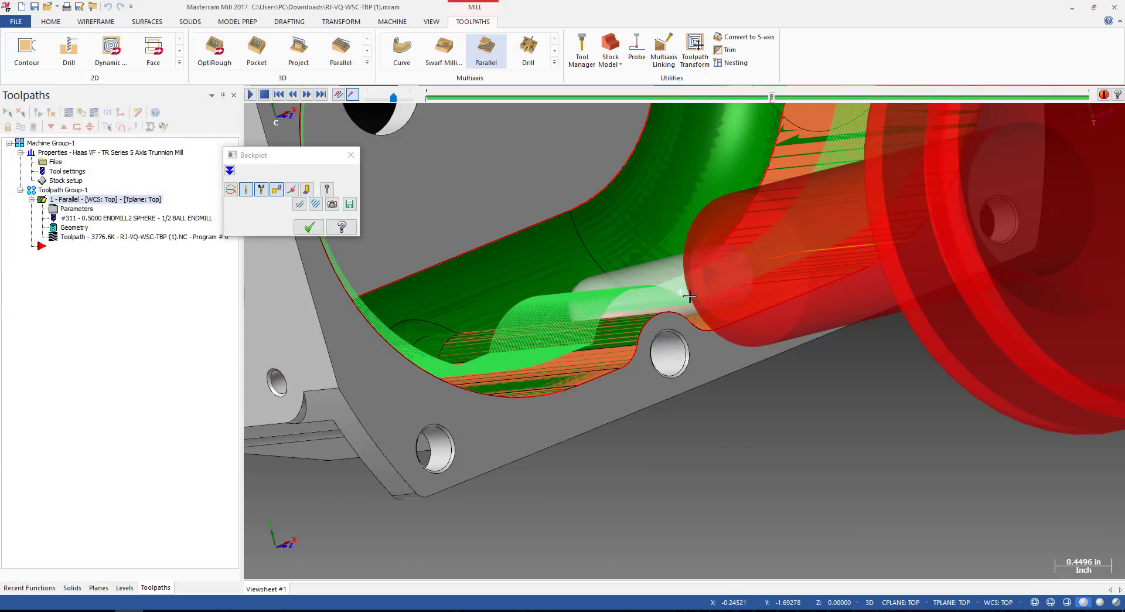
pyautogui.moveTo(683, 295); pyautogui.dragTo(592, 188, button='middle')
pyautogui.scroll(-4, 660, 301)
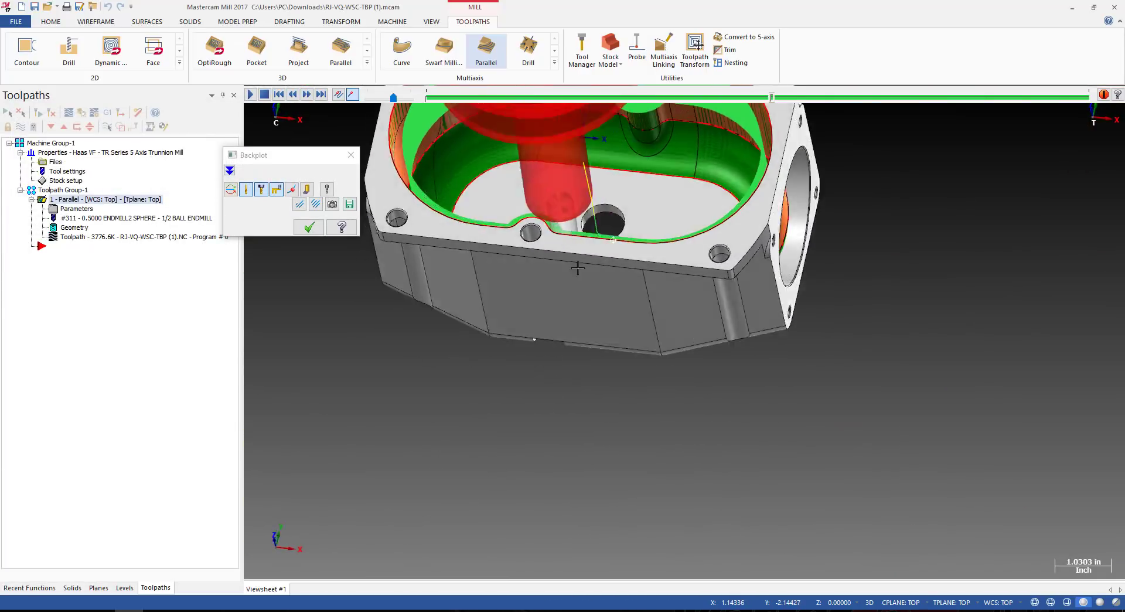
pyautogui.scroll(6, 610, 208)
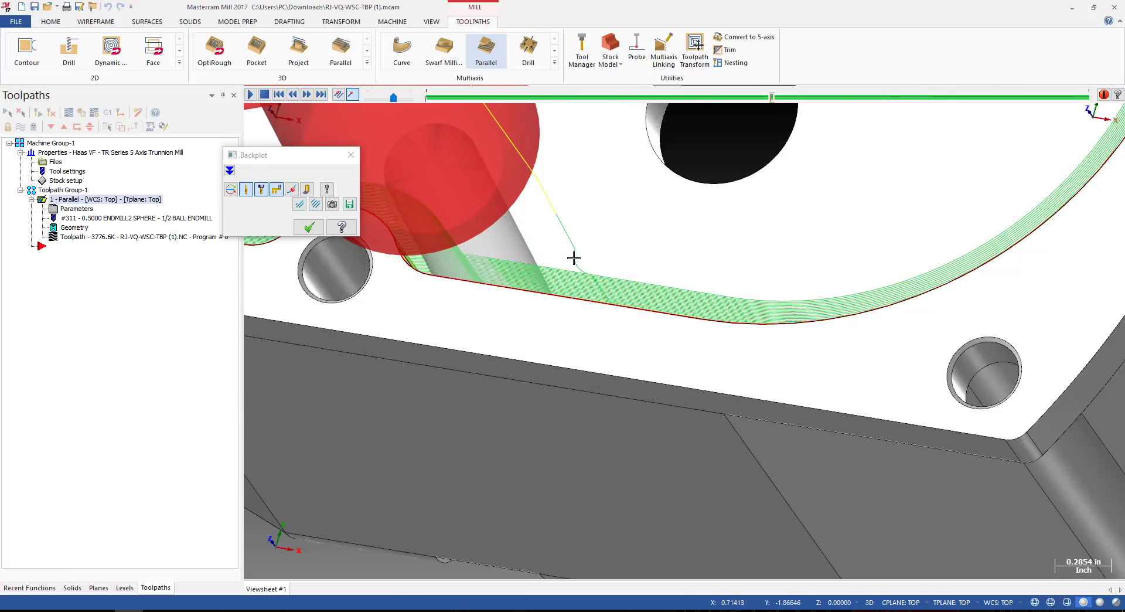
pyautogui.scroll(6, 573, 258)
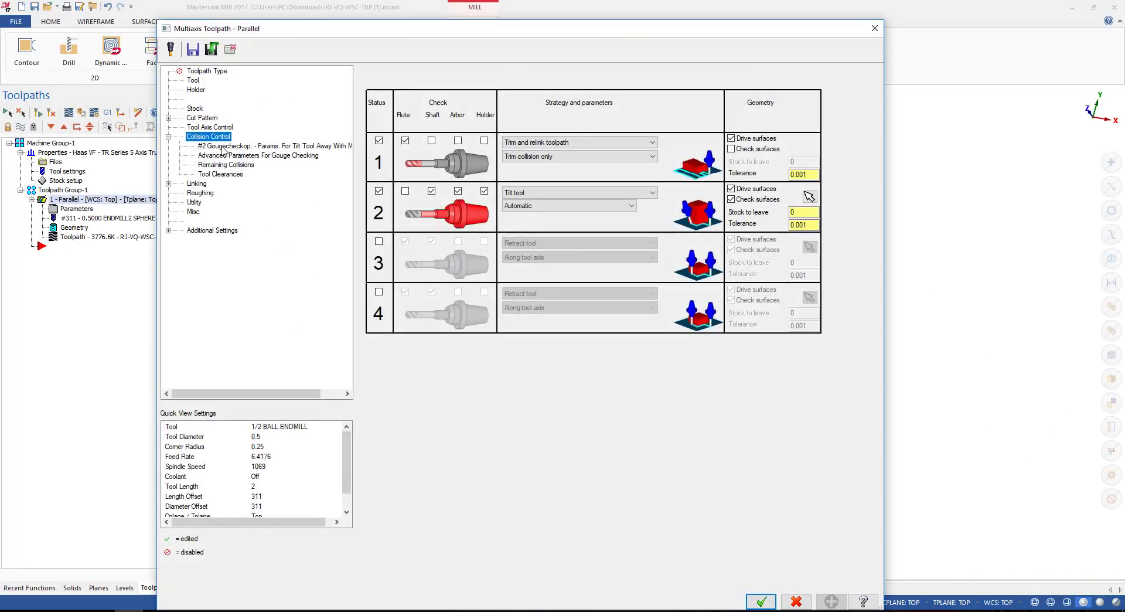
# Review the Parallel toolpath's cut pattern, collision control, advanced gouge checking and remaining collisions settings.
pyautogui.click(202, 119)
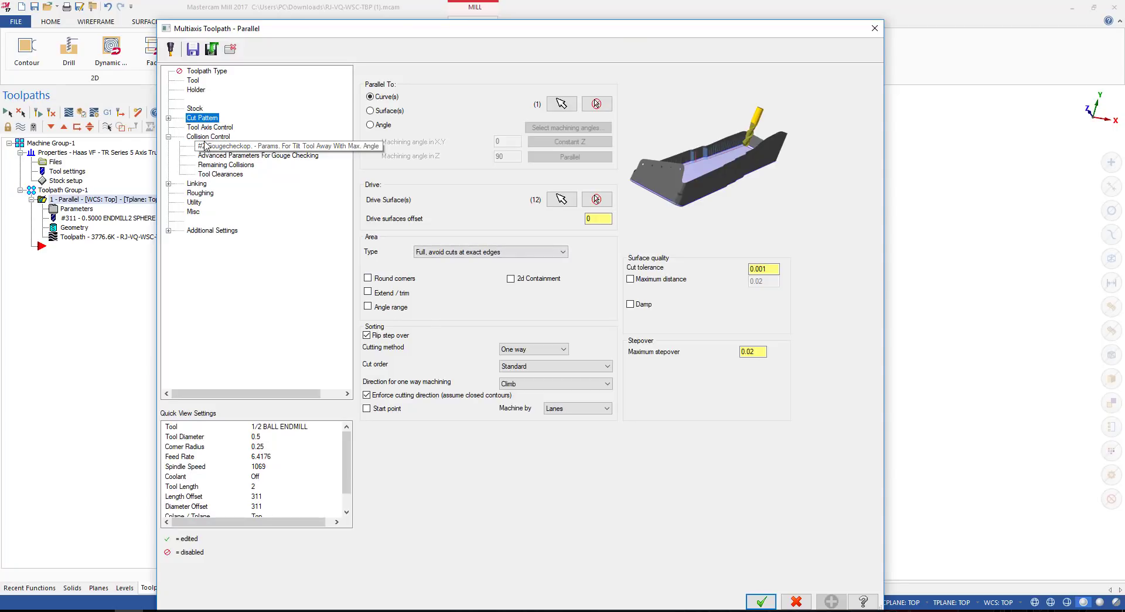
pyautogui.click(205, 137)
pyautogui.click(208, 156)
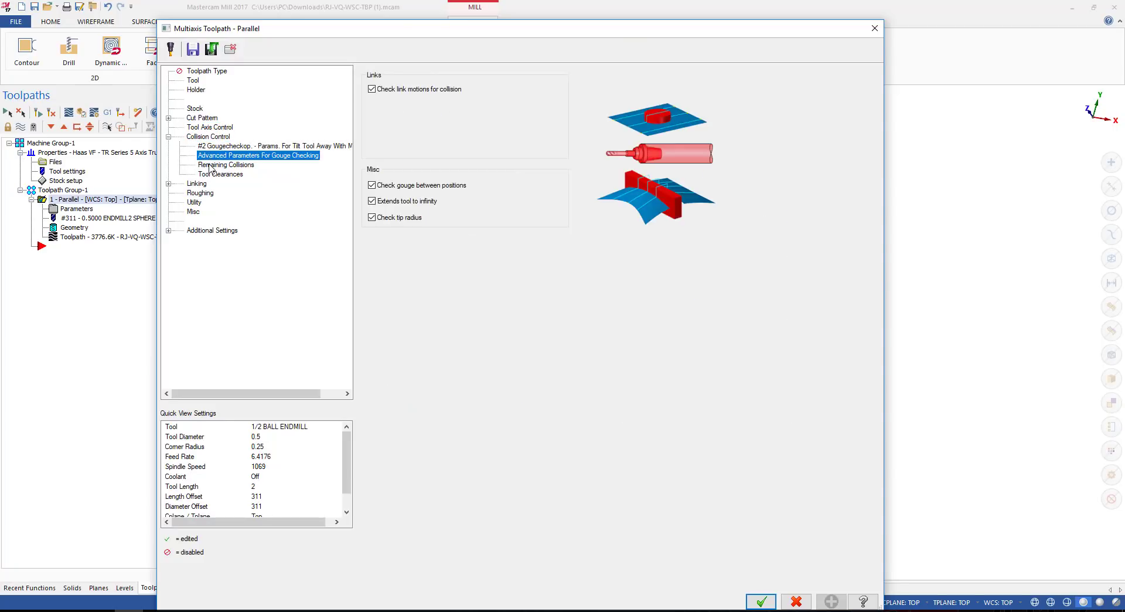
pyautogui.click(211, 166)
pyautogui.press('Up')
pyautogui.press('Up')
pyautogui.press('Up')
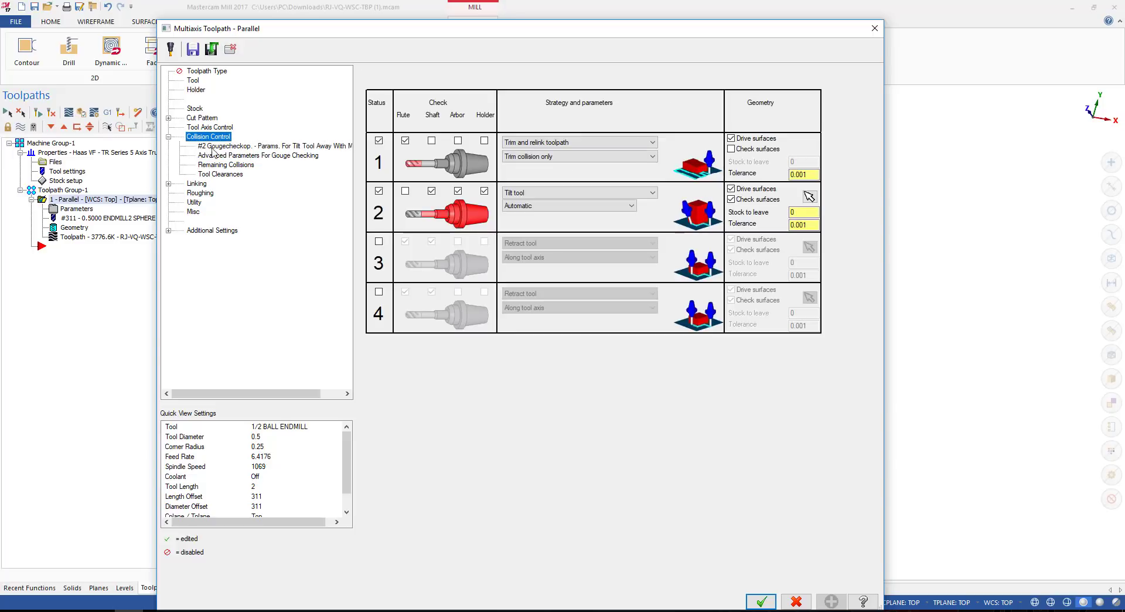
# Set the default link for small gaps to Blend spline and regenerate the Parallel toolpath.
pyautogui.click(196, 184)
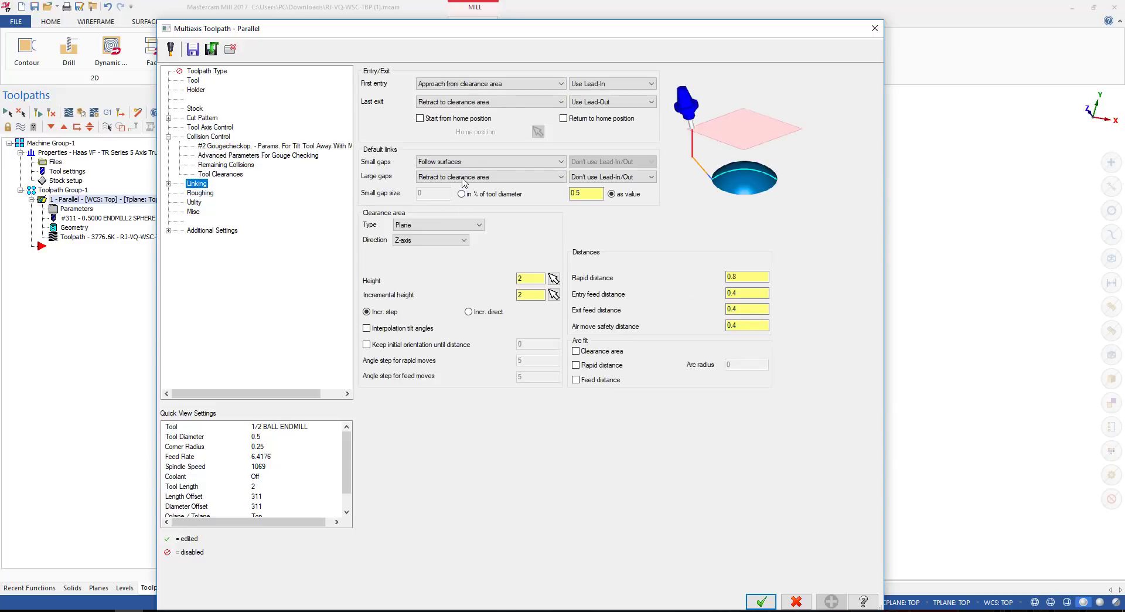
pyautogui.click(448, 163)
pyautogui.click(439, 192)
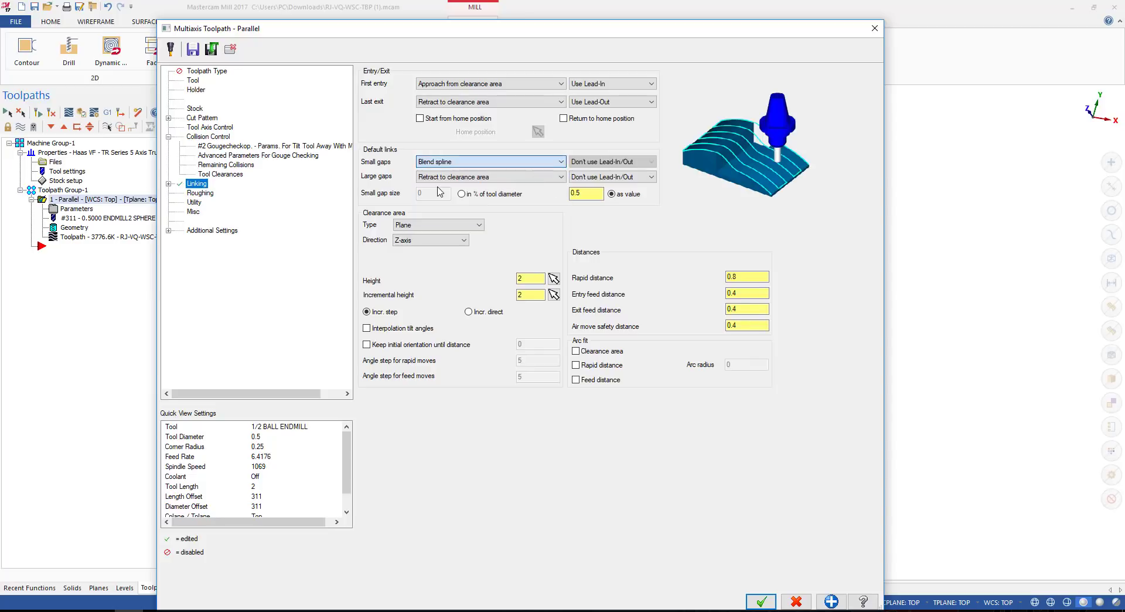
pyautogui.click(762, 602)
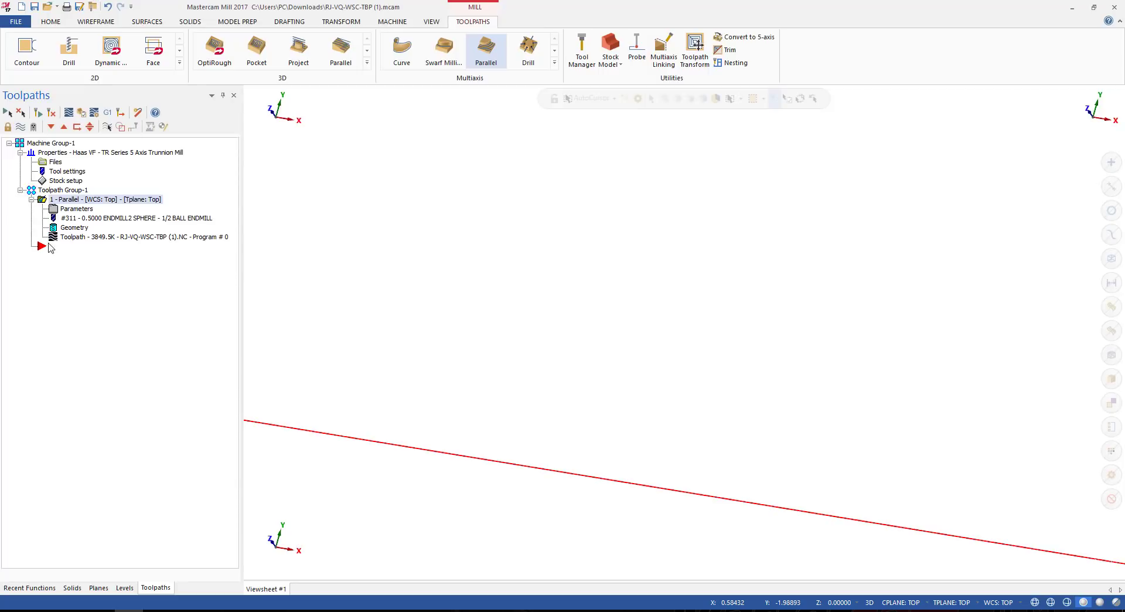
# Backplot the regenerated toolpath and examine the blend spline links between adjacent passes on the pocket wall.
pyautogui.click(69, 237)
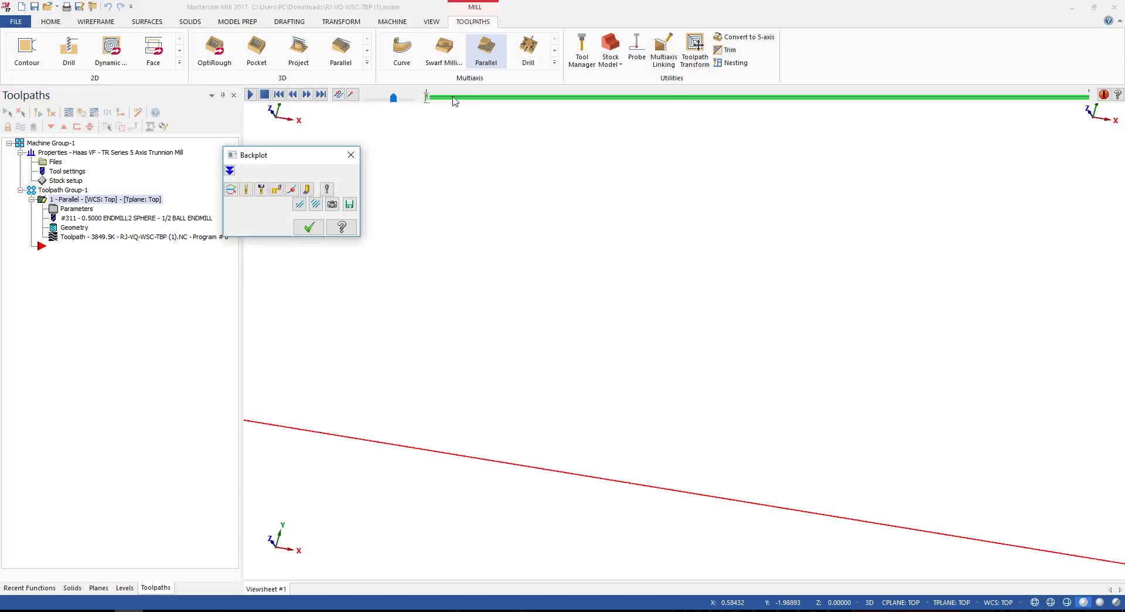
pyautogui.scroll(-5, 776, 284)
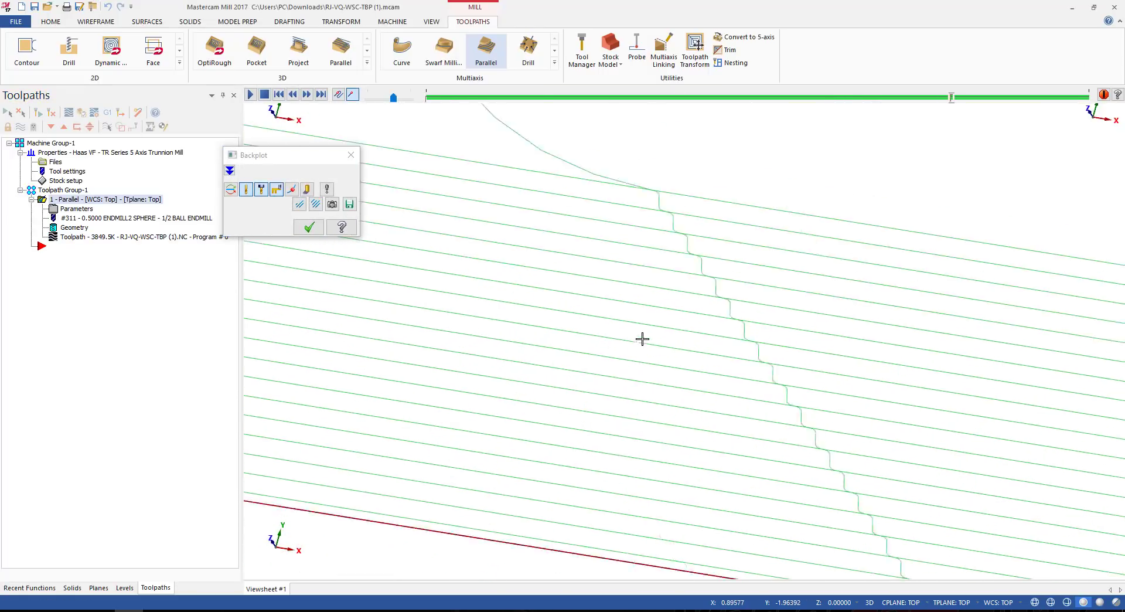
pyautogui.moveTo(657, 312); pyautogui.dragTo(504, 367, button='middle')
pyautogui.hotkey('alt', '1')
pyautogui.scroll(6, 443, 395)
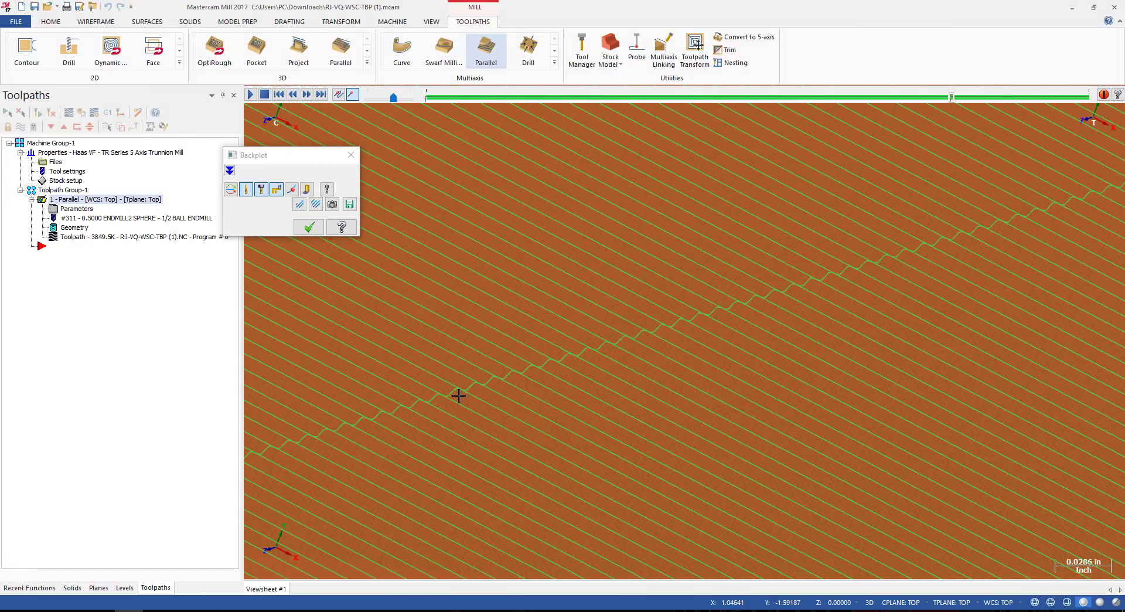
pyautogui.scroll(4, 459, 395)
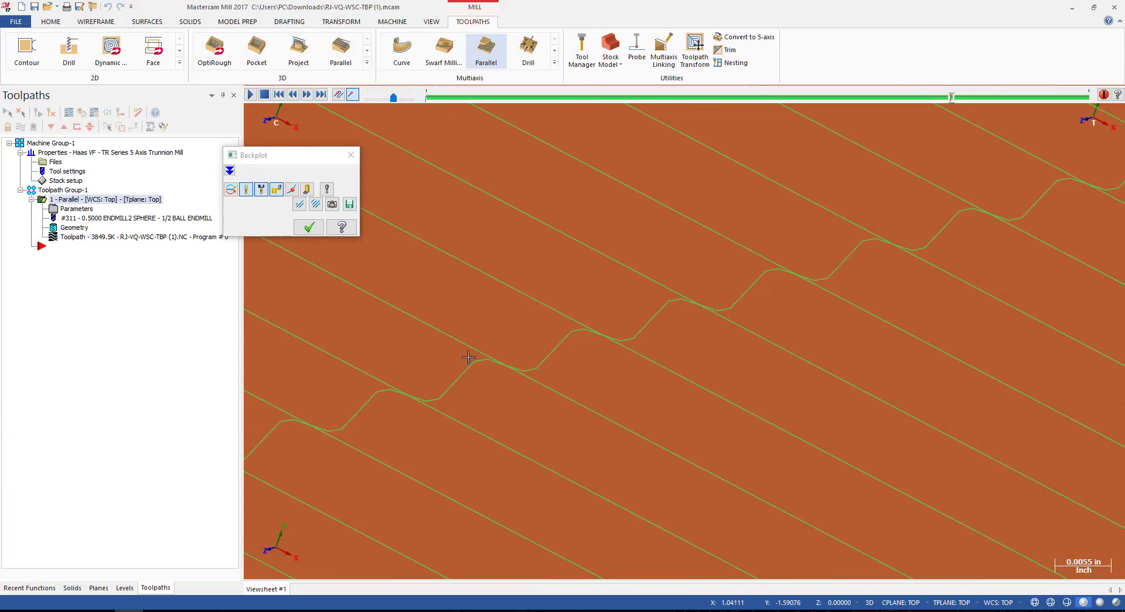
pyautogui.scroll(-10, 586, 377)
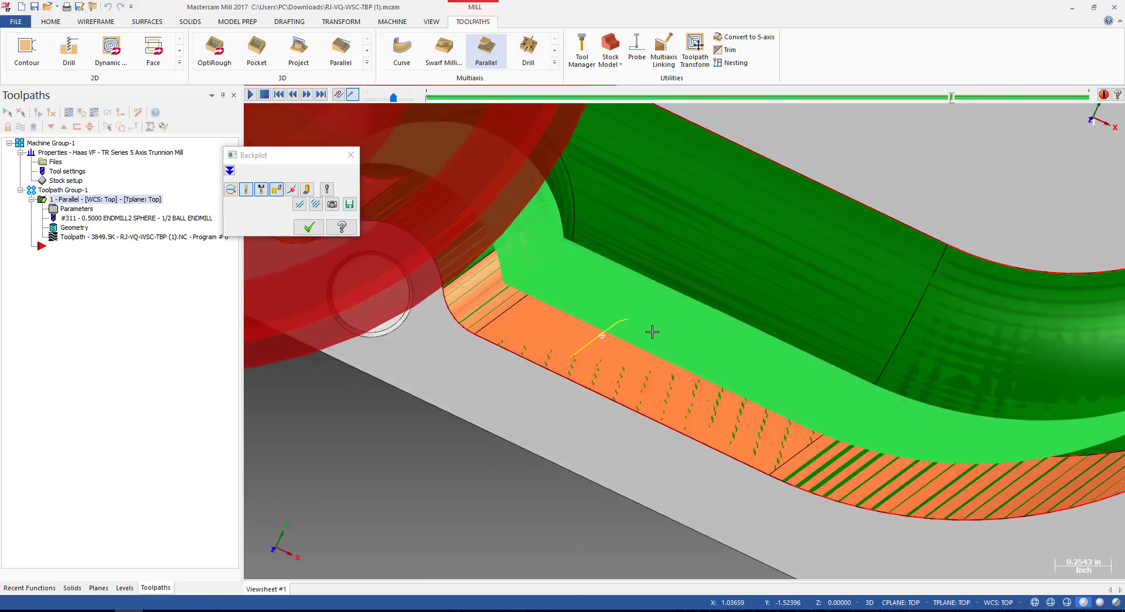
pyautogui.moveTo(653, 332); pyautogui.dragTo(608, 341, button='middle')
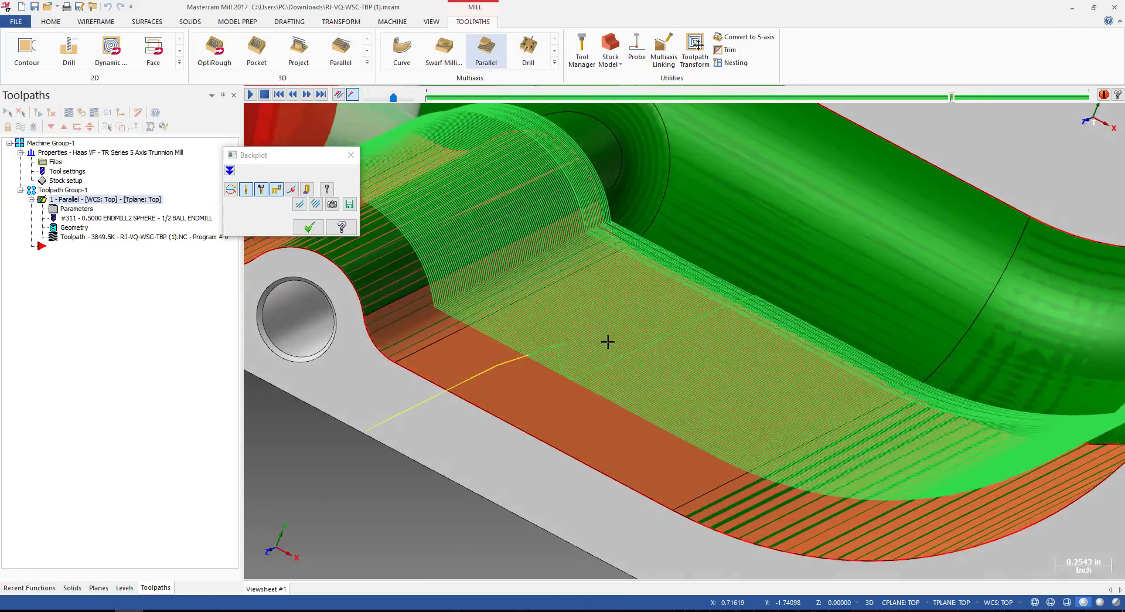
pyautogui.scroll(1, 618, 316)
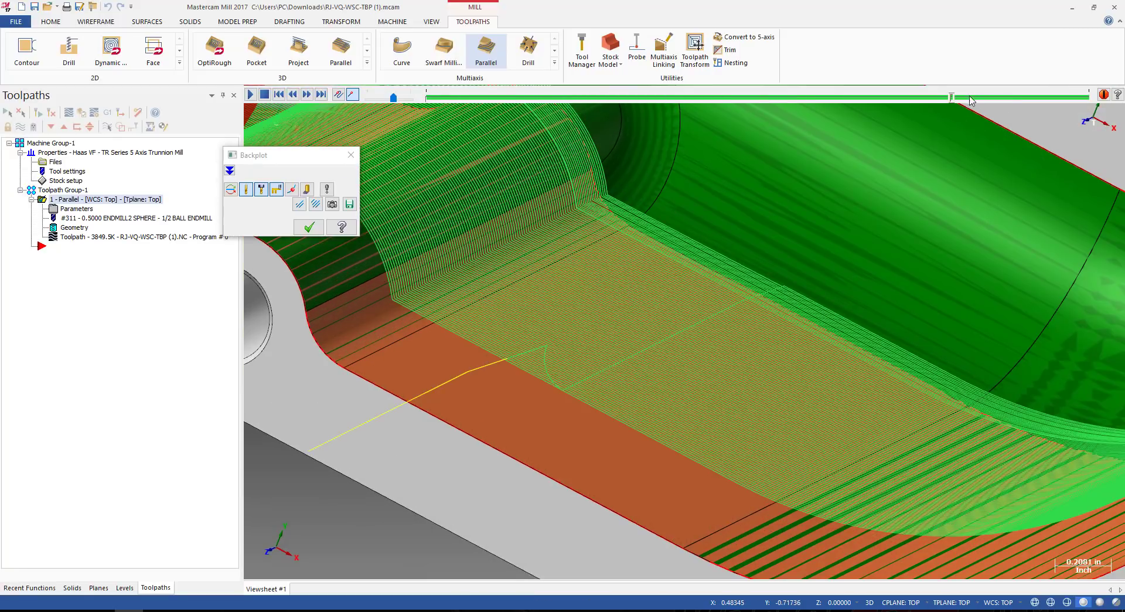
# Advance the backplot to the end of the toolpath, check the tool's final retract move, and close the backplot.
pyautogui.moveTo(952, 100); pyautogui.dragTo(1113, 94)
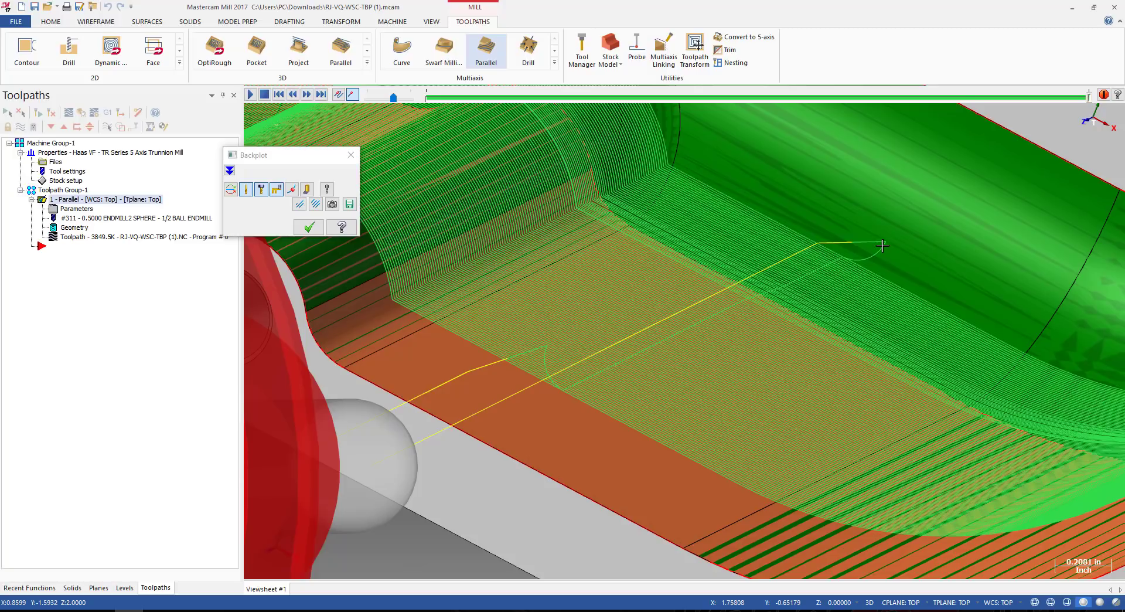
pyautogui.scroll(-10, 689, 278)
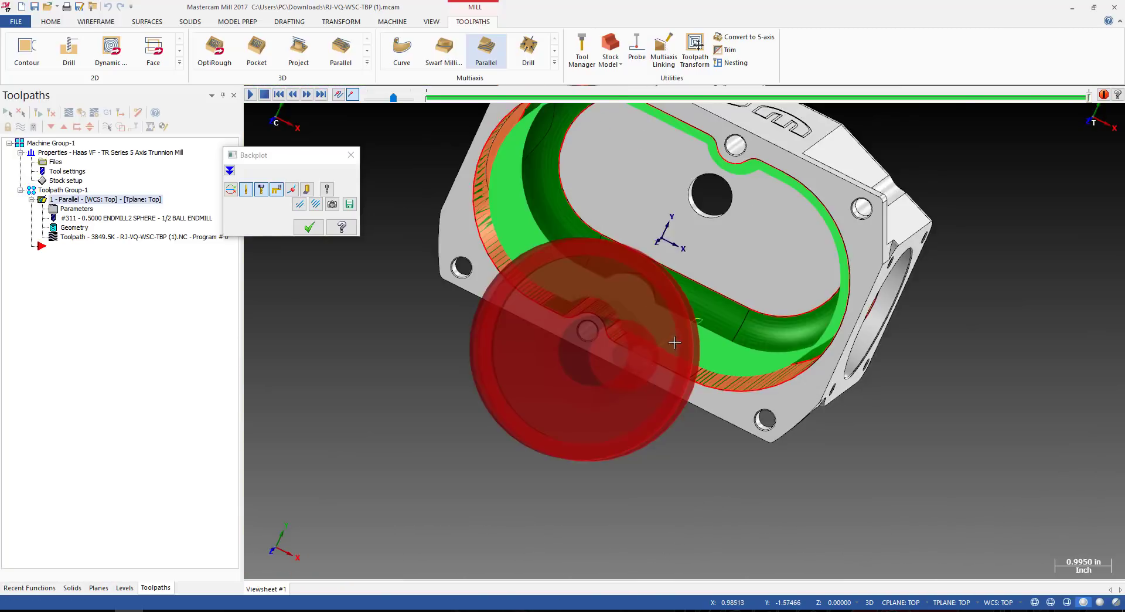
pyautogui.moveTo(688, 277); pyautogui.dragTo(720, 188, button='middle')
pyautogui.press('Escape')
# Examine the pocket's walls and floor blend from several angles and look over the available multiaxis toolpath types.
pyautogui.scroll(3, 719, 185)
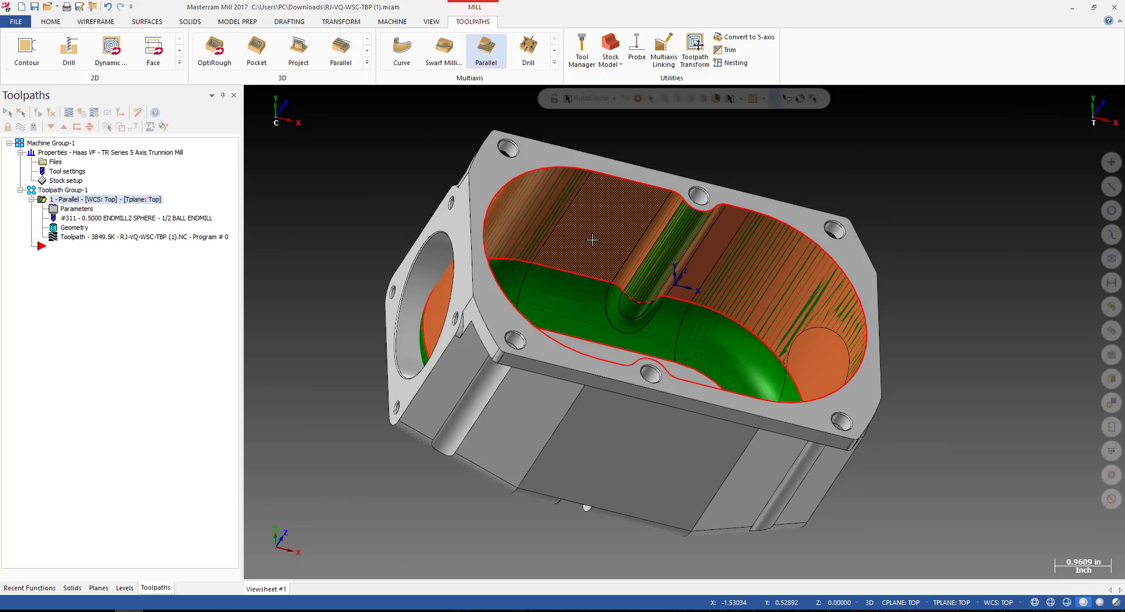
pyautogui.hotkey('alt', '1')
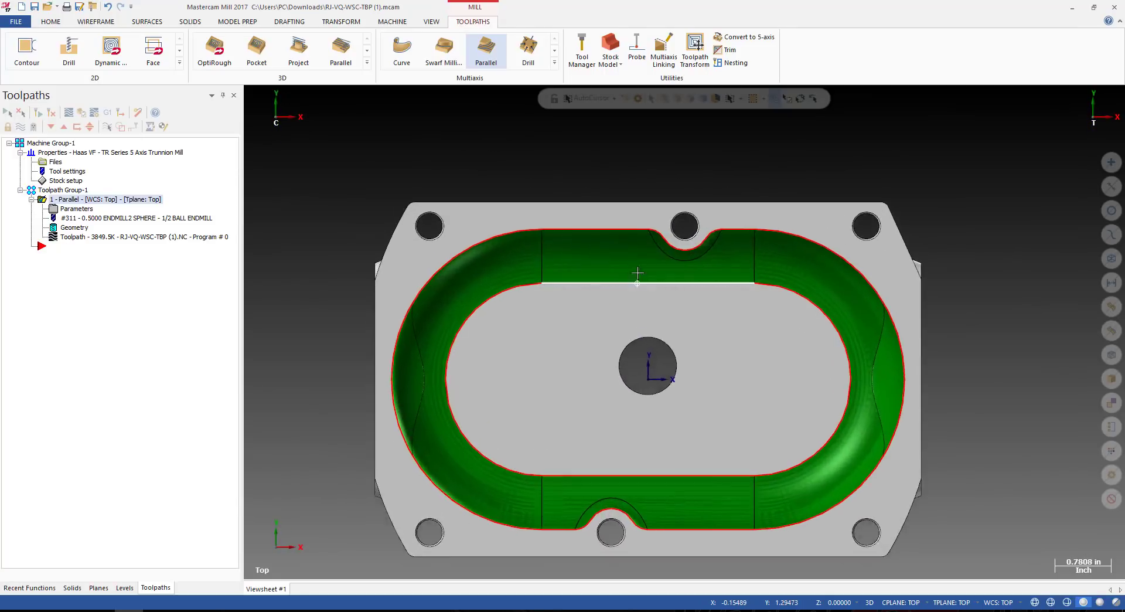
pyautogui.moveTo(638, 273); pyautogui.dragTo(503, 252, button='middle')
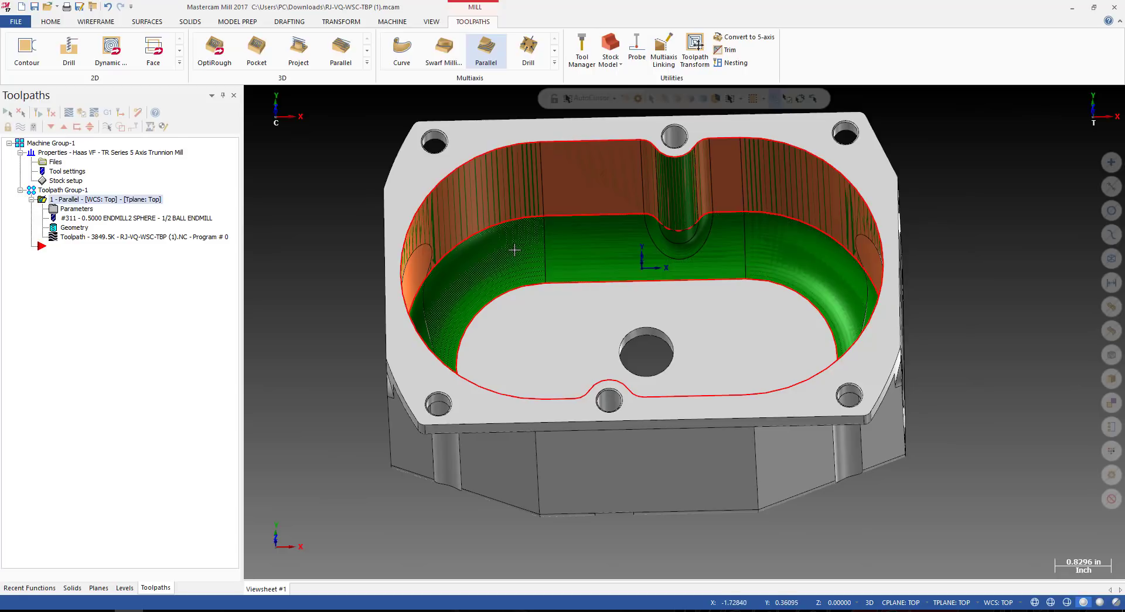
pyautogui.moveTo(512, 252); pyautogui.dragTo(473, 315, button='middle')
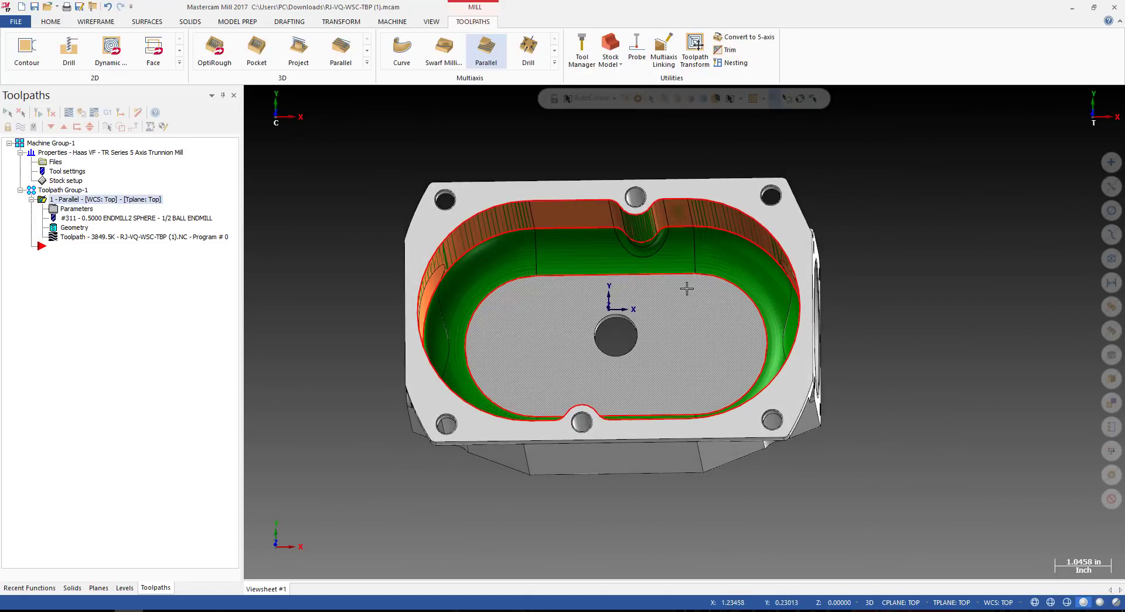
pyautogui.moveTo(685, 286); pyautogui.dragTo(661, 253, button='middle')
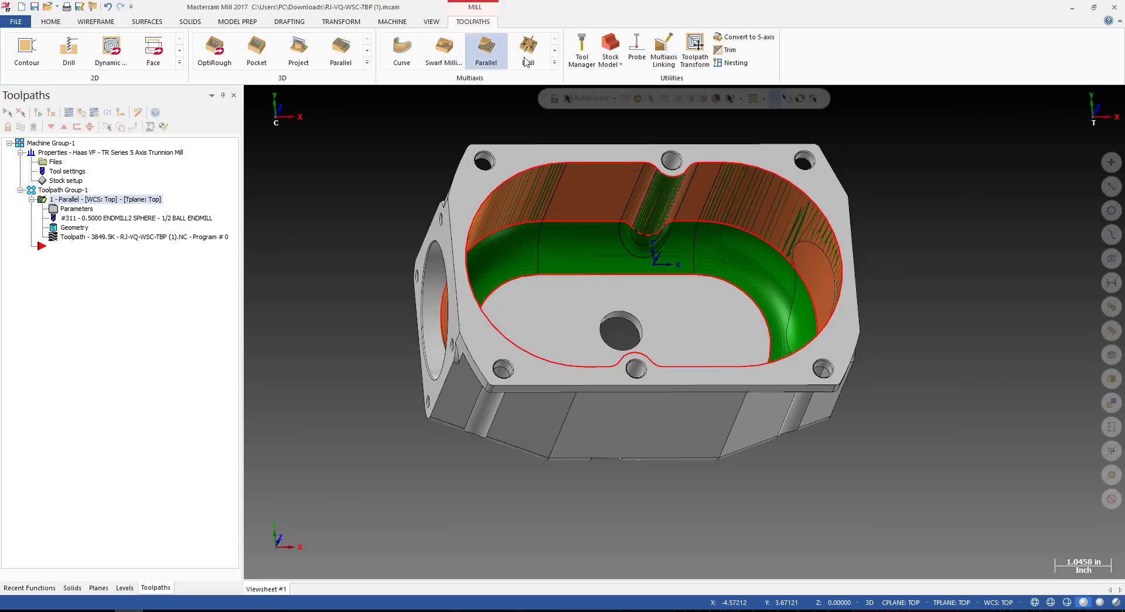
pyautogui.click(557, 70)
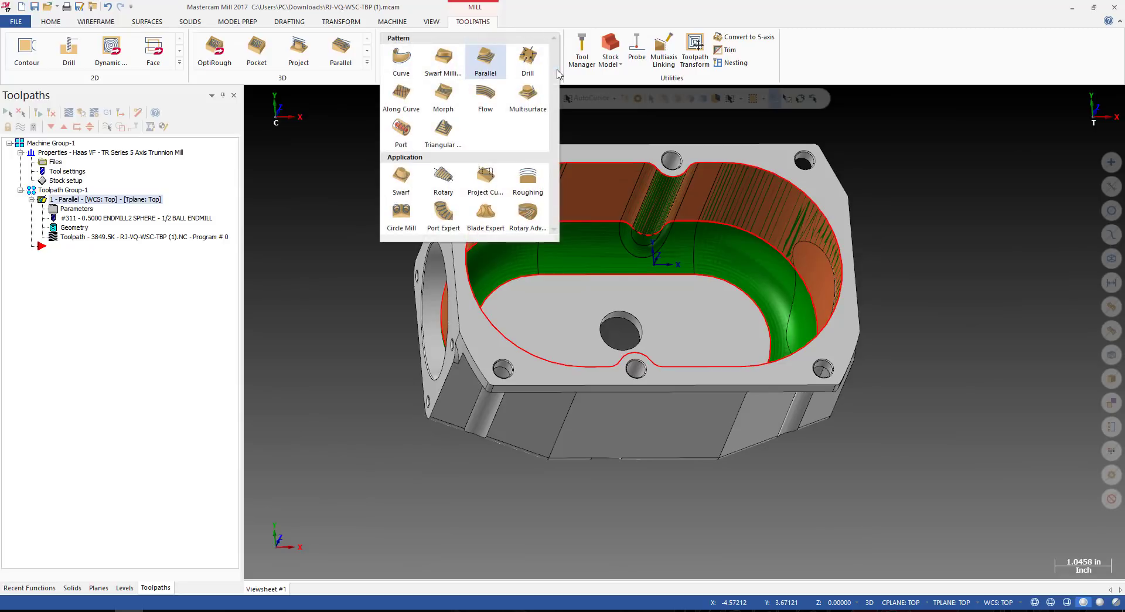
pyautogui.click(77, 211)
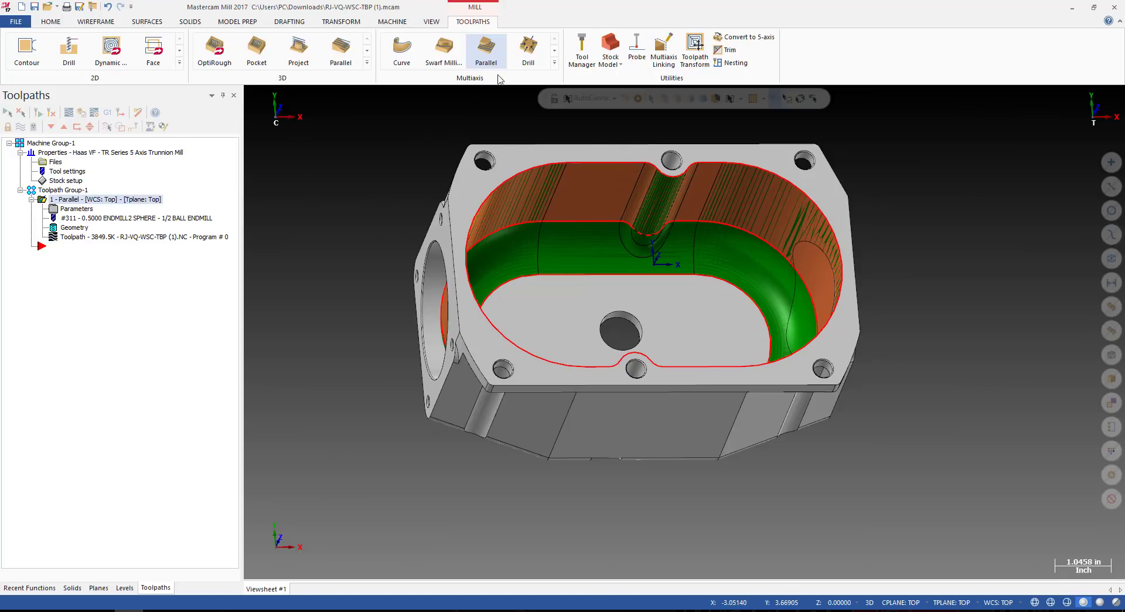
# Start a multiaxis Morph toolpath with the 1/2 ball endmill and bring up its cut pattern settings.
pyautogui.click(554, 63)
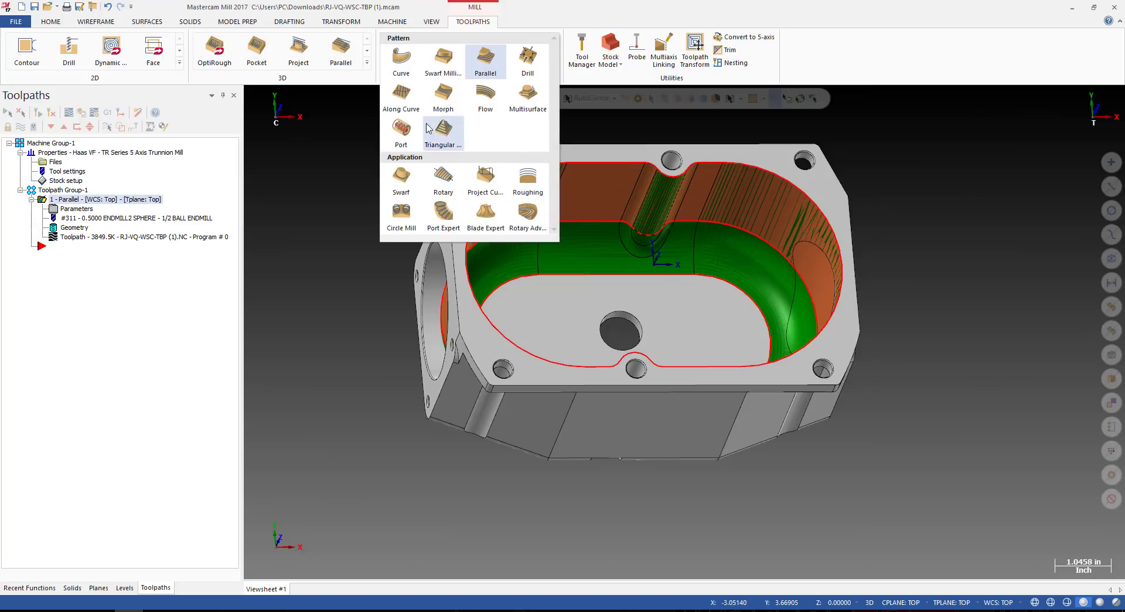
pyautogui.click(444, 96)
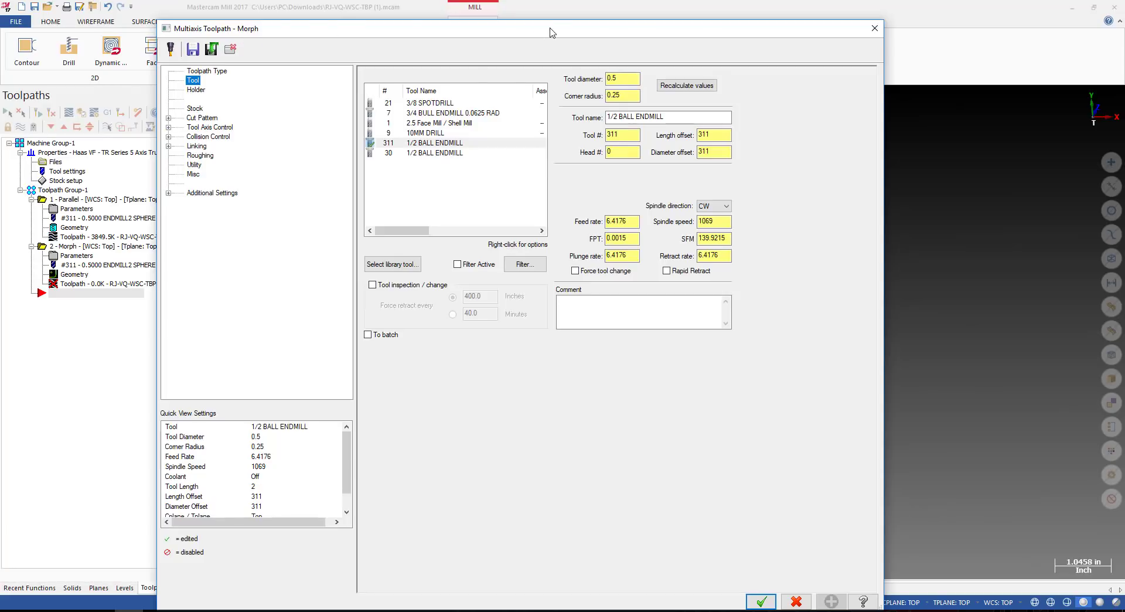
pyautogui.moveTo(551, 32); pyautogui.dragTo(278, 349)
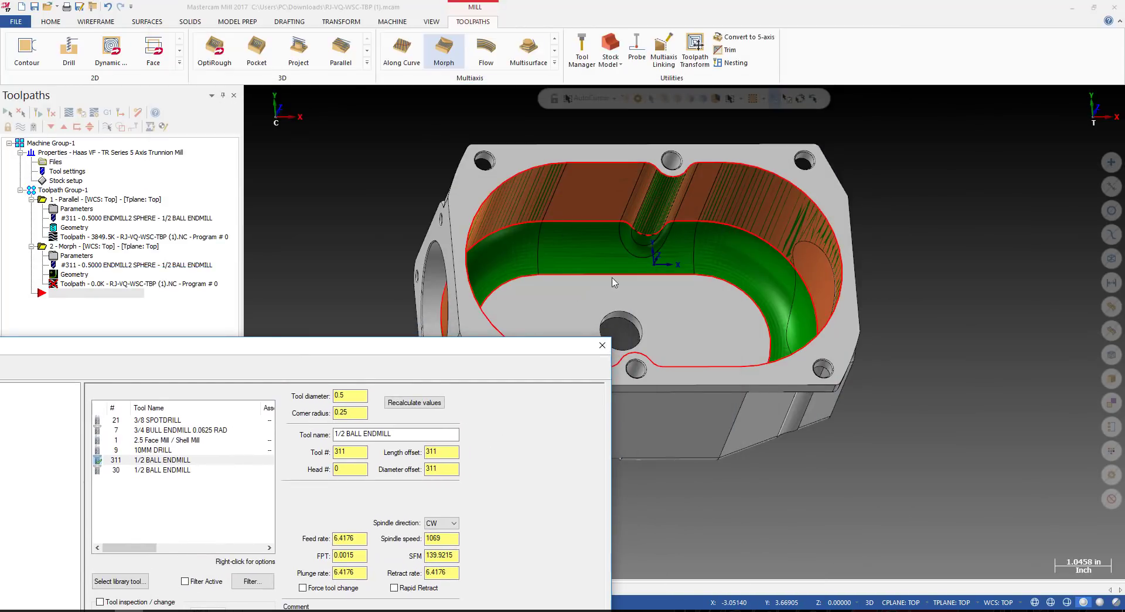
pyautogui.moveTo(501, 347); pyautogui.dragTo(713, 108)
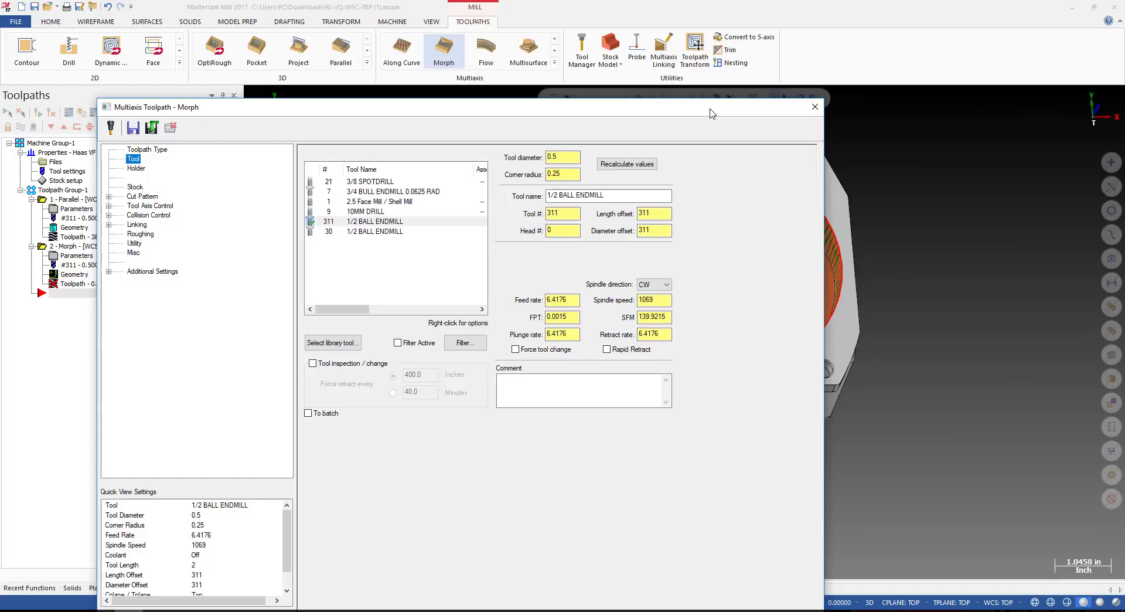
pyautogui.click(130, 197)
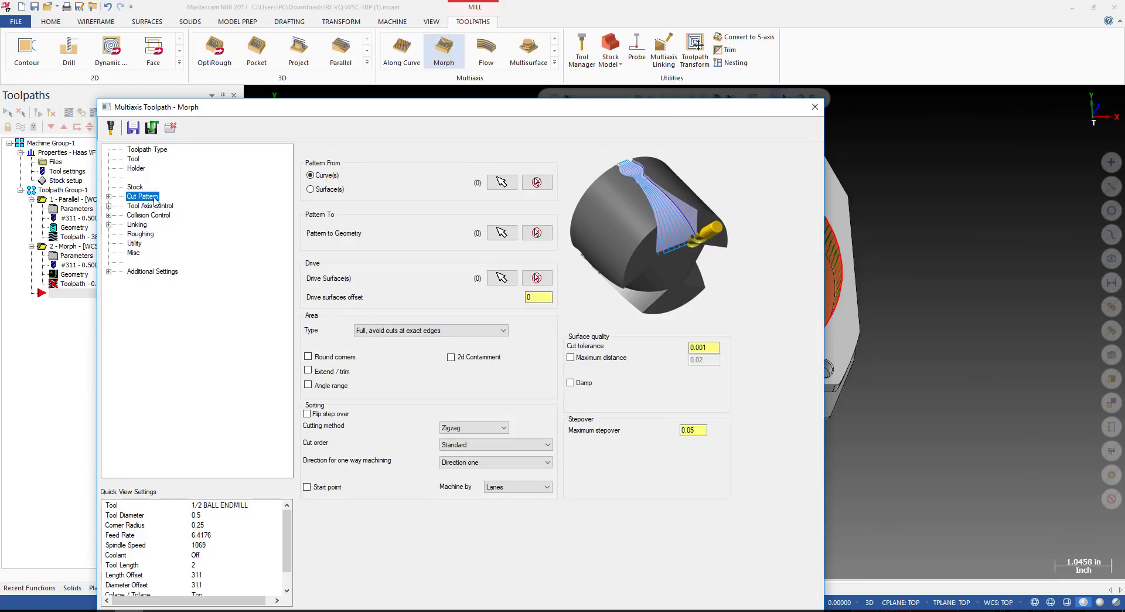
pyautogui.moveTo(658, 106); pyautogui.dragTo(687, 279)
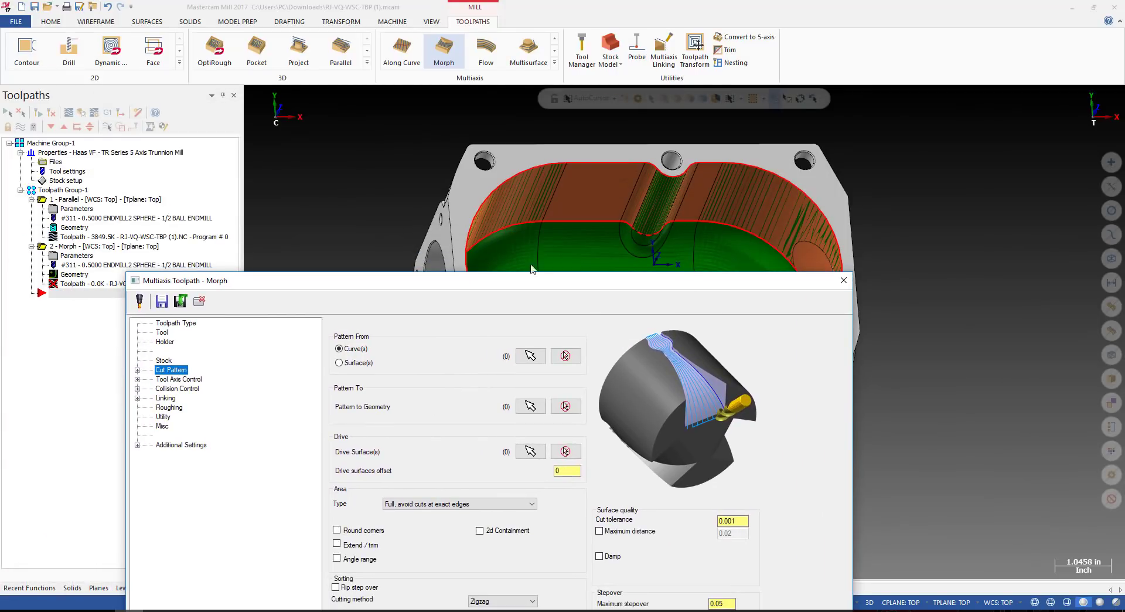
pyautogui.moveTo(583, 282); pyautogui.dragTo(587, 163)
# Try to chain the lower edge of the pocket wall as the Morph pattern's starting curve, and cancel the toolpath.
pyautogui.click(535, 241)
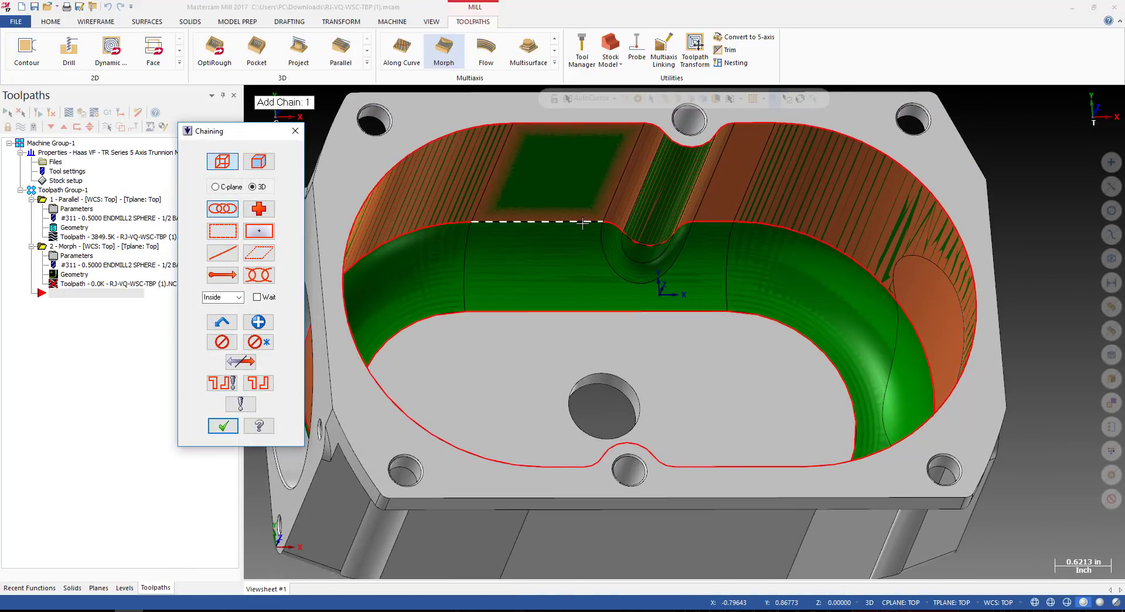
pyautogui.click(582, 222)
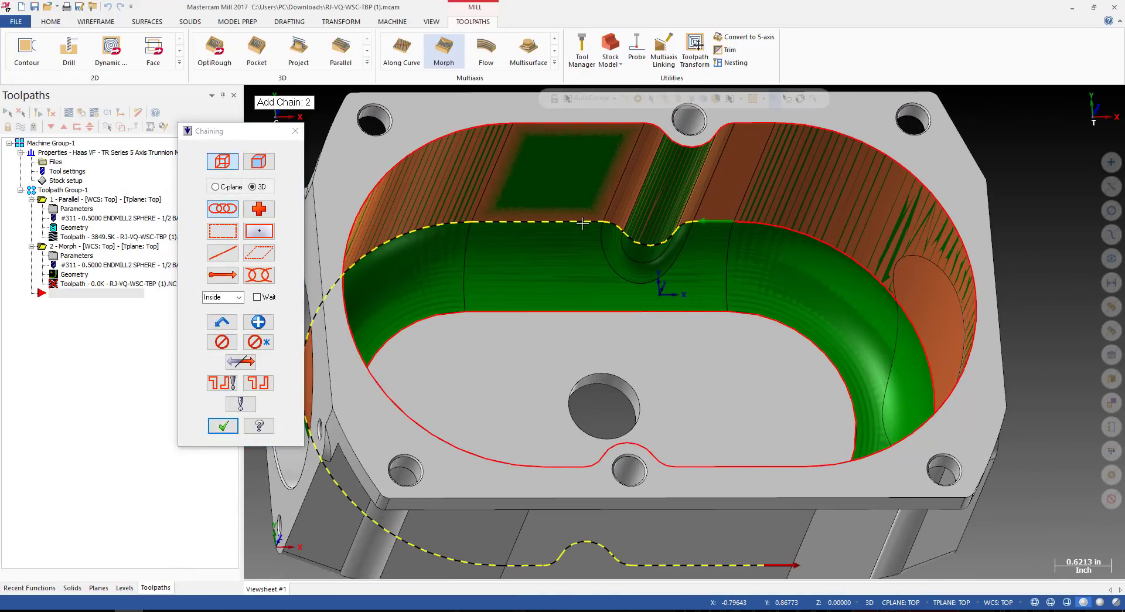
pyautogui.moveTo(618, 229); pyautogui.dragTo(705, 359, button='middle')
pyautogui.scroll(2, 739, 414)
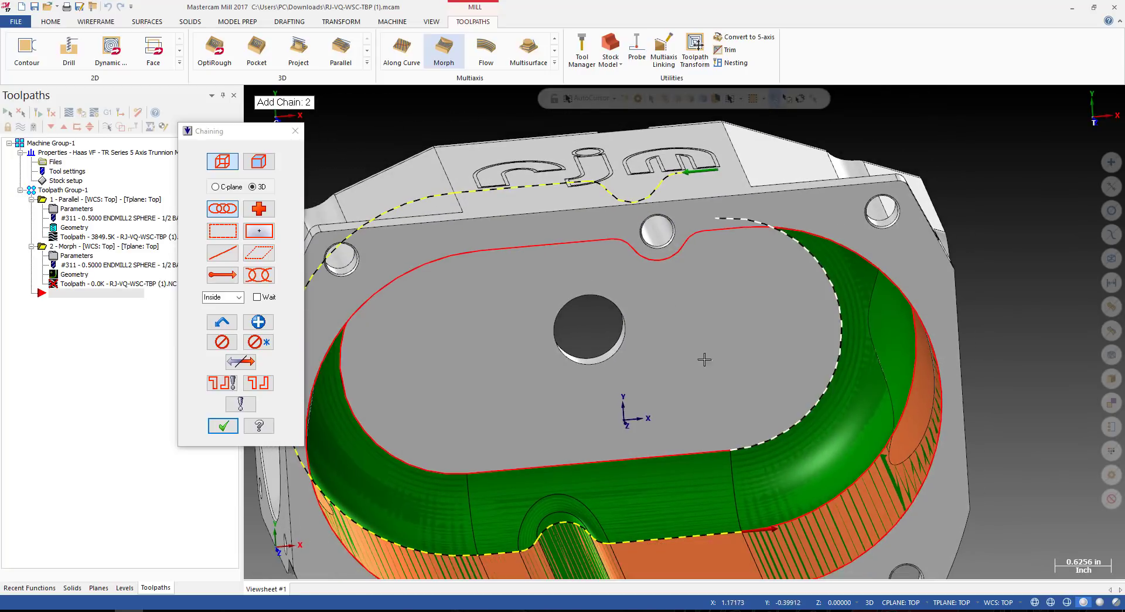
pyautogui.click(296, 135)
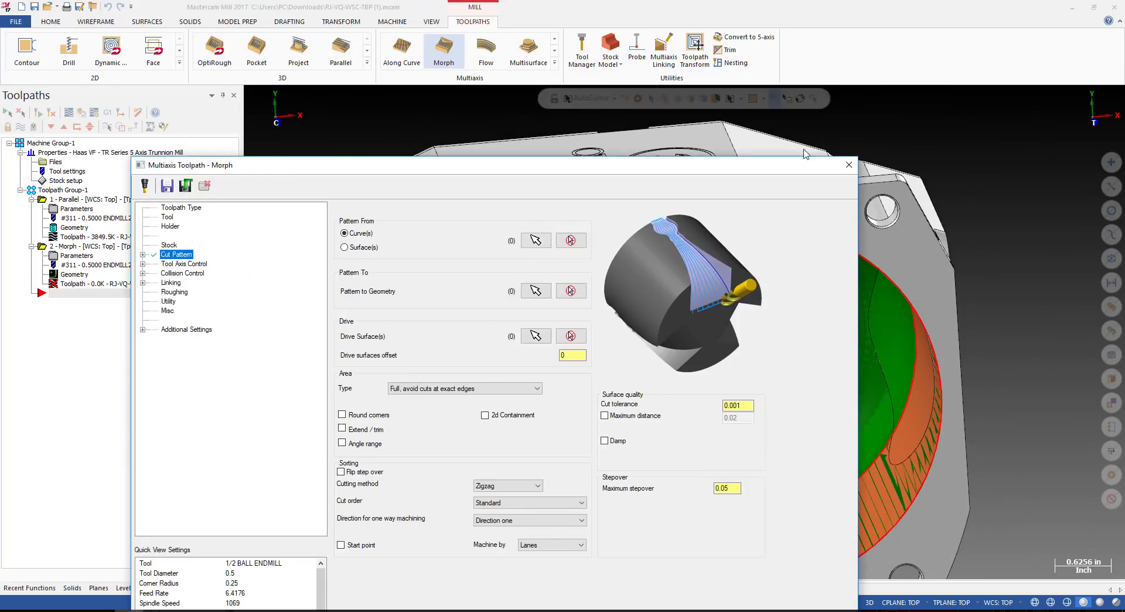
pyautogui.press('Escape')
# Try to bridge the lower wall curve's joint on the negative-Y side with a two-endpoint line.
pyautogui.scroll(6, 631, 445)
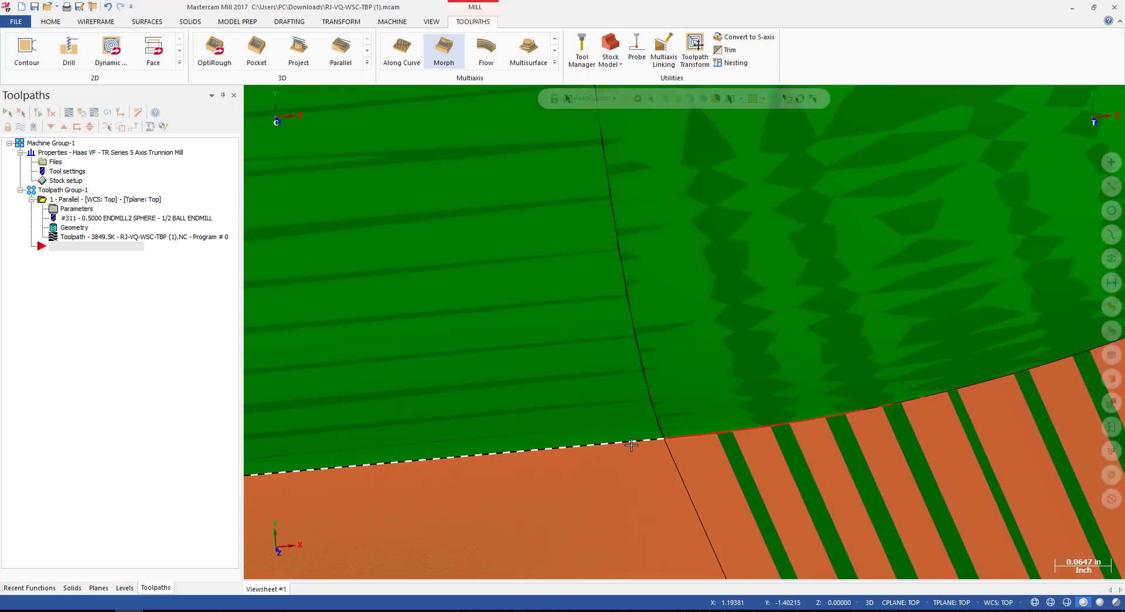
pyautogui.scroll(2, 631, 445)
pyautogui.press('l')
pyautogui.scroll(6, 731, 422)
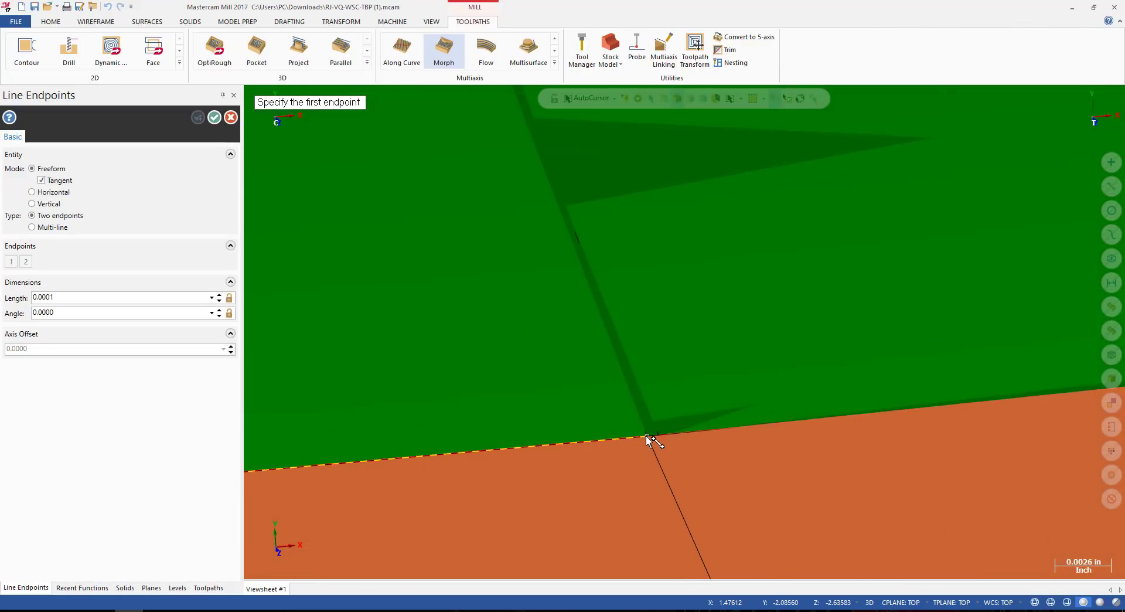
pyautogui.click(647, 436)
pyautogui.scroll(5, 658, 436)
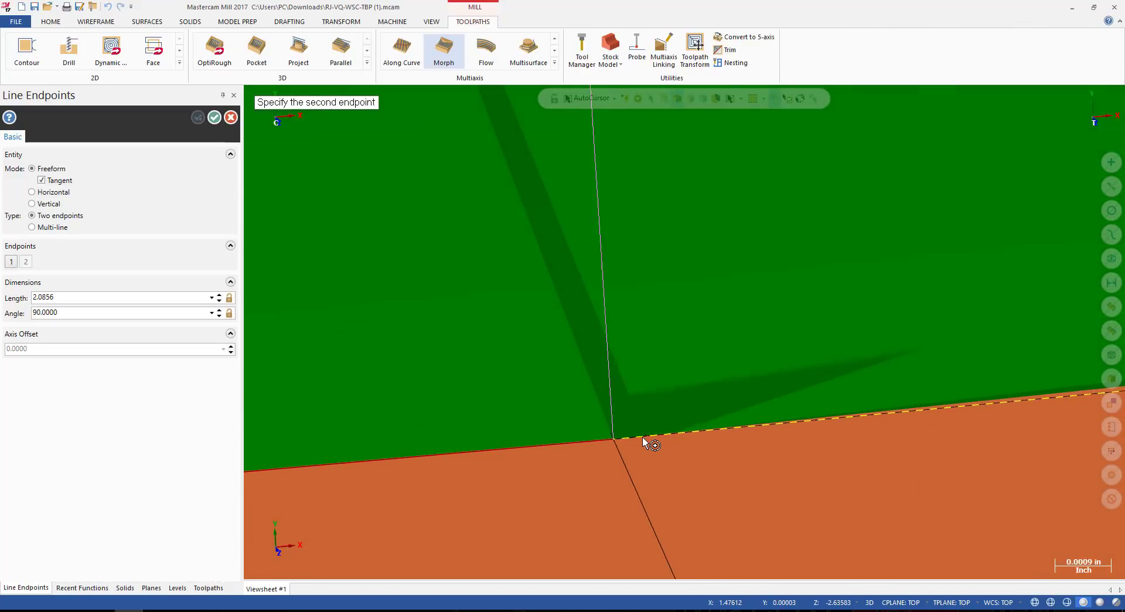
pyautogui.click(641, 440)
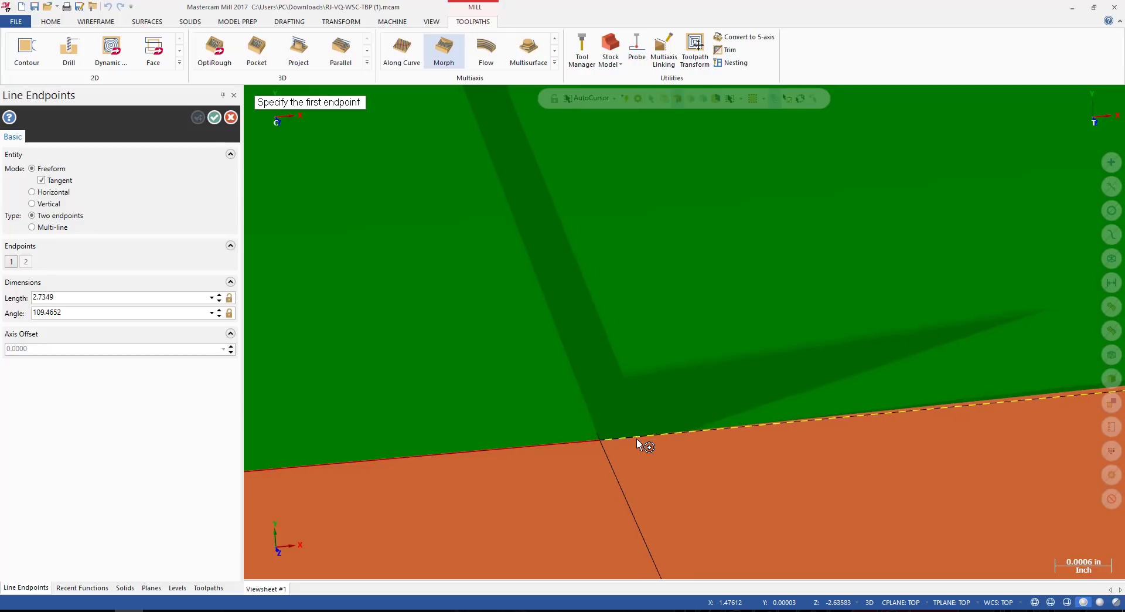
pyautogui.press('Escape')
pyautogui.scroll(2, 613, 438)
# Draw a line about 0.0005 in long across the gap in the lower wall curve's joint on the positive-Y side.
pyautogui.scroll(-10, 614, 439)
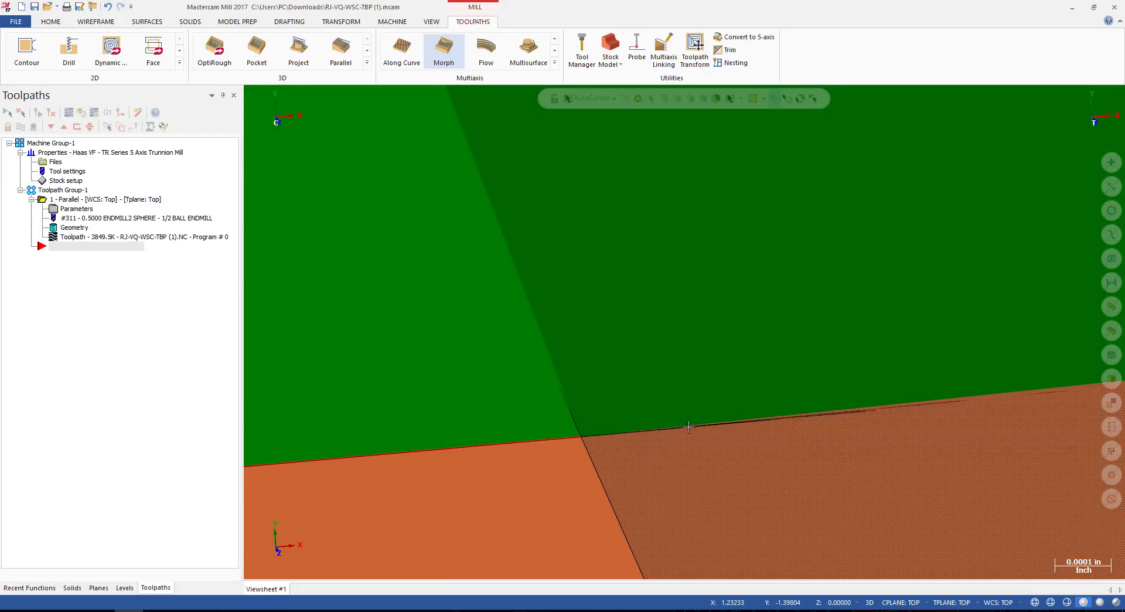
pyautogui.scroll(-2, 638, 447)
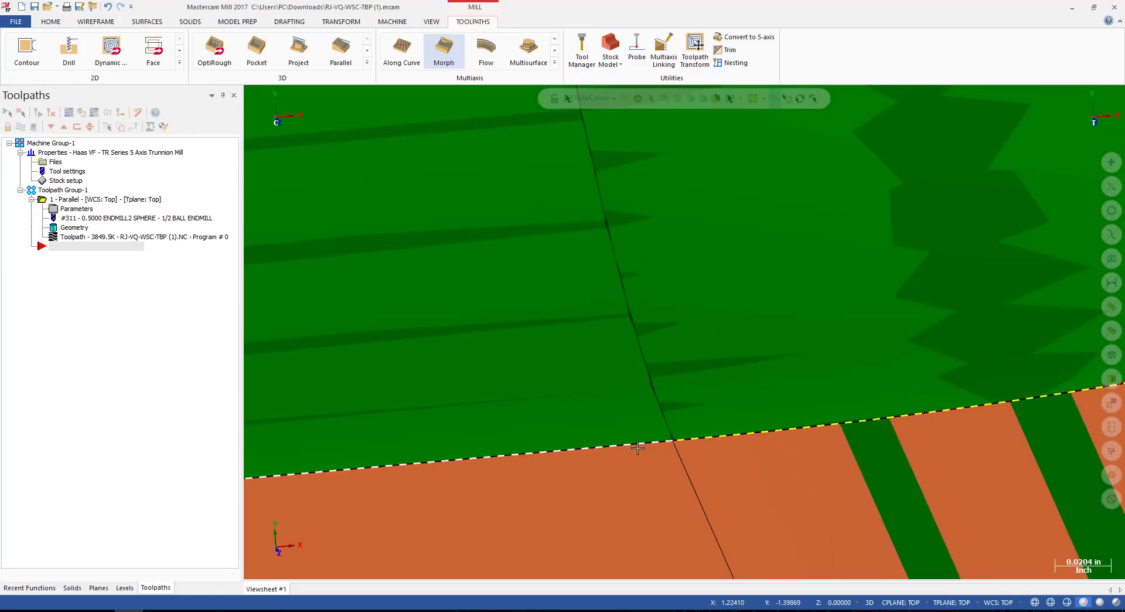
pyautogui.scroll(-10, 644, 453)
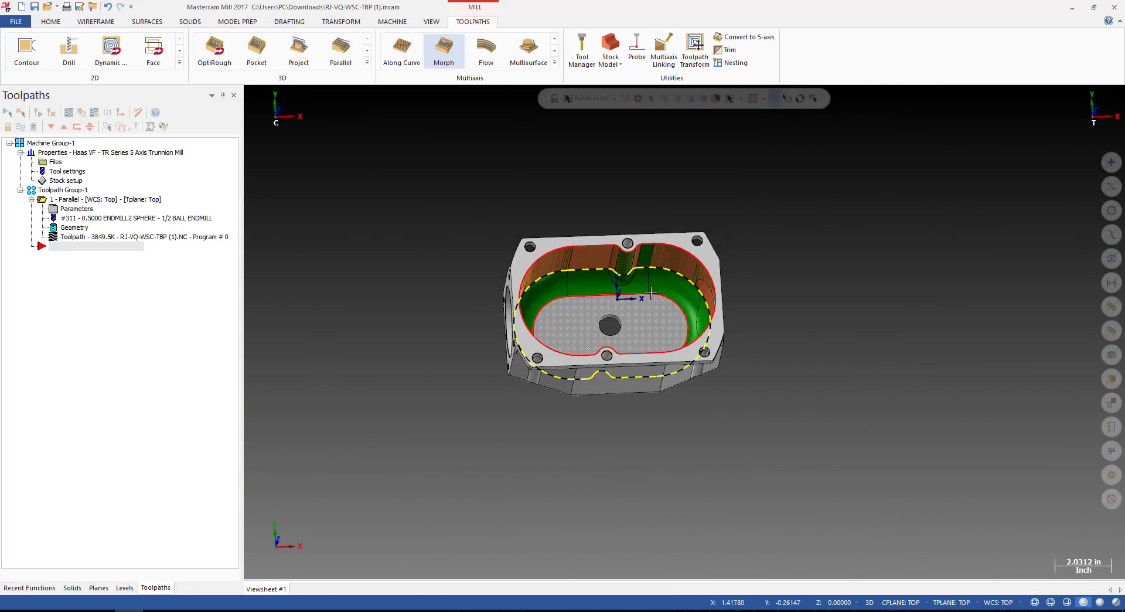
pyautogui.scroll(5, 647, 283)
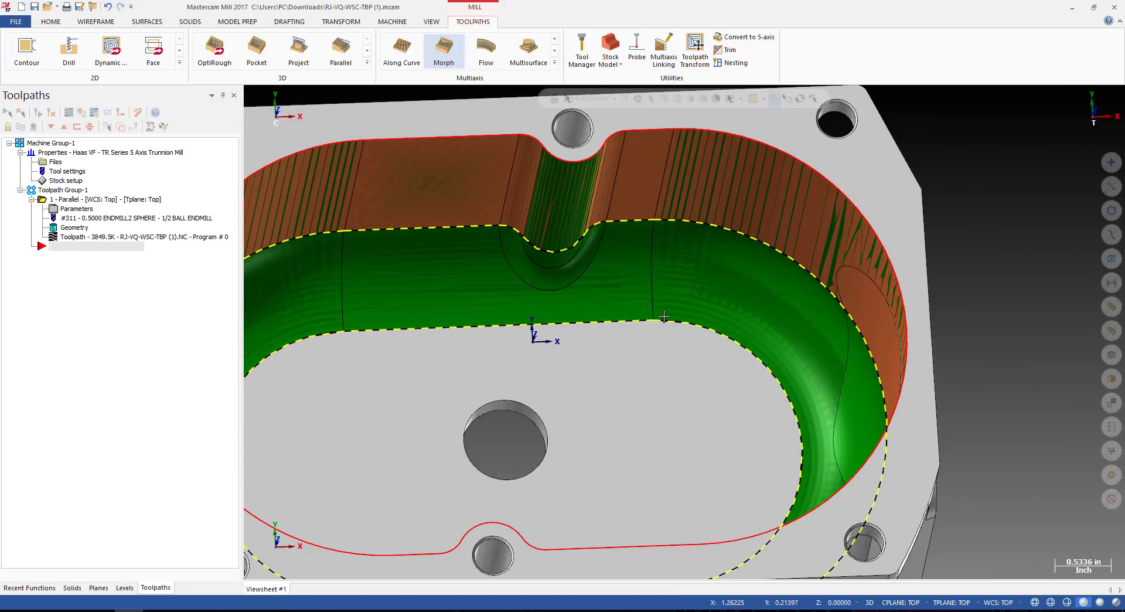
pyautogui.scroll(9, 649, 208)
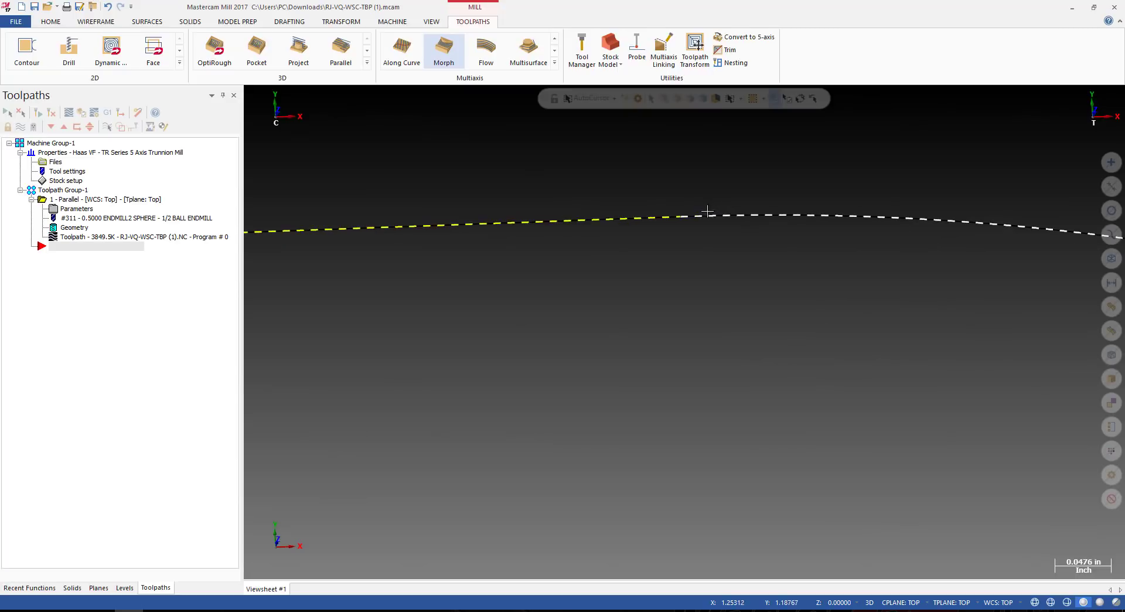
pyautogui.scroll(4, 644, 210)
pyautogui.press('l')
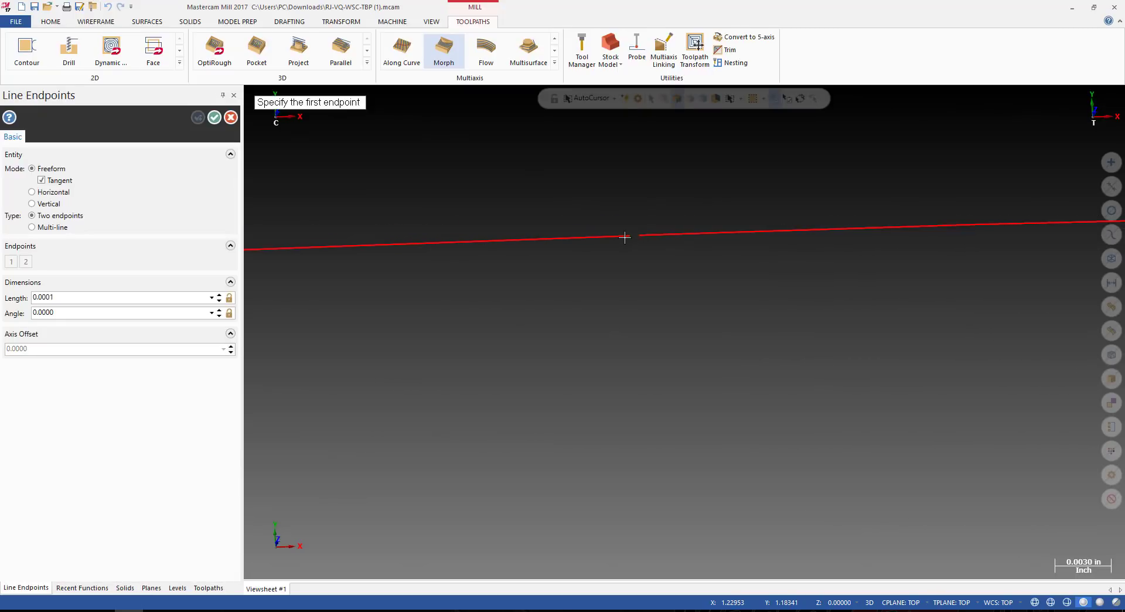
pyautogui.click(629, 237)
pyautogui.press('Escape')
pyautogui.click(630, 236)
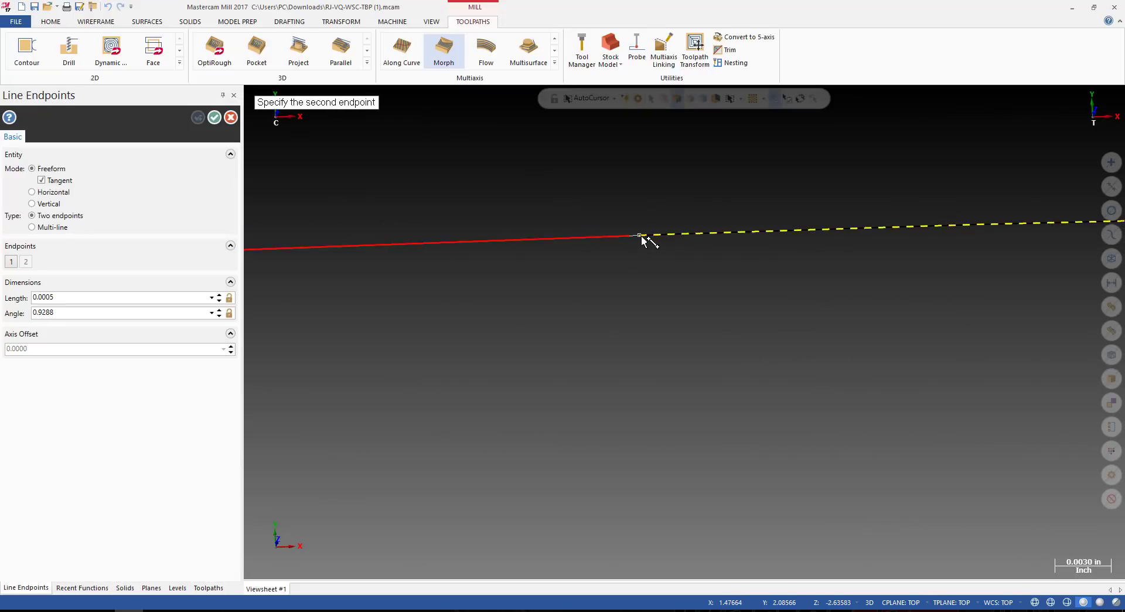
pyautogui.click(640, 236)
# Bridge the gap in the lower wall curve's joint on the negative-Y side with a short line.
pyautogui.scroll(-4, 648, 219)
pyautogui.scroll(-10, 648, 227)
pyautogui.scroll(5, 618, 237)
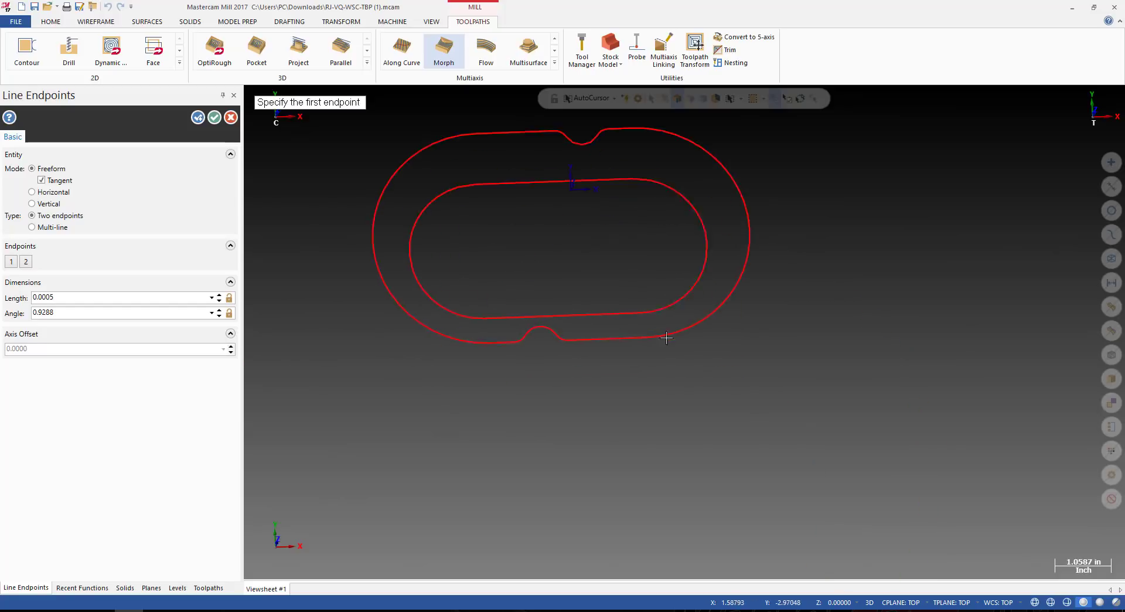
pyautogui.scroll(10, 592, 346)
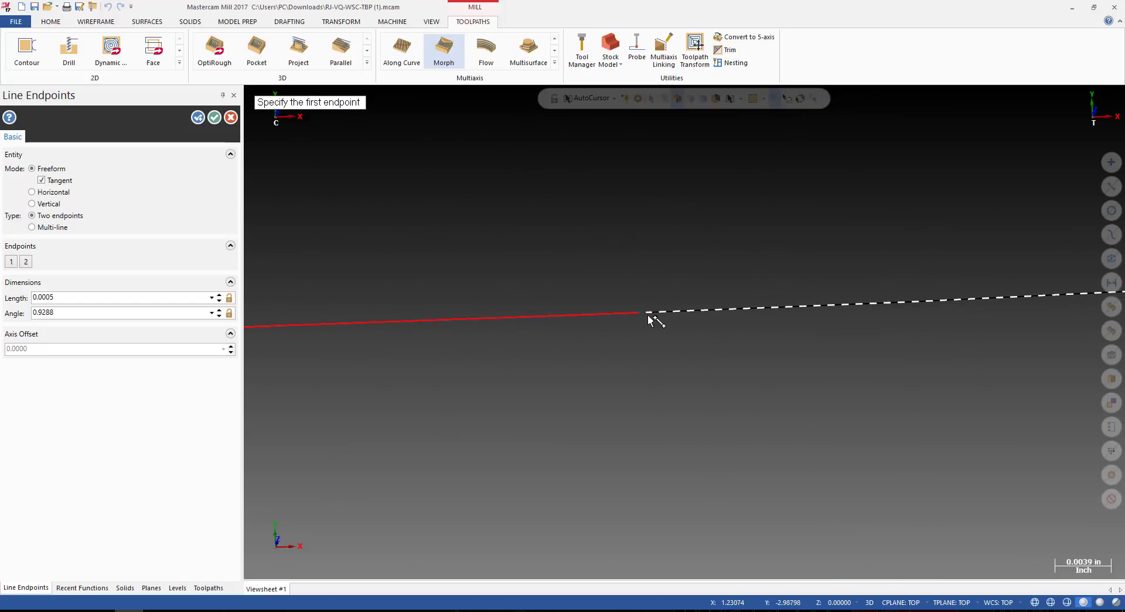
pyautogui.click(644, 313)
pyautogui.press('Escape')
pyautogui.scroll(-12, 650, 314)
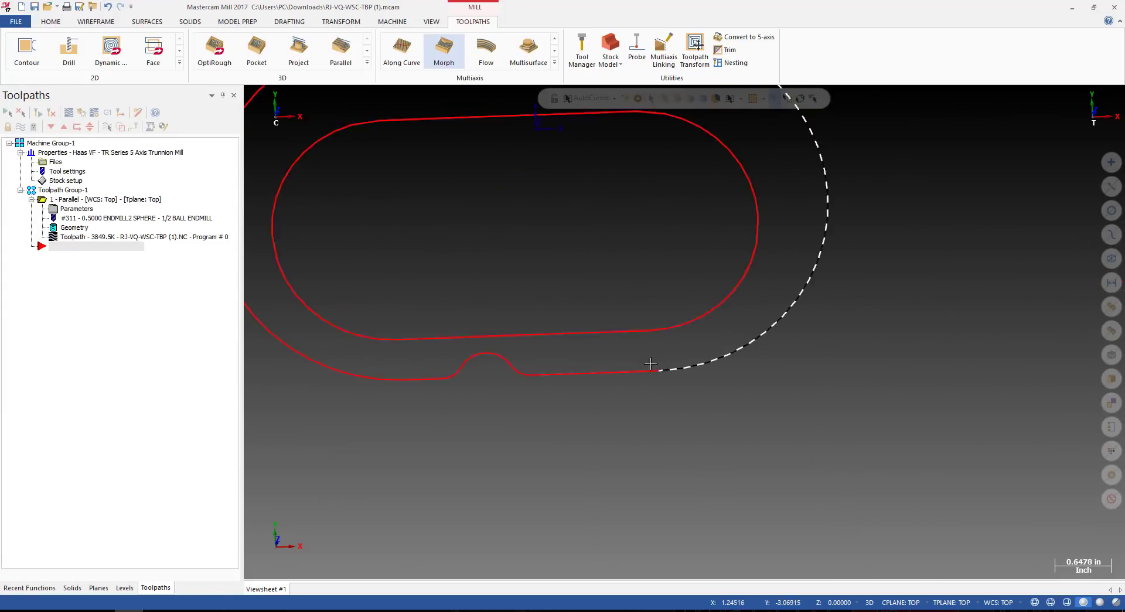
# Restore the shaded display of the housing and start a new Morph toolpath, bringing up its cut pattern settings.
pyautogui.scroll(-5, 662, 309)
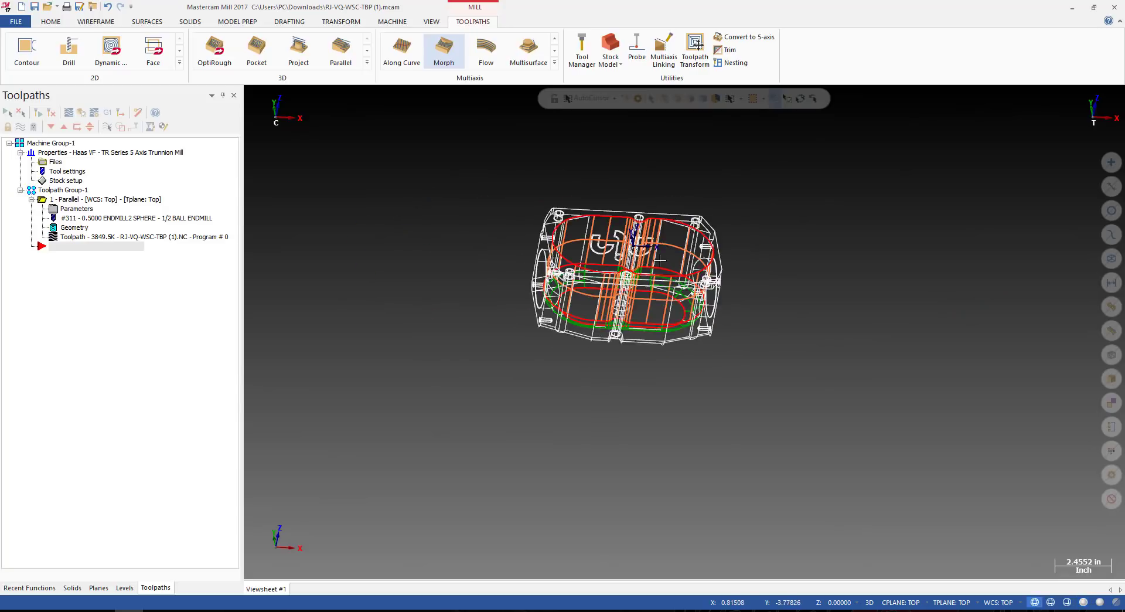
pyautogui.scroll(2, 652, 286)
pyautogui.hotkey('alt', 's')
pyautogui.scroll(4, 653, 285)
pyautogui.press('alt')
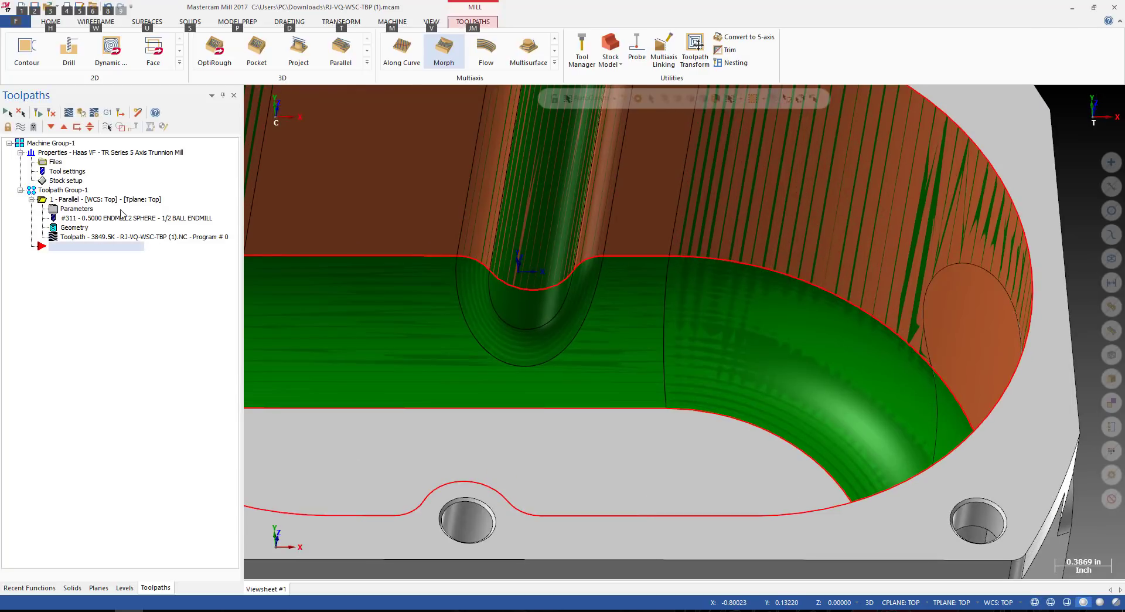
pyautogui.click(444, 49)
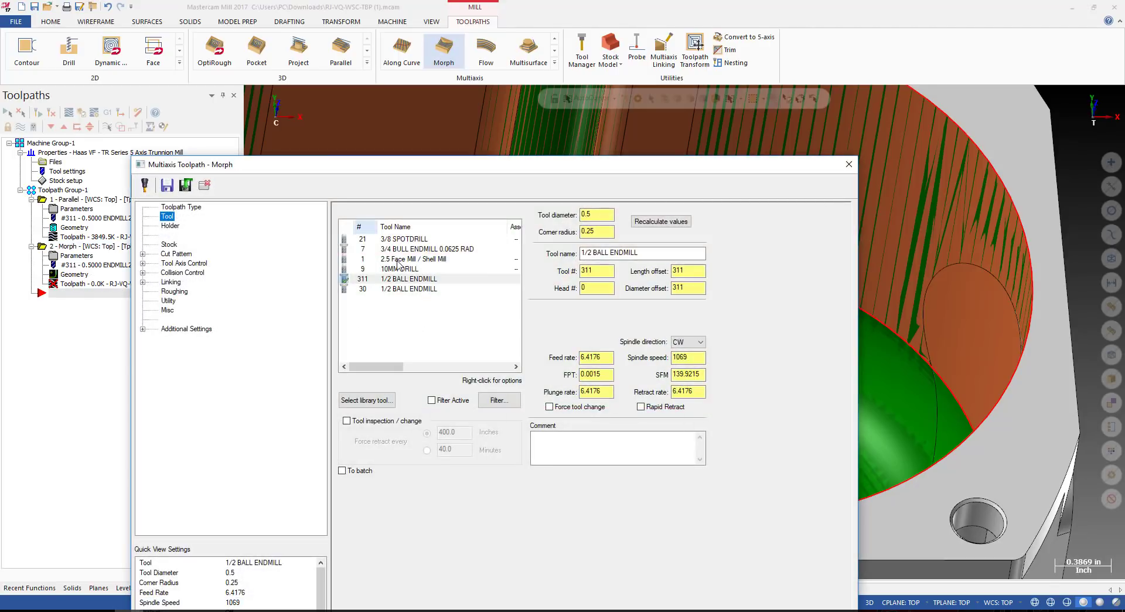
pyautogui.click(176, 254)
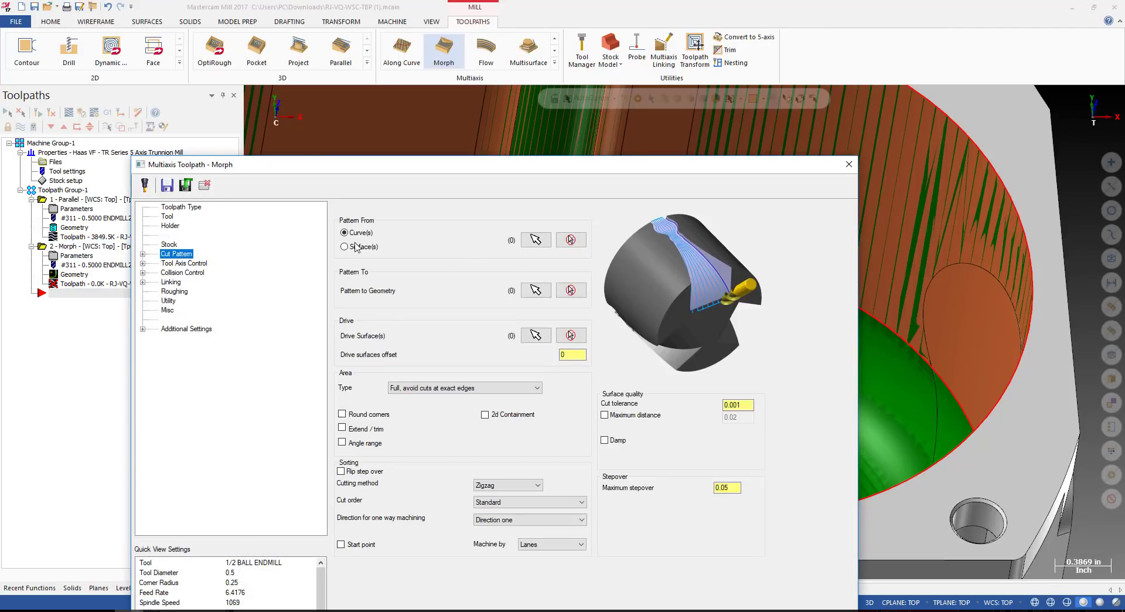
pyautogui.click(535, 239)
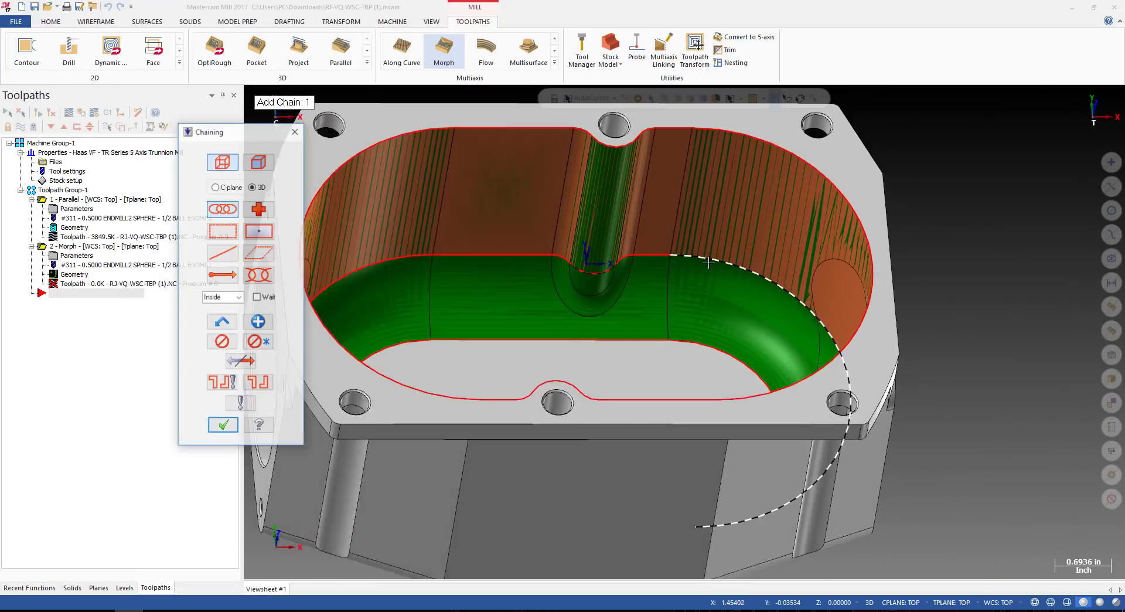
pyautogui.click(611, 256)
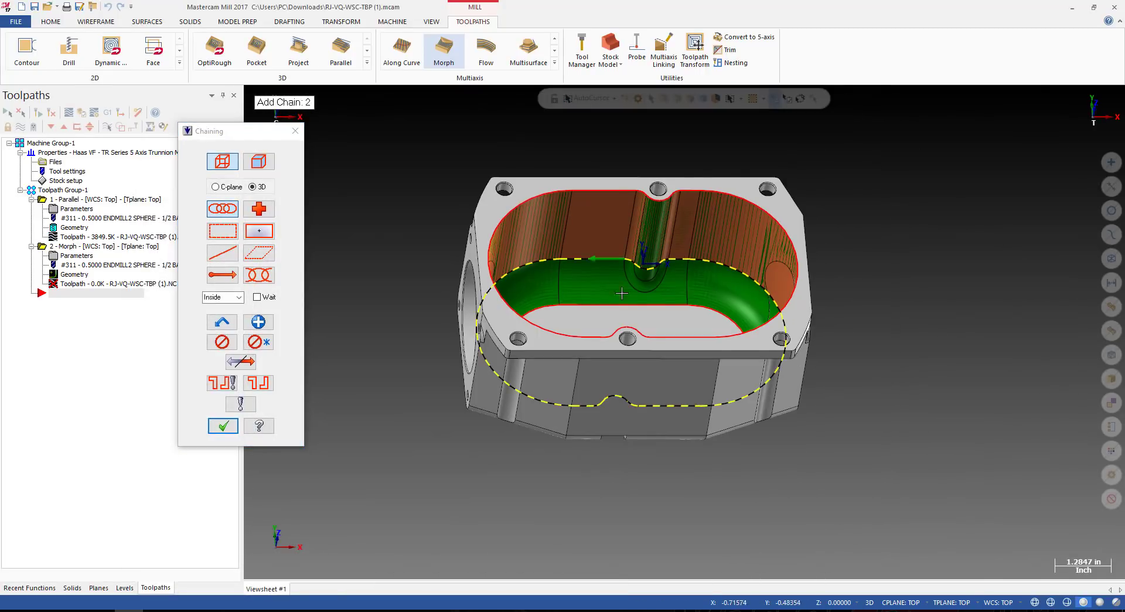
pyautogui.click(665, 303)
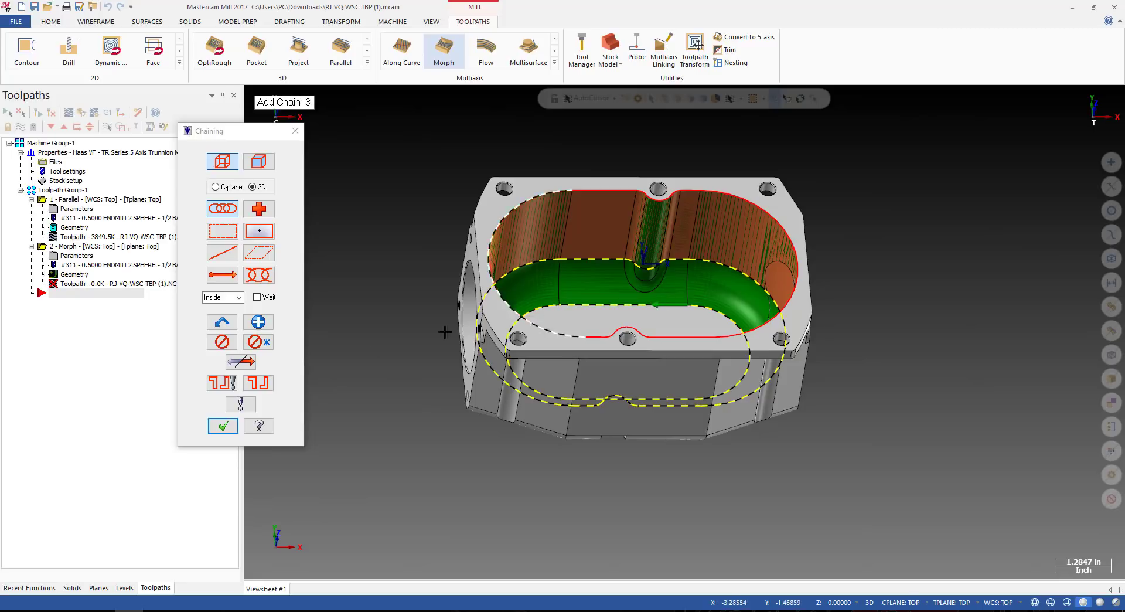
pyautogui.click(223, 425)
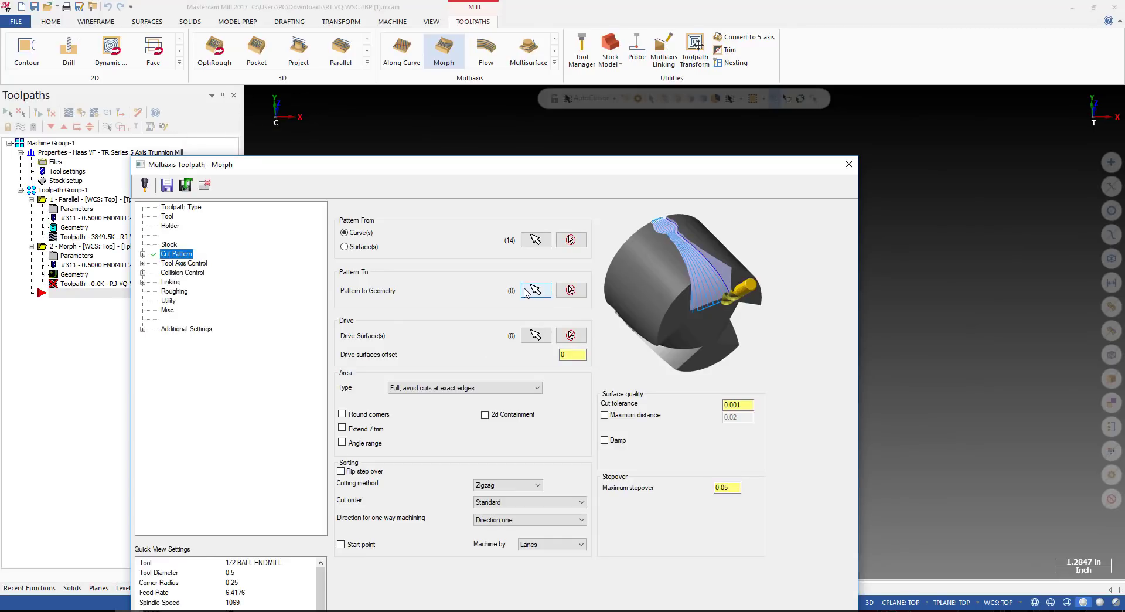
pyautogui.click(571, 239)
# Chain the closed lower wall curve, where the pocket wall meets the green fillet, as the Pattern From curve.
pyautogui.click(536, 239)
pyautogui.click(611, 258)
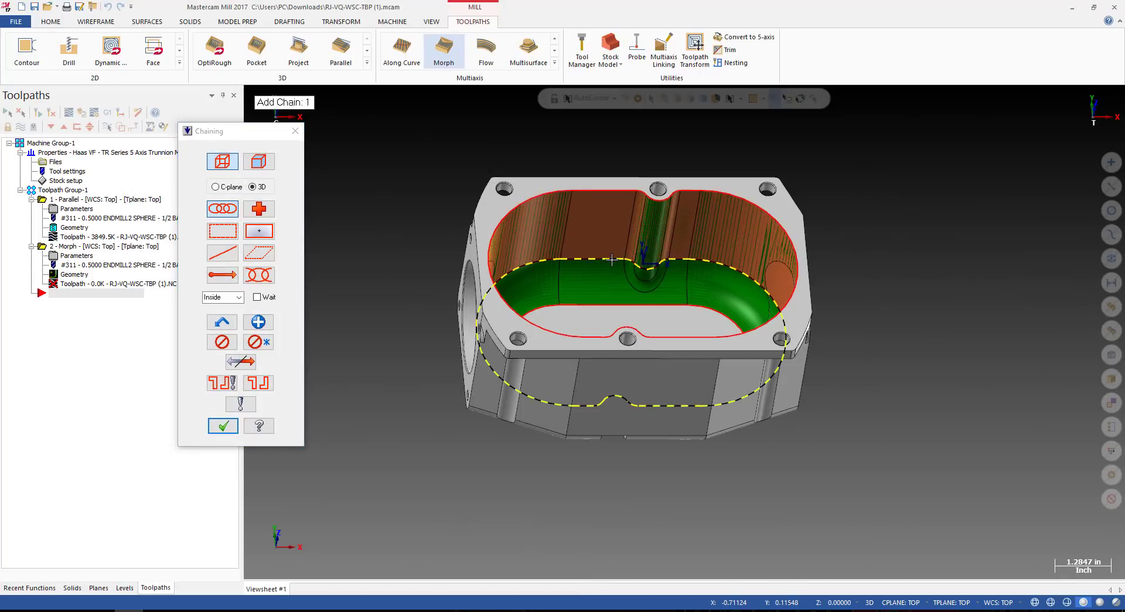
pyautogui.click(223, 425)
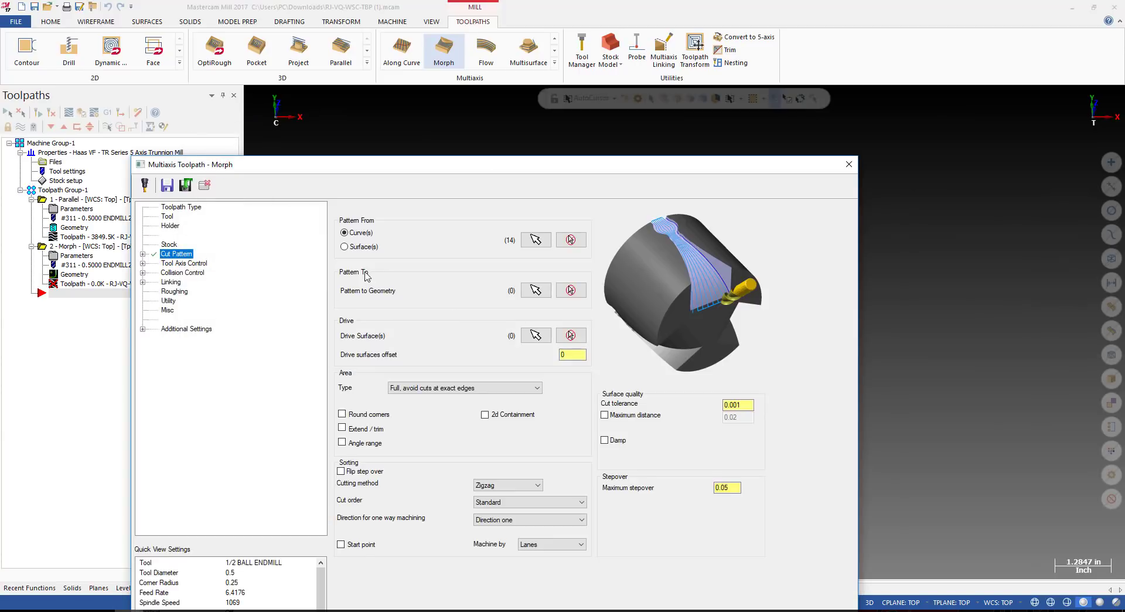
# Chain the closed curve around the pocket floor, at the fillet's inner edge, as the Pattern To geometry.
pyautogui.click(536, 289)
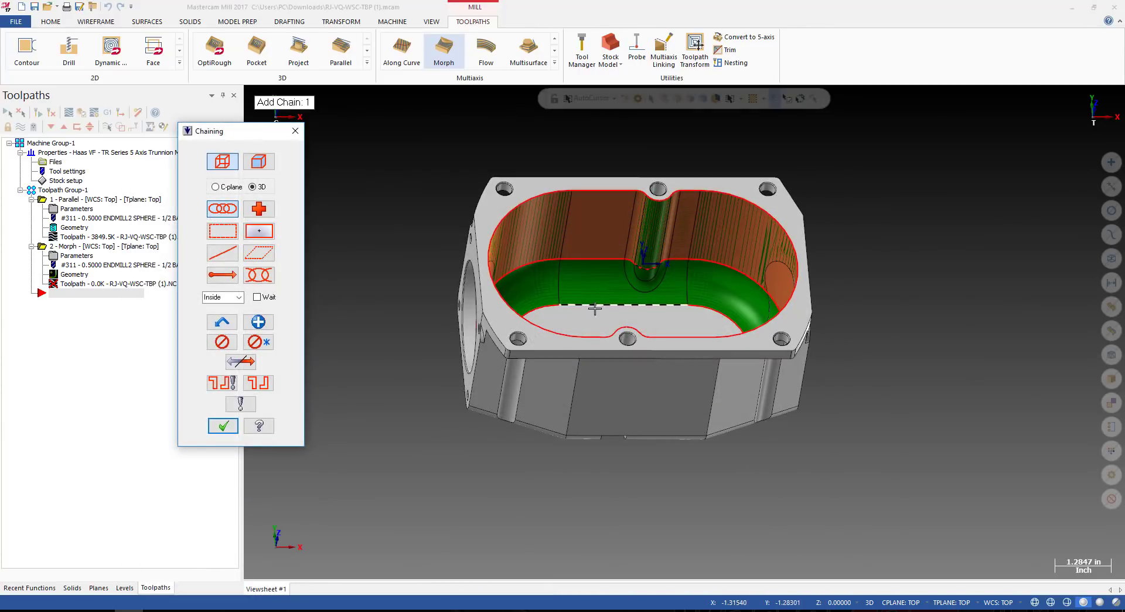
pyautogui.click(674, 306)
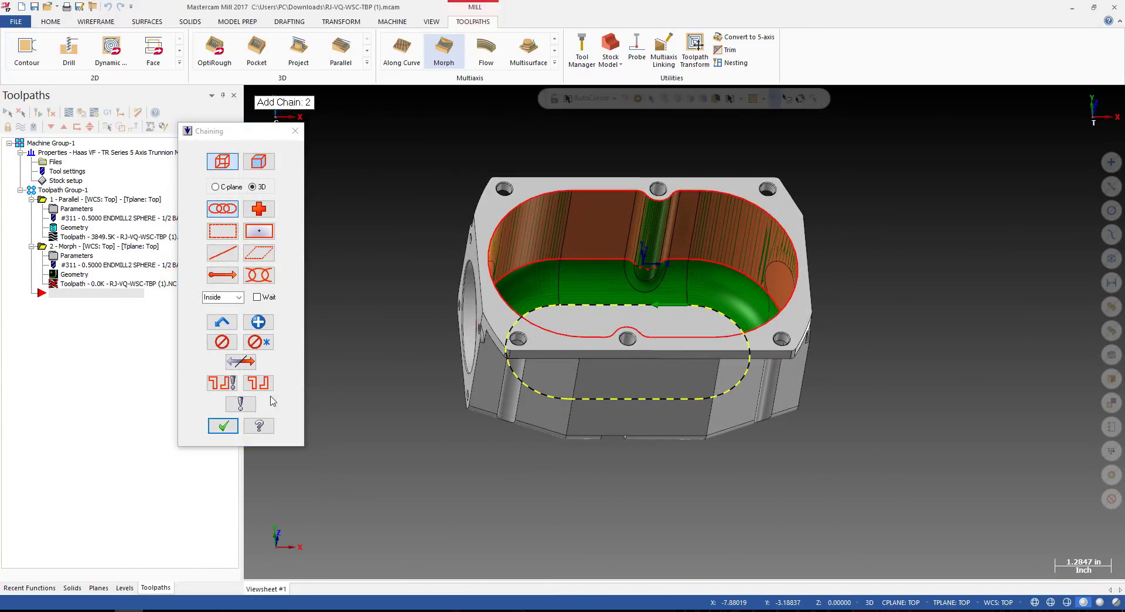
pyautogui.click(222, 426)
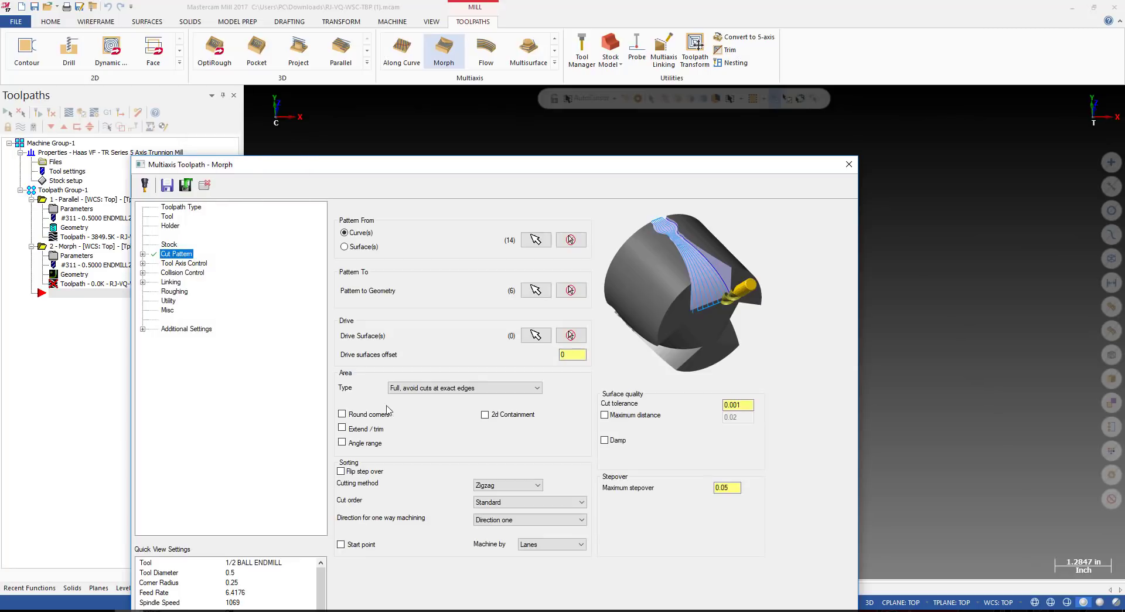
# Window-select the green fillet surfaces around the pocket floor as the Morph toolpath's drive surfaces.
pyautogui.click(534, 337)
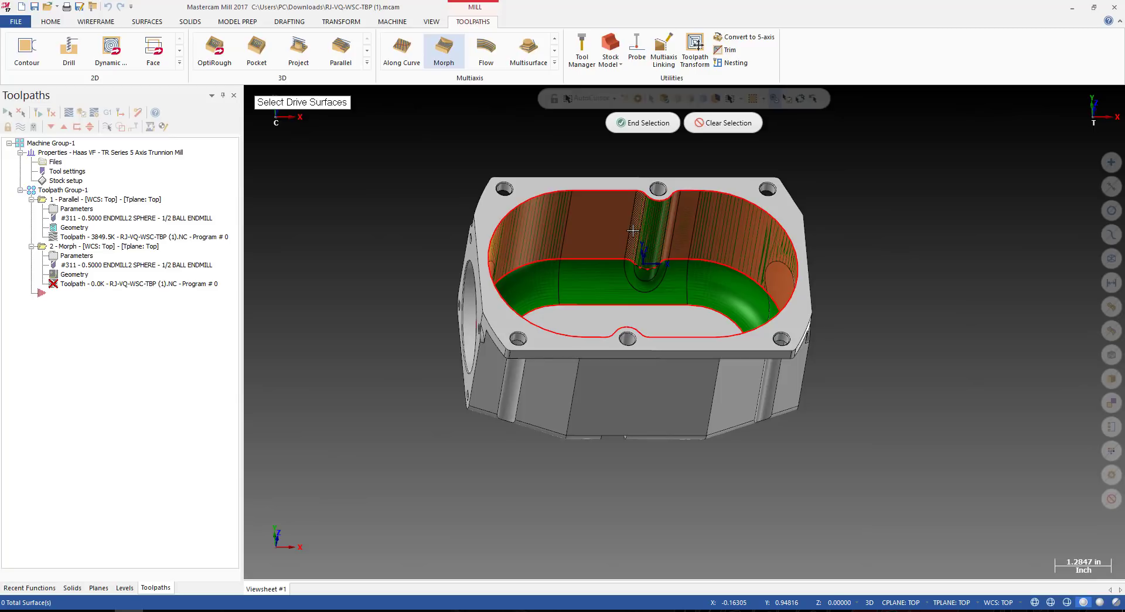
pyautogui.hotkey('alt', '2')
pyautogui.hotkey('alt', 's')
pyautogui.moveTo(781, 441); pyautogui.dragTo(404, 359)
pyautogui.hotkey('alt', 's')
pyautogui.moveTo(623, 310)
pyautogui.mouseDown(button='middle')
pyautogui.moveTo(627, 336)
pyautogui.moveTo(613, 376)
pyautogui.mouseUp(button='middle')
pyautogui.scroll(3, 580, 205)
pyautogui.press('alt')
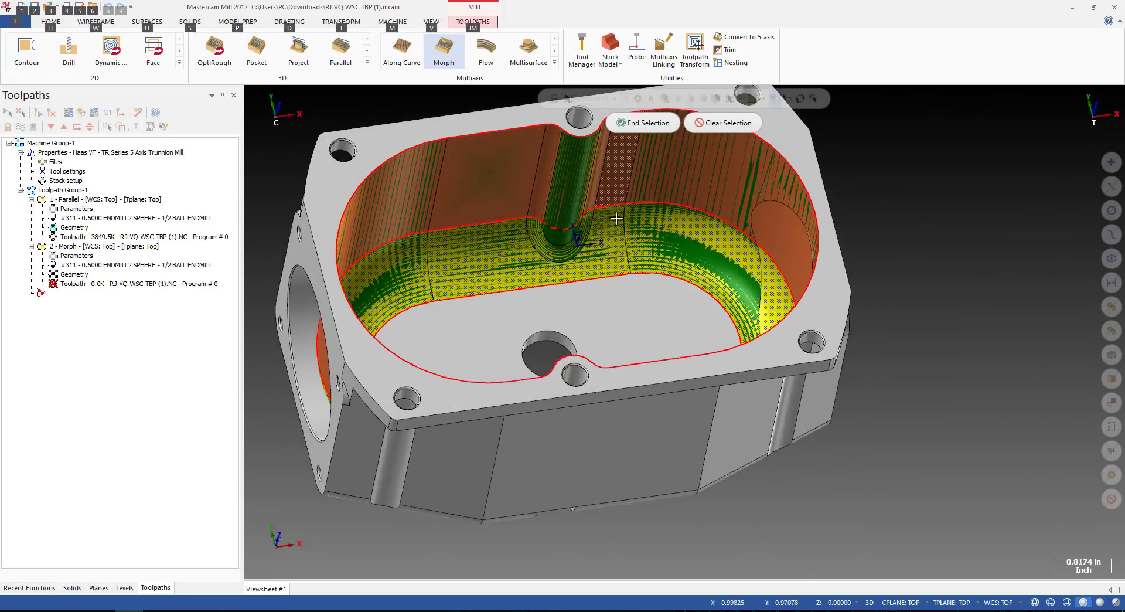
pyautogui.moveTo(617, 218); pyautogui.dragTo(627, 176, button='middle')
pyautogui.click(645, 124)
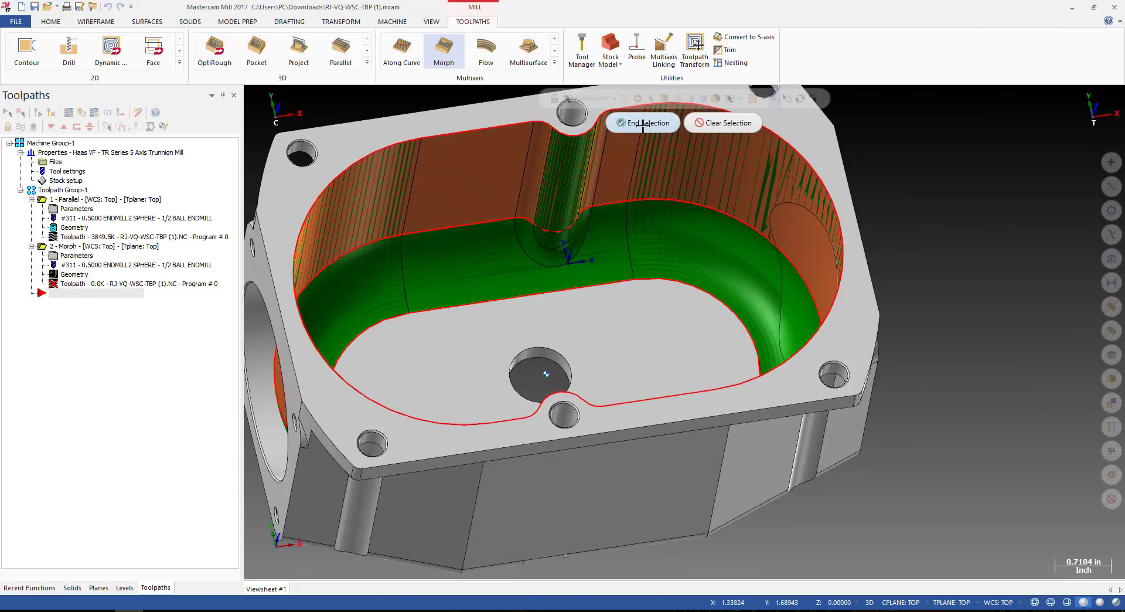
# Display the chosen drive surfaces on their own to check them, and accept the selection.
pyautogui.click(289, 186)
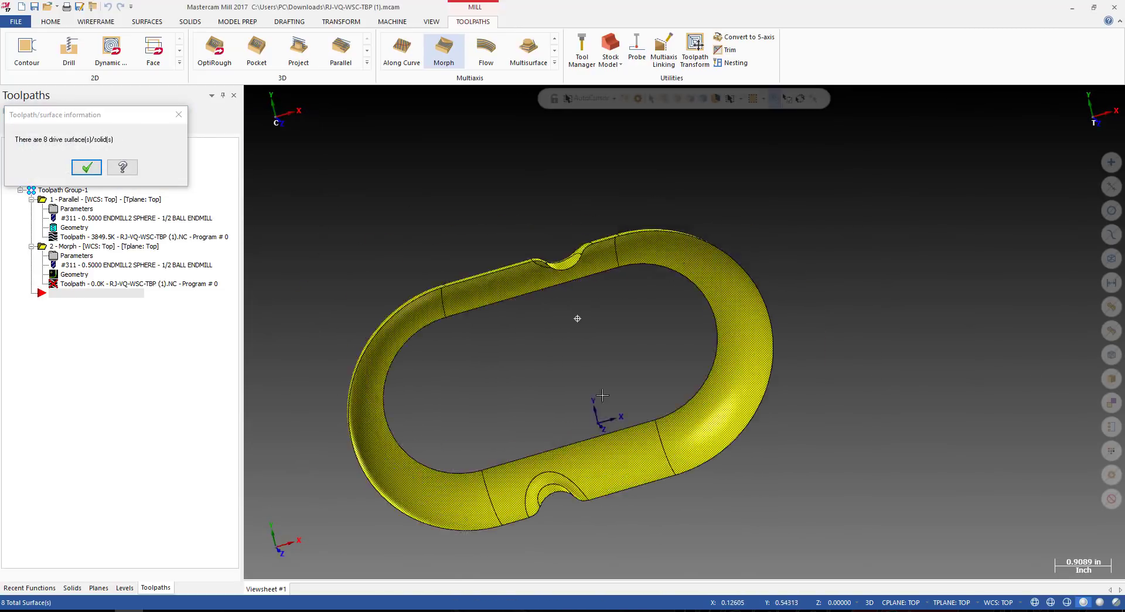
pyautogui.moveTo(603, 395); pyautogui.dragTo(577, 246, button='middle')
pyautogui.click(84, 170)
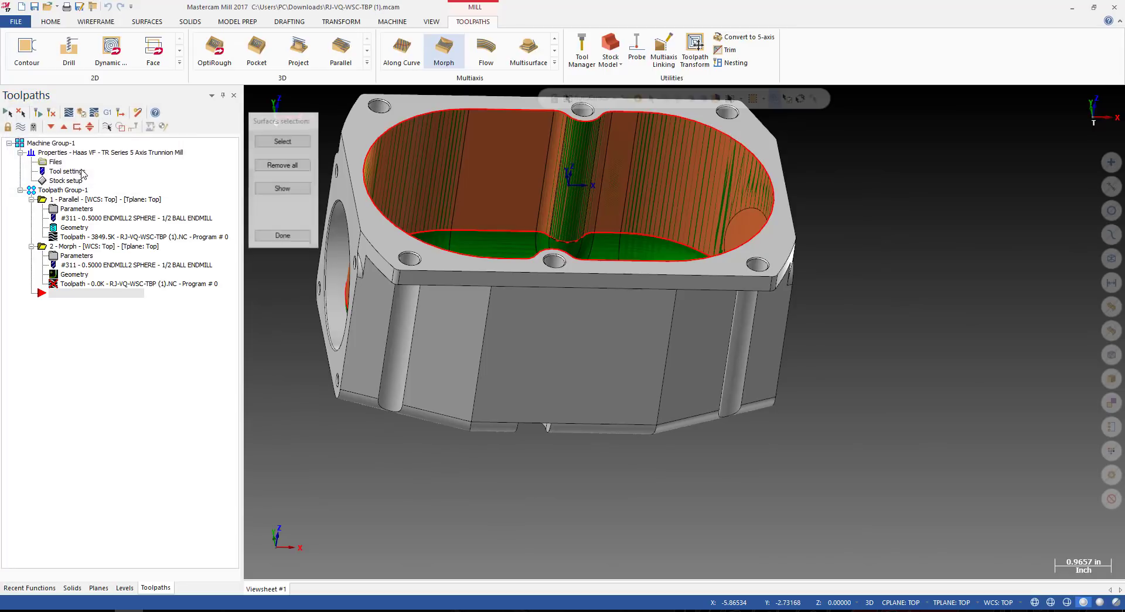
pyautogui.moveTo(550, 202); pyautogui.dragTo(473, 268, button='middle')
pyautogui.scroll(2, 648, 225)
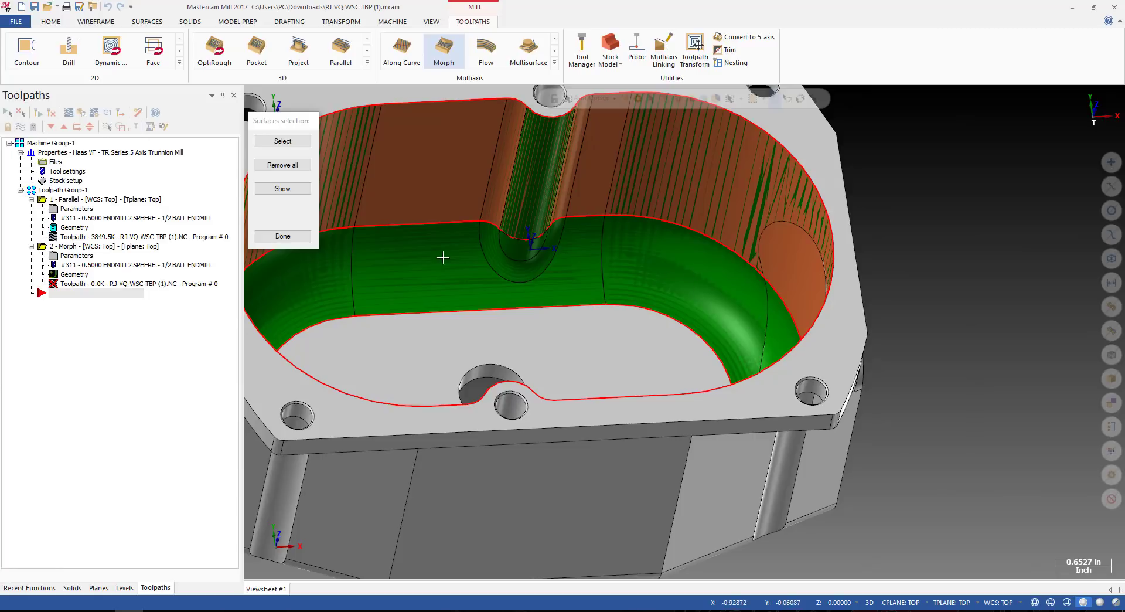
pyautogui.click(280, 237)
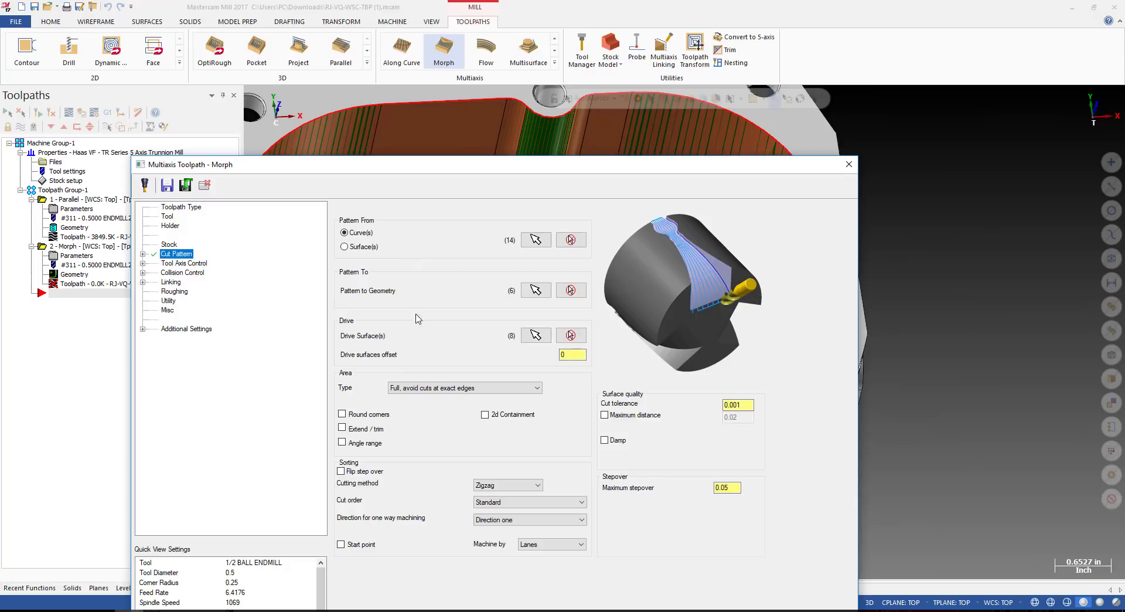
# Set the cutting method to One way and enter a finer maximum stepover for the cut pattern.
pyautogui.click(504, 486)
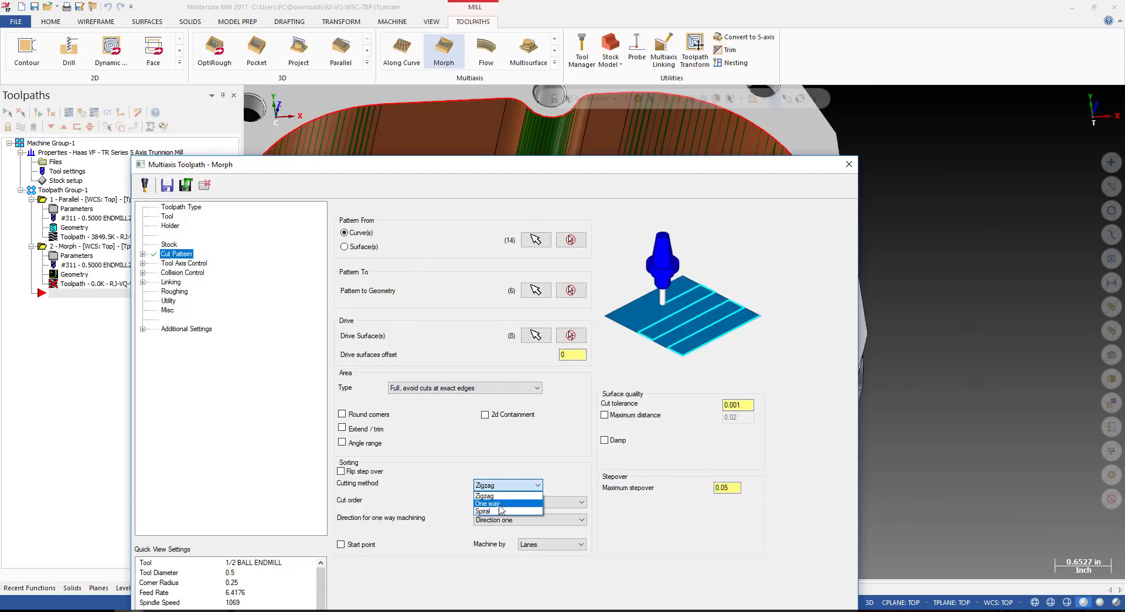
pyautogui.click(500, 504)
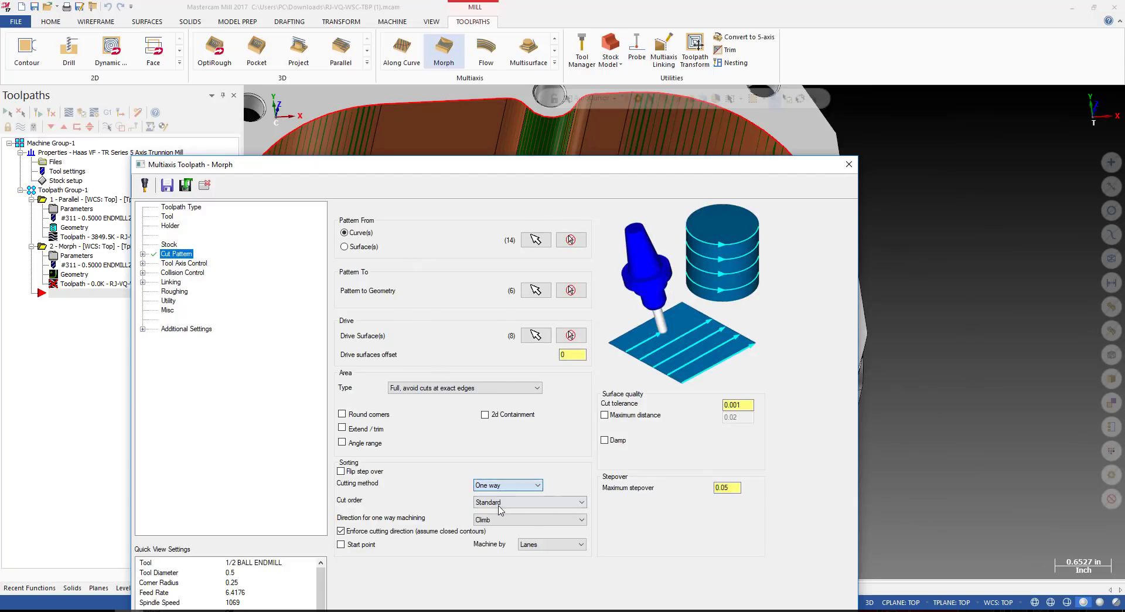
pyautogui.click(743, 406)
pyautogui.click(734, 487)
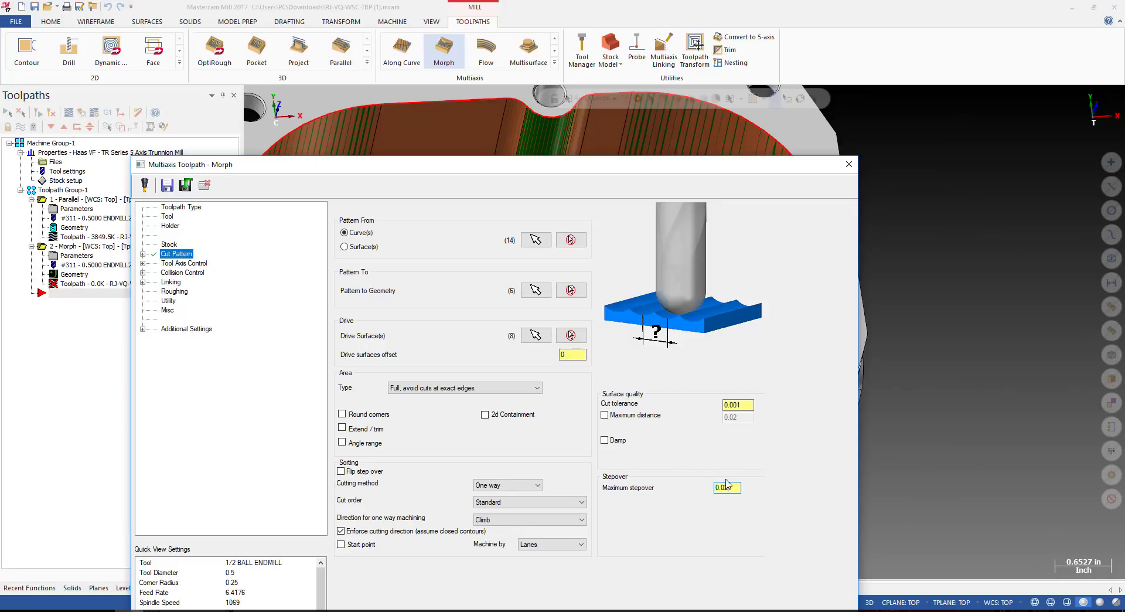
# Set the tool axis to Fixed angle to axis about the Z-axis with a tilt angle of 15.
pyautogui.click(182, 264)
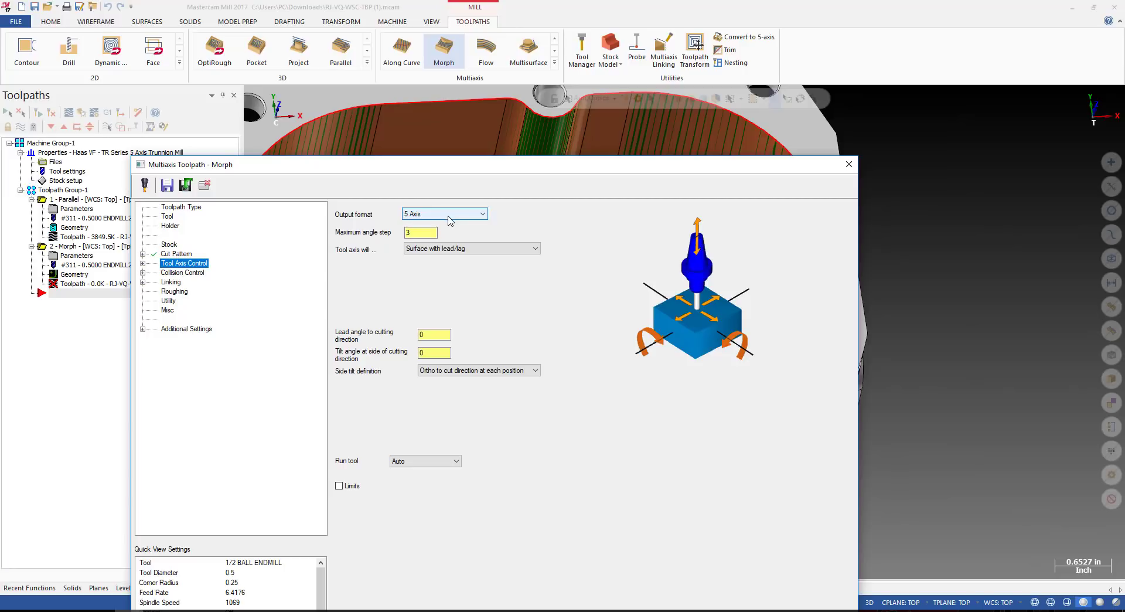
pyautogui.moveTo(601, 157); pyautogui.dragTo(616, 115)
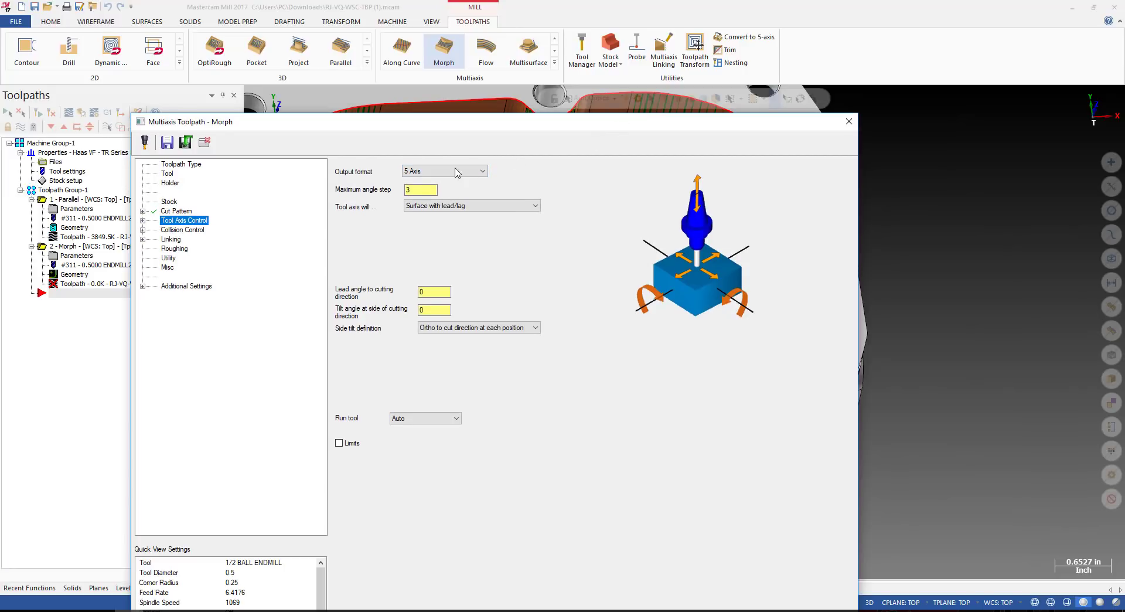
pyautogui.click(447, 206)
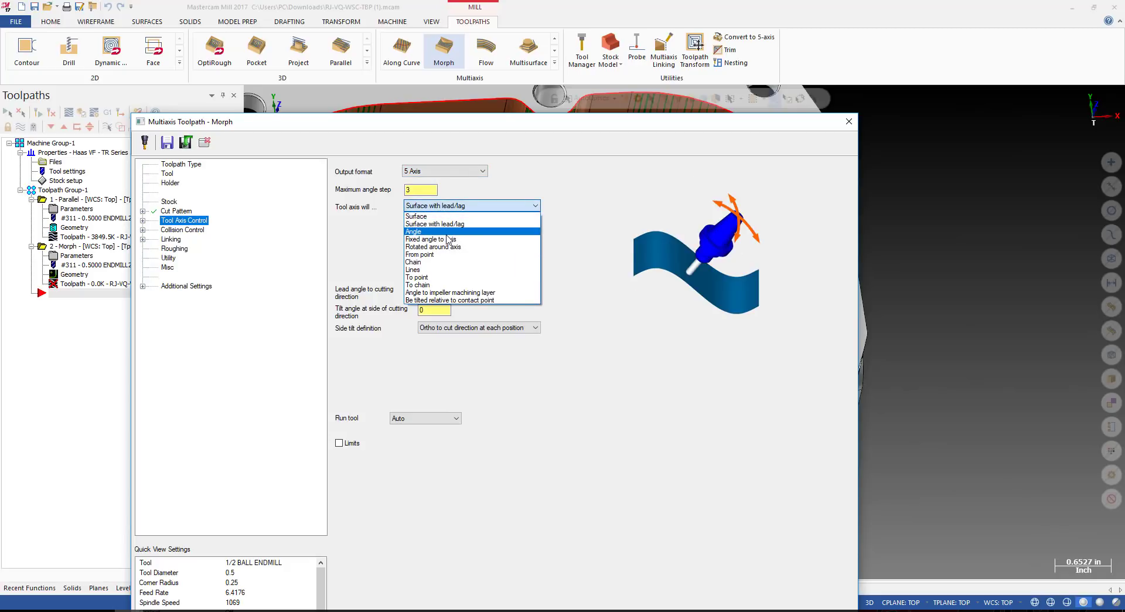
pyautogui.click(444, 239)
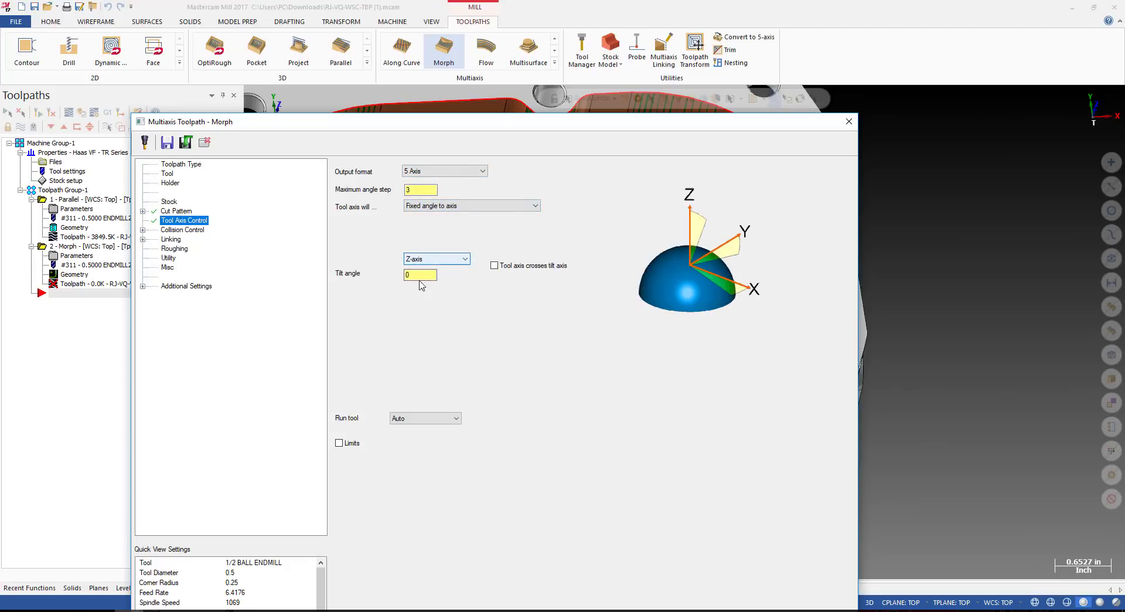
pyautogui.click(411, 275)
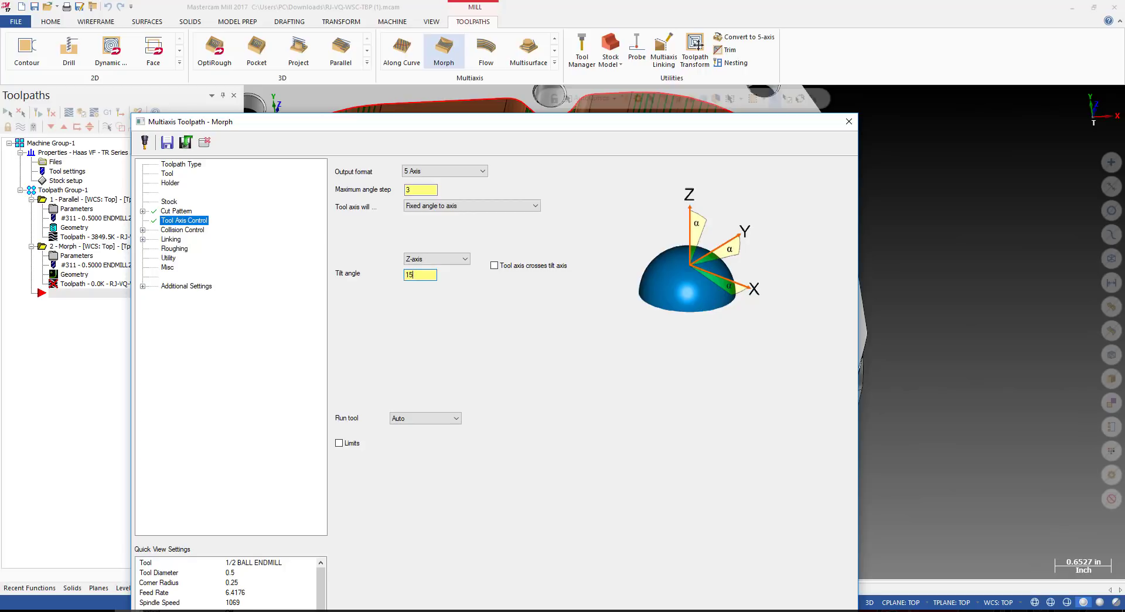
# Enable the second collision check with the Tilt tool strategy and include check surfaces in it.
pyautogui.click(197, 229)
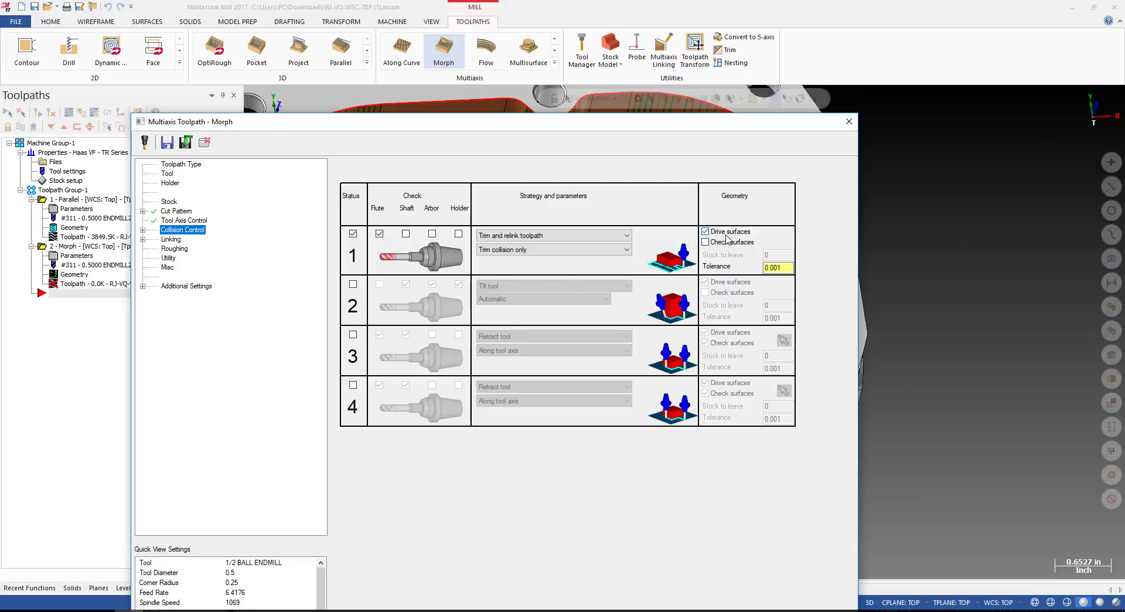
pyautogui.click(353, 284)
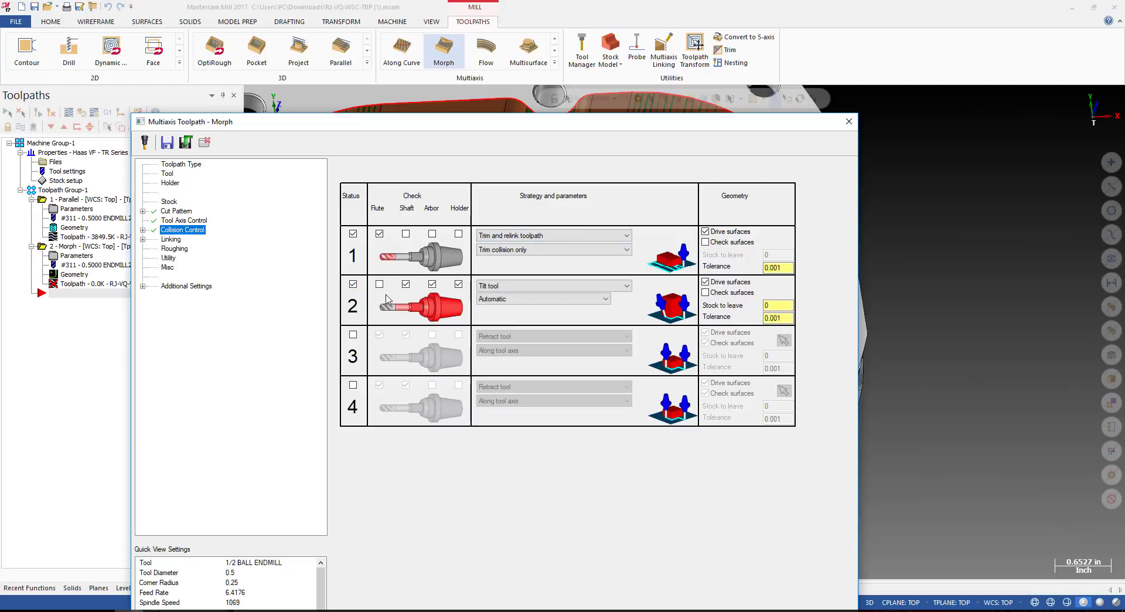
pyautogui.click(737, 293)
# Select the flat rim face around the housing's pocket opening as the check surface for the second collision check.
pyautogui.click(784, 291)
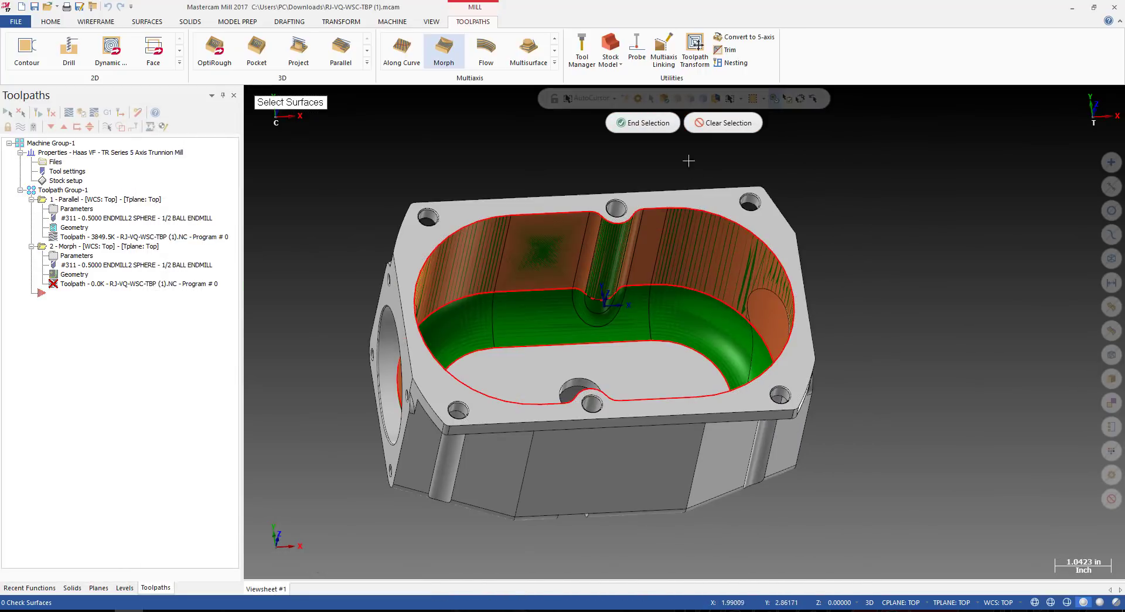
pyautogui.click(664, 98)
pyautogui.click(672, 199)
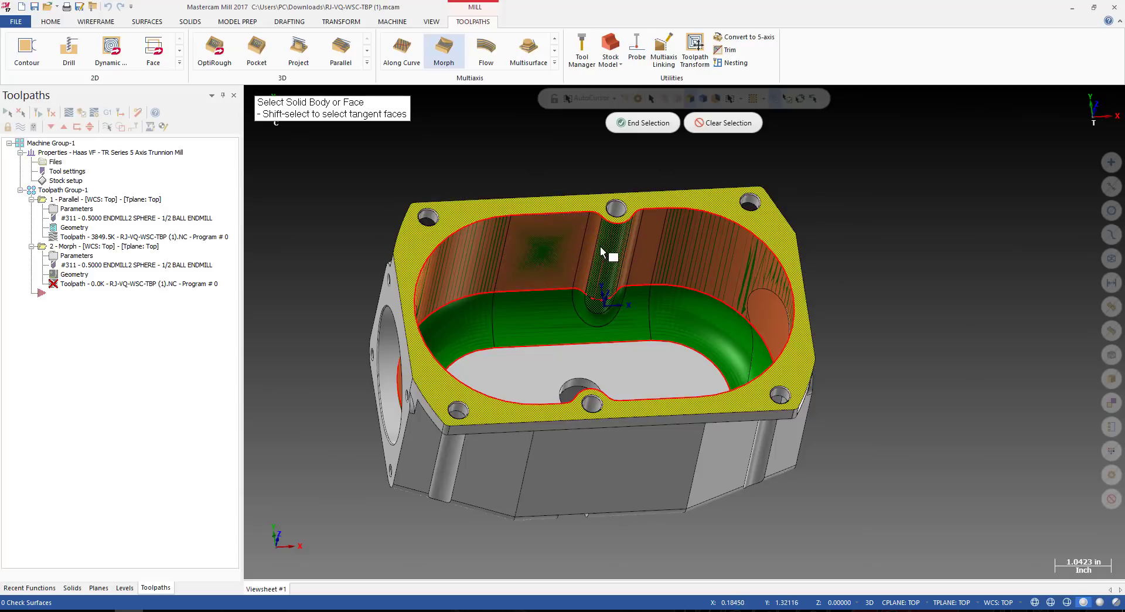
pyautogui.click(641, 121)
pyautogui.click(280, 240)
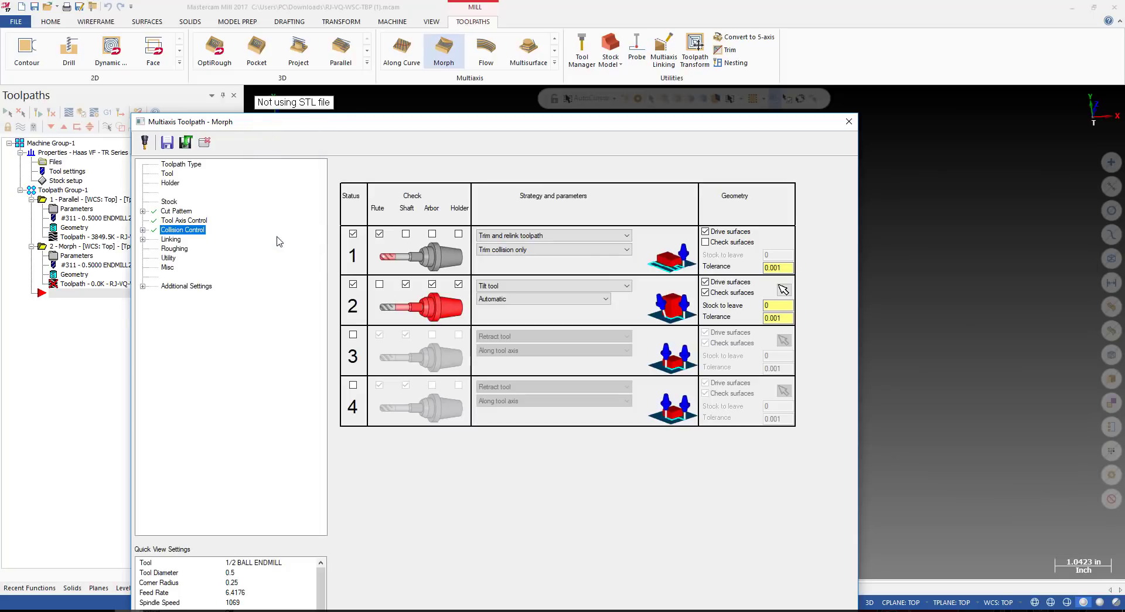
# In the linking settings, use a lead-in for the first entry and a lead-out for the last exit.
pyautogui.click(171, 239)
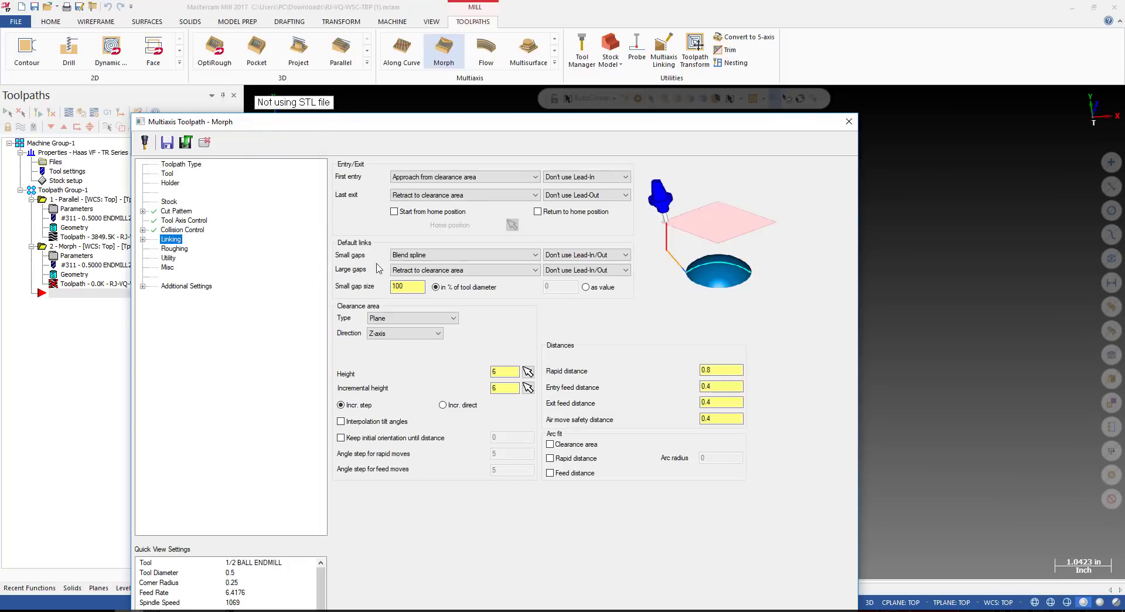
pyautogui.click(576, 177)
pyautogui.click(571, 187)
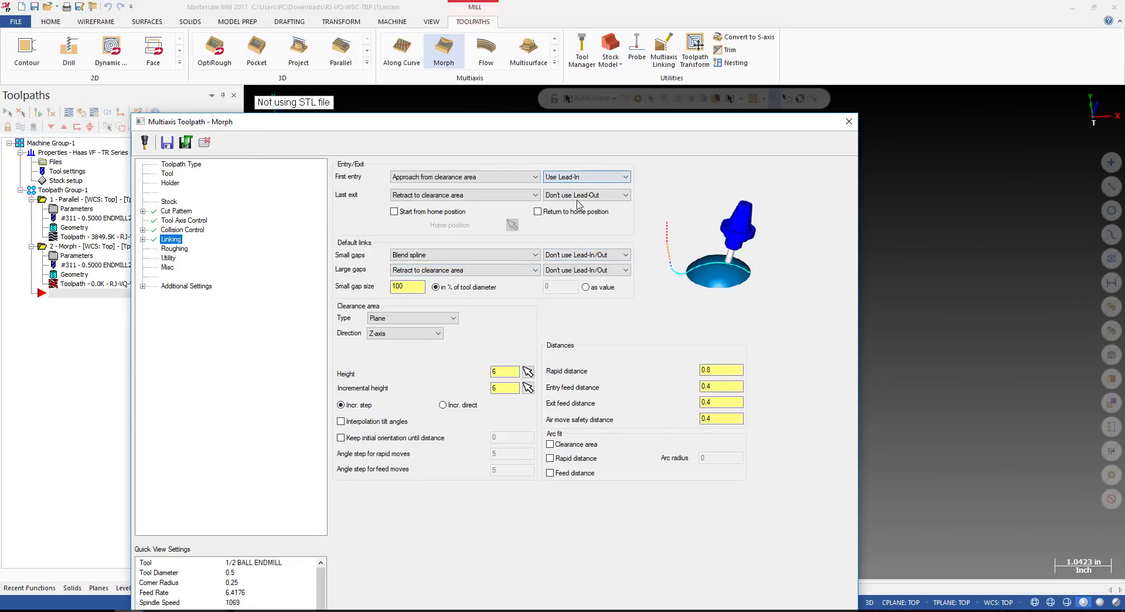
pyautogui.click(577, 194)
pyautogui.click(577, 206)
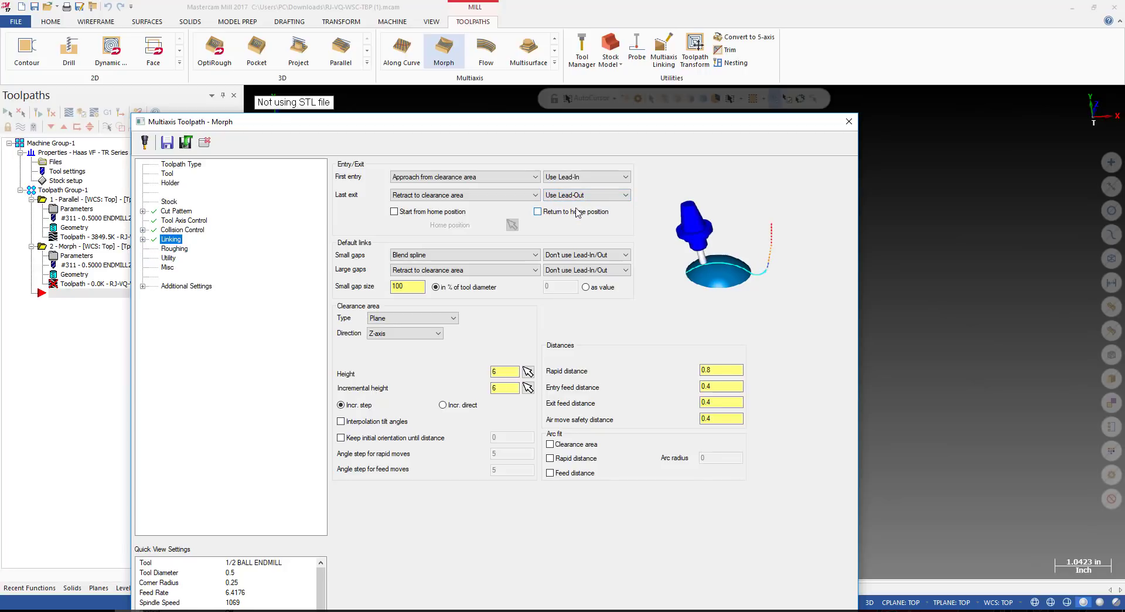
pyautogui.click(586, 254)
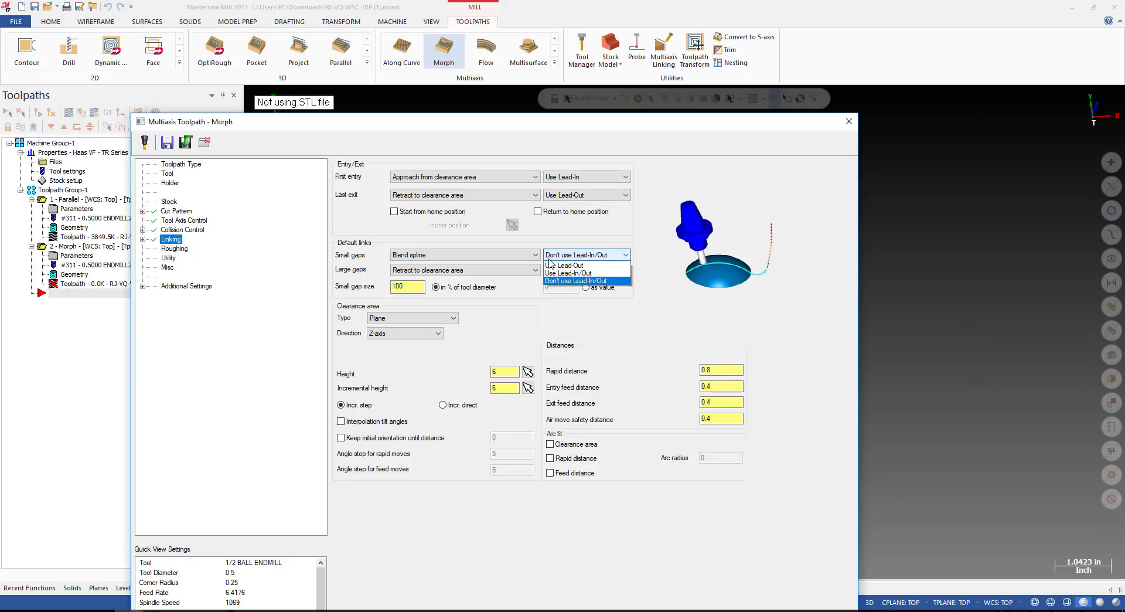
pyautogui.click(574, 262)
pyautogui.click(458, 255)
pyautogui.click(457, 280)
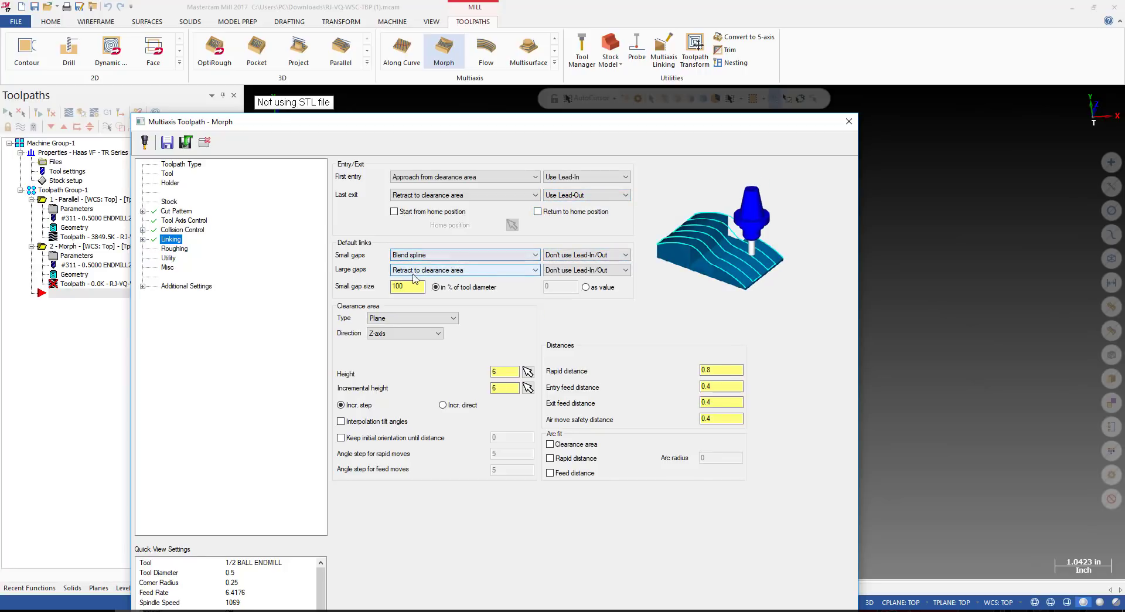
pyautogui.click(463, 270)
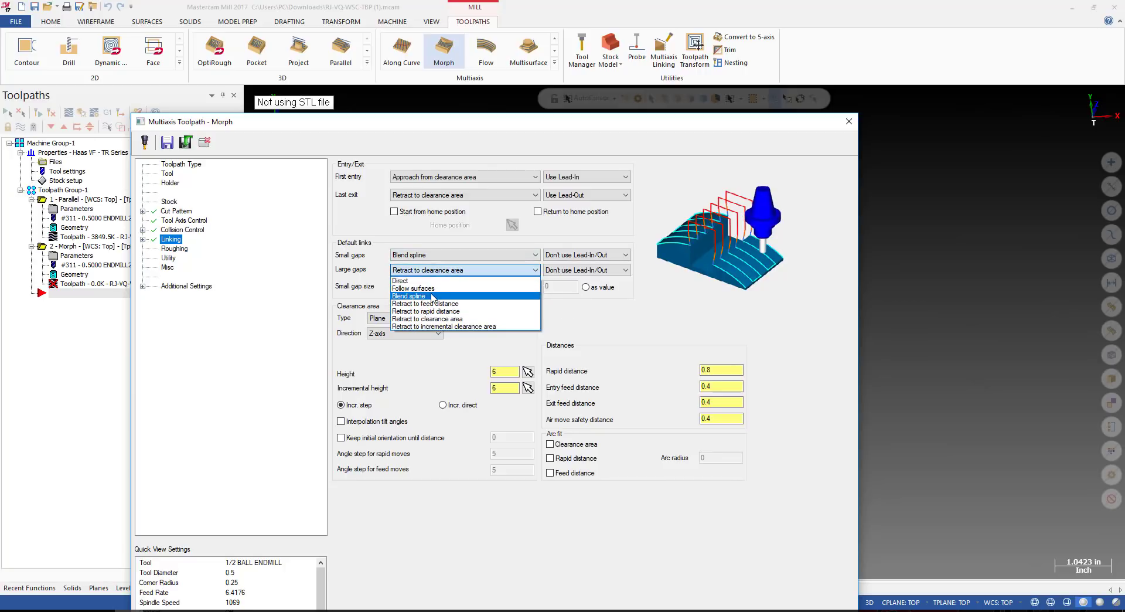
pyautogui.click(633, 332)
# Set the linking clearance height and incremental height to 2, and generate the Morph toolpath.
pyautogui.click(504, 371)
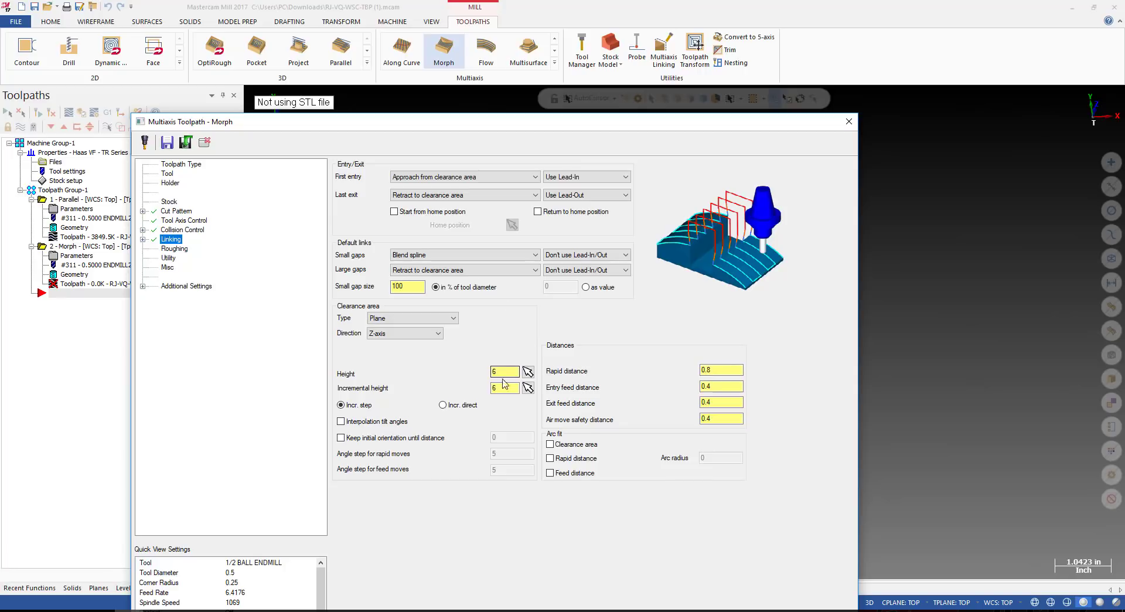
pyautogui.press('Tab')
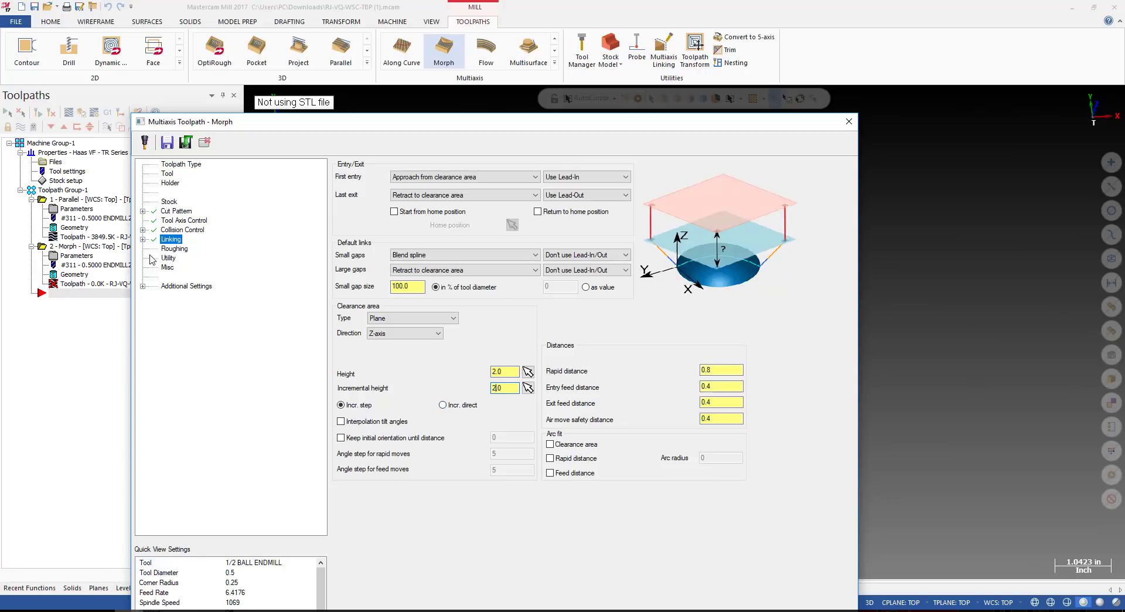
pyautogui.click(175, 249)
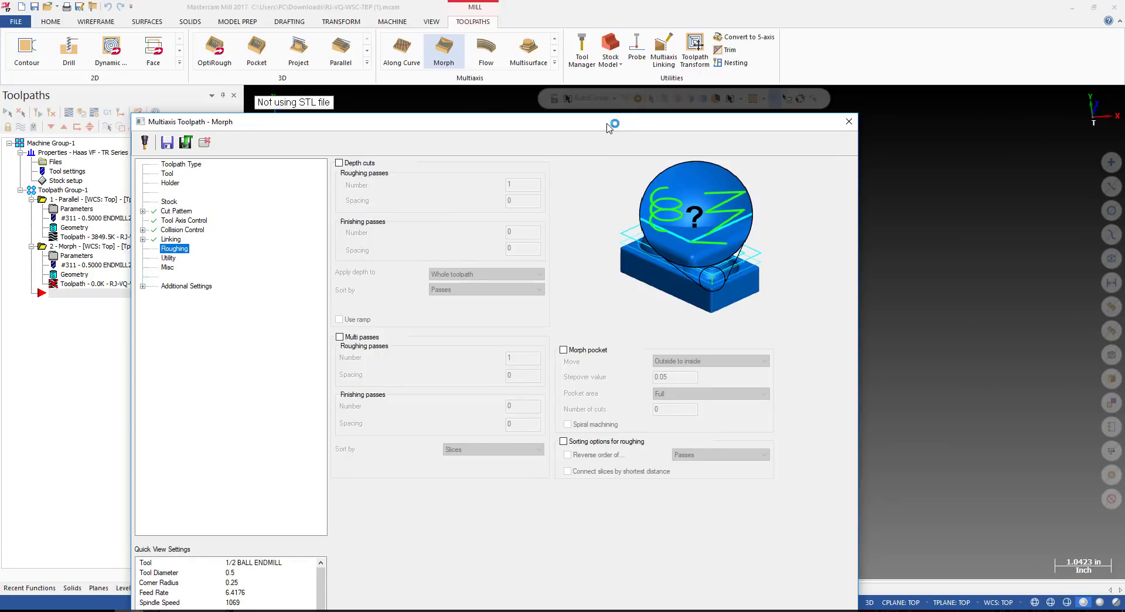
pyautogui.moveTo(610, 123); pyautogui.dragTo(597, 14)
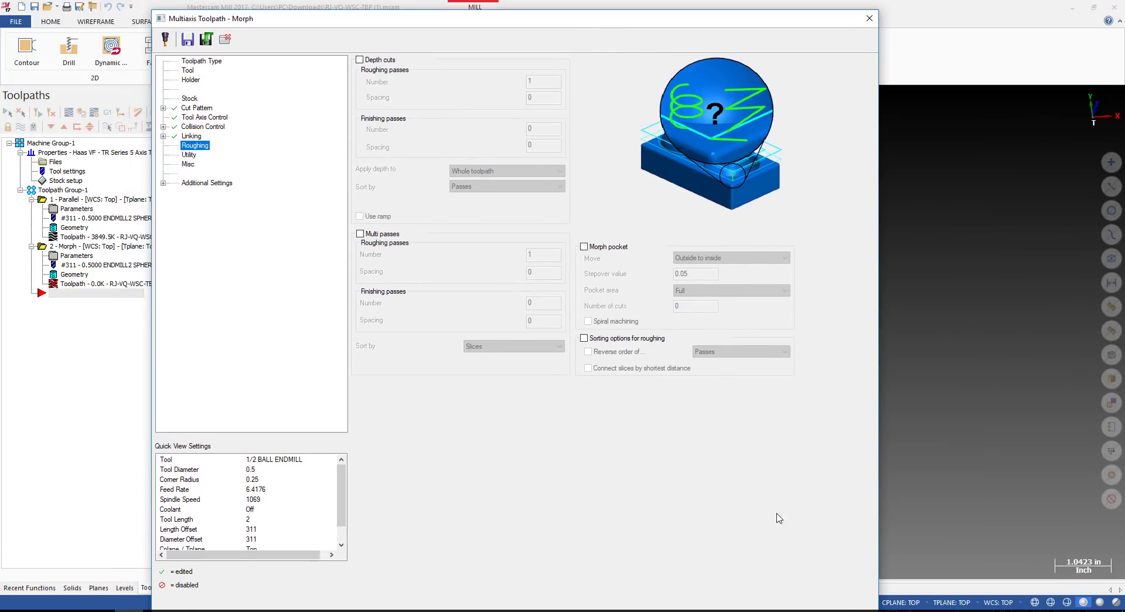
pyautogui.moveTo(697, 10); pyautogui.dragTo(680, 45)
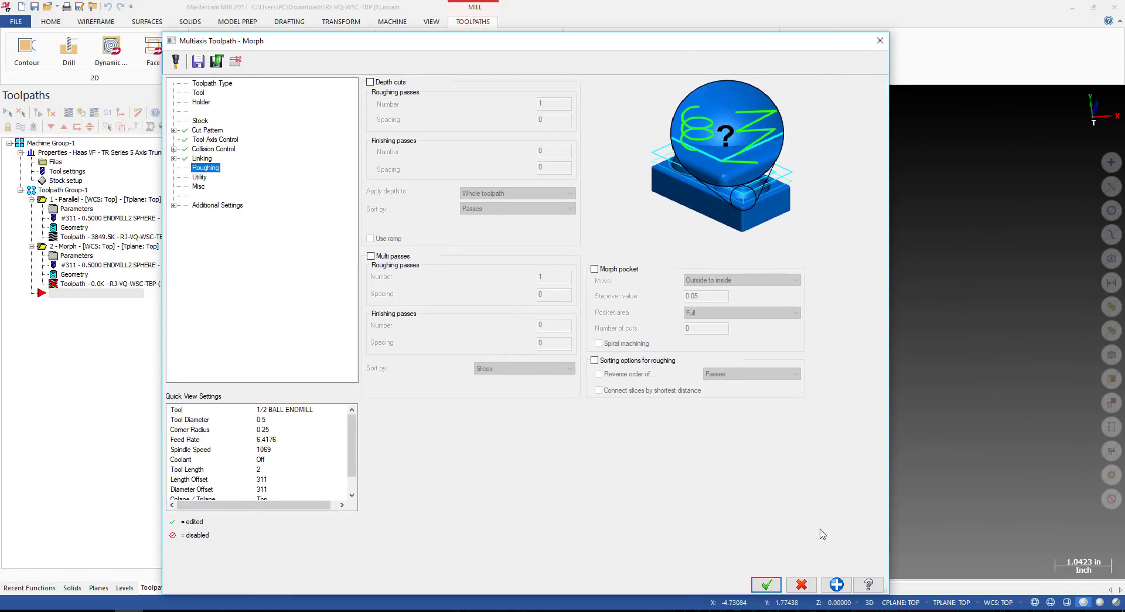
pyautogui.click(766, 586)
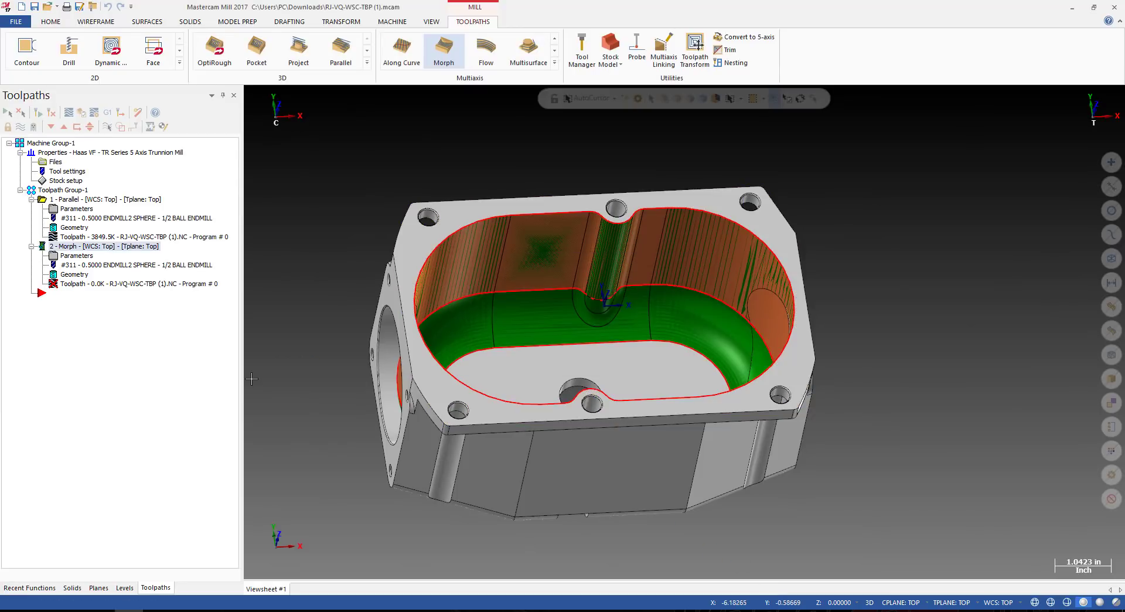
pyautogui.click(233, 334)
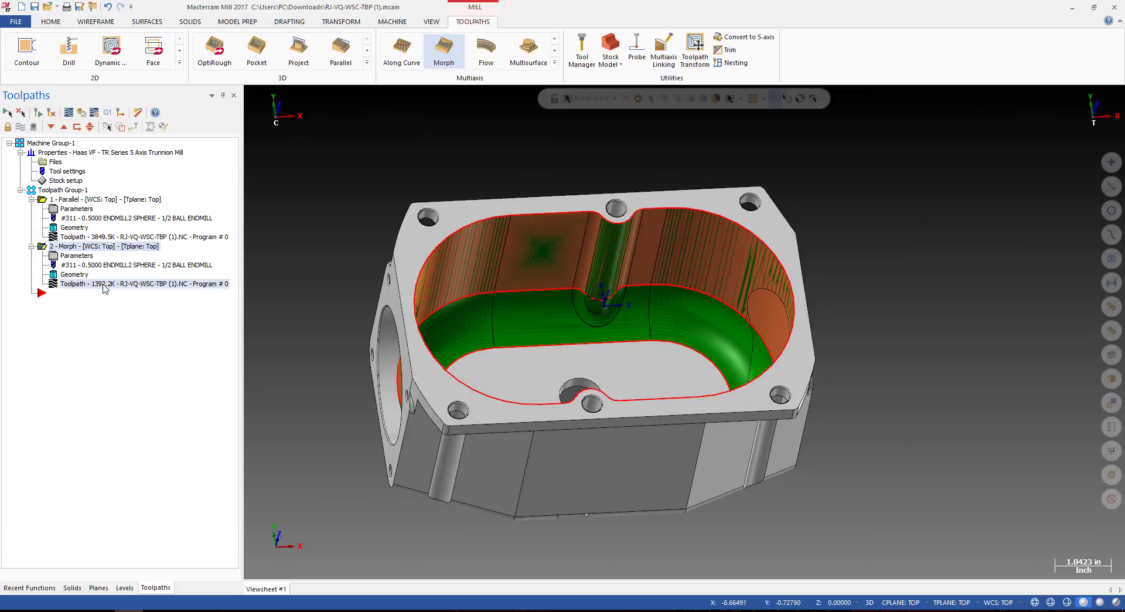
# Backplot the Morph toolpath and inspect its passes and tool position along the pocket's floor fillet.
pyautogui.click(68, 112)
pyautogui.moveTo(428, 98); pyautogui.dragTo(1072, 136)
pyautogui.scroll(5, 627, 318)
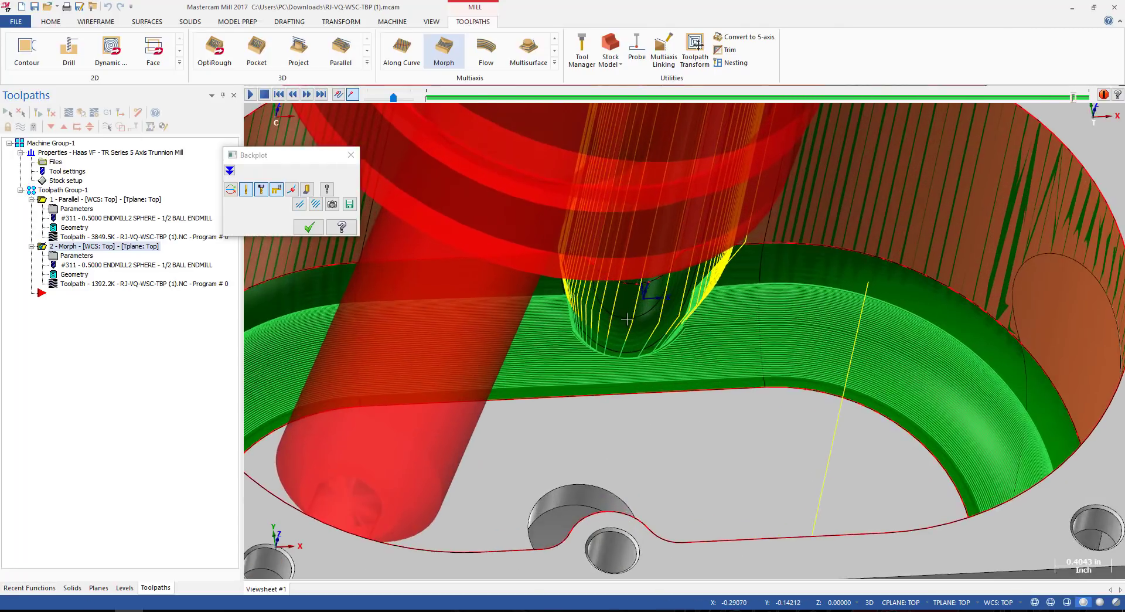
pyautogui.moveTo(683, 315)
pyautogui.mouseDown(button='middle')
pyautogui.moveTo(740, 311)
pyautogui.moveTo(771, 415)
pyautogui.moveTo(751, 419)
pyautogui.moveTo(504, 316)
pyautogui.mouseUp(button='middle')
pyautogui.scroll(-4, 741, 311)
pyautogui.scroll(4, 545, 329)
pyautogui.click(309, 227)
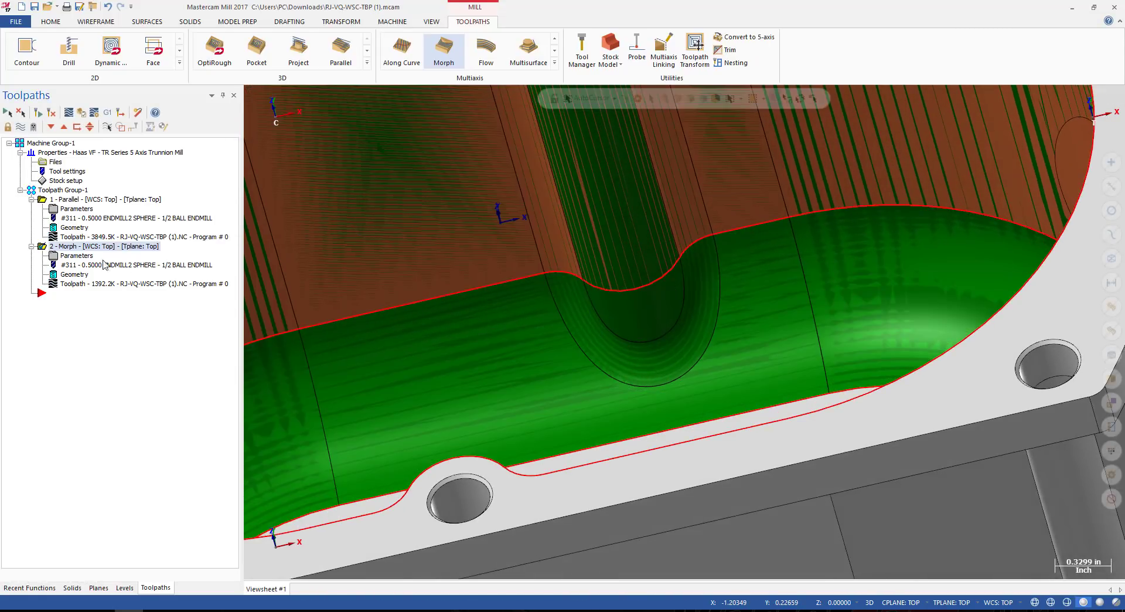
# Hide the SOLID PART level so only the pocket surfaces and curves are displayed.
pyautogui.click(124, 587)
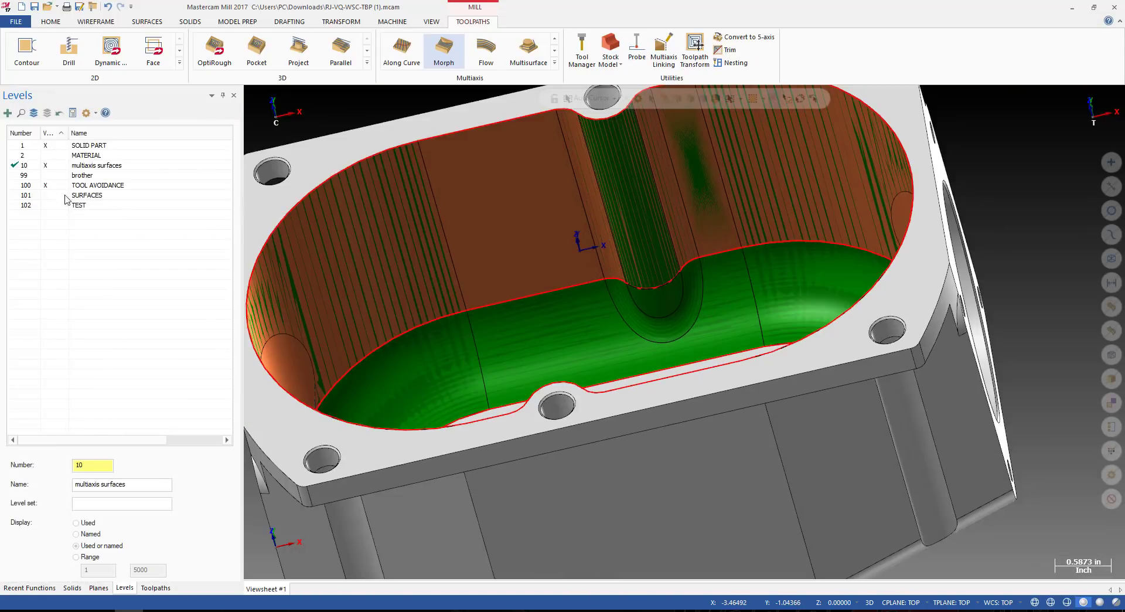
pyautogui.click(59, 146)
pyautogui.hotkey('alt', 'F1')
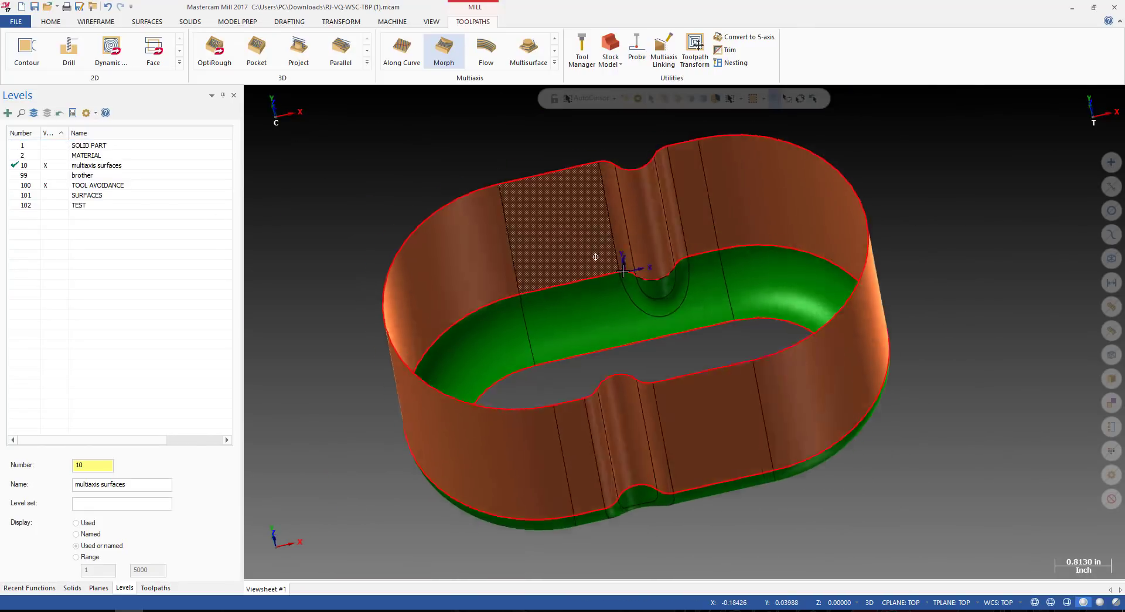
pyautogui.click(155, 587)
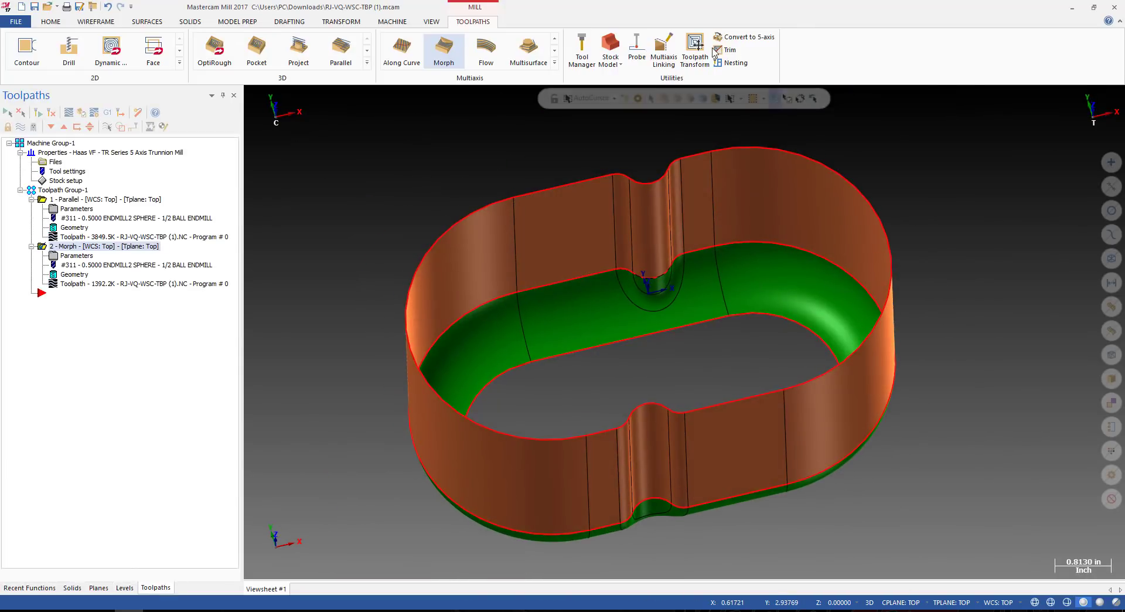
# Examine the normal directions of the floor fillet surfaces, especially around the rounded bulge in the pocket wall.
pyautogui.click(148, 23)
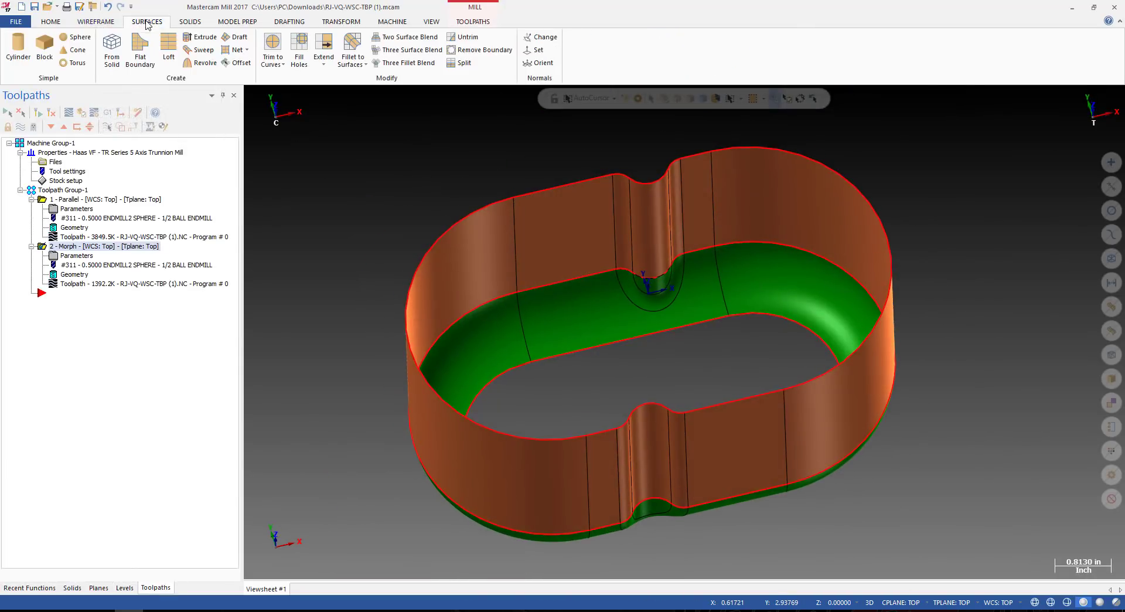
pyautogui.click(531, 36)
pyautogui.scroll(3, 666, 286)
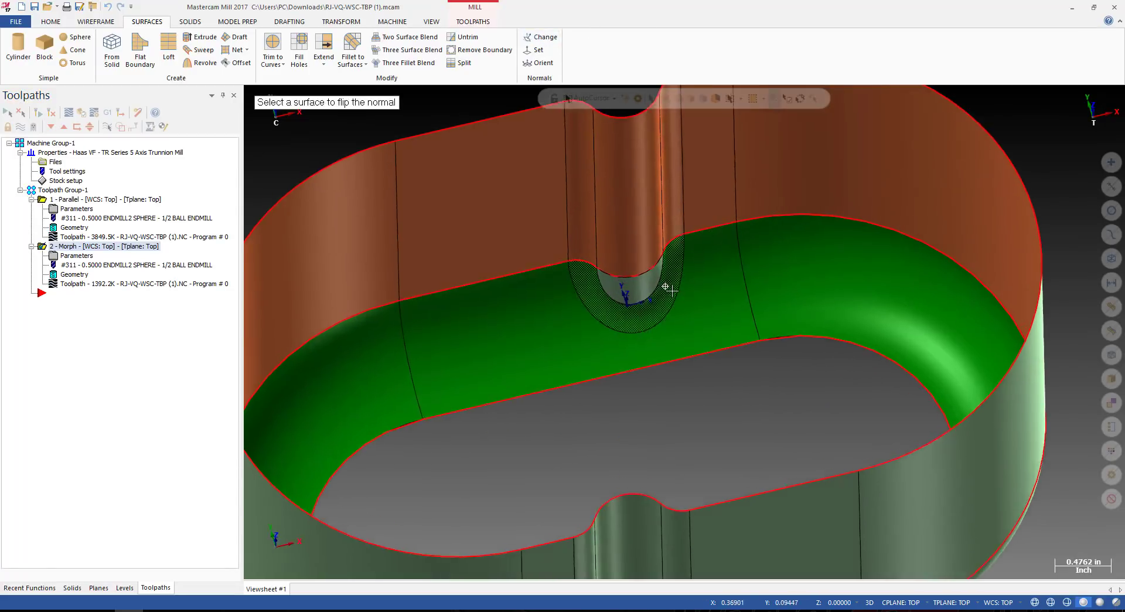
pyautogui.moveTo(672, 290); pyautogui.dragTo(674, 265, button='middle')
pyautogui.scroll(-4, 723, 370)
pyautogui.scroll(2, 727, 352)
pyautogui.scroll(3, 735, 238)
pyautogui.scroll(-3, 686, 231)
pyautogui.scroll(3, 702, 261)
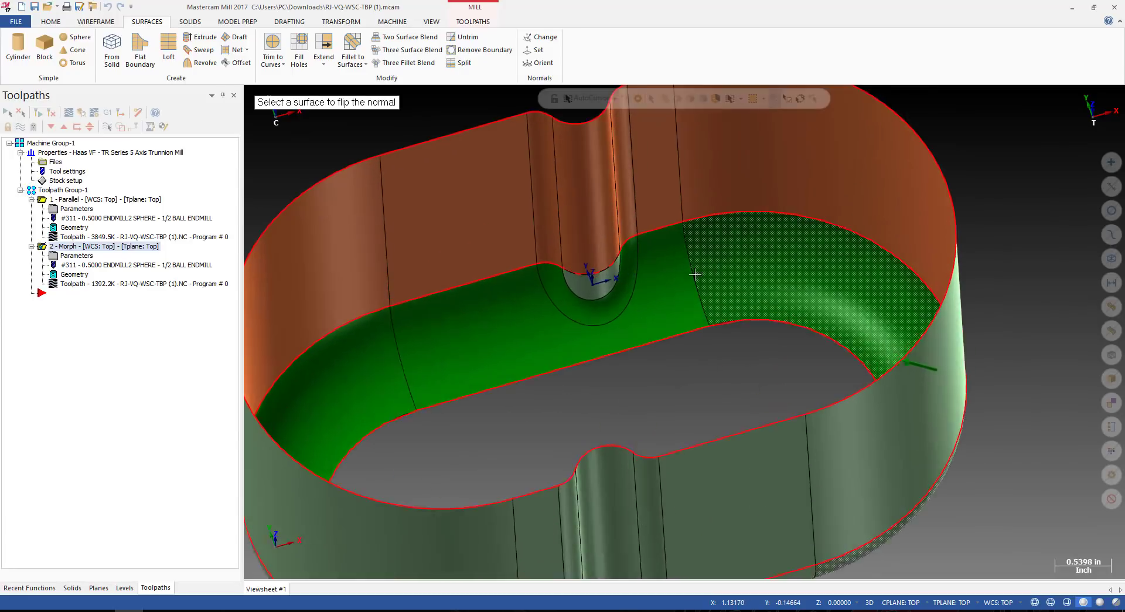
pyautogui.scroll(-1, 674, 281)
pyautogui.click(635, 251)
pyautogui.scroll(-2, 643, 249)
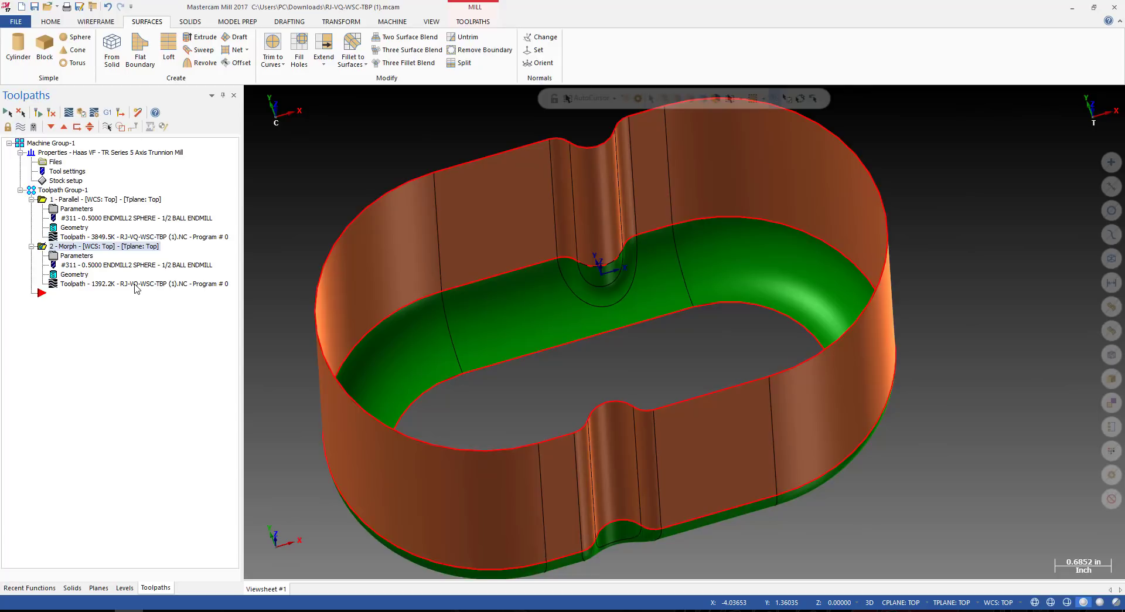
# Flip the normal of the small surface where the far wall's rounded bulge meets the floor fillet.
pyautogui.scroll(2, 639, 290)
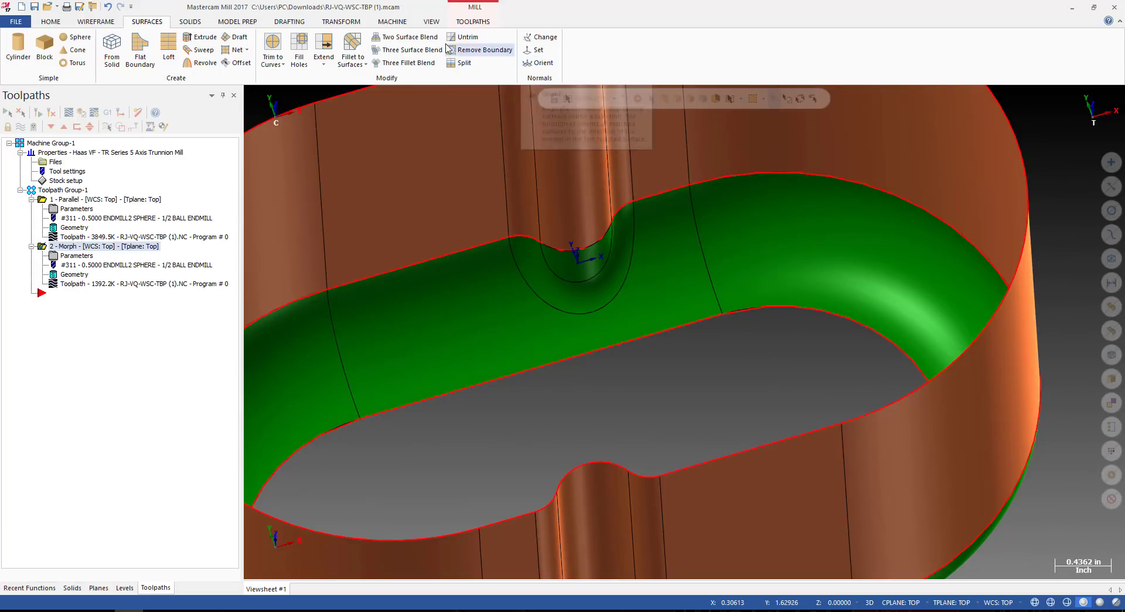
pyautogui.click(537, 43)
pyautogui.scroll(-4, 711, 253)
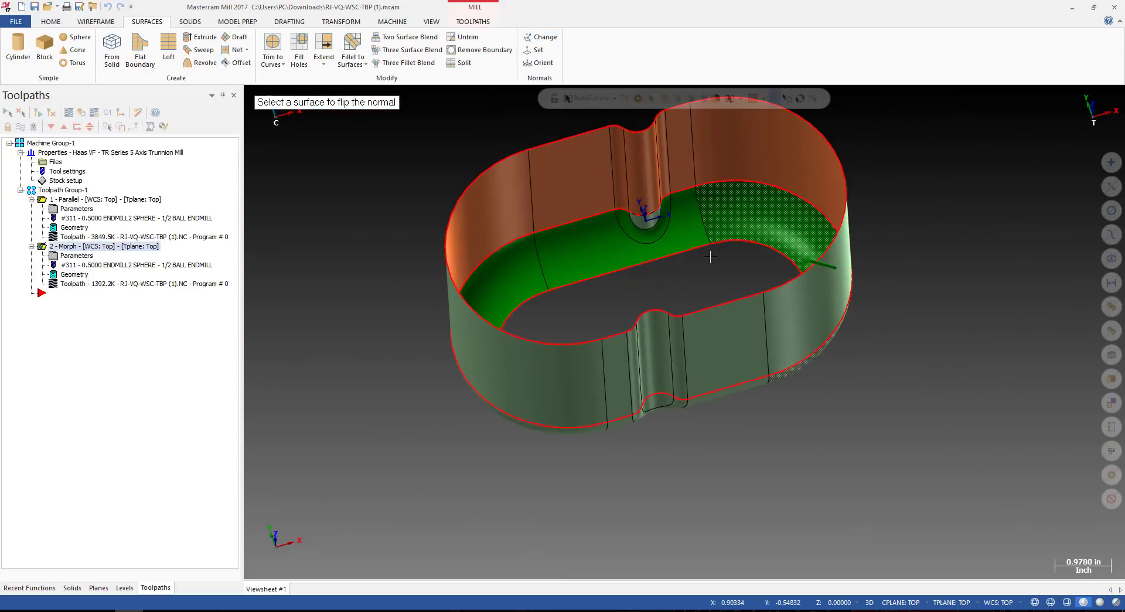
pyautogui.scroll(3, 773, 356)
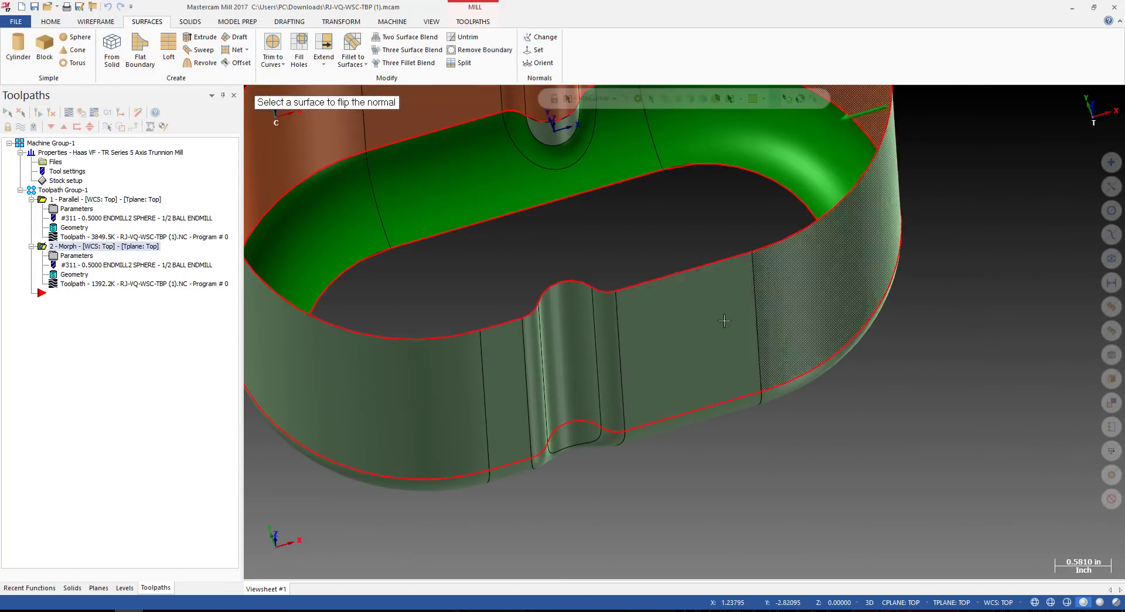
pyautogui.scroll(-4, 759, 361)
pyautogui.scroll(5, 722, 238)
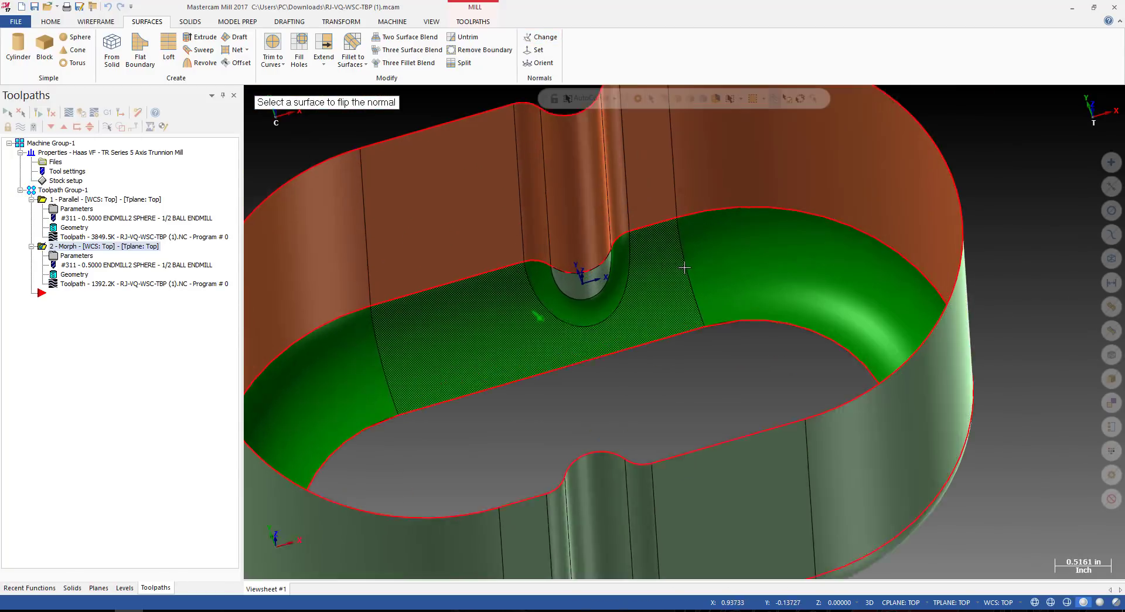
pyautogui.moveTo(684, 267); pyautogui.dragTo(690, 338, button='middle')
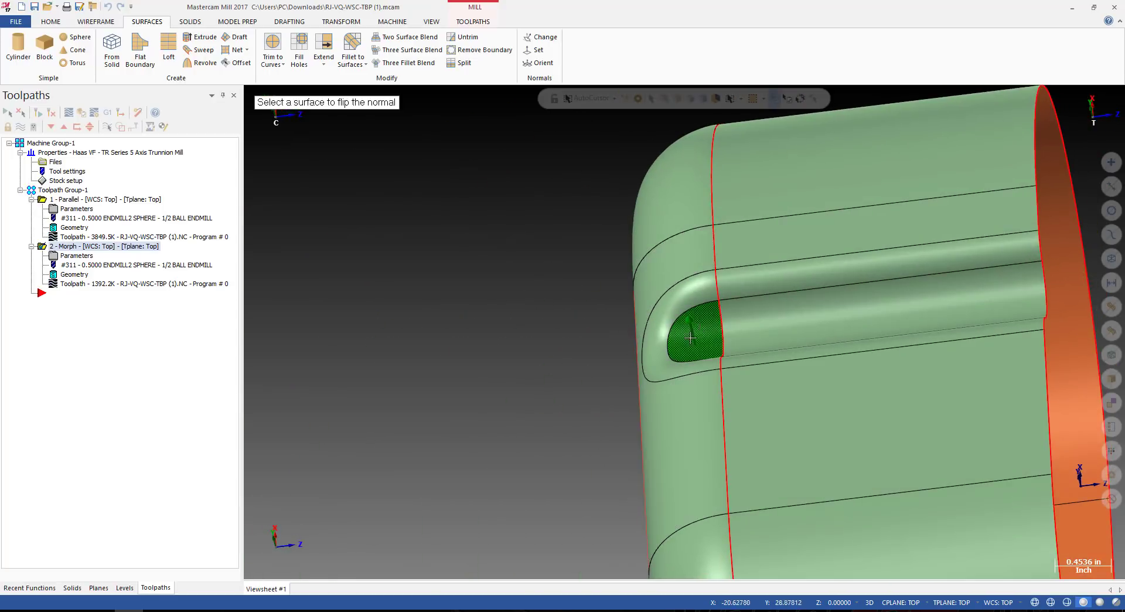
pyautogui.scroll(-4, 603, 332)
pyautogui.moveTo(603, 332); pyautogui.dragTo(478, 312, button='middle')
pyautogui.scroll(3, 727, 360)
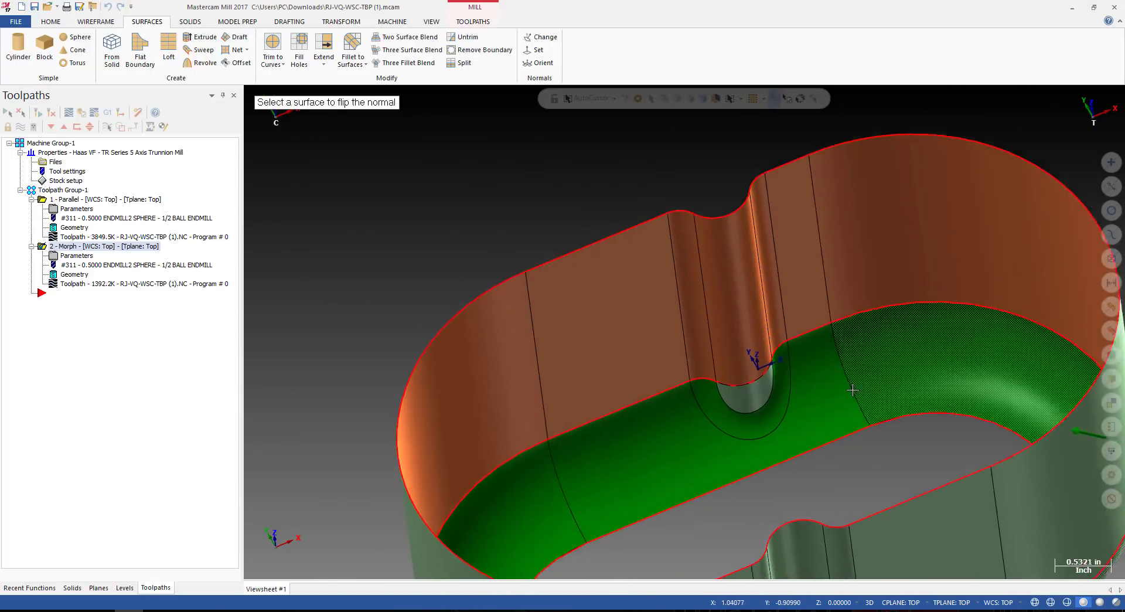
pyautogui.scroll(3, 753, 402)
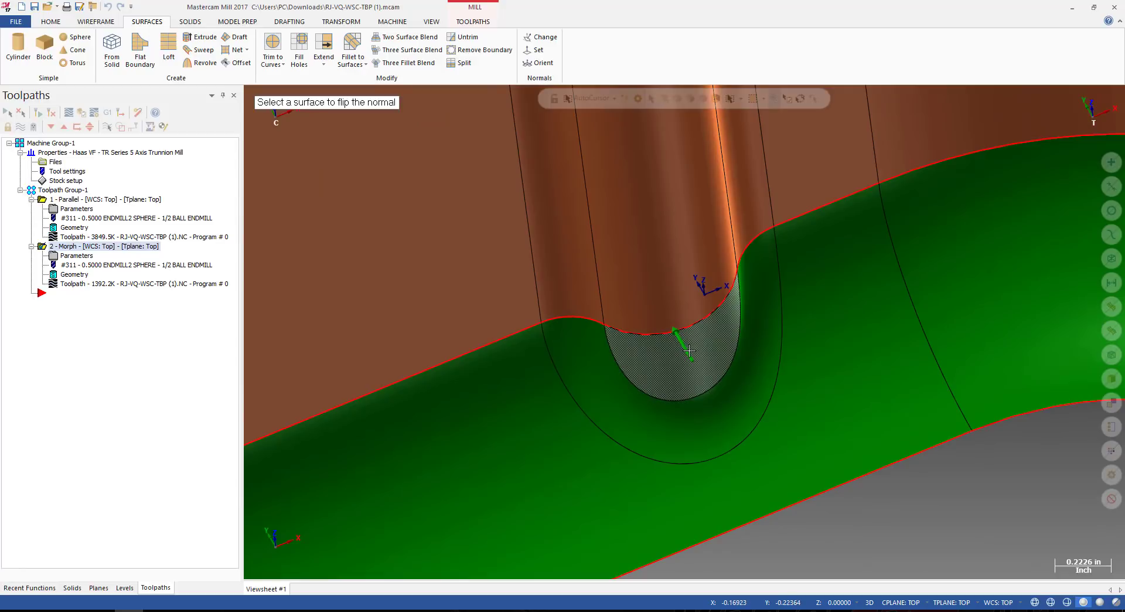
pyautogui.click(689, 351)
pyautogui.scroll(-5, 596, 347)
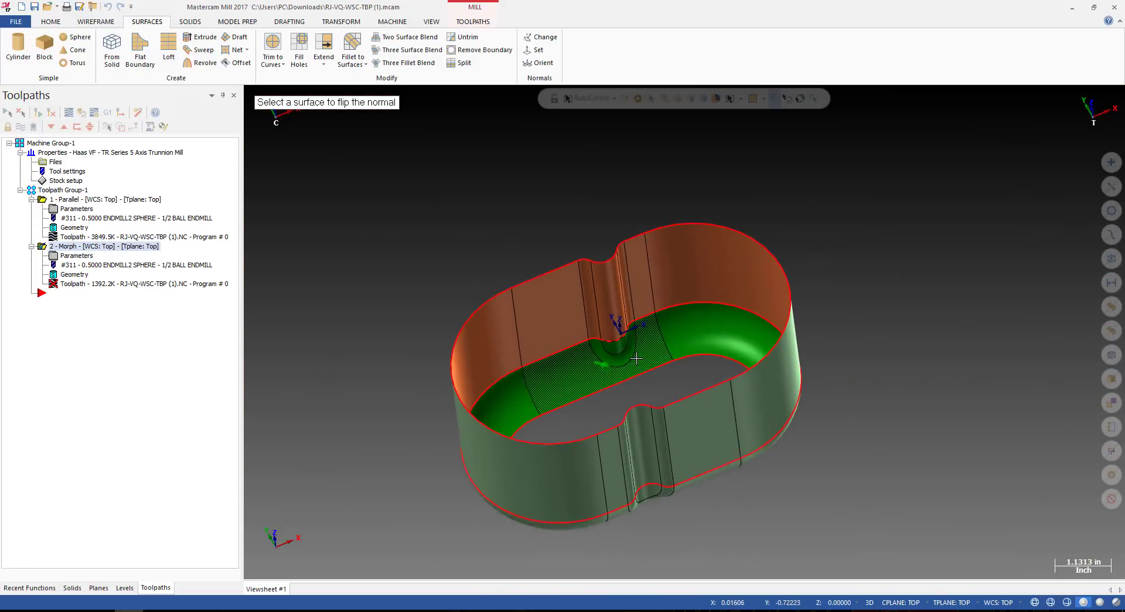
pyautogui.scroll(1, 637, 358)
pyautogui.press('Escape')
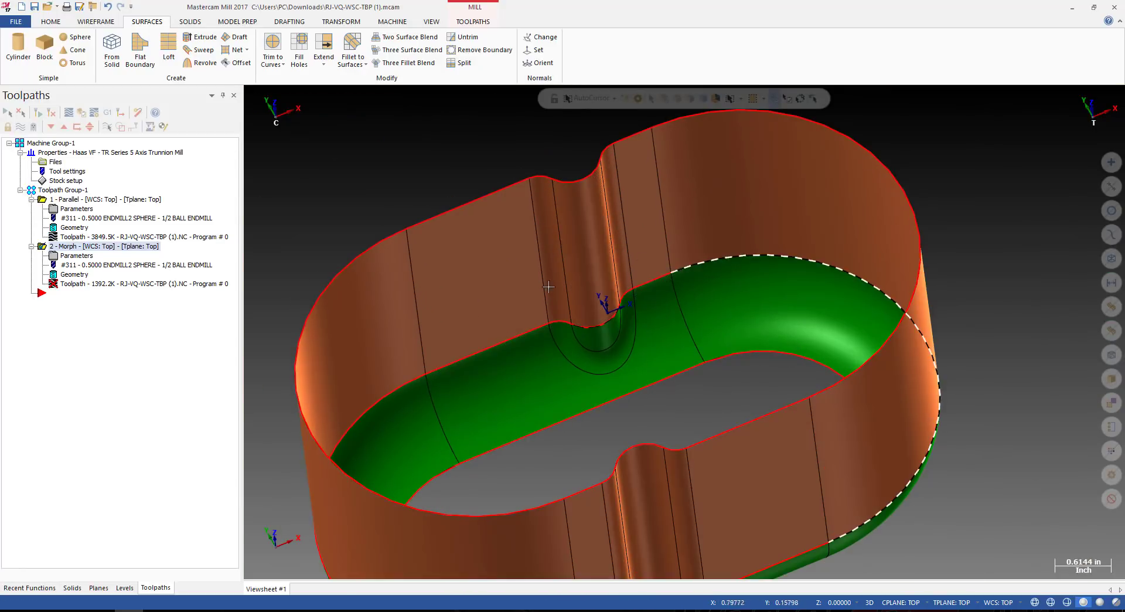
# Regenerate the Morph toolpath with the flipped surface normal.
pyautogui.click(43, 113)
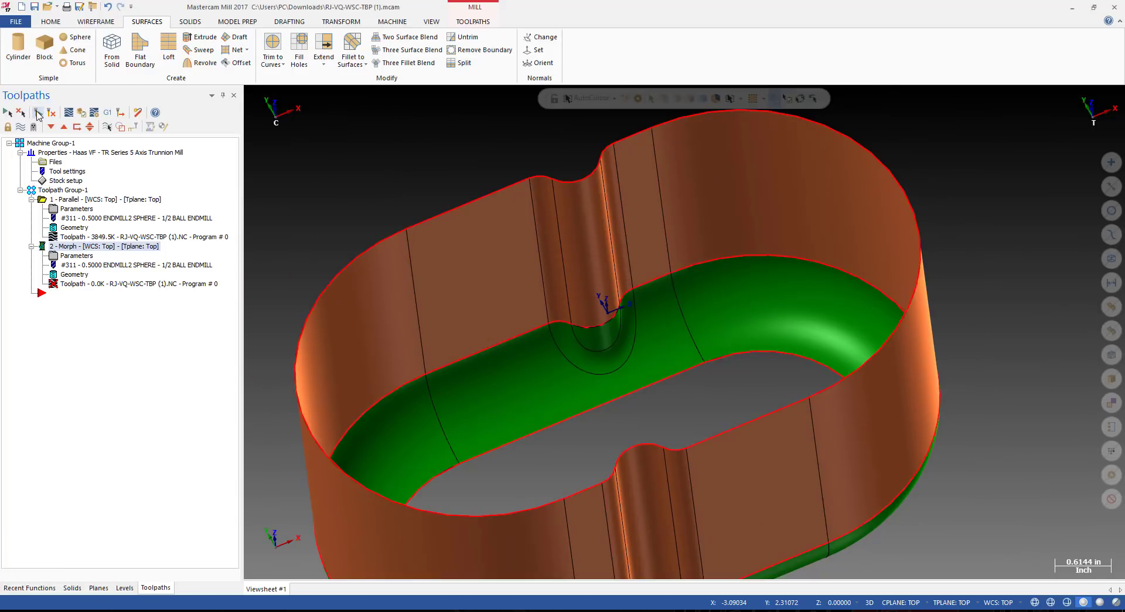
pyautogui.scroll(-3, 545, 305)
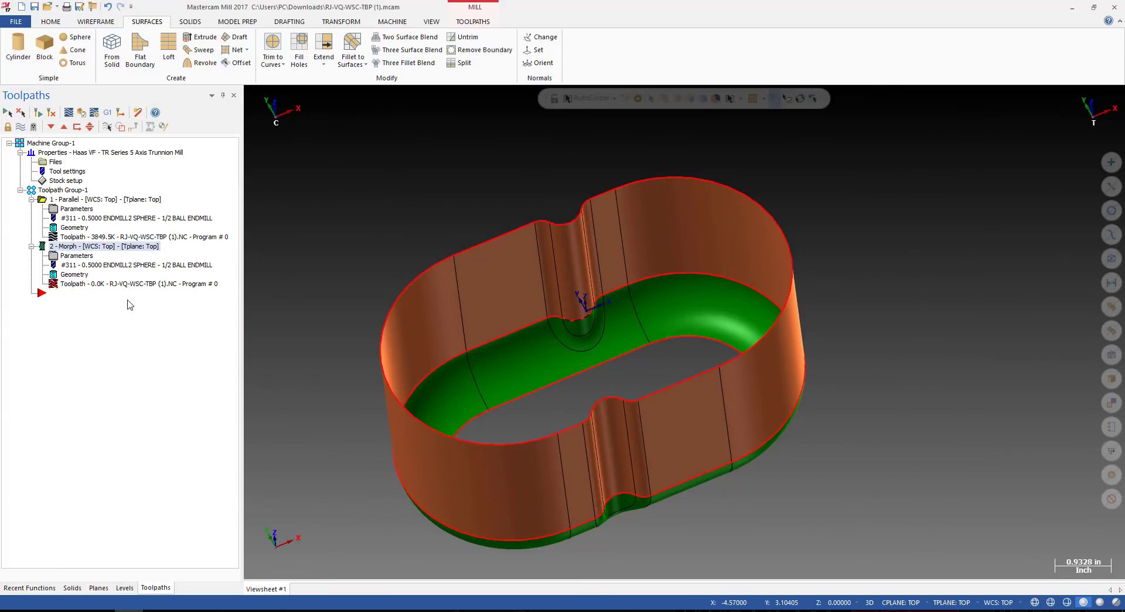
pyautogui.scroll(5, 563, 295)
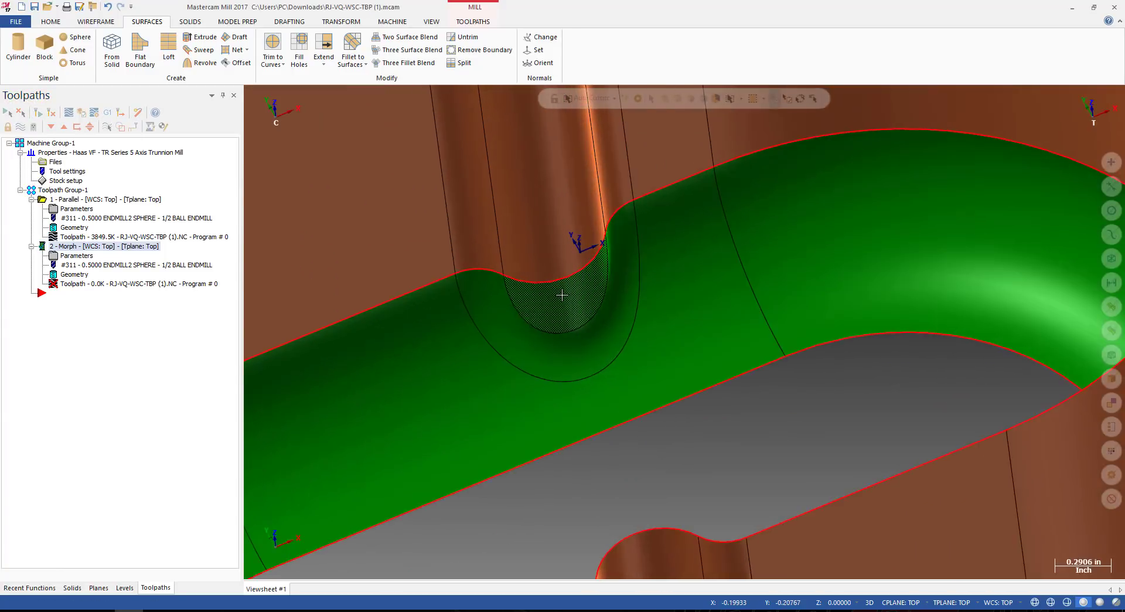
pyautogui.scroll(3, 562, 294)
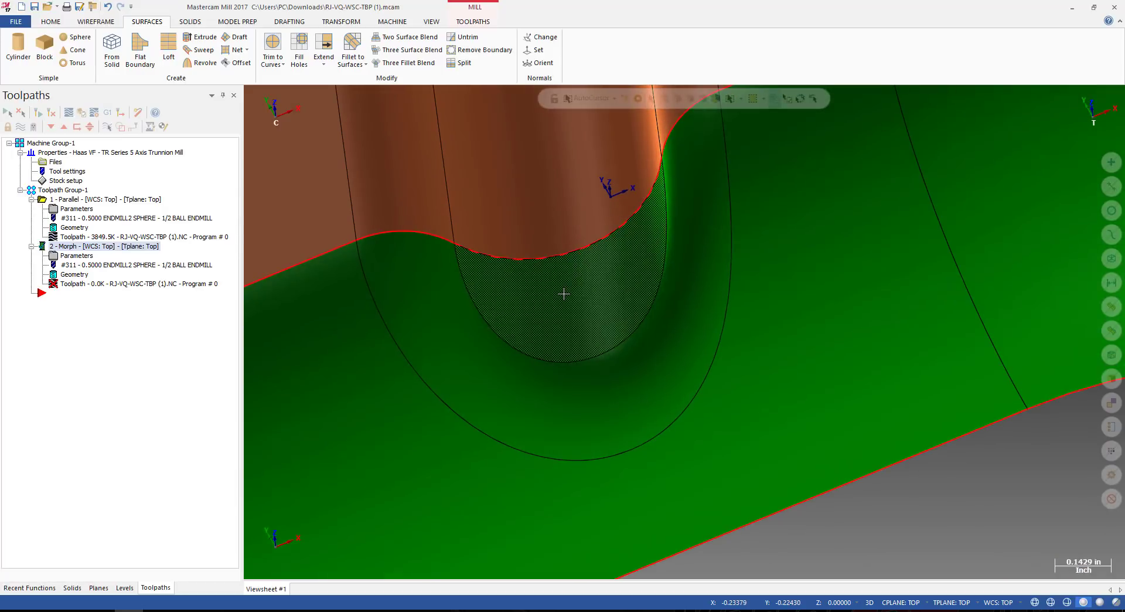
pyautogui.scroll(-2, 564, 293)
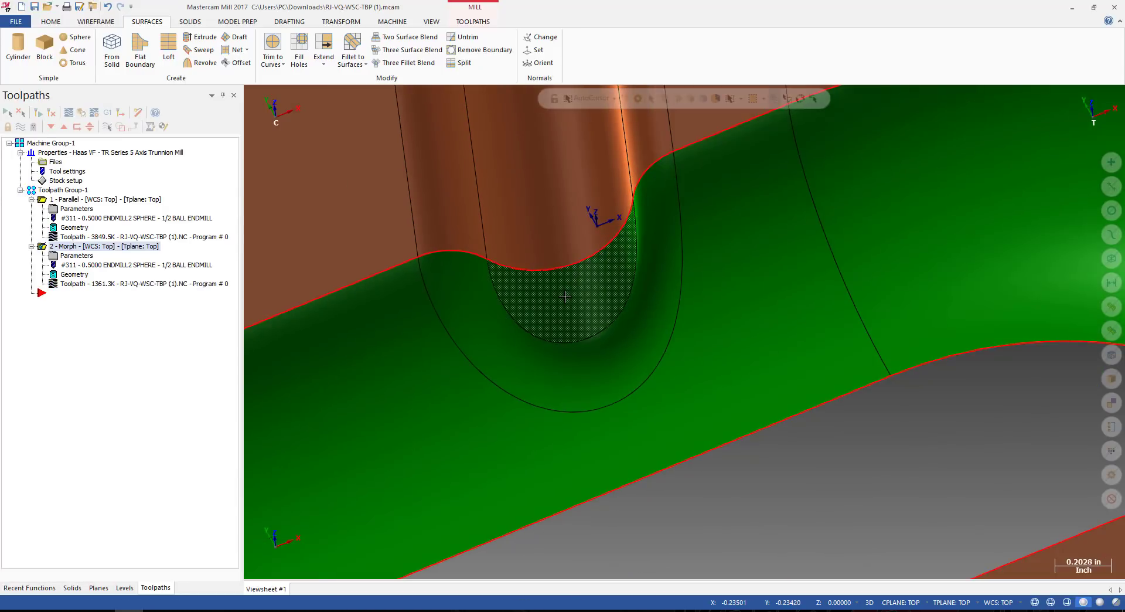
# Backplot the Morph toolpath to its end and inspect the passes around the rounded bulge in the pocket's far wall.
pyautogui.click(127, 284)
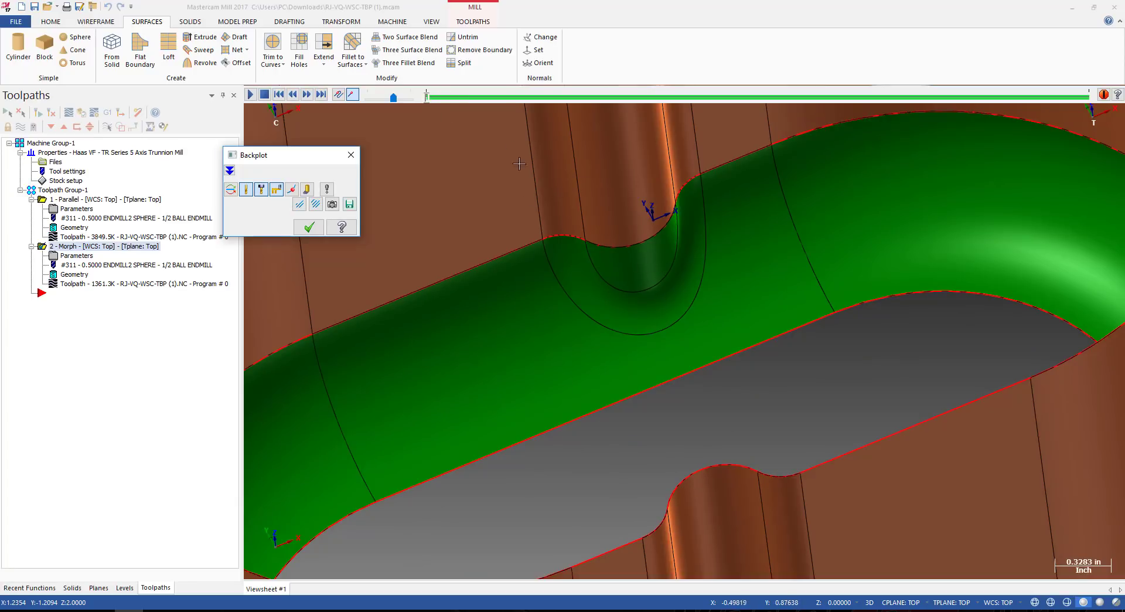
pyautogui.moveTo(426, 99); pyautogui.dragTo(1089, 98)
pyautogui.scroll(-5, 613, 324)
pyautogui.moveTo(613, 325)
pyautogui.mouseDown(button='middle')
pyautogui.moveTo(674, 264)
pyautogui.moveTo(586, 328)
pyautogui.moveTo(628, 326)
pyautogui.mouseUp(button='middle')
pyautogui.scroll(8, 629, 327)
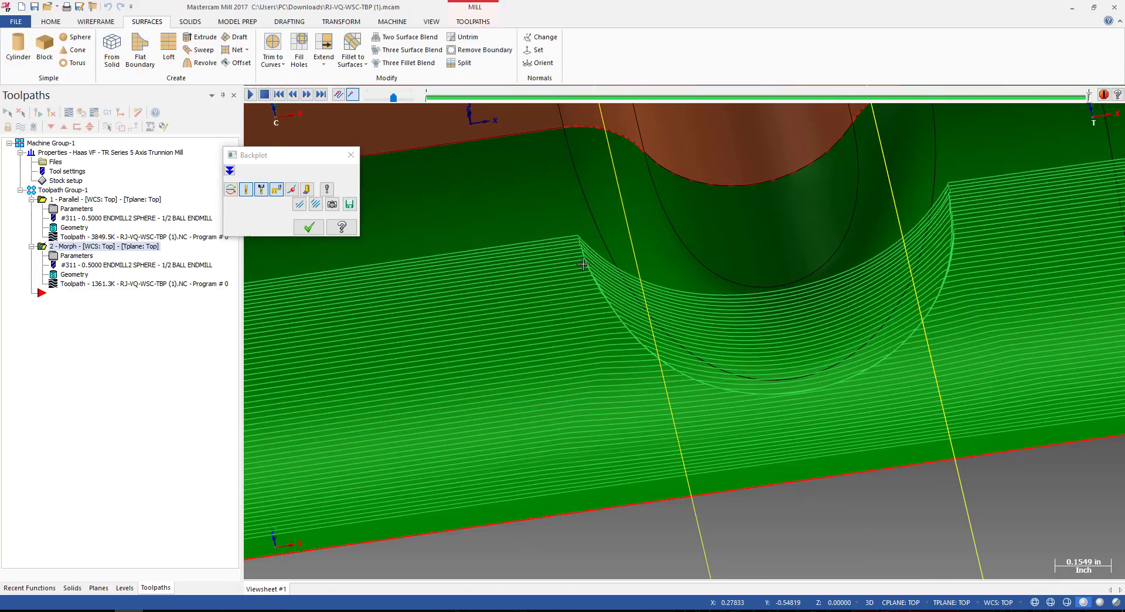
pyautogui.scroll(-5, 582, 264)
pyautogui.moveTo(592, 267); pyautogui.dragTo(731, 196, button='middle')
pyautogui.scroll(3, 653, 256)
pyautogui.scroll(-4, 653, 256)
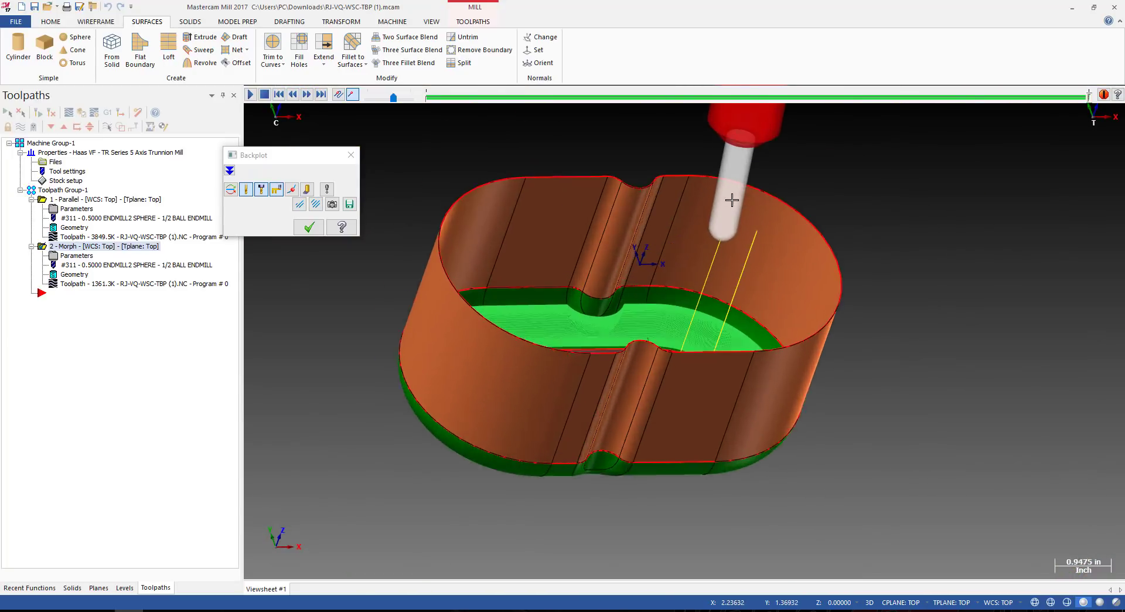
pyautogui.scroll(4, 706, 238)
pyautogui.scroll(-2, 697, 248)
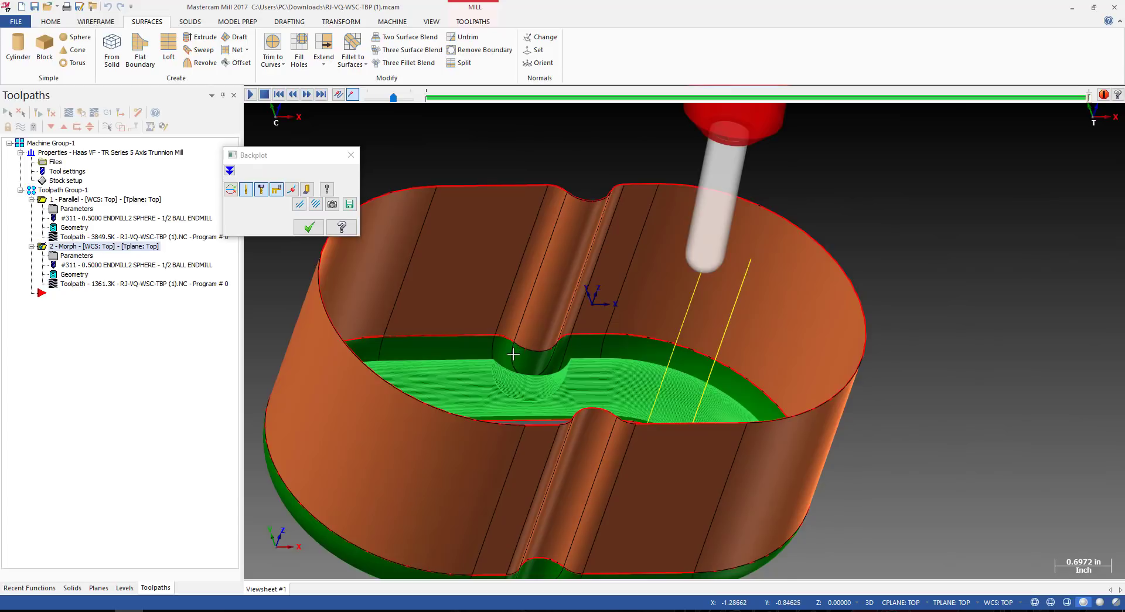
pyautogui.scroll(10, 513, 354)
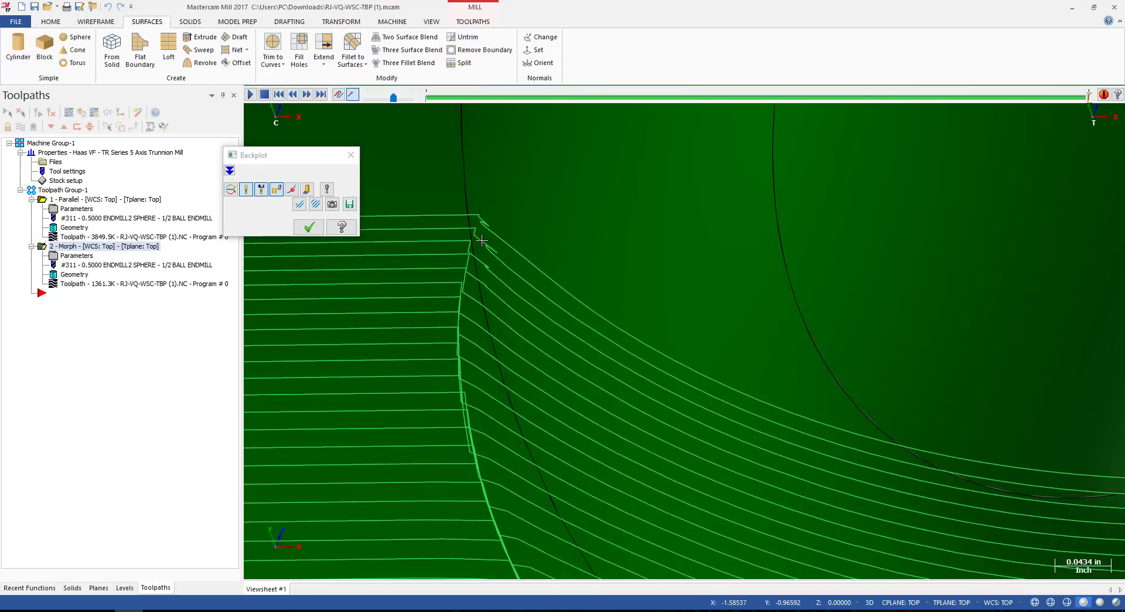
pyautogui.scroll(-5, 481, 241)
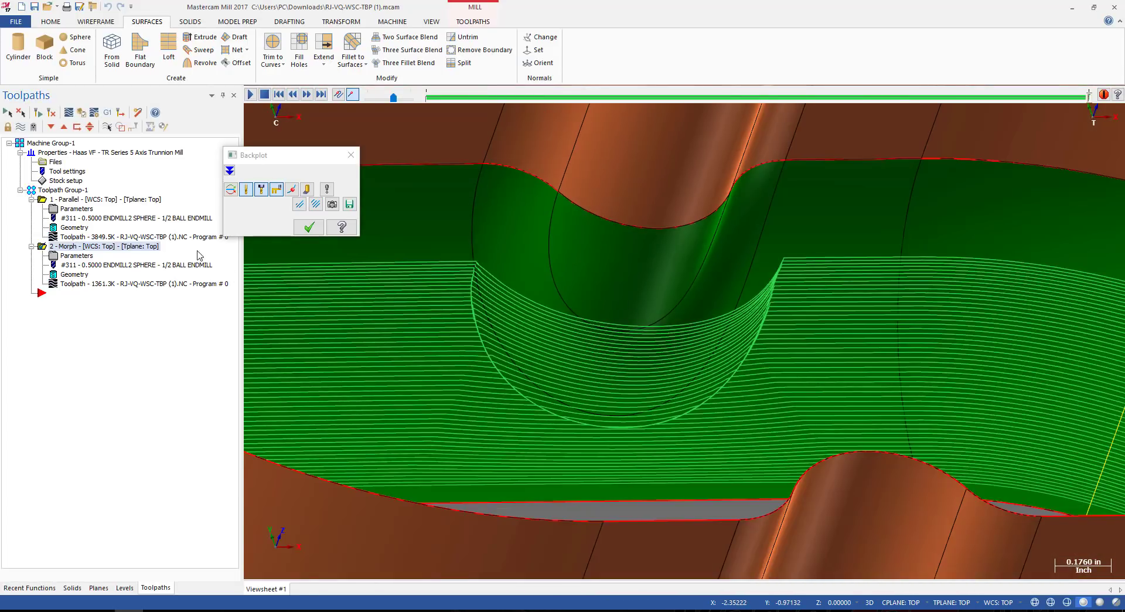
pyautogui.press('Escape')
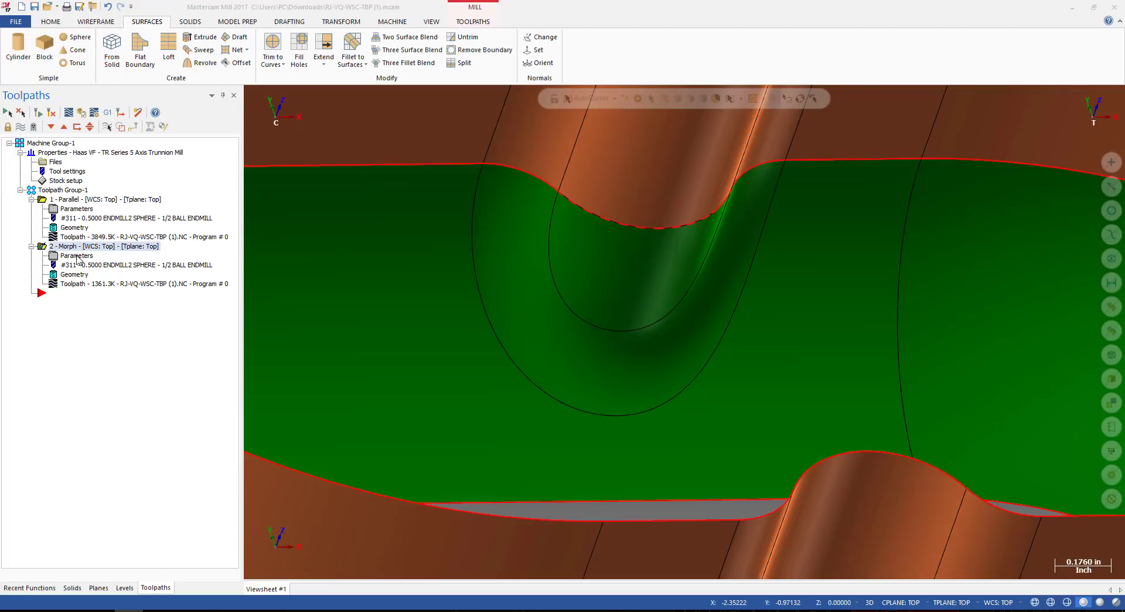
# Try Round corners with an additional radius of .02 in the Morph toolpath's cut pattern and regenerate the toolpath.
pyautogui.click(76, 256)
pyautogui.click(208, 130)
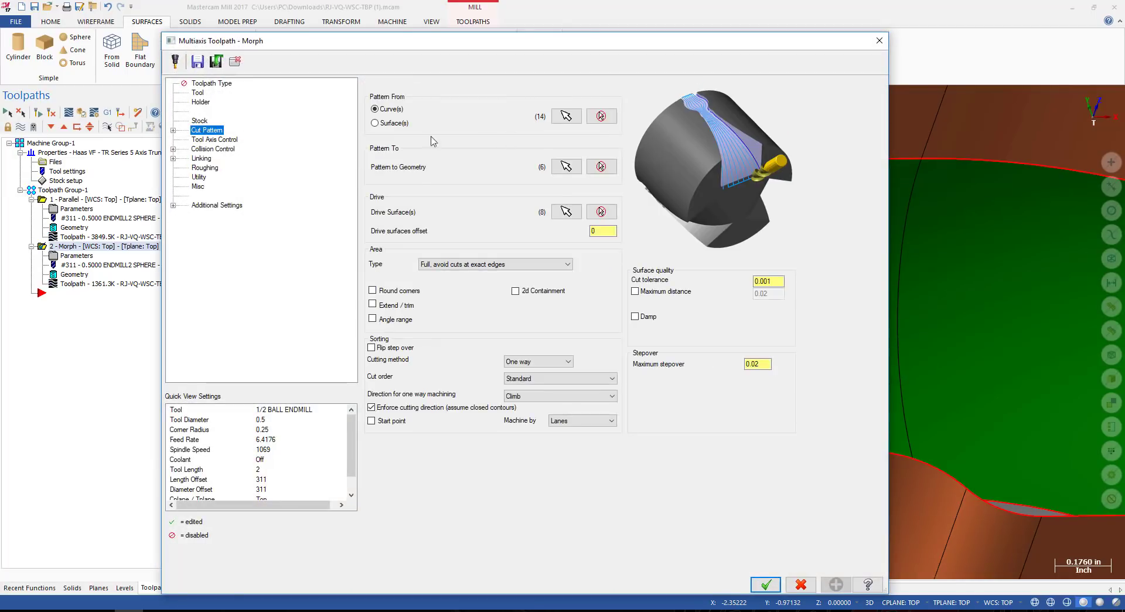
pyautogui.click(372, 290)
pyautogui.click(207, 141)
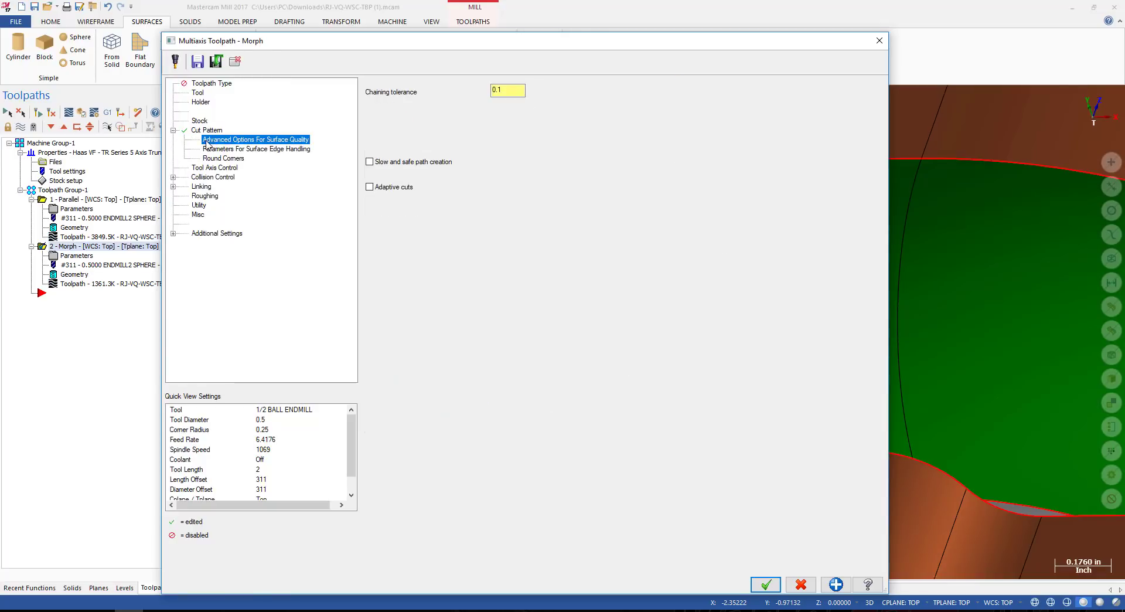
pyautogui.click(234, 159)
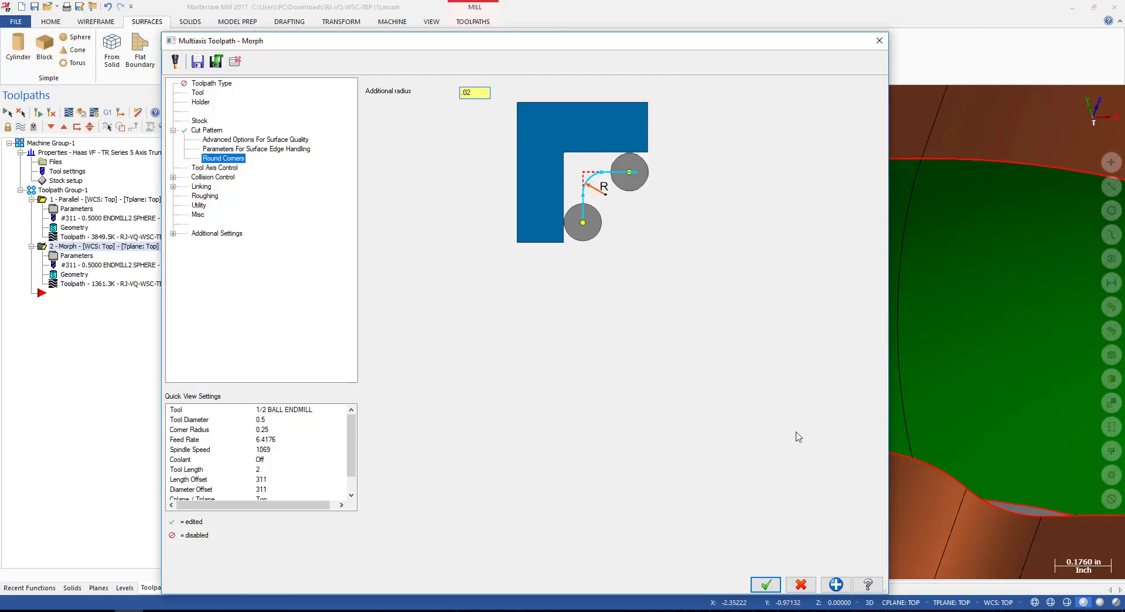
pyautogui.click(765, 584)
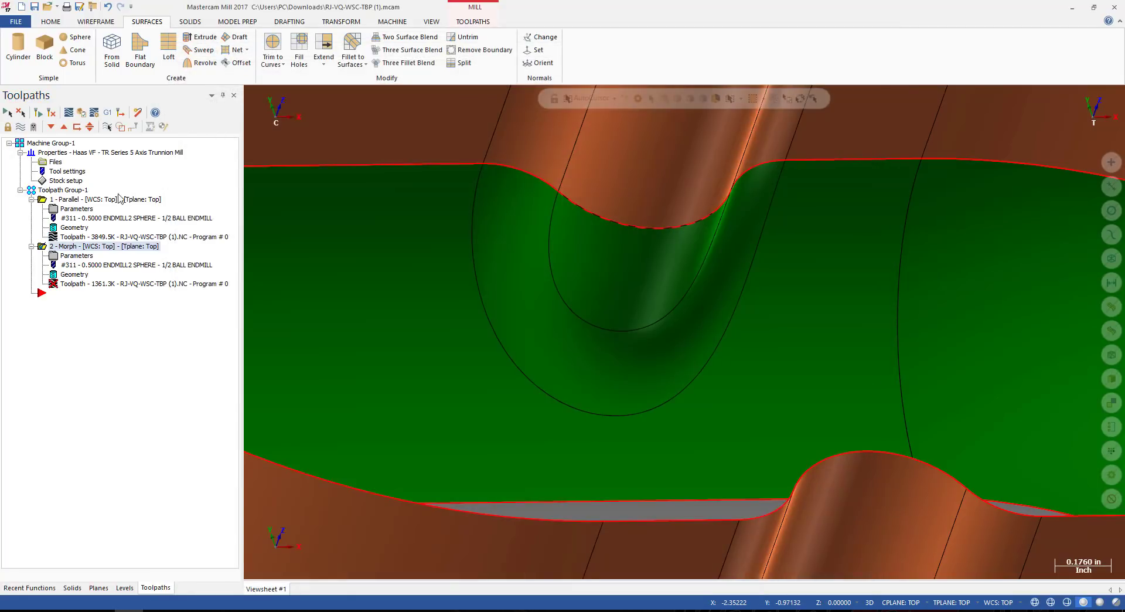
pyautogui.click(35, 112)
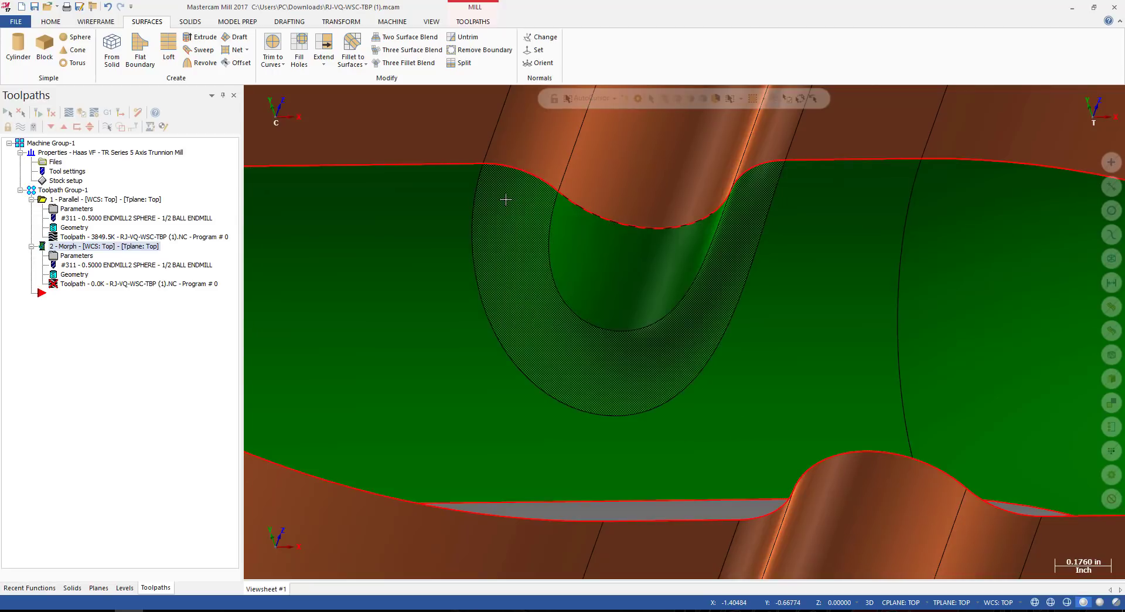
# Backplot the Morph toolpath with rounded corners and inspect its passes and retracts at the far-wall bulge.
pyautogui.scroll(-3, 492, 265)
pyautogui.scroll(-3, 492, 264)
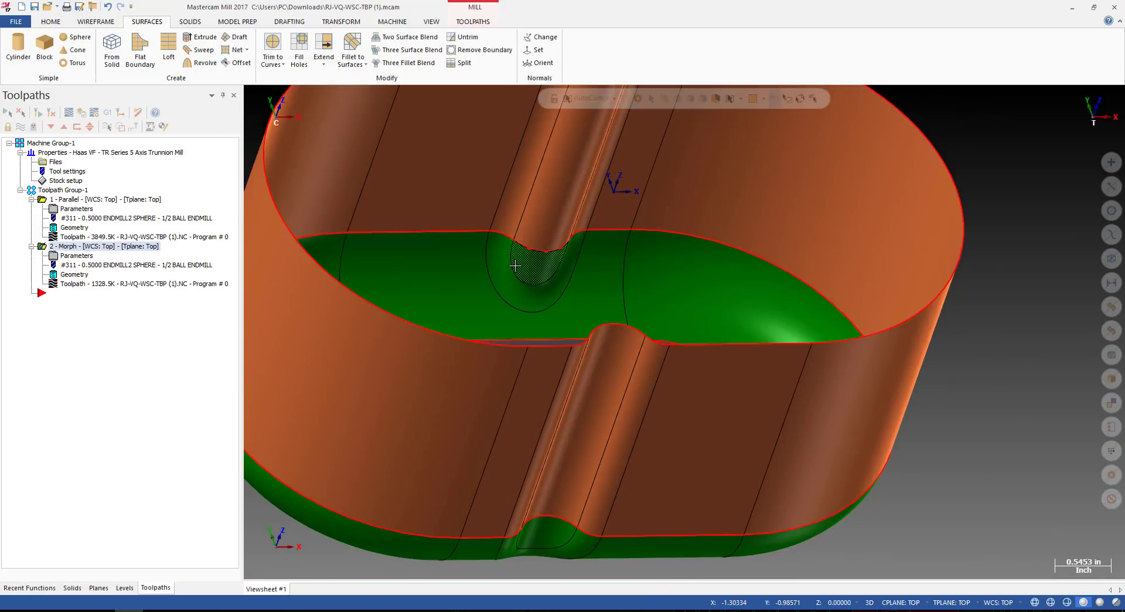
pyautogui.click(117, 284)
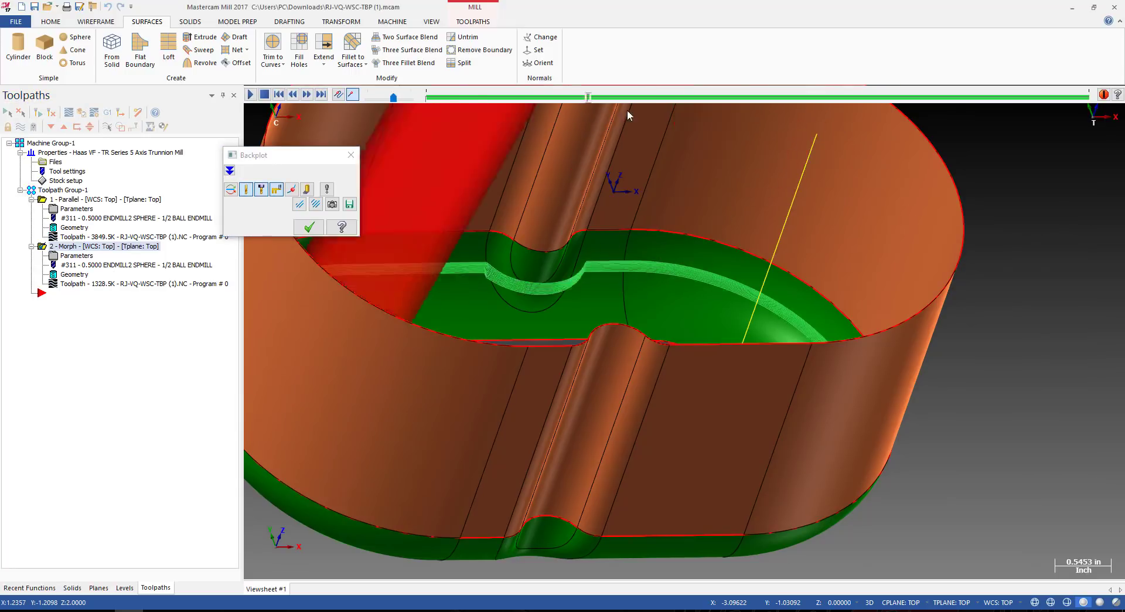
pyautogui.scroll(8, 474, 237)
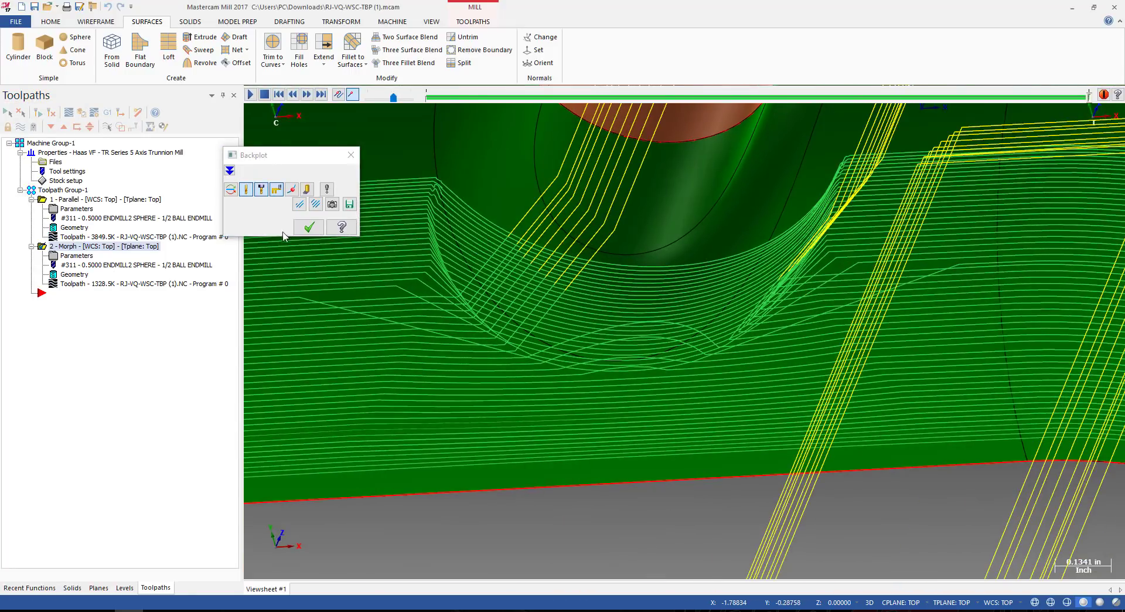
pyautogui.click(309, 227)
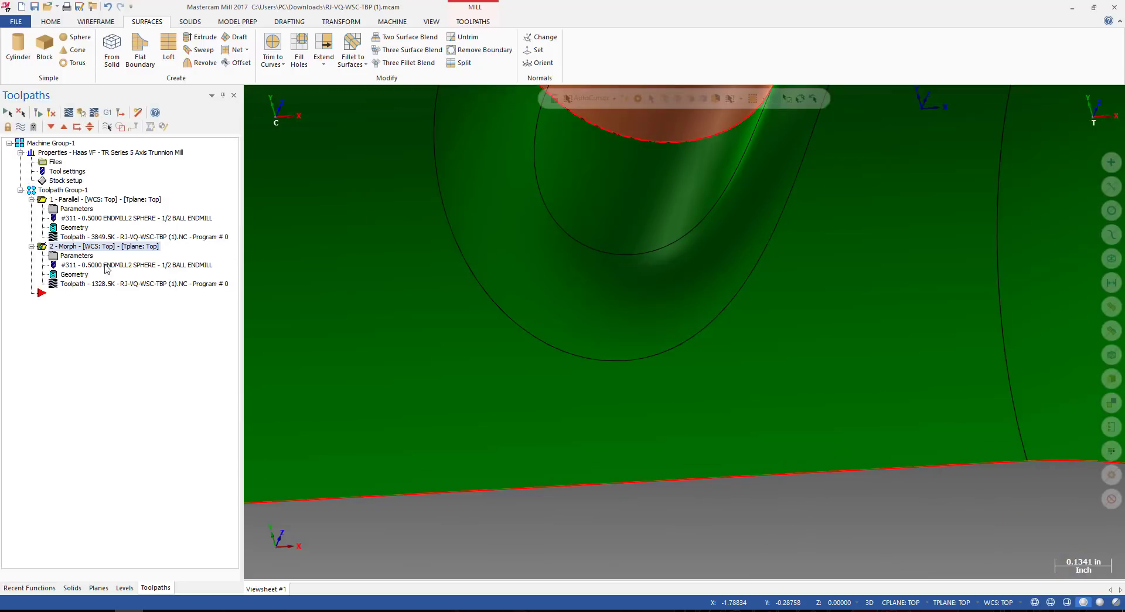
# Turn off Round corners in the Morph toolpath's cut pattern.
pyautogui.click(82, 261)
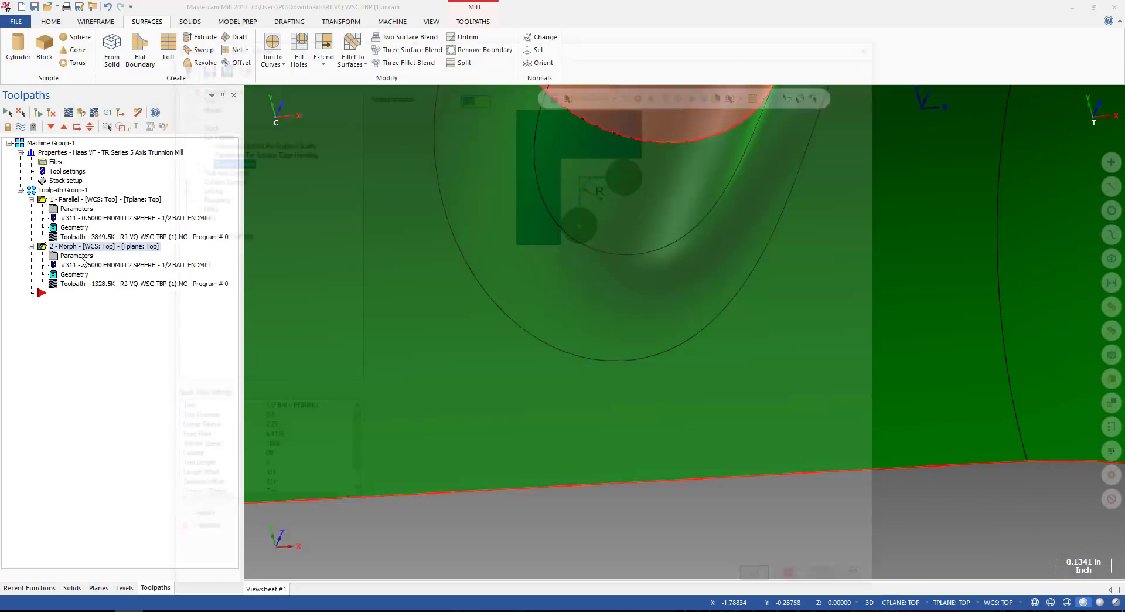
pyautogui.click(206, 131)
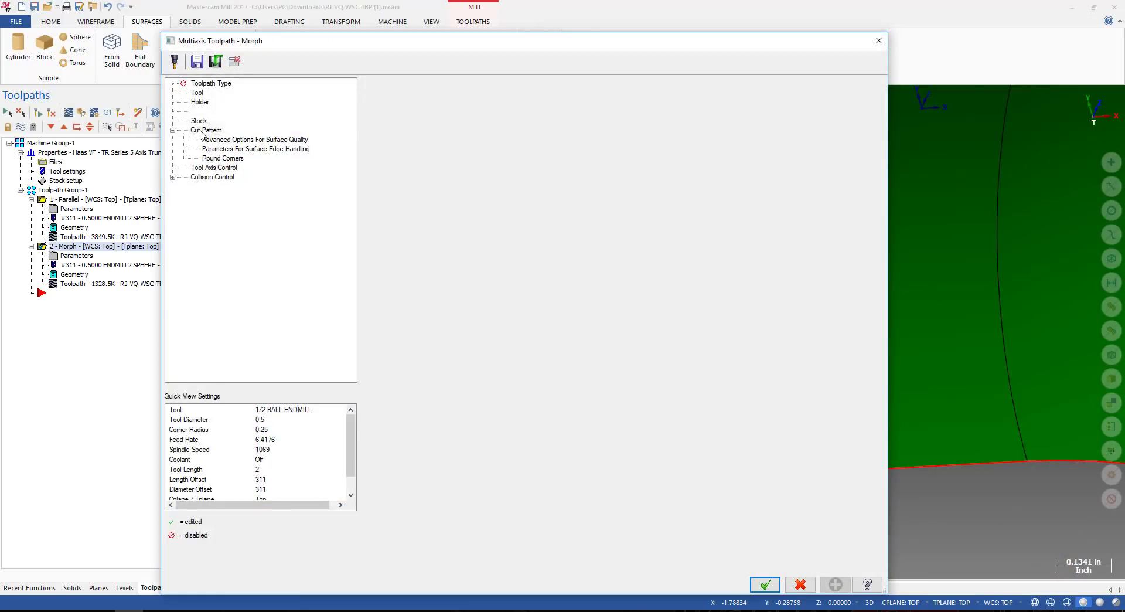
pyautogui.click(388, 293)
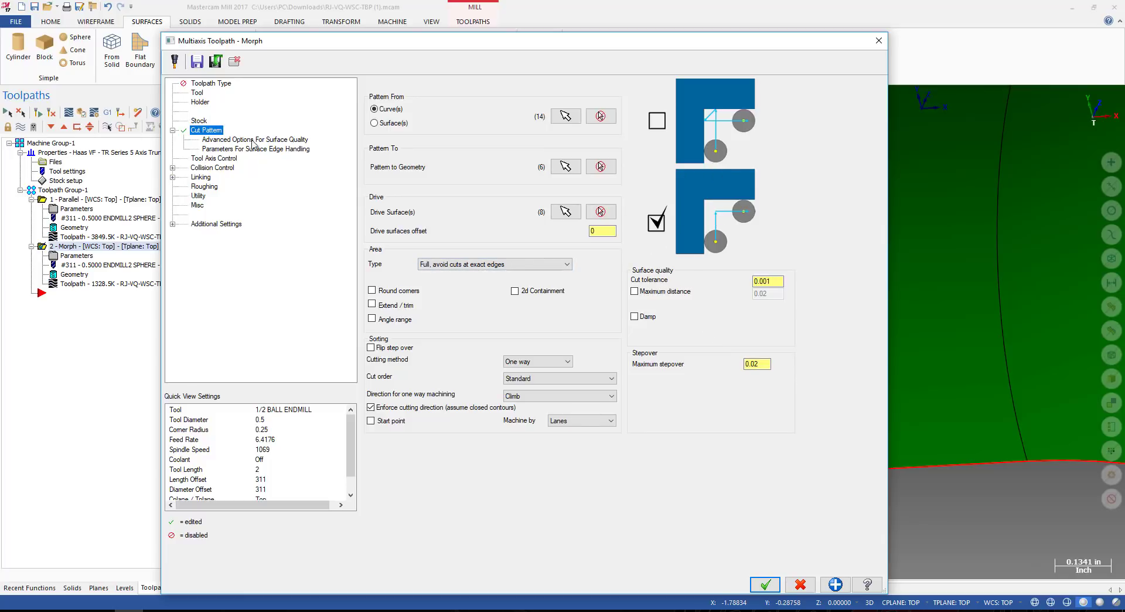
# Review the advanced surface quality and edge handling parameters, enable Damp for the cut pattern, and regenerate the Morph toolpath.
pyautogui.click(227, 140)
pyautogui.click(228, 150)
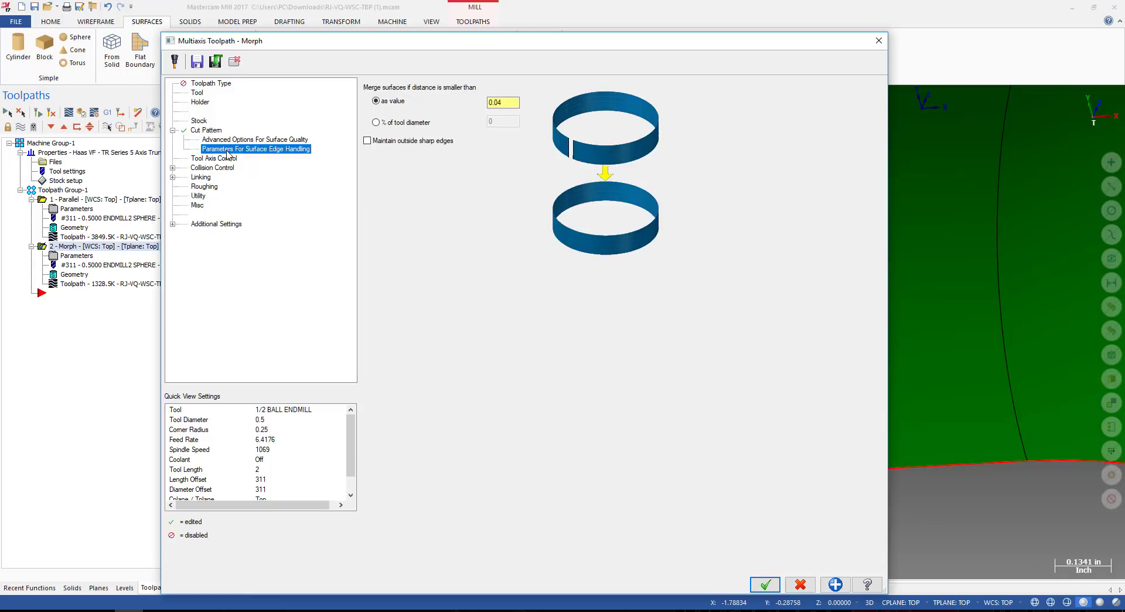
pyautogui.click(206, 130)
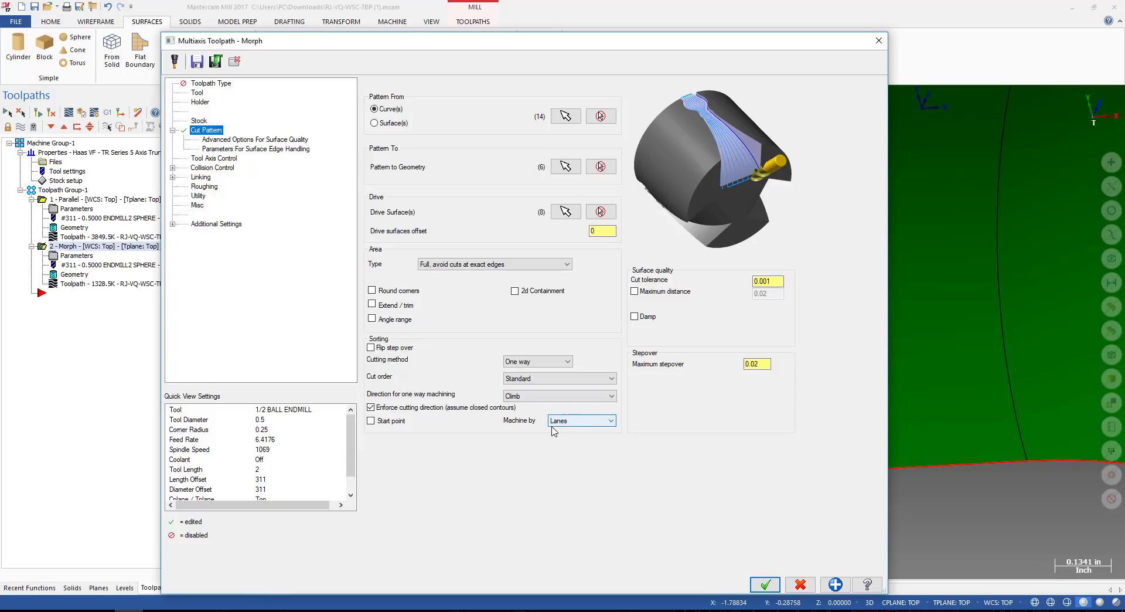
pyautogui.click(647, 316)
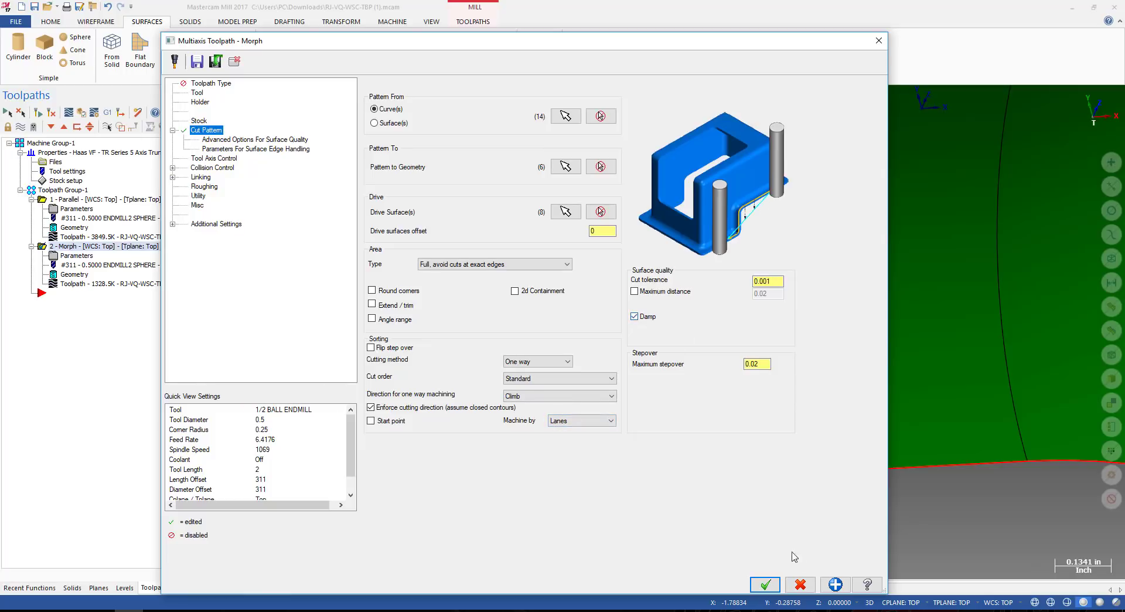
pyautogui.click(765, 585)
pyautogui.click(37, 112)
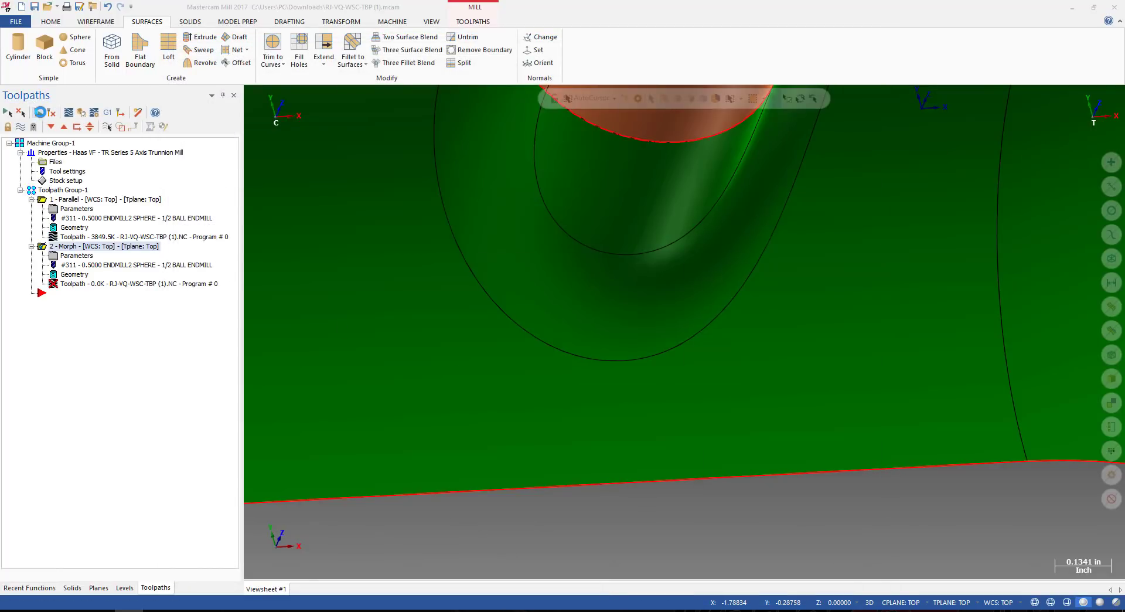
# Backplot the damped Morph toolpath and examine where its passes meet the edges of the far-wall bulge.
pyautogui.scroll(-3, 582, 398)
pyautogui.scroll(-2, 582, 399)
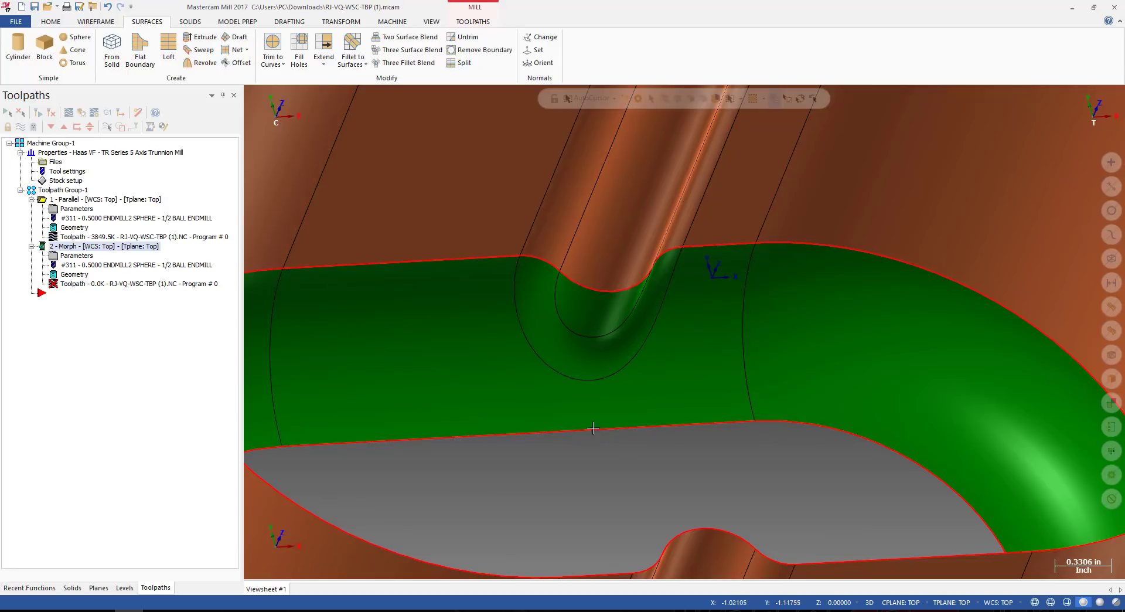
pyautogui.scroll(-3, 667, 388)
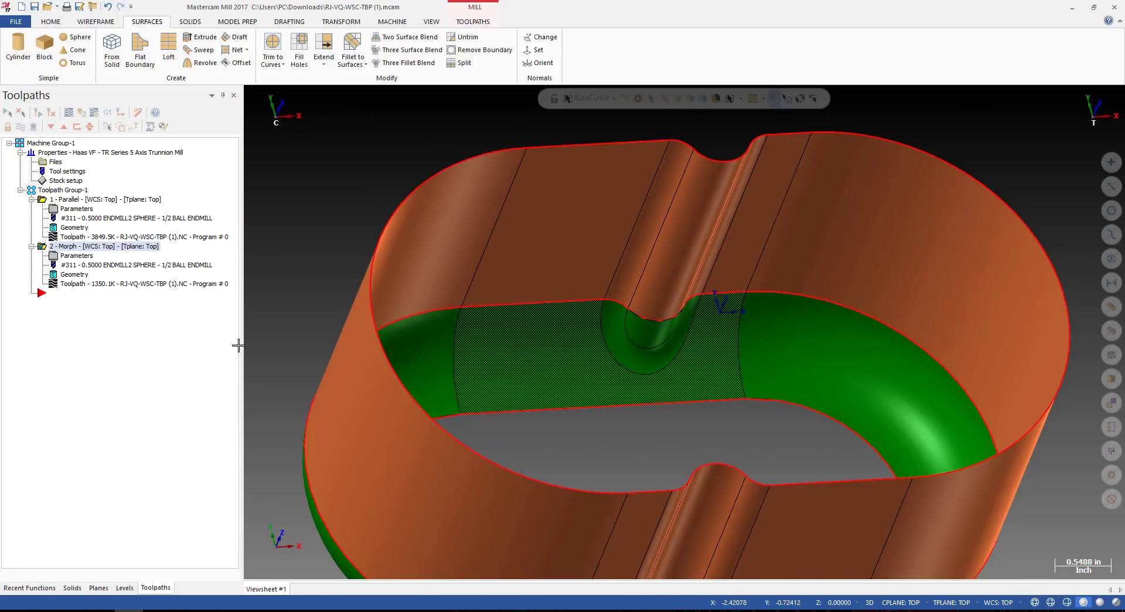
pyautogui.hotkey('alt', 't')
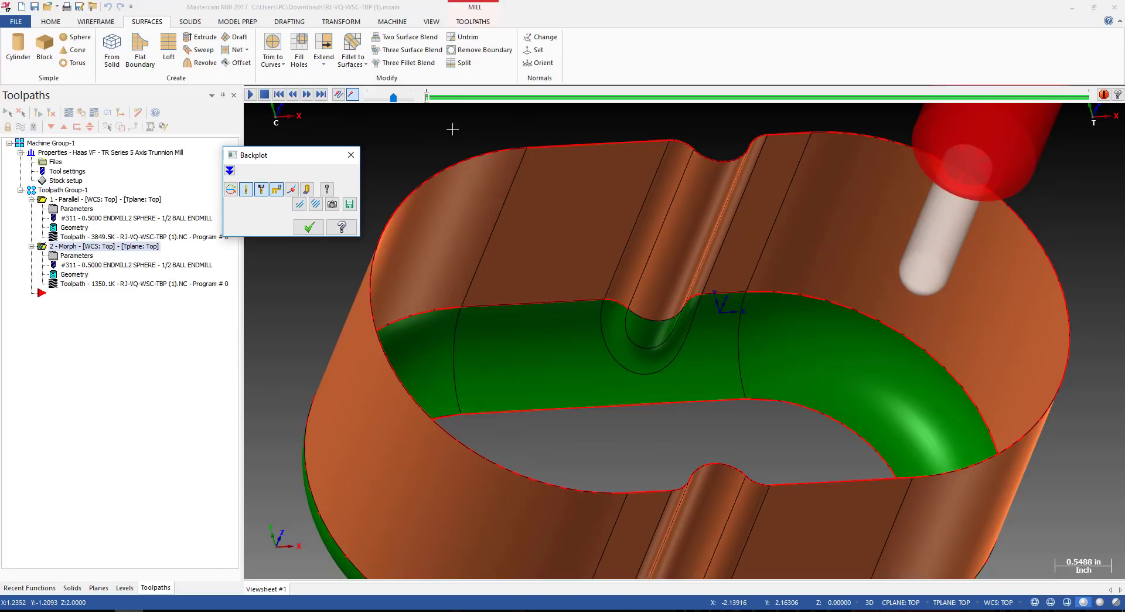
pyautogui.scroll(10, 493, 365)
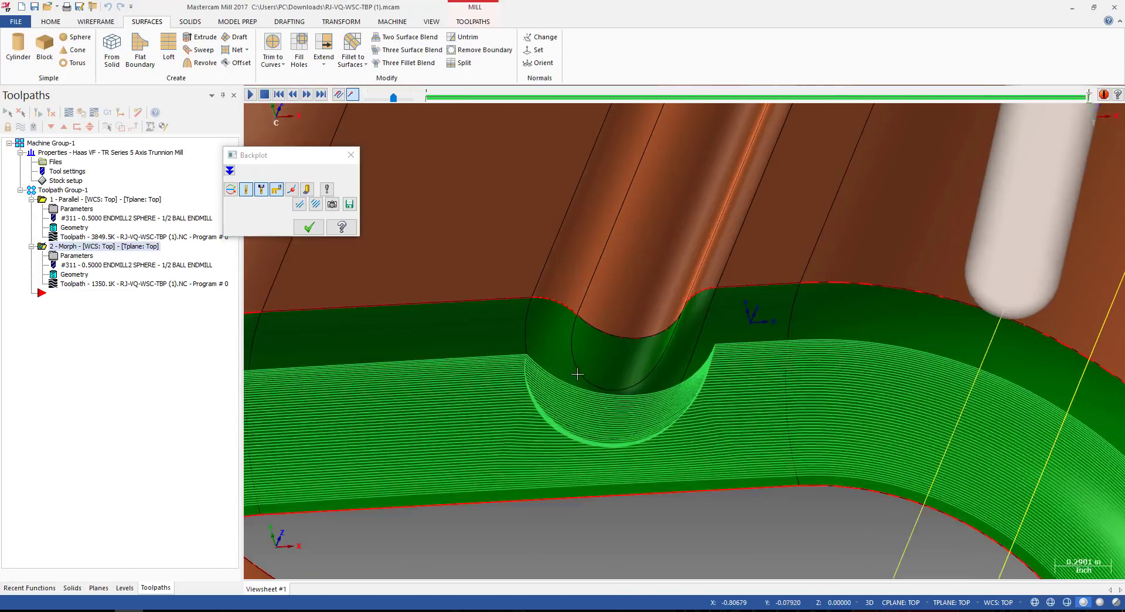
pyautogui.scroll(-4, 493, 365)
pyautogui.scroll(2, 530, 415)
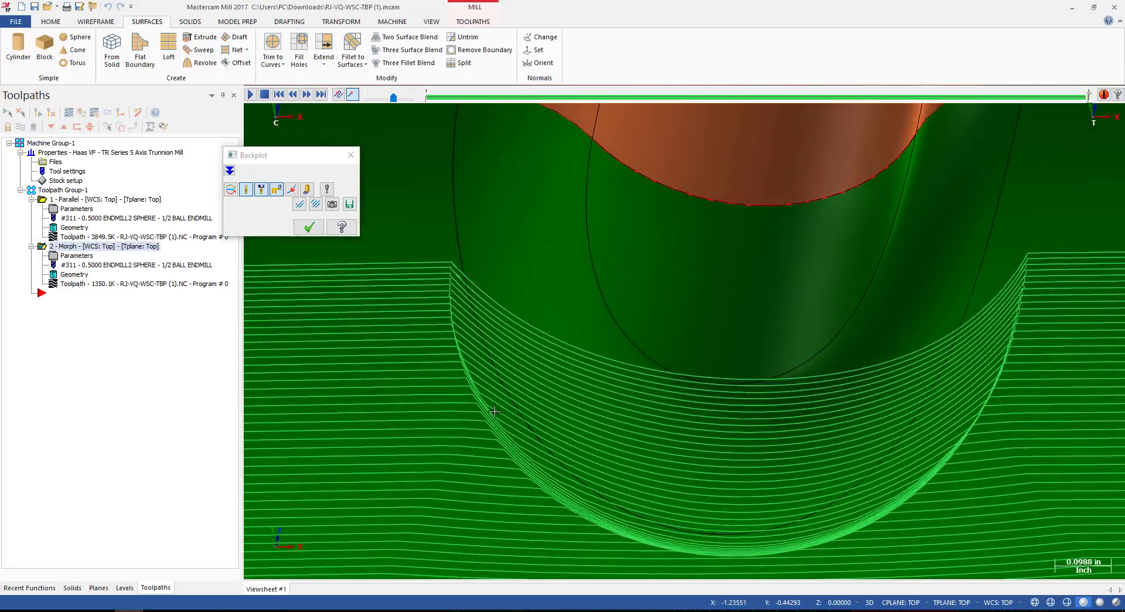
pyautogui.moveTo(497, 415)
pyautogui.mouseDown(button='middle')
pyautogui.moveTo(514, 399)
pyautogui.moveTo(513, 408)
pyautogui.mouseUp(button='middle')
pyautogui.scroll(2, 472, 267)
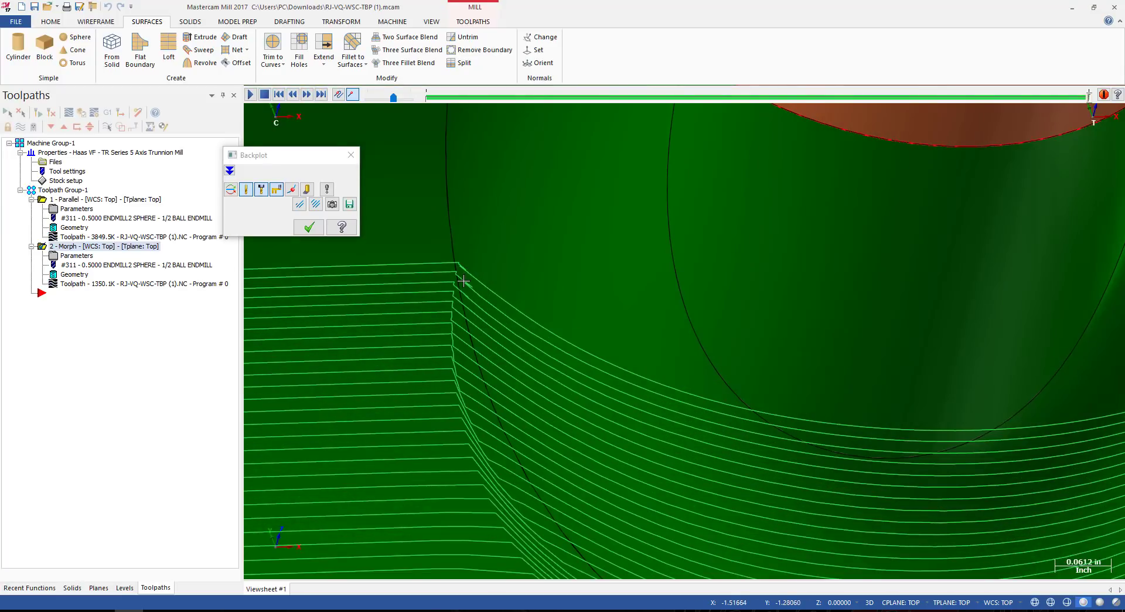
pyautogui.scroll(-6, 464, 281)
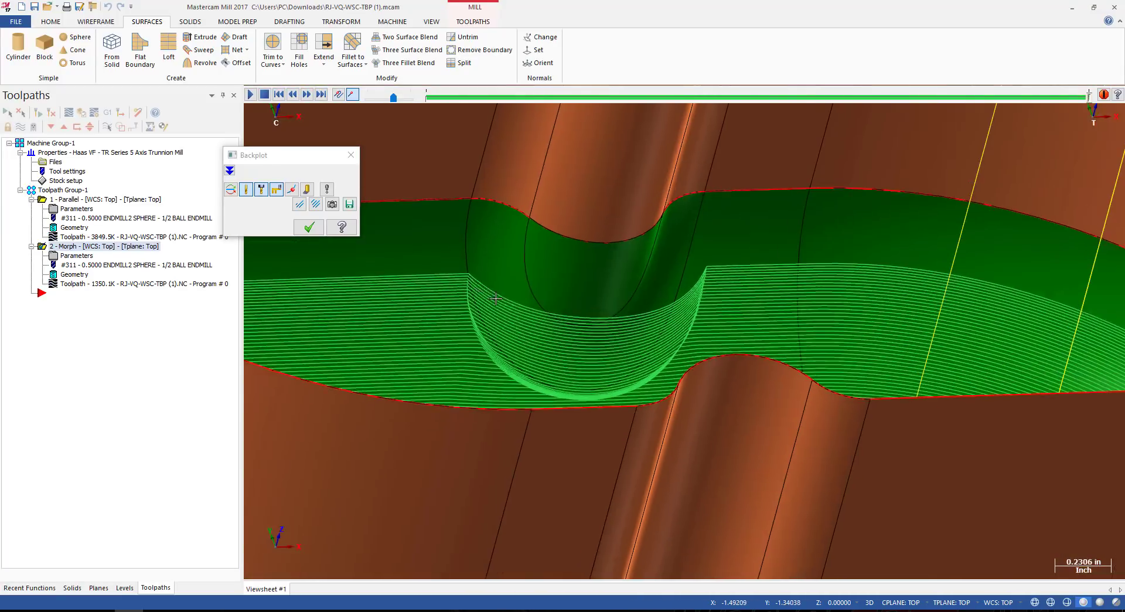
pyautogui.moveTo(495, 299); pyautogui.dragTo(516, 328, button='middle')
pyautogui.scroll(3, 516, 328)
pyautogui.scroll(-2, 516, 328)
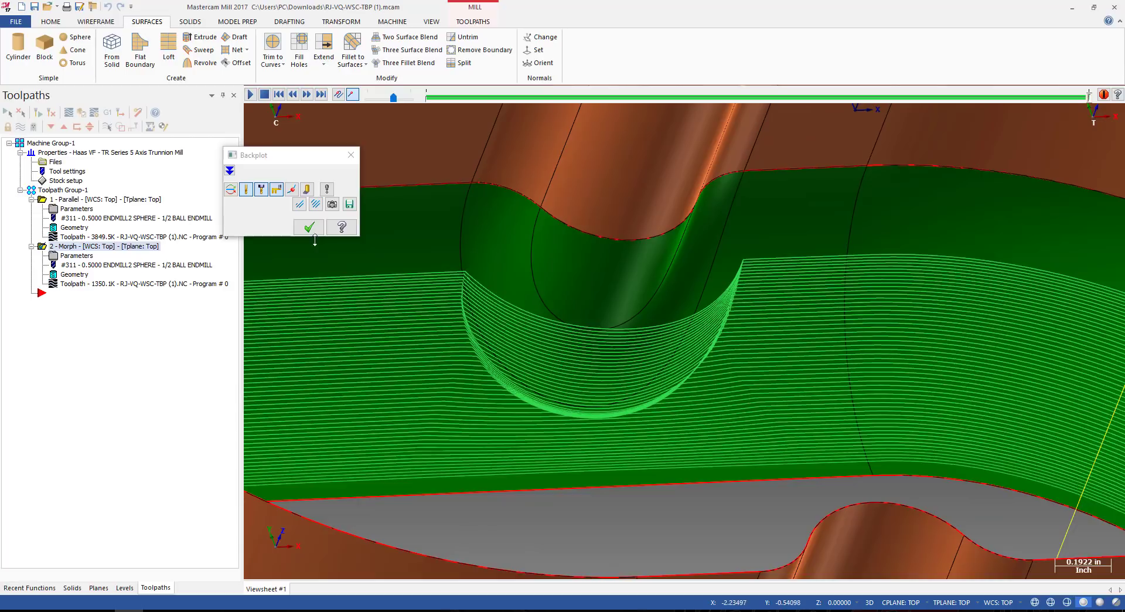
pyautogui.click(308, 228)
pyautogui.scroll(-3, 577, 235)
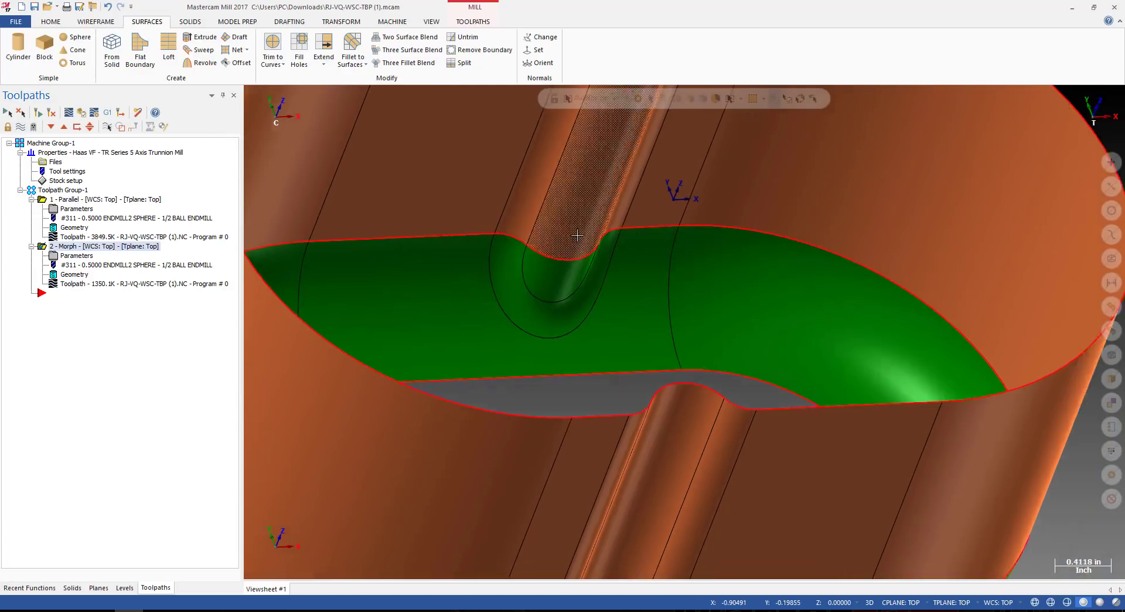
pyautogui.scroll(-2, 577, 235)
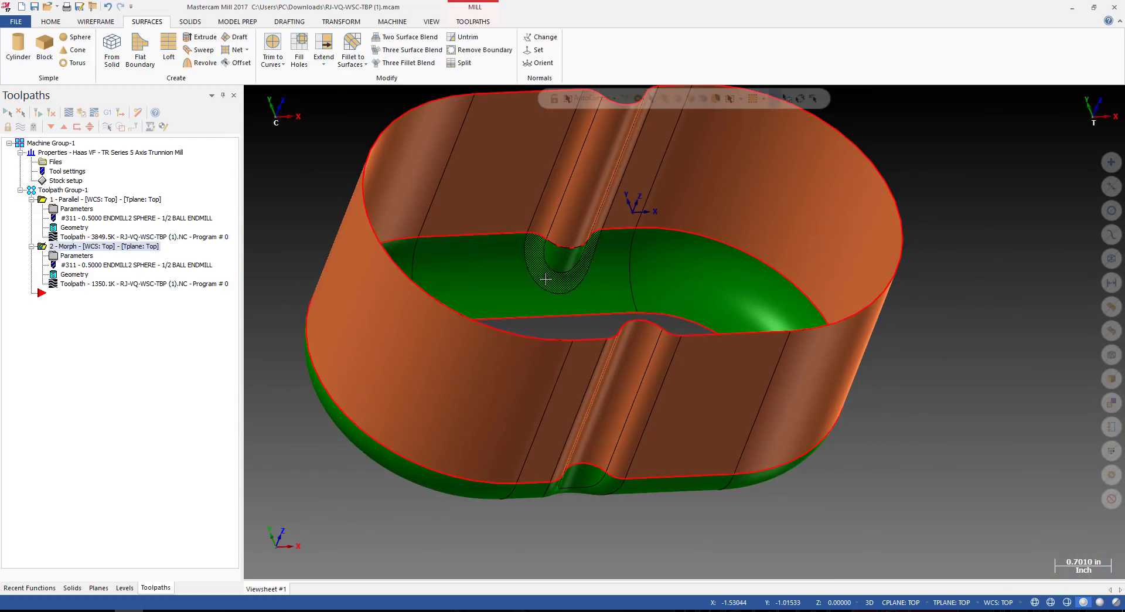
pyautogui.scroll(5, 514, 243)
pyautogui.moveTo(486, 247); pyautogui.dragTo(477, 201, button='middle')
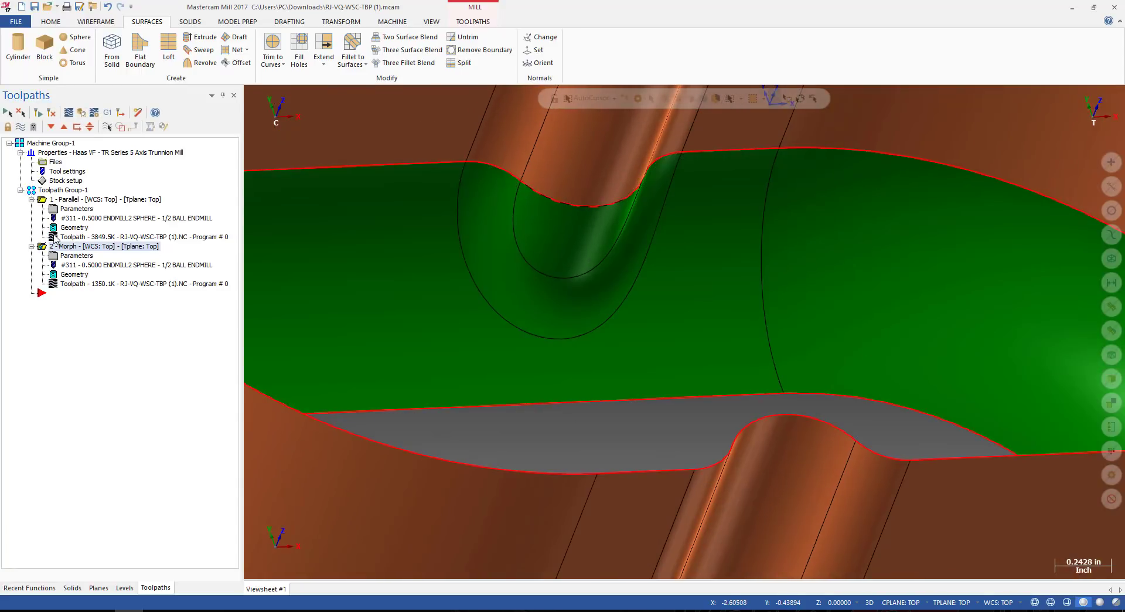
# Collapse the Parallel operation in the toolpath list.
pyautogui.click(32, 199)
pyautogui.scroll(-10, 695, 243)
pyautogui.moveTo(698, 249); pyautogui.dragTo(607, 248, button='middle')
pyautogui.hotkey('alt', 'e')
pyautogui.scroll(1, 783, 179)
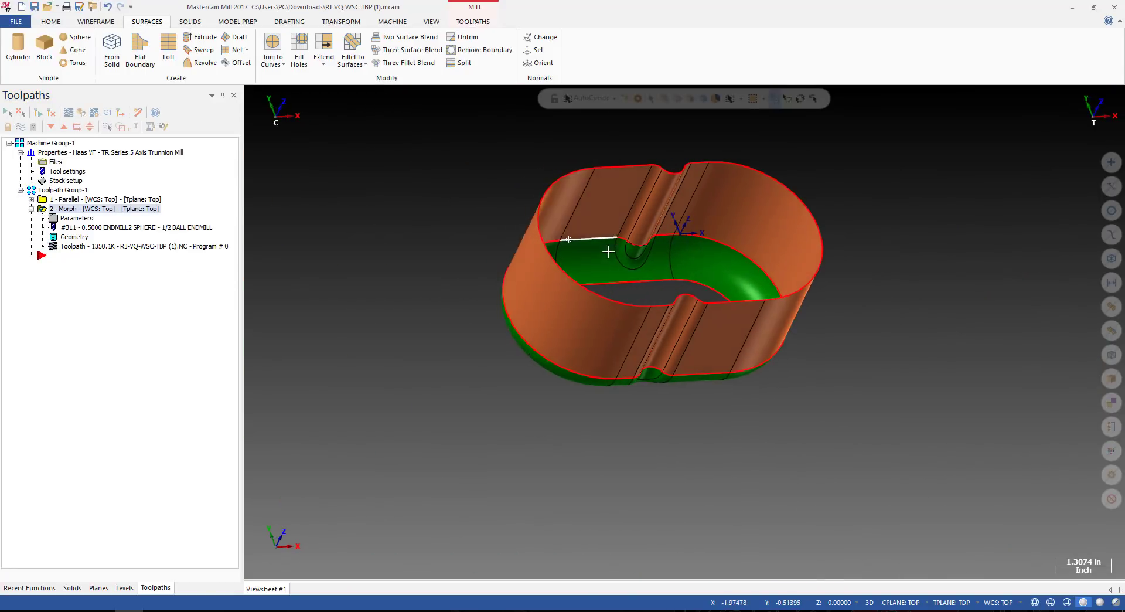
# Create a Surface High Speed Waterline finishing toolpath with the pocket's wall surfaces as drive geometry.
pyautogui.click(82, 246)
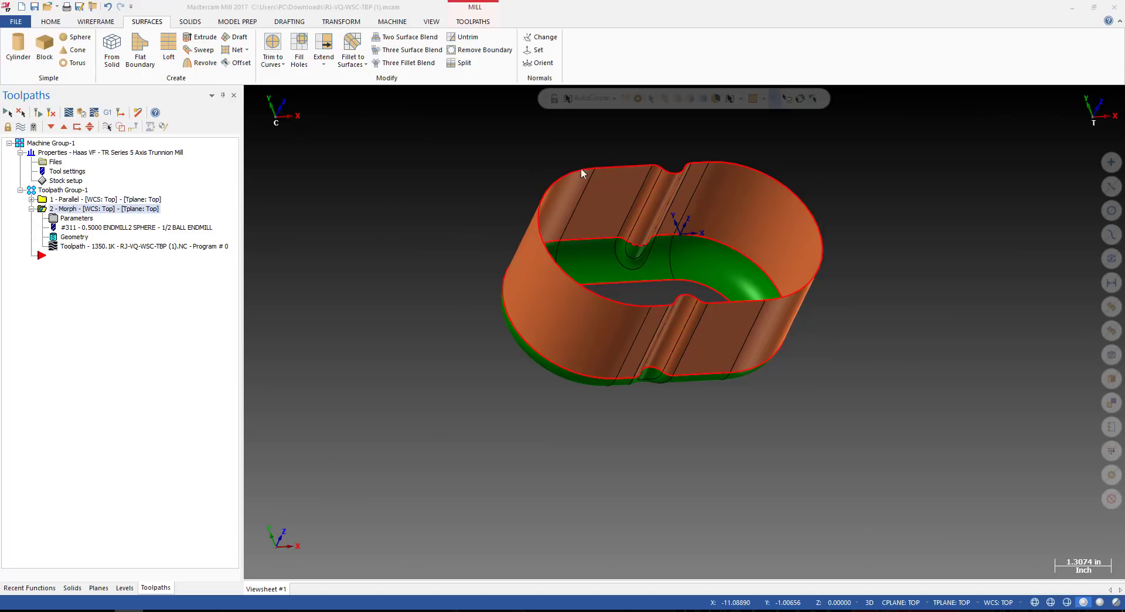
pyautogui.moveTo(642, 222); pyautogui.dragTo(611, 223, button='middle')
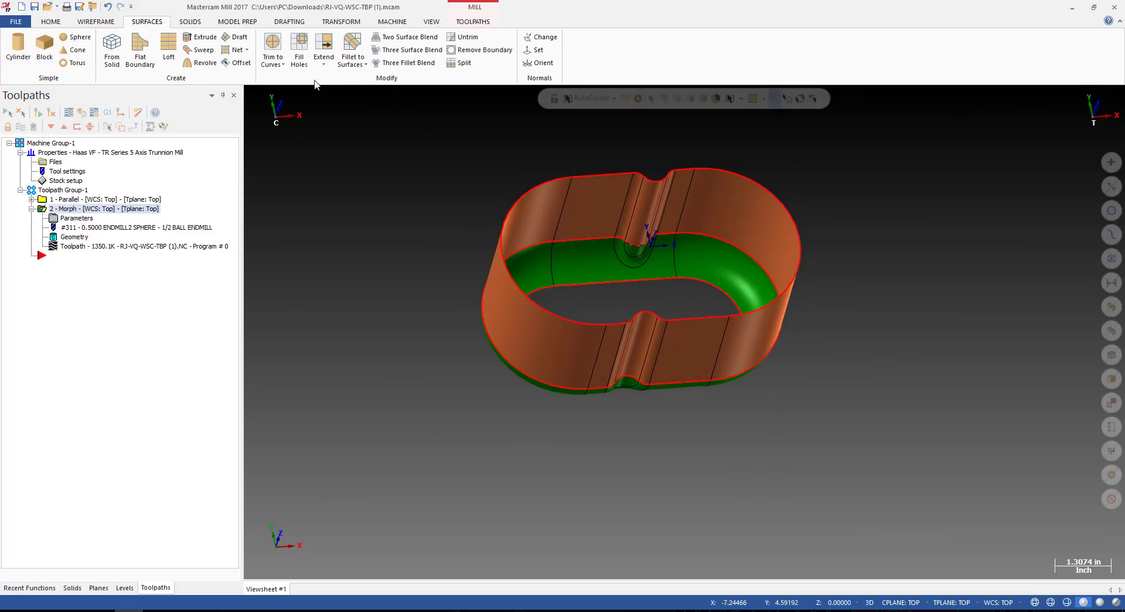
pyautogui.click(473, 22)
pyautogui.hotkey('alt', '1')
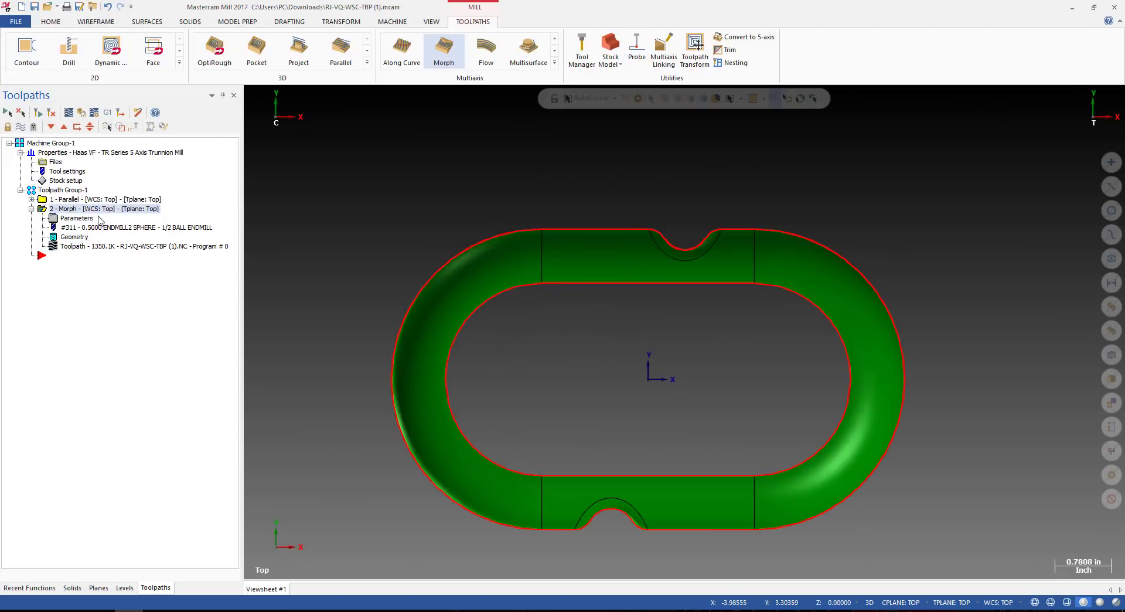
pyautogui.scroll(-2, 477, 237)
pyautogui.moveTo(490, 284); pyautogui.dragTo(500, 225, button='middle')
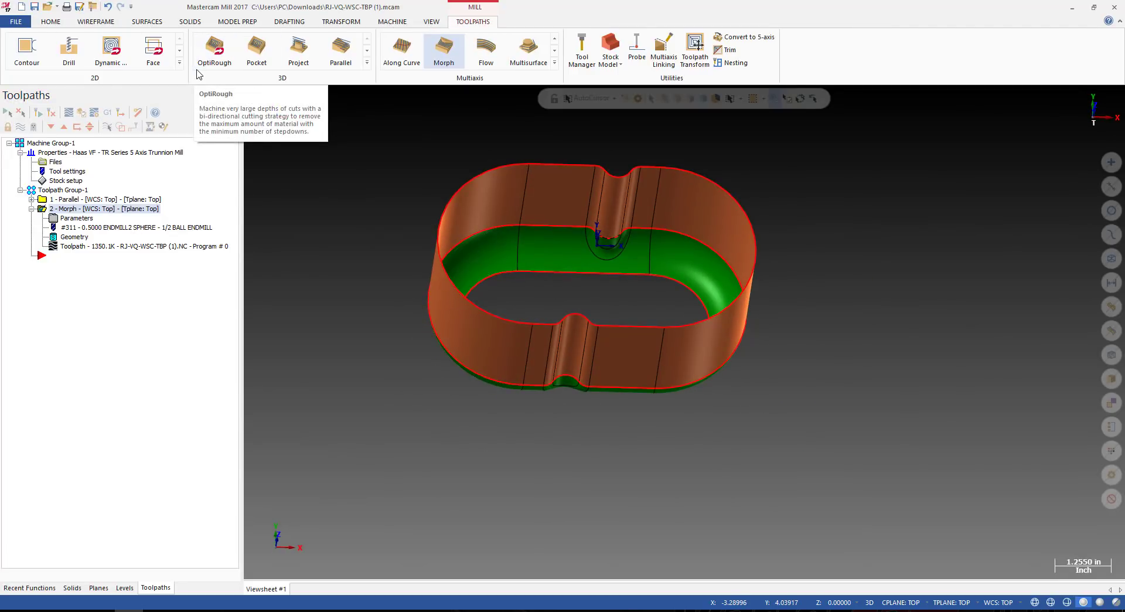
pyautogui.click(367, 62)
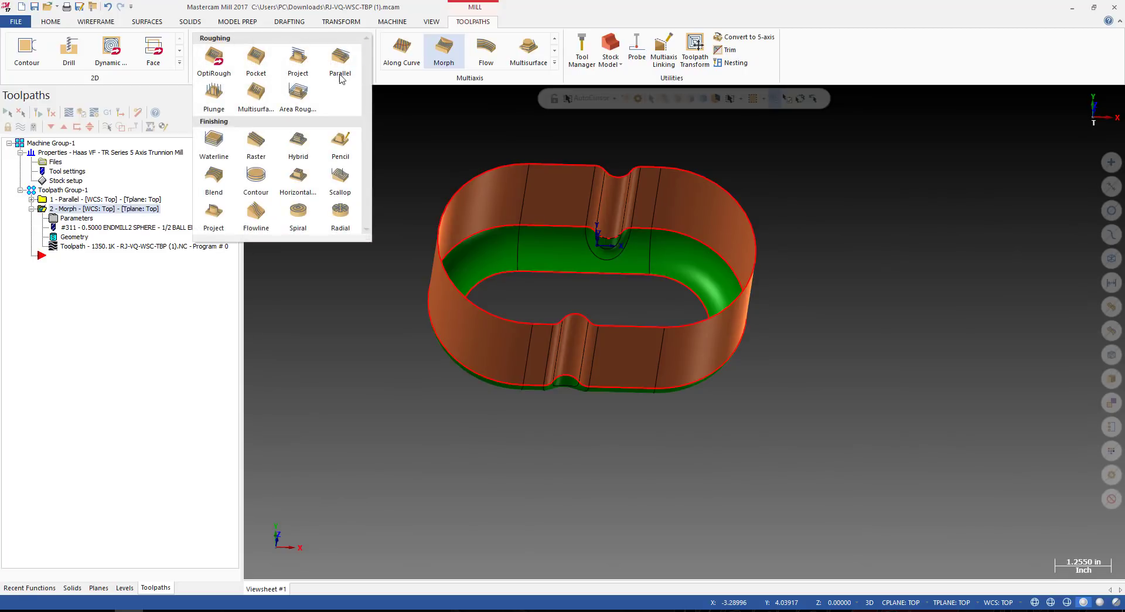
pyautogui.click(214, 149)
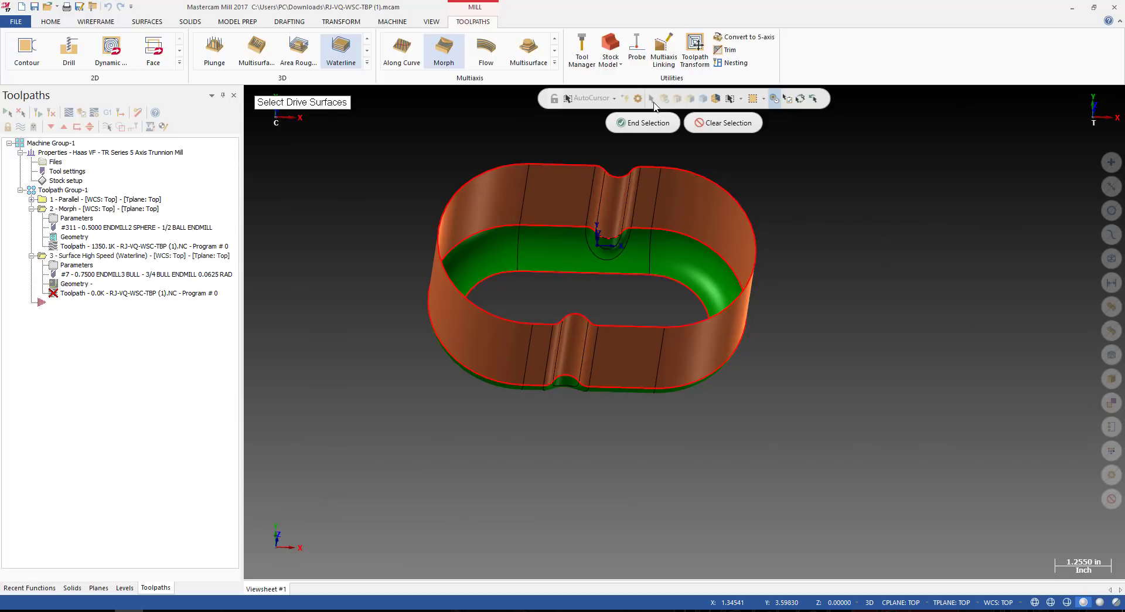
pyautogui.scroll(-2, 618, 236)
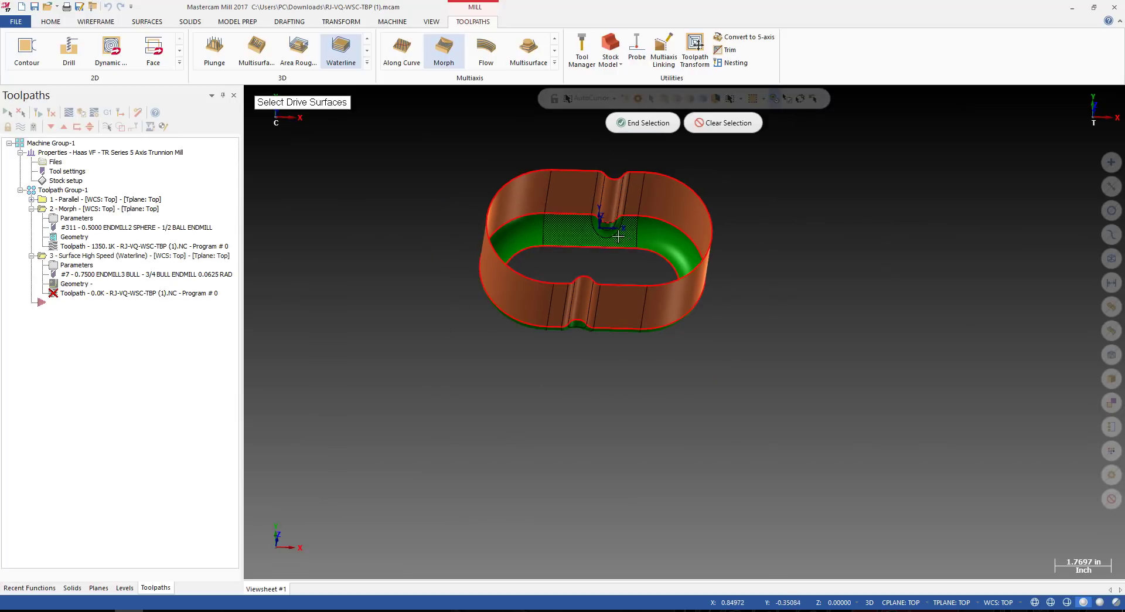
pyautogui.hotkey('alt', '2')
pyautogui.moveTo(417, 162); pyautogui.dragTo(787, 379)
pyautogui.press('Return')
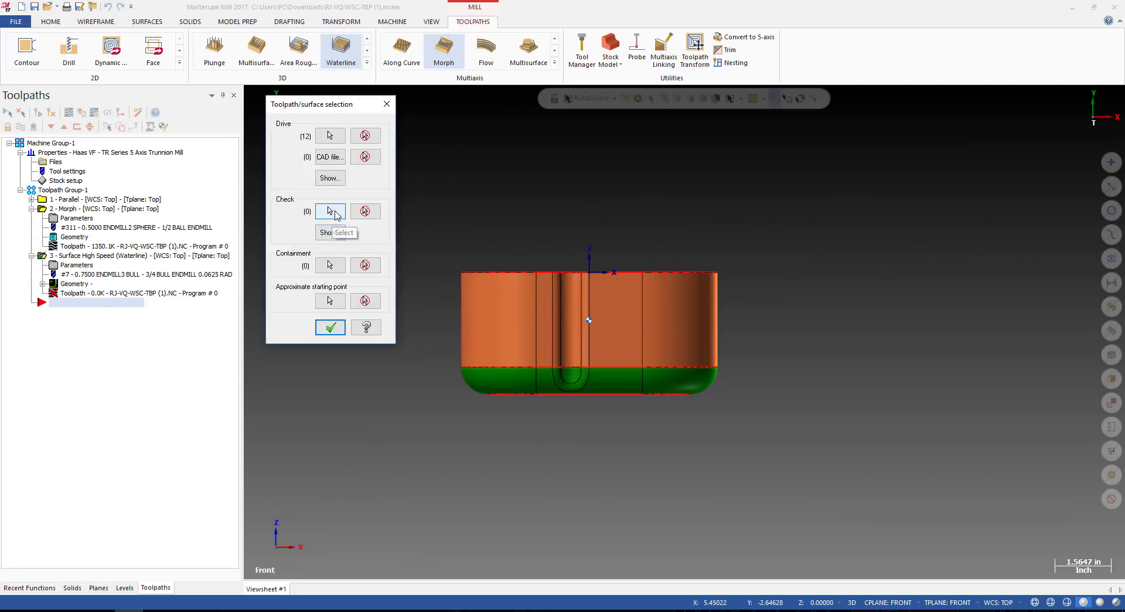
# Chain the pocket's upper rim as the Waterline containment boundary and accept the toolpath geometry.
pyautogui.click(330, 265)
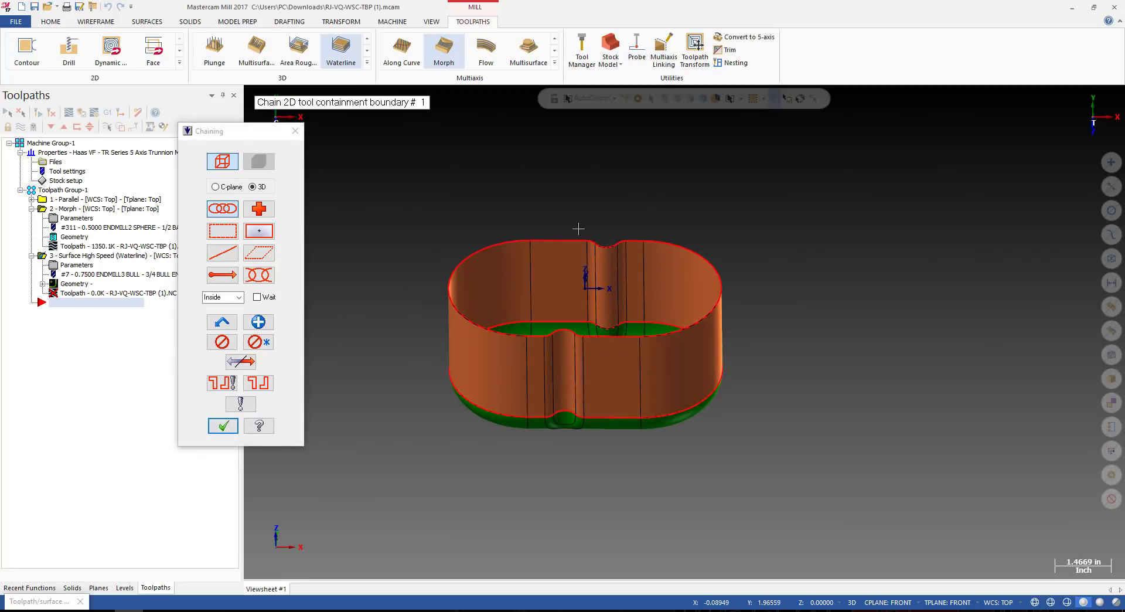
pyautogui.click(578, 228)
pyautogui.click(224, 426)
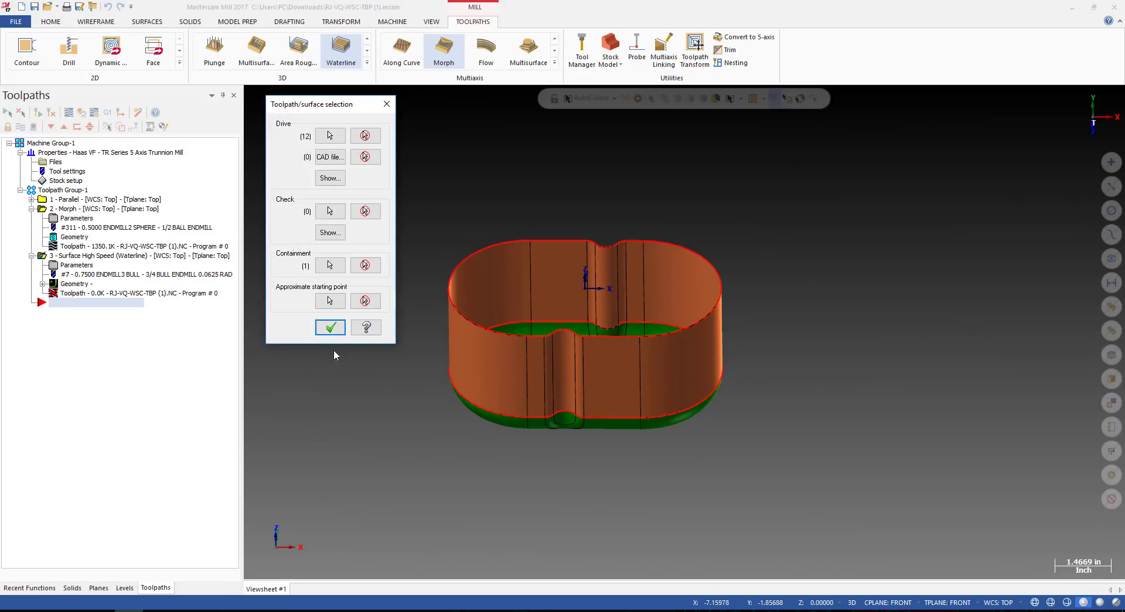
pyautogui.click(330, 327)
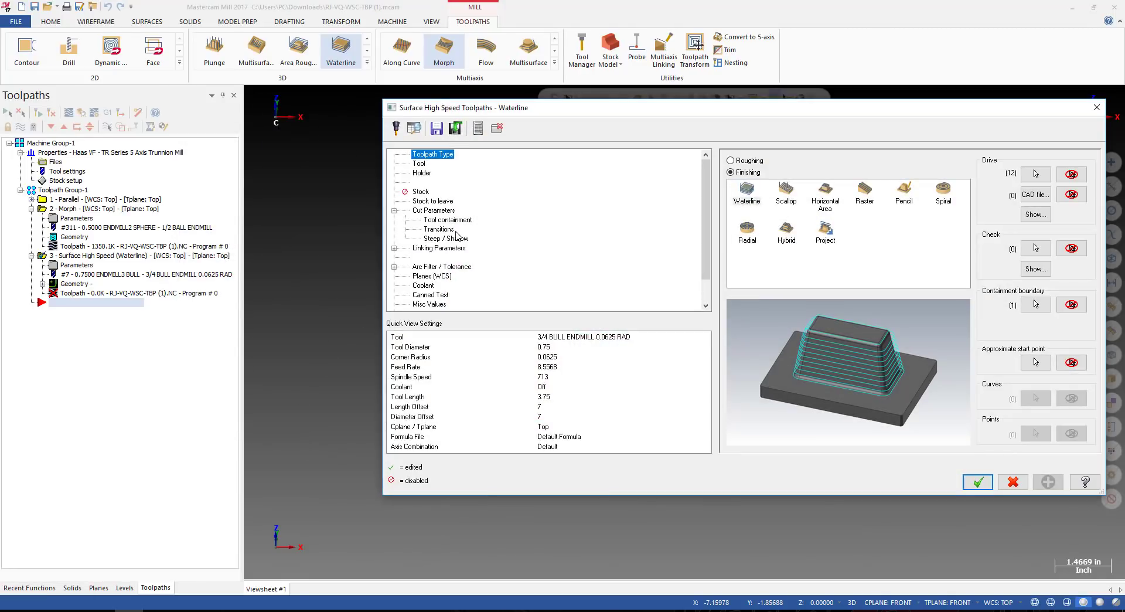
# Assign tool 311, the 1/2 ball endmill, to the Waterline toolpath.
pyautogui.moveTo(855, 112); pyautogui.dragTo(604, 107)
pyautogui.click(289, 162)
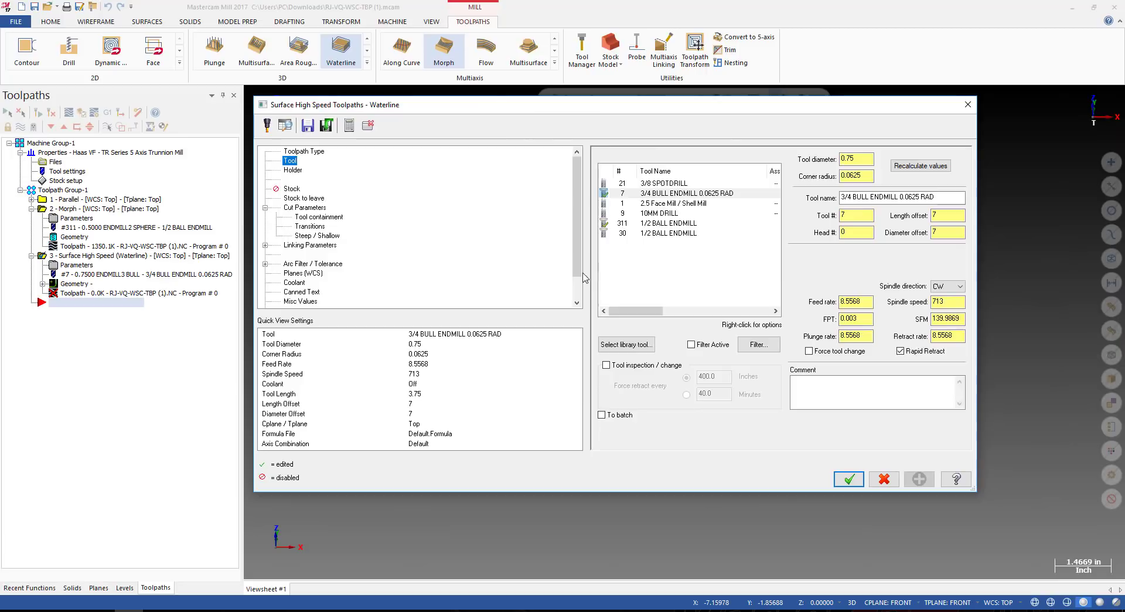
pyautogui.click(652, 224)
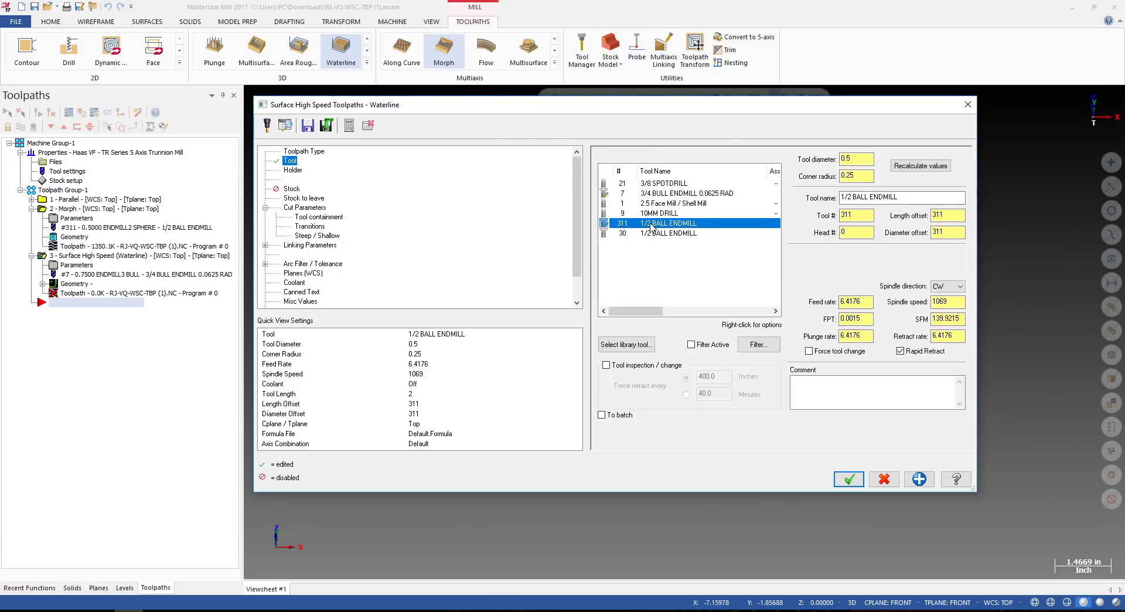
# Change the Waterline stepdown, review the containment, transition and plane settings, and generate the toolpath.
pyautogui.click(310, 209)
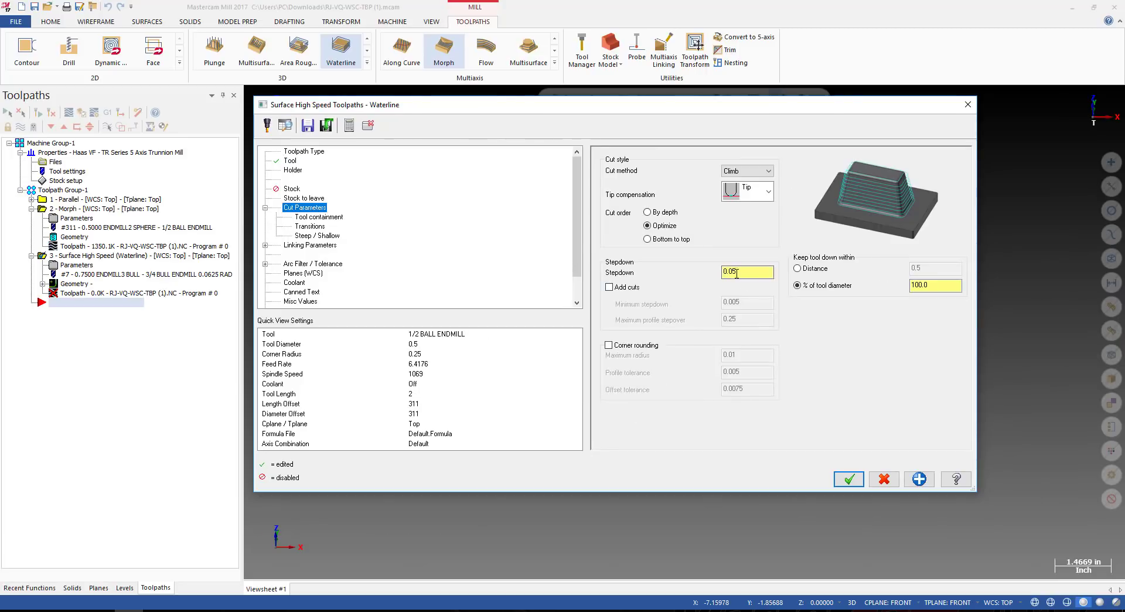
pyautogui.click(732, 272)
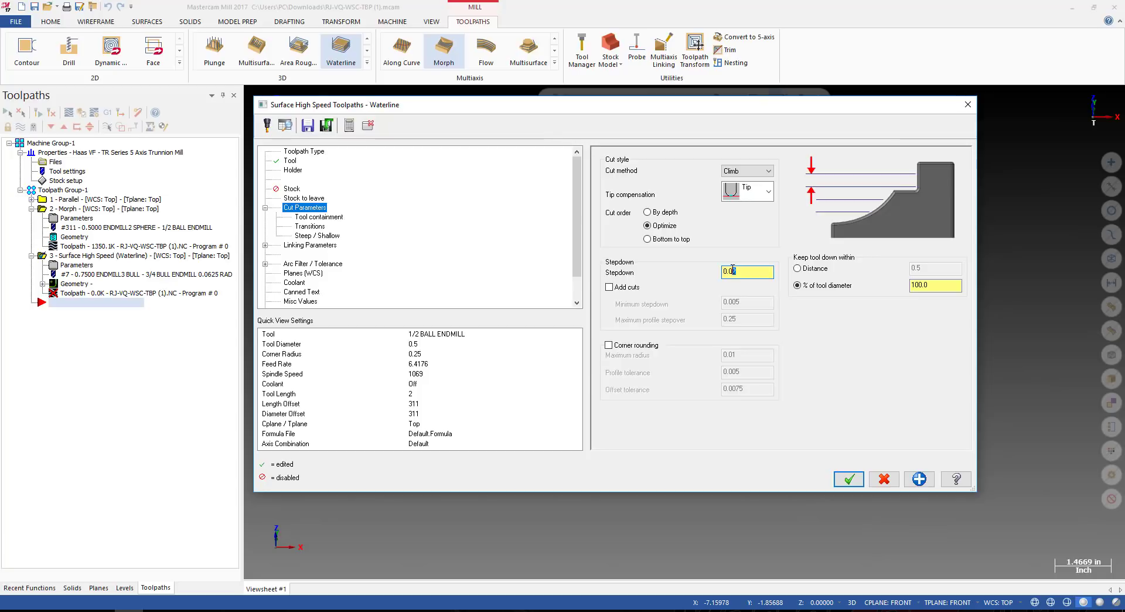
pyautogui.click(320, 218)
pyautogui.click(310, 227)
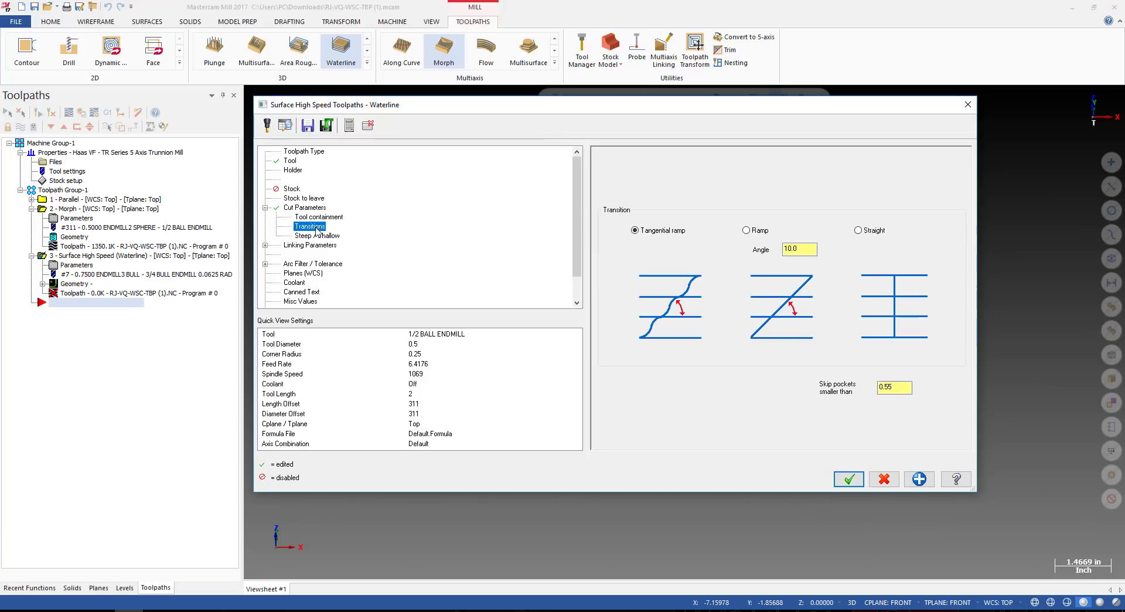
pyautogui.click(301, 245)
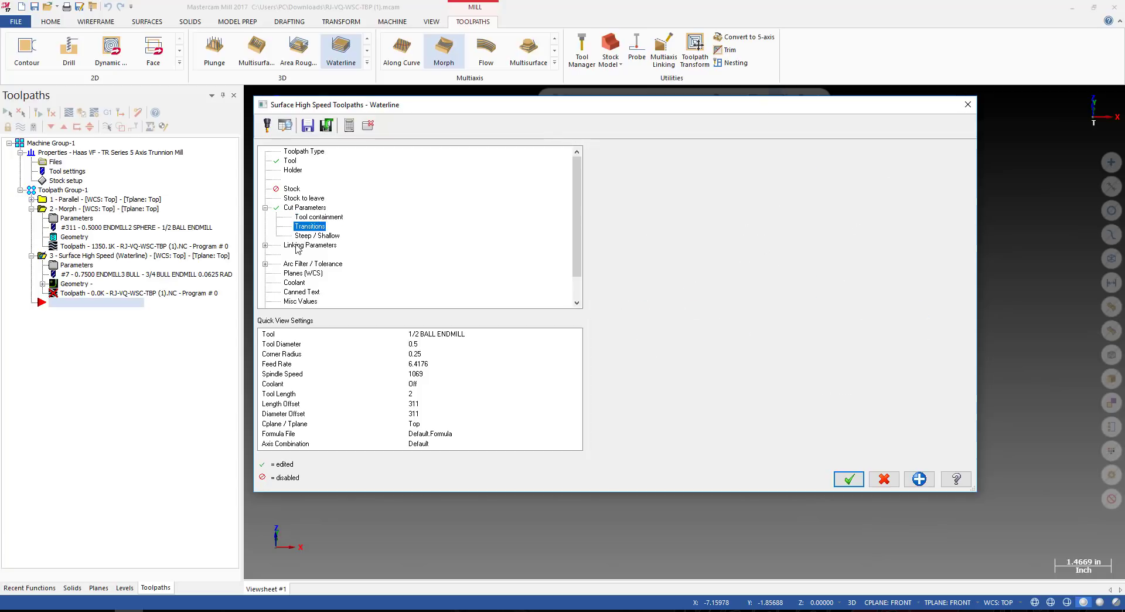
pyautogui.click(298, 274)
pyautogui.click(848, 479)
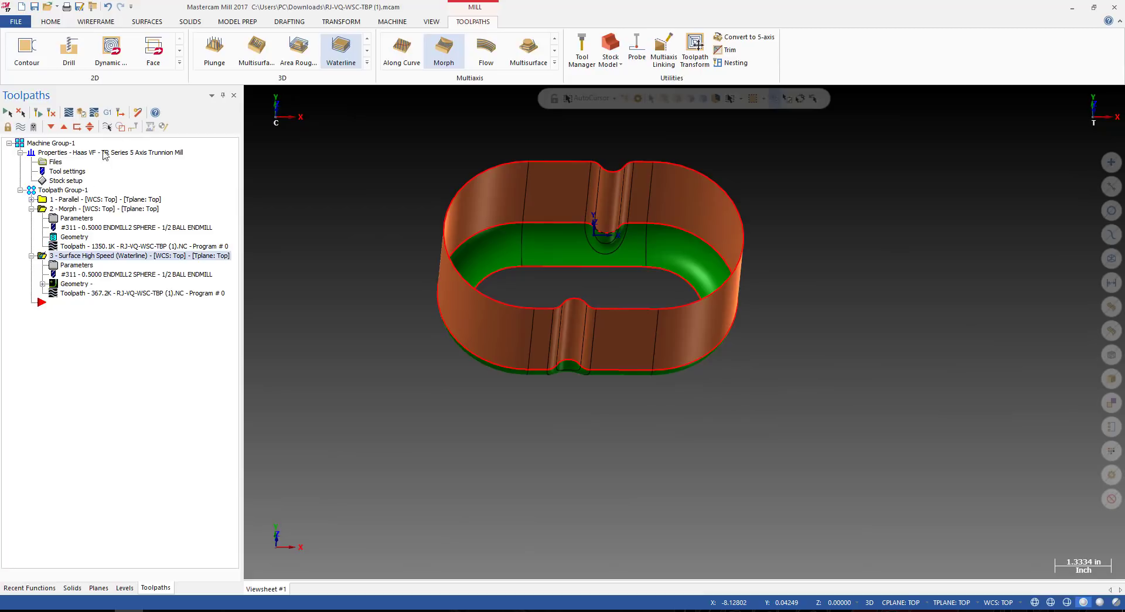
# Backplot the Waterline toolpath and examine its passes and the holder's clearance around the far-wall bulge.
pyautogui.click(73, 293)
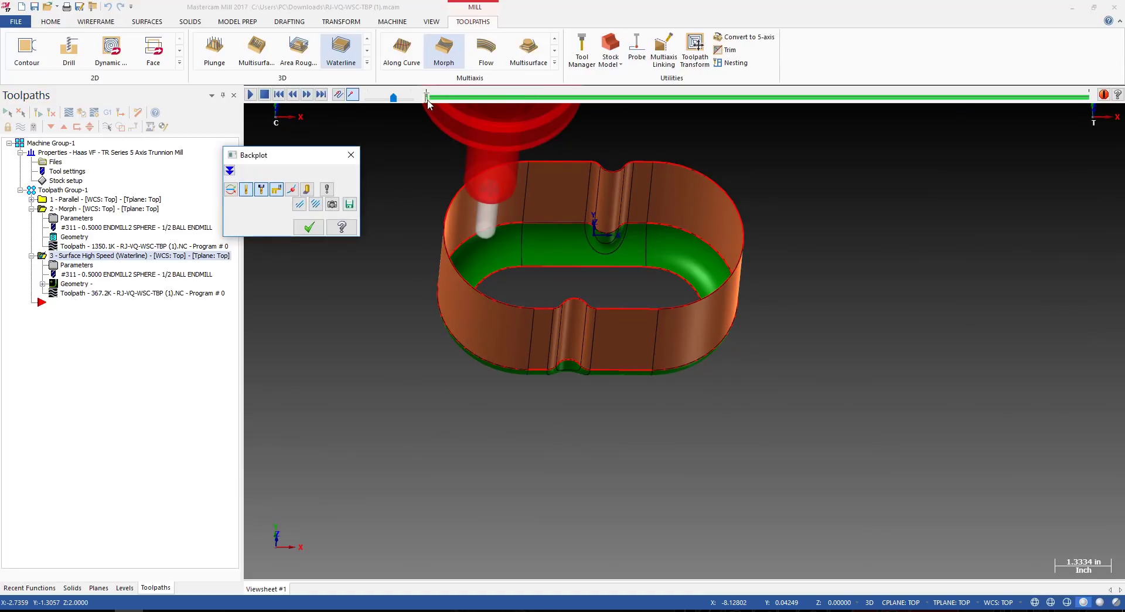
pyautogui.moveTo(427, 97); pyautogui.dragTo(926, 109)
pyautogui.scroll(3, 680, 284)
pyautogui.moveTo(627, 266); pyautogui.dragTo(648, 287, button='middle')
pyautogui.scroll(-5, 649, 287)
pyautogui.scroll(4, 668, 261)
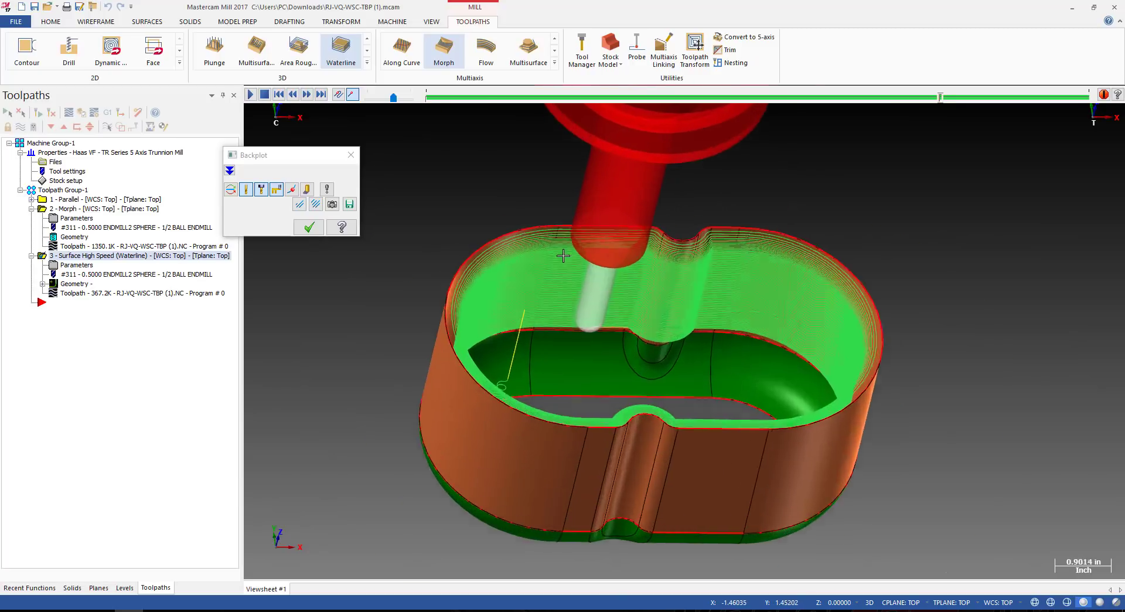
pyautogui.scroll(3, 563, 256)
pyautogui.moveTo(563, 255); pyautogui.dragTo(559, 218, button='middle')
pyautogui.scroll(-2, 658, 223)
pyautogui.scroll(3, 637, 235)
pyautogui.scroll(3, 711, 270)
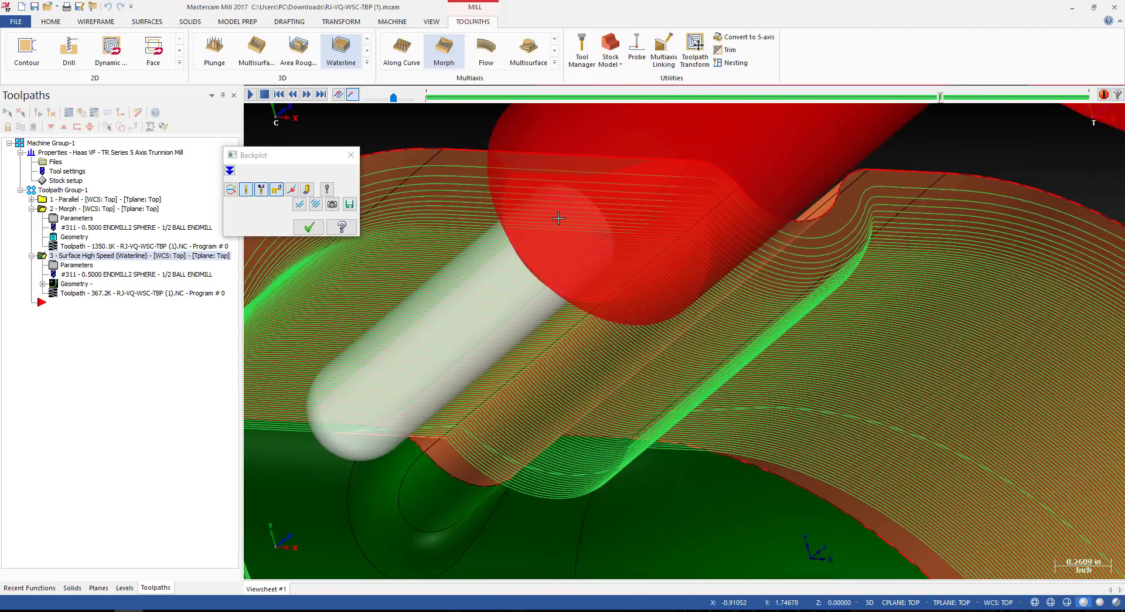
pyautogui.scroll(-4, 559, 218)
pyautogui.click(309, 227)
# Enable holder collision checking for the Waterline toolpath with the Tilt to avoid gouge option.
pyautogui.click(77, 265)
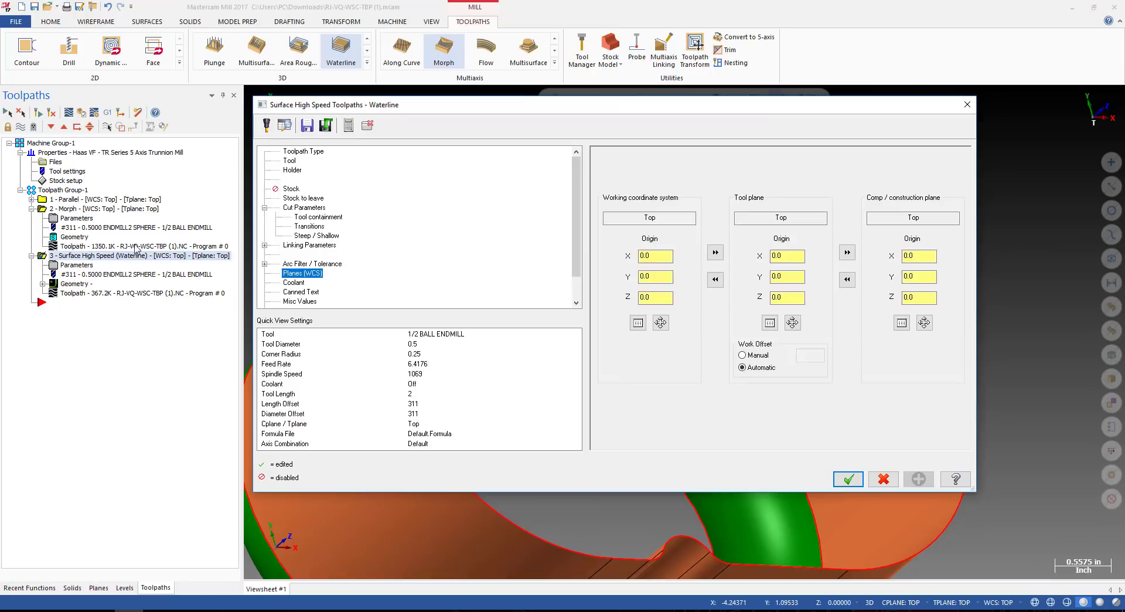
pyautogui.click(292, 160)
pyautogui.click(292, 170)
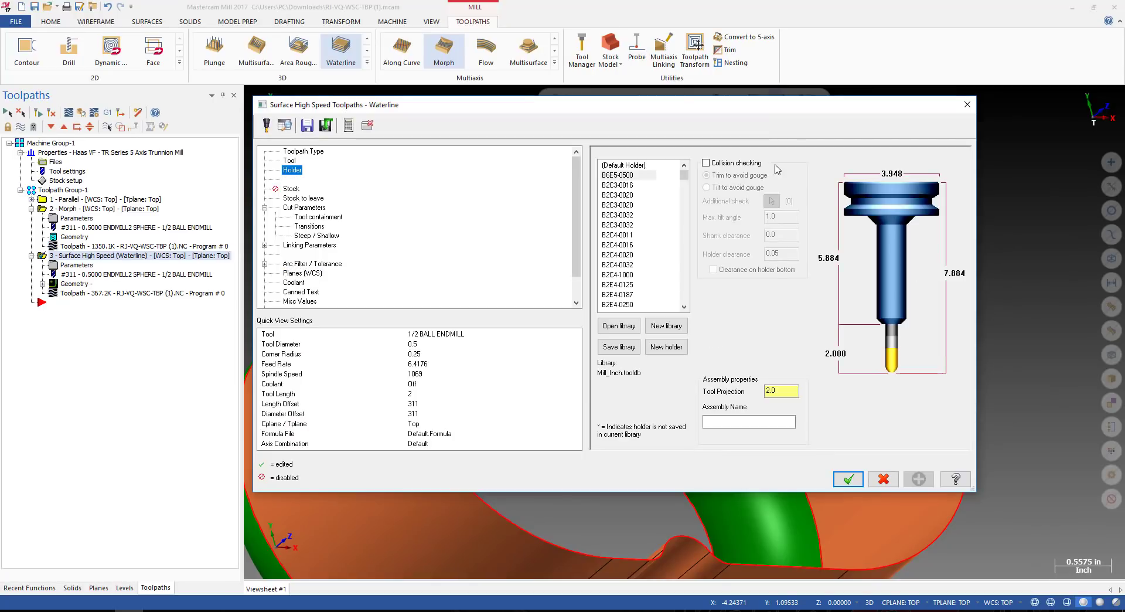
pyautogui.click(744, 164)
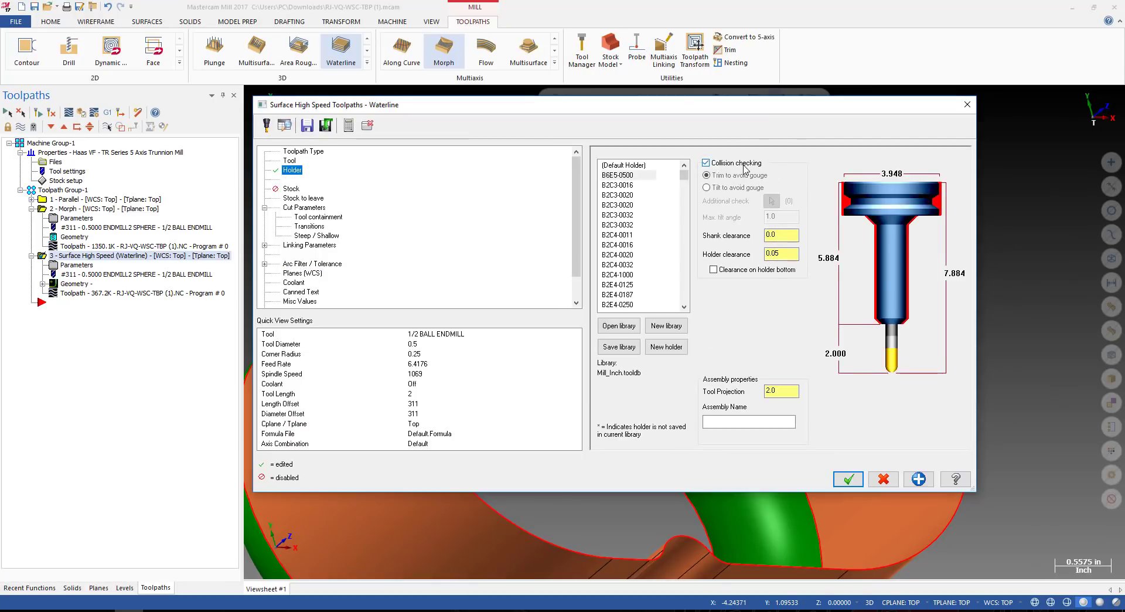
pyautogui.click(742, 189)
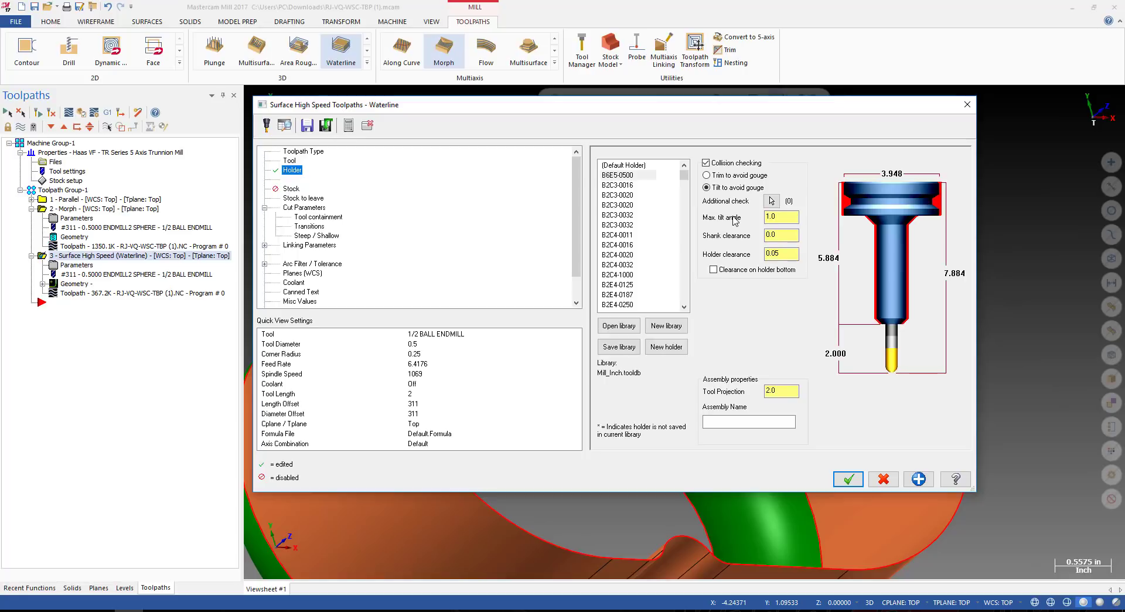
# Set the Waterline's maximum tilt angle to 15 and regenerate the toolpath.
pyautogui.doubleClick(772, 217)
pyautogui.click(779, 218)
pyautogui.moveTo(731, 106); pyautogui.dragTo(658, 128)
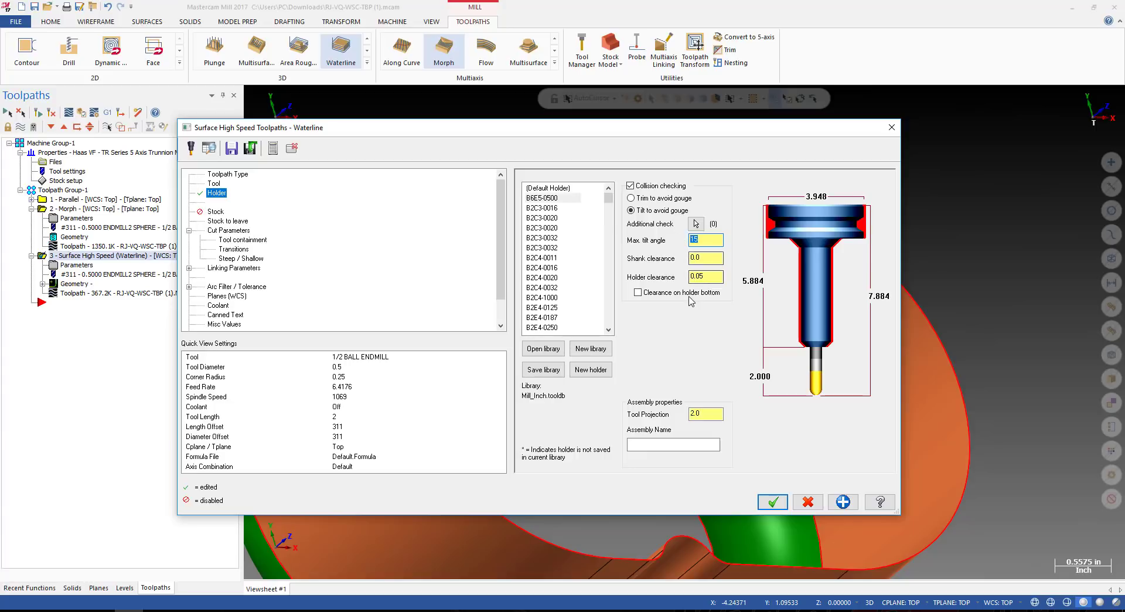
pyautogui.click(774, 501)
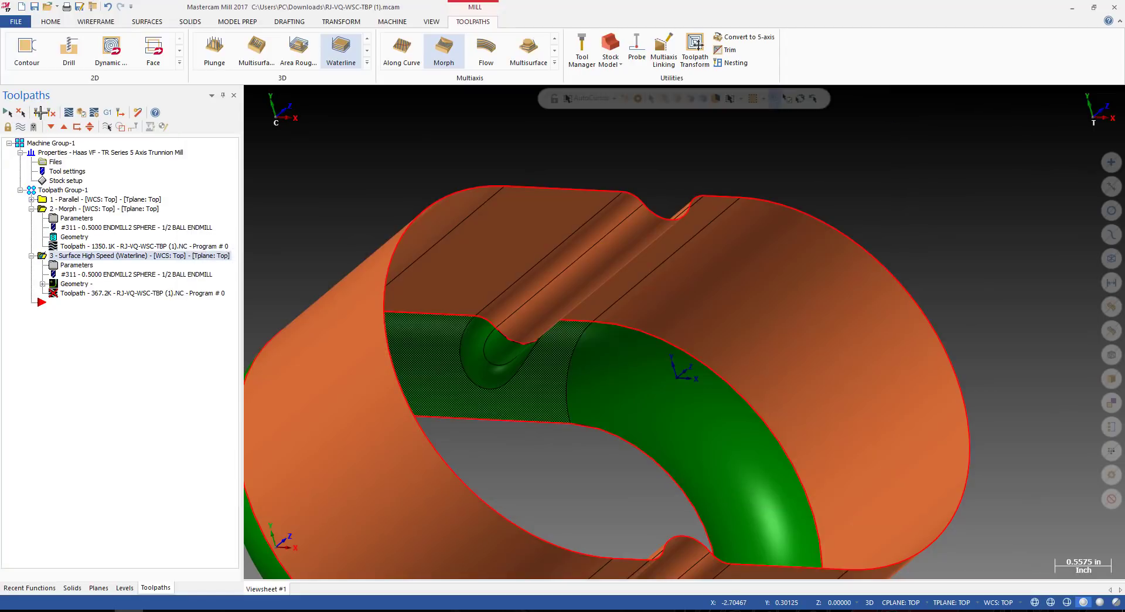
pyautogui.click(40, 113)
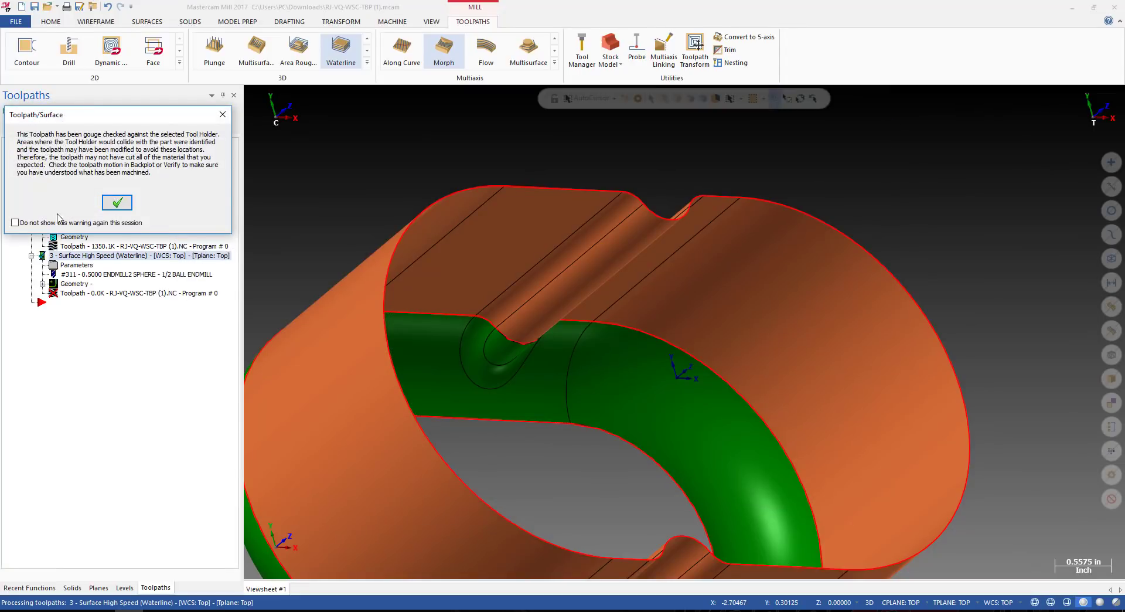
pyautogui.click(116, 203)
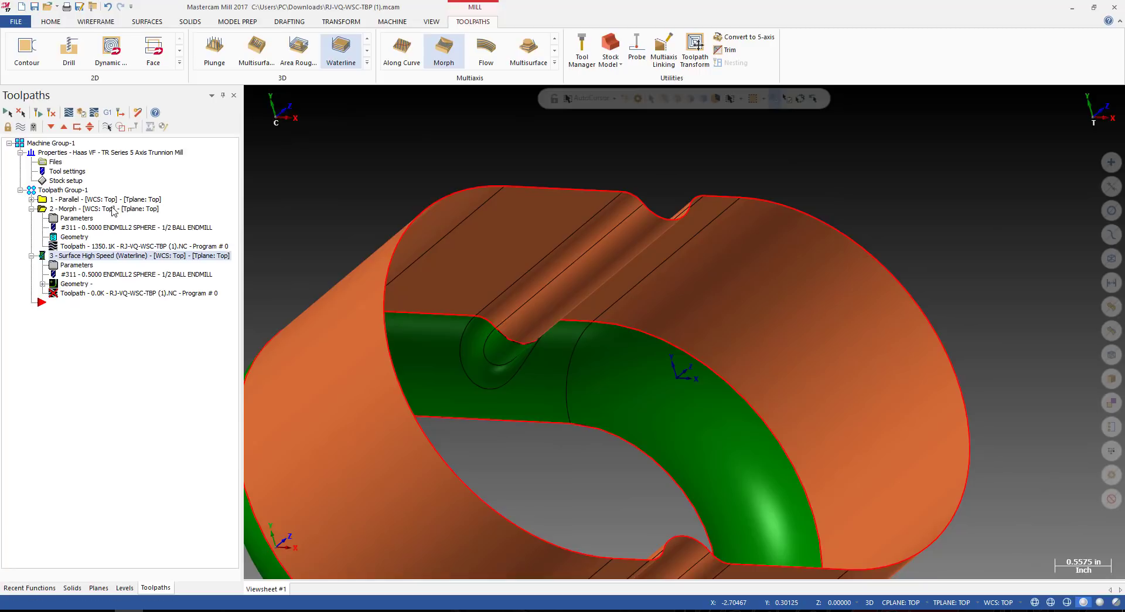
pyautogui.scroll(-3, 453, 248)
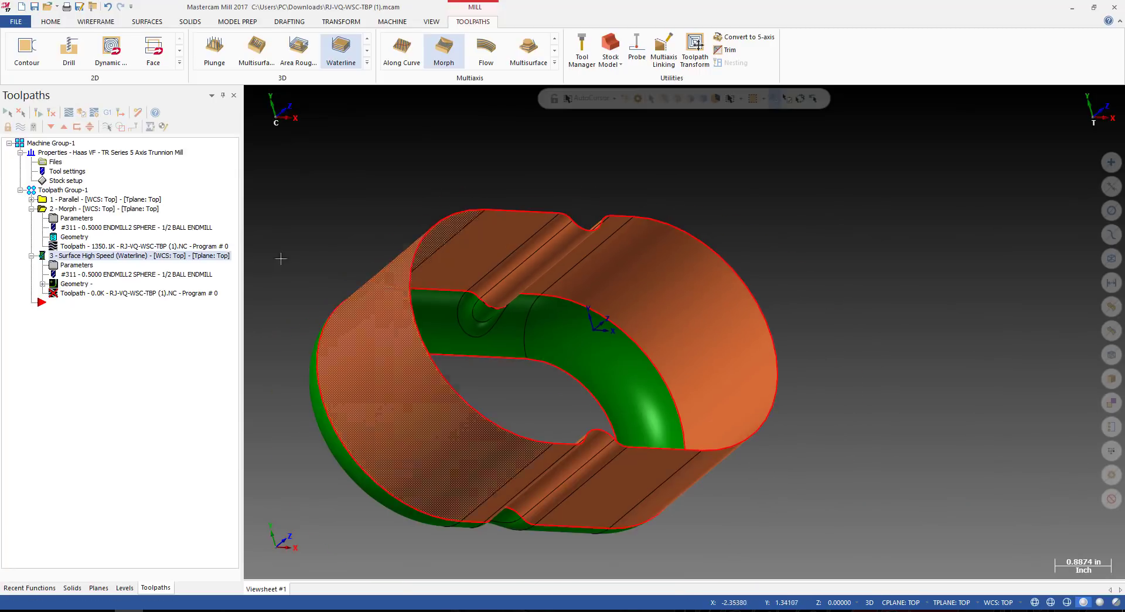
pyautogui.click(98, 206)
pyautogui.click(98, 200)
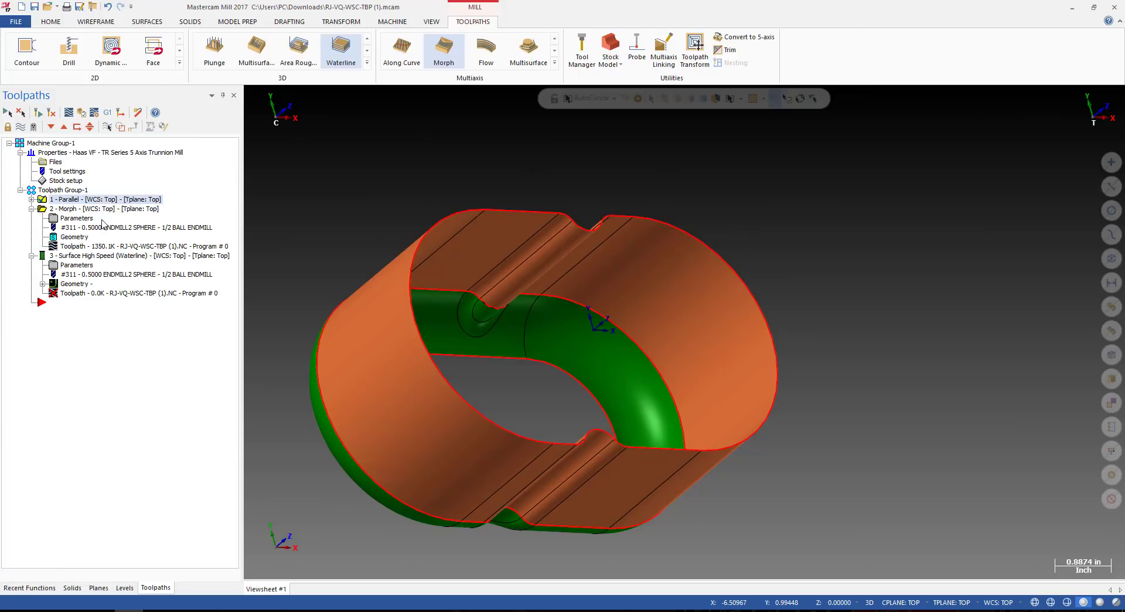
pyautogui.click(91, 256)
pyautogui.click(68, 247)
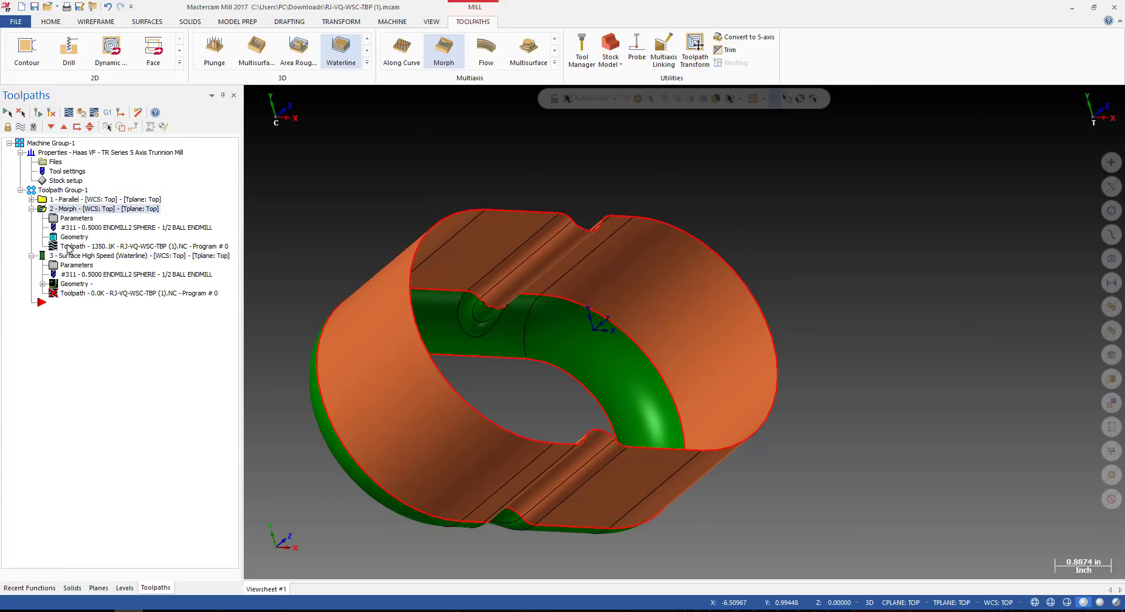
# Backplot the Parallel toolpath and examine the tool and holder position inside the pocket partway through the cut.
pyautogui.click(32, 200)
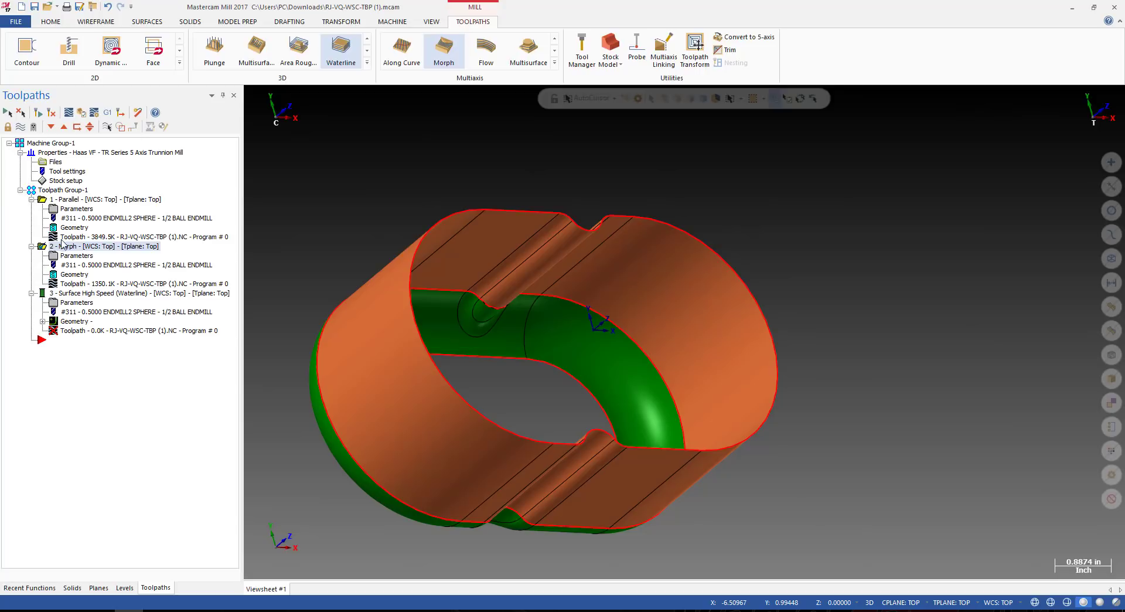
pyautogui.click(106, 199)
pyautogui.hotkey('alt', 't')
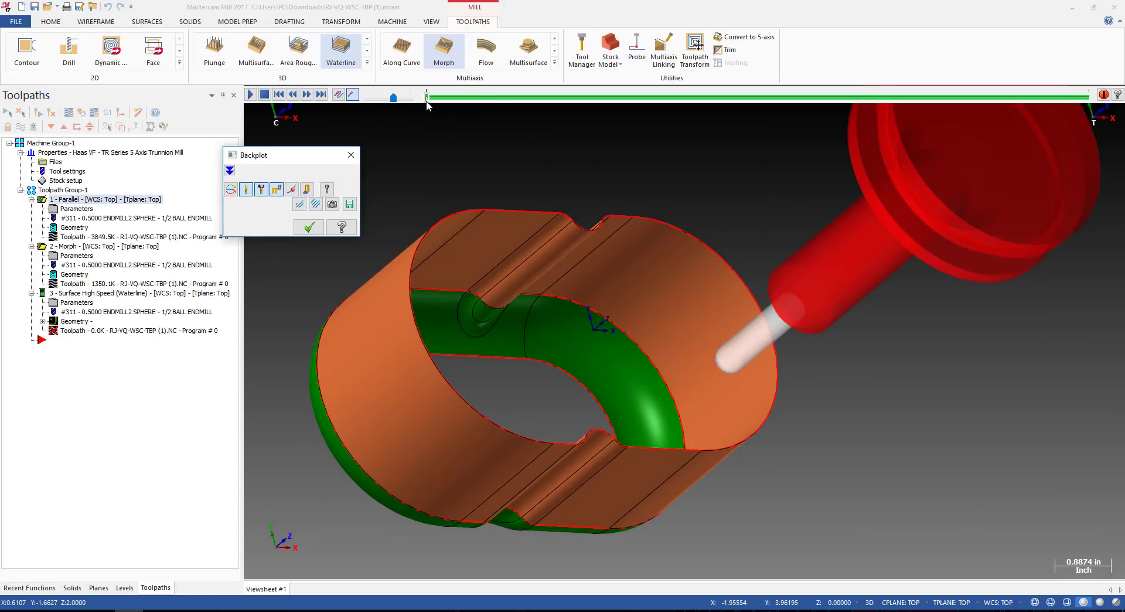
pyautogui.moveTo(427, 102); pyautogui.dragTo(870, 122)
pyautogui.scroll(-4, 654, 269)
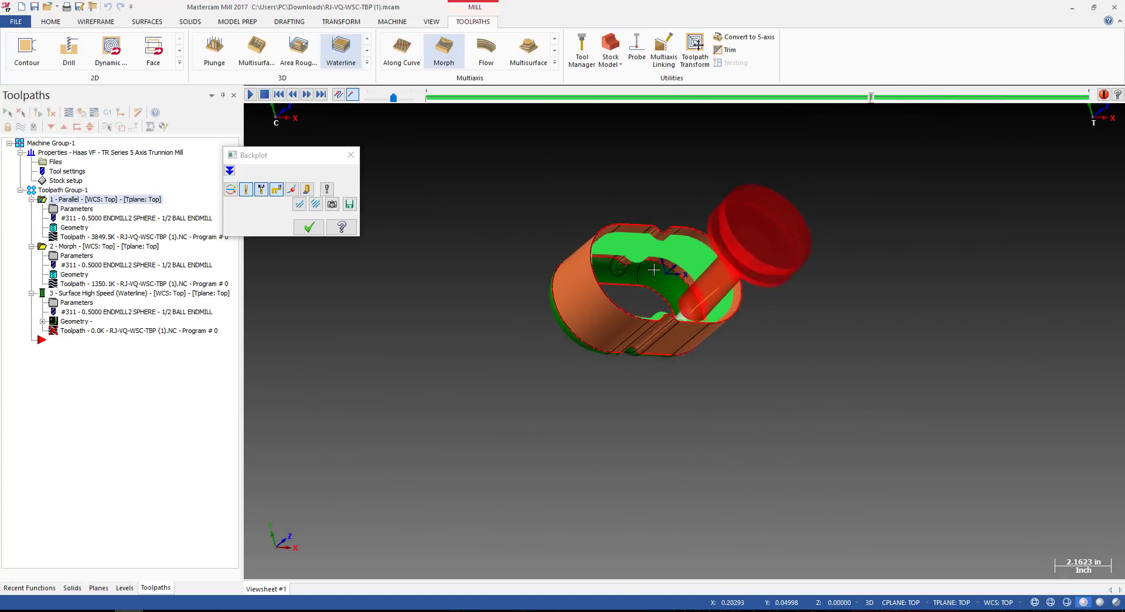
pyautogui.moveTo(654, 270); pyautogui.dragTo(711, 188, button='middle')
pyautogui.press('Escape')
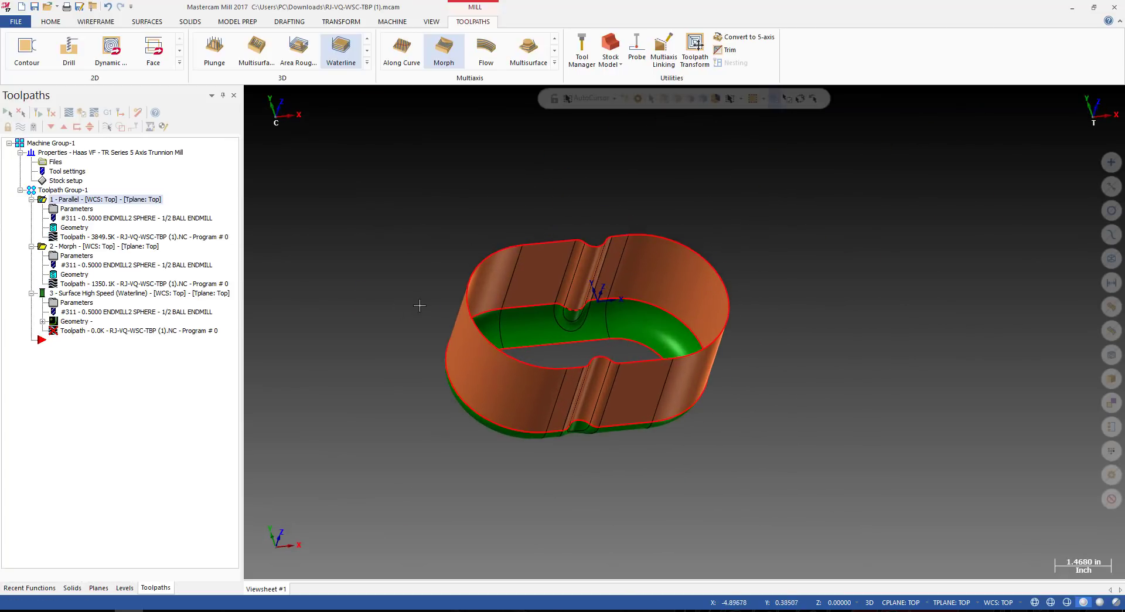
# Make the SOLID PART level visible so the full housing surrounds the pocket surfaces.
pyautogui.scroll(2, 420, 305)
pyautogui.moveTo(533, 279); pyautogui.dragTo(490, 259, button='middle')
pyautogui.scroll(-3, 487, 259)
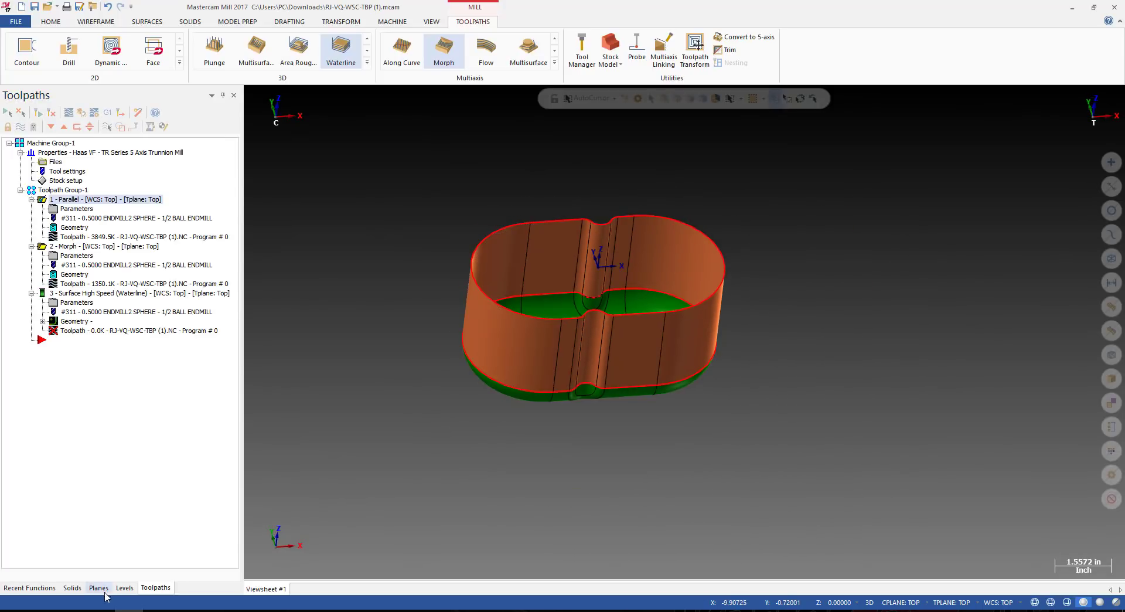
pyautogui.click(124, 587)
pyautogui.click(47, 146)
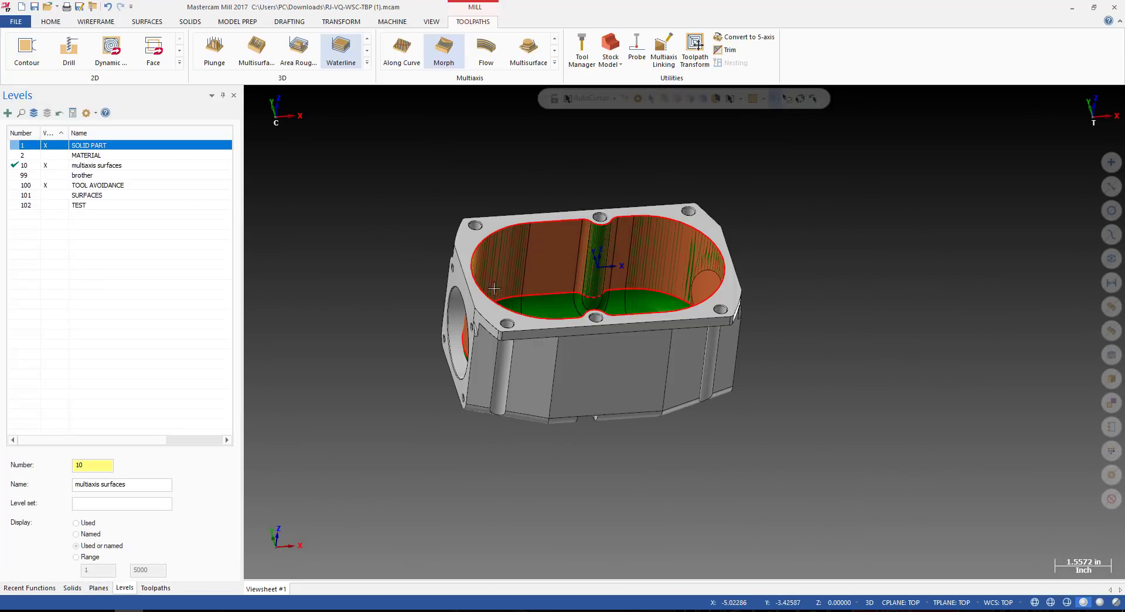
# Examine the complete housing around the pocket walls from above, from the front and at an angle.
pyautogui.scroll(2, 494, 289)
pyautogui.moveTo(494, 288); pyautogui.dragTo(595, 297, button='middle')
pyautogui.scroll(-4, 582, 297)
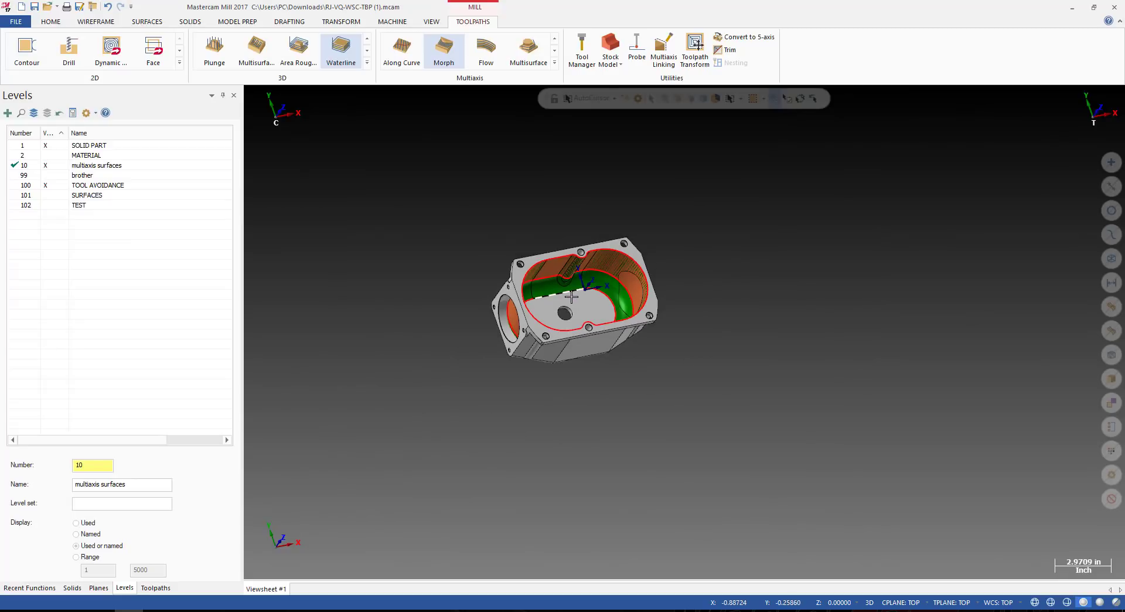
pyautogui.hotkey('alt', '2')
pyautogui.moveTo(572, 254); pyautogui.dragTo(589, 211, button='middle')
pyautogui.scroll(2, 554, 210)
pyautogui.scroll(-2, 589, 211)
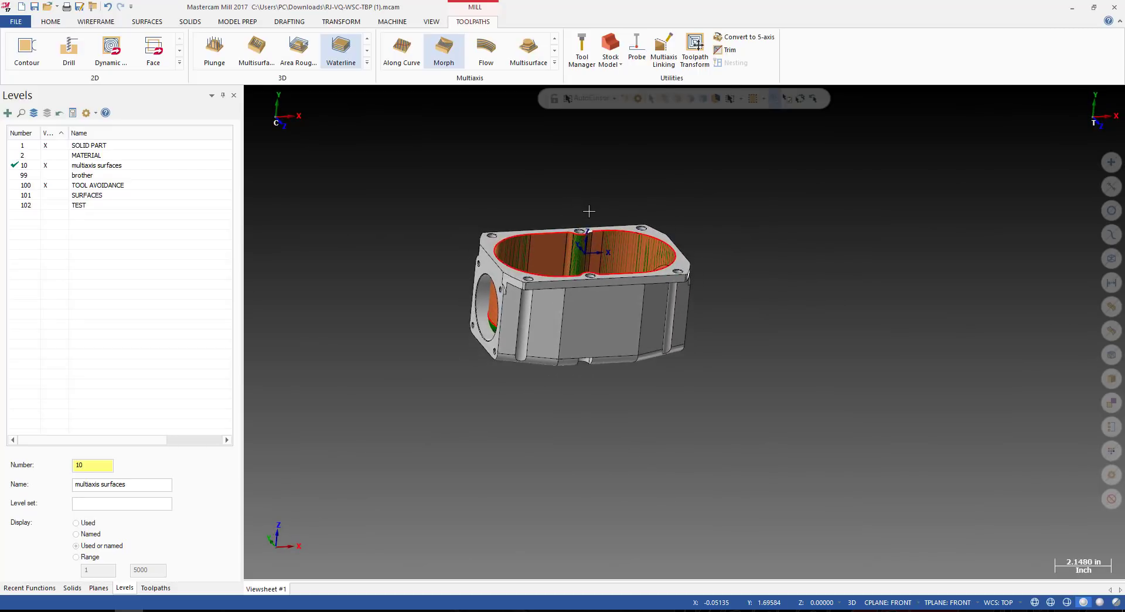
pyautogui.scroll(-1, 589, 211)
pyautogui.moveTo(553, 252); pyautogui.dragTo(548, 276, button='middle')
pyautogui.scroll(2, 536, 243)
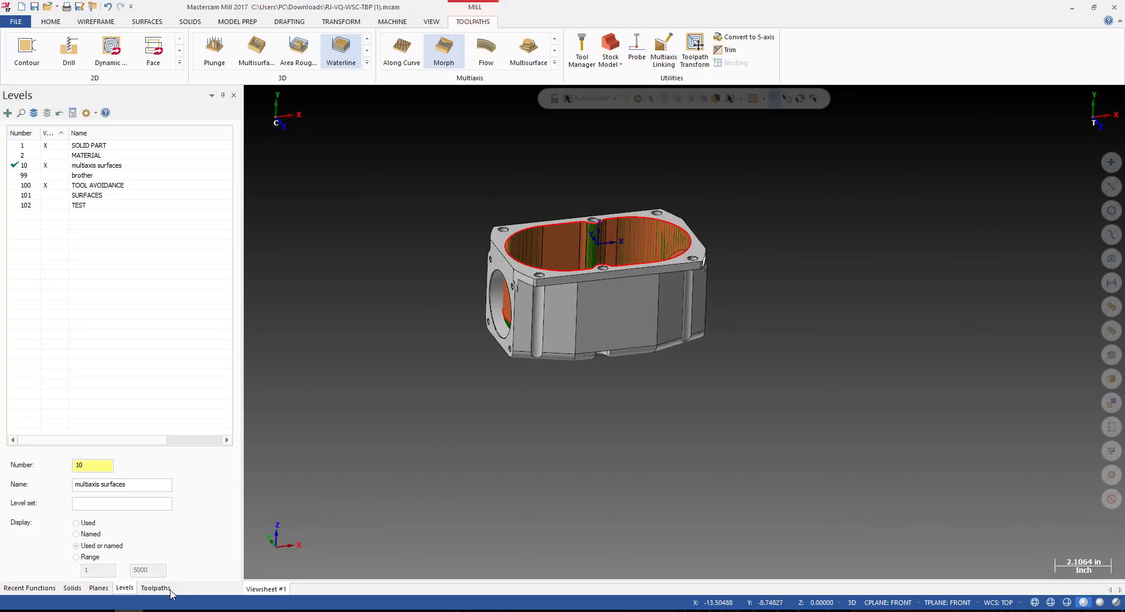
# Backplot the Waterline toolpath near its end and examine the holder's clearance against the housing's rim and walls.
pyautogui.click(156, 588)
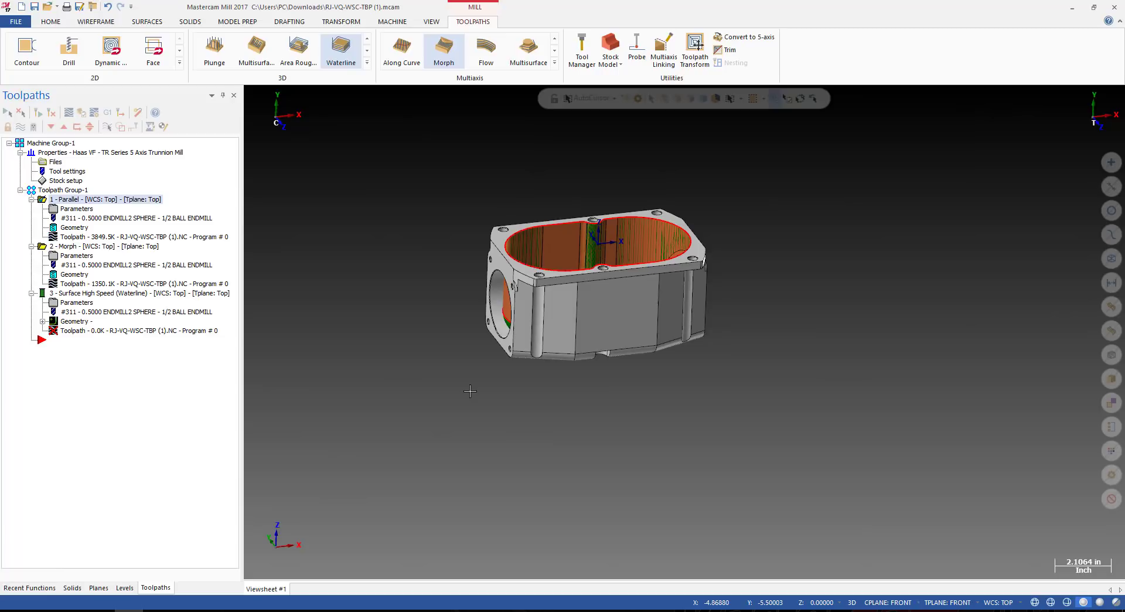
pyautogui.click(81, 333)
pyautogui.moveTo(430, 97); pyautogui.dragTo(1047, 126)
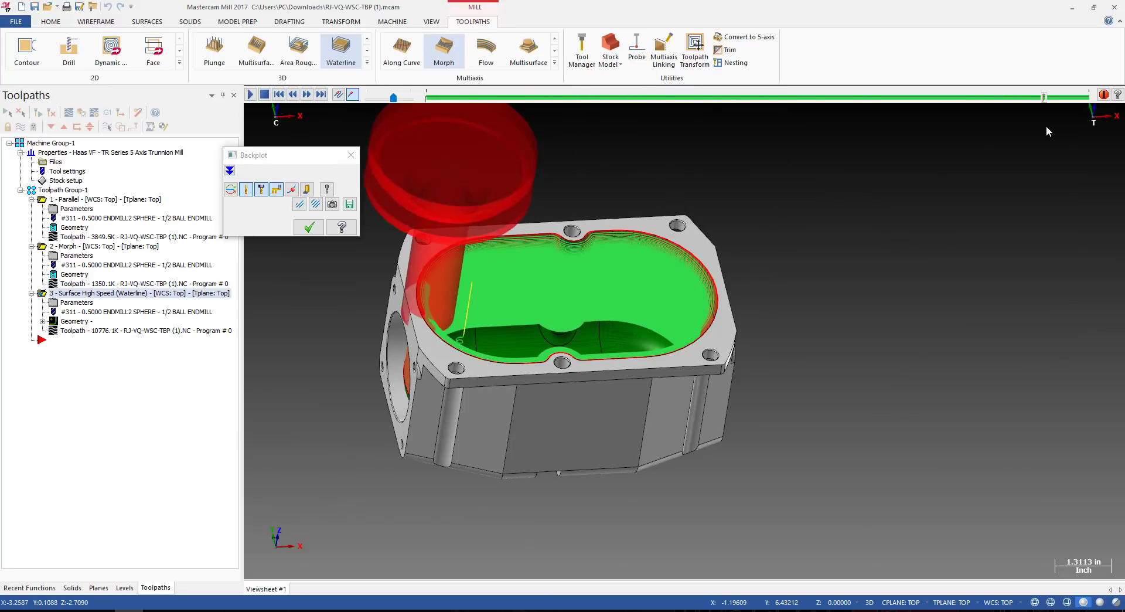
pyautogui.moveTo(476, 348)
pyautogui.mouseDown(button='middle')
pyautogui.moveTo(674, 381)
pyautogui.moveTo(771, 419)
pyautogui.moveTo(631, 353)
pyautogui.moveTo(639, 301)
pyautogui.moveTo(609, 328)
pyautogui.moveTo(623, 338)
pyautogui.mouseUp(button='middle')
pyautogui.scroll(2, 628, 347)
pyautogui.press('Escape')
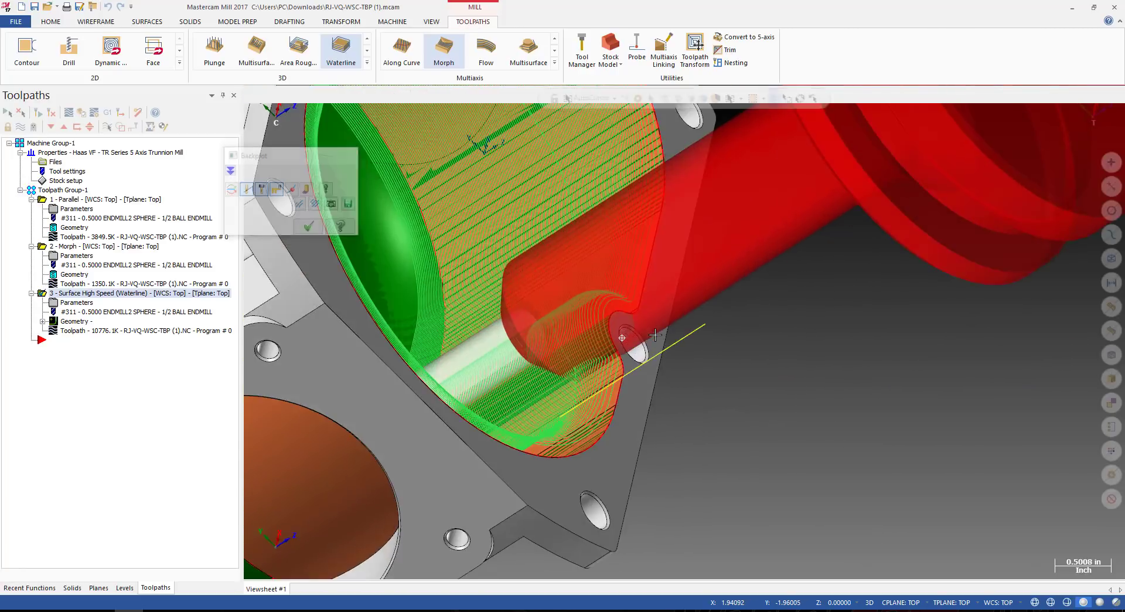
# Add the housing's top flange face to the Waterline's drive geometry and regenerate the toolpath.
pyautogui.press('alt')
pyautogui.click(65, 305)
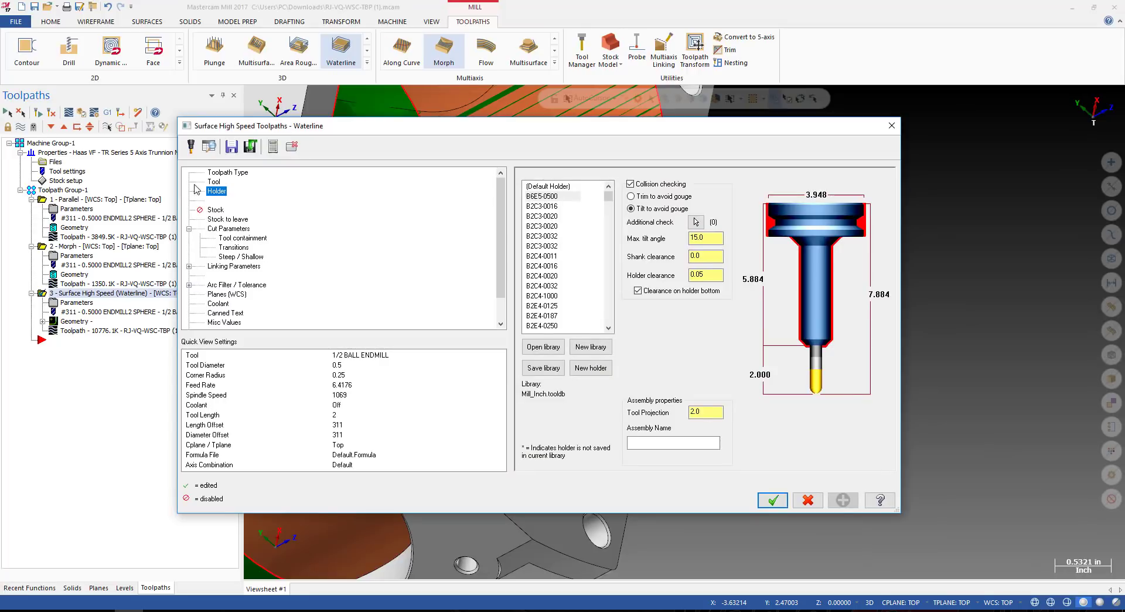
pyautogui.click(217, 173)
pyautogui.click(831, 193)
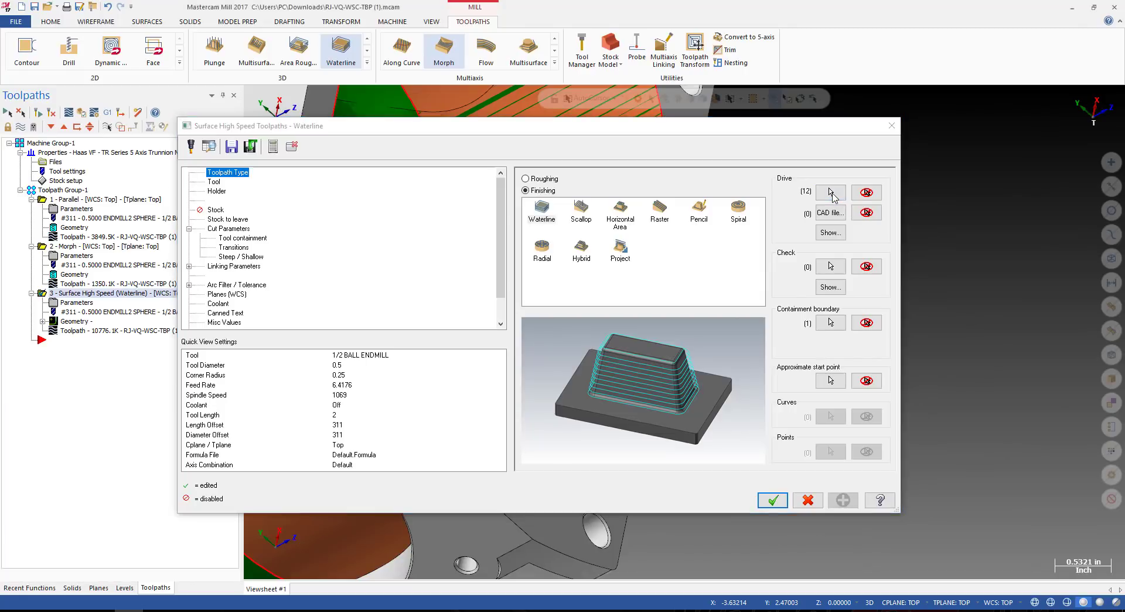
pyautogui.scroll(-5, 660, 225)
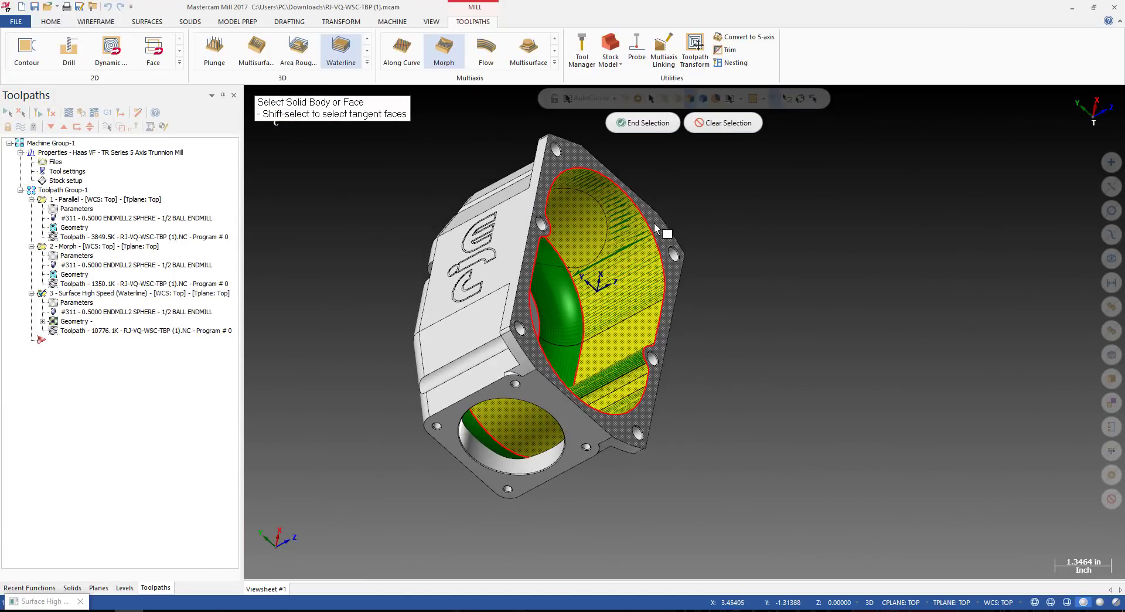
pyautogui.click(645, 123)
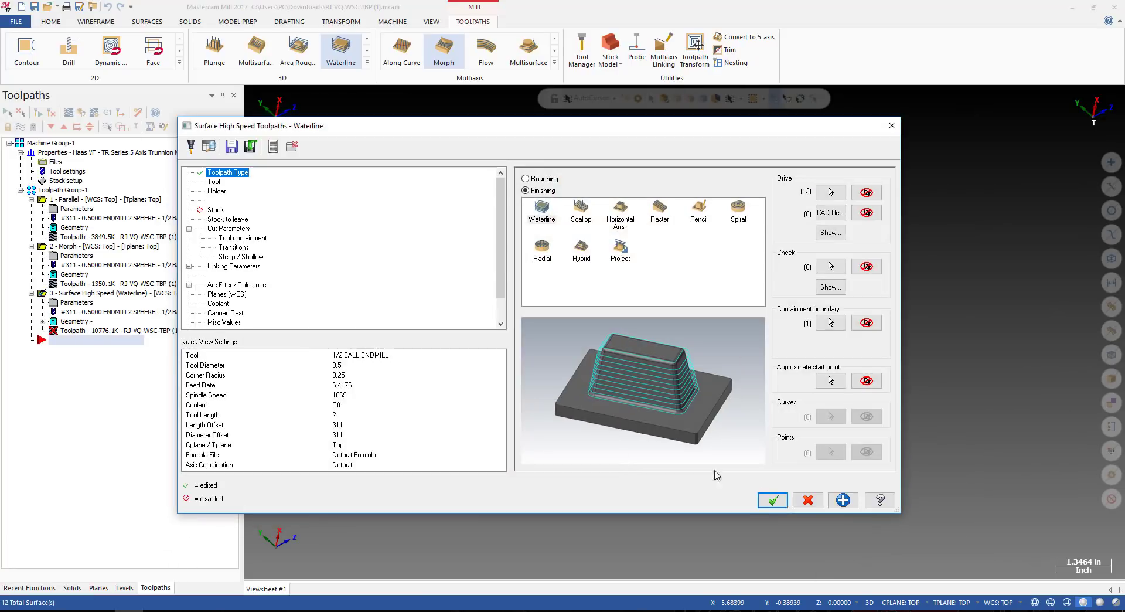
pyautogui.click(786, 508)
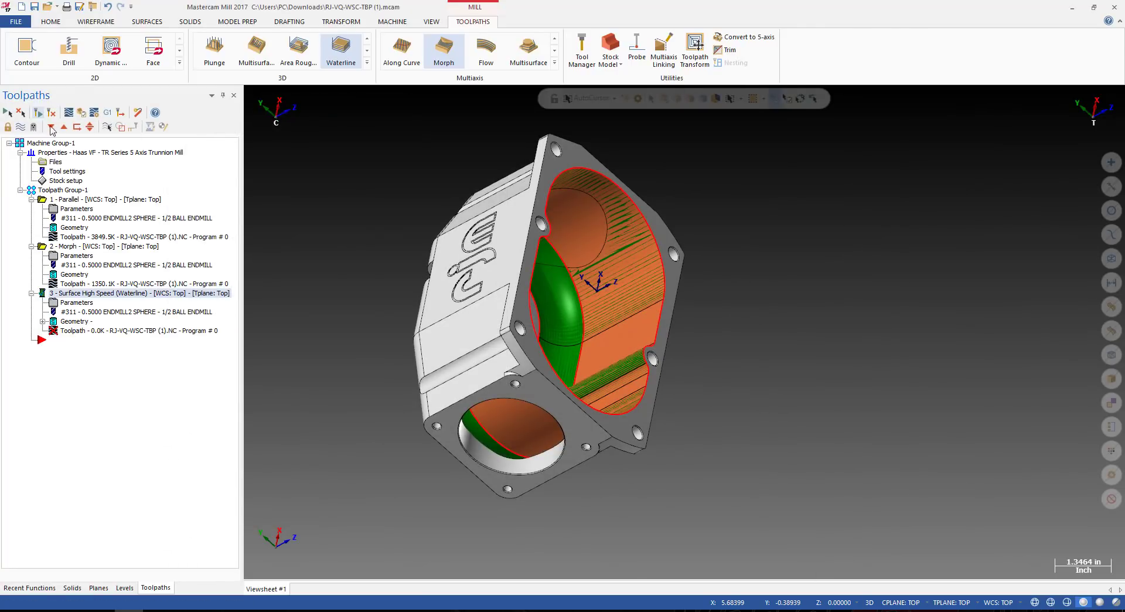
# Inspect the housing's outer sides in the front view and its pocket opening from an oblique angle.
pyautogui.scroll(-2, 641, 410)
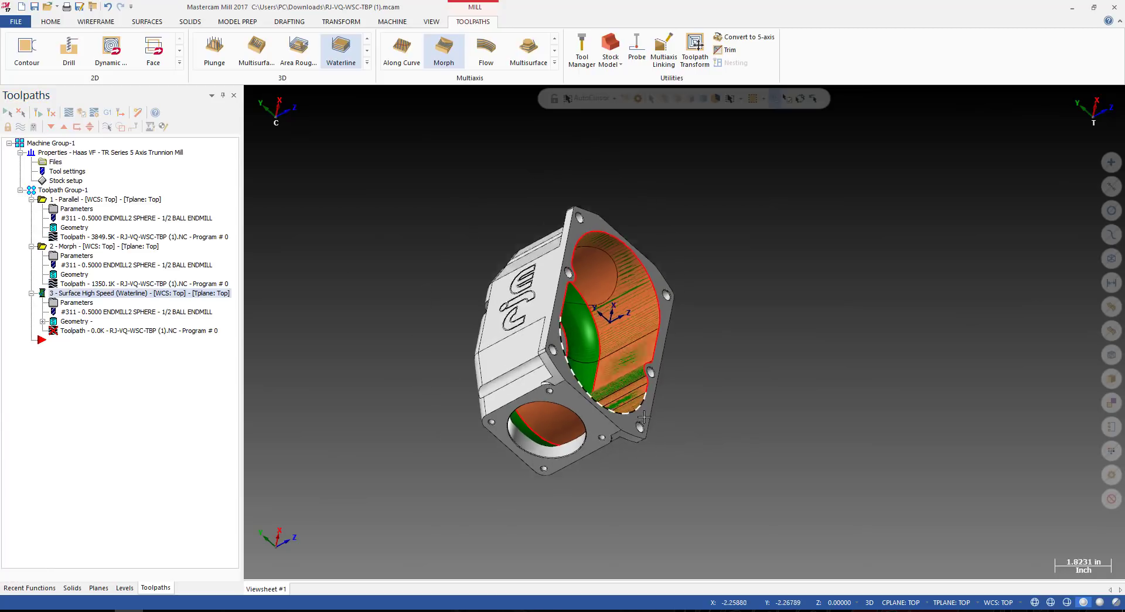
pyautogui.moveTo(641, 410); pyautogui.dragTo(525, 362, button='middle')
pyautogui.scroll(-2, 603, 381)
pyautogui.scroll(1, 592, 411)
pyautogui.moveTo(592, 428); pyautogui.dragTo(588, 402, button='middle')
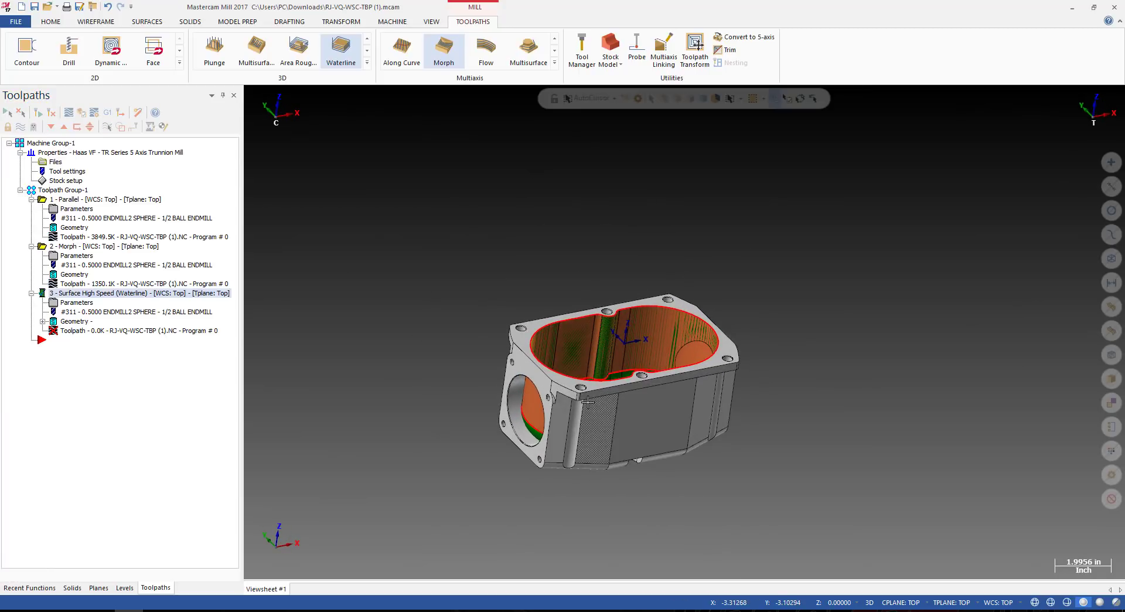
pyautogui.hotkey('alt', '2')
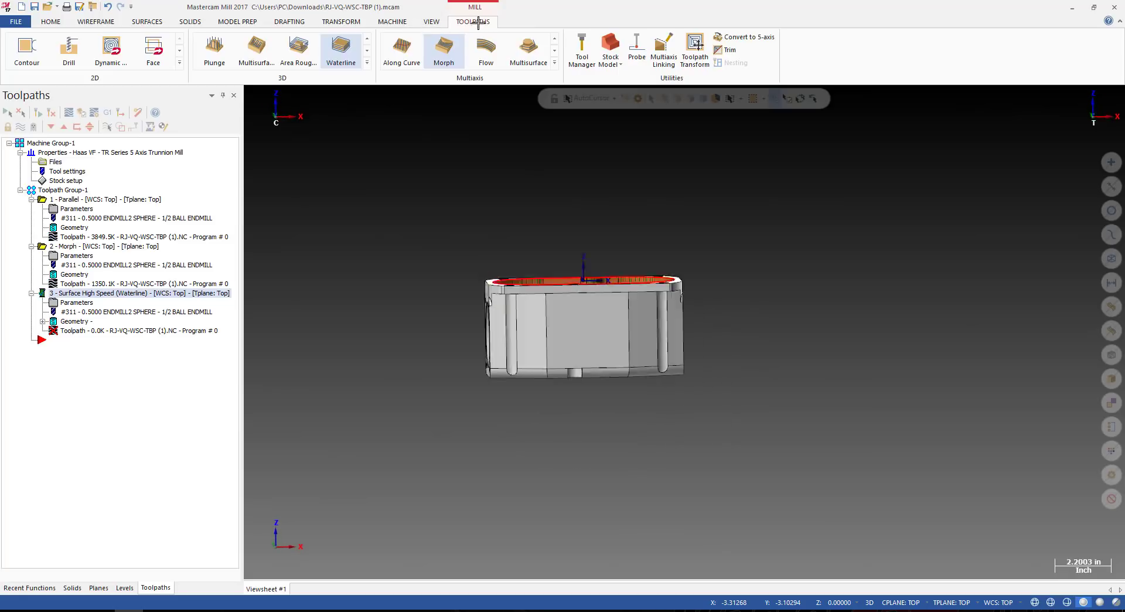
pyautogui.moveTo(530, 201); pyautogui.dragTo(562, 296, button='middle')
pyautogui.scroll(2, 592, 235)
pyautogui.scroll(1, 593, 235)
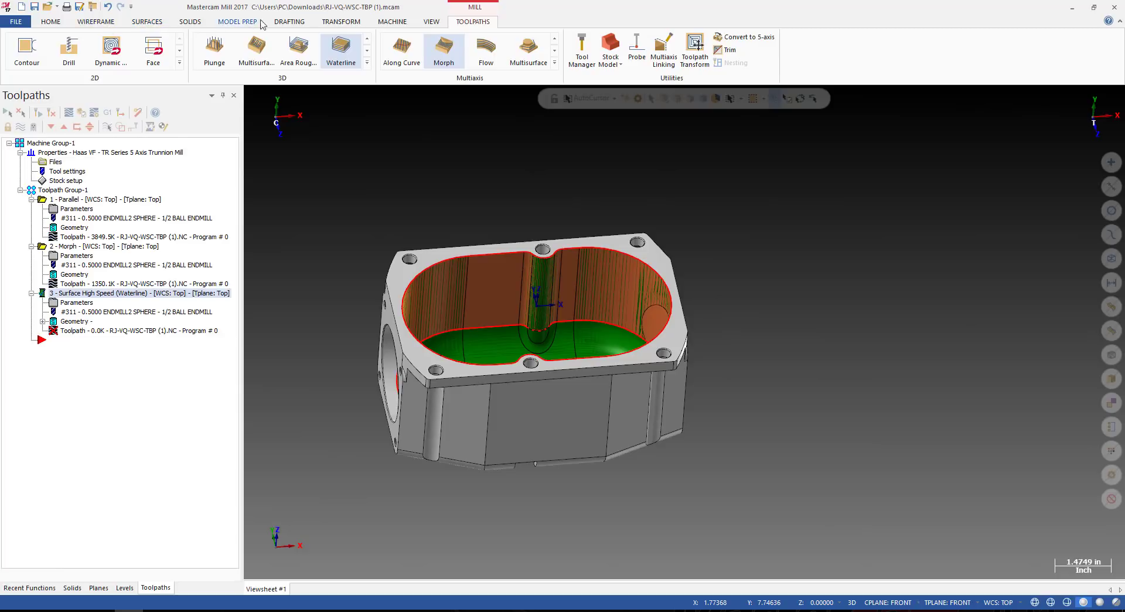
# Open the machine simulation settings for the Morph toolpath.
pyautogui.click(403, 22)
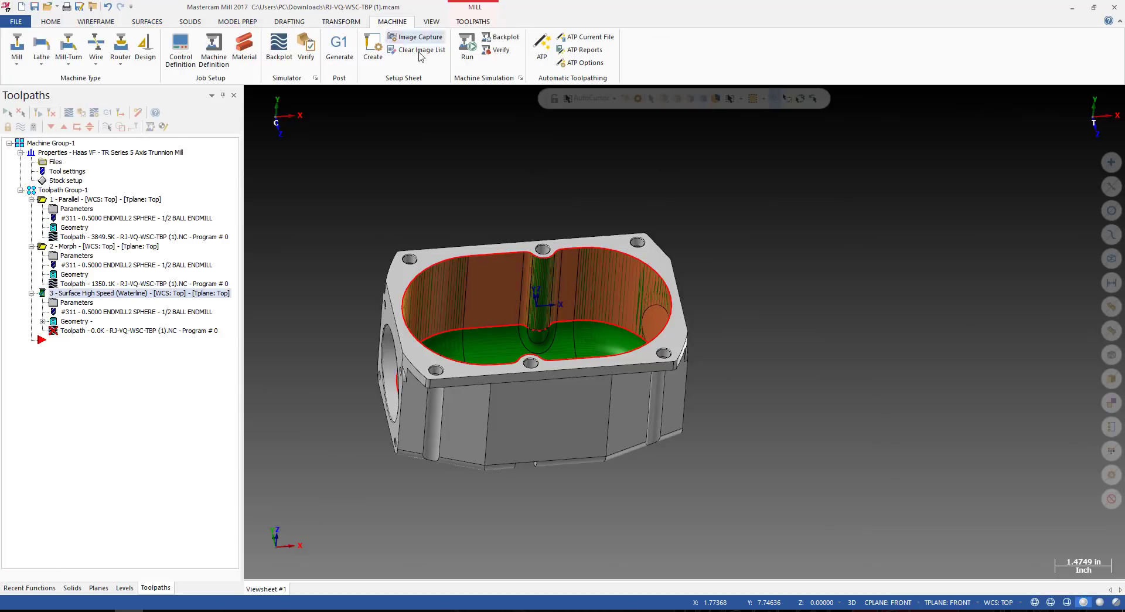
pyautogui.click(521, 78)
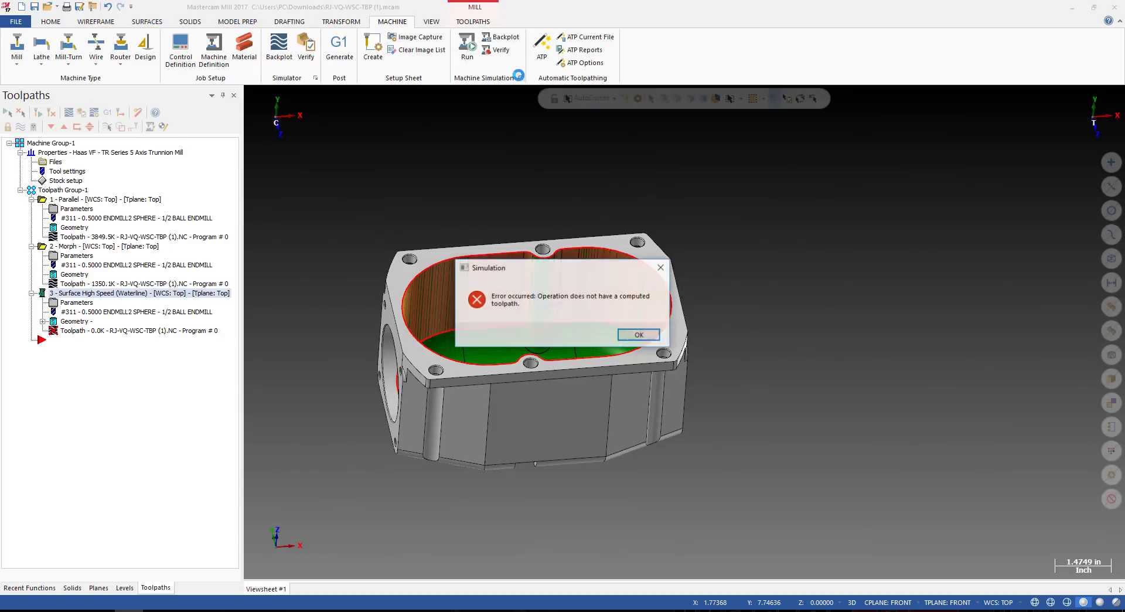
pyautogui.click(638, 335)
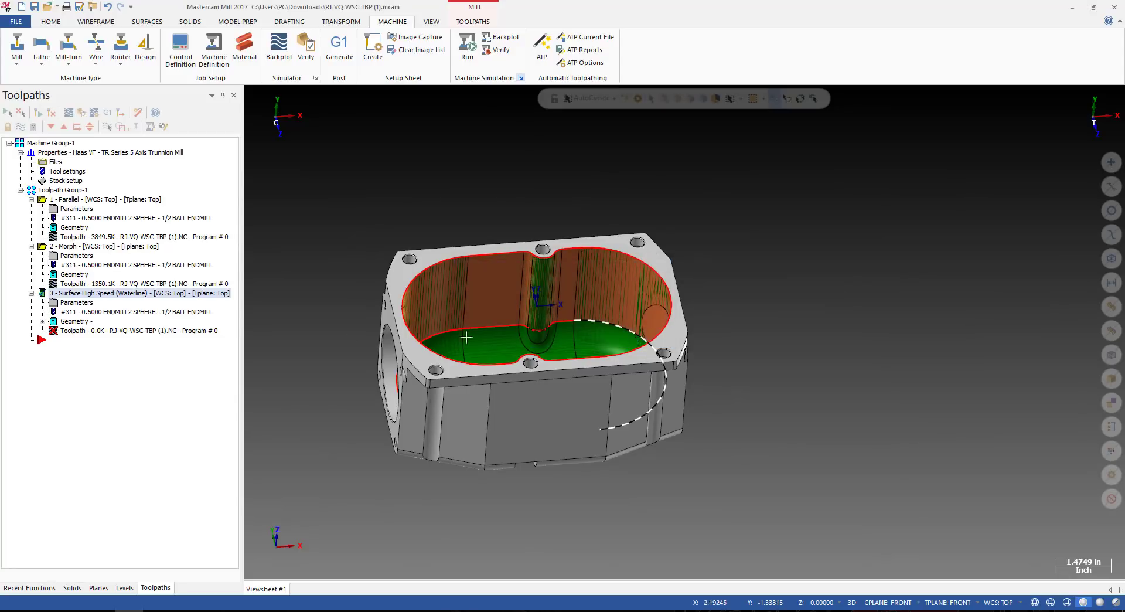
pyautogui.click(76, 246)
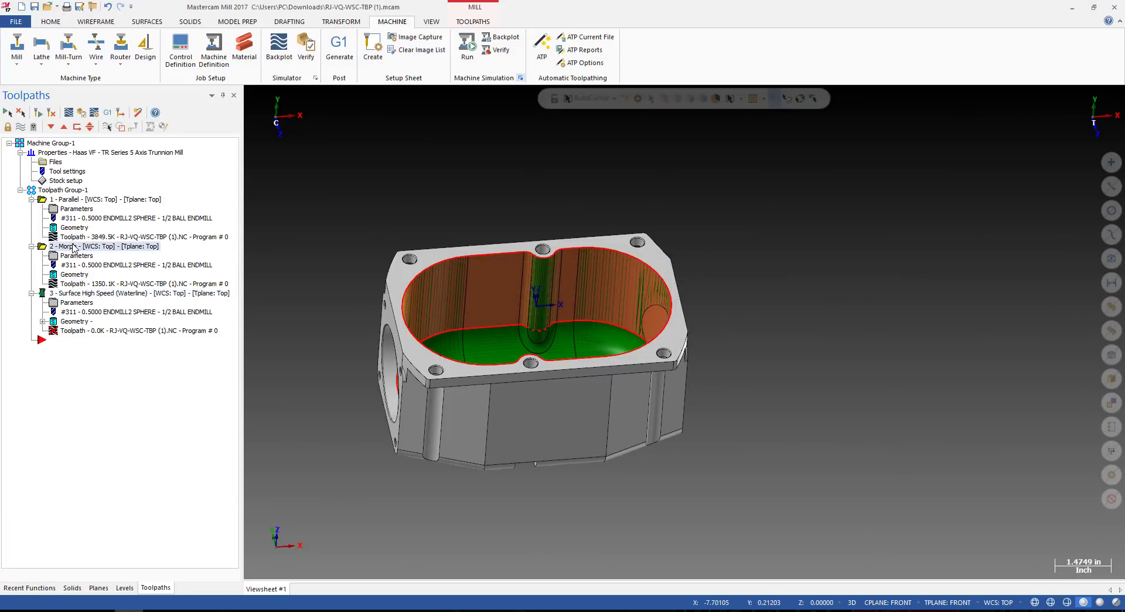
pyautogui.click(520, 78)
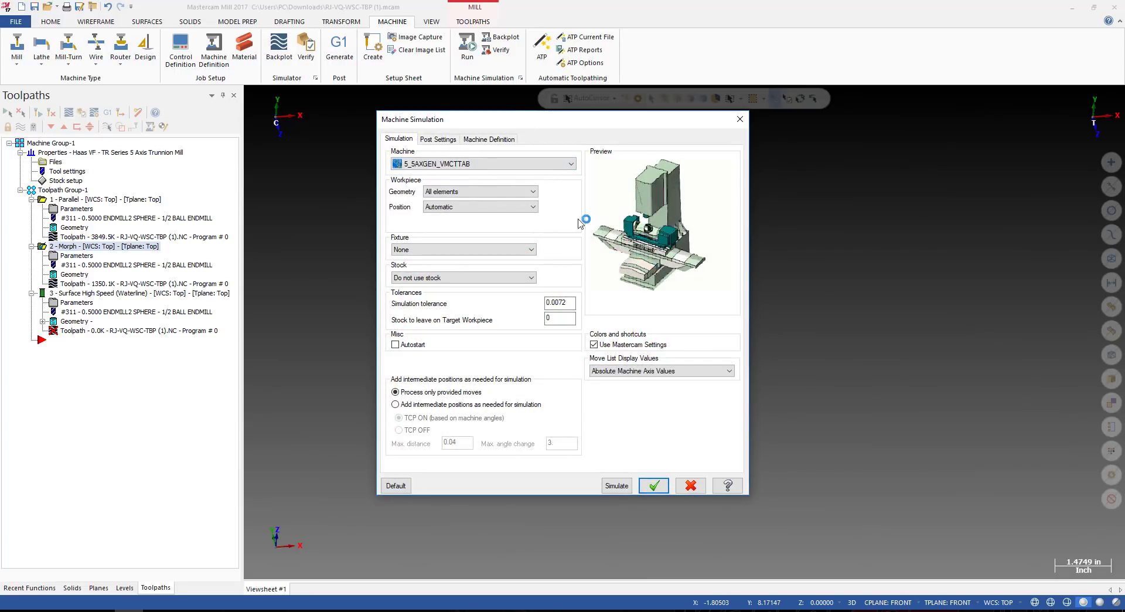
# Browse the simulation machines and choose 8_5XDMU_VMCTTBC.
pyautogui.click(473, 165)
pyautogui.click(456, 193)
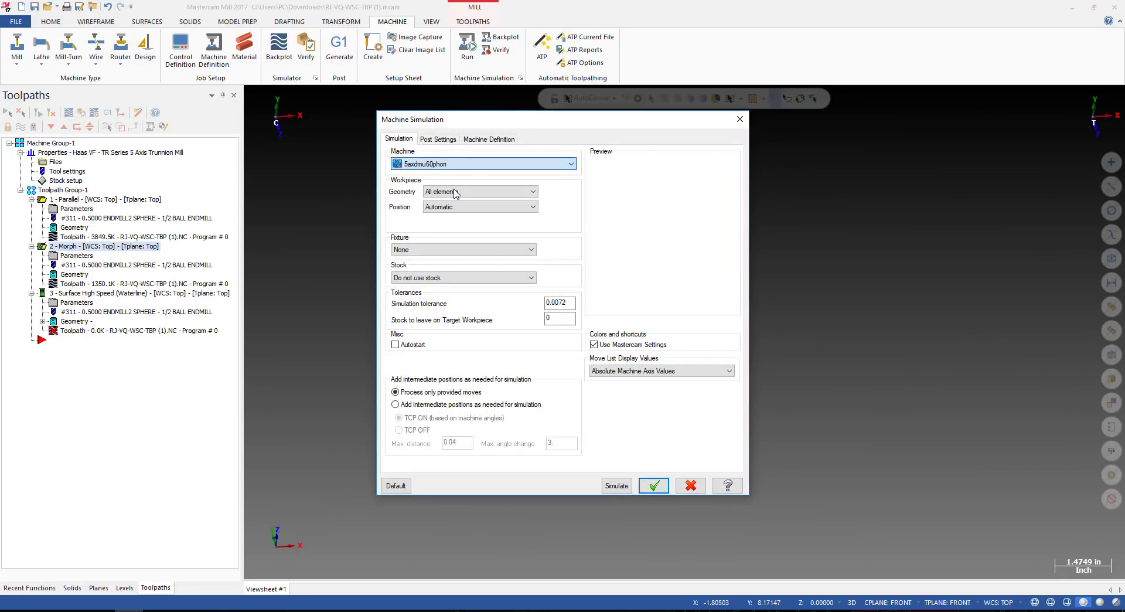
pyautogui.click(494, 165)
pyautogui.click(457, 198)
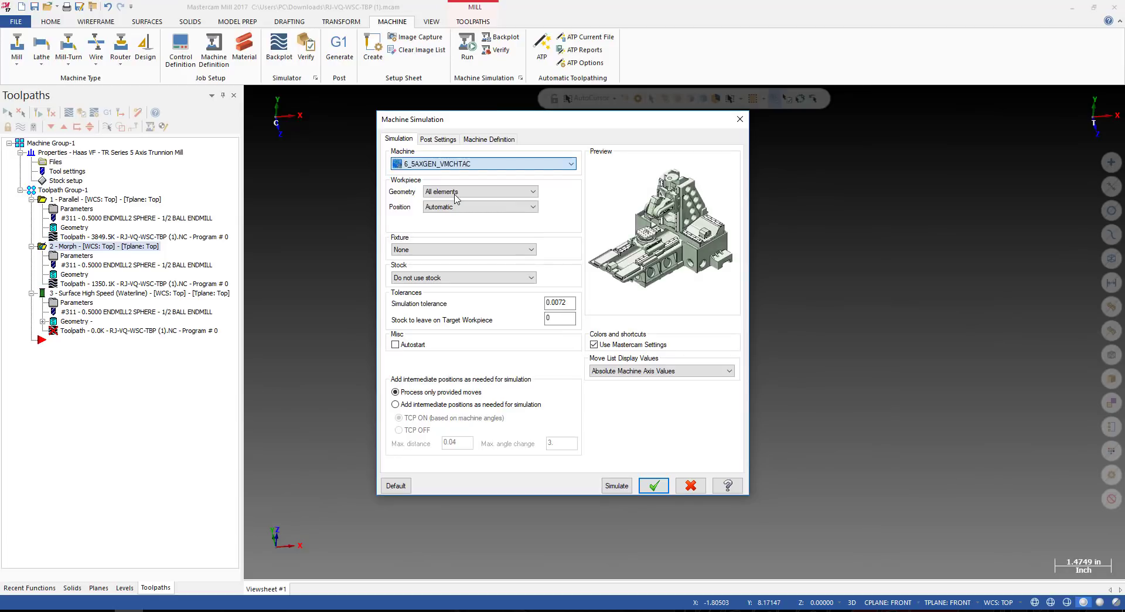
pyautogui.press('Down')
pyautogui.press('Down')
pyautogui.press('Down')
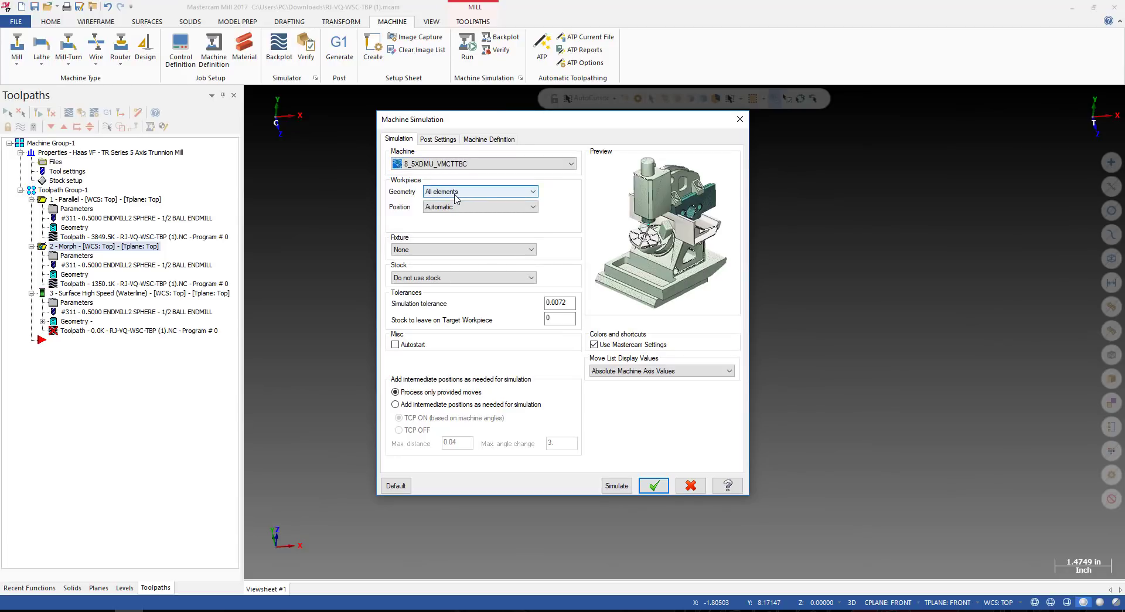
pyautogui.press('Up')
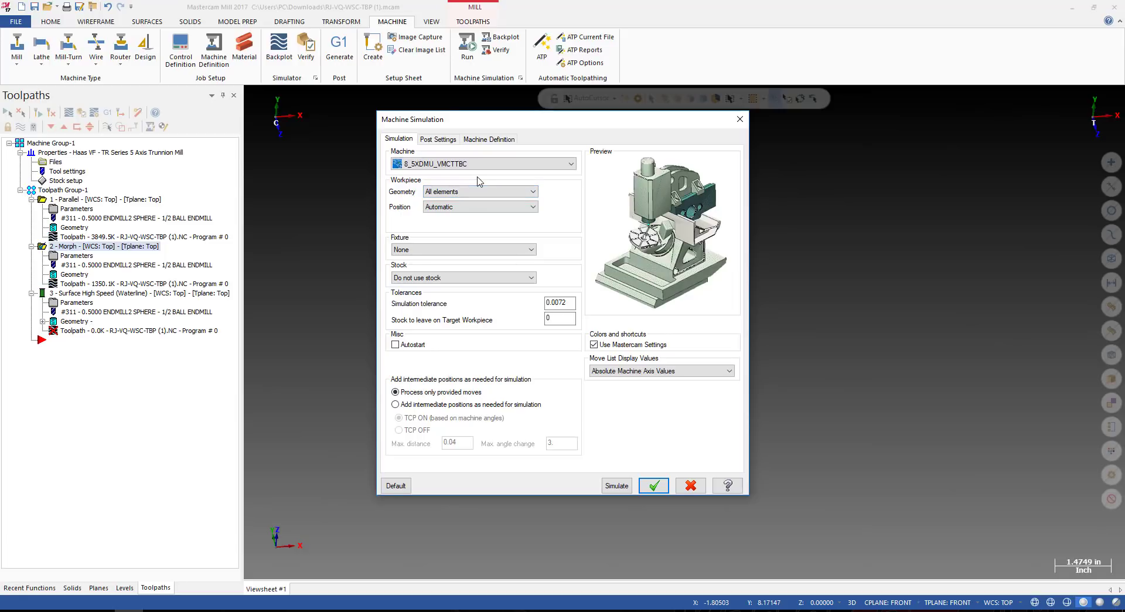
# Set the simulation workpiece geometry to Selected elements and pick the housing solid as the part.
pyautogui.click(480, 191)
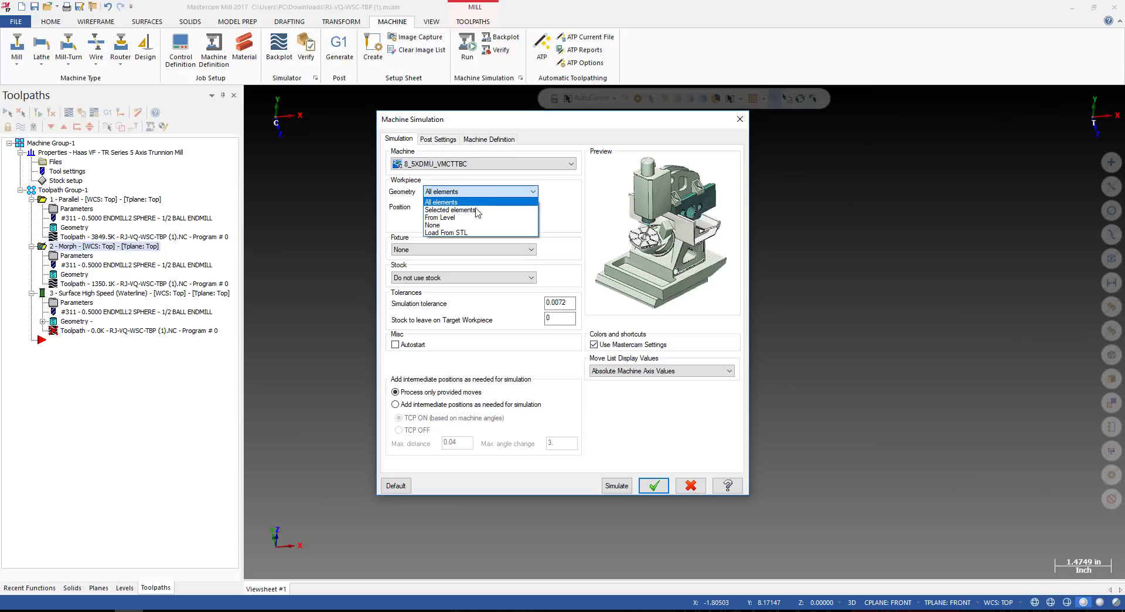
pyautogui.click(481, 209)
pyautogui.click(560, 192)
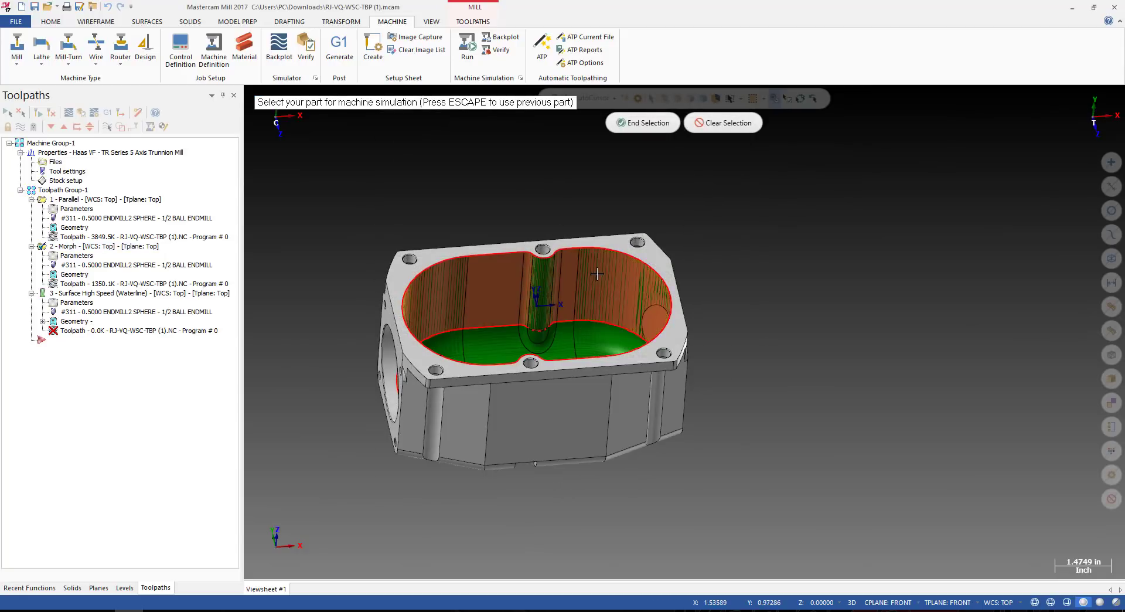
pyautogui.click(624, 245)
pyautogui.click(643, 123)
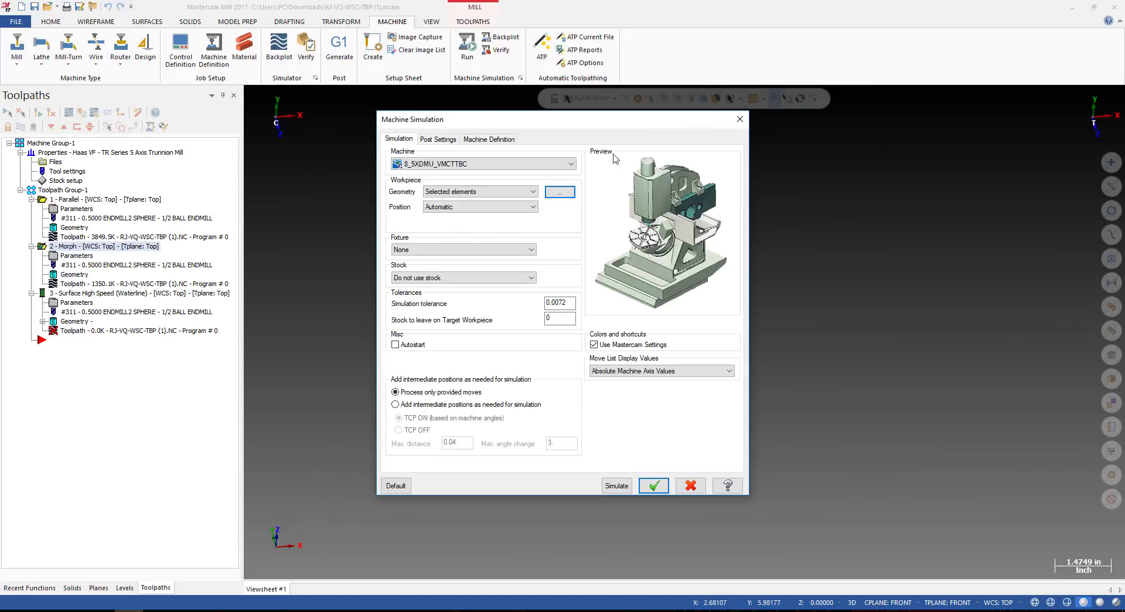
# Position the workpiece with Translation in XYZ using a Z value of 4, and accept the machine simulation settings.
pyautogui.click(478, 207)
pyautogui.click(457, 223)
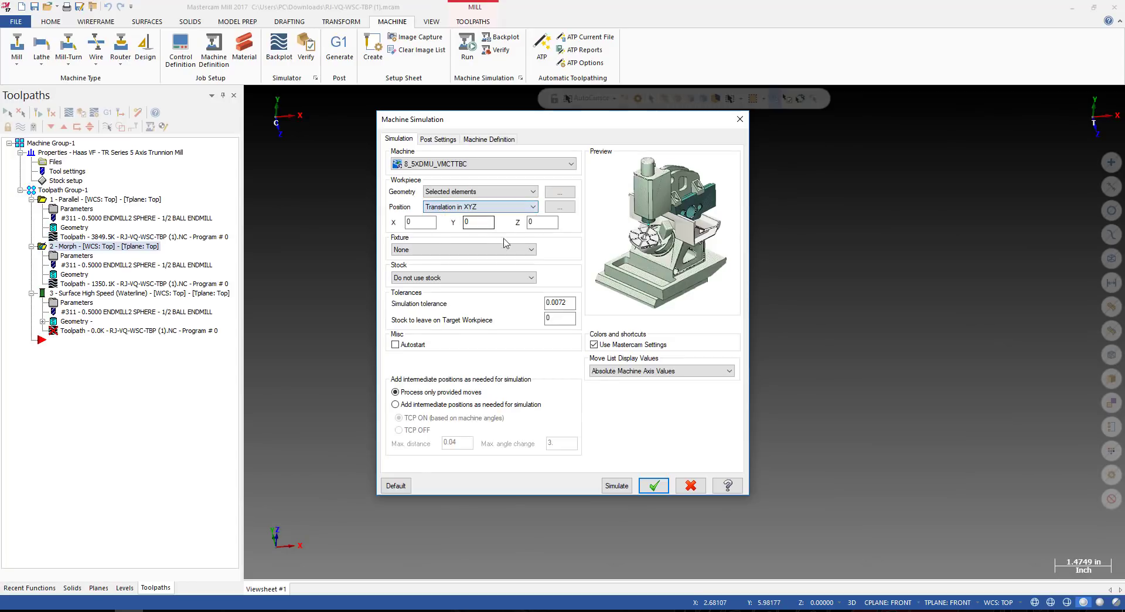
pyautogui.click(532, 221)
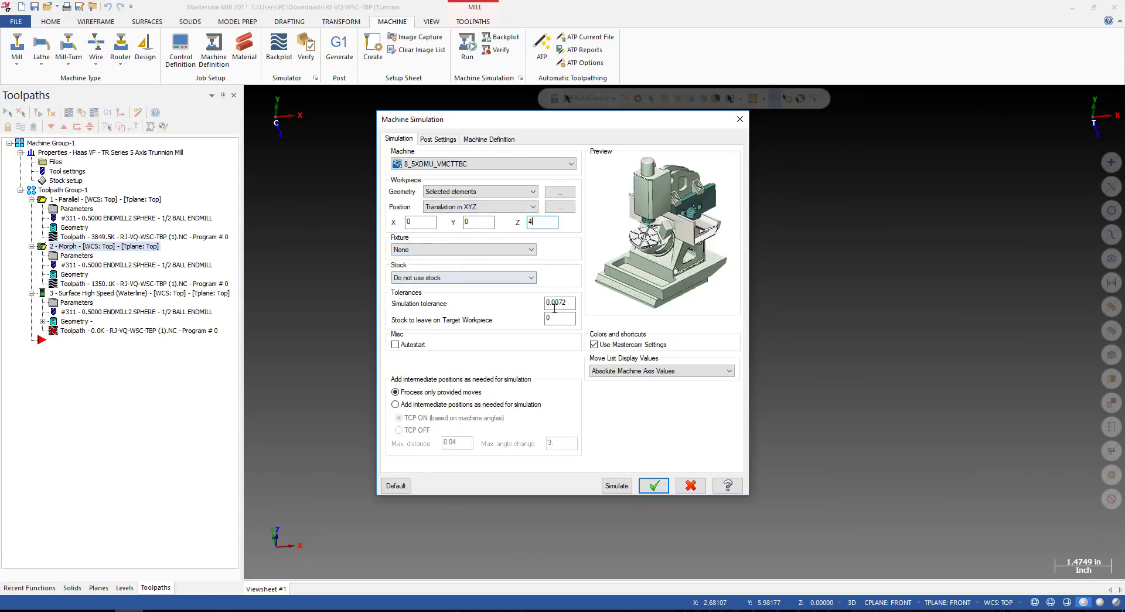
pyautogui.click(653, 486)
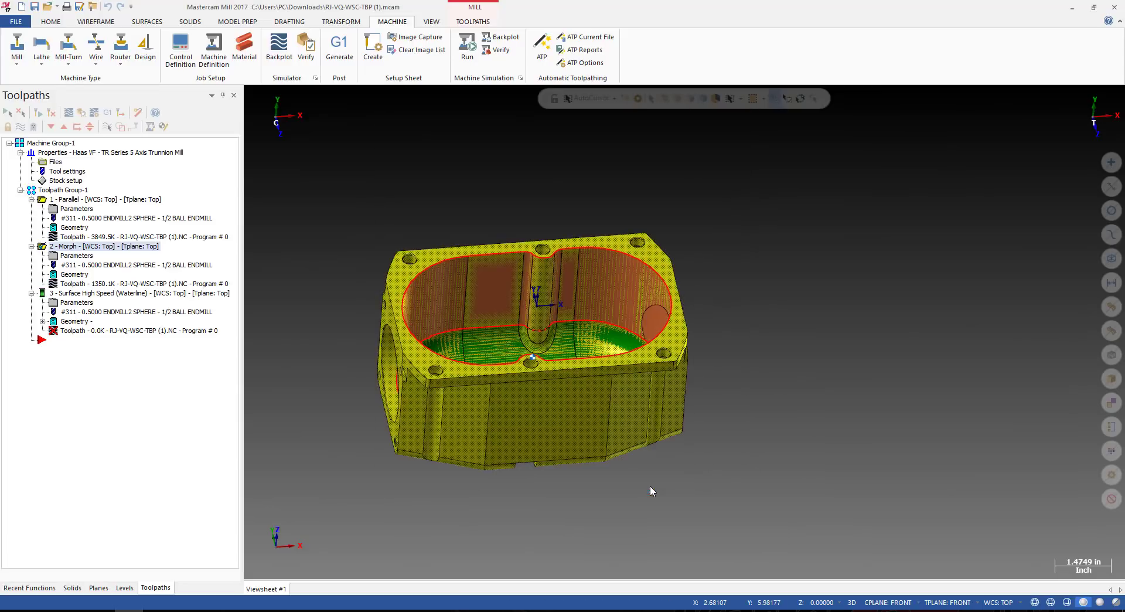
# Backplot the Waterline toolpath to near its end and examine the tilted tool and holder against the pocket wall.
pyautogui.click(88, 294)
pyautogui.scroll(-2, 706, 260)
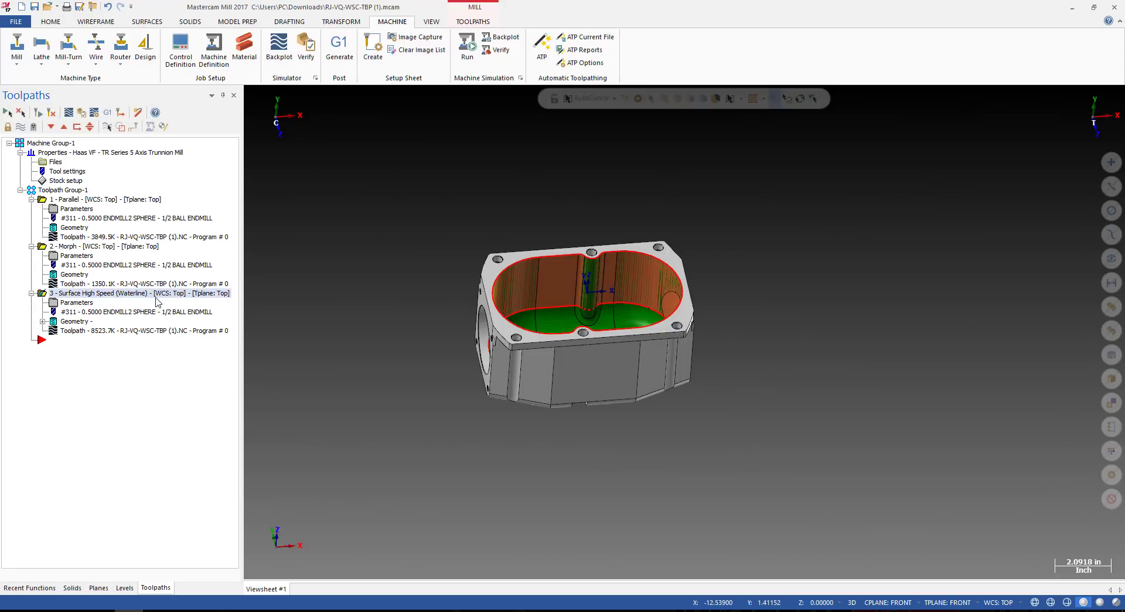
pyautogui.click(153, 333)
pyautogui.scroll(3, 592, 259)
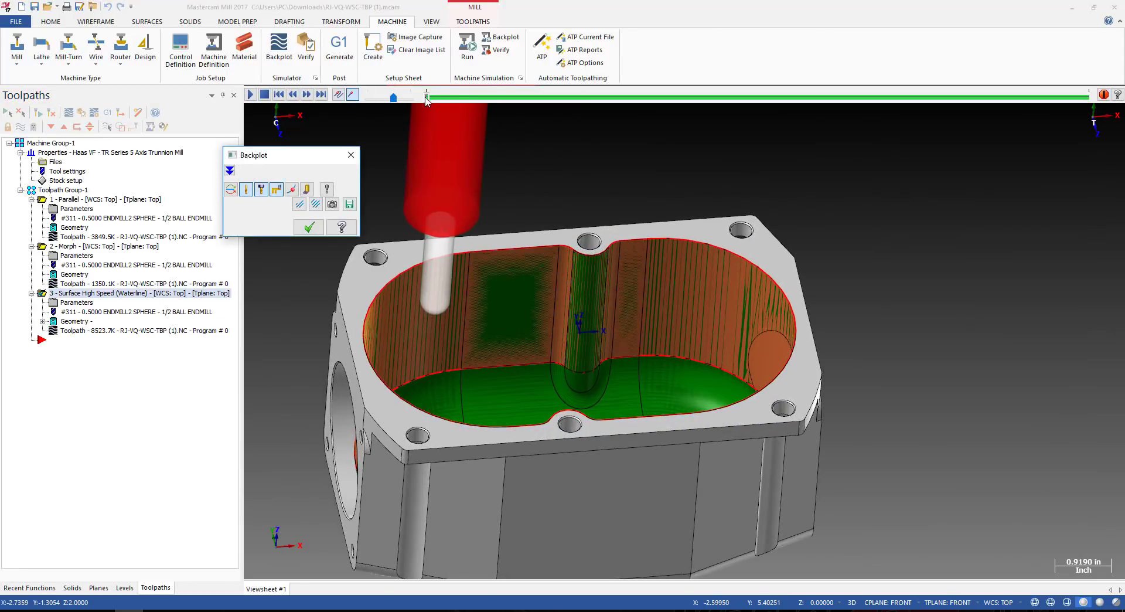
pyautogui.moveTo(426, 97); pyautogui.dragTo(1062, 167)
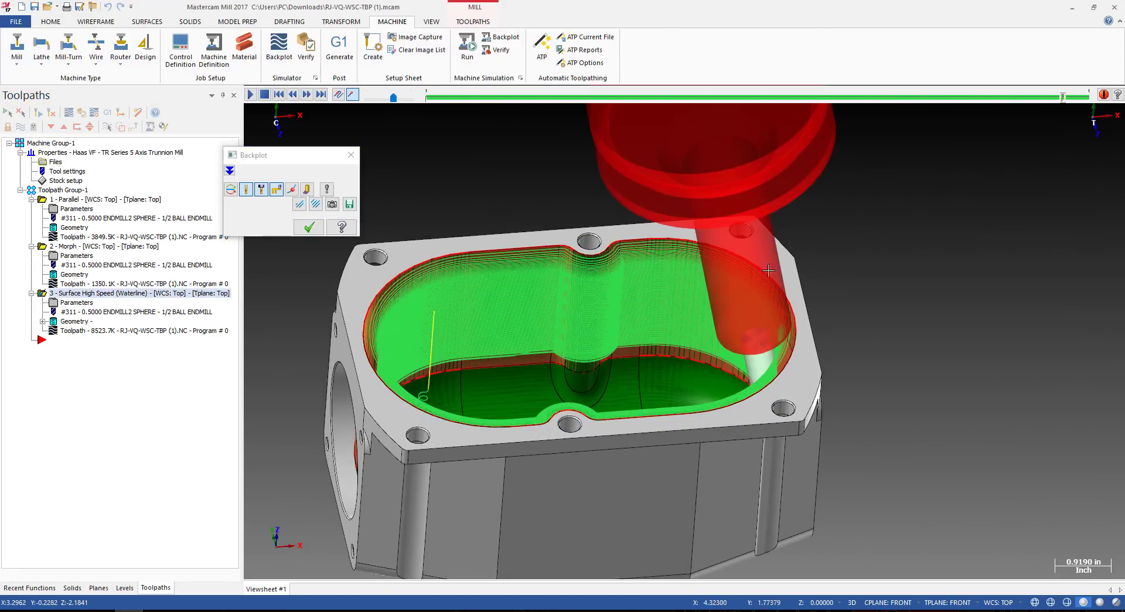
pyautogui.moveTo(768, 270); pyautogui.dragTo(779, 293, button='middle')
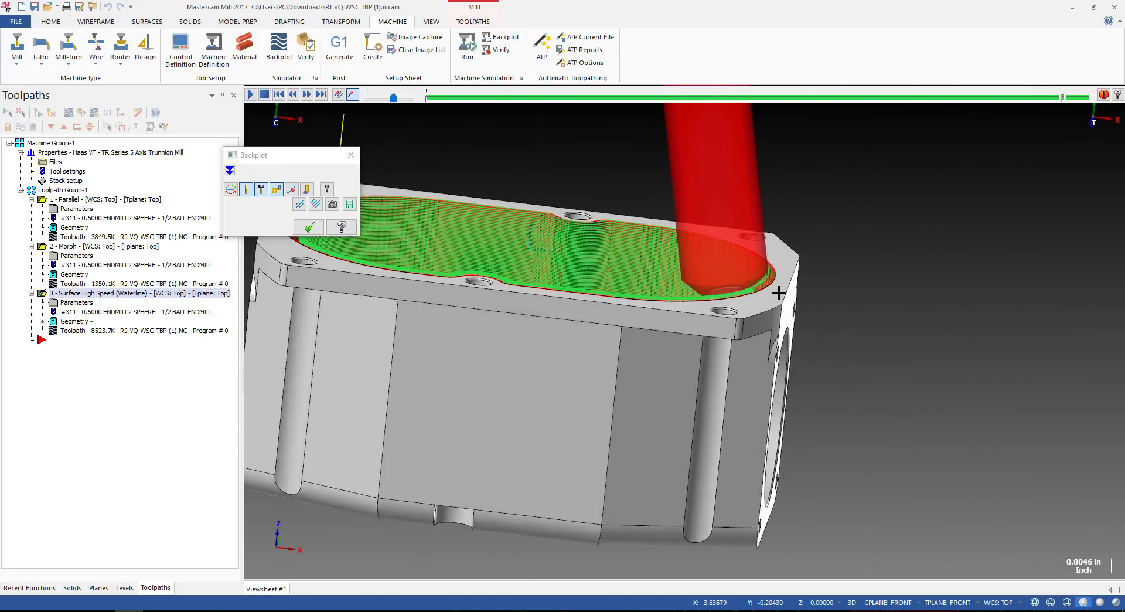
pyautogui.scroll(4, 779, 293)
pyautogui.scroll(-4, 705, 267)
pyautogui.moveTo(705, 267); pyautogui.dragTo(705, 123, button='middle')
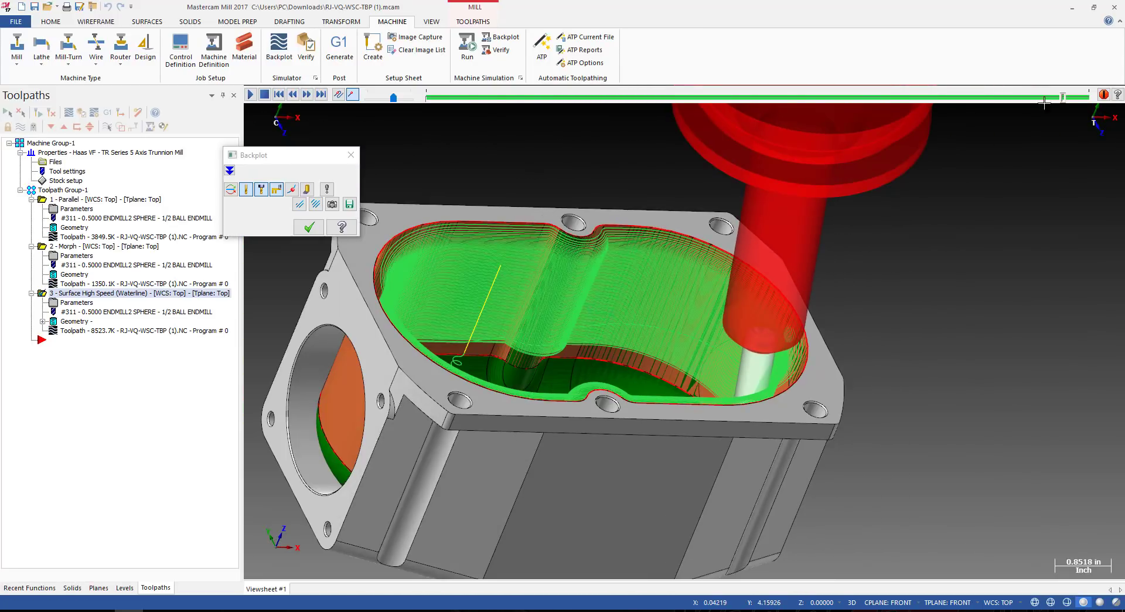
# Advance the Waterline backplot to the end, inspect the passes and linking moves from several angles, and close it.
pyautogui.moveTo(1065, 102)
pyautogui.mouseDown()
pyautogui.moveTo(1095, 108)
pyautogui.moveTo(1085, 107)
pyautogui.mouseUp()
pyautogui.scroll(-3, 669, 323)
pyautogui.scroll(3, 669, 323)
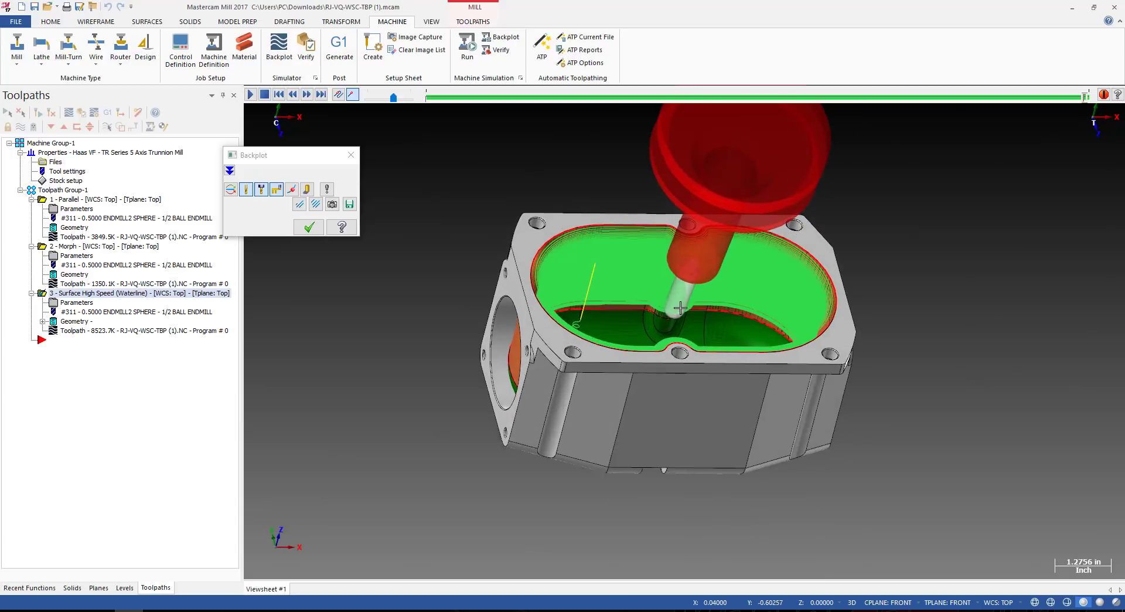
pyautogui.moveTo(1085, 103); pyautogui.dragTo(1089, 102)
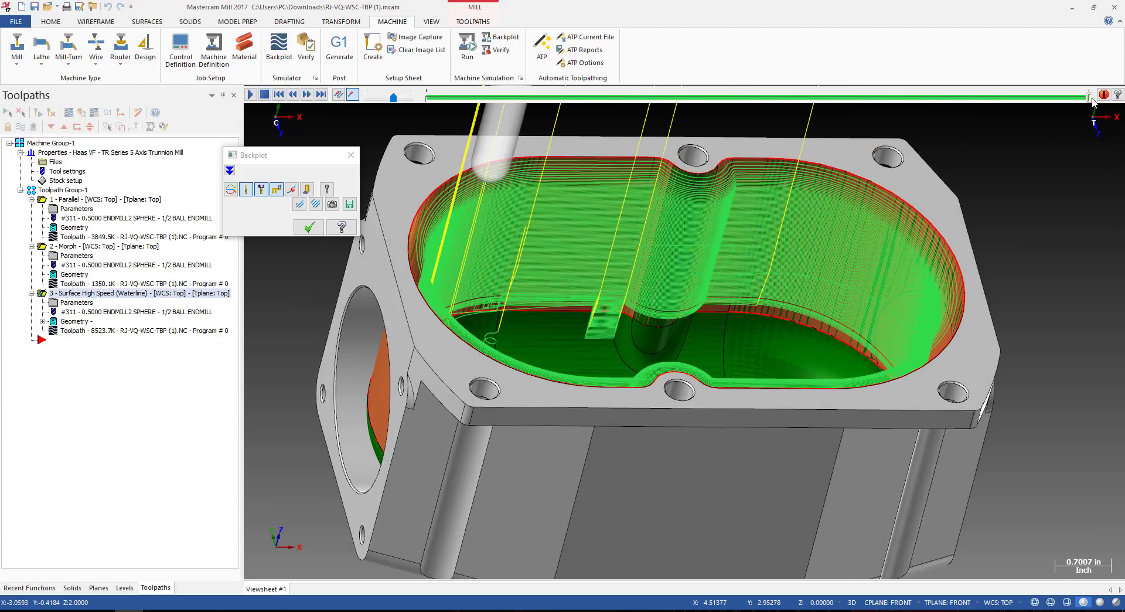
pyautogui.moveTo(996, 263); pyautogui.dragTo(577, 304, button='middle')
pyautogui.scroll(3, 612, 307)
pyautogui.scroll(-5, 611, 304)
pyautogui.scroll(-1, 577, 305)
pyautogui.press('Escape')
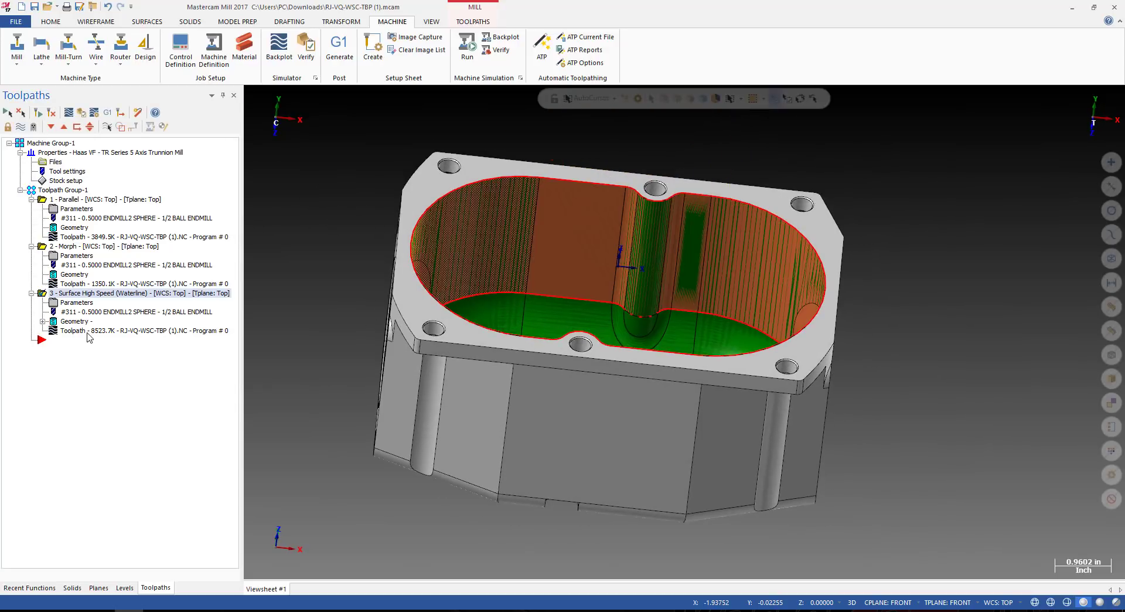
# Backplot most of the Waterline toolpath again and turn on the display of 4-5 axis tool vectors with length 1.0.
pyautogui.hotkey('alt', 't')
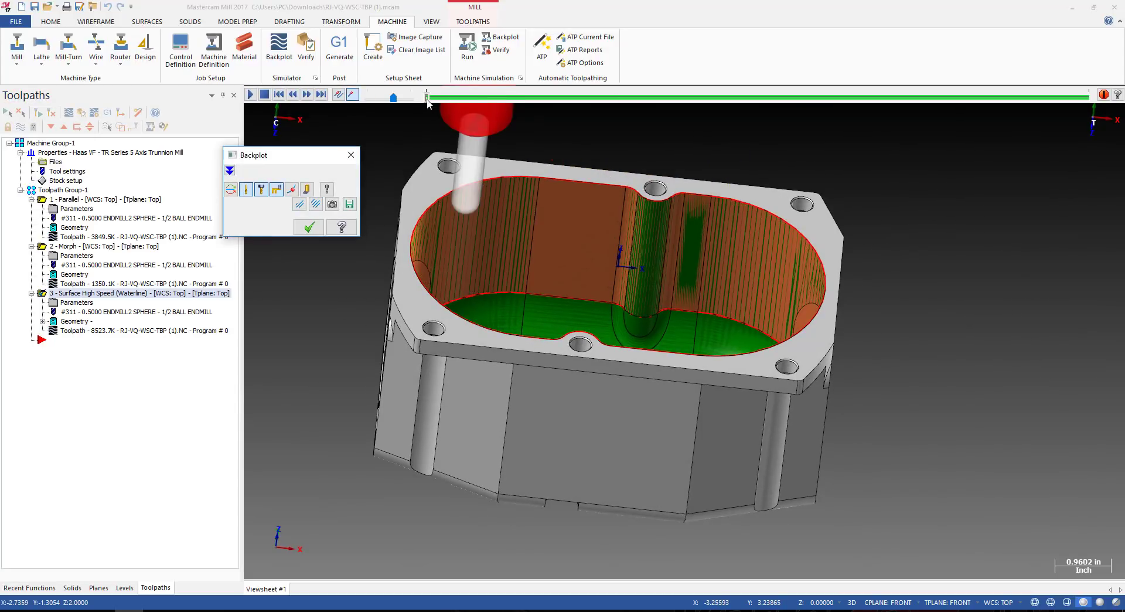
pyautogui.moveTo(427, 97)
pyautogui.mouseDown()
pyautogui.moveTo(940, 170)
pyautogui.moveTo(1026, 172)
pyautogui.mouseUp()
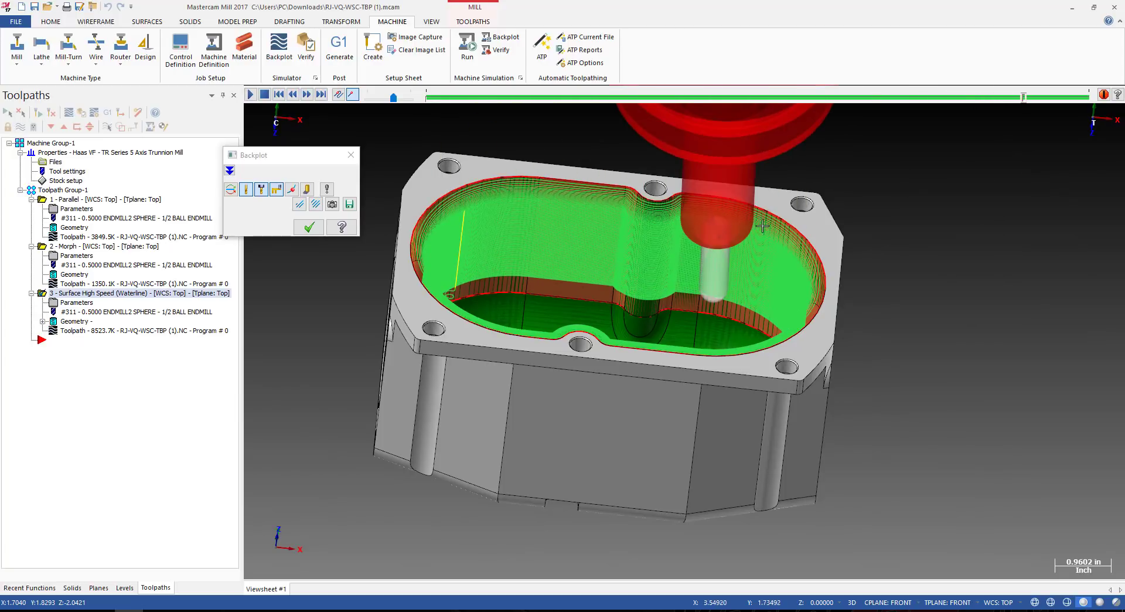
pyautogui.click(327, 189)
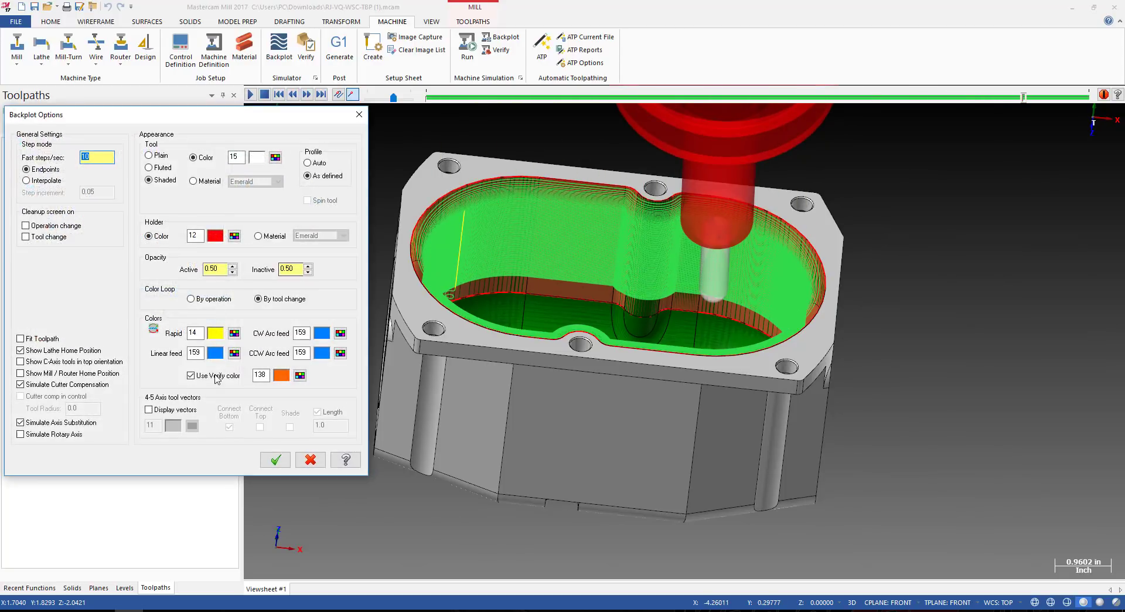
pyautogui.click(149, 409)
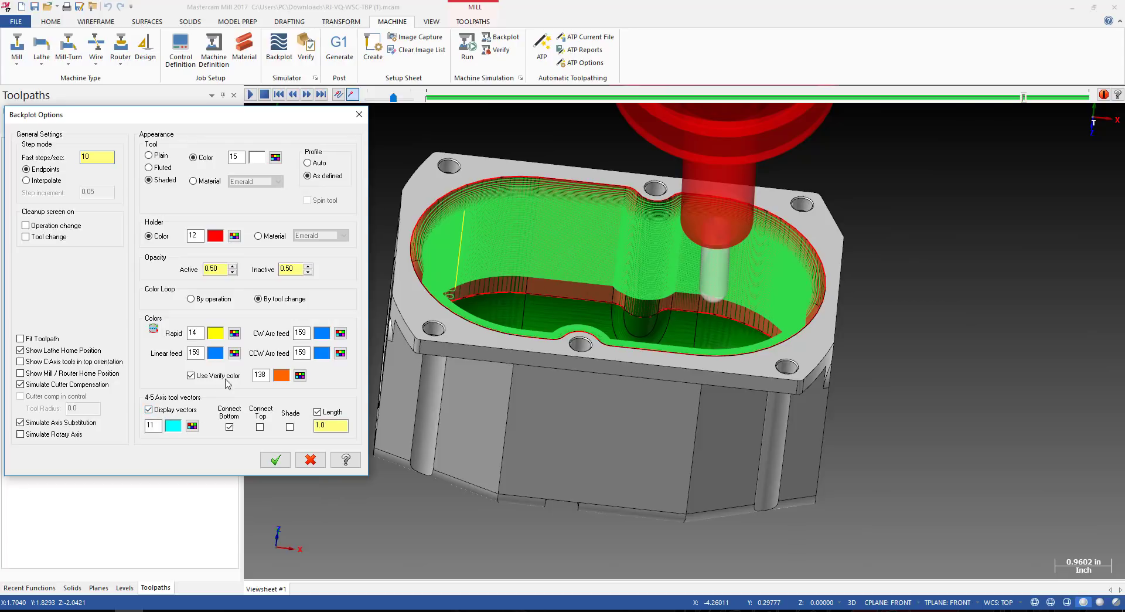
pyautogui.click(275, 462)
# Examine the Waterline's tool vectors along the pocket walls and around the boss, and close the backplot.
pyautogui.moveTo(551, 196); pyautogui.dragTo(542, 135, button='middle')
pyautogui.scroll(2, 605, 210)
pyautogui.scroll(2, 605, 210)
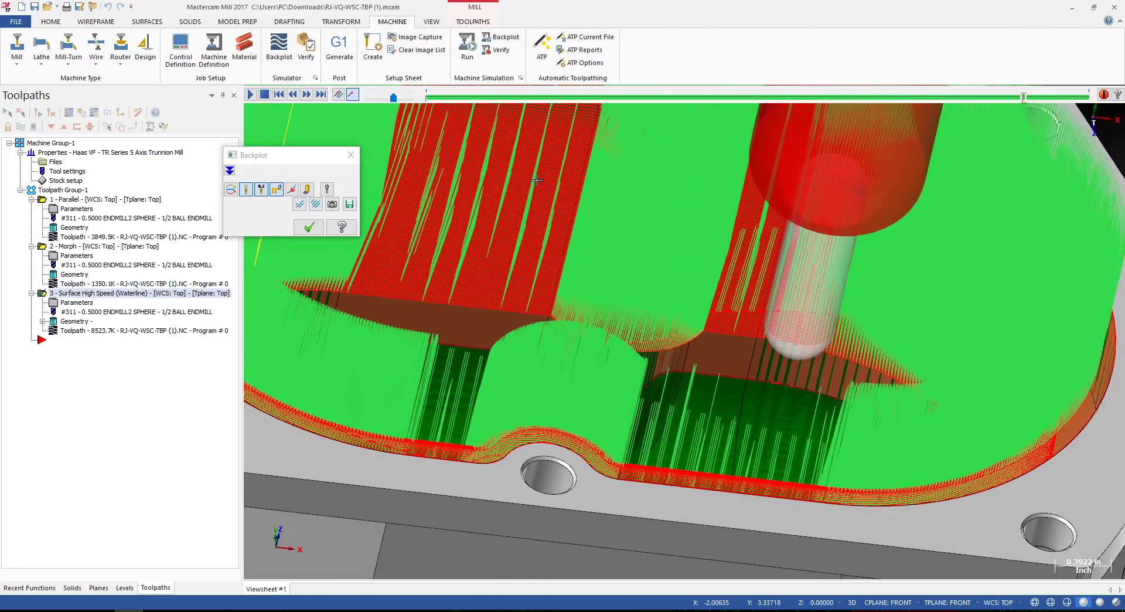
pyautogui.scroll(-3, 540, 134)
pyautogui.moveTo(551, 250); pyautogui.dragTo(494, 251, button='middle')
pyautogui.moveTo(494, 264); pyautogui.dragTo(463, 346, button='middle')
pyautogui.scroll(5, 422, 217)
pyautogui.scroll(4, 422, 219)
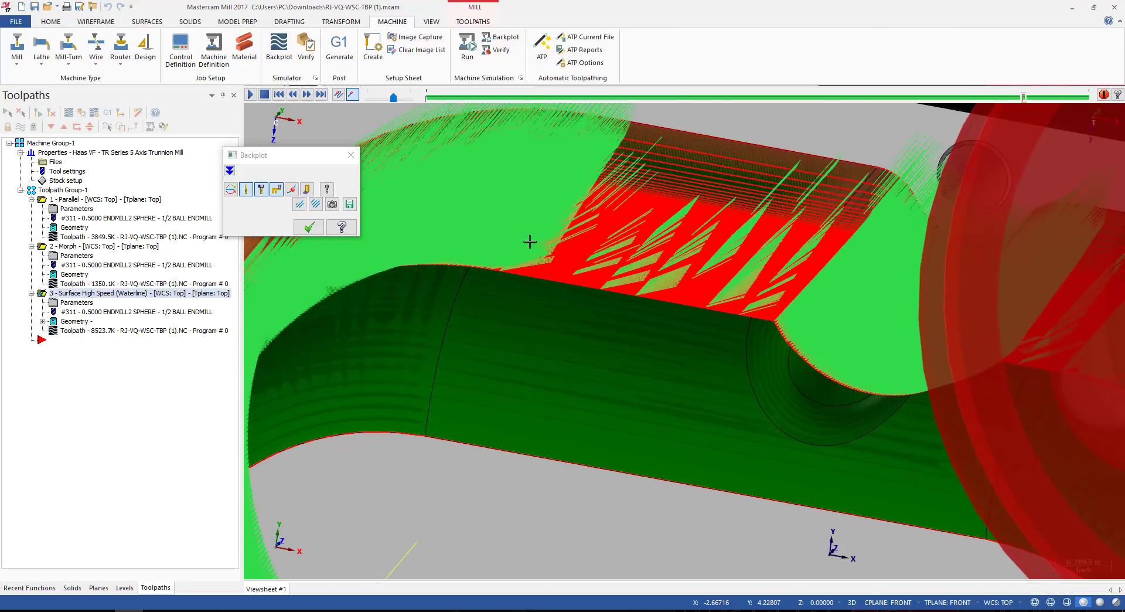
pyautogui.moveTo(545, 250)
pyautogui.mouseDown(button='middle')
pyautogui.moveTo(572, 263)
pyautogui.moveTo(561, 256)
pyautogui.mouseUp(button='middle')
pyautogui.scroll(-8, 502, 232)
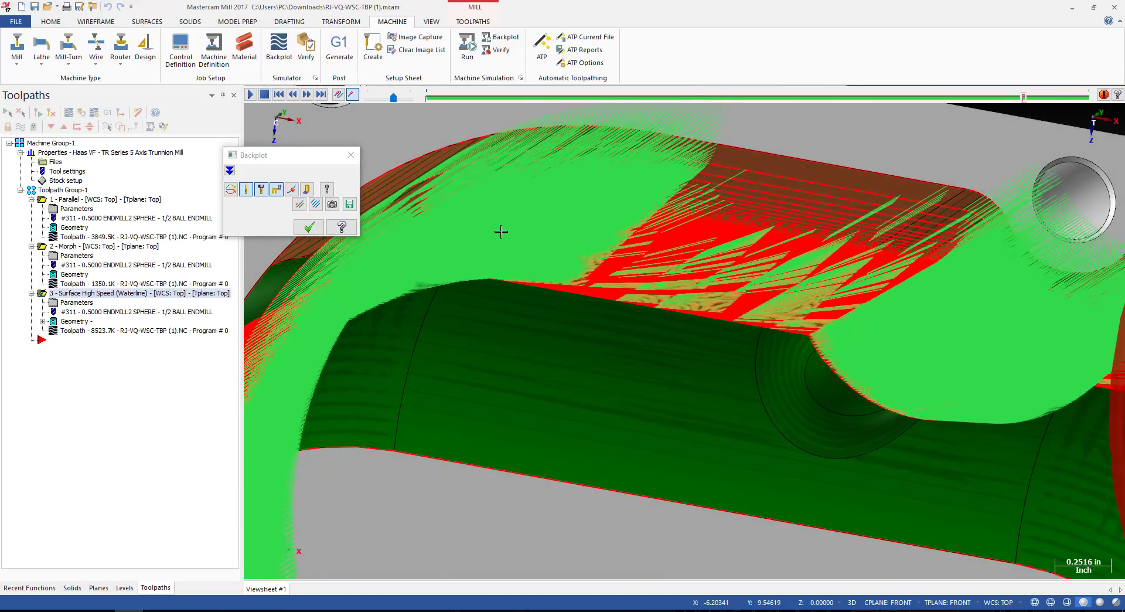
pyautogui.moveTo(627, 229); pyautogui.dragTo(579, 208, button='middle')
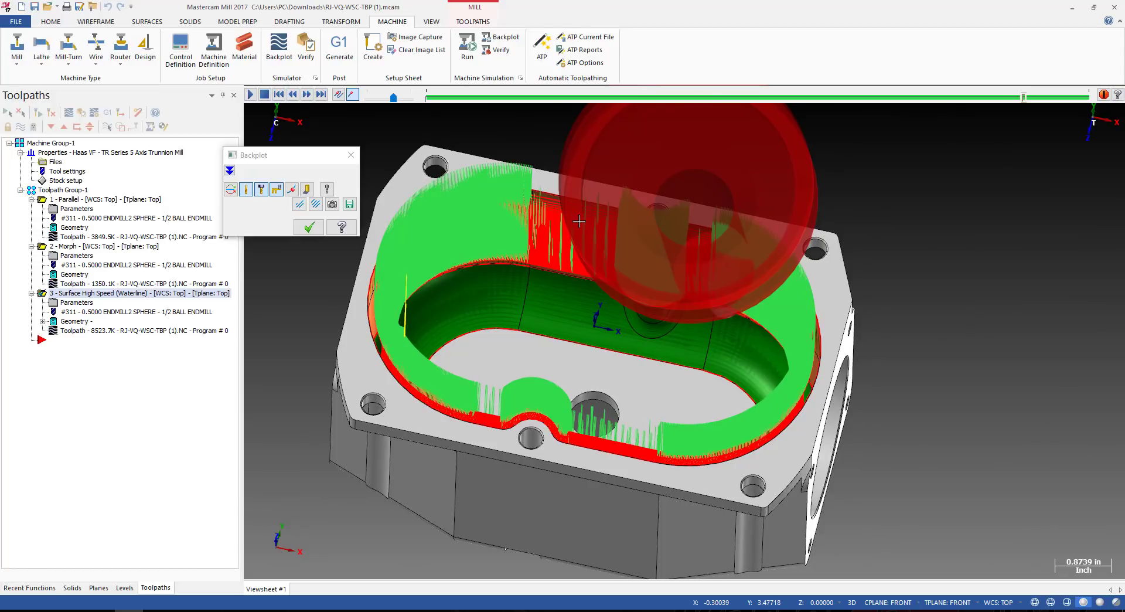
pyautogui.press('Escape')
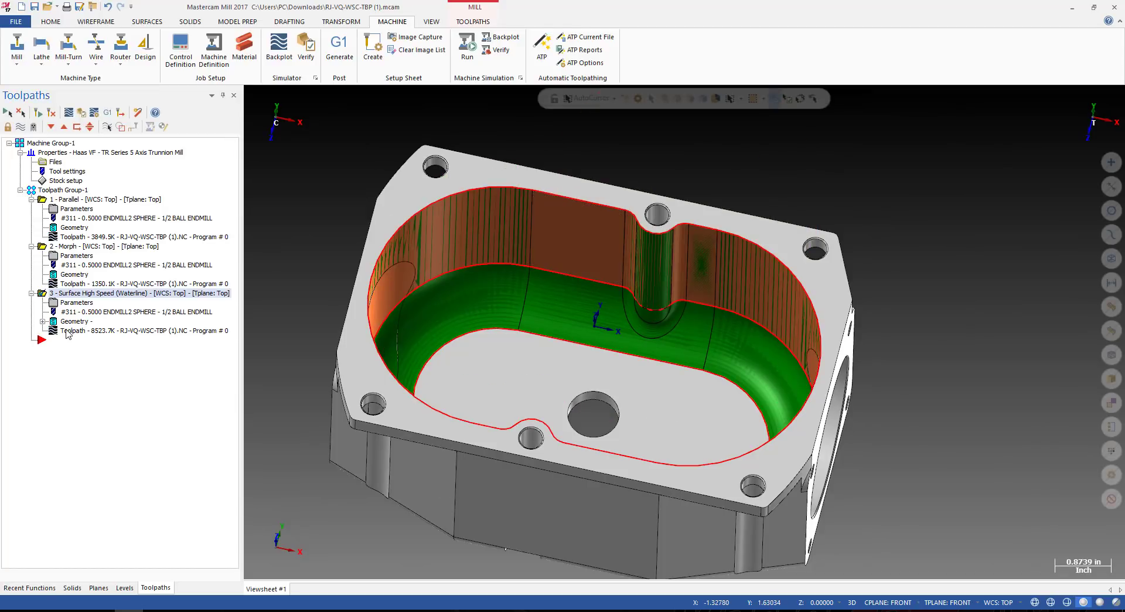
# Backplot the complete Waterline toolpath with tool vectors and inspect how the tool tilts at the boss and pocket floor.
pyautogui.click(65, 334)
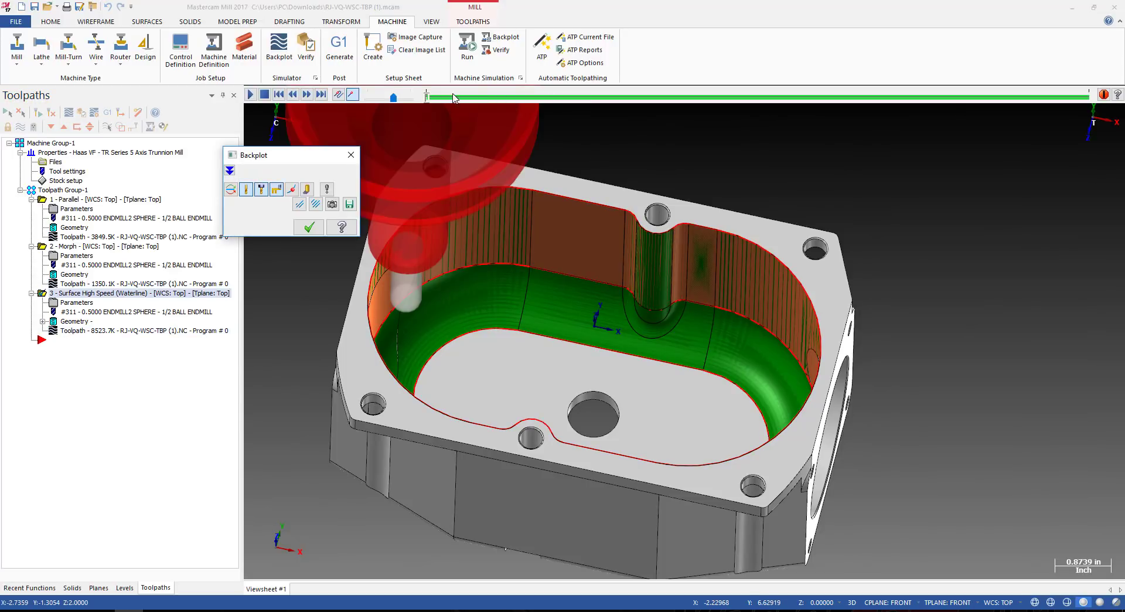
pyautogui.moveTo(427, 97); pyautogui.dragTo(1088, 97)
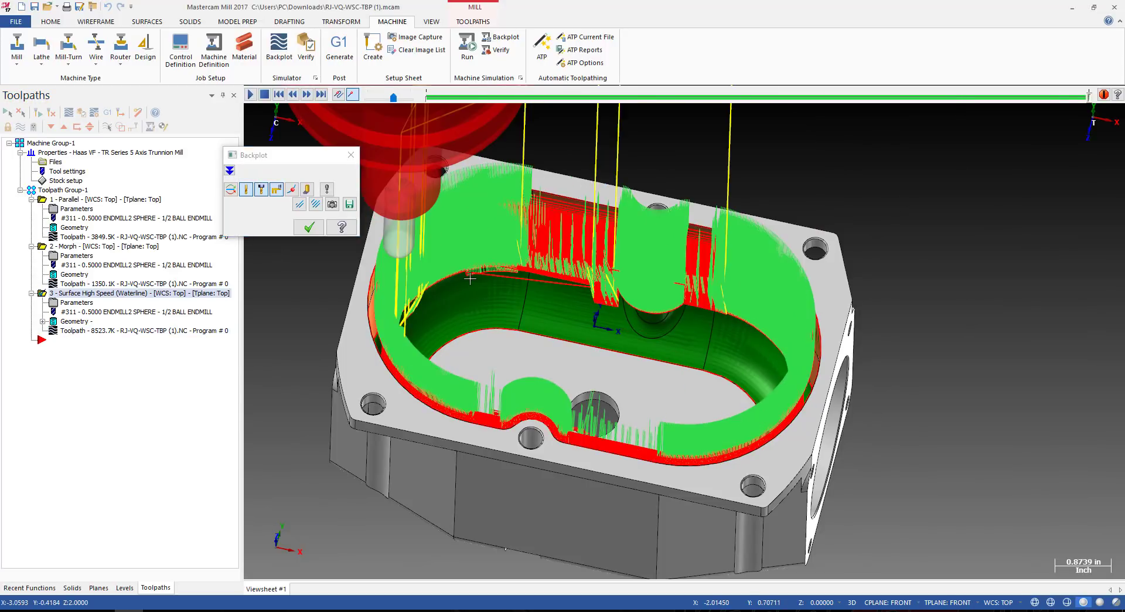
pyautogui.scroll(5, 470, 279)
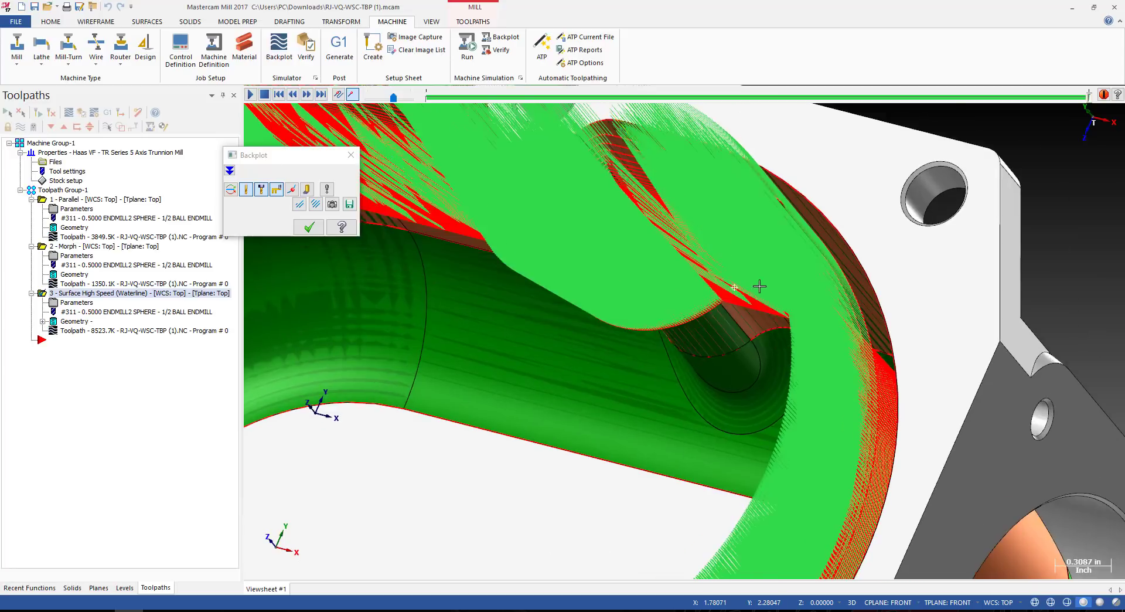
pyautogui.scroll(-4, 759, 286)
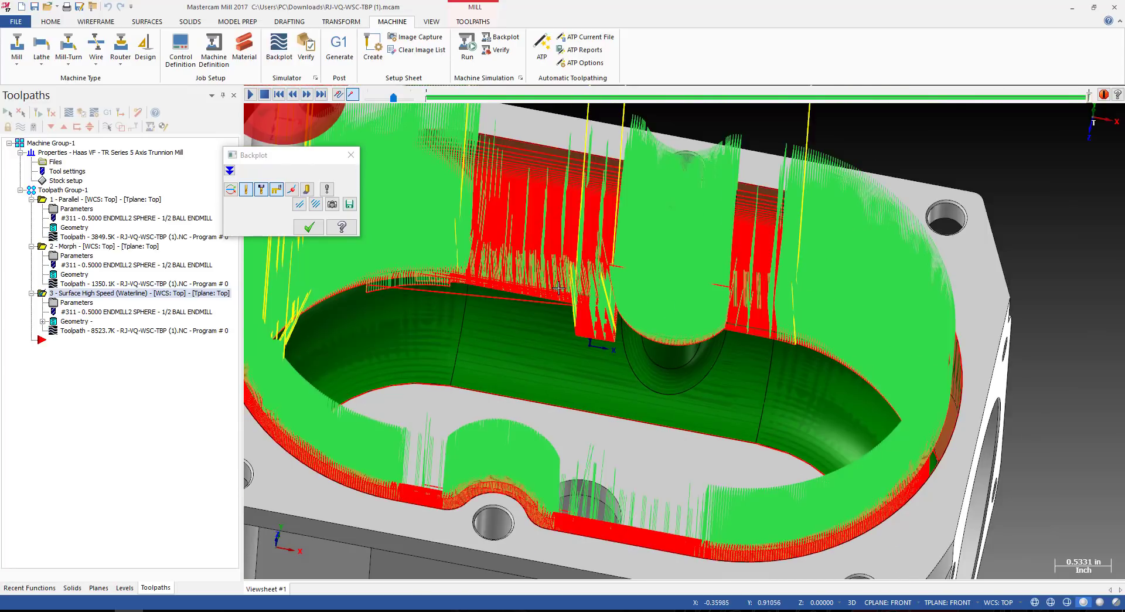
pyautogui.moveTo(559, 287); pyautogui.dragTo(558, 306, button='middle')
pyautogui.press('Escape')
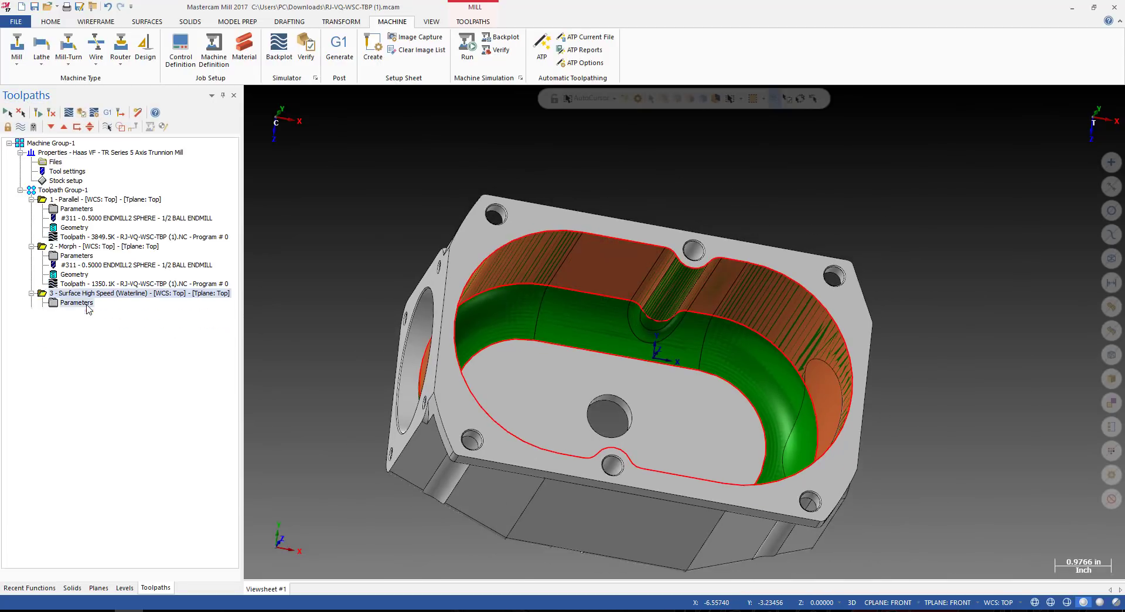
# Check the Waterline's holder collision settings and maximum tilt angle, leaving the parameters without changes.
pyautogui.click(76, 302)
pyautogui.click(216, 191)
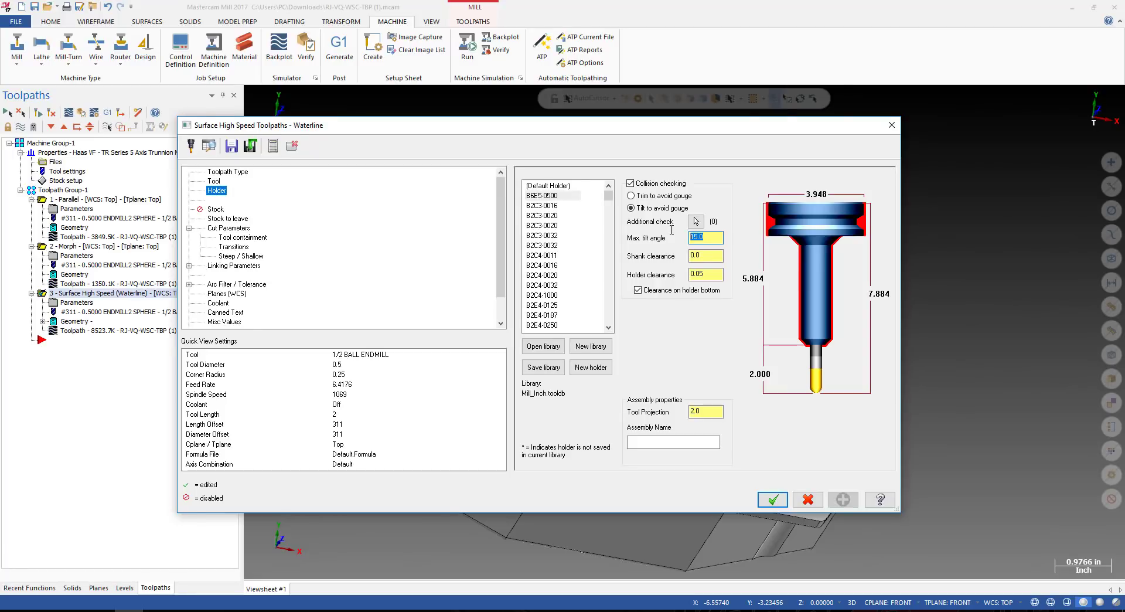
pyautogui.press('Escape')
# Backplot about two thirds of the Waterline toolpath to review its tool vectors, and close the backplot.
pyautogui.hotkey('alt', 't')
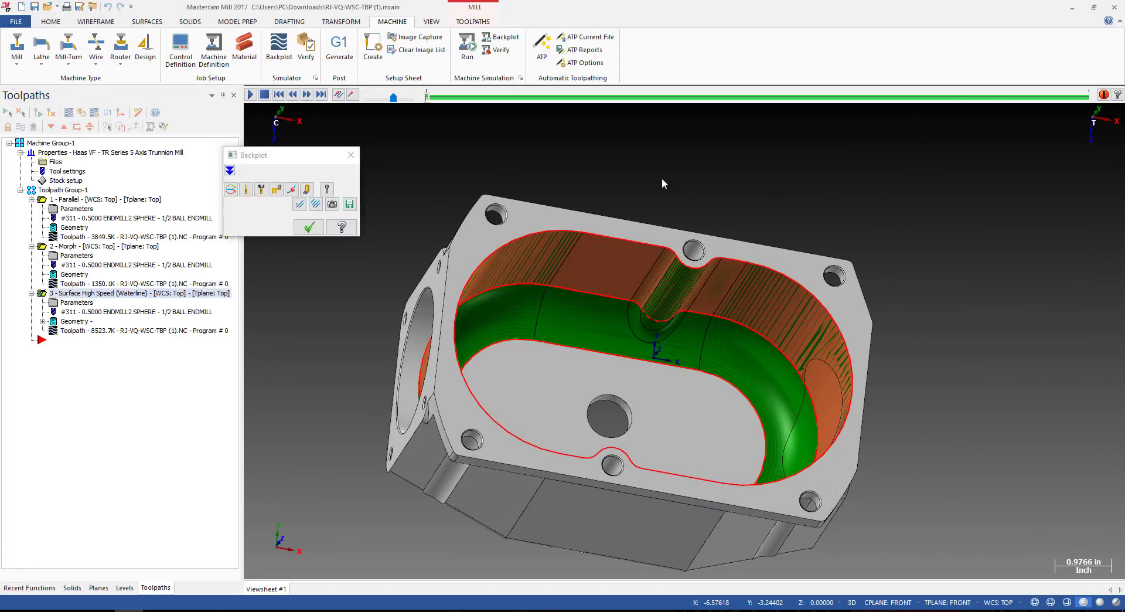
pyautogui.moveTo(427, 100); pyautogui.dragTo(858, 97)
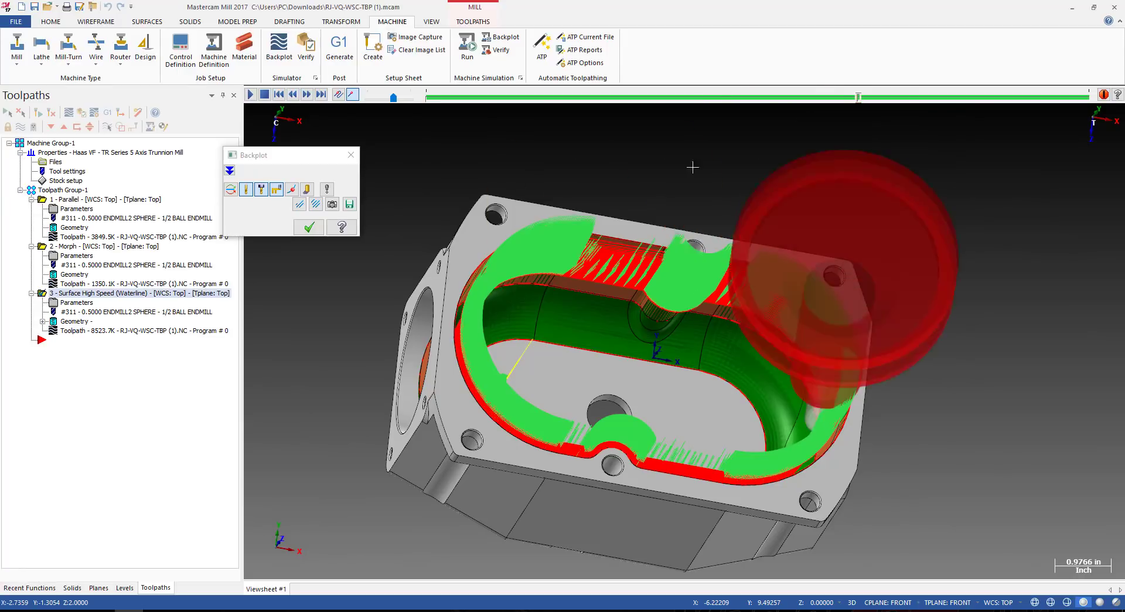
pyautogui.click(350, 155)
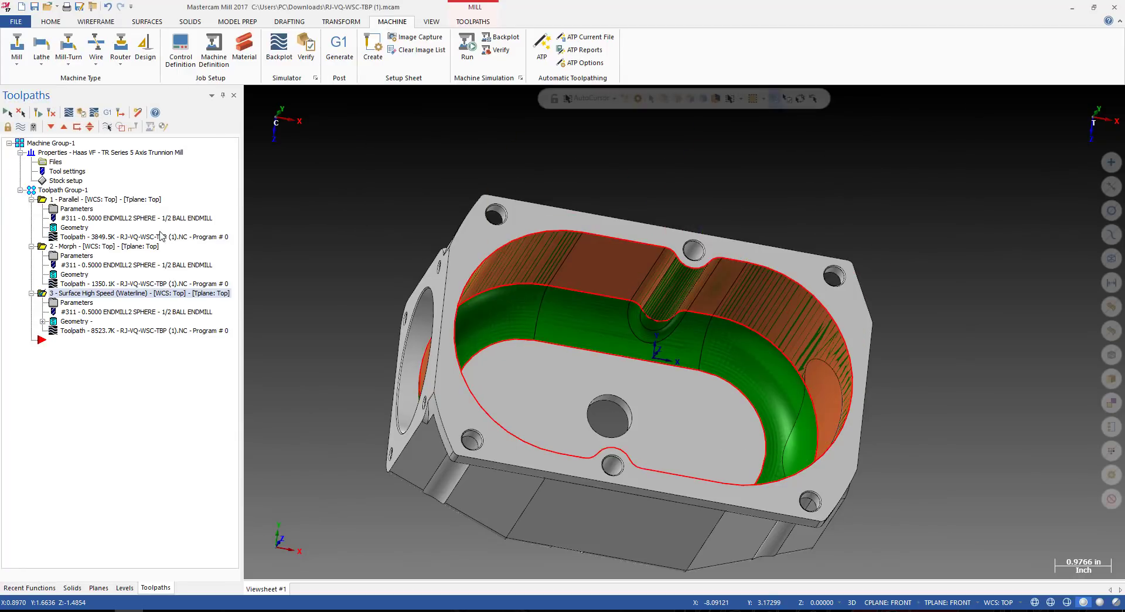
# Backplot the Parallel toolpath to its end with tool vectors and turn on Quick verify shading of the machined walls.
pyautogui.click(94, 241)
pyautogui.hotkey('alt', 't')
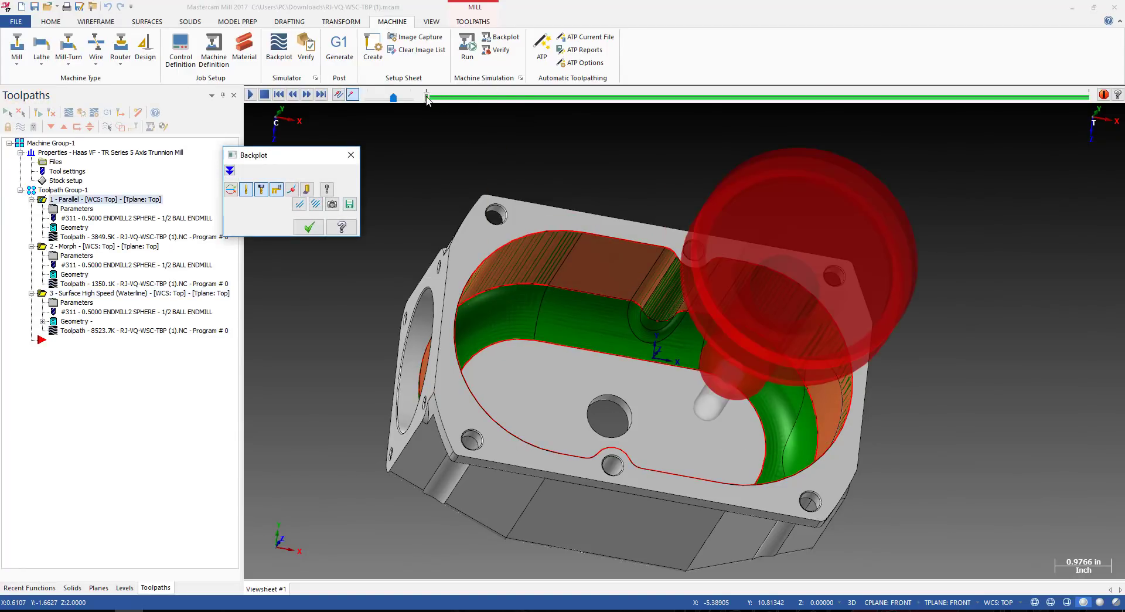
pyautogui.moveTo(427, 97); pyautogui.dragTo(1121, 147)
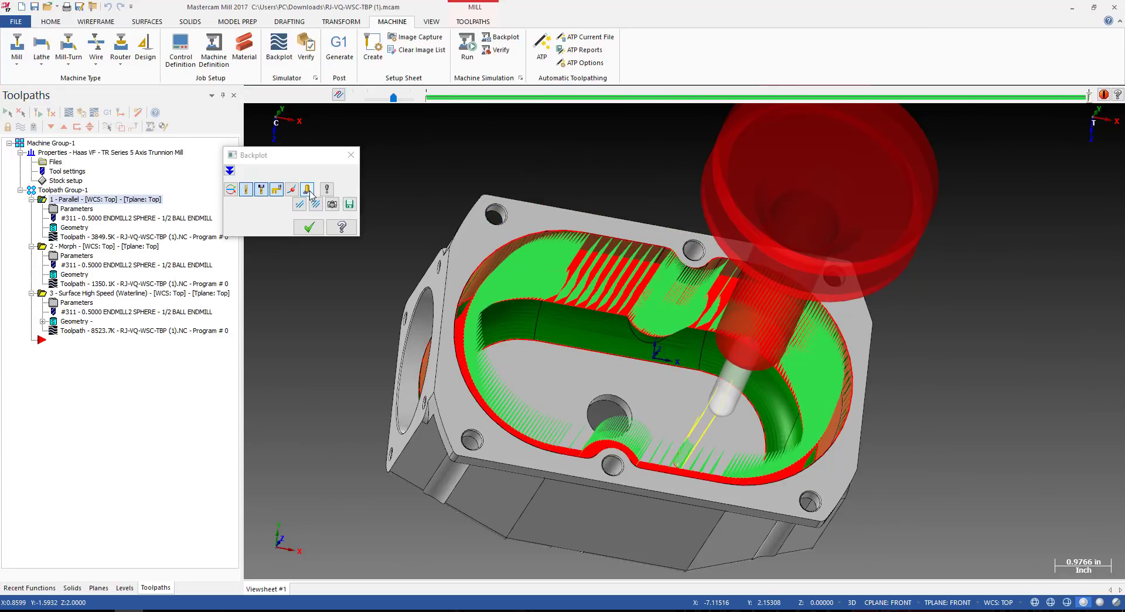
pyautogui.click(308, 189)
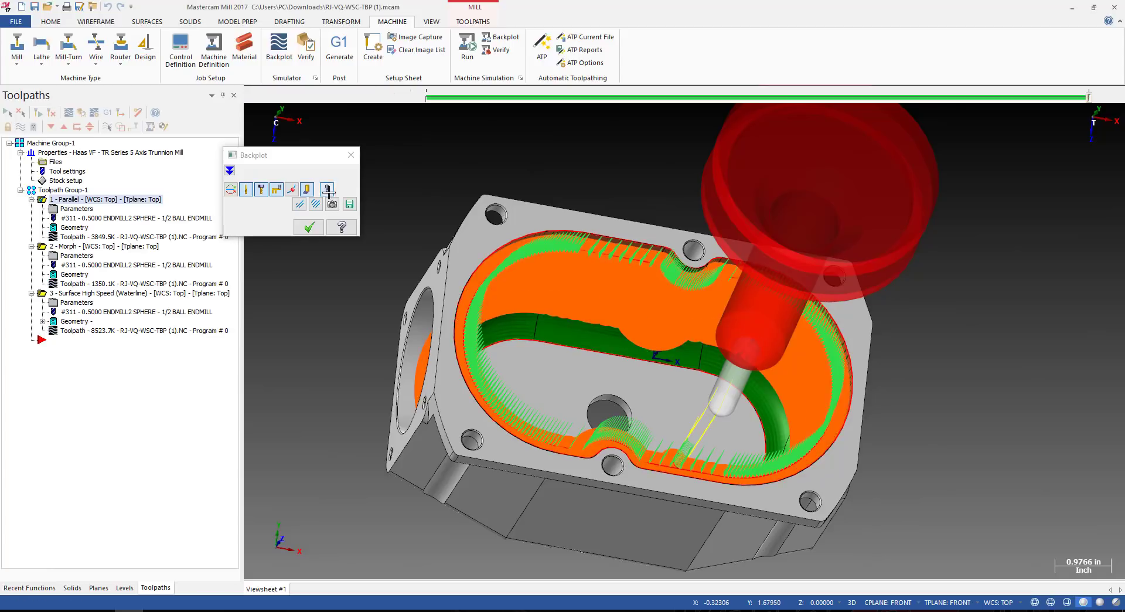
# Hide the tool vectors in the Parallel backplot, inspect the shaded pocket walls, turn off Quick verify and close the backplot.
pyautogui.click(327, 190)
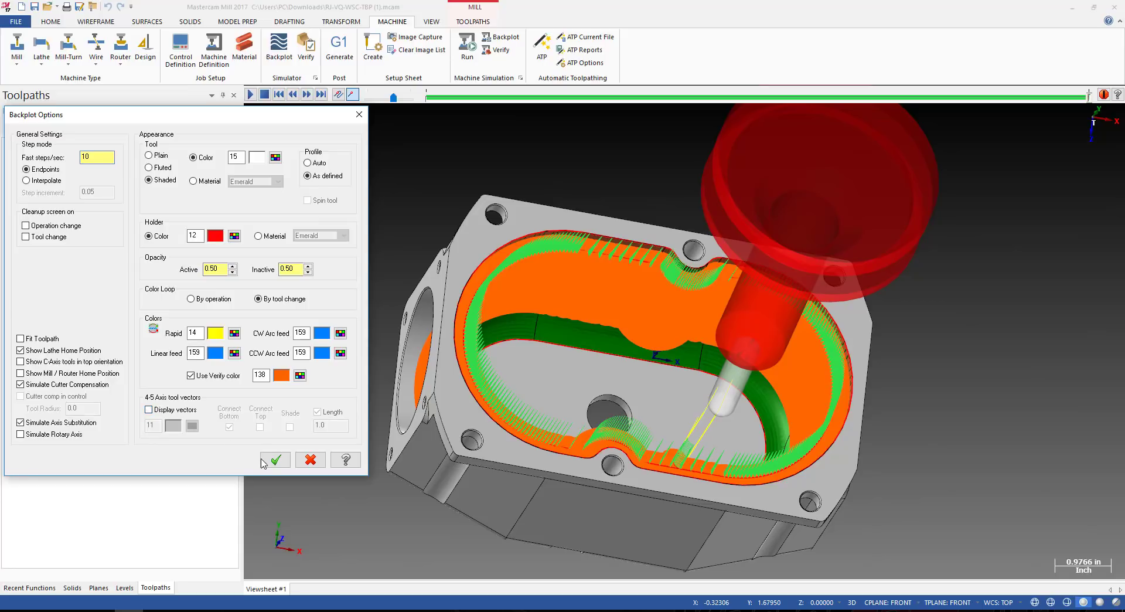
pyautogui.click(273, 460)
pyautogui.moveTo(684, 295); pyautogui.dragTo(619, 286, button='middle')
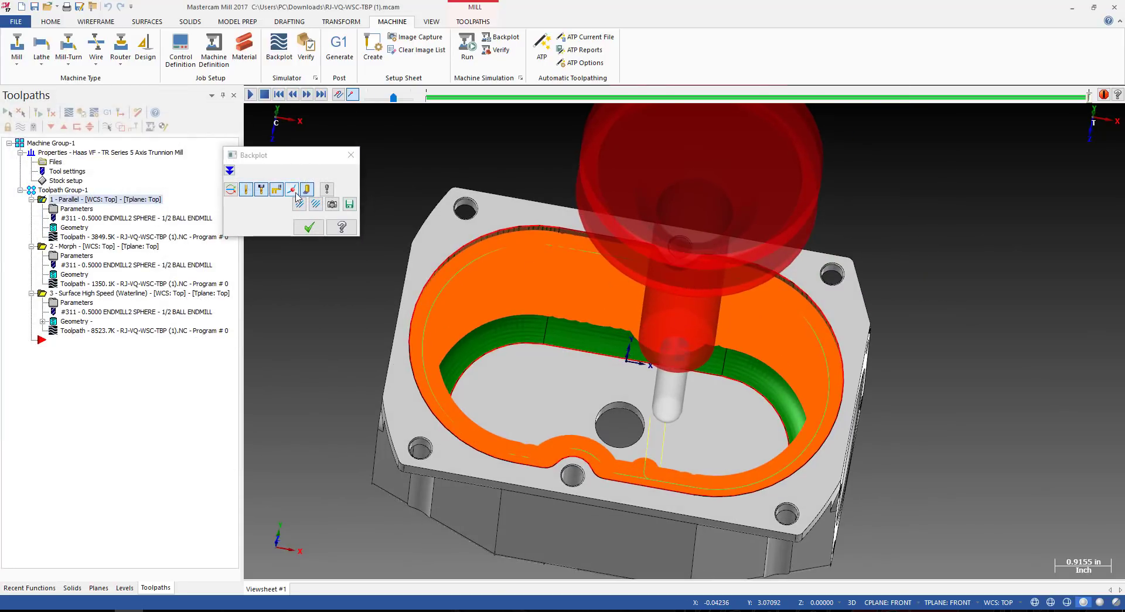
pyautogui.click(306, 189)
pyautogui.moveTo(467, 235); pyautogui.dragTo(399, 239, button='middle')
pyautogui.click(309, 227)
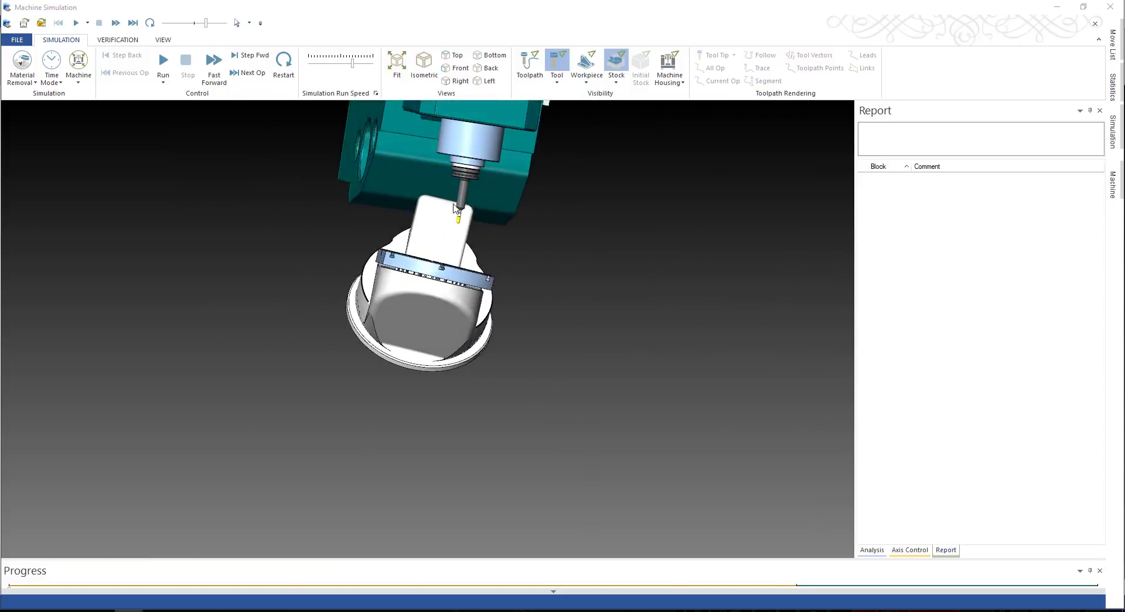
# Switch to Machine Simulation and examine the housing, trunnion table and spindle from several distances.
pyautogui.scroll(5, 441, 229)
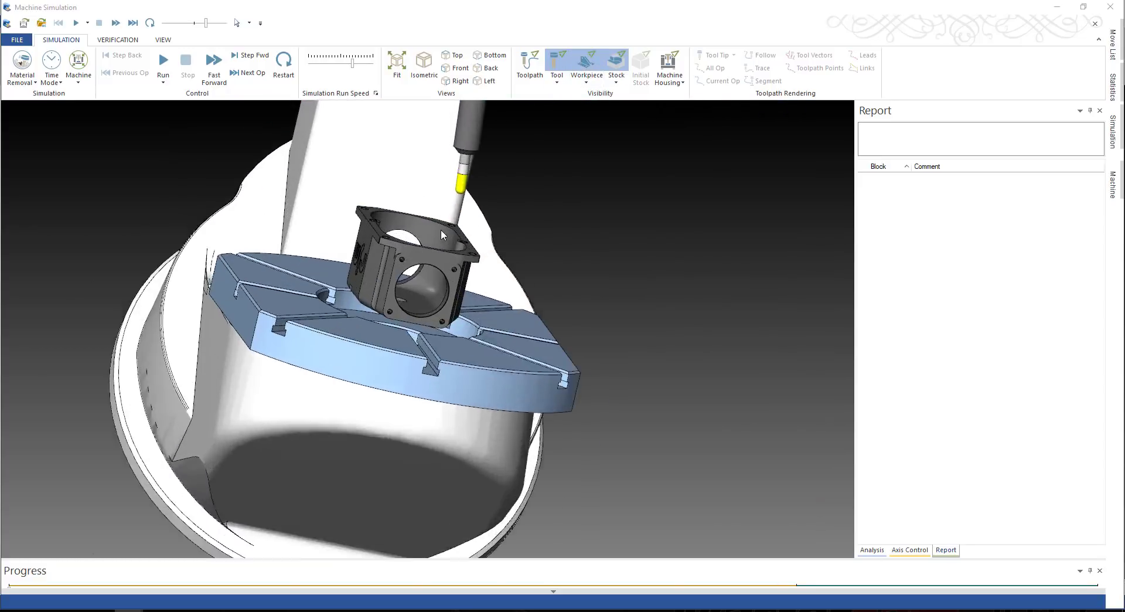
pyautogui.scroll(-10, 463, 275)
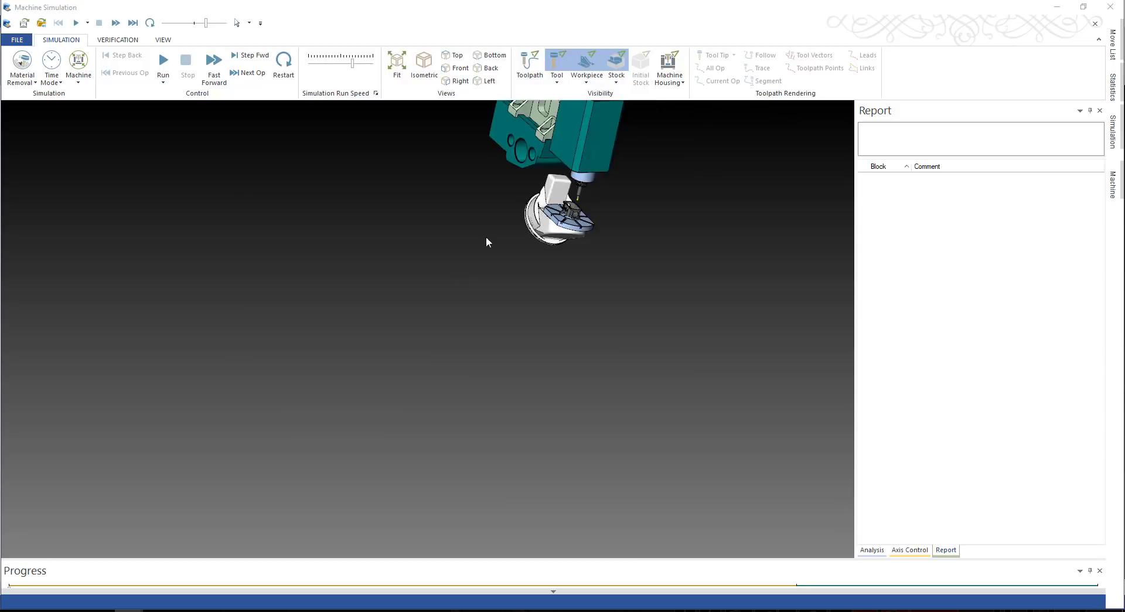
pyautogui.scroll(5, 488, 238)
pyautogui.scroll(-3, 358, 366)
pyautogui.moveTo(493, 276); pyautogui.dragTo(346, 253, button='middle')
pyautogui.scroll(5, 550, 218)
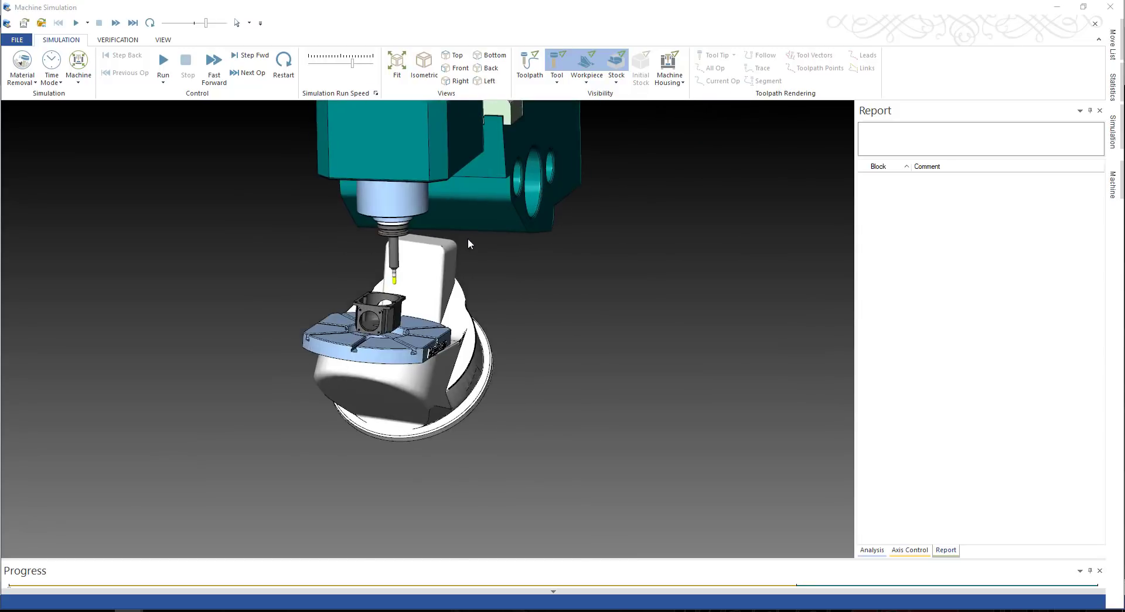
pyautogui.scroll(-5, 468, 238)
pyautogui.scroll(6, 401, 225)
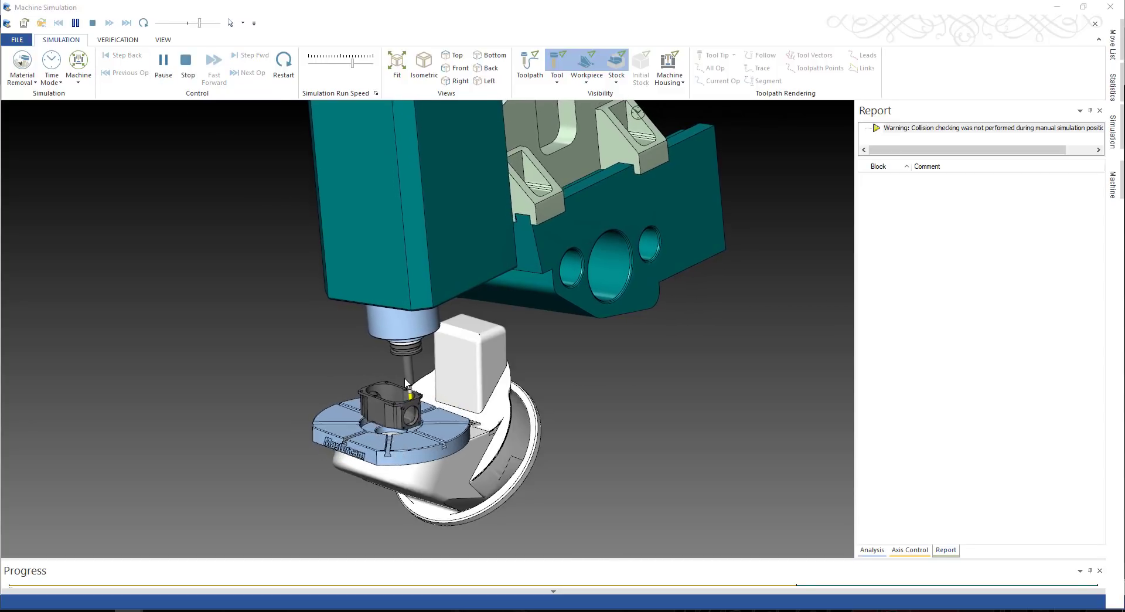
# Run the machine simulation, watch the tool enter the housing pocket and slightly raise the simulation run speed.
pyautogui.scroll(8, 407, 368)
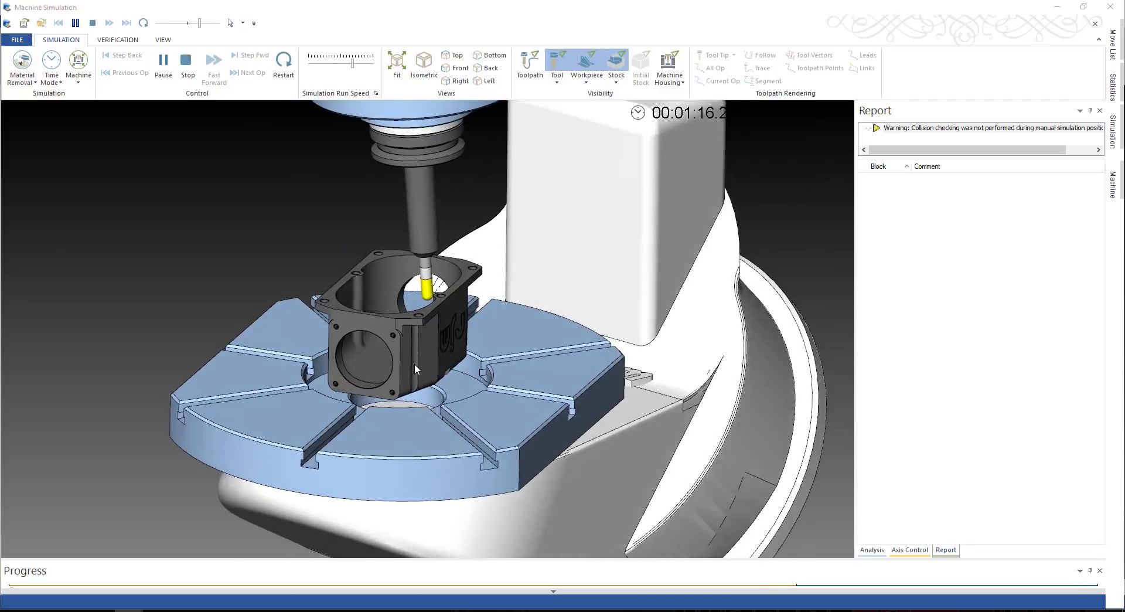
pyautogui.scroll(-5, 454, 371)
pyautogui.scroll(3, 428, 347)
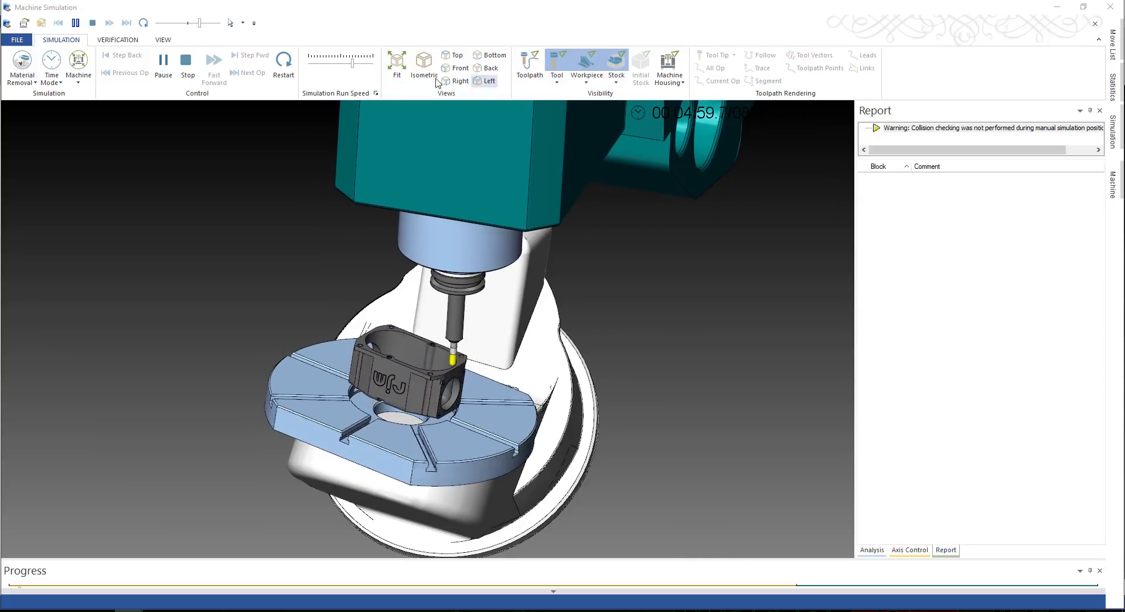
pyautogui.moveTo(355, 69); pyautogui.dragTo(359, 70)
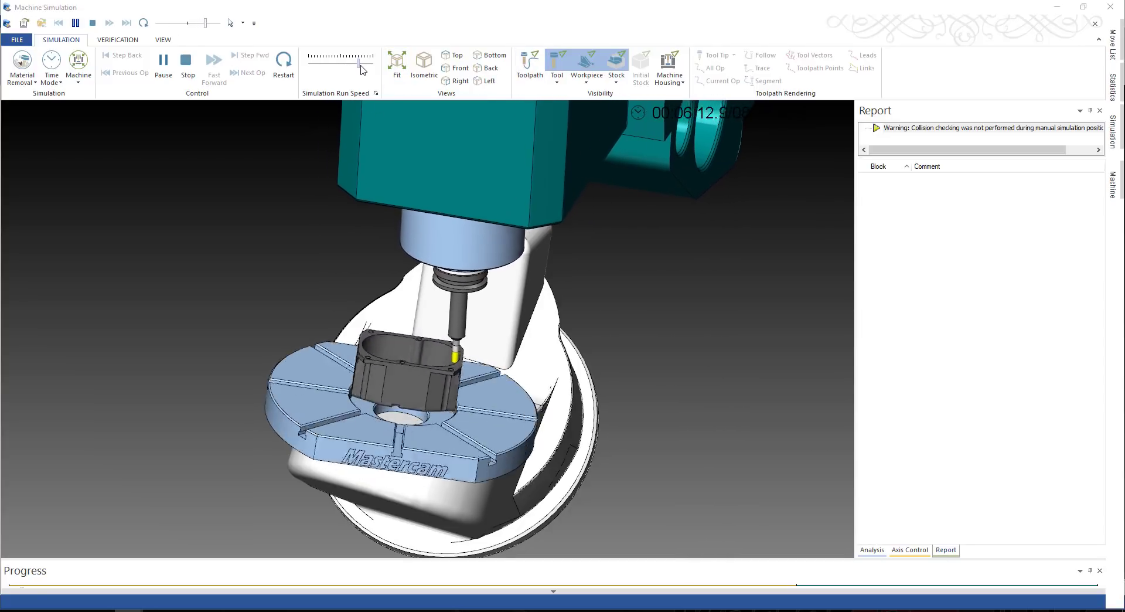
# Show the current operation's toolpath in the running simulation, with Follow rendering turned on and Segment rendering turned off.
pyautogui.click(530, 64)
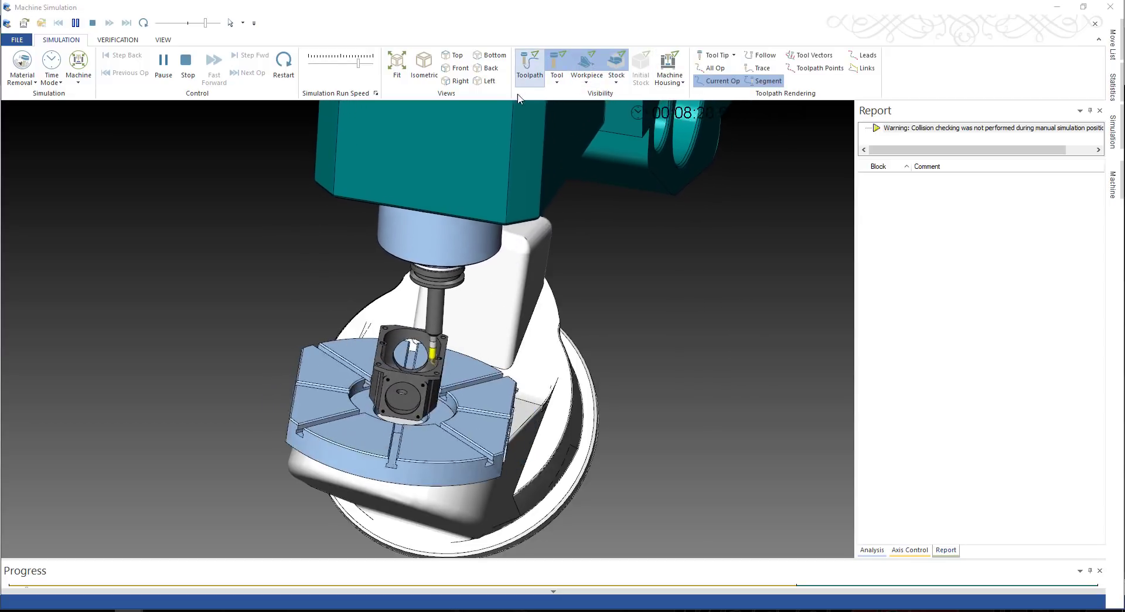
pyautogui.scroll(5, 478, 330)
pyautogui.scroll(-5, 451, 335)
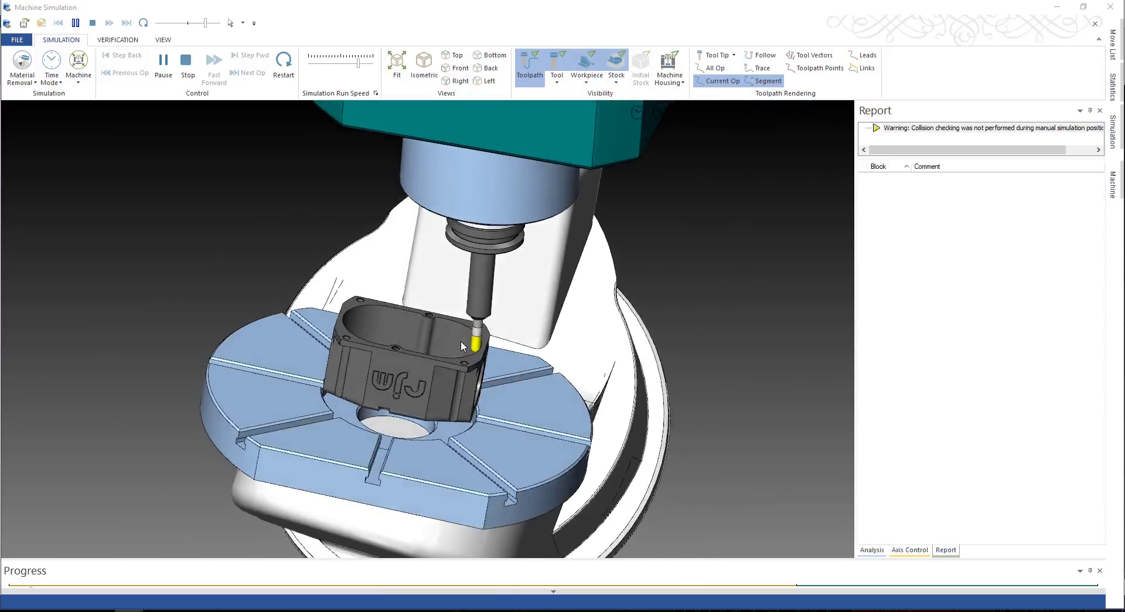
pyautogui.scroll(3, 458, 337)
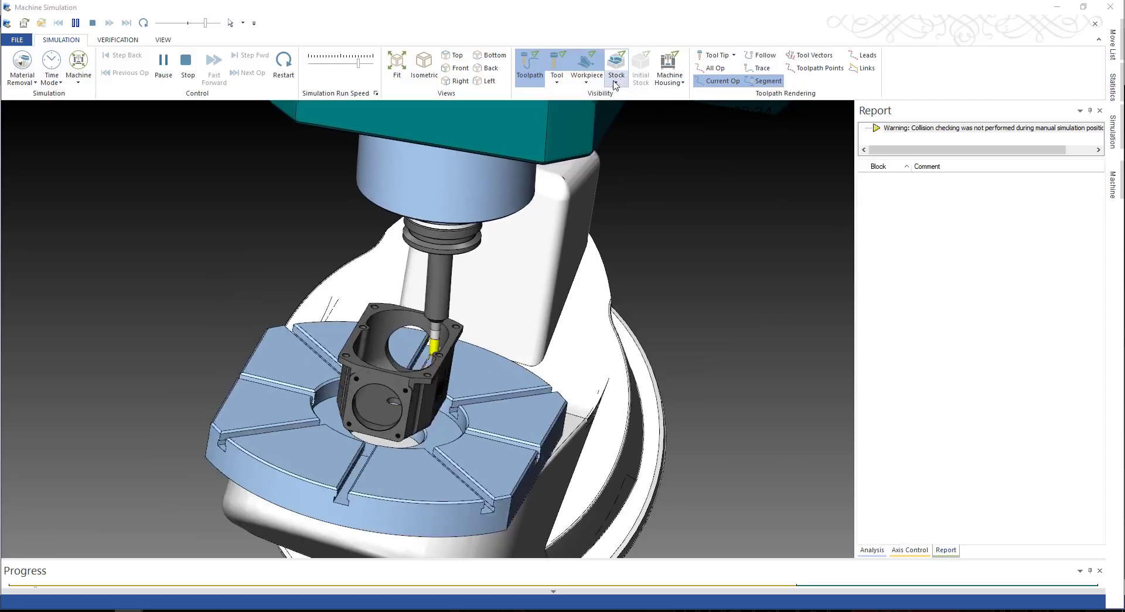
pyautogui.click(764, 80)
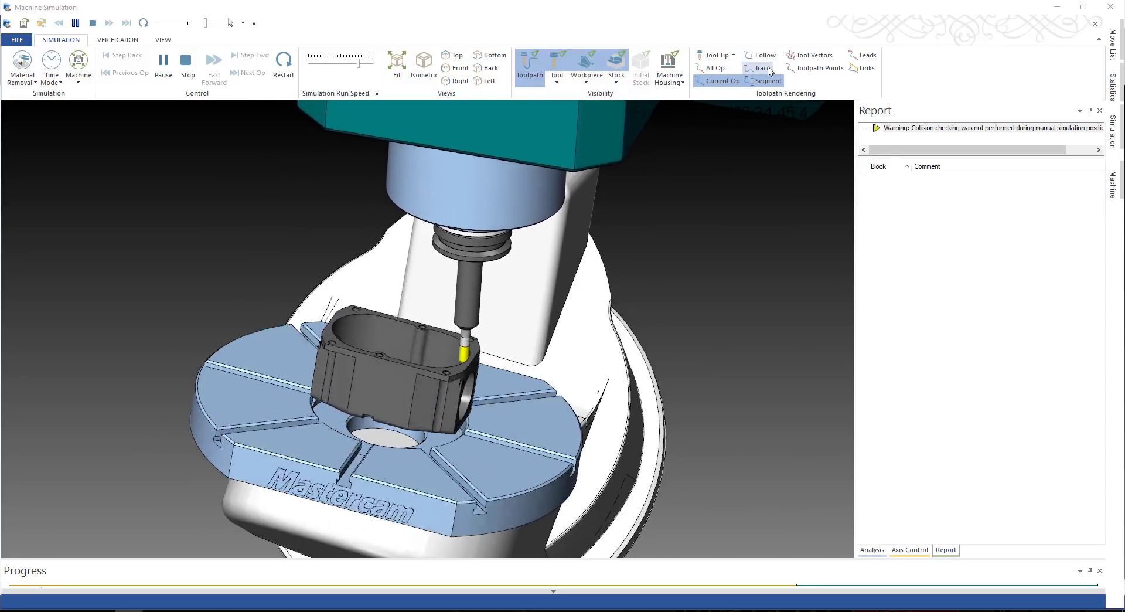
pyautogui.click(763, 55)
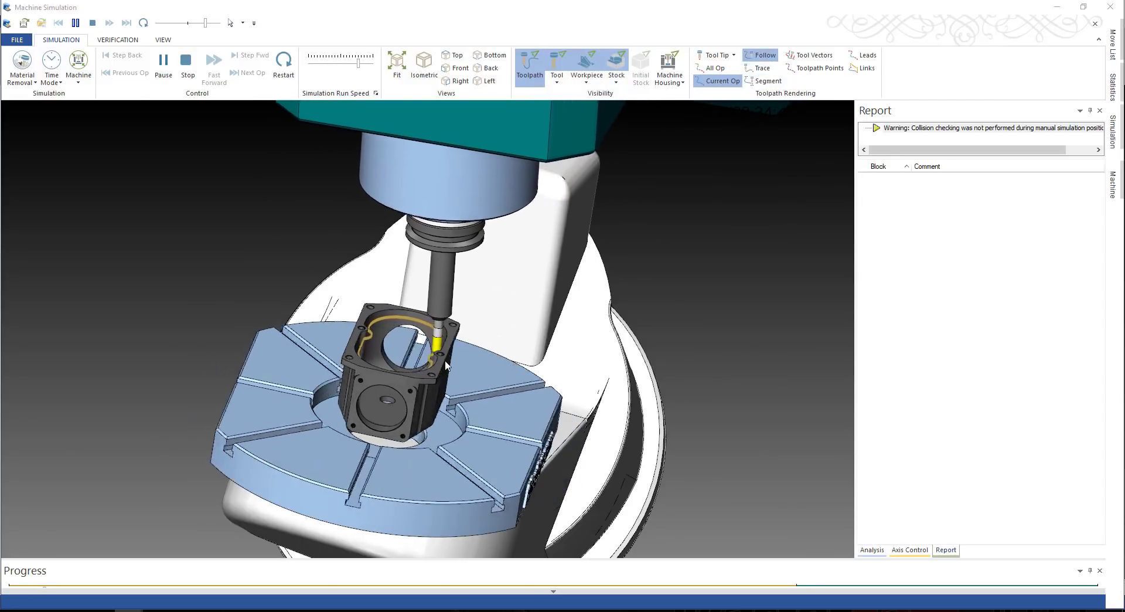
# Examine the trunnion and head motion at the housing from several views while the tool traces the upper pocket wall.
pyautogui.scroll(5, 397, 330)
pyautogui.scroll(-2, 396, 326)
pyautogui.scroll(-4, 395, 324)
pyautogui.scroll(2, 374, 322)
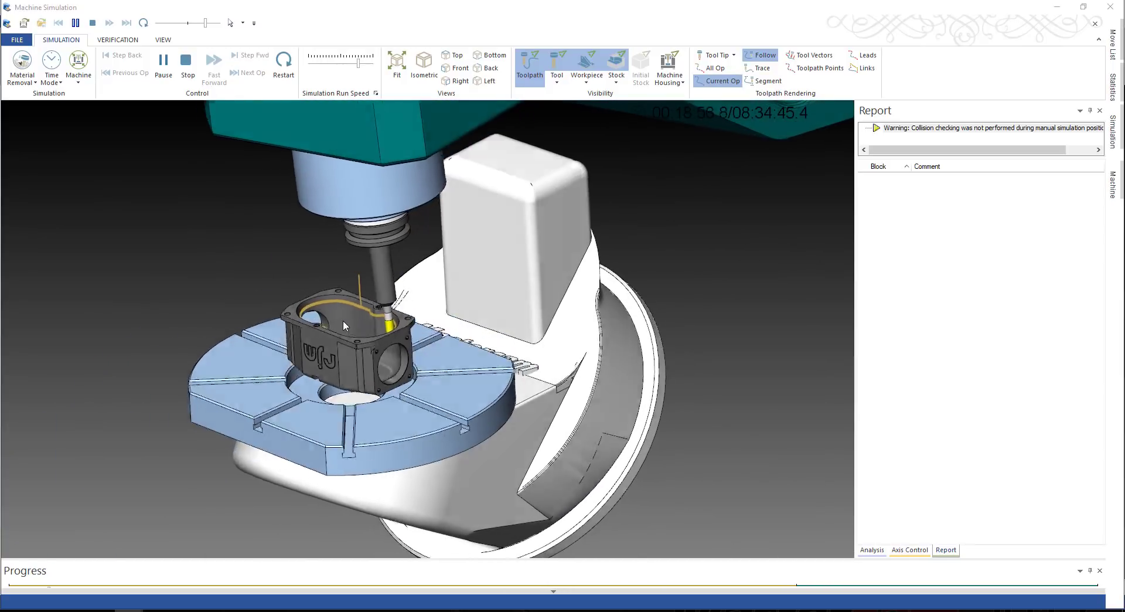
pyautogui.scroll(-4, 324, 315)
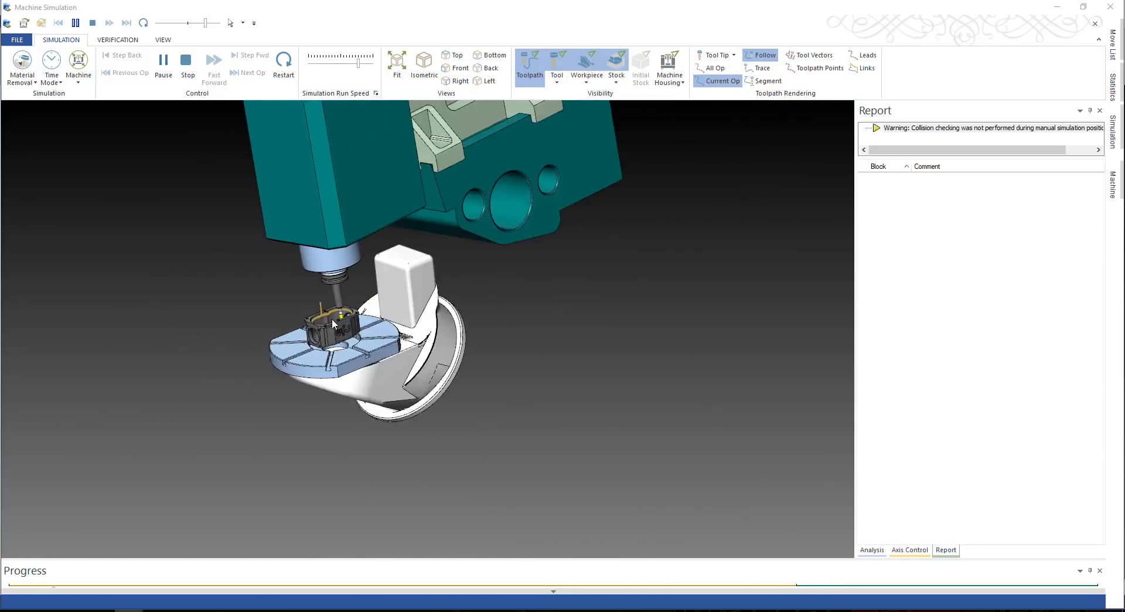
pyautogui.scroll(3, 331, 318)
pyautogui.scroll(4, 344, 300)
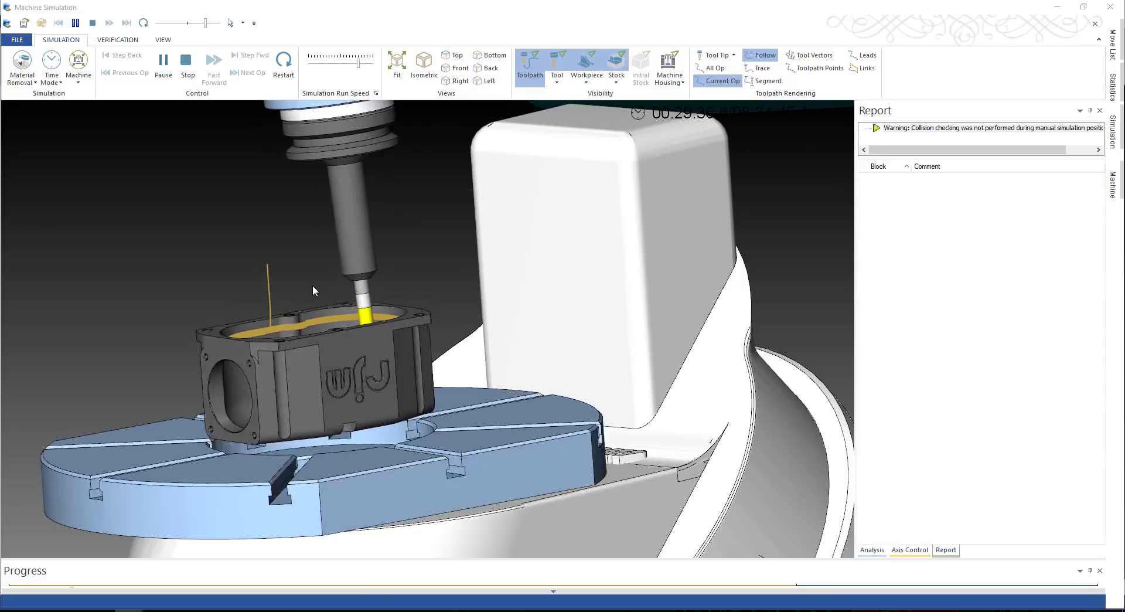
pyautogui.scroll(-5, 314, 289)
pyautogui.scroll(-5, 300, 241)
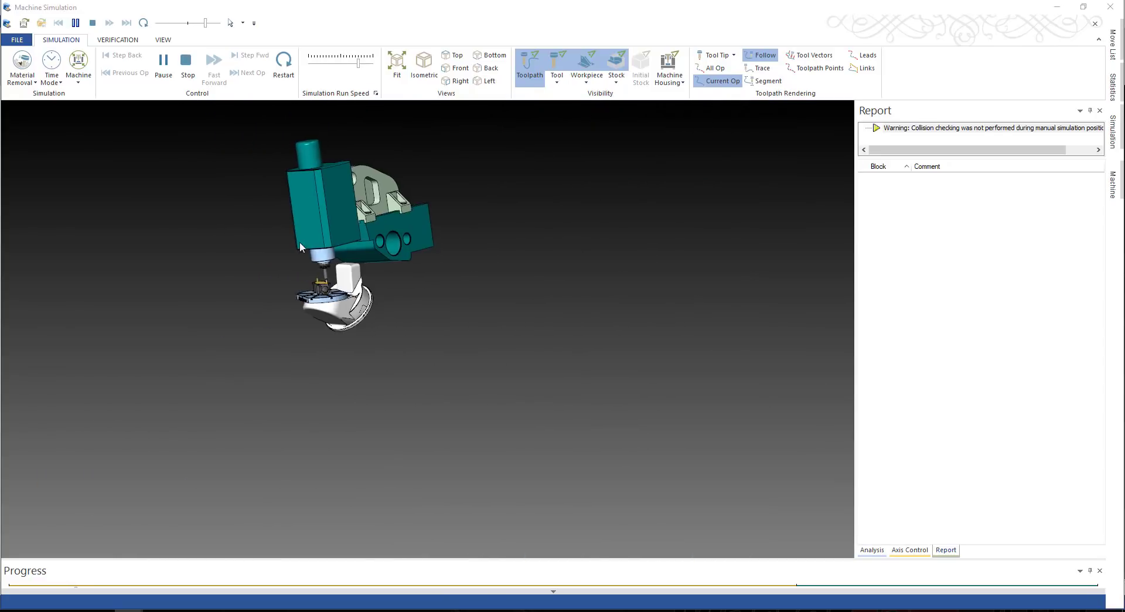
pyautogui.scroll(6, 340, 328)
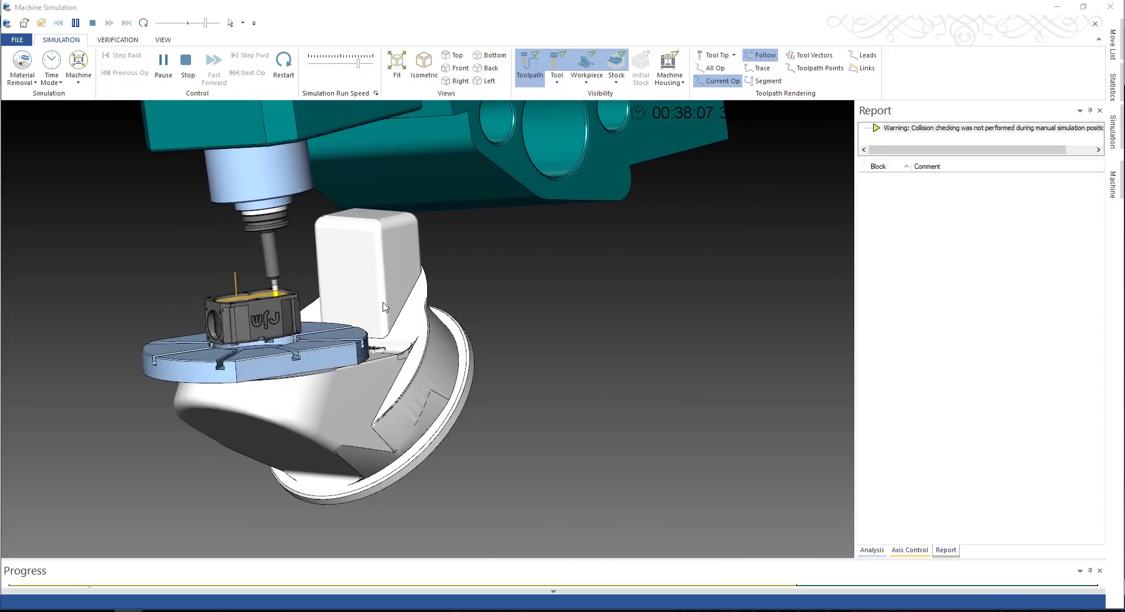
pyautogui.scroll(3, 215, 296)
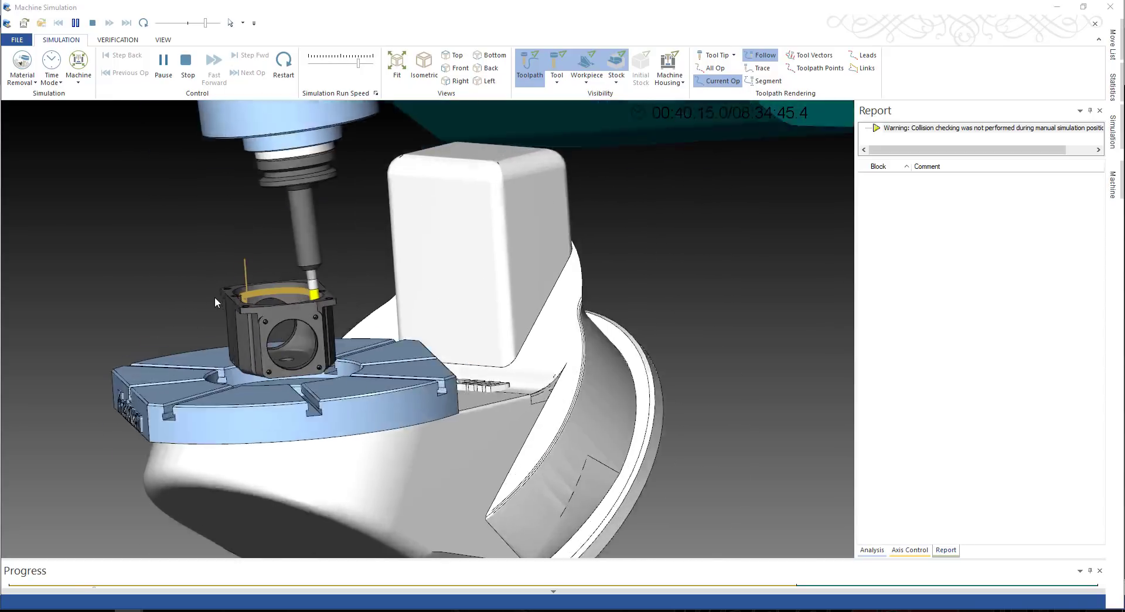
pyautogui.scroll(-3, 498, 299)
pyautogui.scroll(5, 421, 308)
pyautogui.scroll(-2, 483, 293)
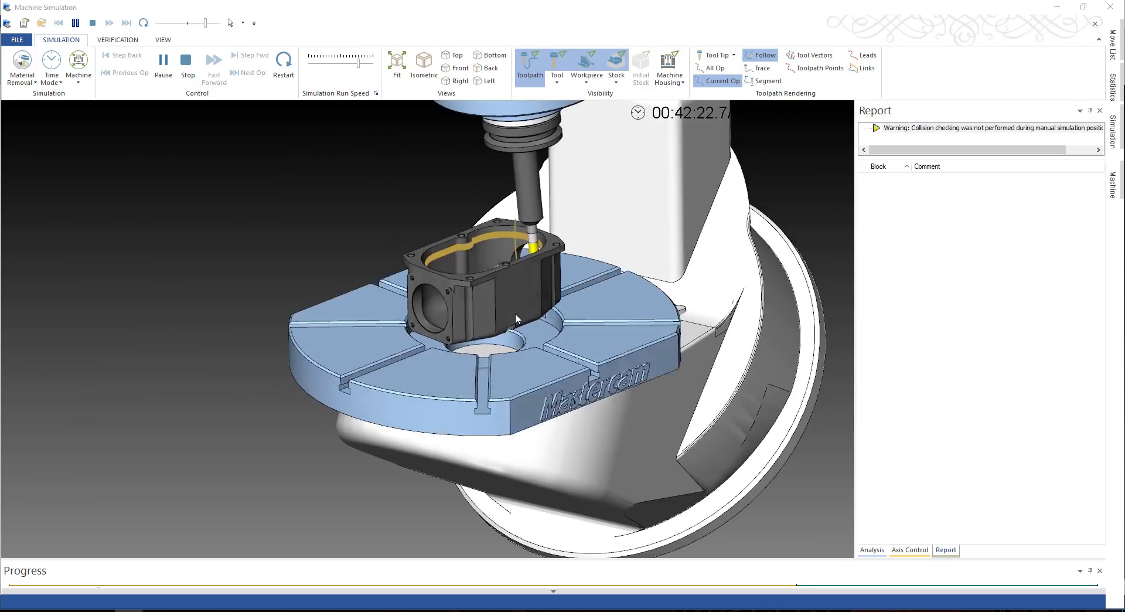
# Speed up the running simulation further and examine the tool and holder clearance inside the pocket and around the table.
pyautogui.scroll(8, 504, 316)
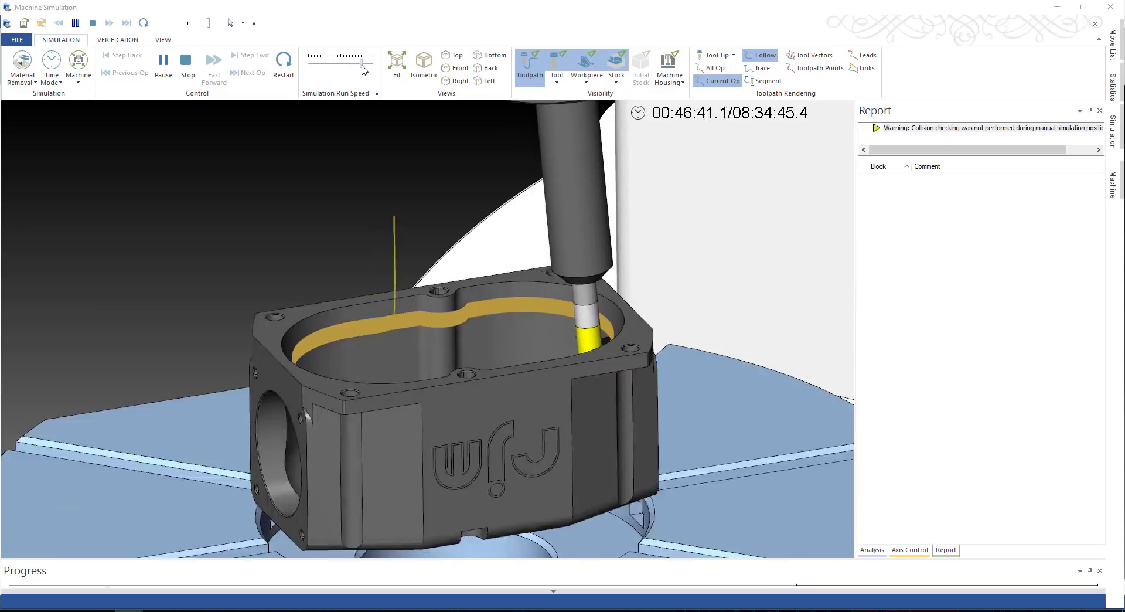
pyautogui.moveTo(358, 63); pyautogui.dragTo(365, 64)
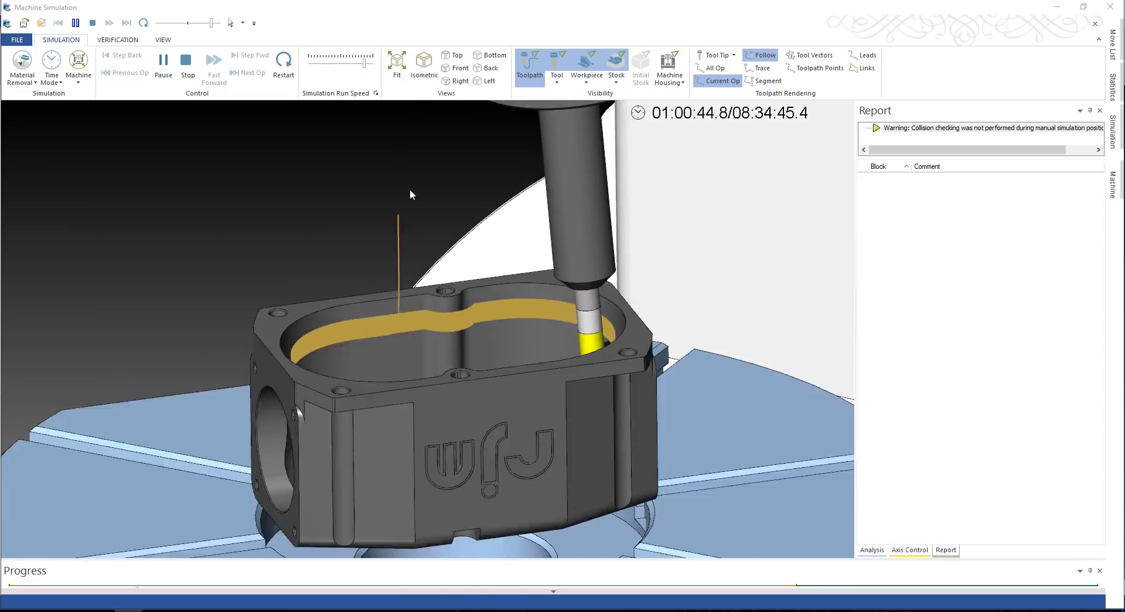
pyautogui.scroll(-5, 477, 361)
pyautogui.moveTo(477, 358); pyautogui.dragTo(449, 346, button='middle')
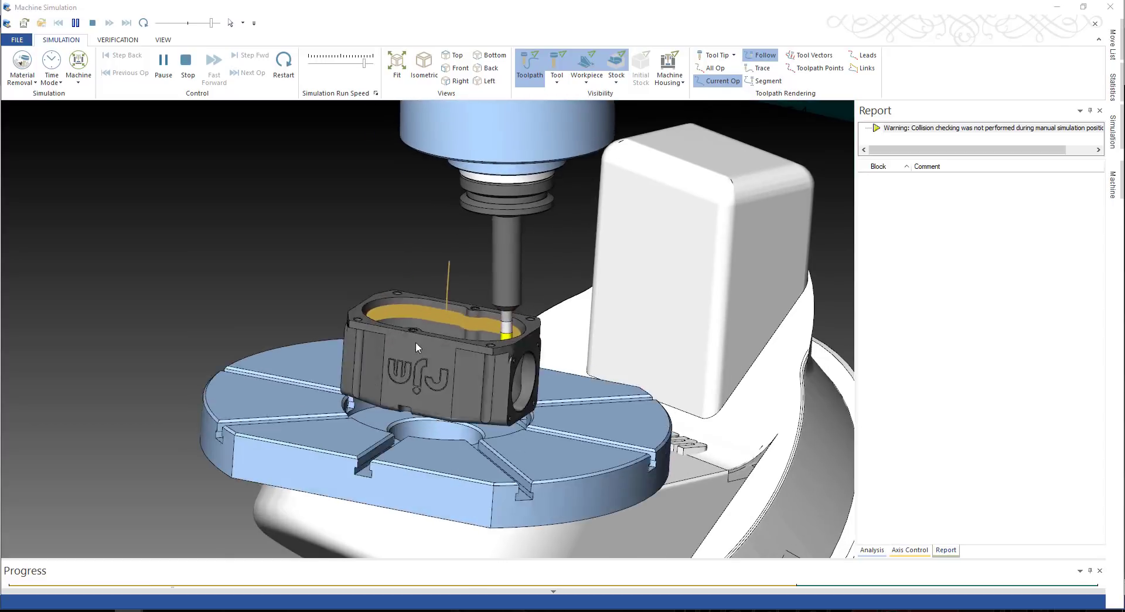
pyautogui.scroll(2, 427, 347)
pyautogui.scroll(-3, 441, 345)
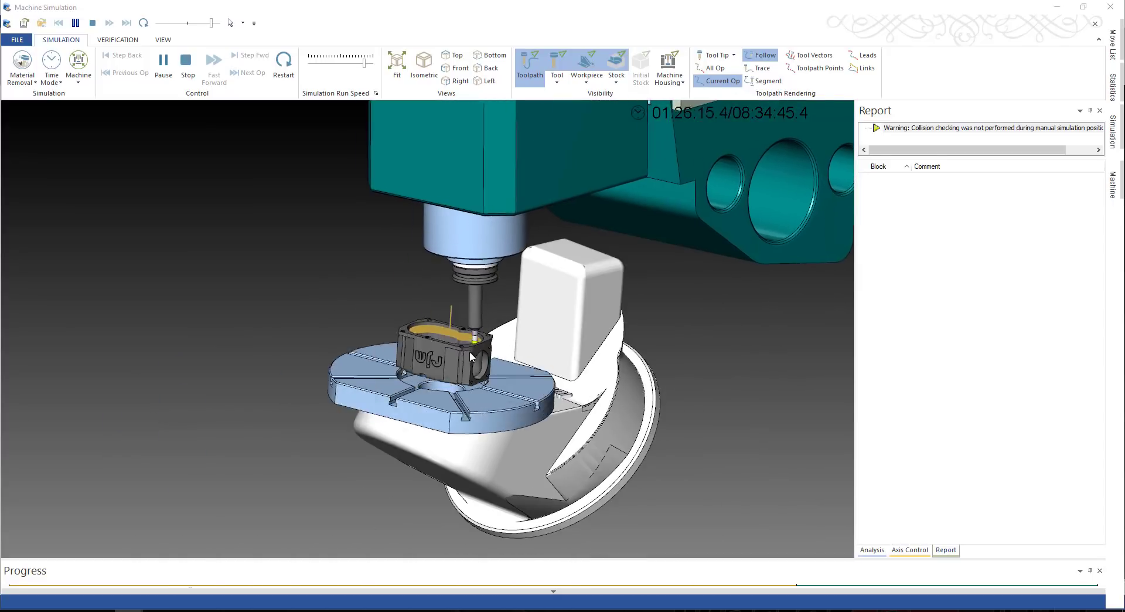
pyautogui.scroll(-1, 469, 351)
pyautogui.scroll(5, 483, 366)
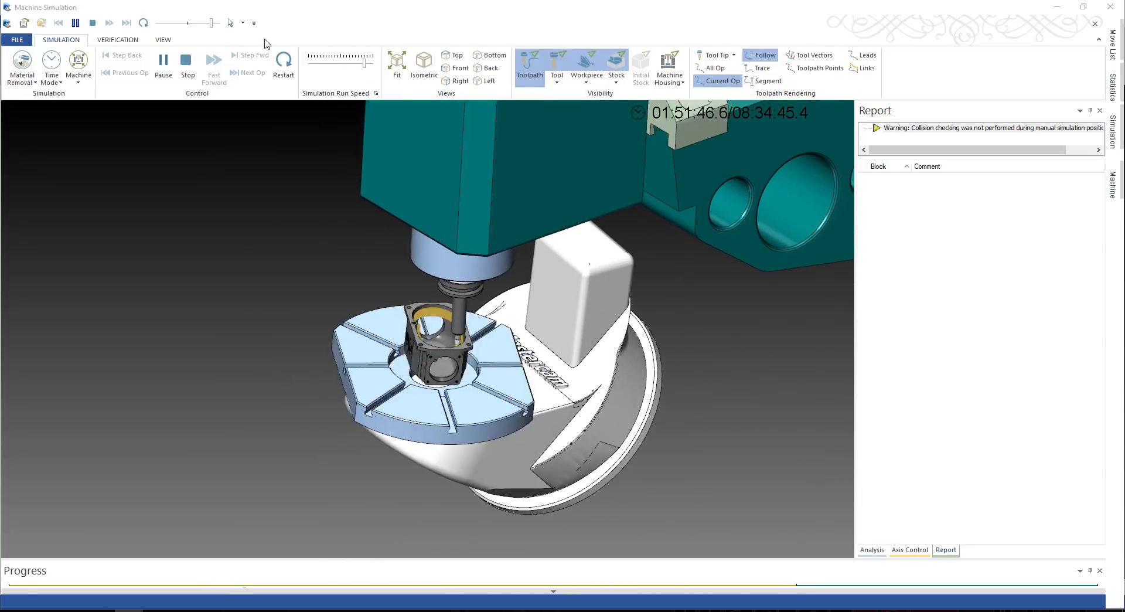
# Advance the simulation at maximum run speed to the deeper passes, and slow it down for a close view of the pocket.
pyautogui.moveTo(364, 64)
pyautogui.mouseDown()
pyautogui.moveTo(354, 65)
pyautogui.moveTo(372, 65)
pyautogui.mouseUp()
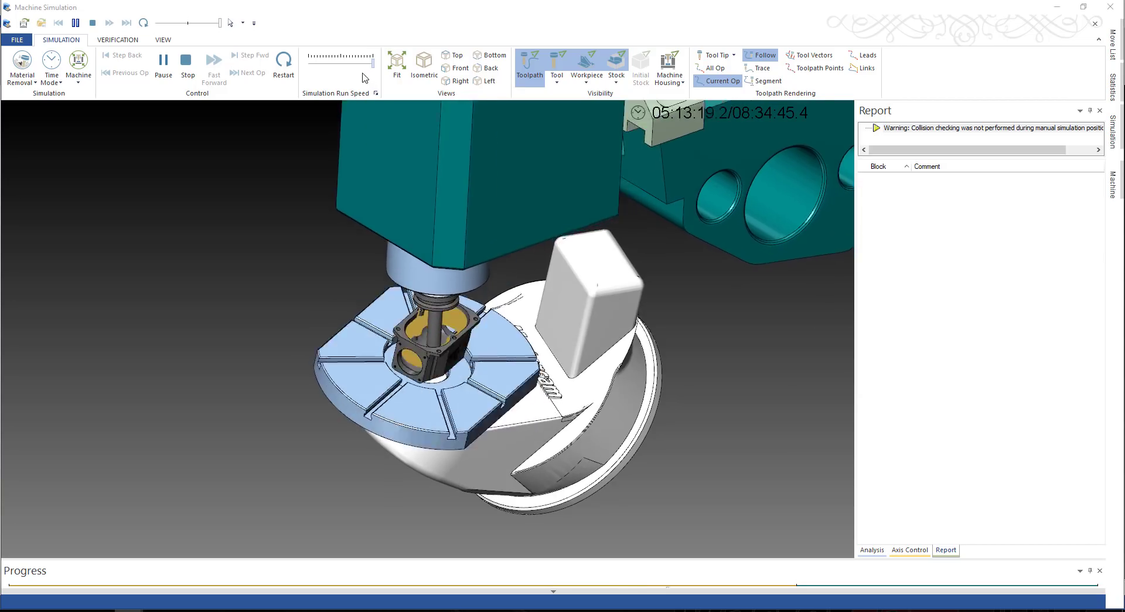
pyautogui.moveTo(373, 64); pyautogui.dragTo(362, 63)
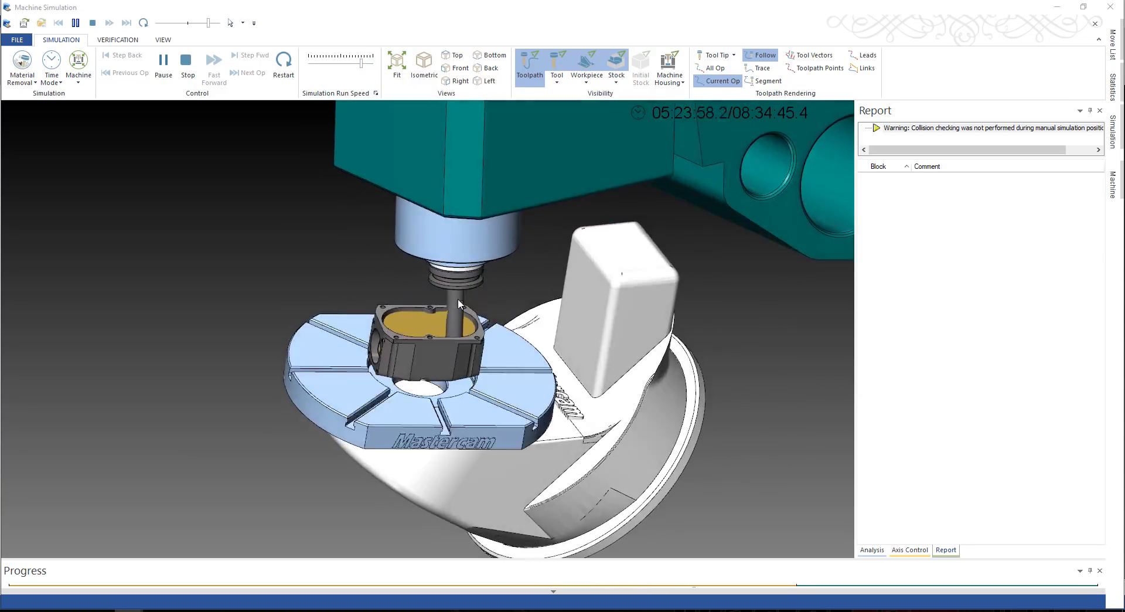
pyautogui.scroll(8, 406, 360)
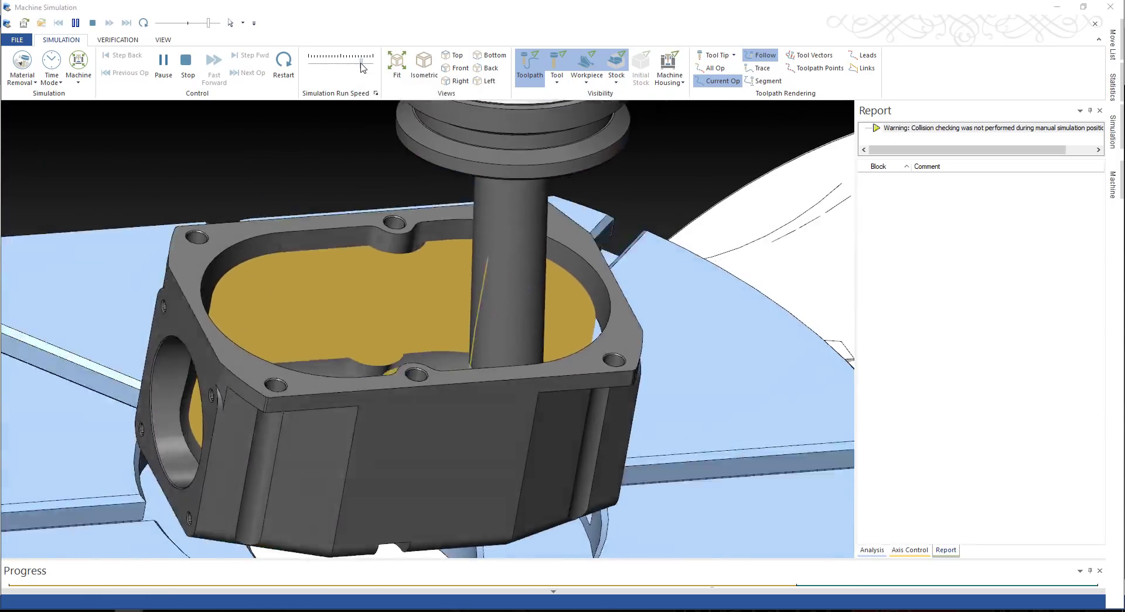
pyautogui.moveTo(361, 63); pyautogui.dragTo(350, 63)
pyautogui.scroll(5, 363, 294)
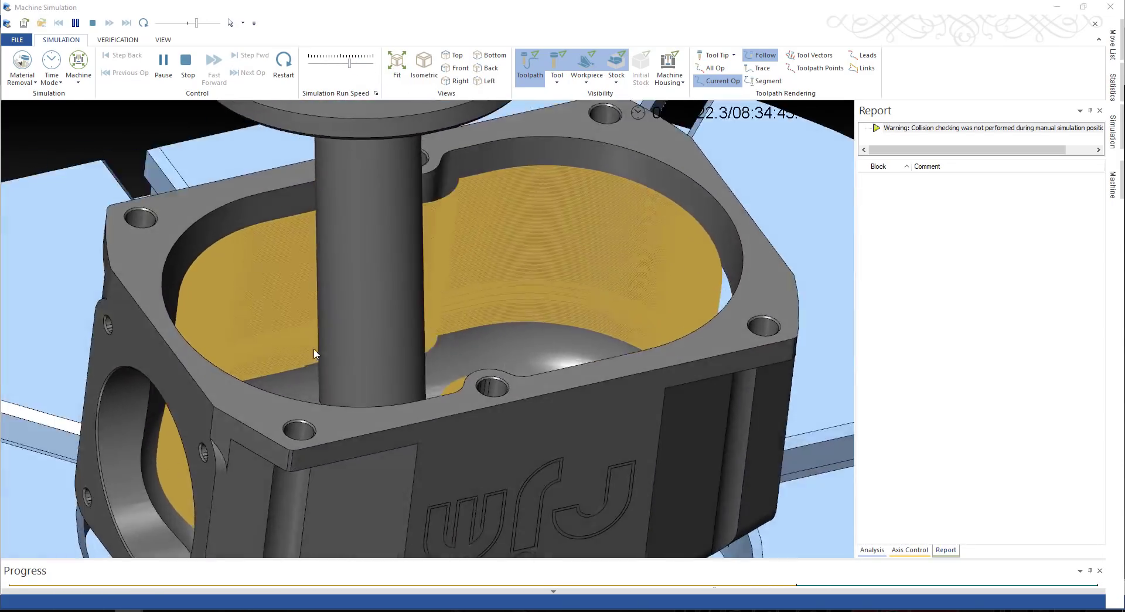
# Examine the holder clearance at the pocket rim and the trunnion's tilt and rotation during the deep passes.
pyautogui.scroll(-8, 479, 273)
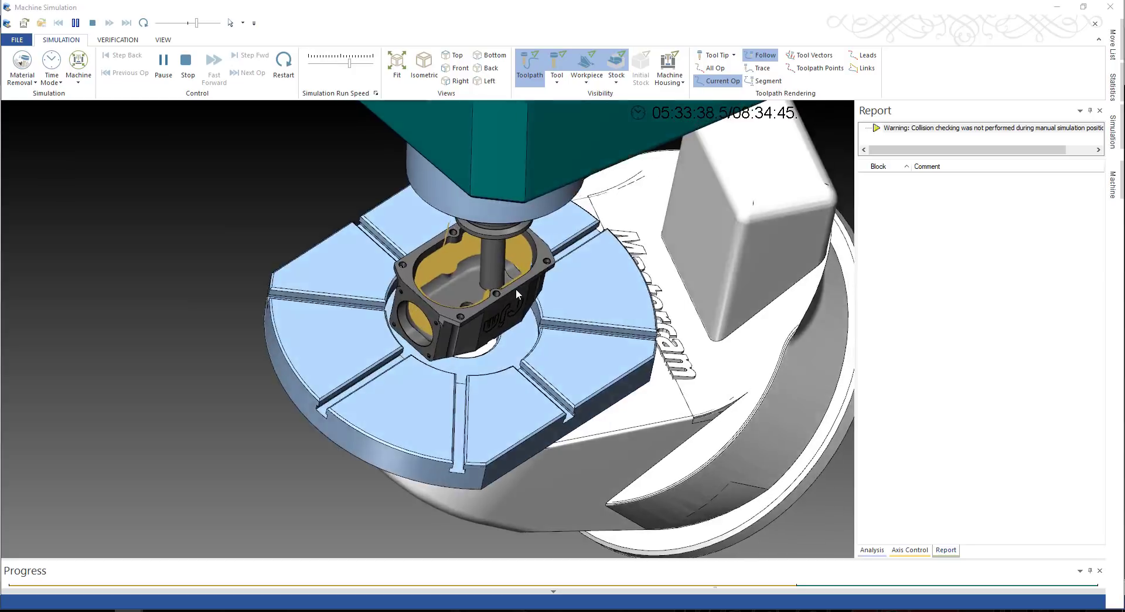
pyautogui.scroll(5, 449, 284)
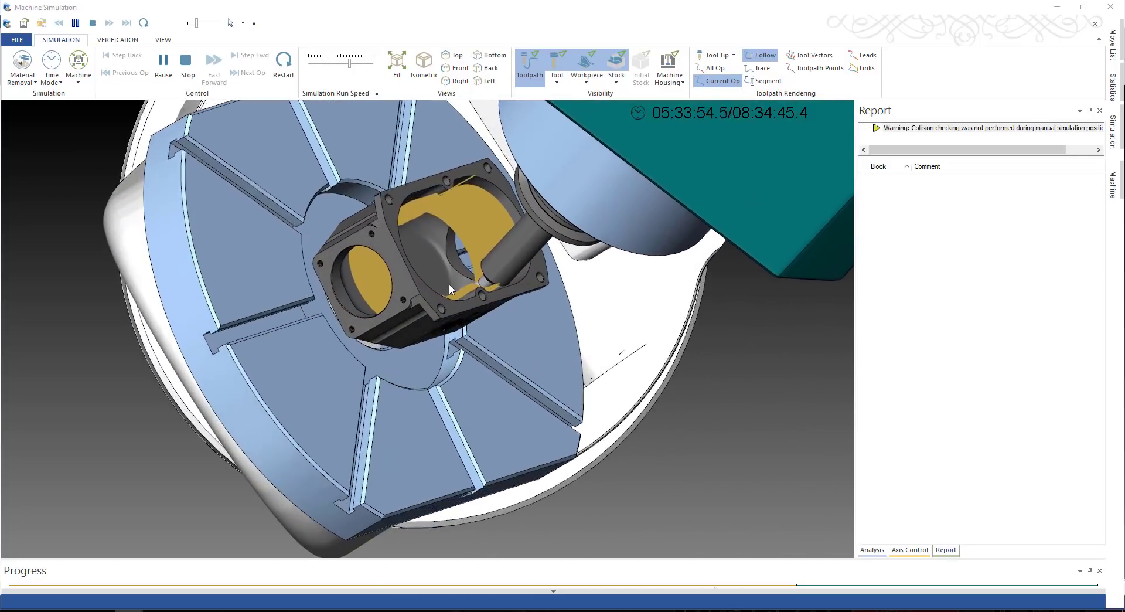
pyautogui.scroll(-8, 416, 287)
pyautogui.scroll(3, 491, 332)
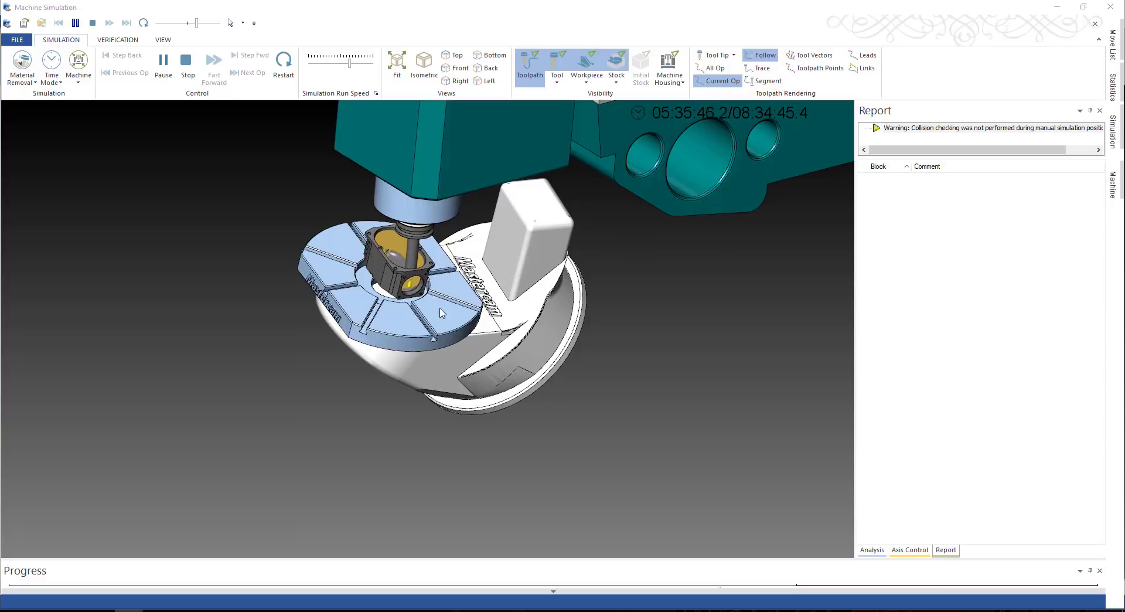
pyautogui.scroll(5, 375, 258)
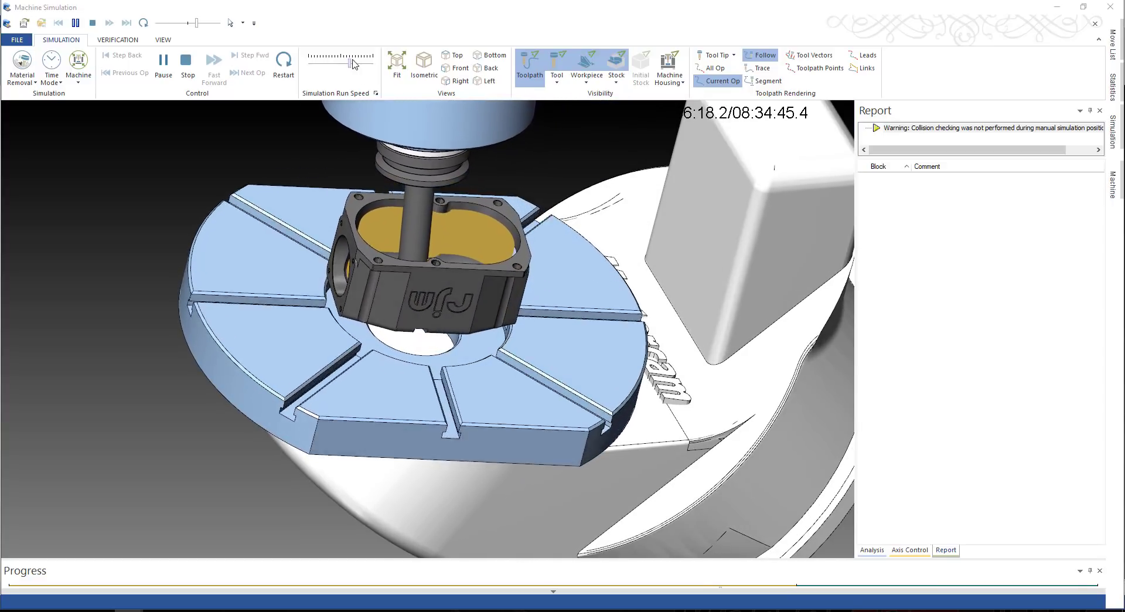
# Raise the simulation run speed to advance through the pocket wall passes, and inspect the whole machine and the pocket close up.
pyautogui.moveTo(350, 63); pyautogui.dragTo(368, 64)
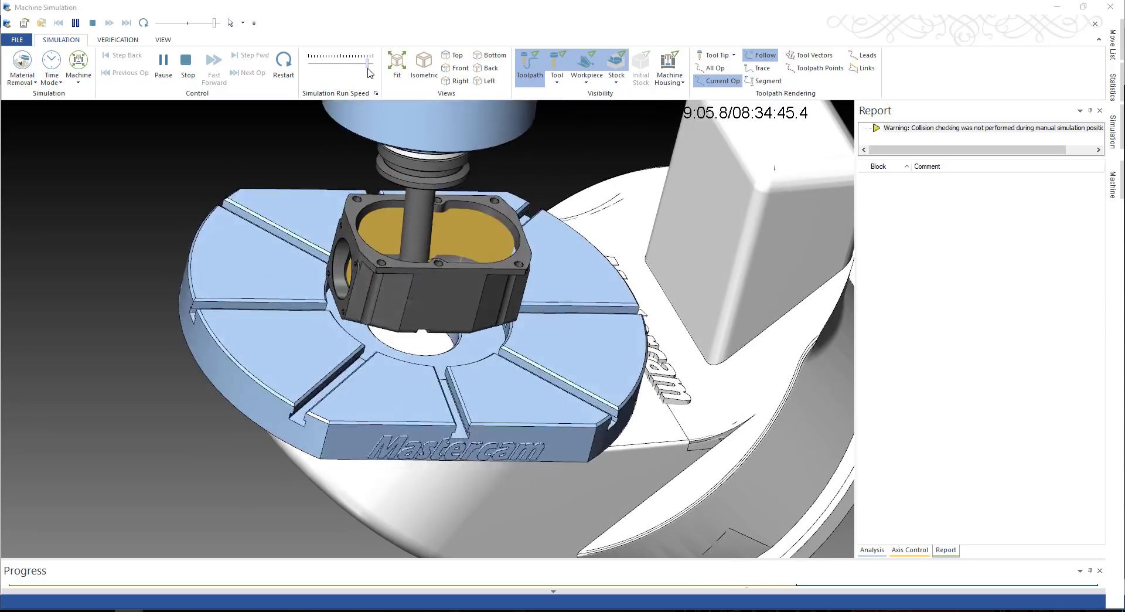
pyautogui.scroll(-6, 458, 292)
pyautogui.scroll(4, 454, 290)
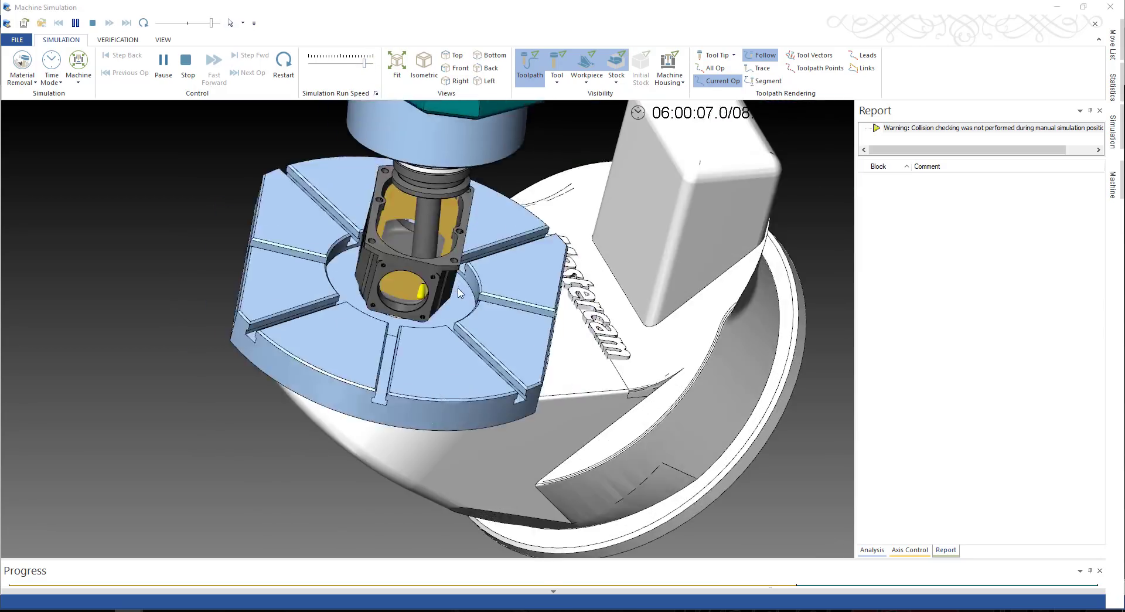
pyautogui.scroll(-5, 427, 276)
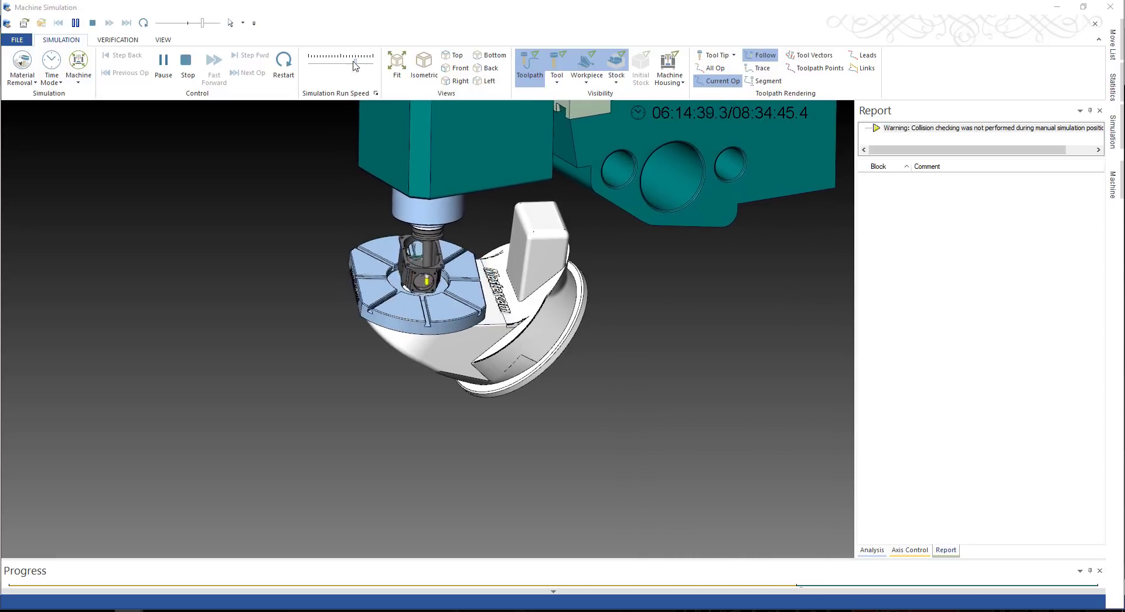
pyautogui.scroll(5, 354, 258)
pyautogui.scroll(2, 371, 278)
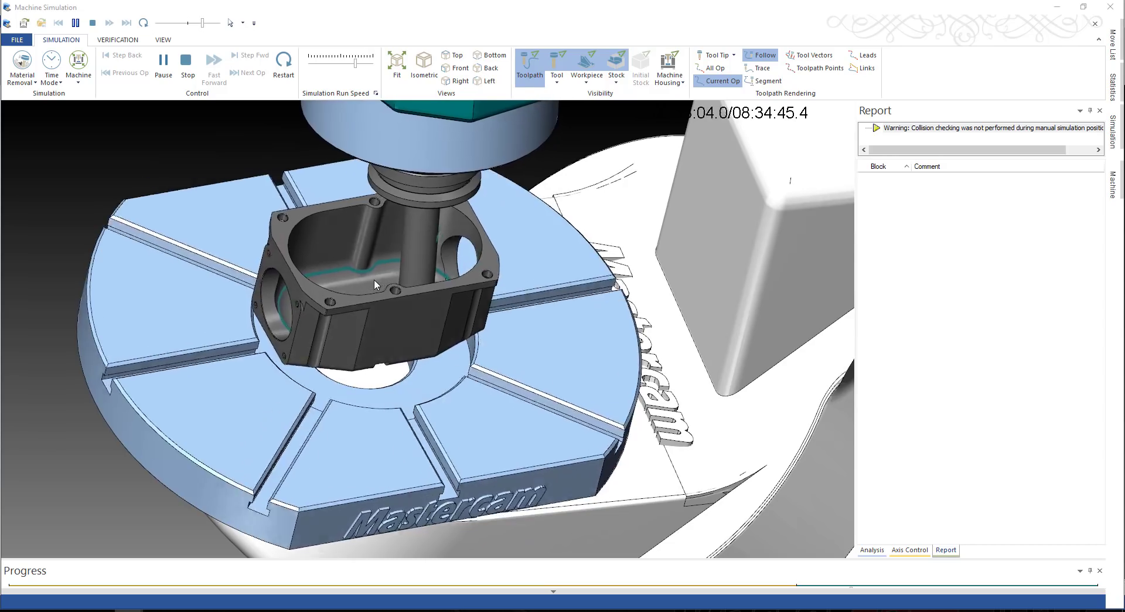
# Examine the holder clearance and the table's tilt and rotation from several distances and angles while the tool follows the lower pocket contour.
pyautogui.scroll(4, 357, 319)
pyautogui.scroll(-5, 413, 321)
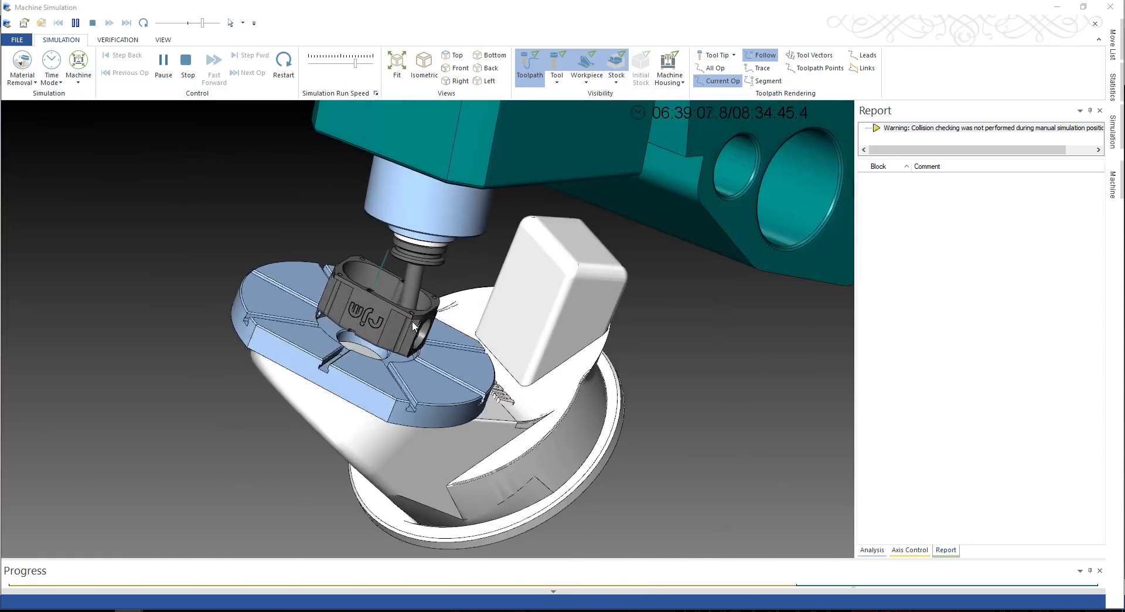
pyautogui.scroll(6, 315, 290)
pyautogui.scroll(-5, 434, 314)
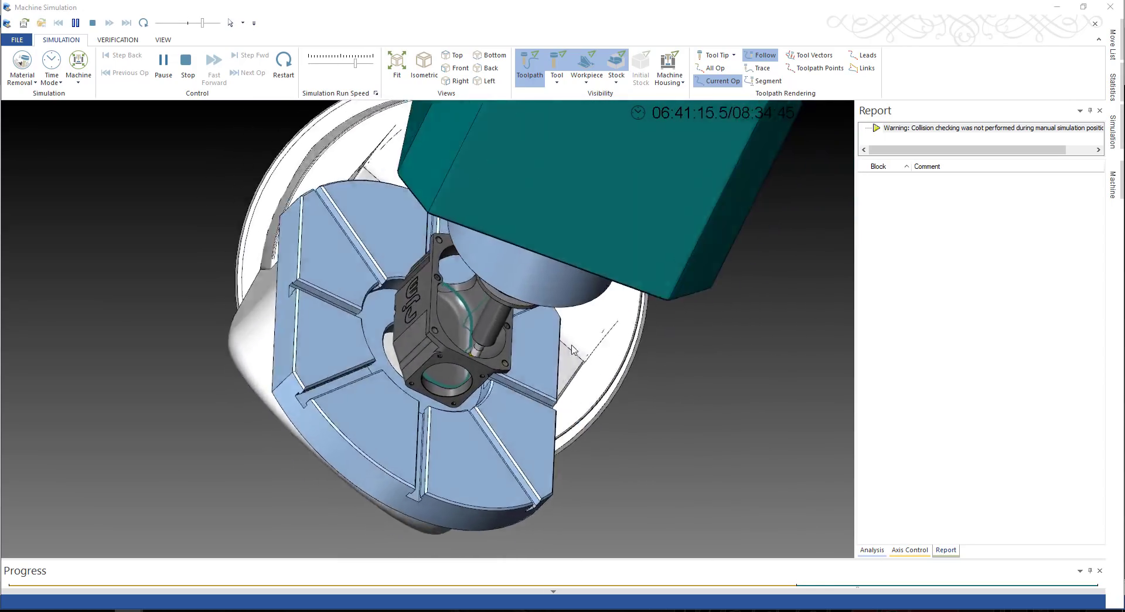
pyautogui.scroll(5, 441, 320)
pyautogui.scroll(-5, 493, 310)
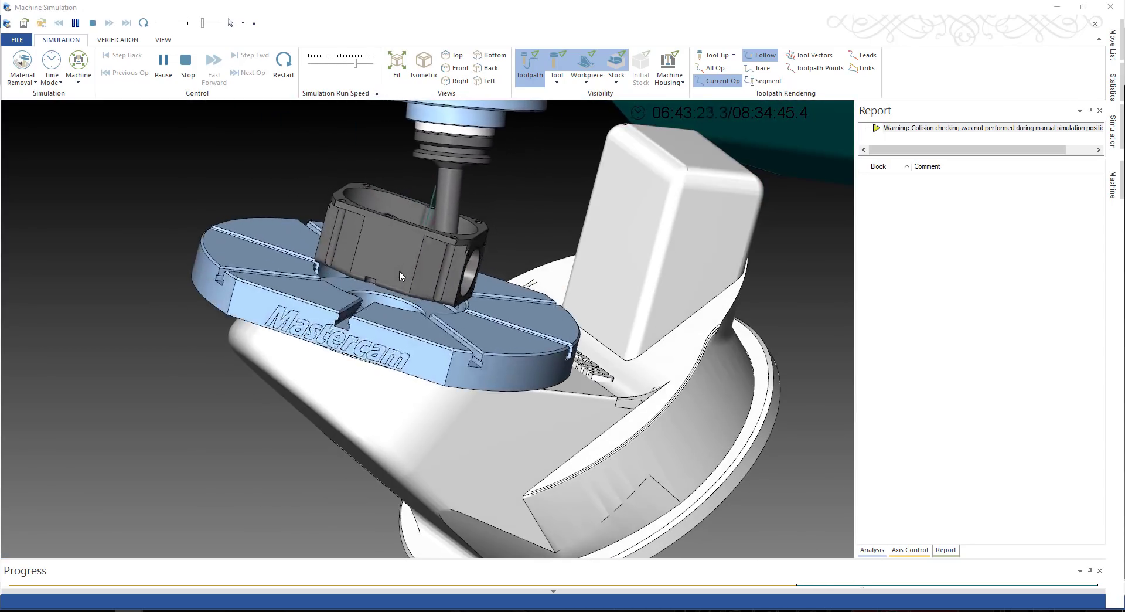
pyautogui.scroll(-4, 441, 298)
pyautogui.scroll(5, 441, 297)
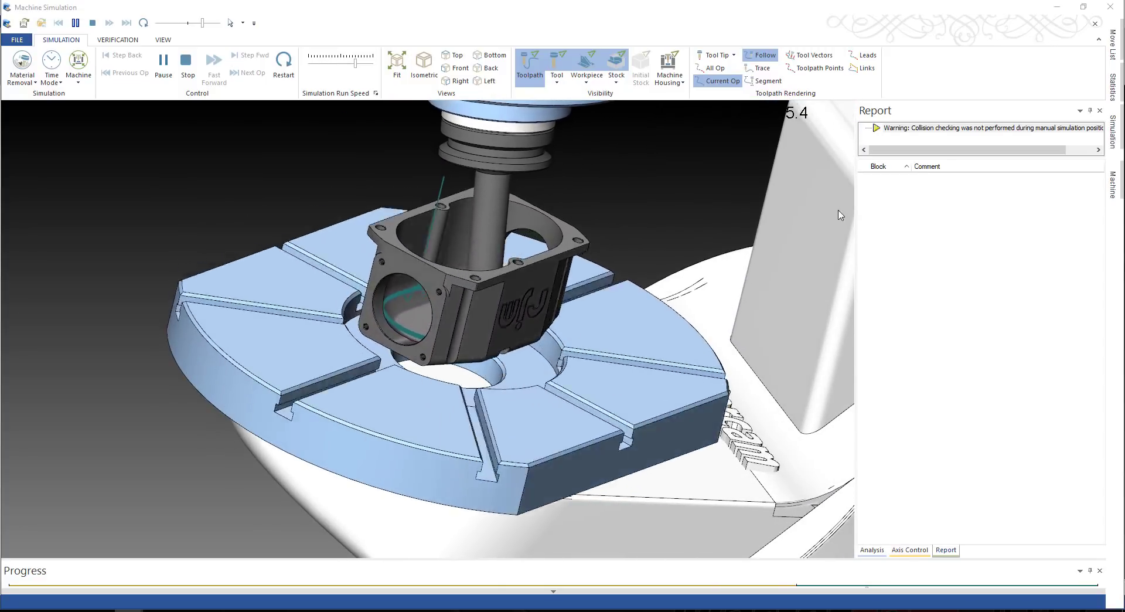
pyautogui.scroll(-4, 512, 373)
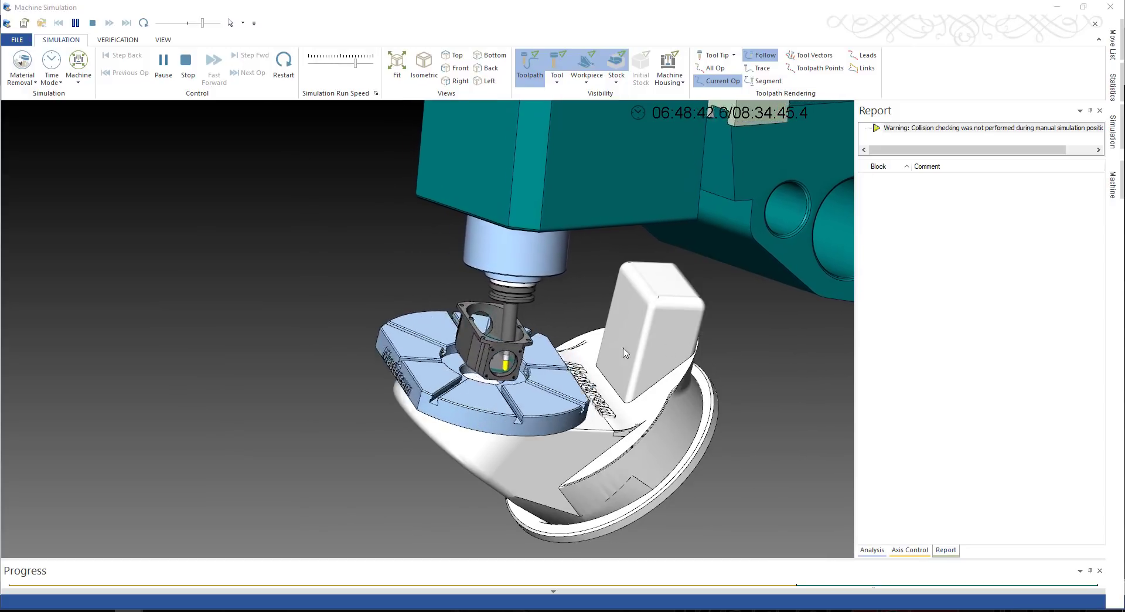
# Pause the running machine simulation and stop it, resetting it to the start of the program.
pyautogui.click(163, 61)
pyautogui.click(185, 60)
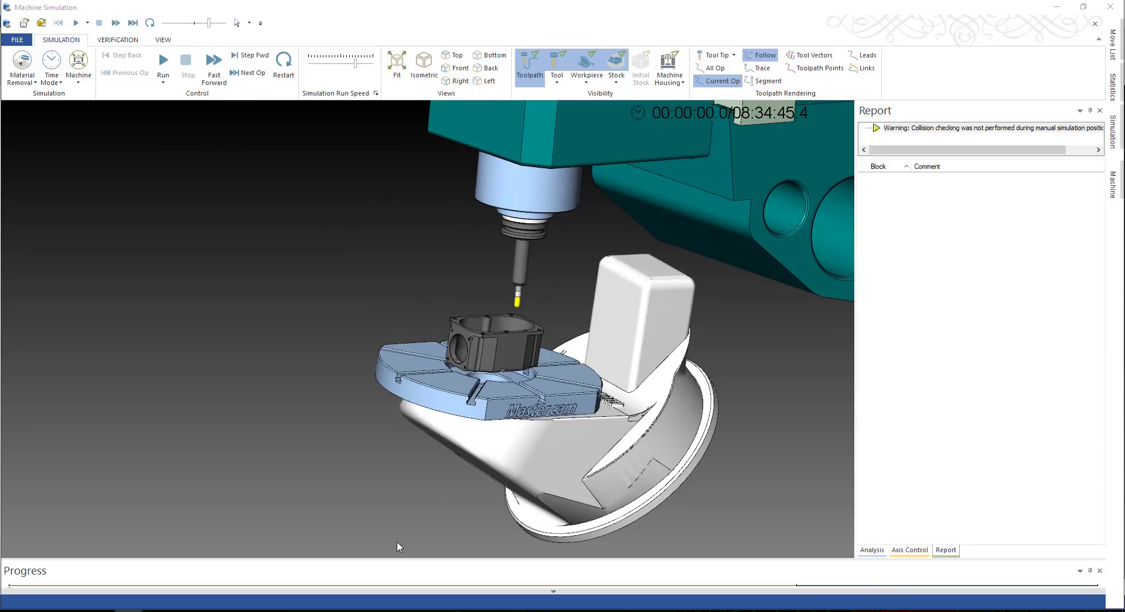
pyautogui.moveTo(303, 610)
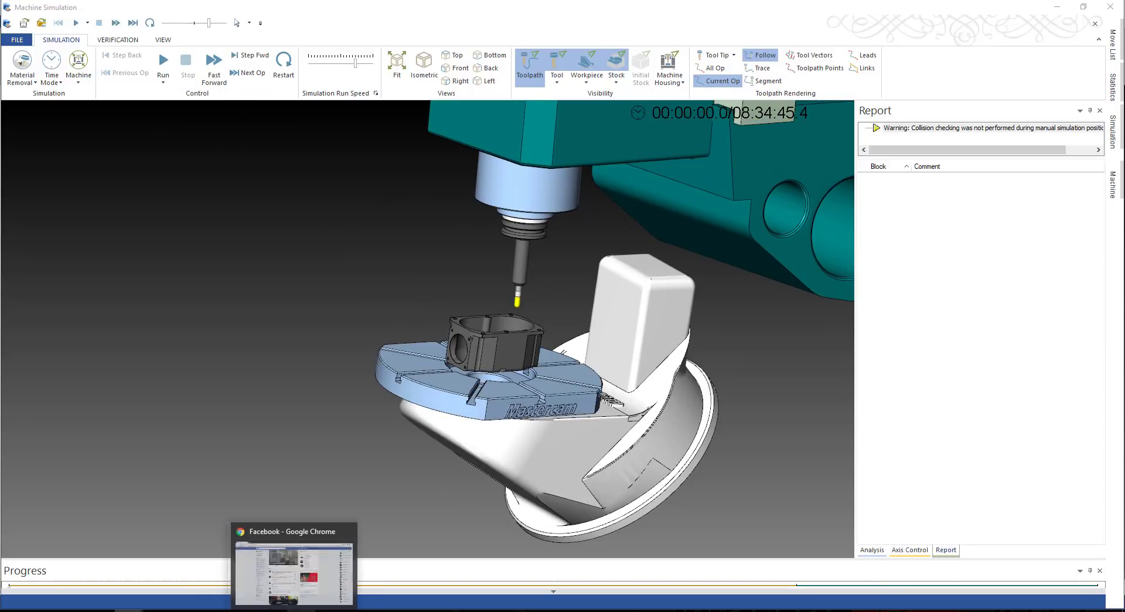